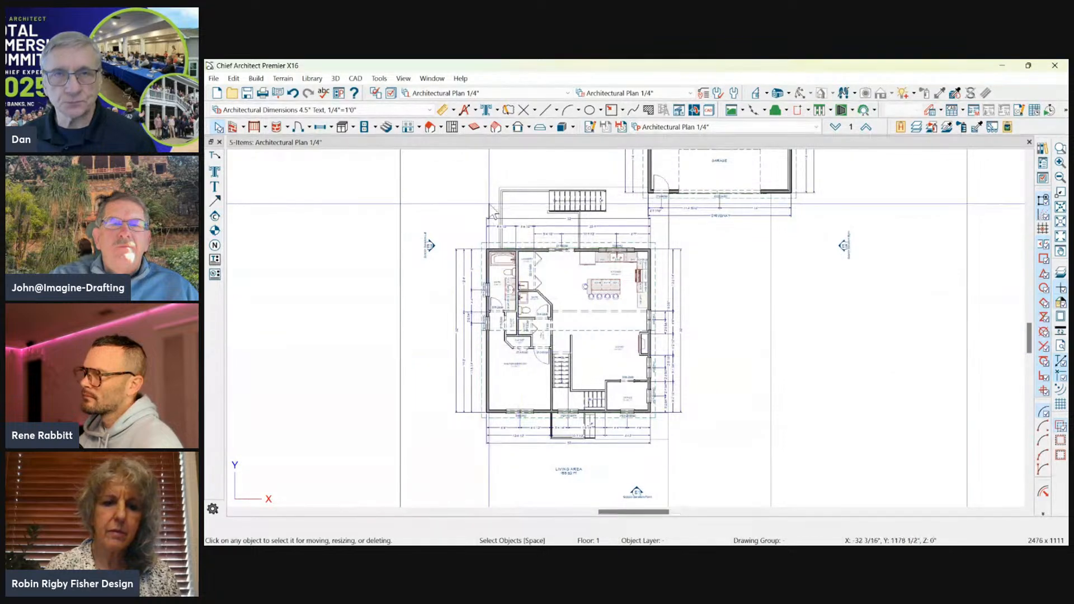
Switch the toolbars to the Default Configuration.
scroll(487, 204, up, 1)
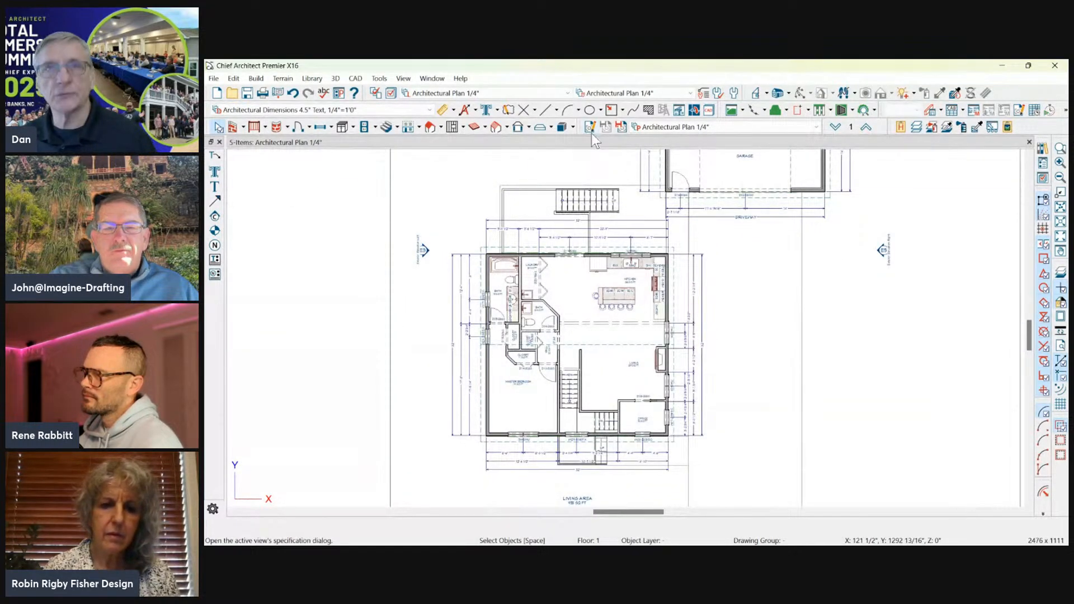
ctrl+drag(536, 146, 625, 184)
key(Escape)
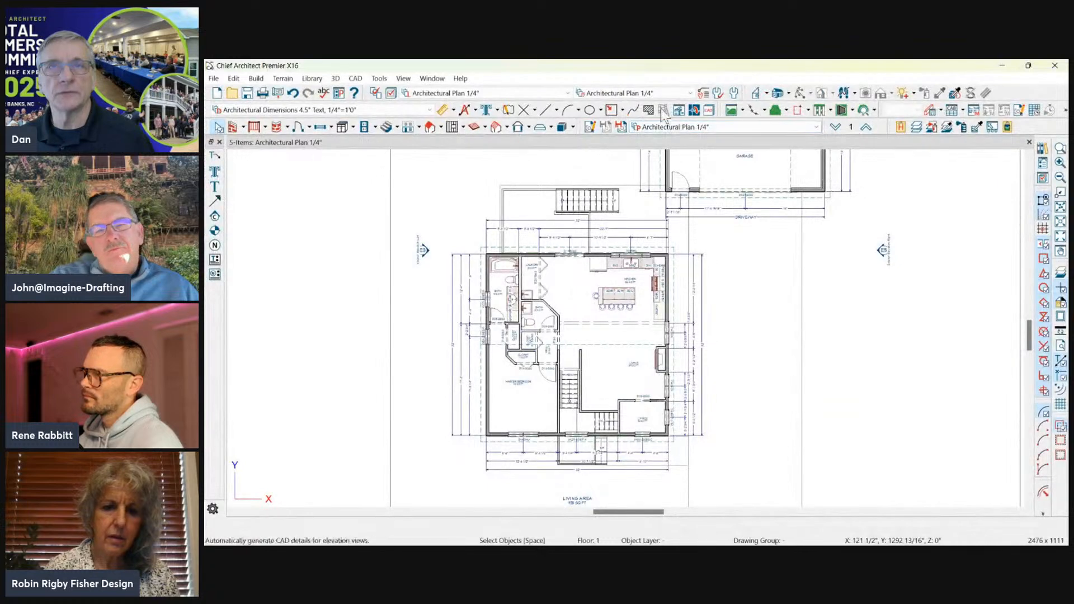
right_click(557, 133)
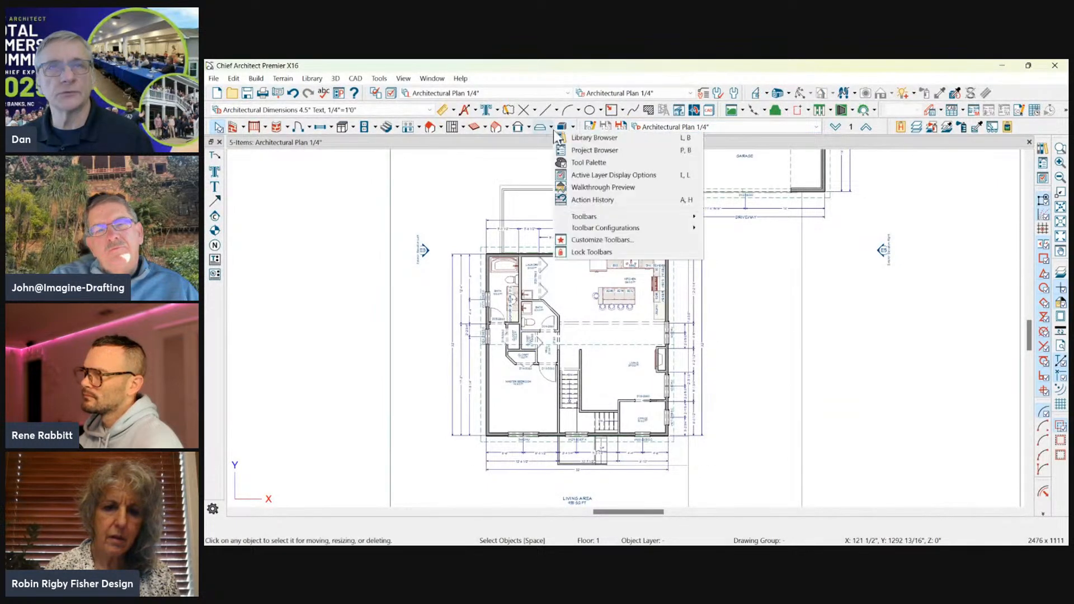
mouse_move(643, 217)
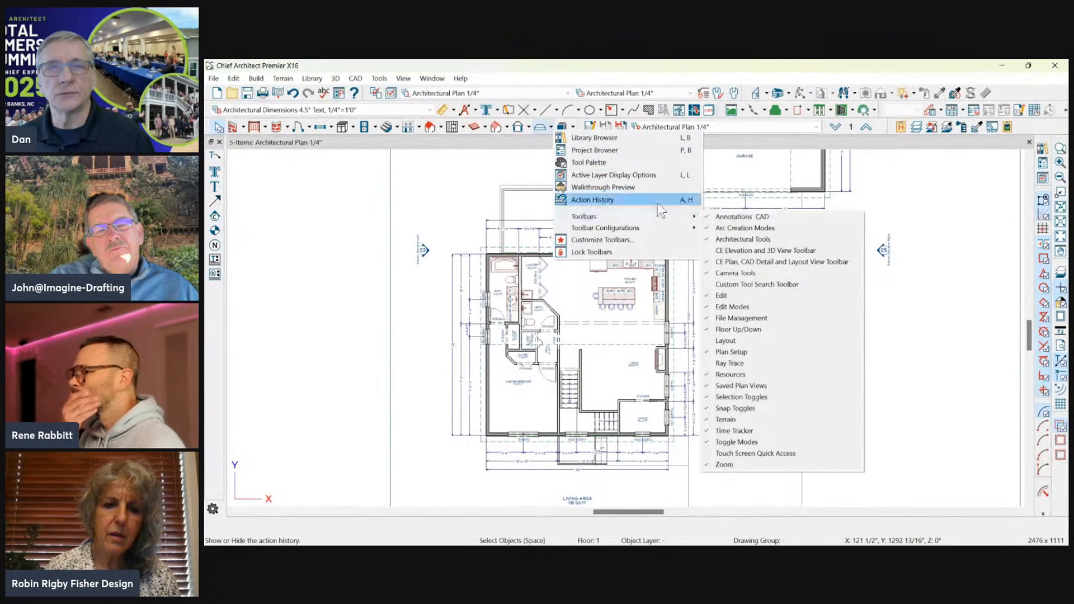
click(734, 229)
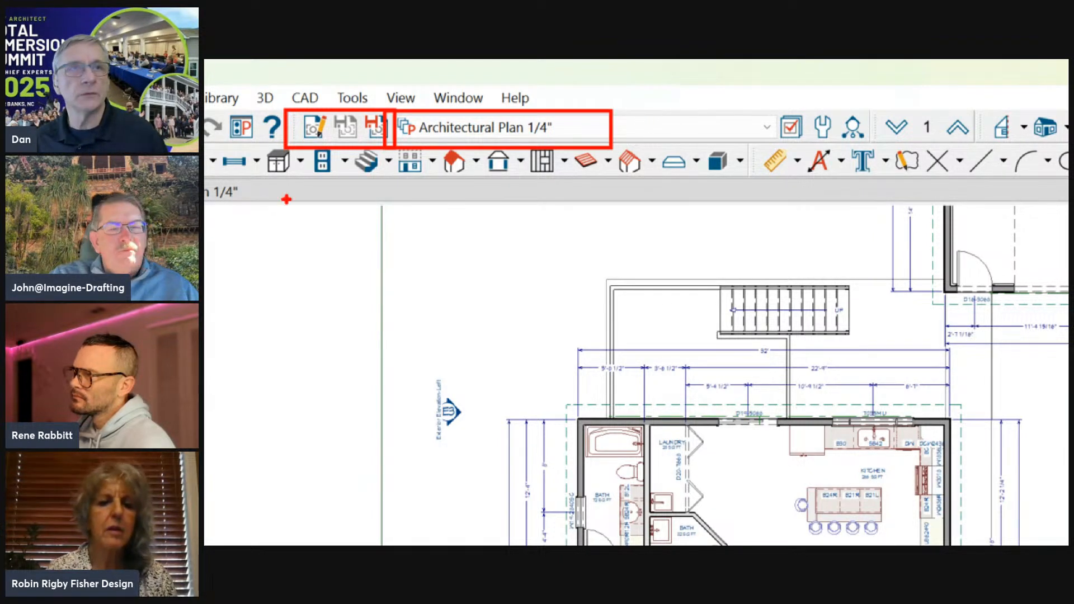
drag(295, 186, 260, 265)
mouse_move(358, 164)
mouse_down()
mouse_move(319, 273)
mouse_move(374, 218)
mouse_up()
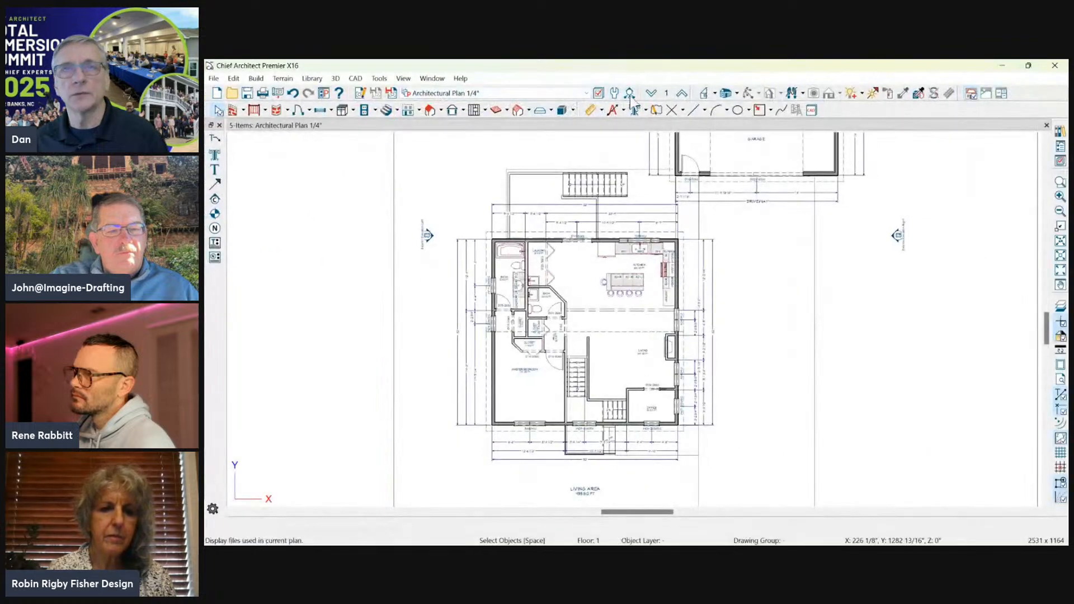
Switch the toolbars to the Extended Tools CE configuration.
click(853, 127)
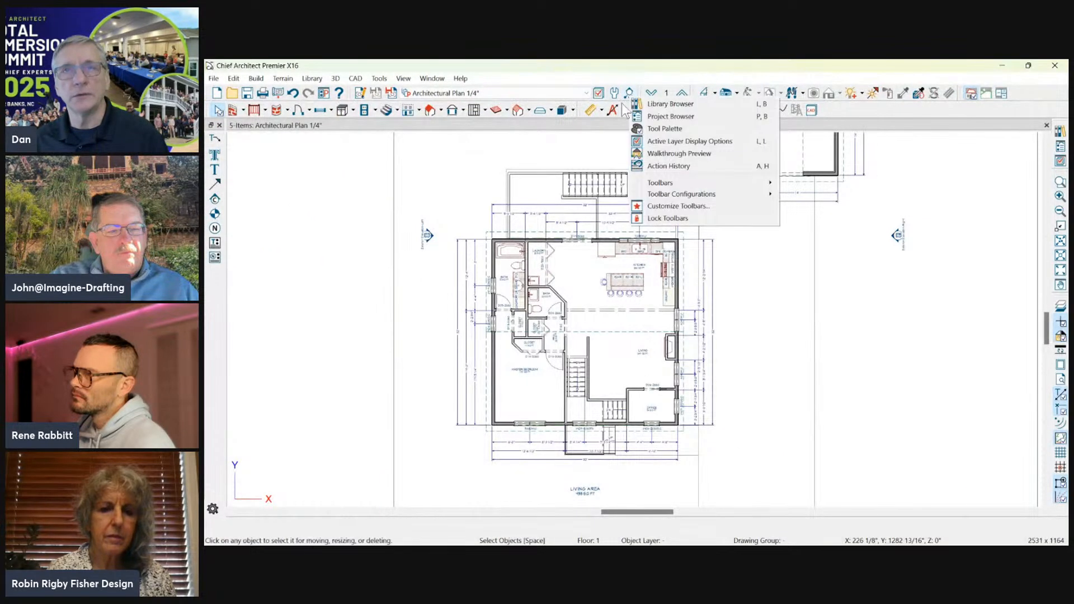
mouse_move(682, 182)
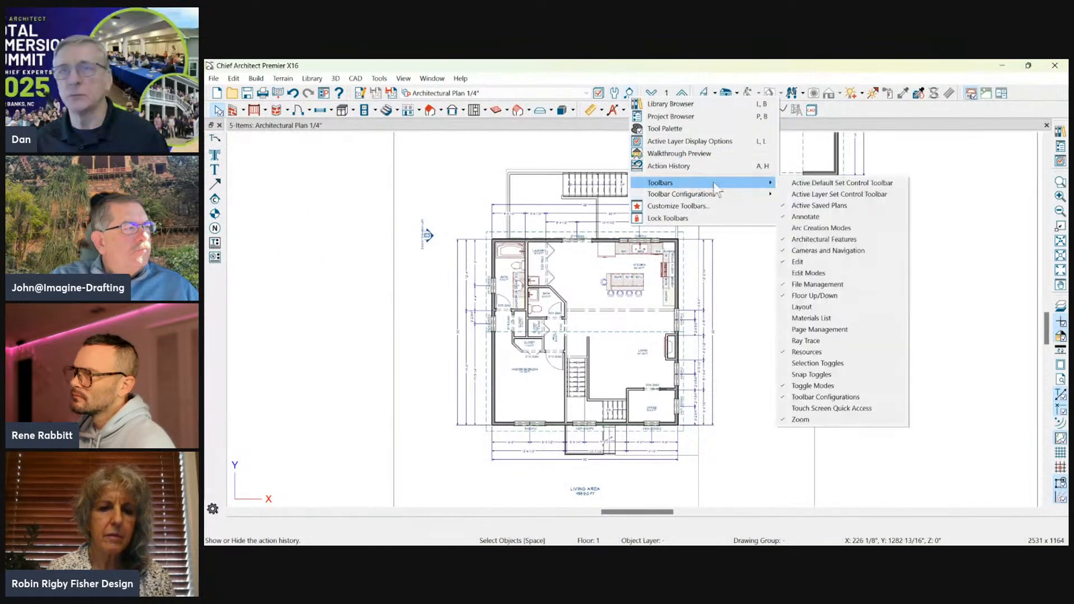
mouse_move(727, 194)
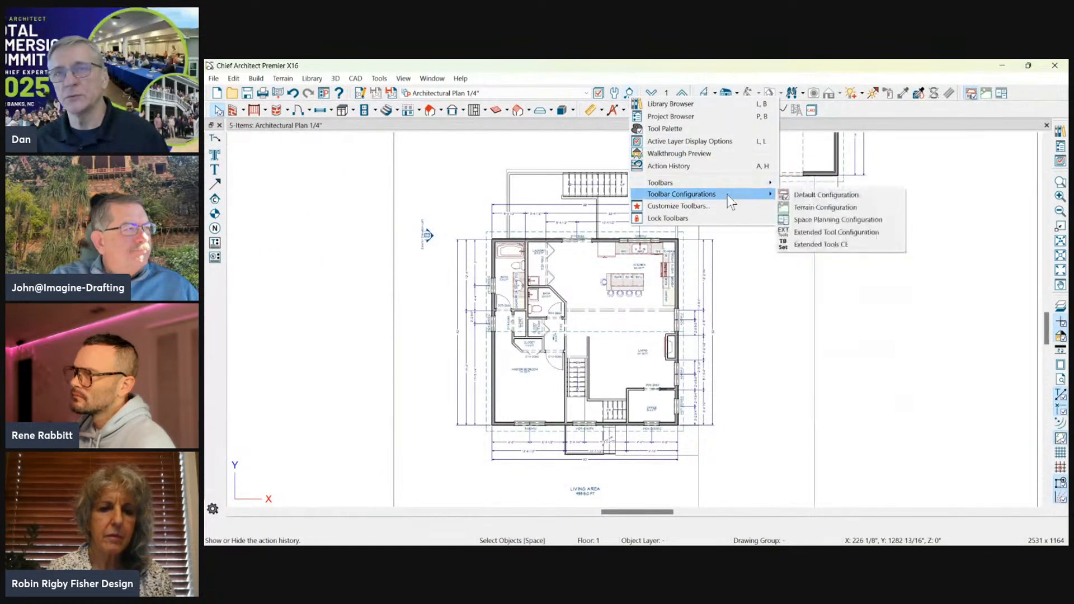
click(828, 244)
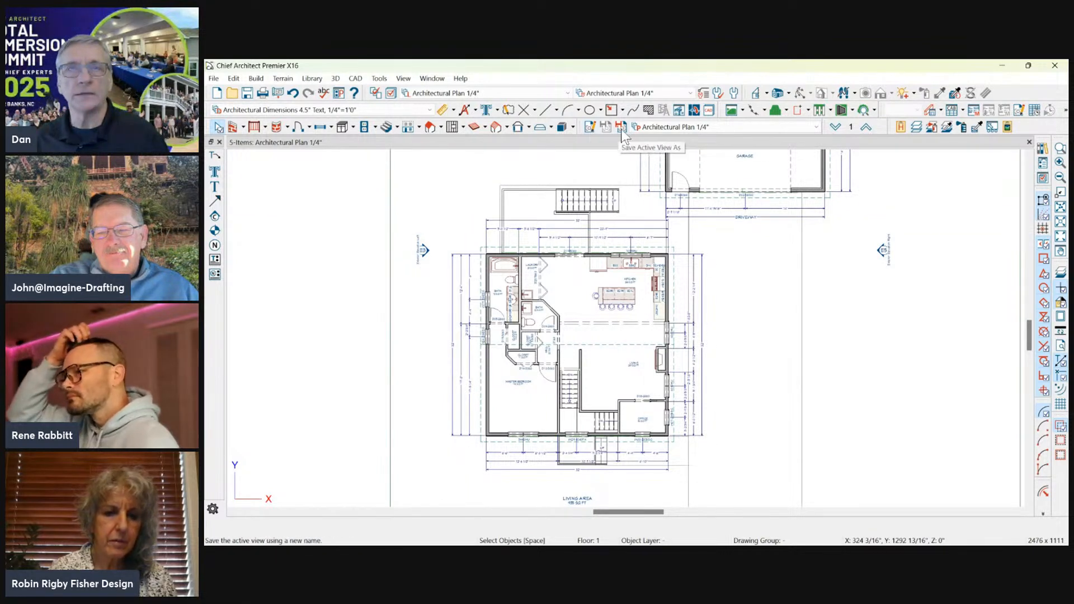
Examine the General, Selected Defaults and Reference Display settings of the active Architectural Plan 1/4" saved plan view.
click(663, 128)
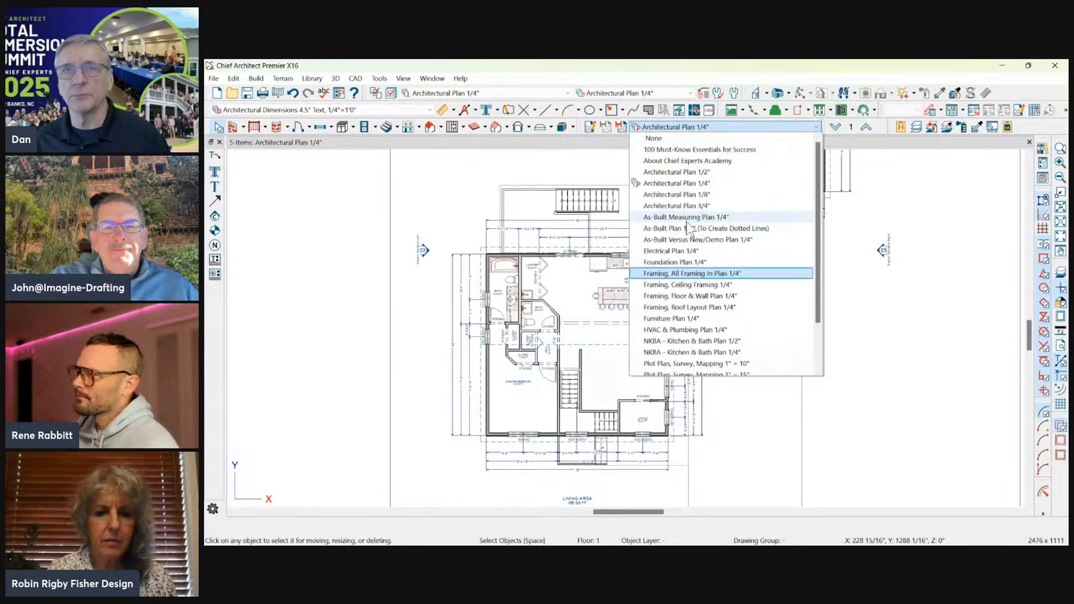
click(587, 126)
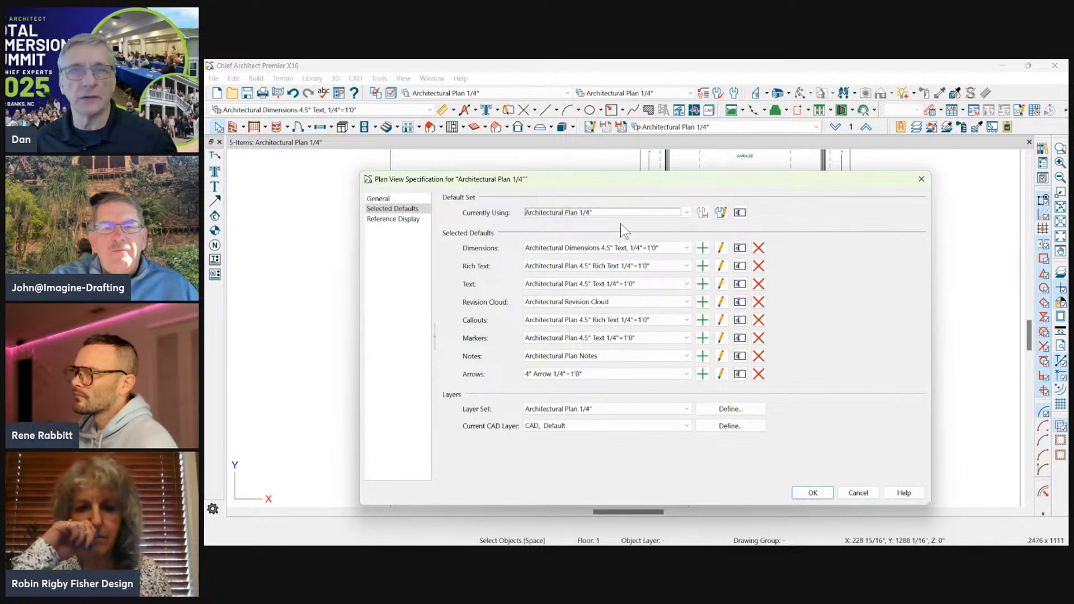
drag(595, 183, 571, 145)
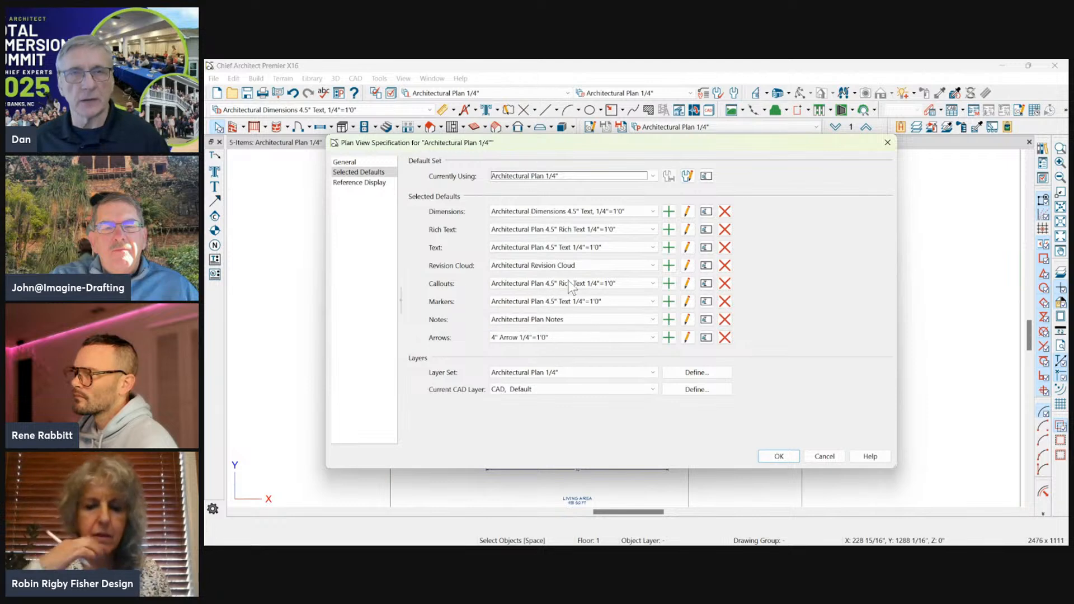
click(346, 162)
click(361, 183)
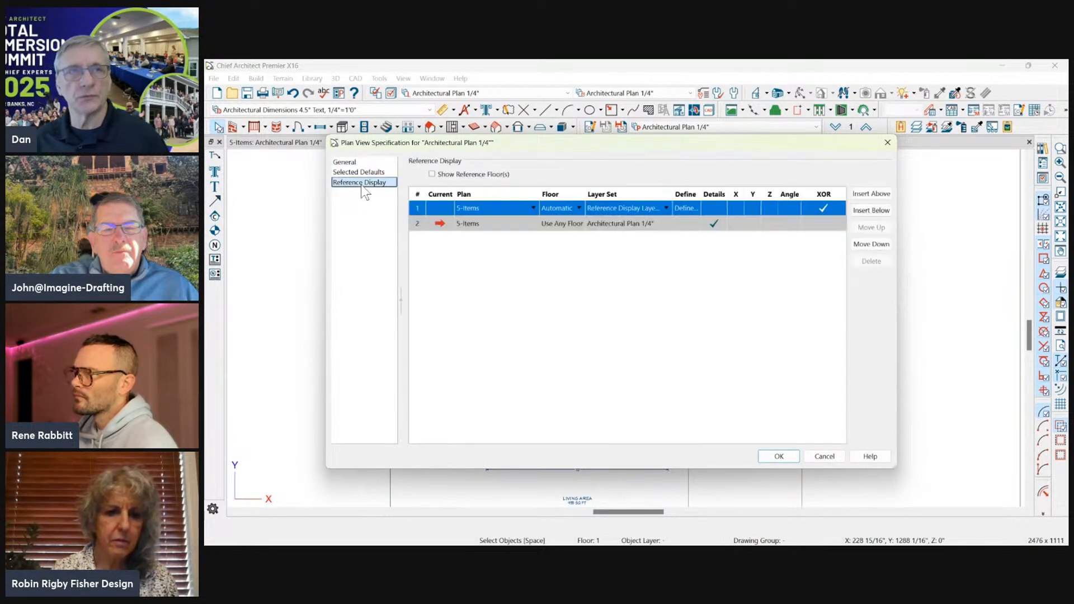
click(367, 172)
click(358, 161)
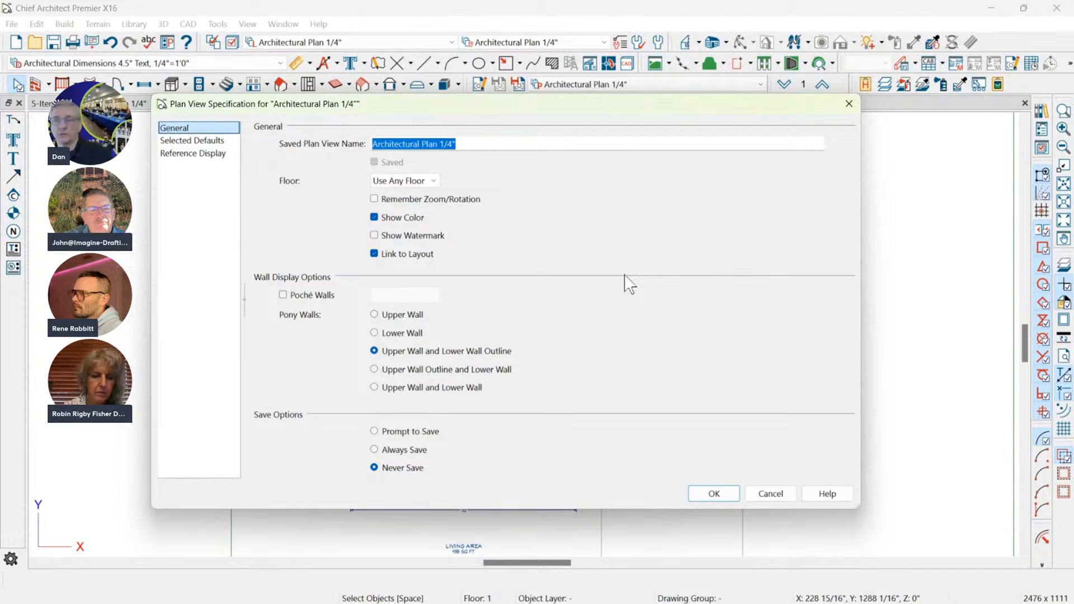
click(770, 494)
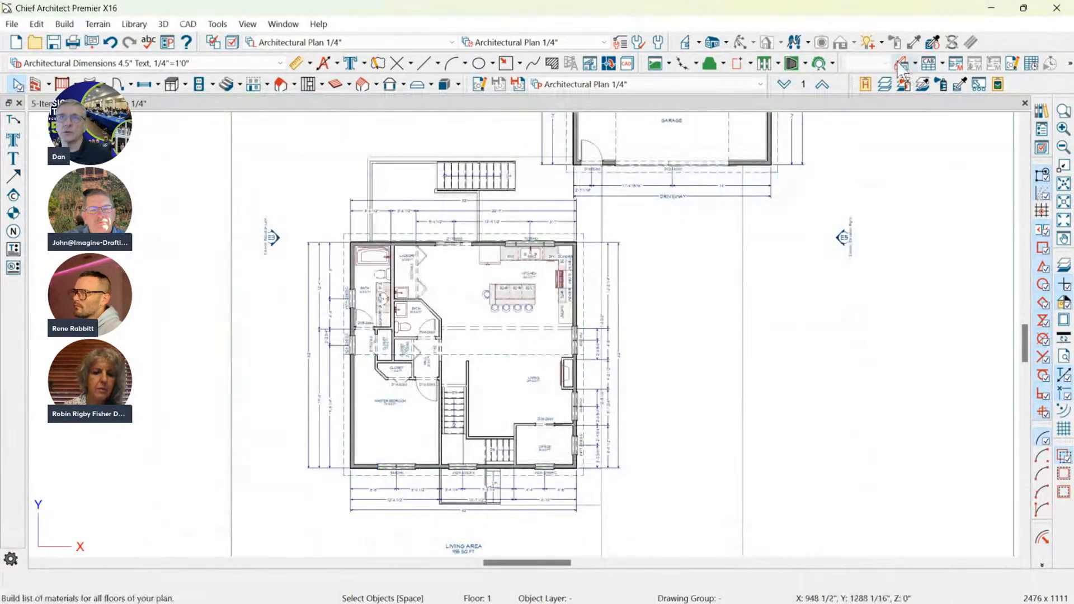
Create a Perspective Full Overview of the model and orbit it to show the house, driveway and garage.
click(725, 43)
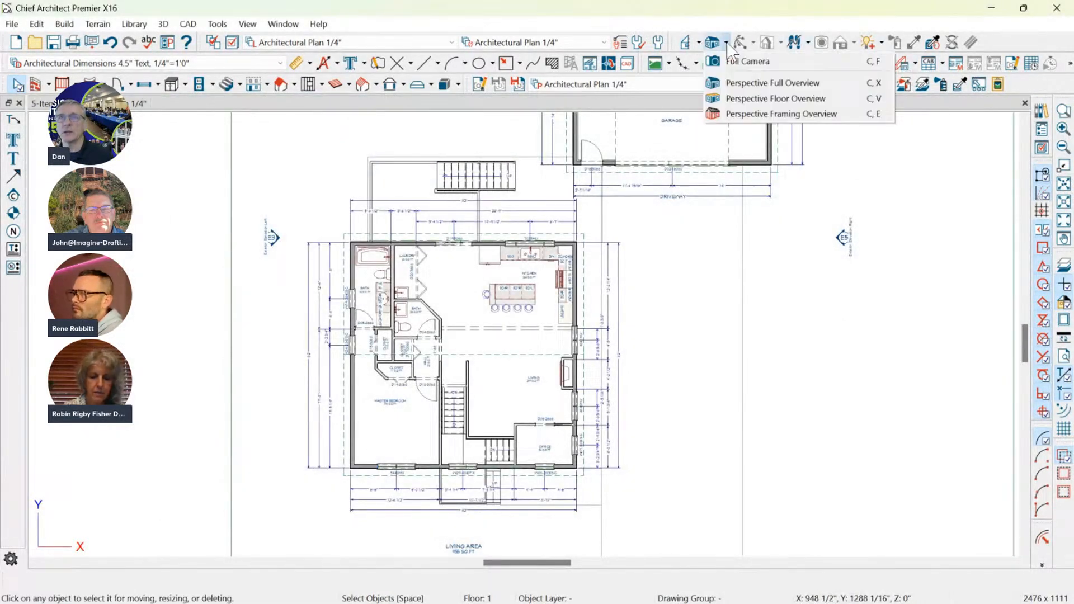
click(734, 85)
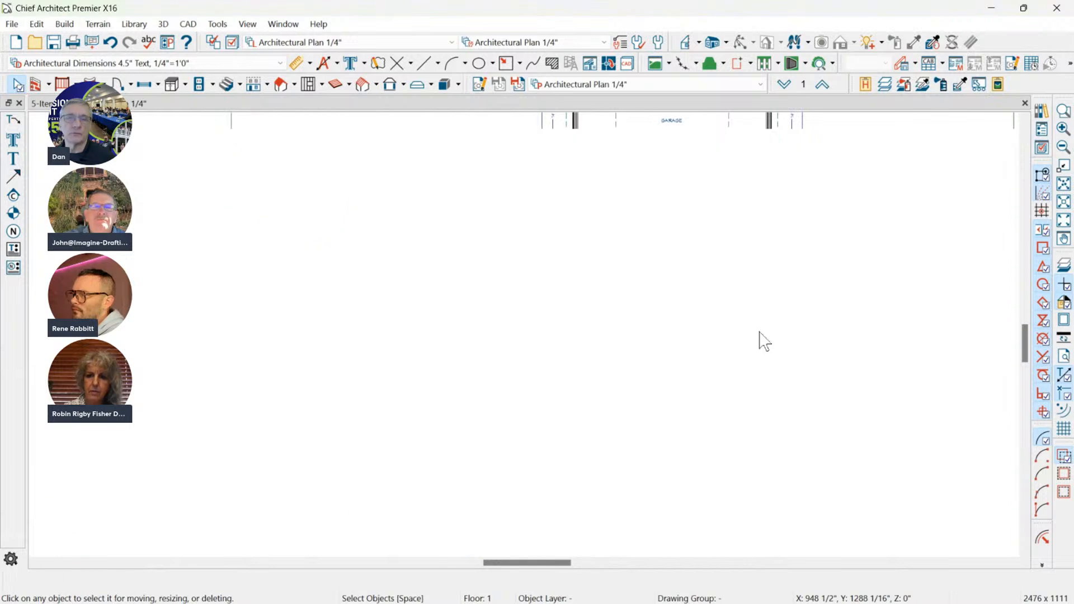
drag(539, 285, 420, 351)
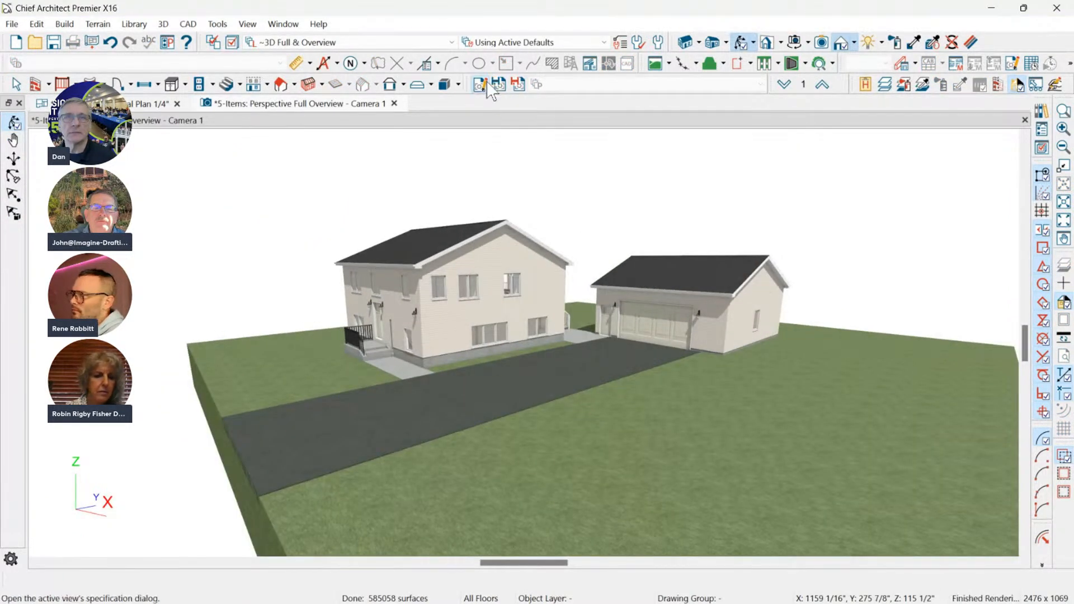
Name the overview camera "Front 3D Overview" in its specification so it is marked as saved.
click(484, 83)
mouse_move(551, 28)
mouse_down()
mouse_move(542, 33)
mouse_move(602, 26)
mouse_move(534, 28)
mouse_up()
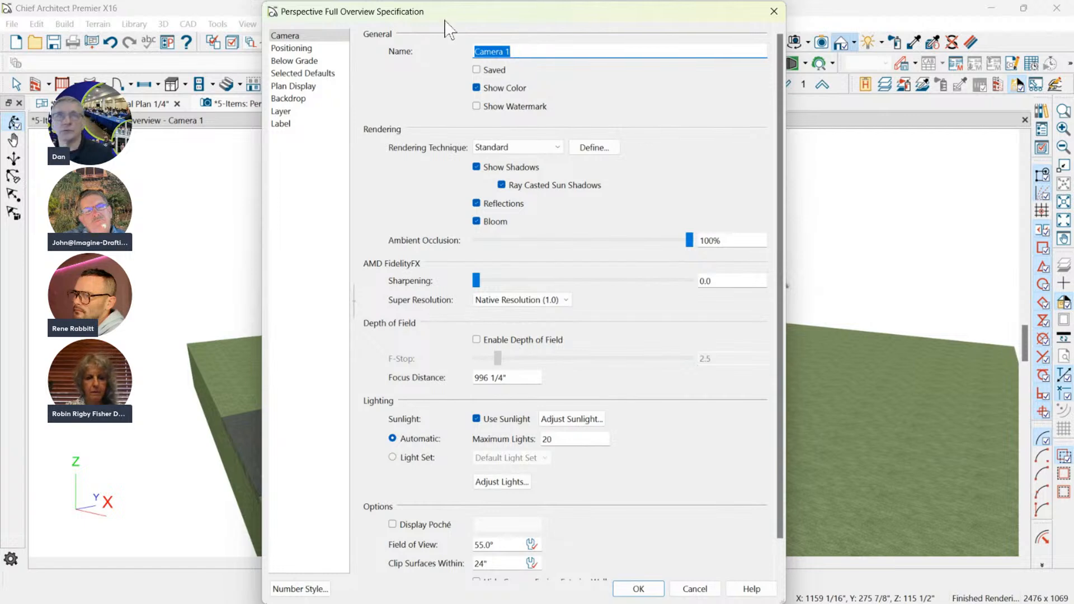
drag(528, 17, 511, 33)
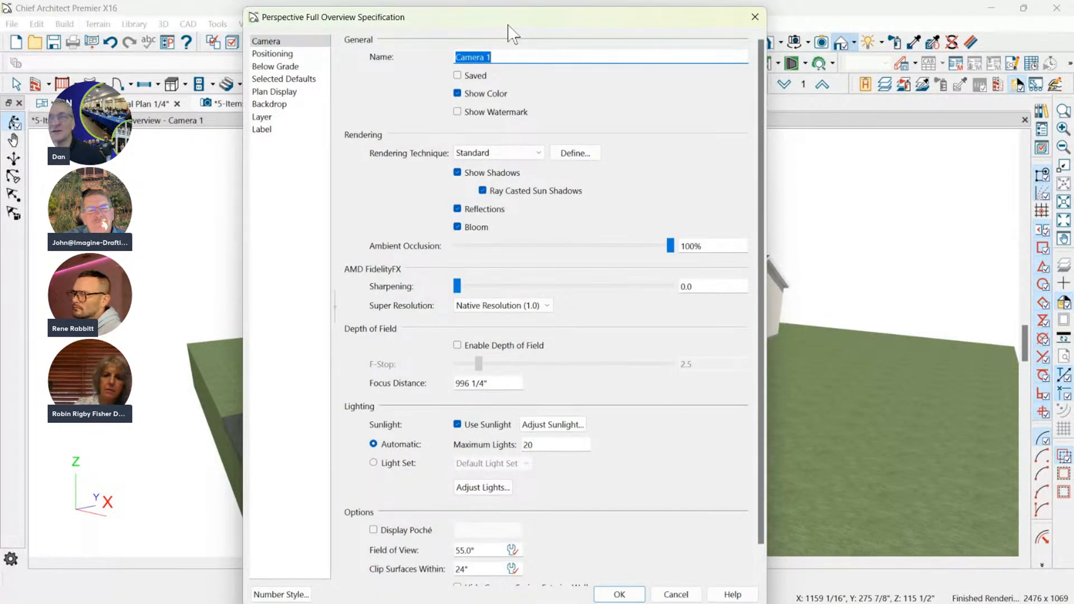
click(528, 58)
drag(527, 59, 357, 65)
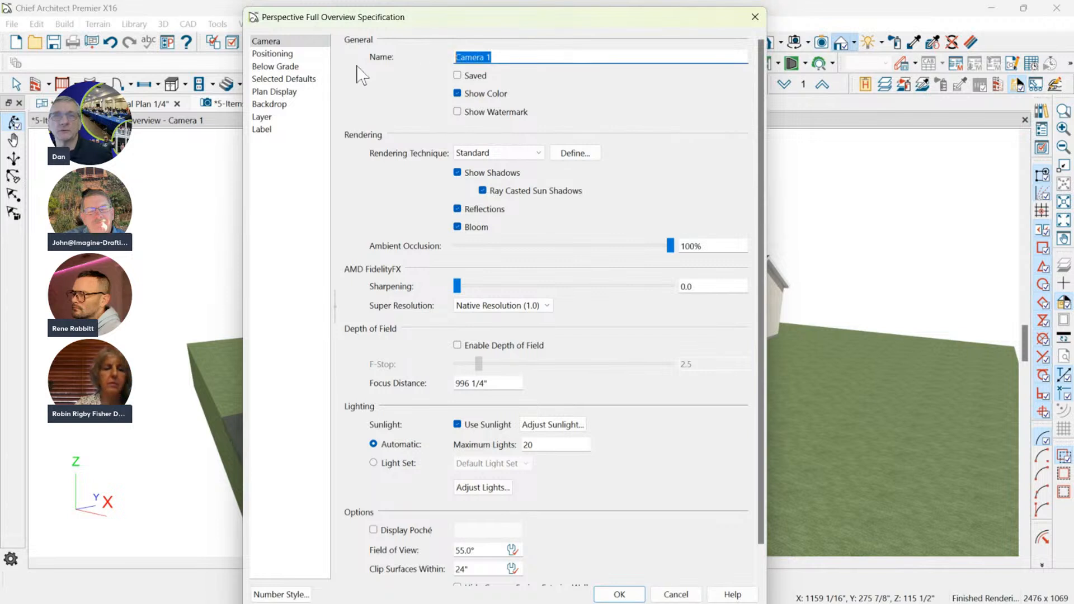
text(Front 2)
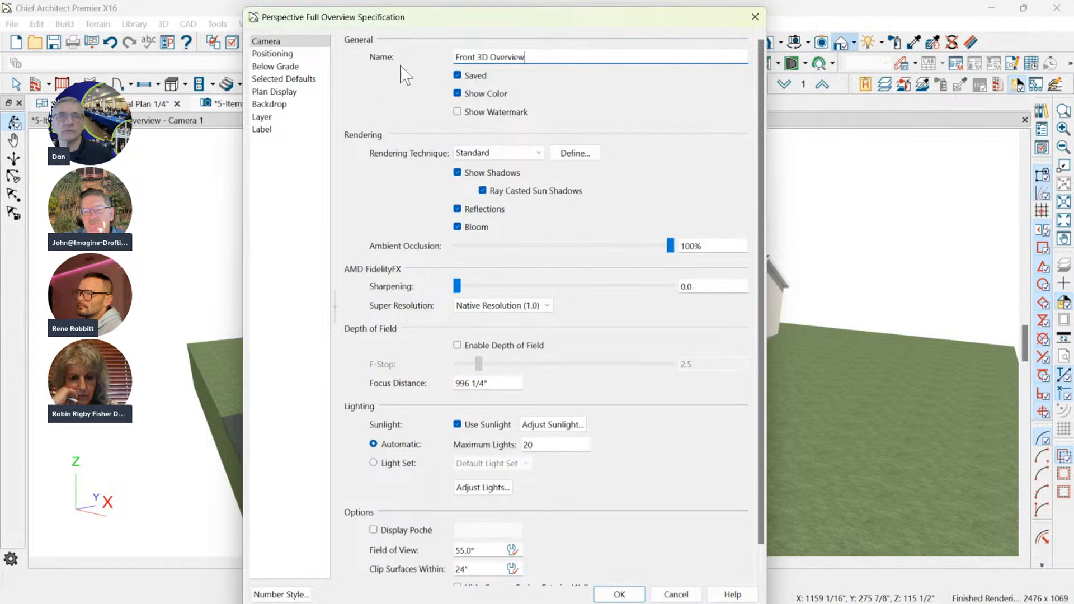
Check the camera's Positioning, Below Grade and Selected Defaults settings, and apply the specification with the Standard rendering technique.
scroll(341, 294, down, 1)
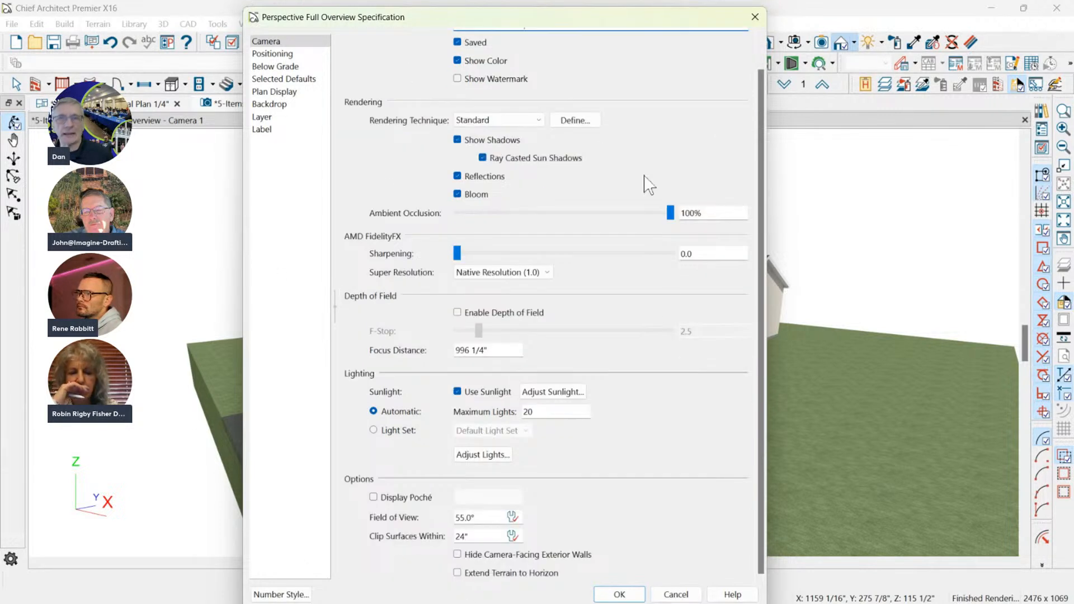
click(282, 54)
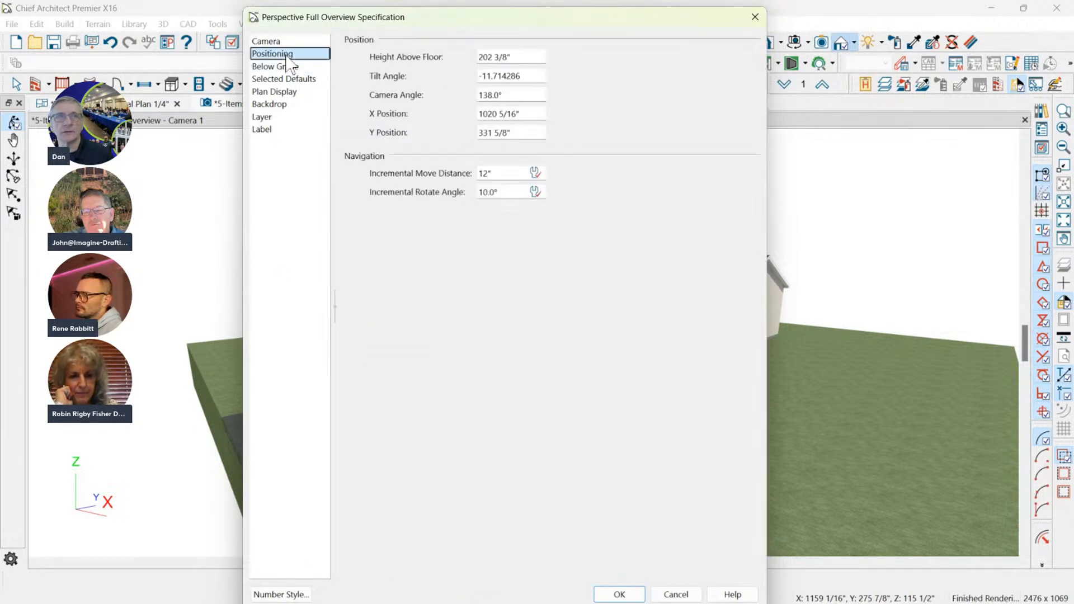
click(278, 66)
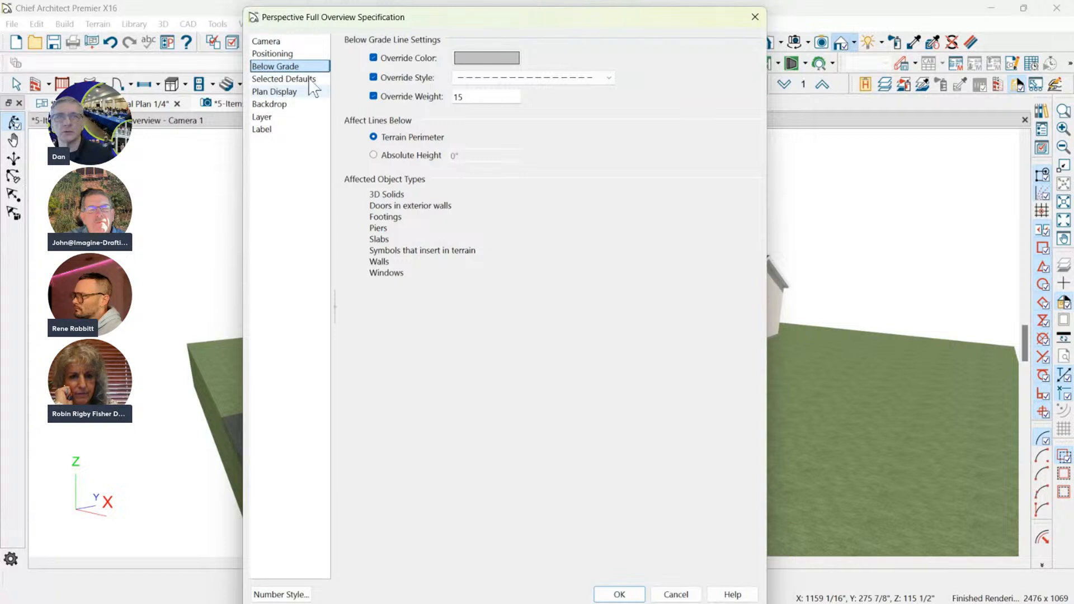
click(284, 79)
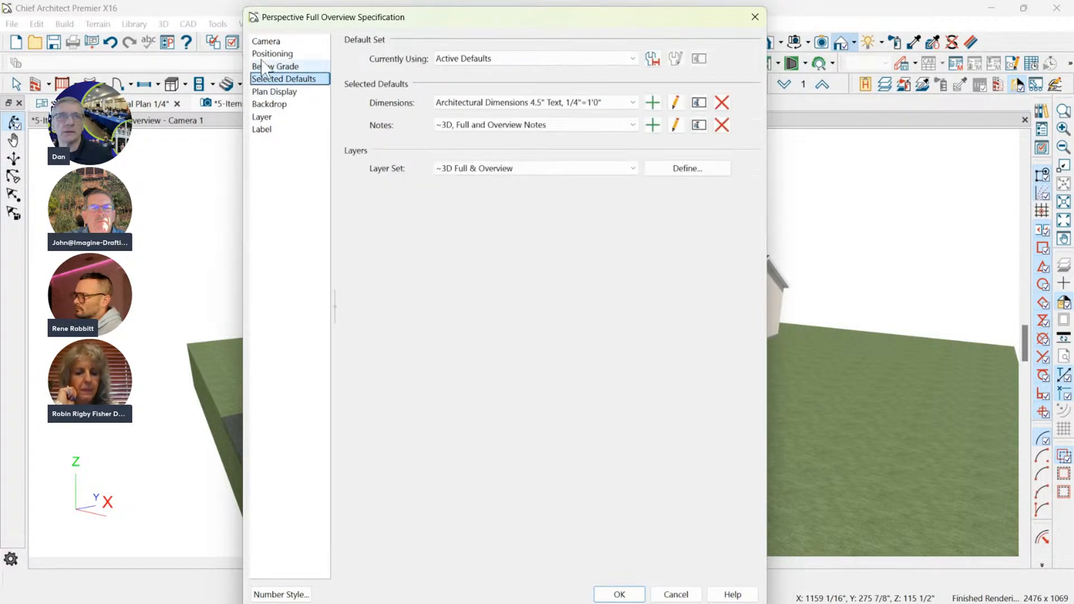
click(266, 41)
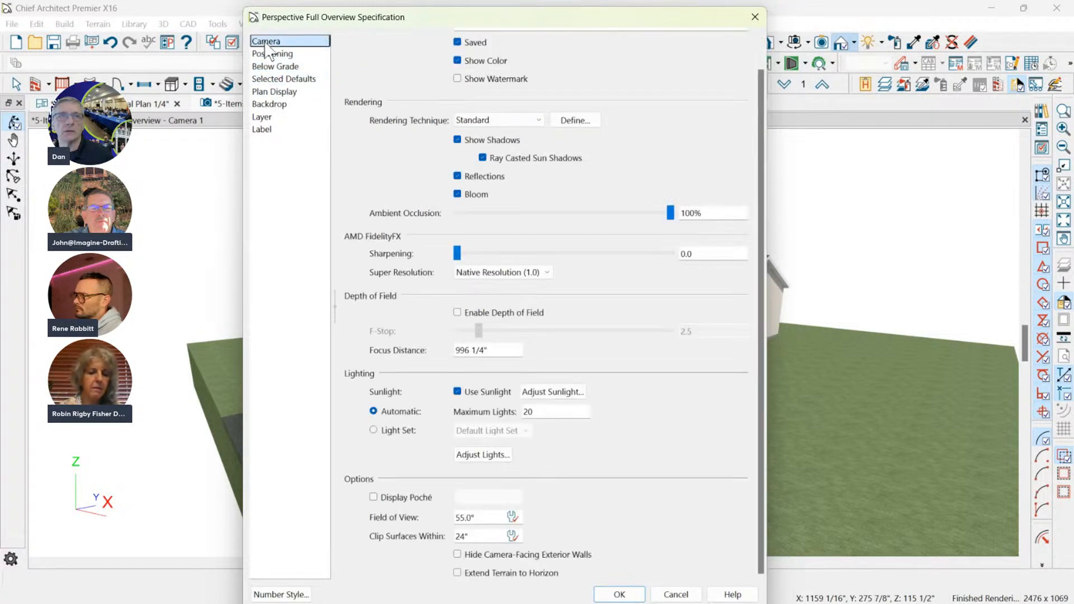
click(497, 120)
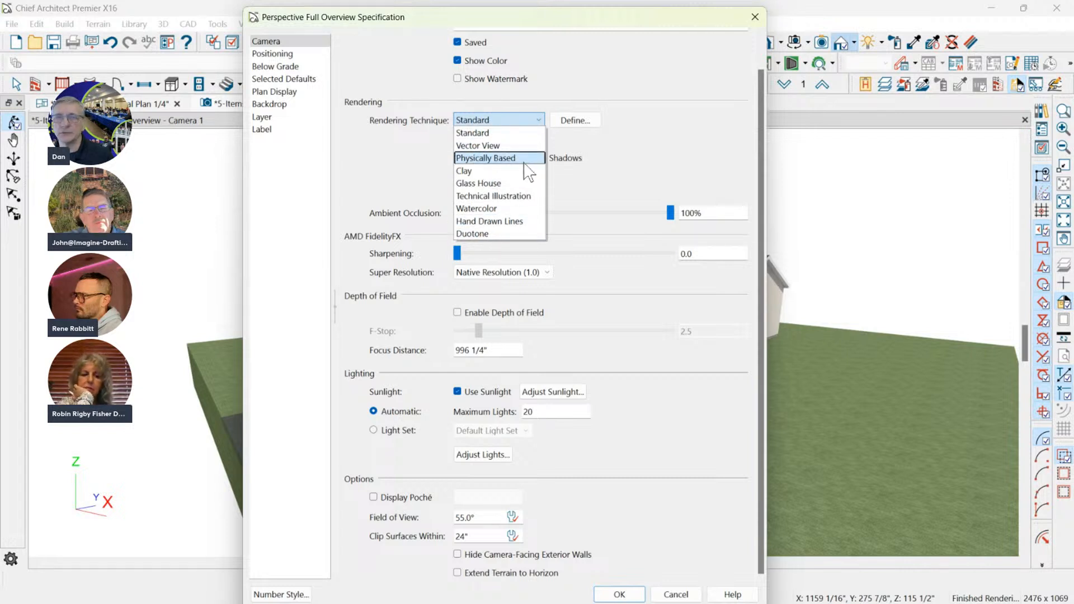
click(475, 133)
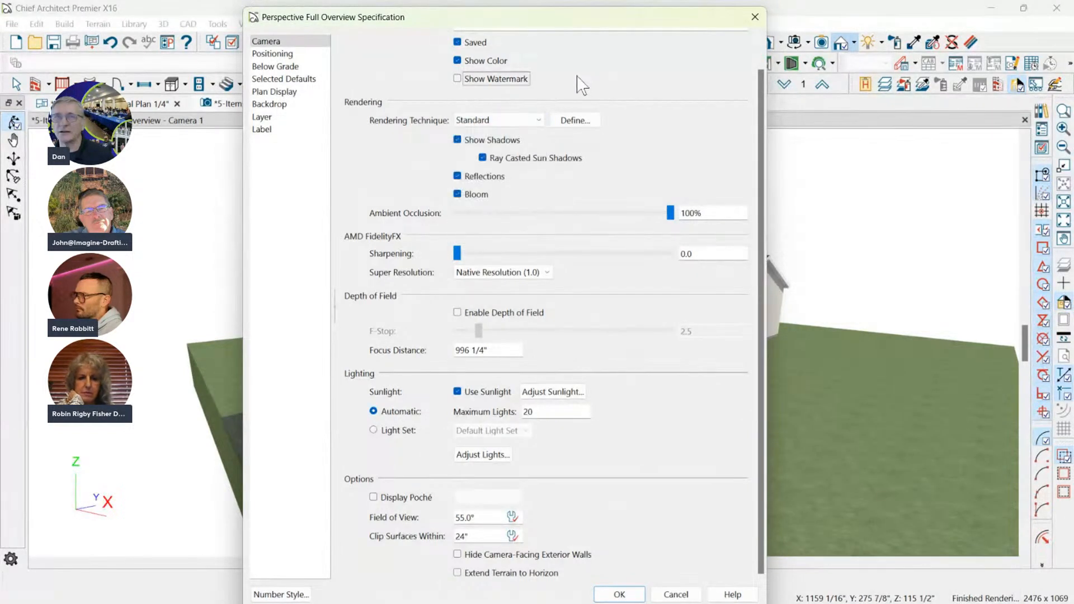
click(626, 595)
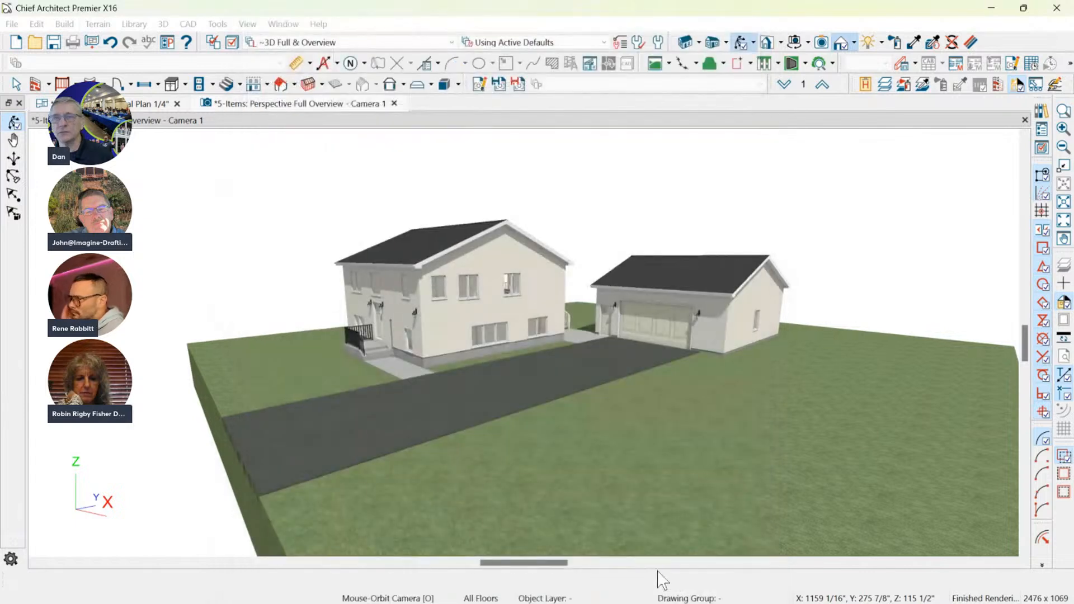
Orbit the camera to a closer view of the house's front entrance and garage, and save the active view.
drag(567, 193, 472, 222)
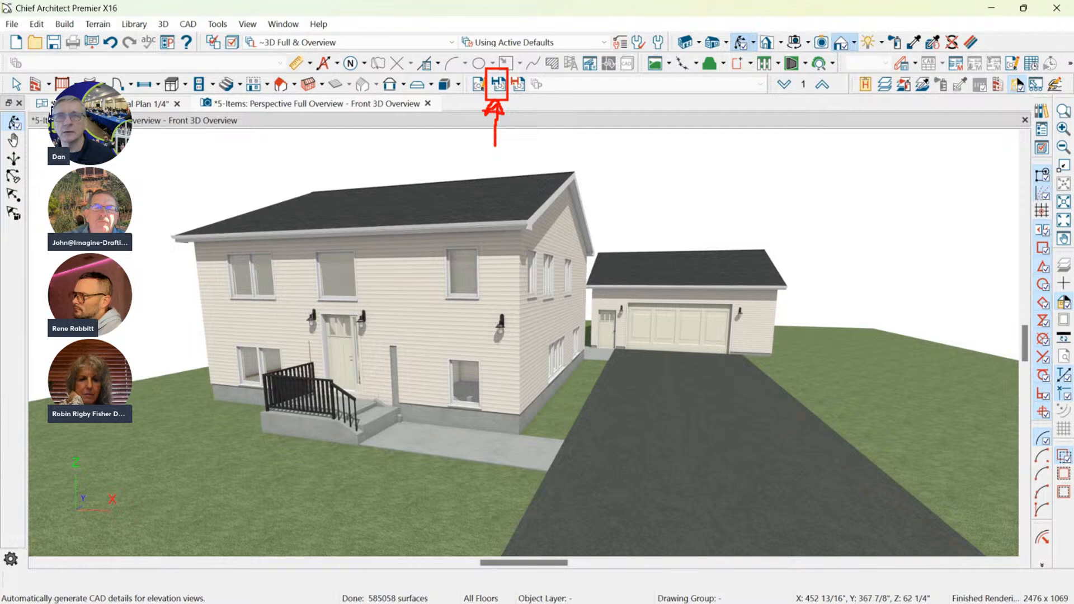
key(Escape)
click(502, 88)
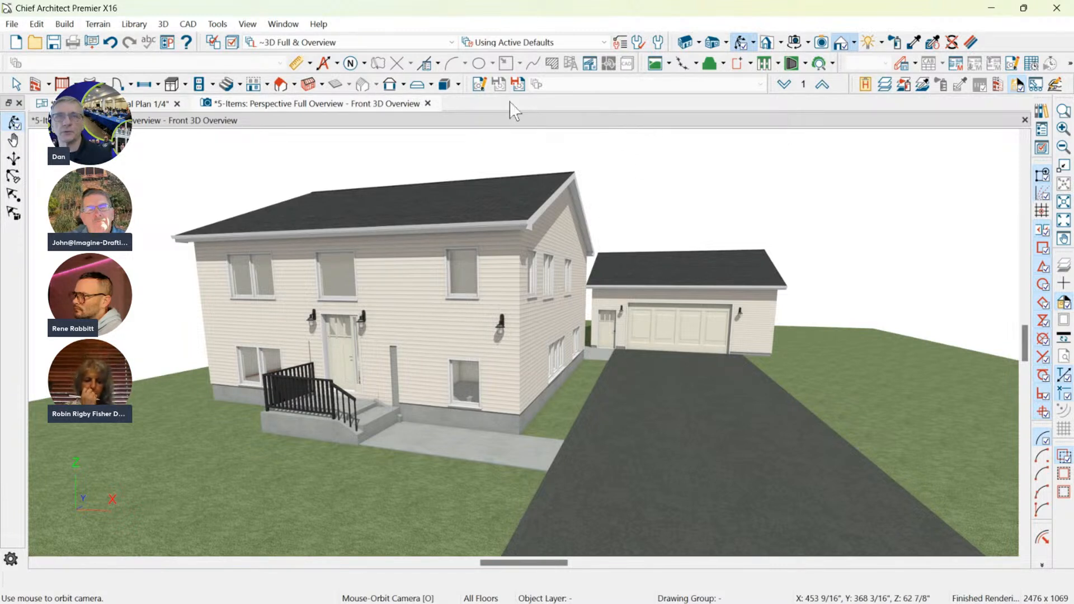
Save the view as a new camera named "Front 3D Overview1" and save it orbited to the right side of the house and garage.
click(518, 84)
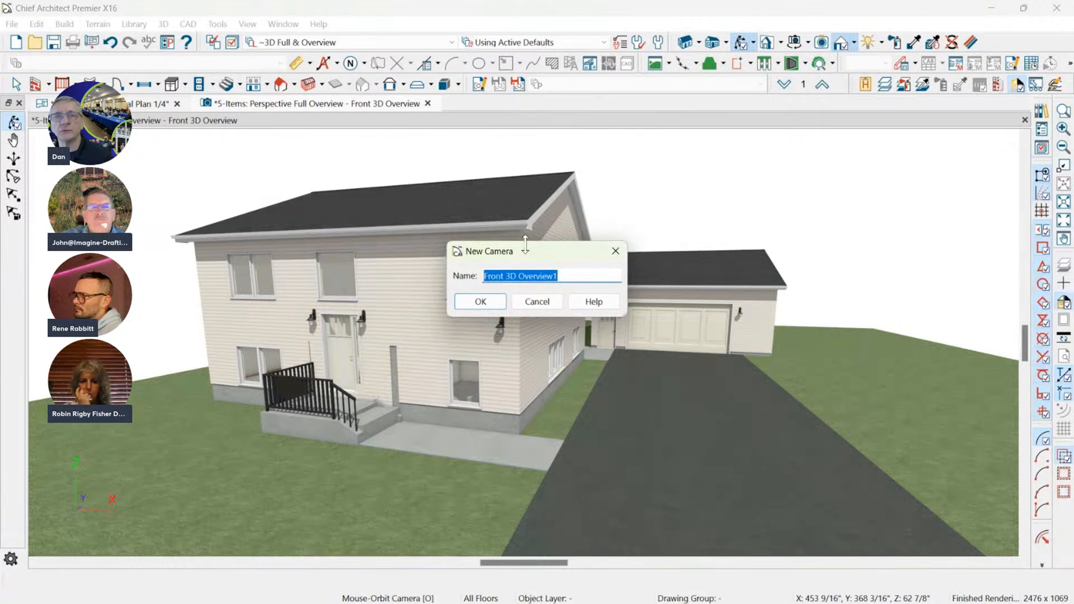
drag(525, 251, 382, 141)
click(437, 168)
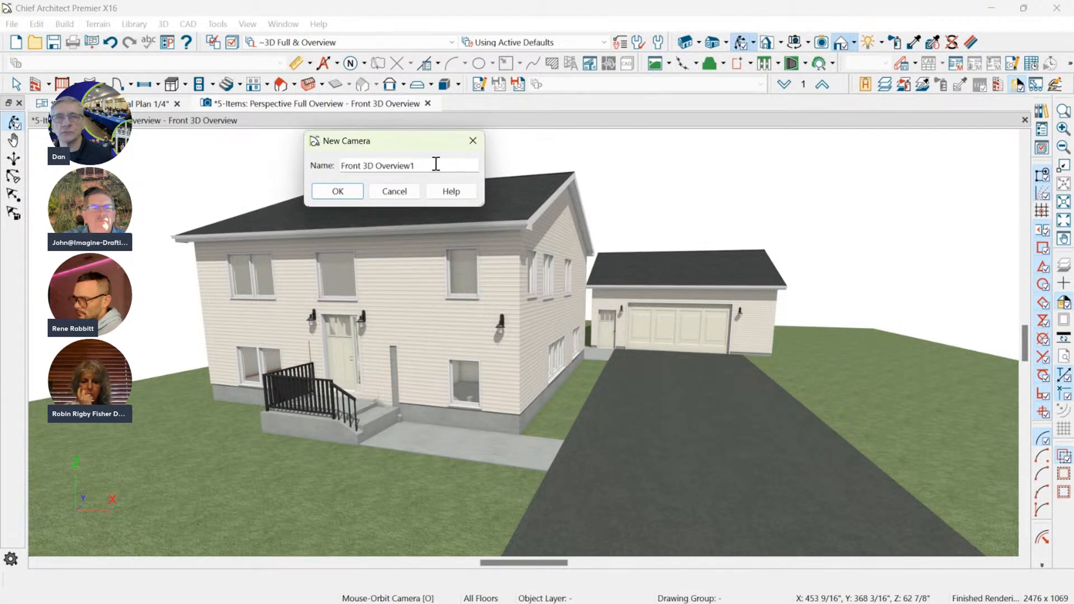
drag(417, 165, 339, 167)
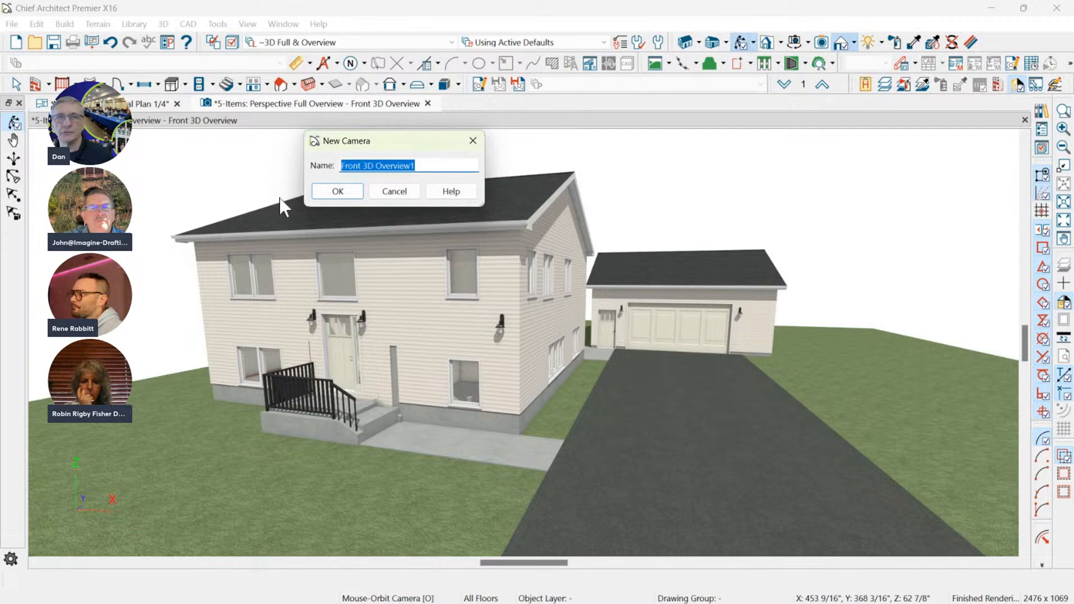
click(347, 193)
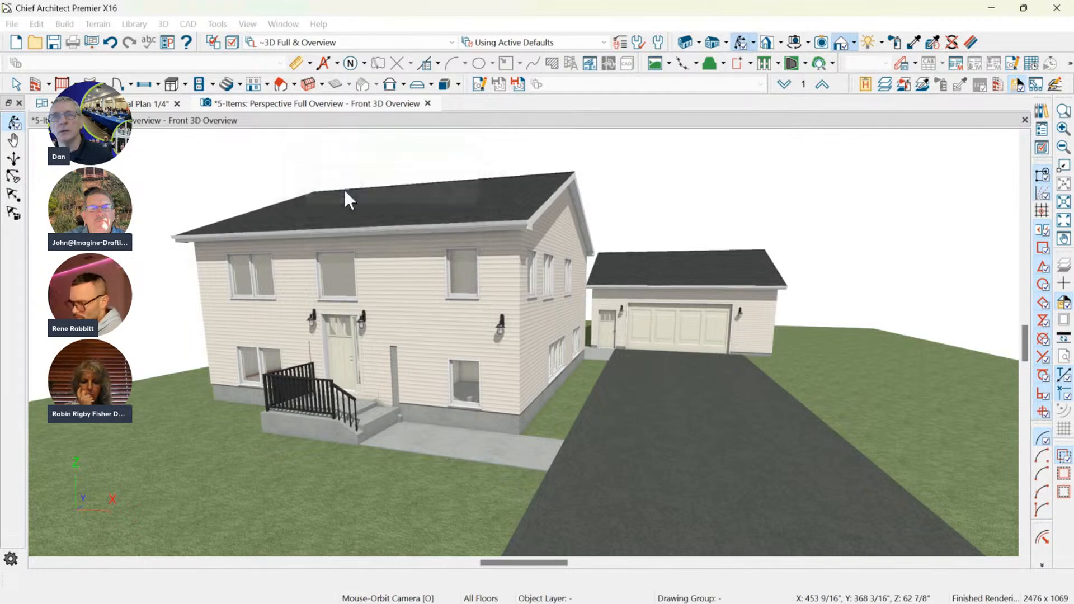
drag(654, 237, 453, 221)
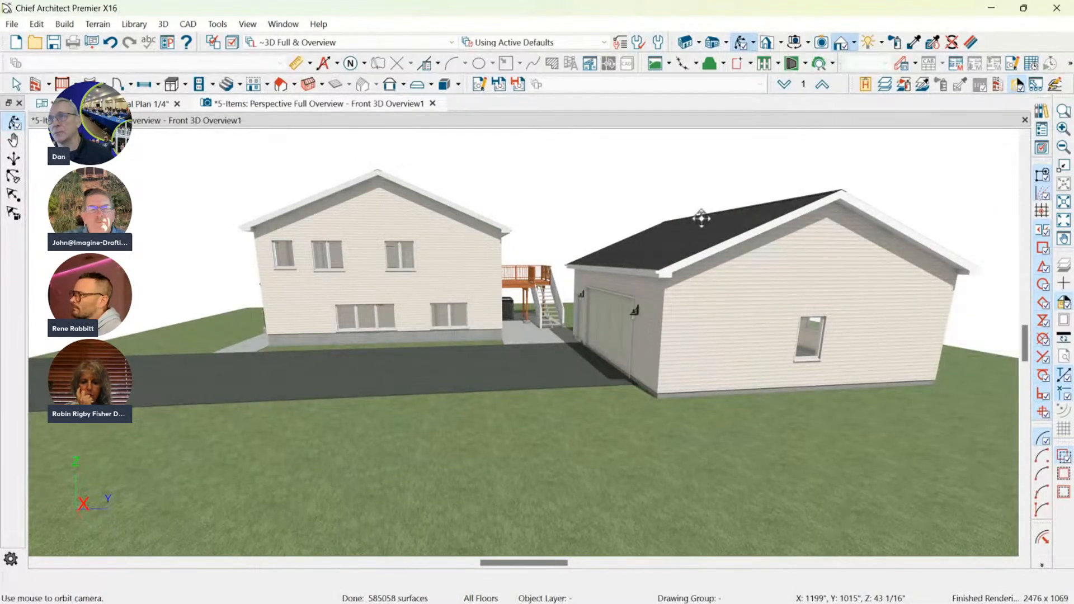
click(503, 89)
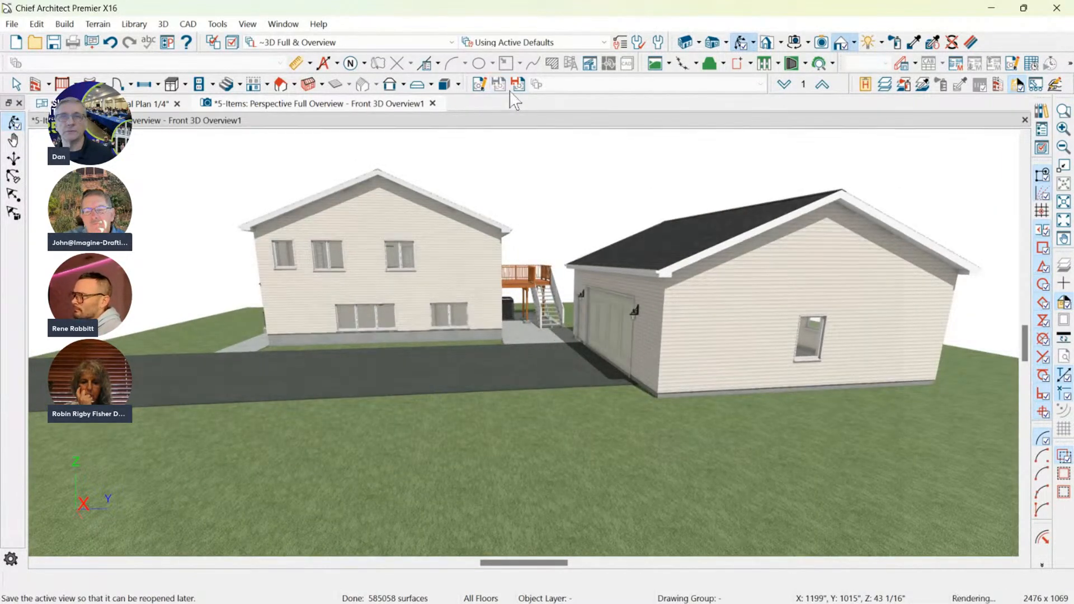
Preview the two overview cameras under Cameras, Overviews in the Project Browser.
click(1041, 133)
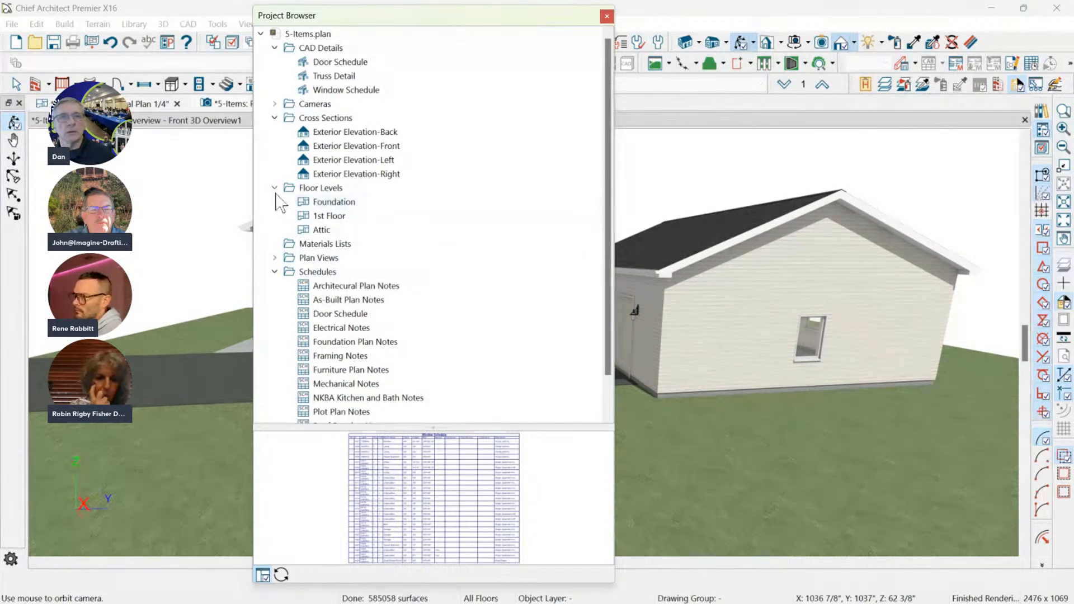
click(275, 104)
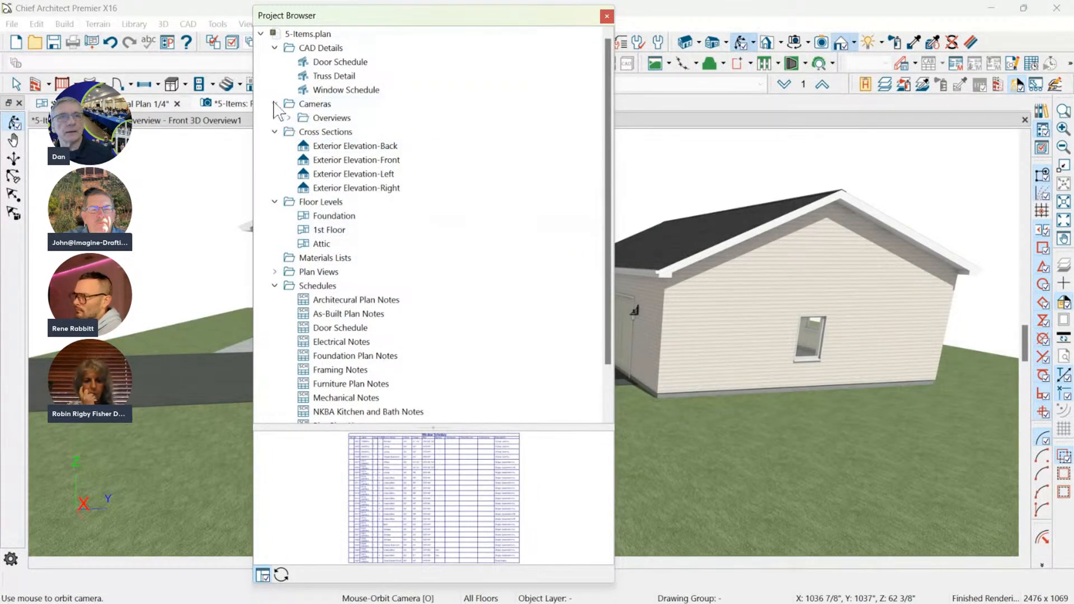
click(289, 118)
click(358, 133)
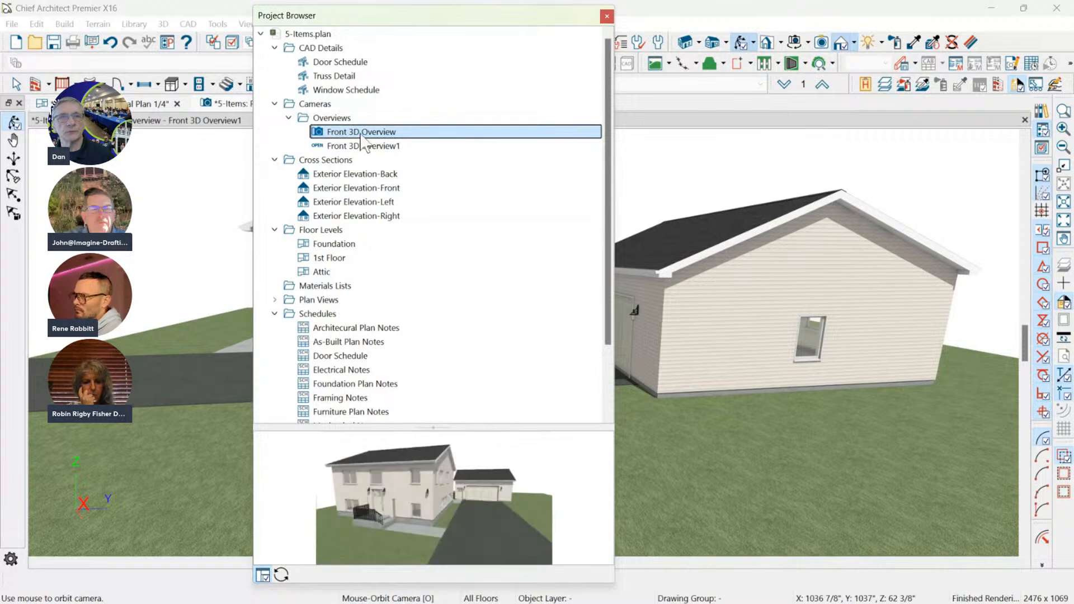
click(381, 147)
Rename the "Front 3D Overview1" camera to "Right Side 3D Overview" in the Project Browser and close the browser.
right_click(382, 146)
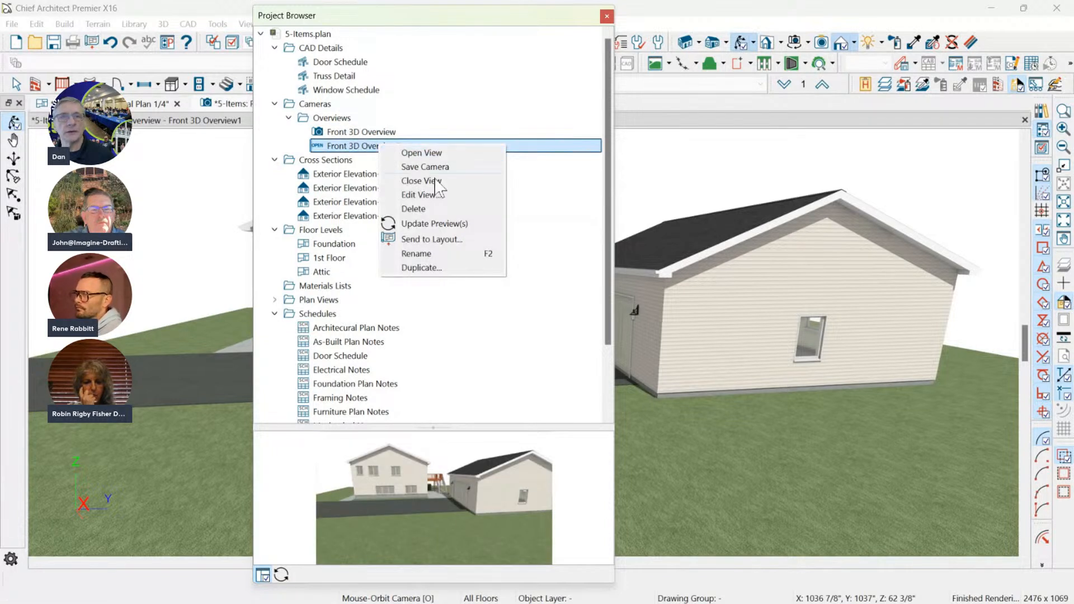
click(425, 253)
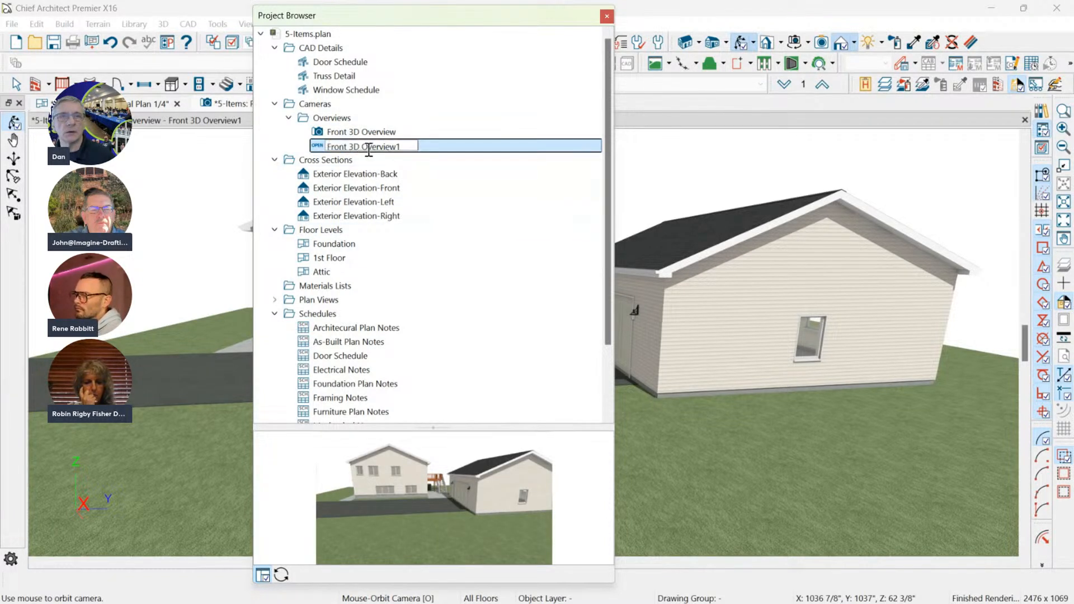
double_click(349, 147)
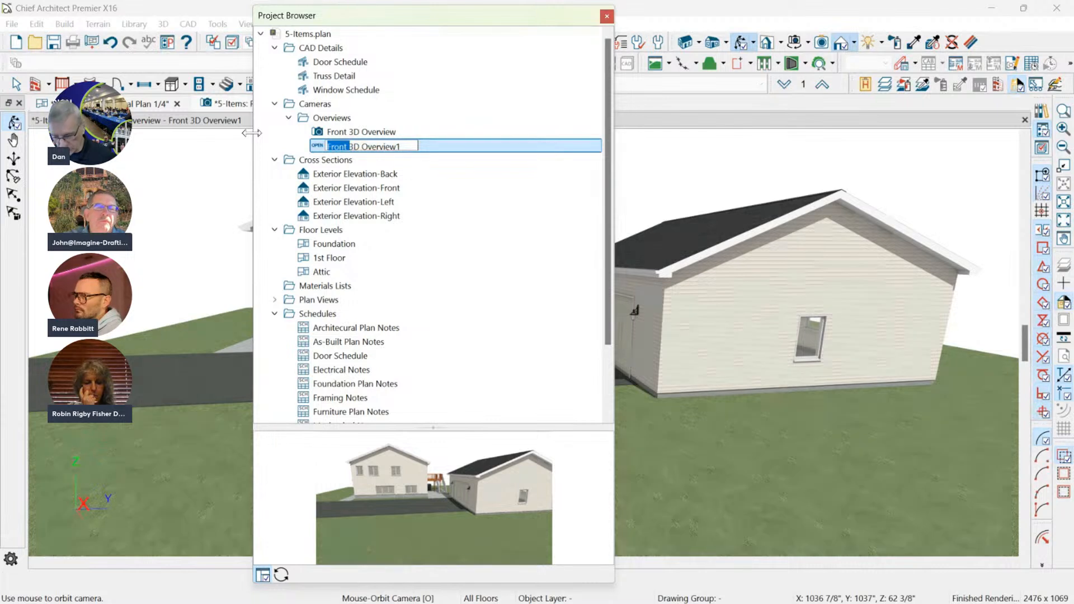
text(S)
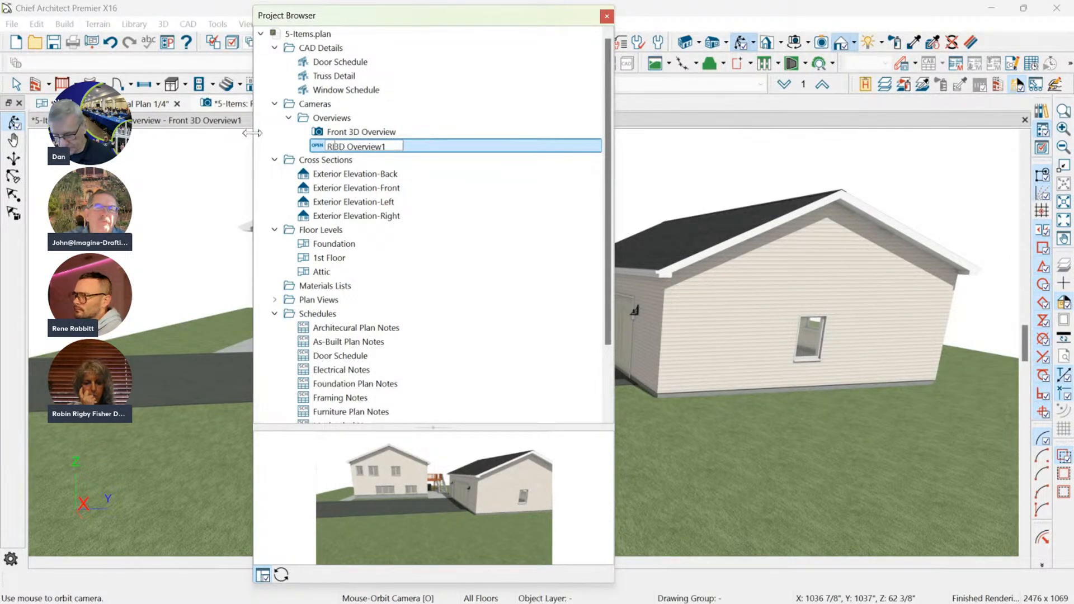
text(ide)
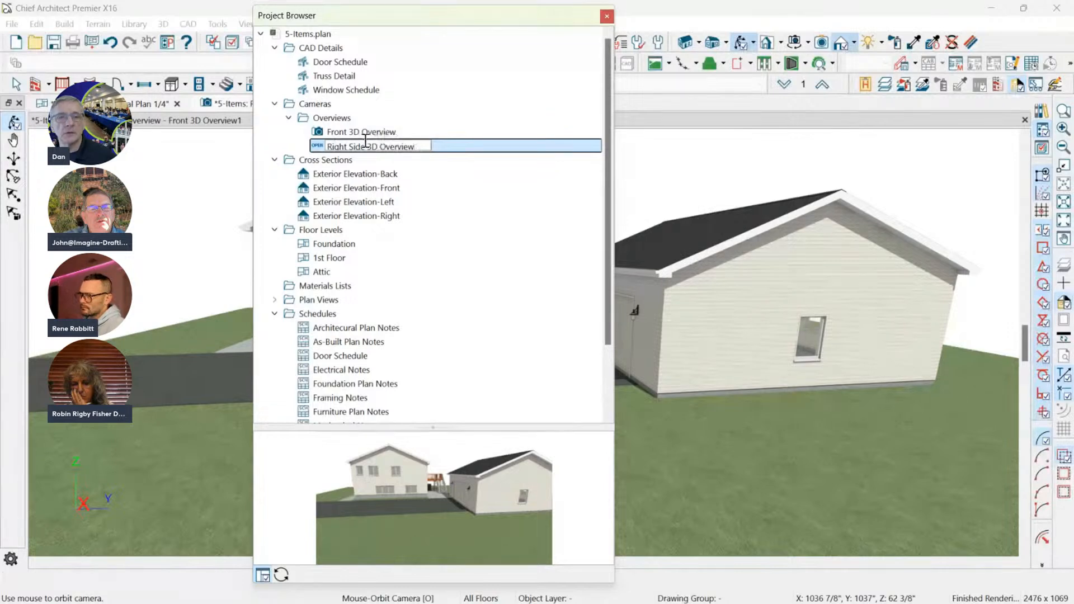
drag(421, 16, 876, 33)
click(481, 121)
click(1067, 28)
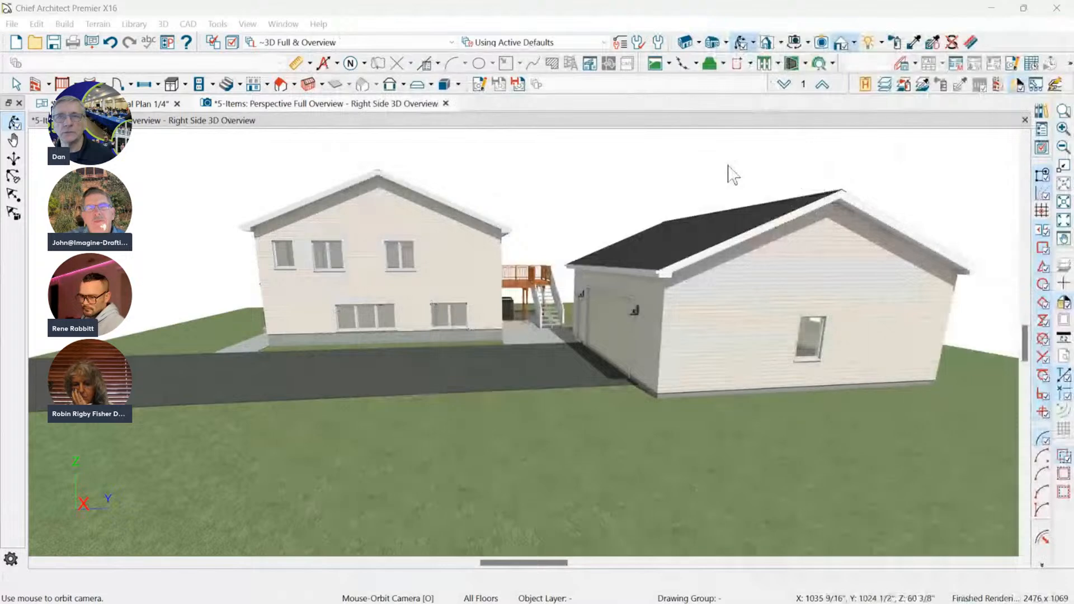
Save the view as a new camera named "Back 3d OVerview" and orbit it to show the rear deck and back of the garage.
click(495, 85)
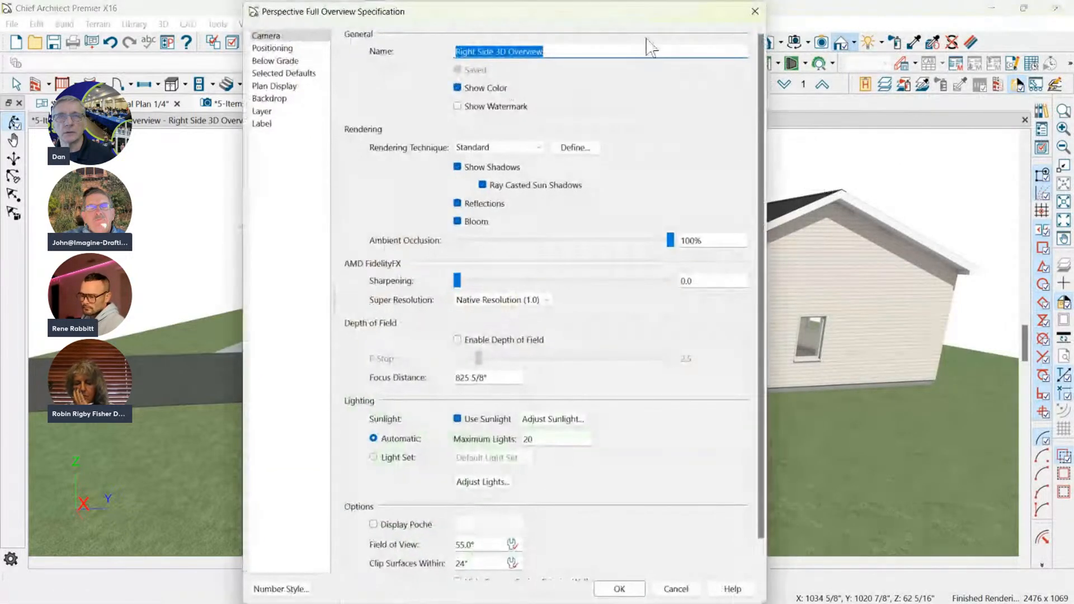
click(753, 13)
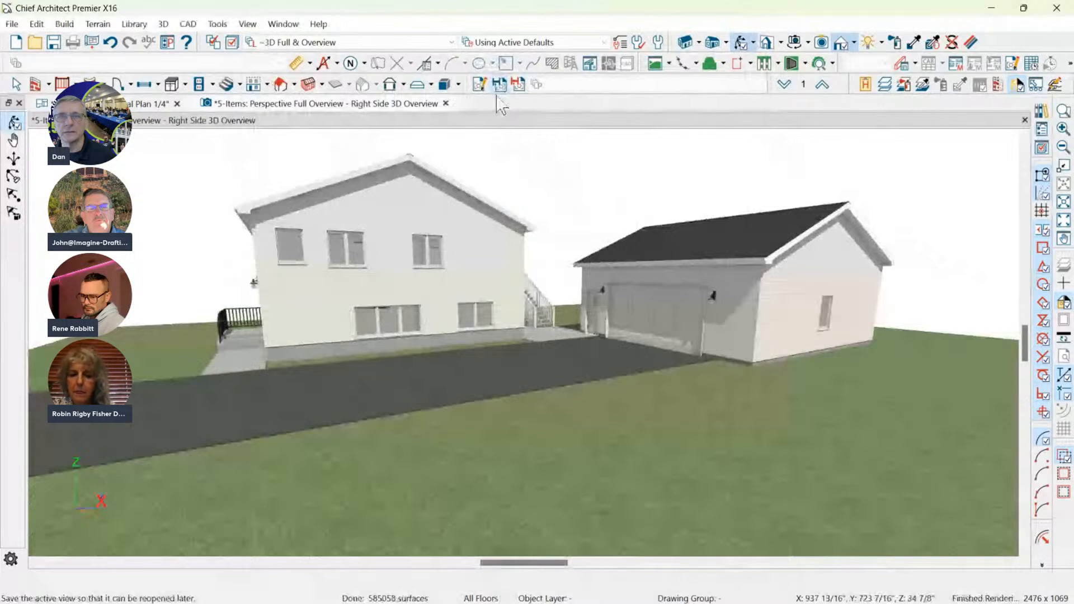
click(517, 85)
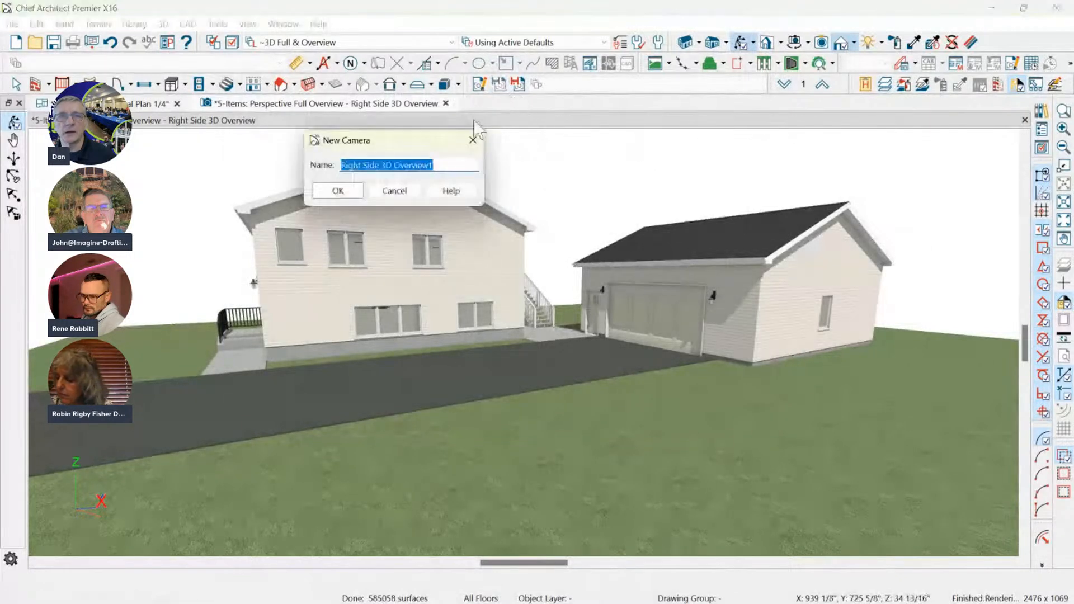
text(Back)
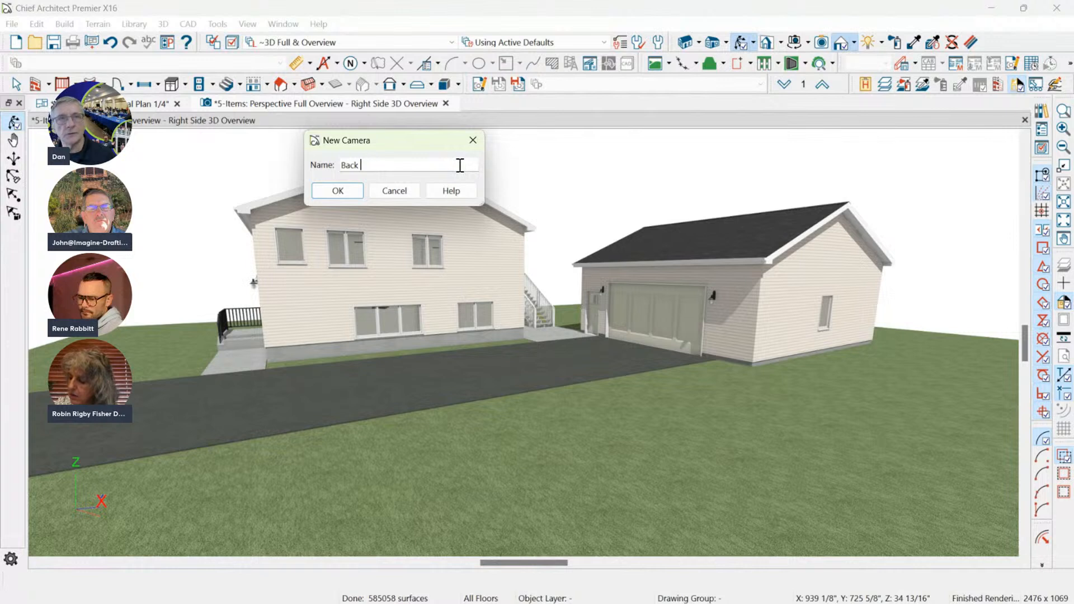
text( 3d OV)
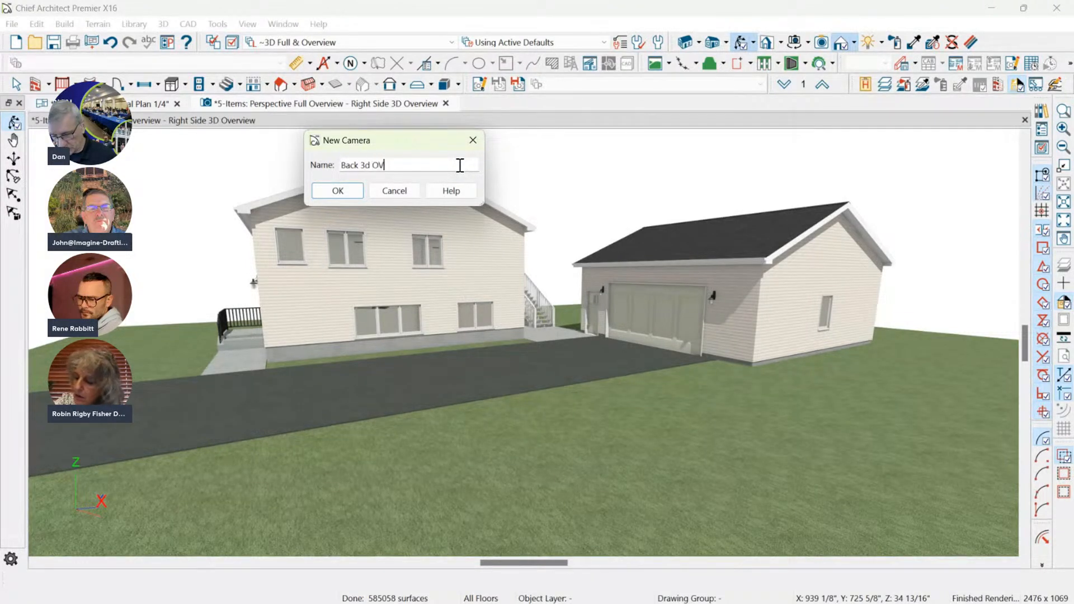
text(erview)
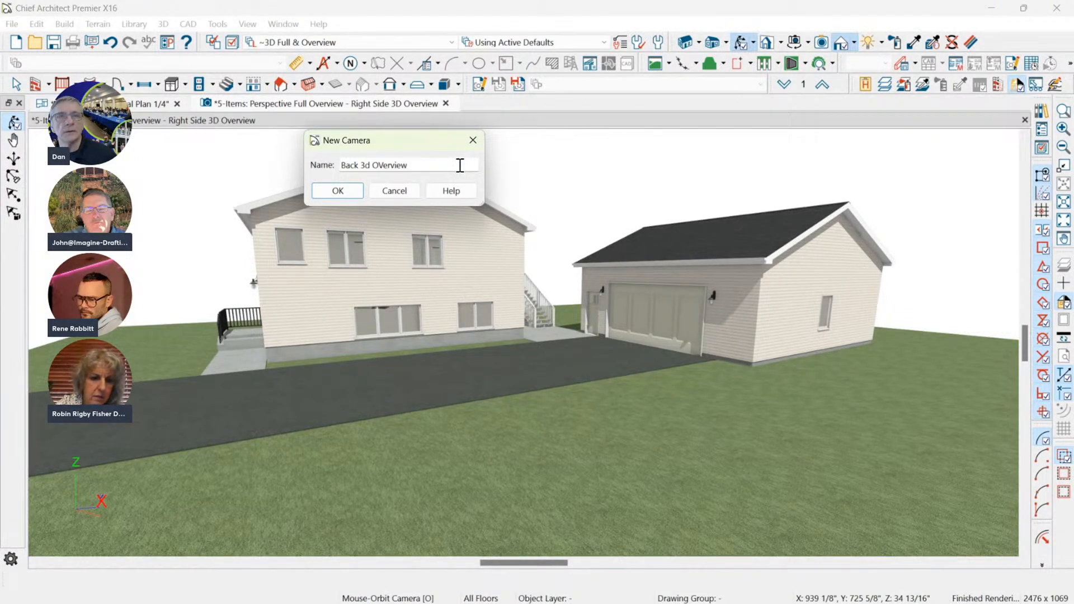
click(337, 191)
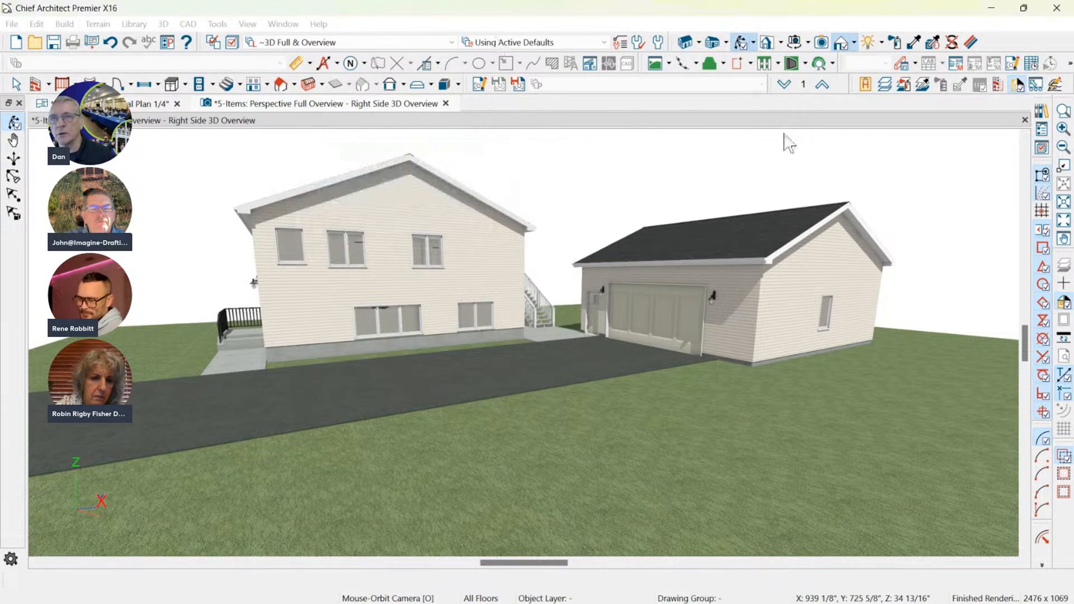
drag(865, 240, 452, 253)
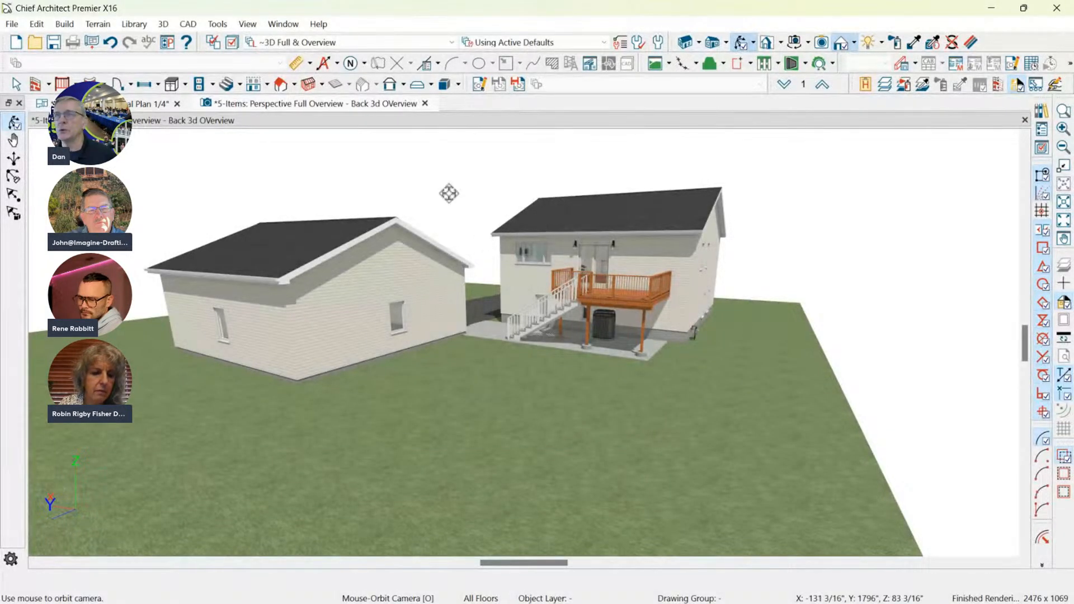
Check the preview of the Right Side 3D Overview camera in the Project Browser and close the browser.
click(1041, 128)
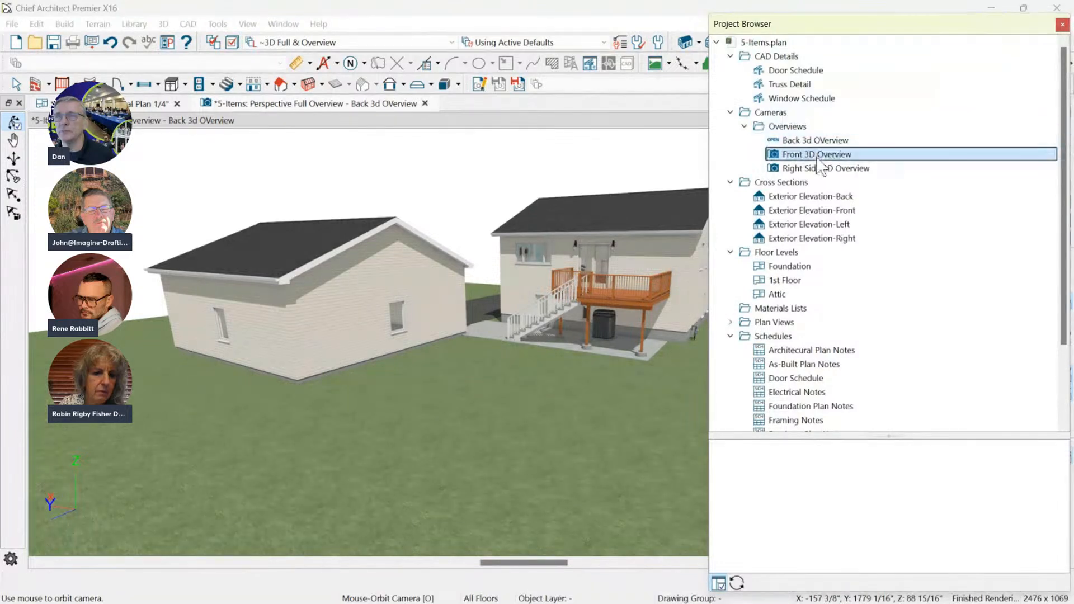
click(812, 168)
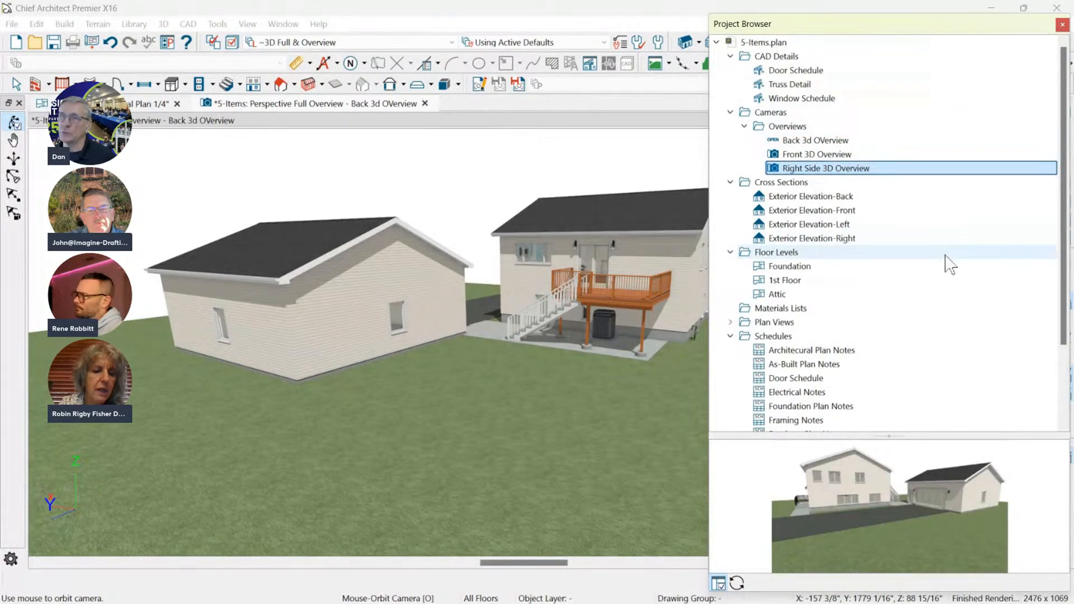
click(1062, 25)
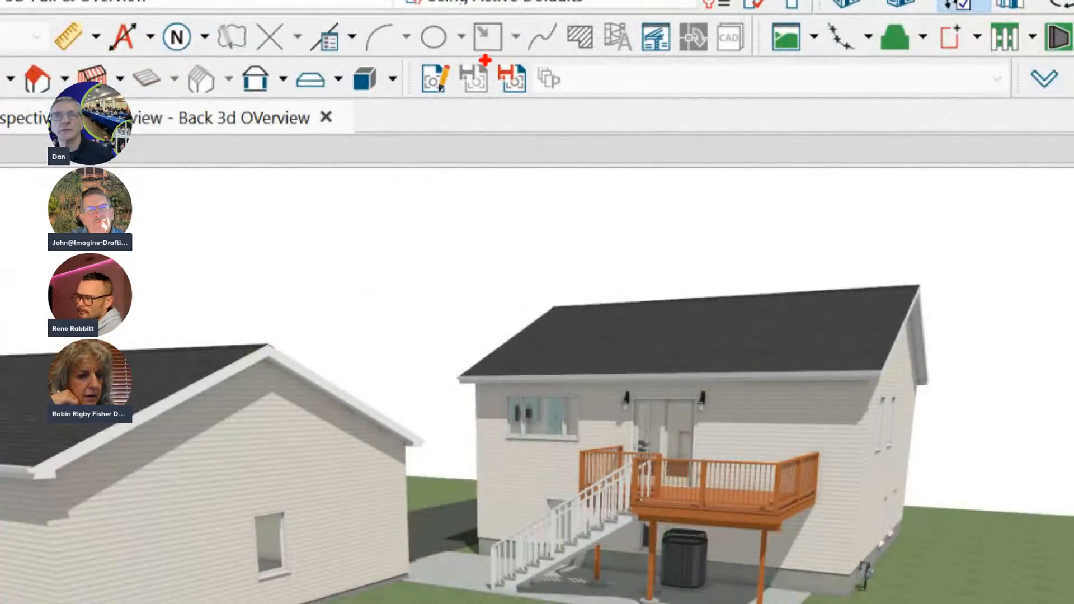
mouse_move(485, 60)
ctrl+mouse_down()
mouse_move(540, 97)
mouse_move(539, 109)
ctrl+mouse_up()
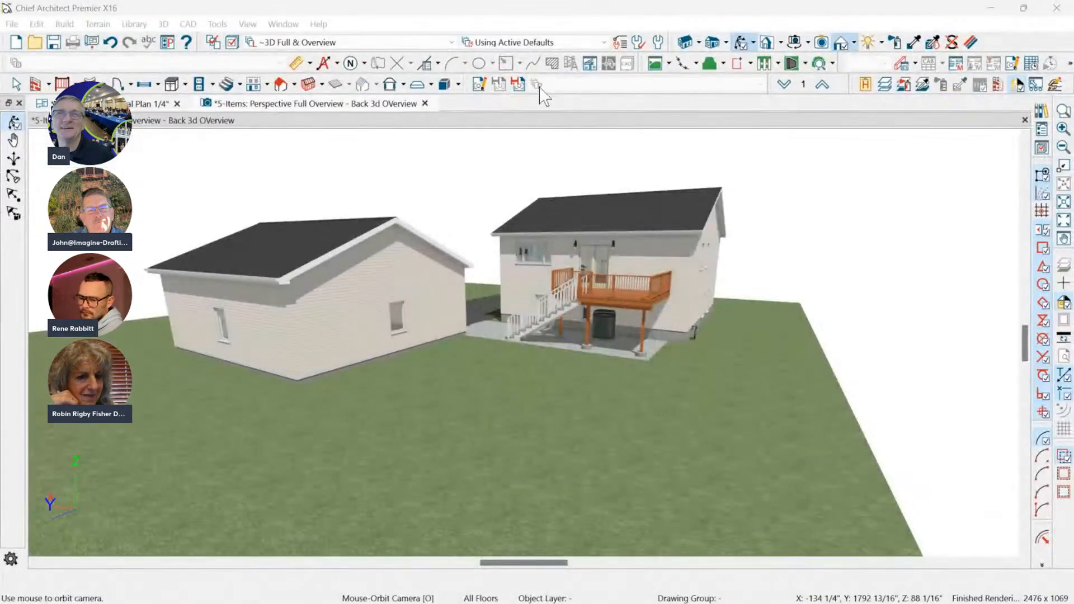
Create a new camera named "Left Side 3D View", orbit it to the house's left side and deck, and close the camera view.
click(512, 80)
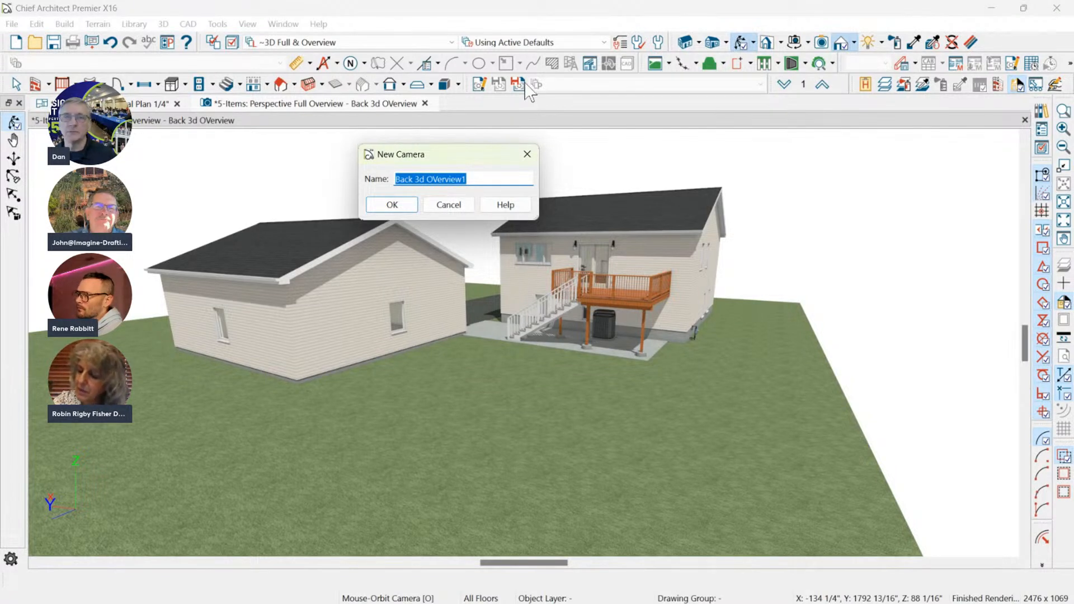
text(Left Side 3D View)
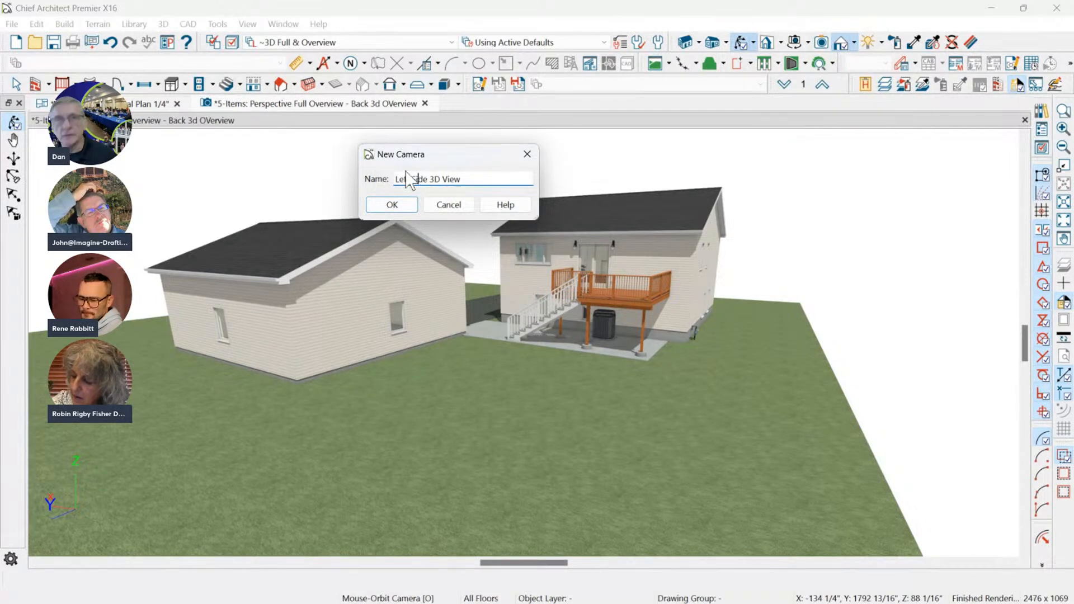
click(390, 205)
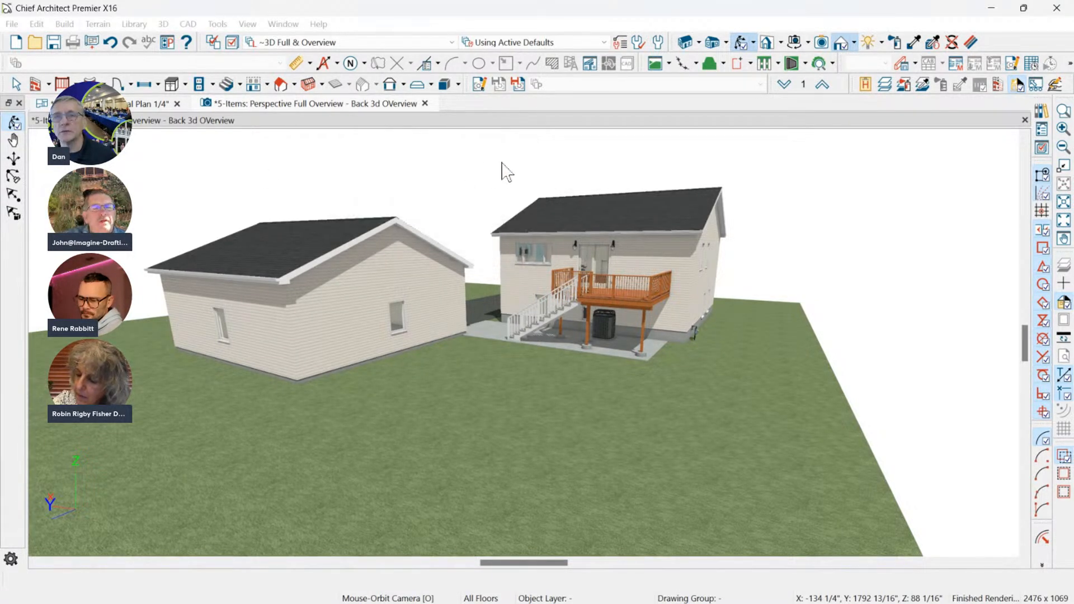
drag(757, 242, 689, 265)
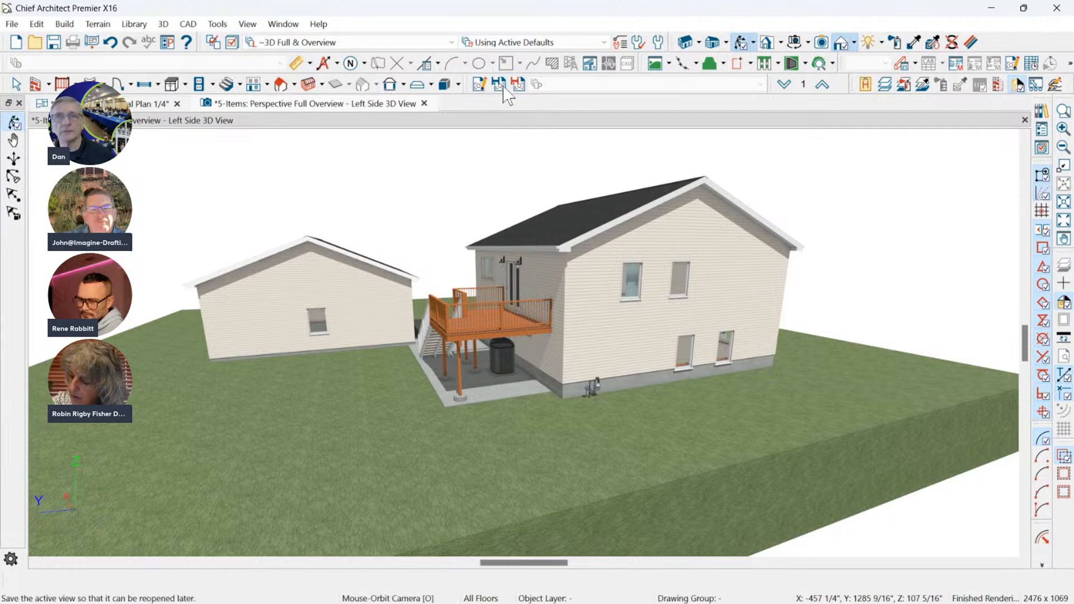
click(424, 103)
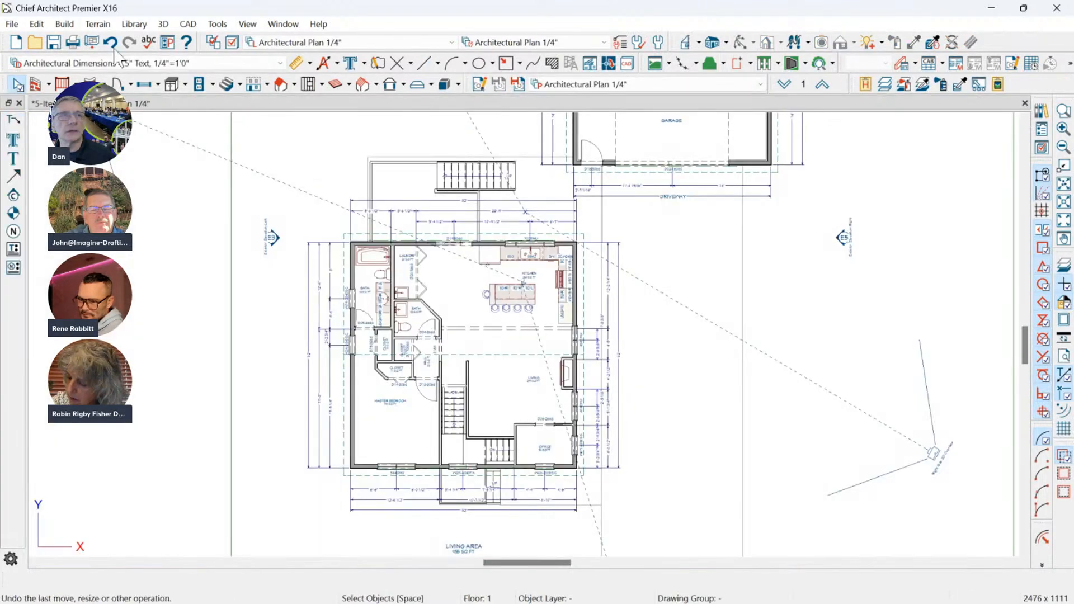
Start a new plan, switch it to the Architectural Plan 1/4" plan view and close it again.
click(11, 23)
click(18, 45)
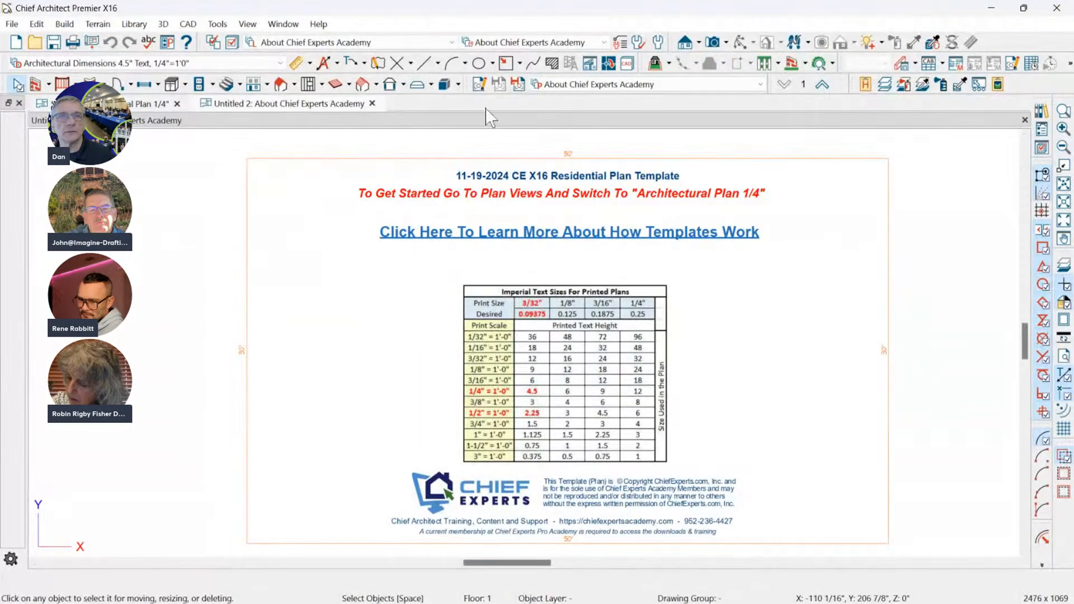
click(620, 84)
click(564, 140)
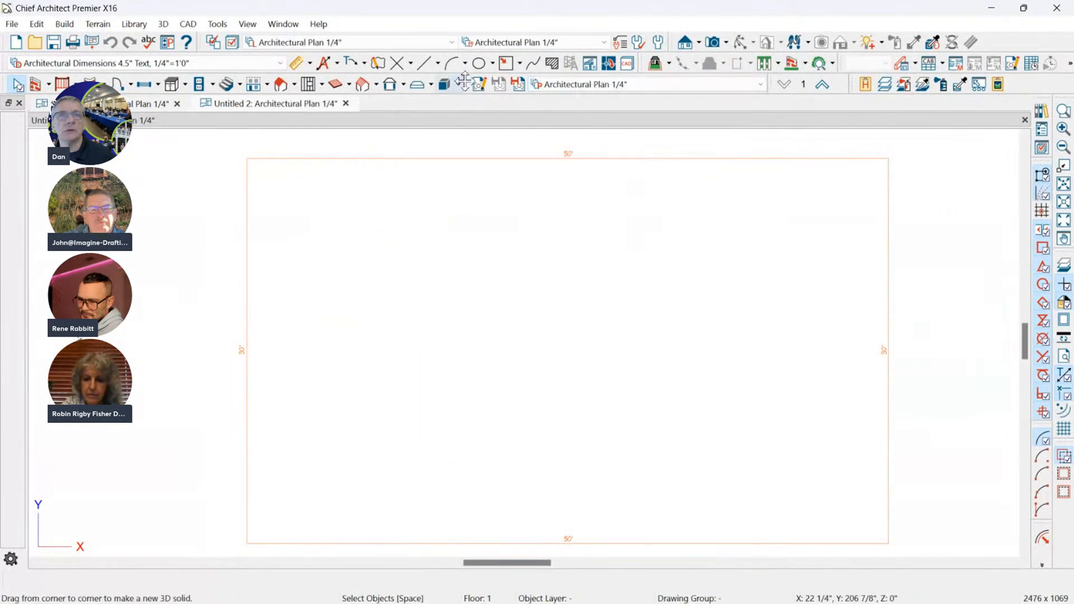
click(345, 104)
Start a new layout and switch its default set to the ANSI D (22" x 34") page size.
click(12, 24)
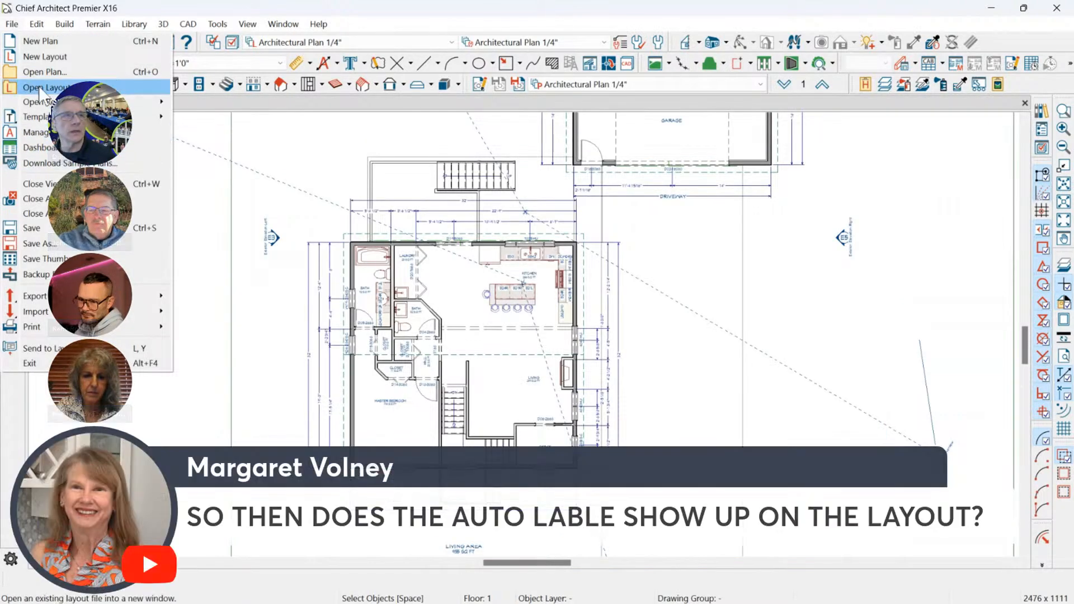
click(44, 57)
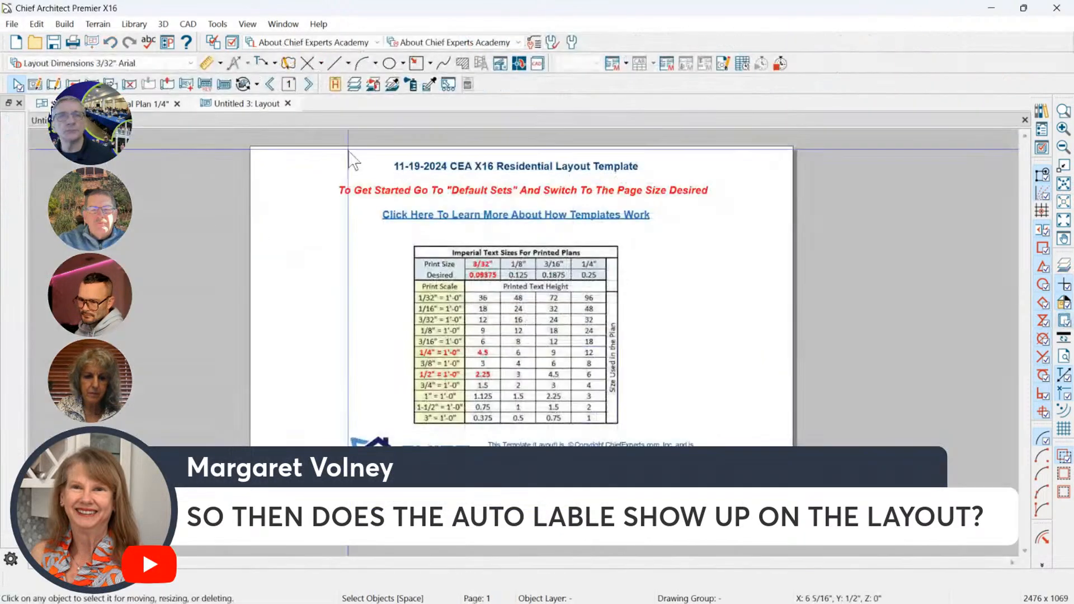
click(476, 42)
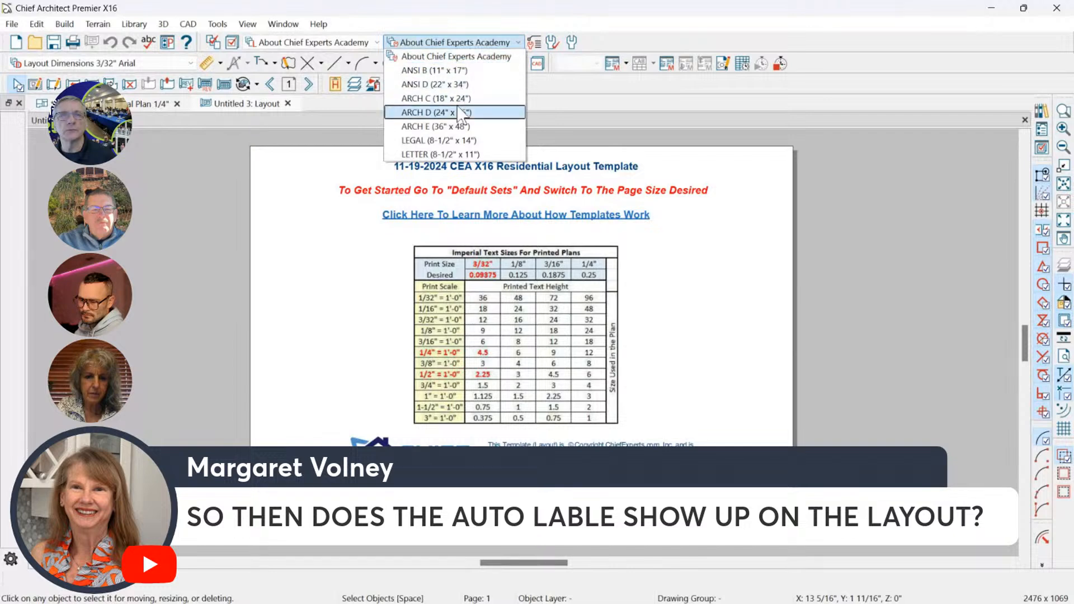
click(460, 85)
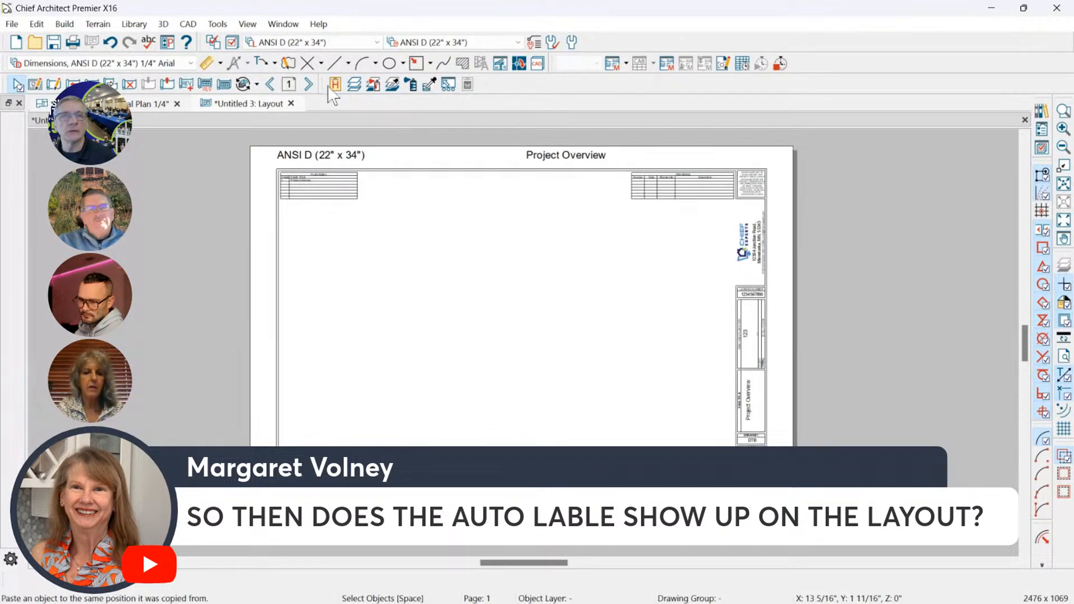
Send the entire Architectural Plan 1/4" view to page 1 of the layout at 1/4 in = 1 ft, keeping the saved plan view linked.
click(138, 106)
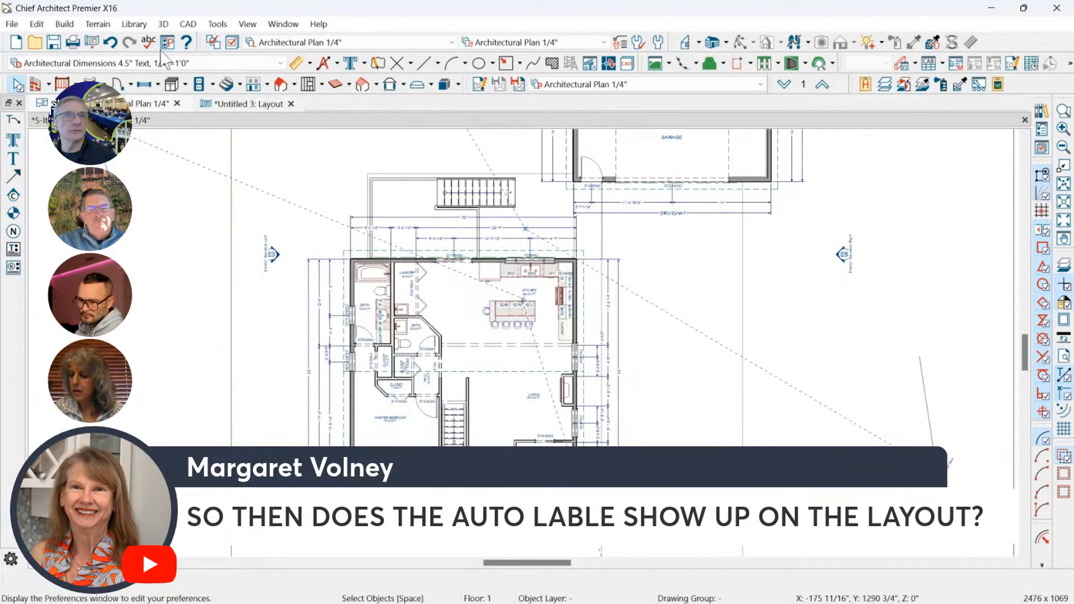
click(92, 44)
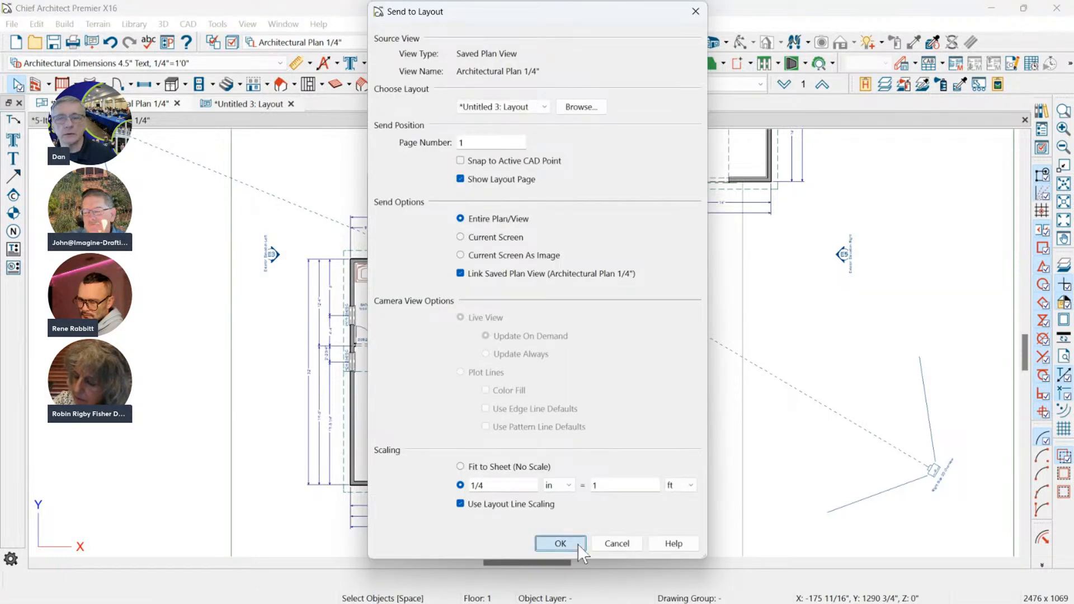
click(560, 543)
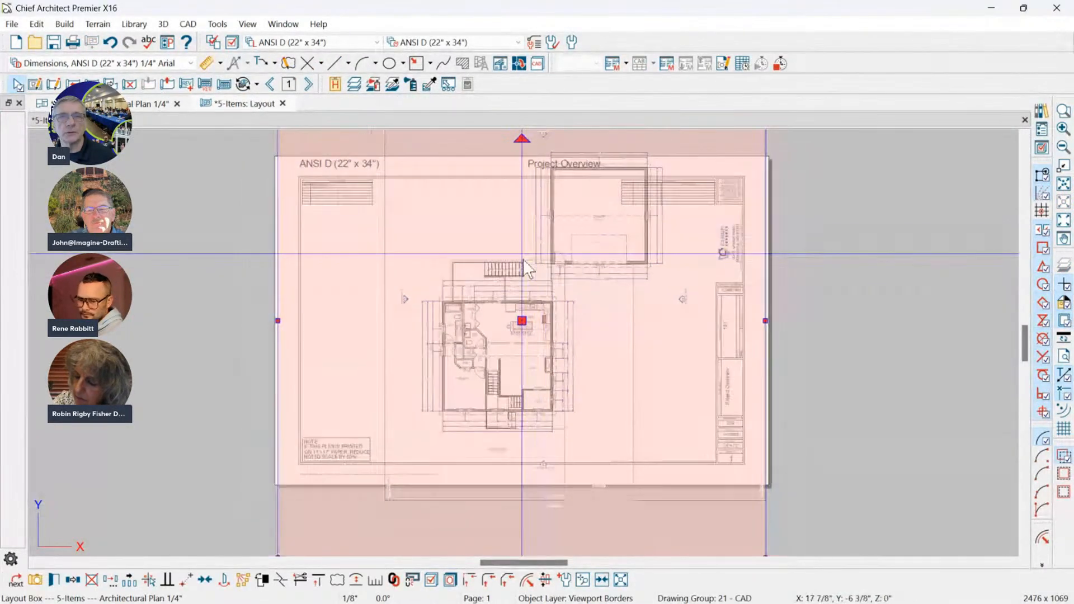
Crop the plan's layout box closely around the house and place it on the left half of the sheet.
scroll(522, 260, down, 3)
drag(522, 169, 520, 266)
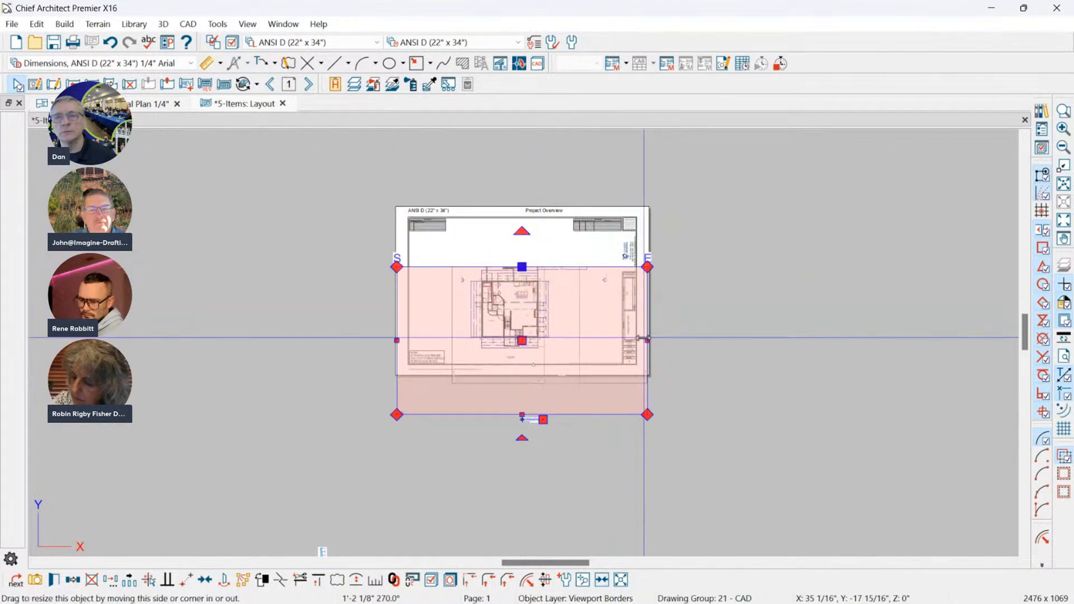
drag(645, 339, 566, 339)
drag(393, 340, 463, 305)
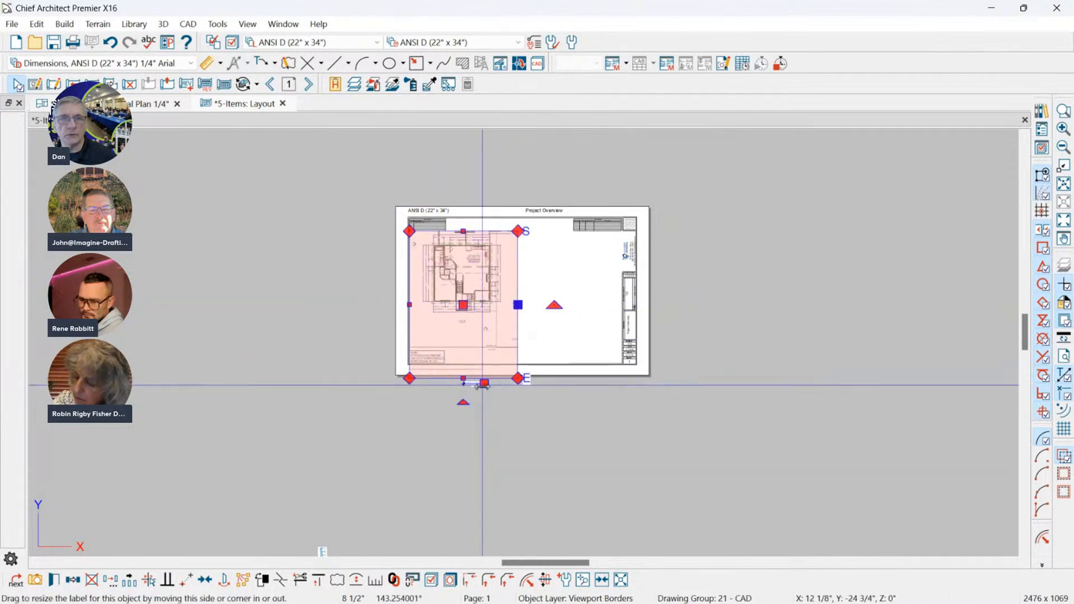
drag(463, 378, 471, 331)
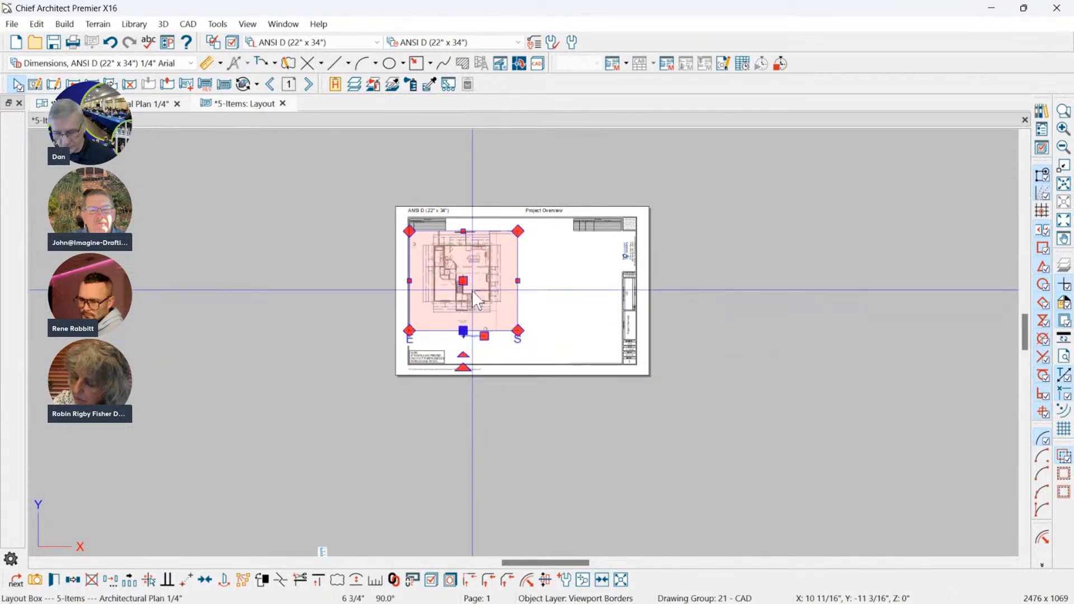
Copy the plan's layout box to the right half of the sheet and open the copy's view relinking options.
click(73, 580)
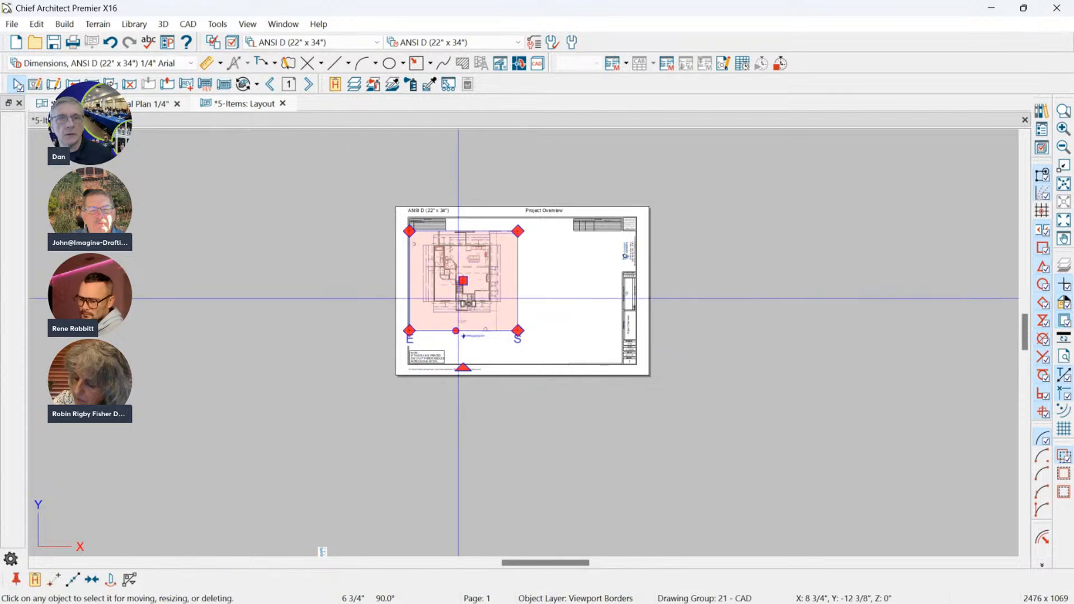
drag(458, 298, 577, 297)
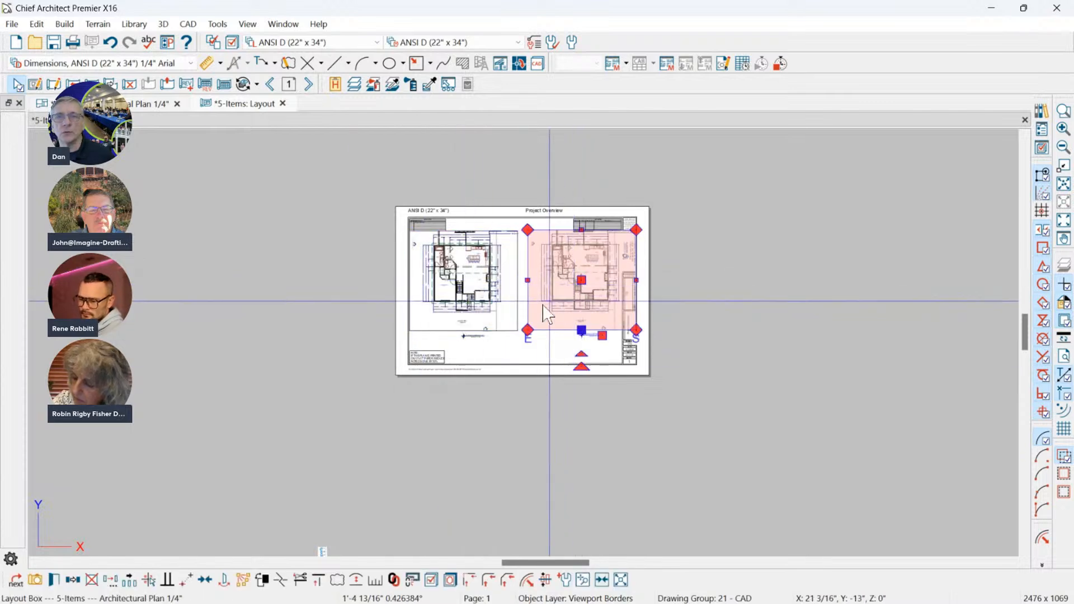
double_click(445, 331)
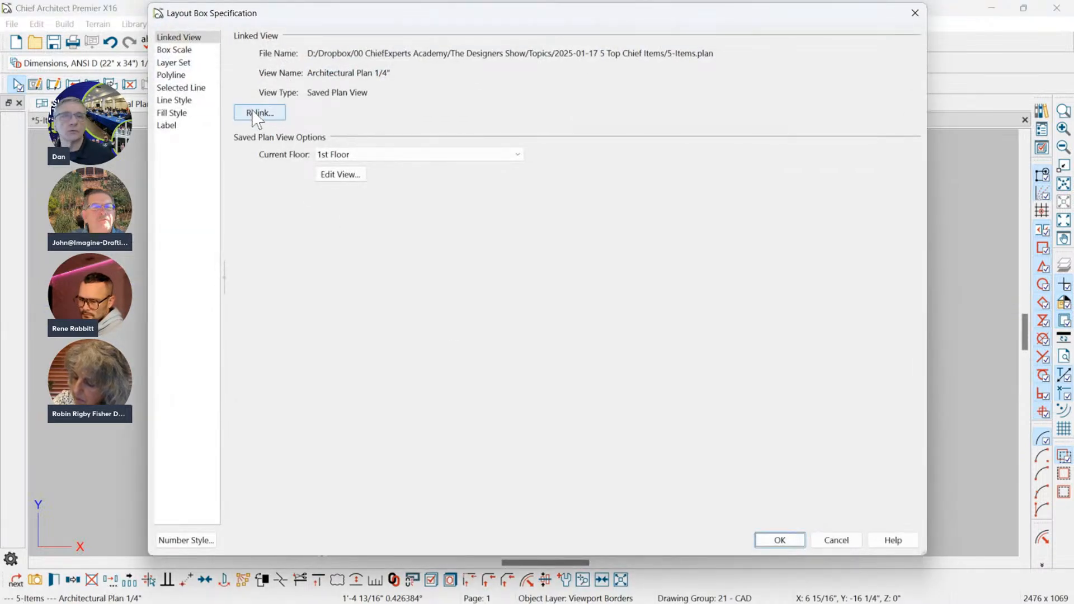
click(188, 38)
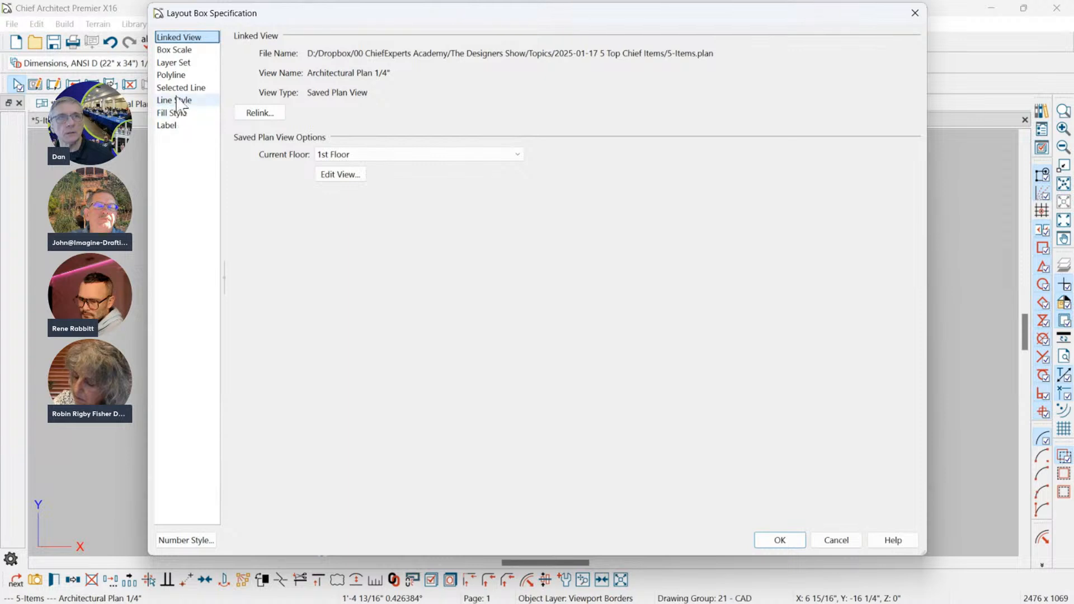
click(261, 113)
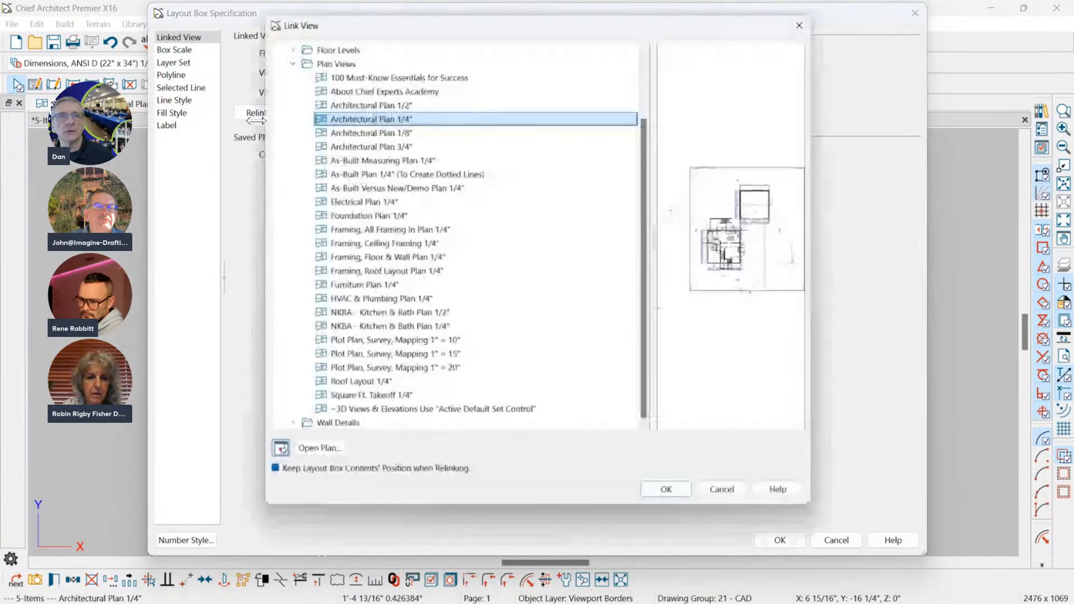
Browse the 5-Items.plan views down to the Overviews cameras and preview the saved 3D overviews.
click(288, 60)
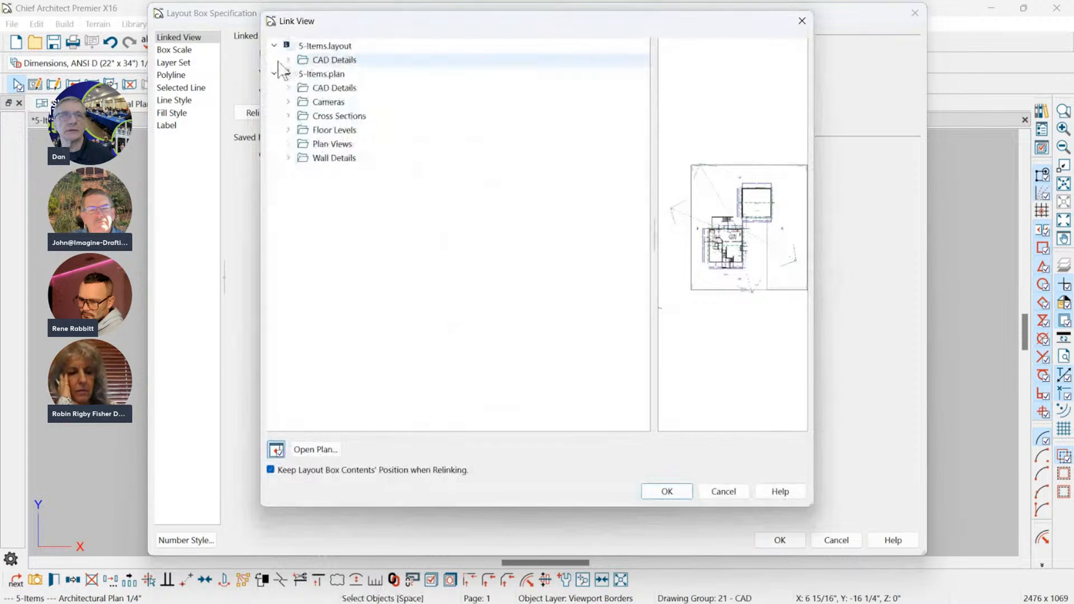
click(321, 74)
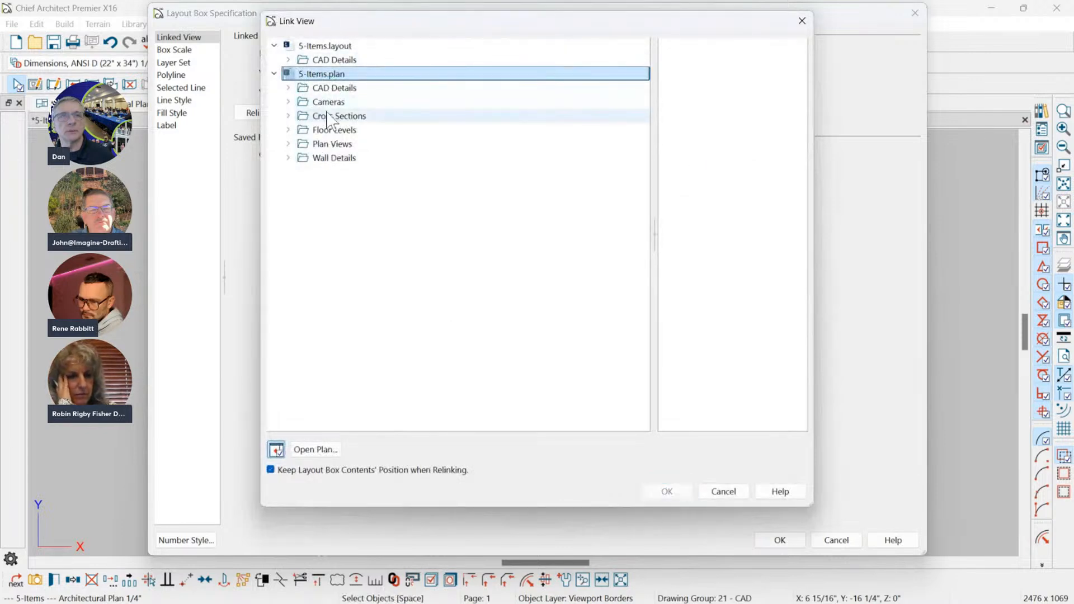
click(328, 102)
click(288, 101)
click(338, 115)
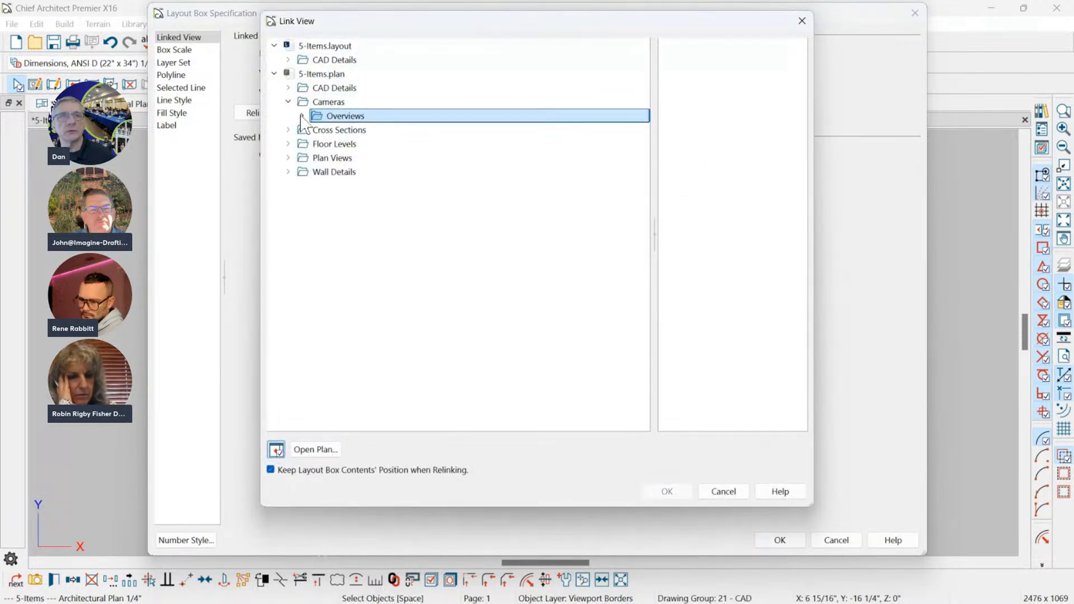
click(302, 115)
click(360, 144)
click(363, 129)
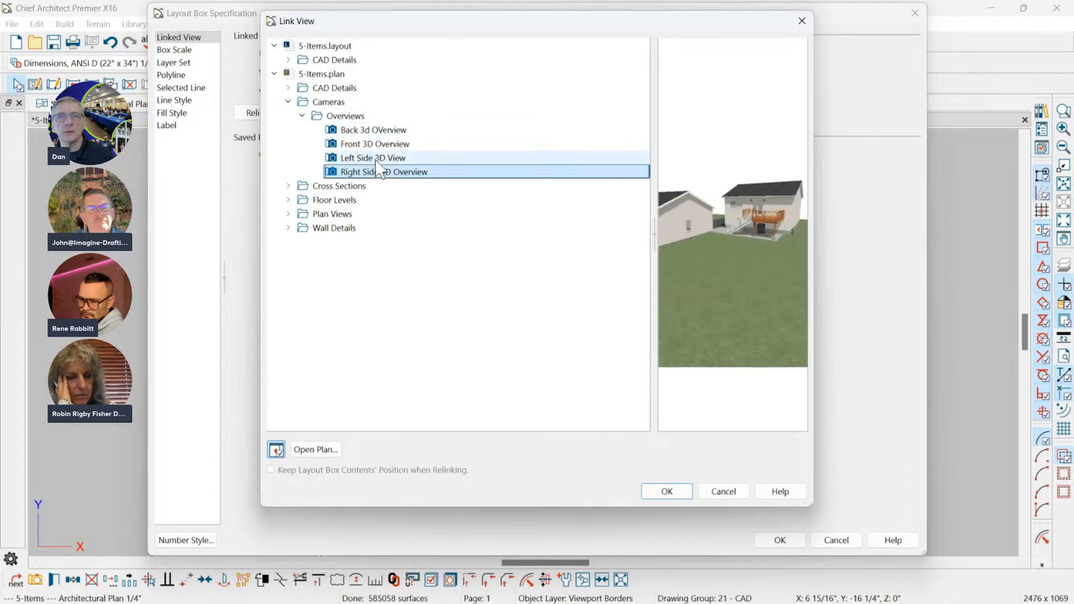
Relink the copied layout box to the Front 3D Overview camera and update its layout view.
click(370, 143)
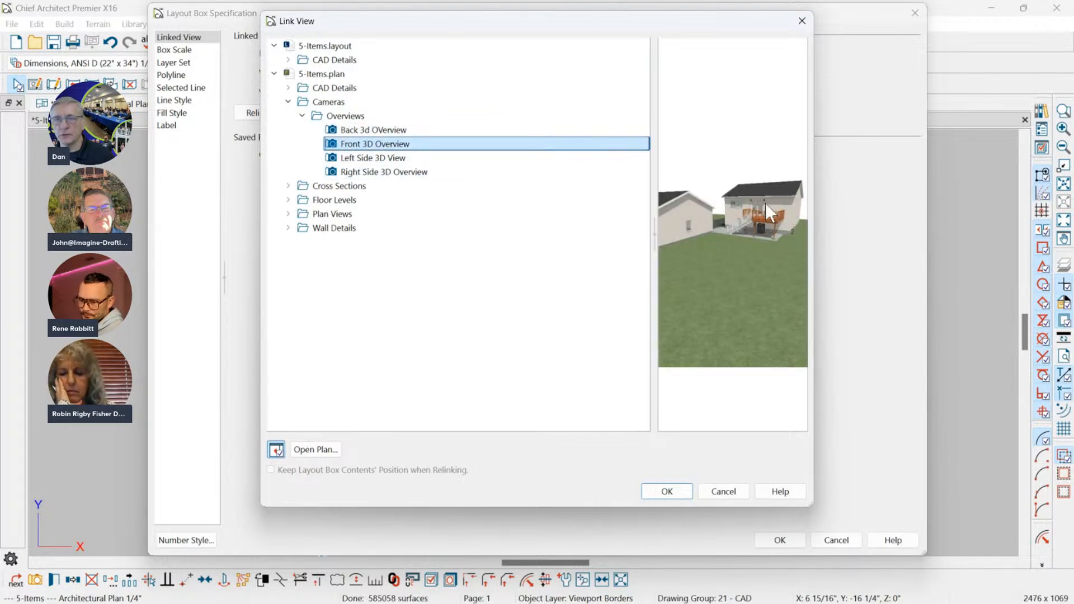
click(665, 490)
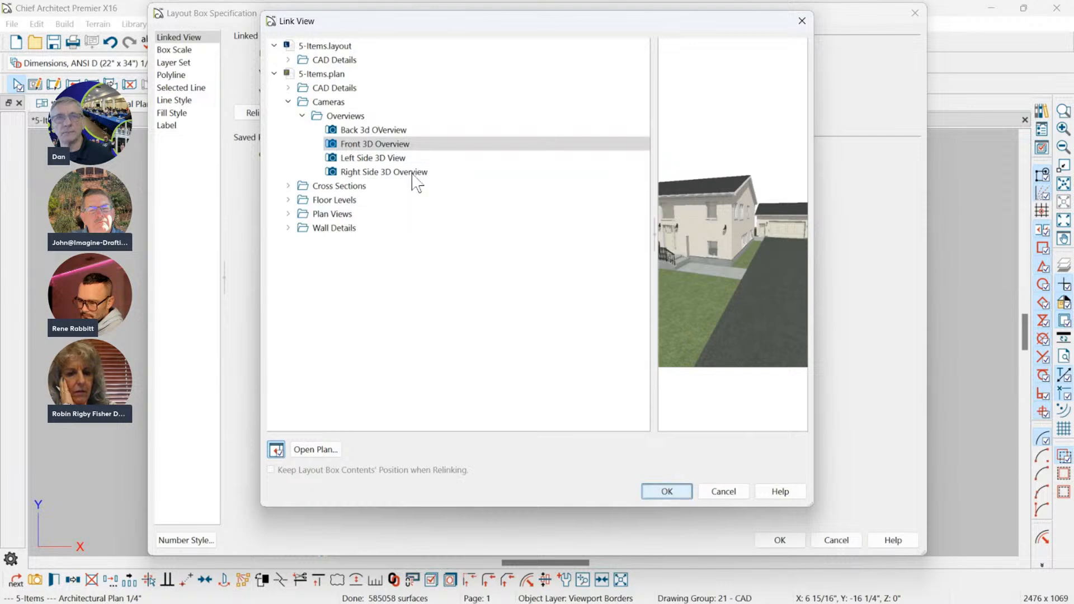
click(363, 144)
click(362, 130)
click(369, 144)
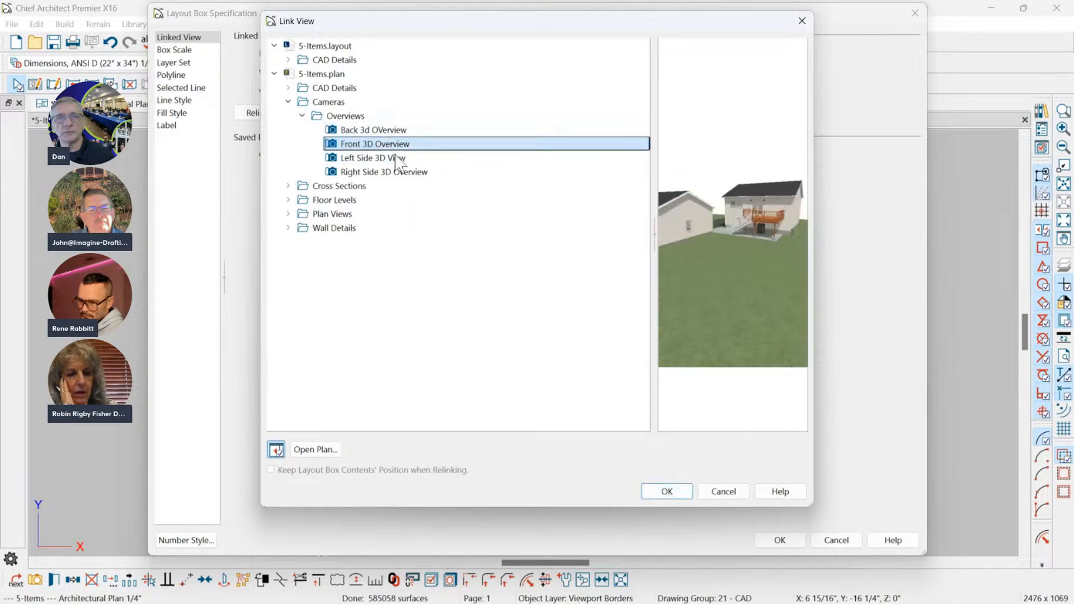
click(671, 492)
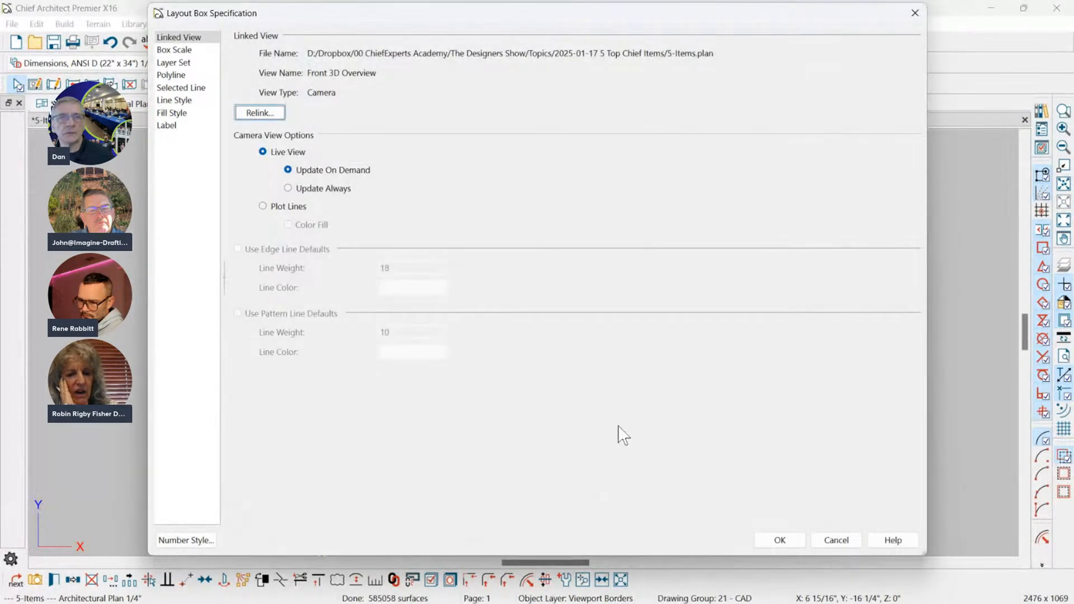
click(782, 540)
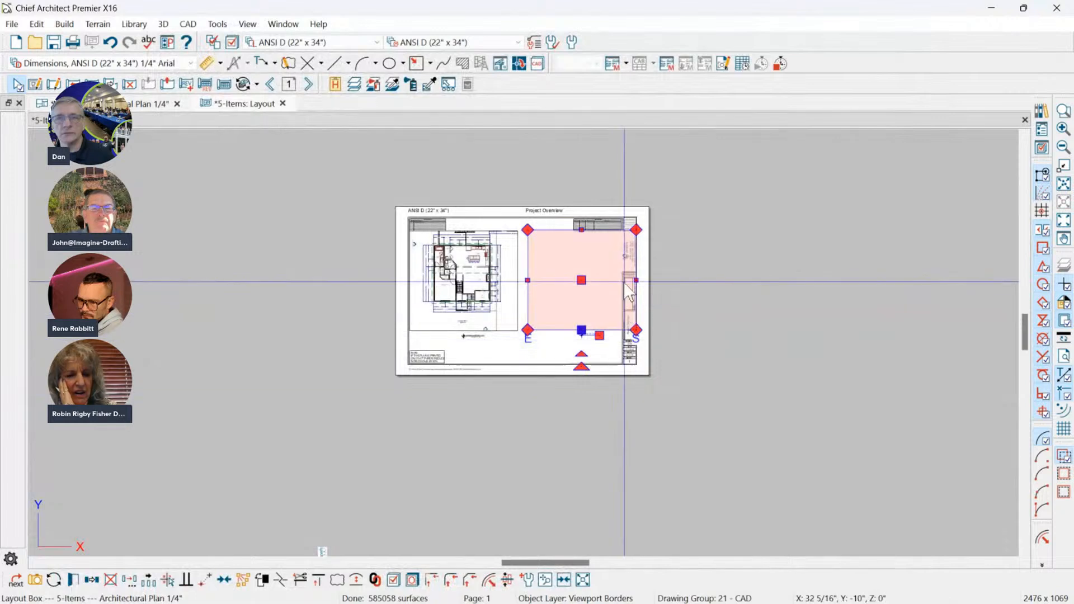
click(52, 582)
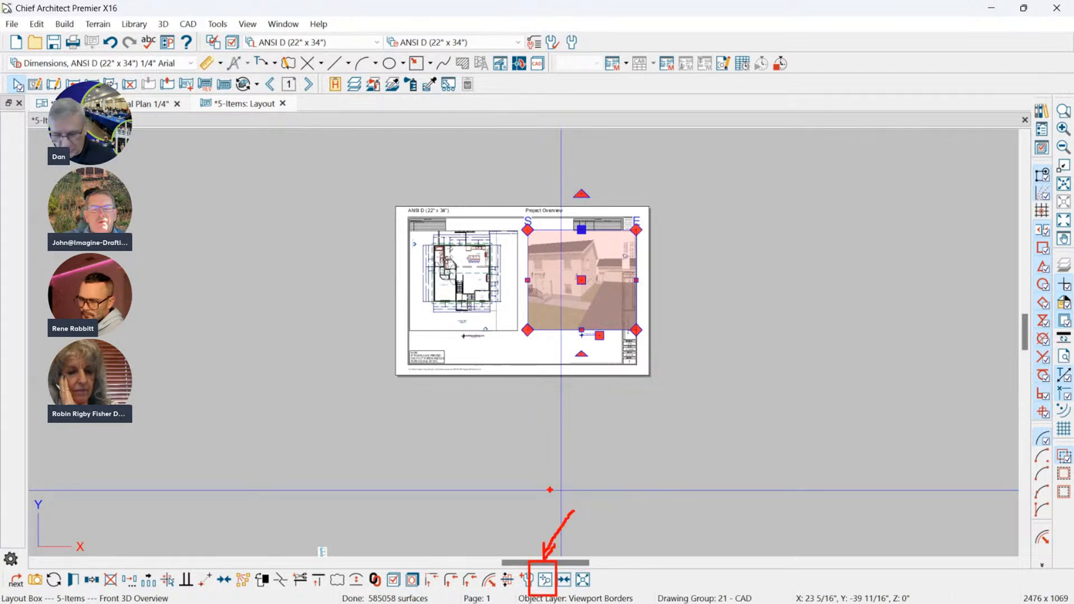
Shrink and reposition the Front 3D Overview image inside its layout box.
click(543, 581)
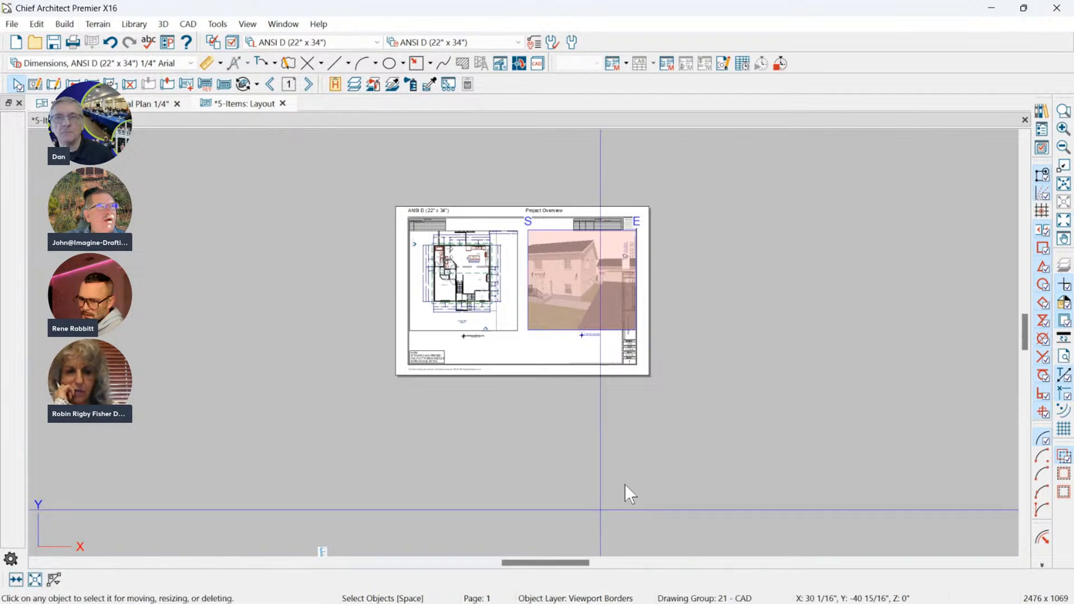
drag(603, 287, 705, 248)
click(771, 262)
click(586, 266)
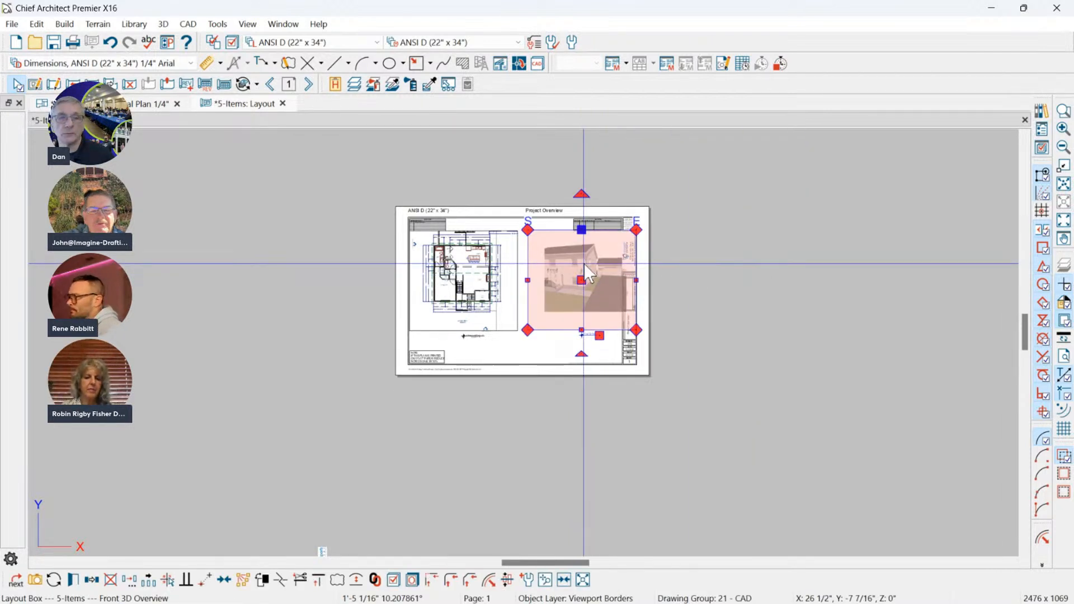
key(Escape)
Open the linked Front 3D Overview camera view from its layout box and close it again.
click(584, 262)
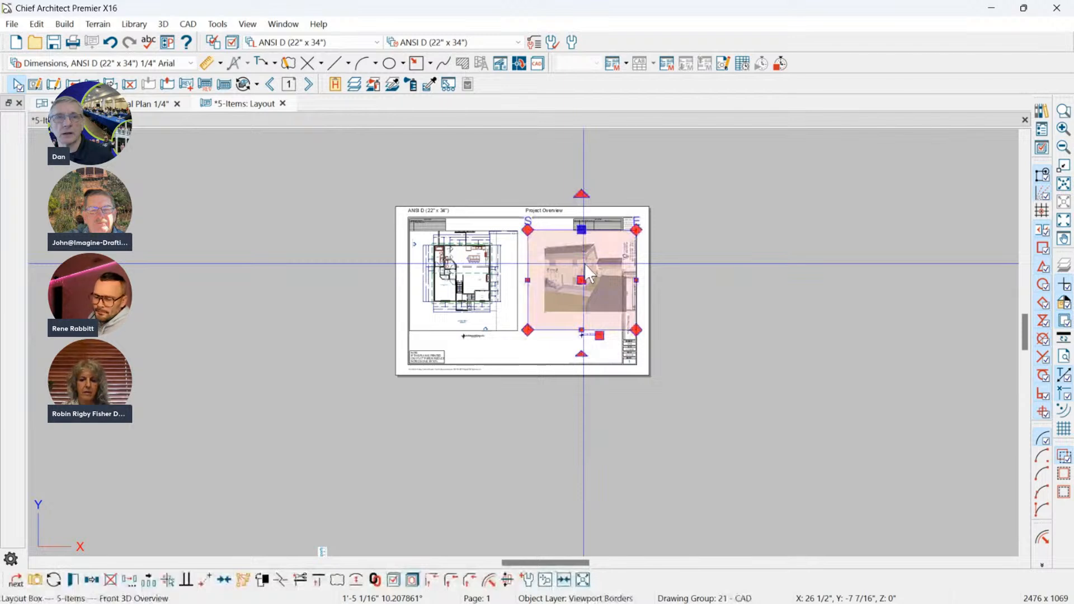
scroll(585, 263, up, 5)
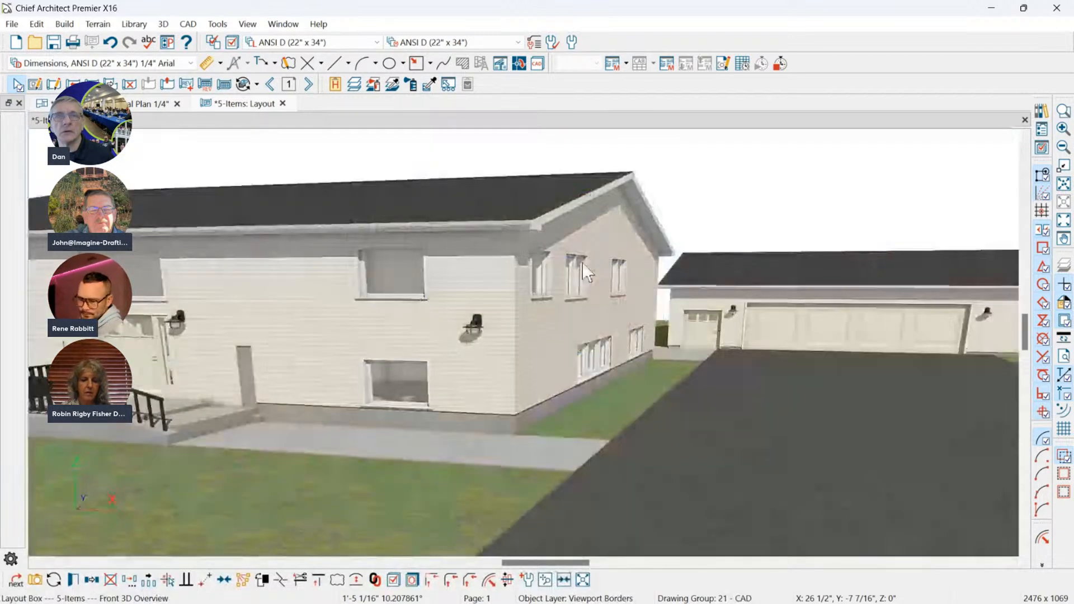
double_click(582, 261)
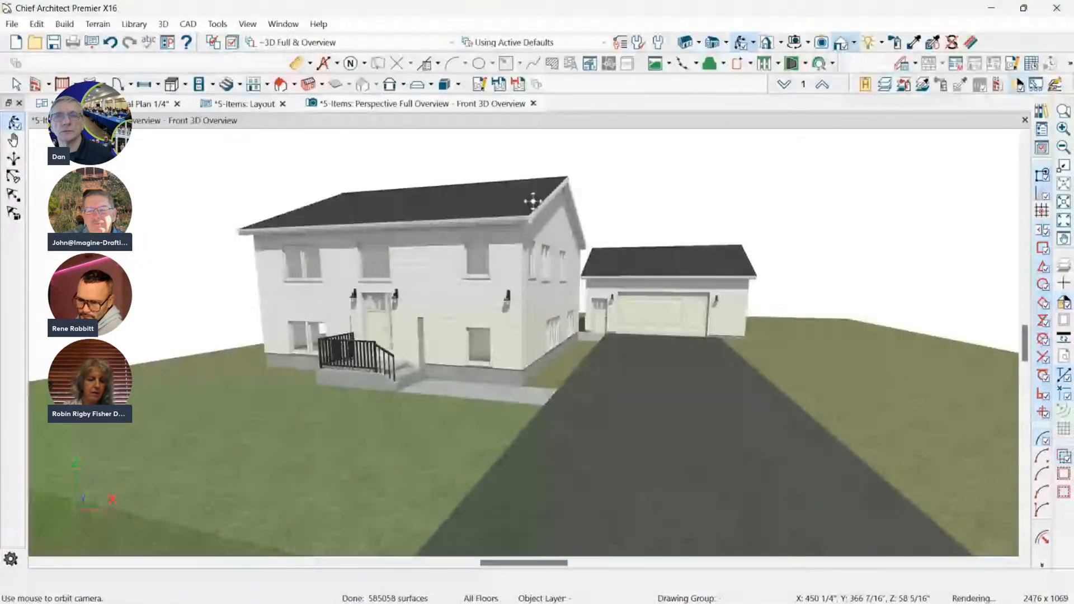
scroll(532, 201, up, 2)
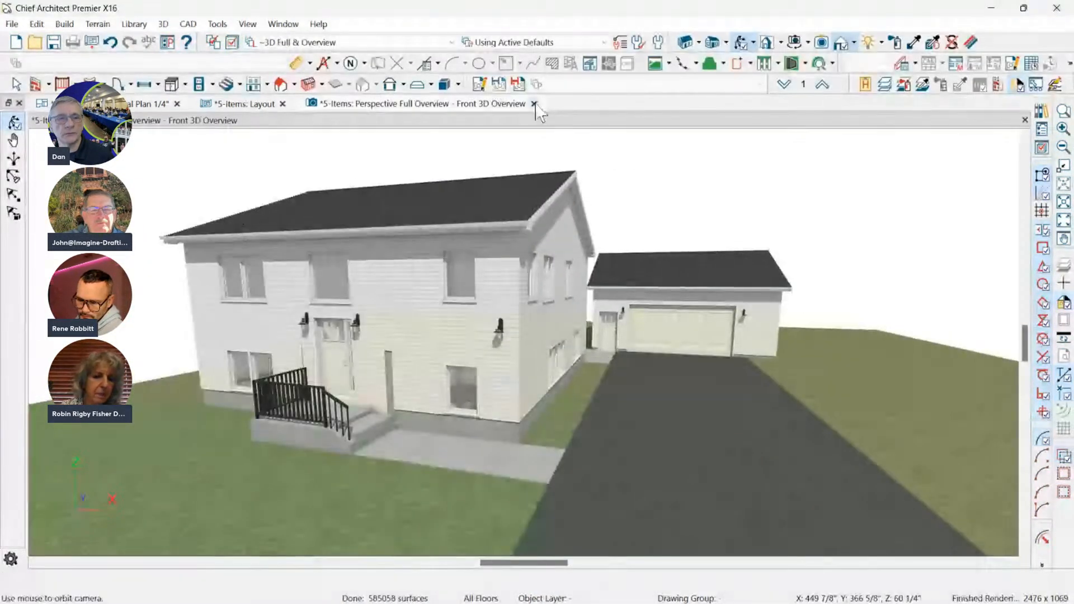
click(534, 104)
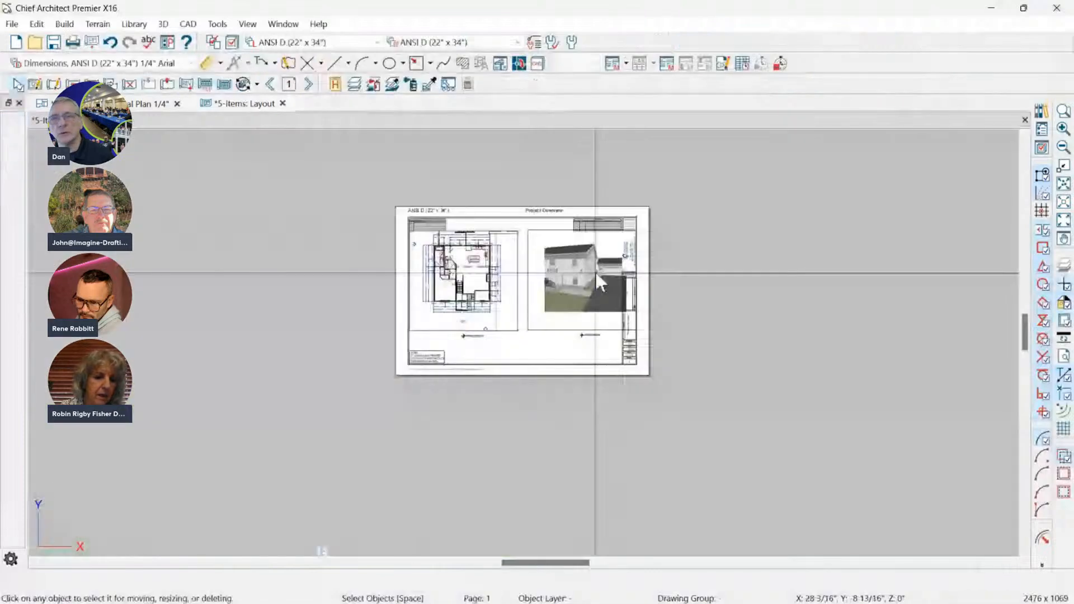
Examine the automatic label below the Front 3D Overview layout box on the sheet.
click(595, 272)
click(727, 265)
scroll(620, 260, up, 1)
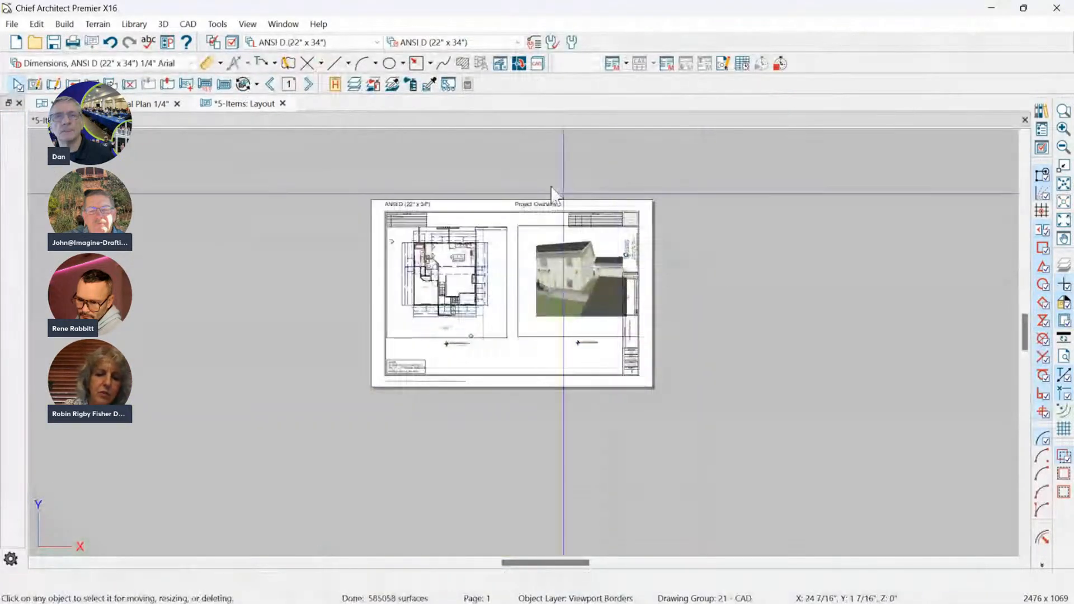
scroll(553, 190, down, 2)
scroll(568, 244, up, 3)
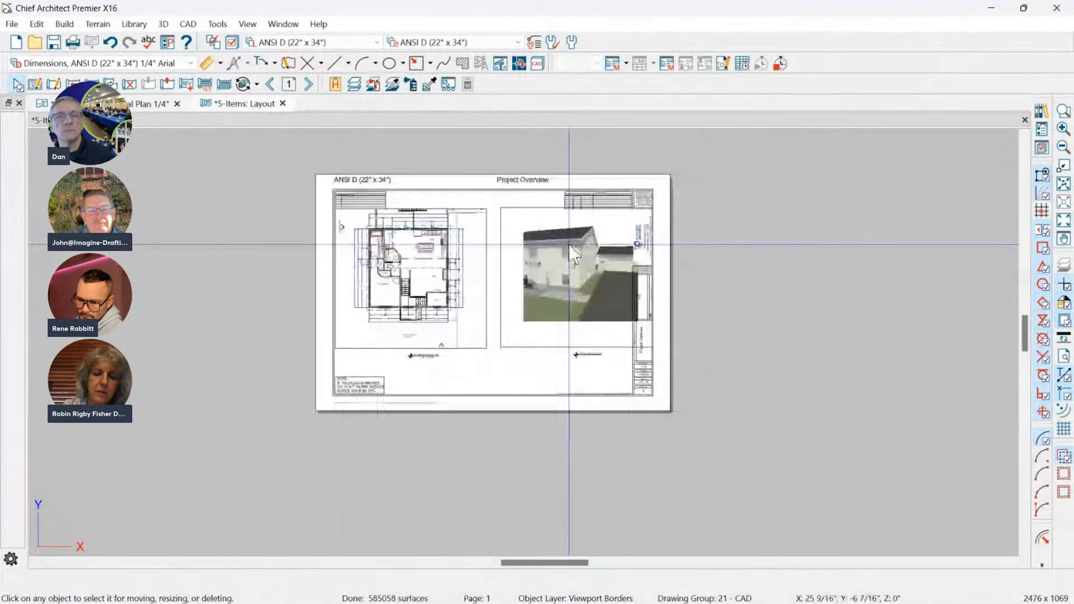
scroll(620, 359, up, 4)
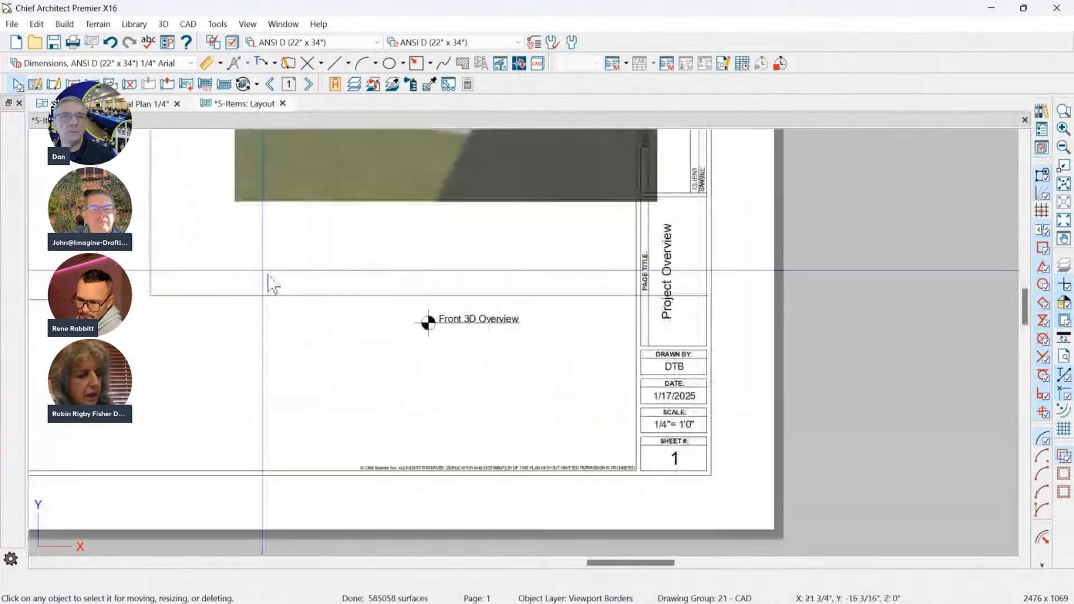
scroll(376, 336, down, 2)
scroll(330, 306, up, 1)
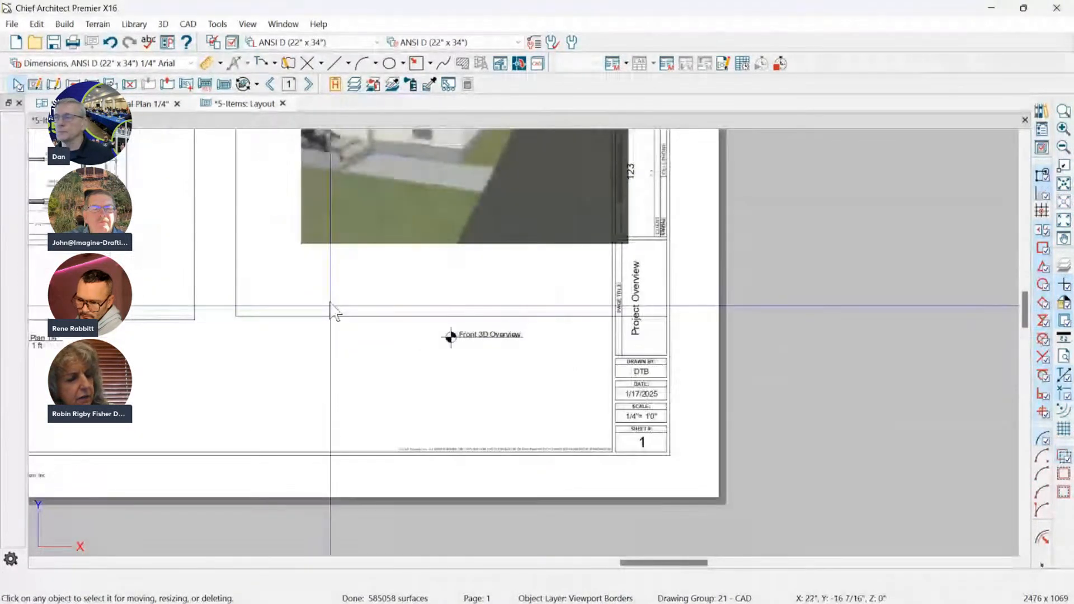
Set the Front 3D Overview layout box label to use a callout instead of a marker.
click(349, 293)
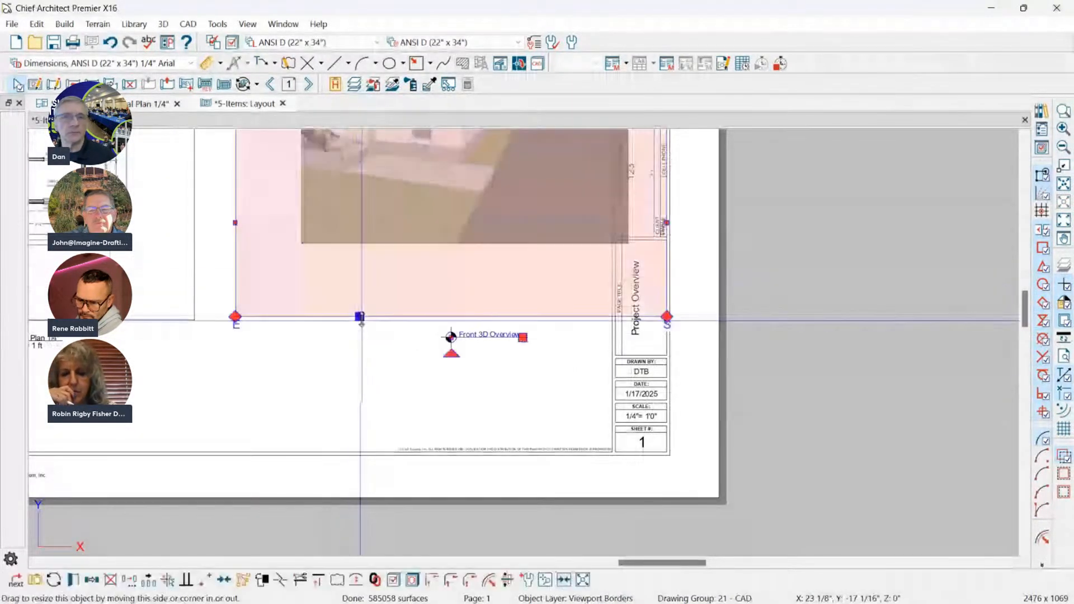
scroll(328, 332, down, 1)
scroll(329, 331, down, 1)
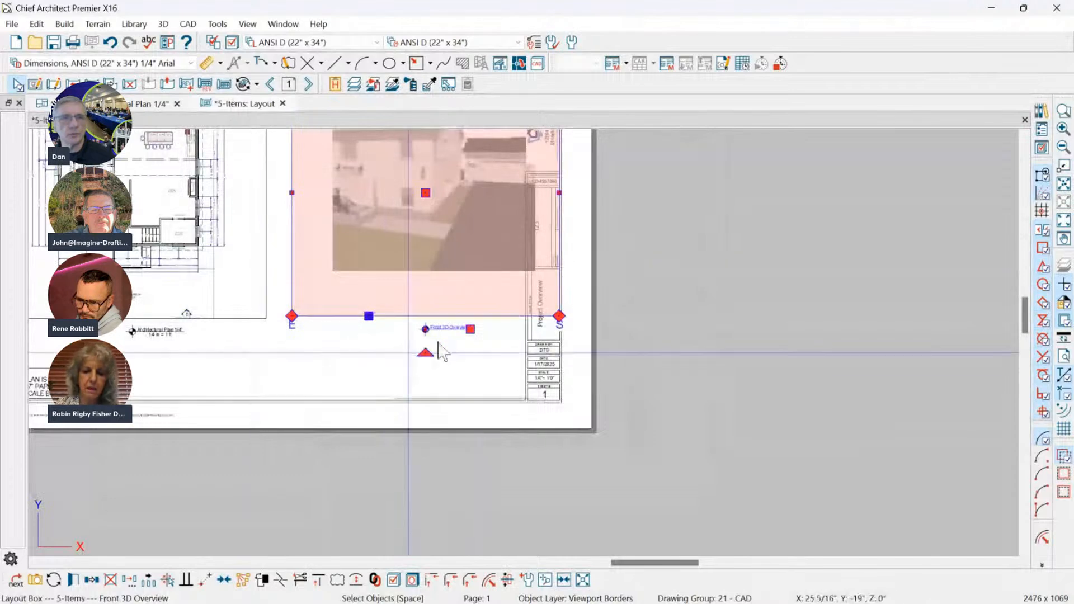
click(367, 240)
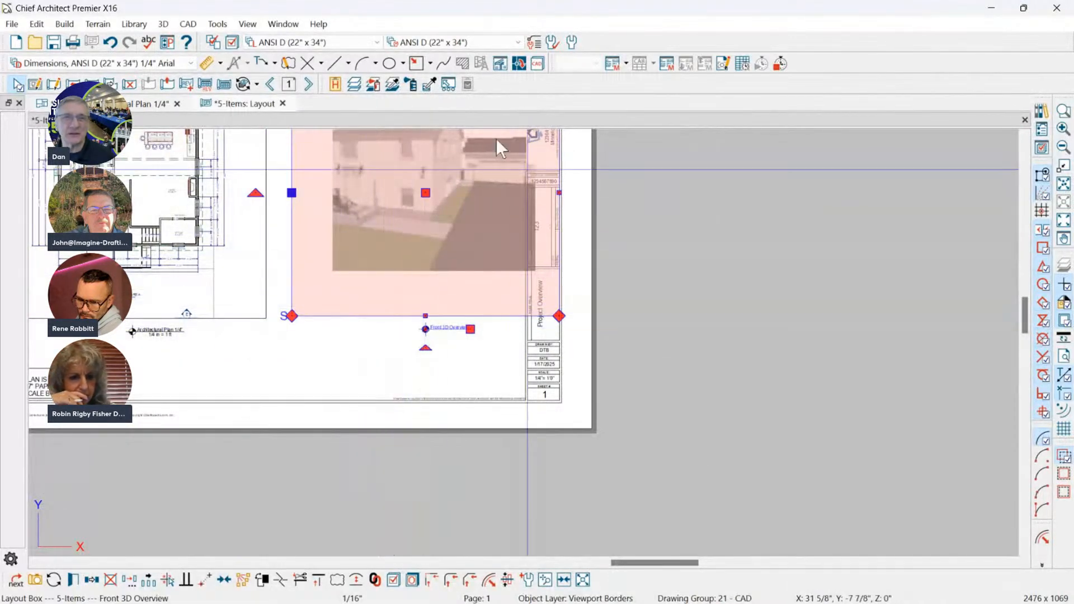
click(73, 580)
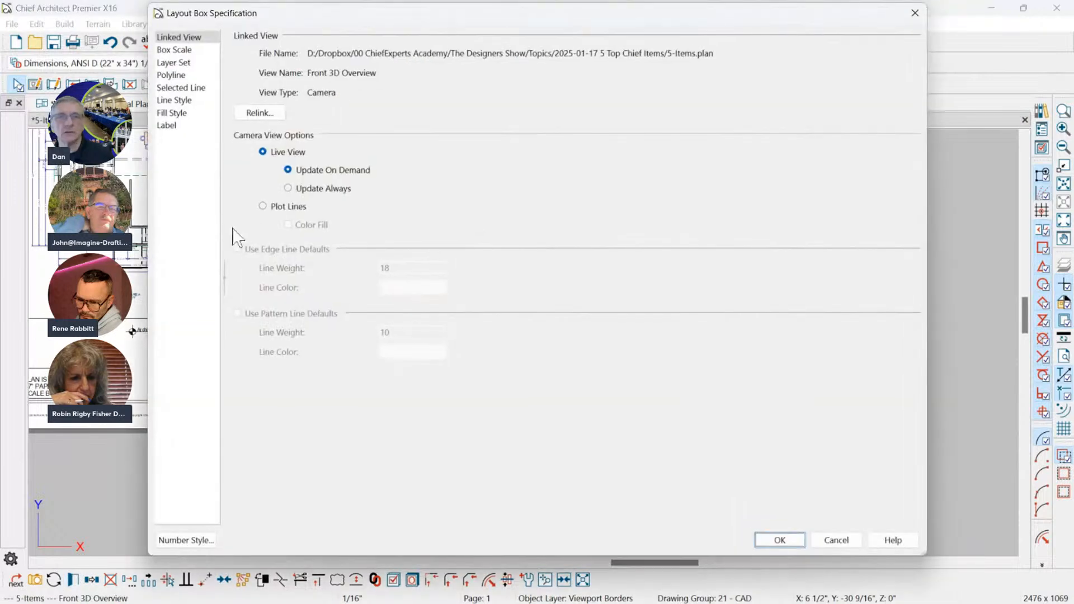
drag(354, 16, 442, 29)
click(252, 139)
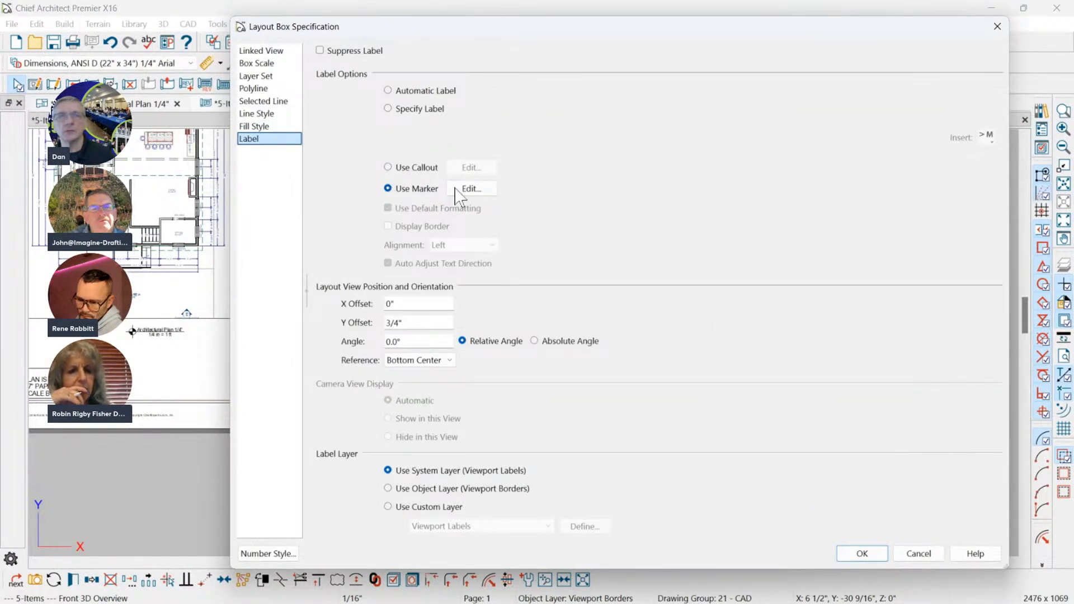
click(418, 169)
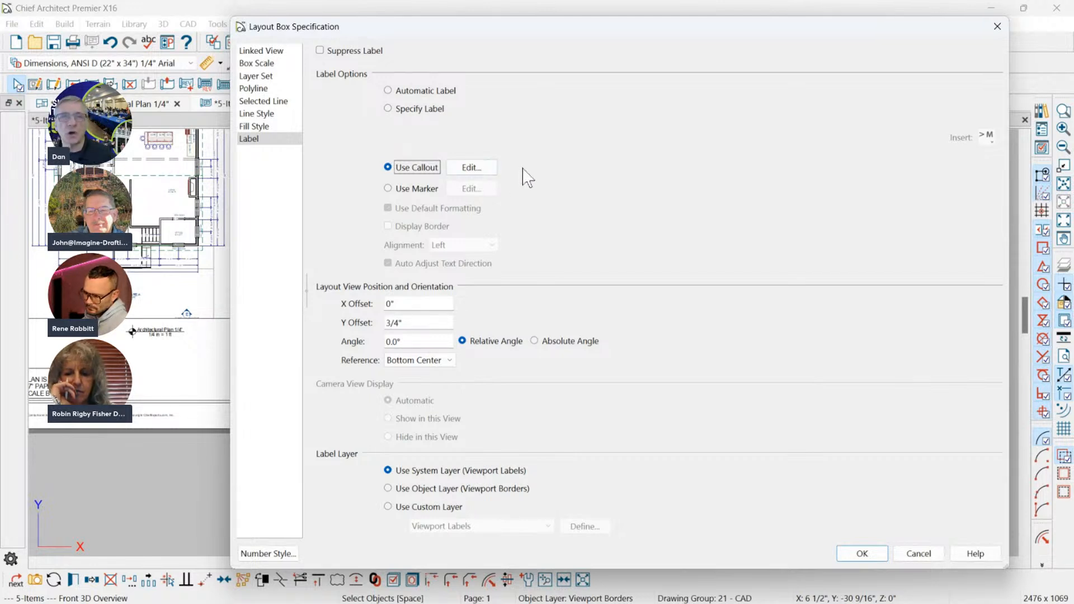
click(422, 190)
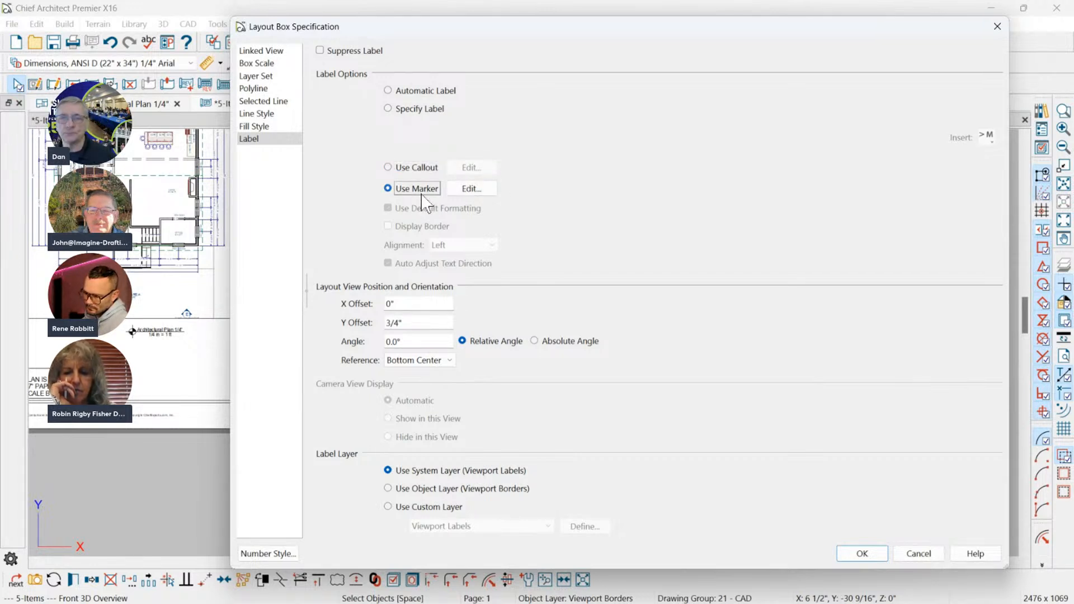
click(423, 169)
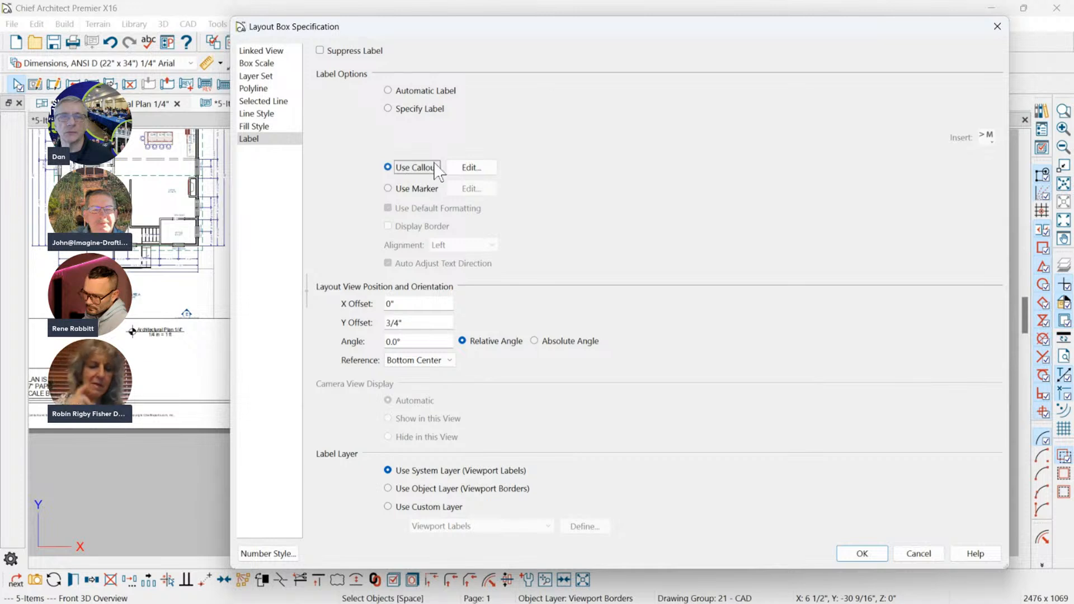
Edit the label's callout and clear the %layout.label% macro from its text below the line.
click(471, 168)
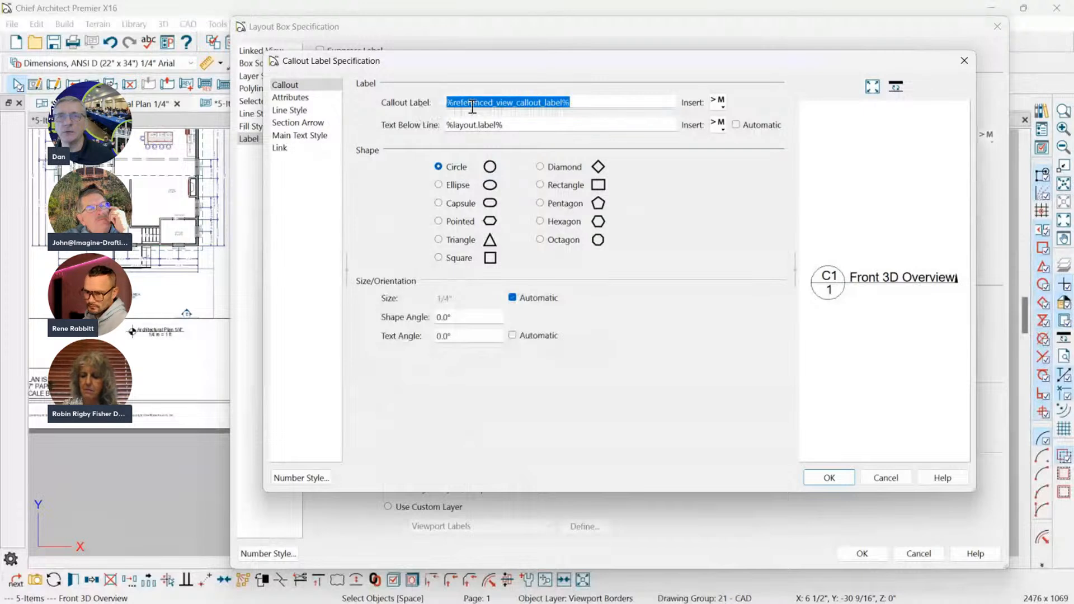
mouse_move(885, 281)
mouse_down()
mouse_move(859, 287)
mouse_move(914, 287)
mouse_move(887, 287)
mouse_up()
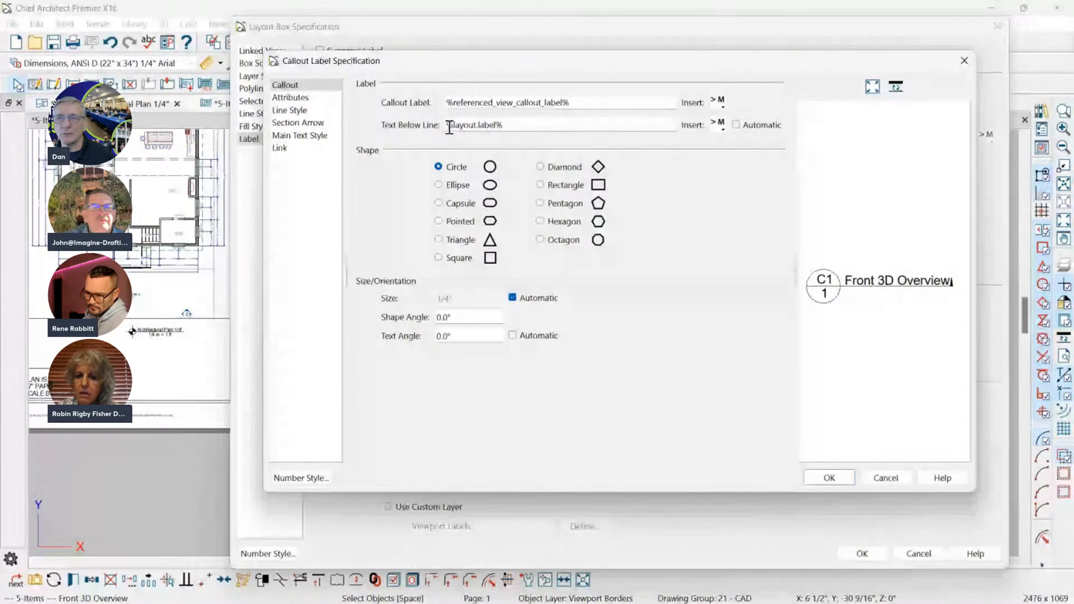
double_click(473, 125)
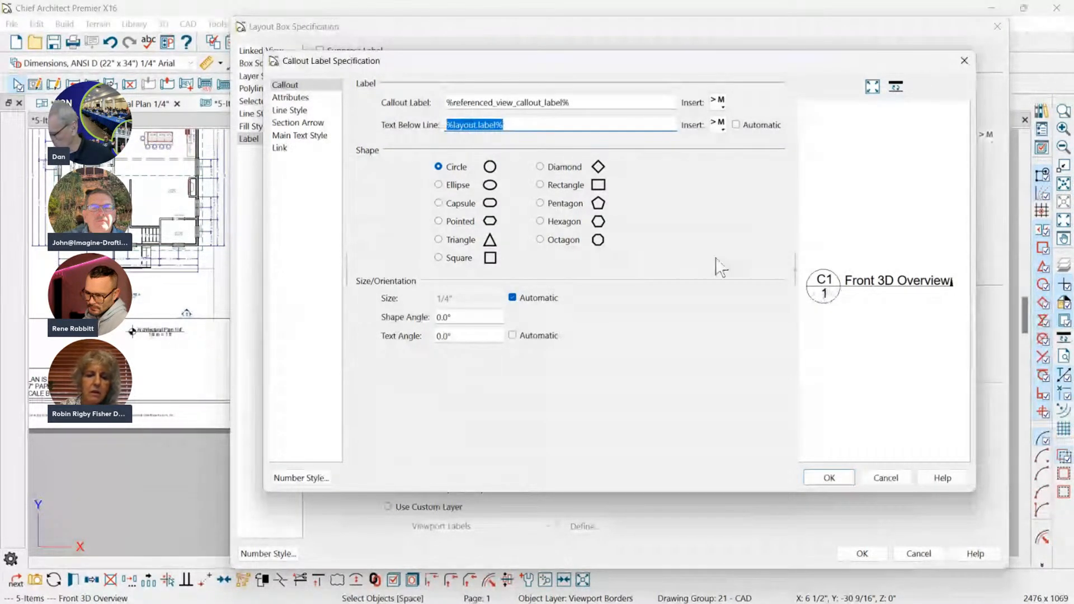
key(Delete)
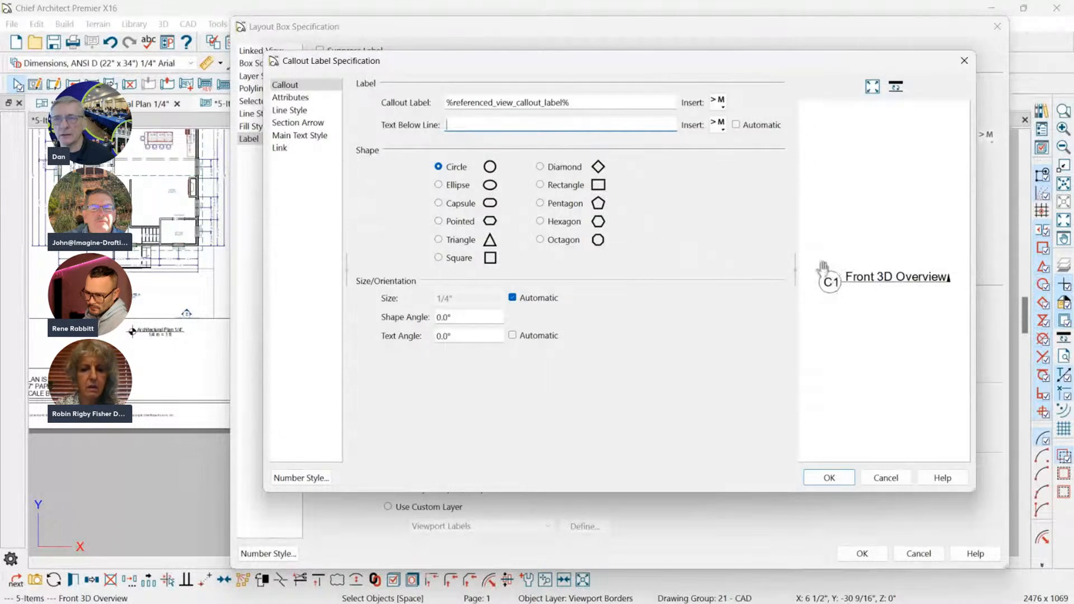
Turn off the section arrow of the callout label and apply the label settings to the Front 3D Overview layout box.
click(289, 98)
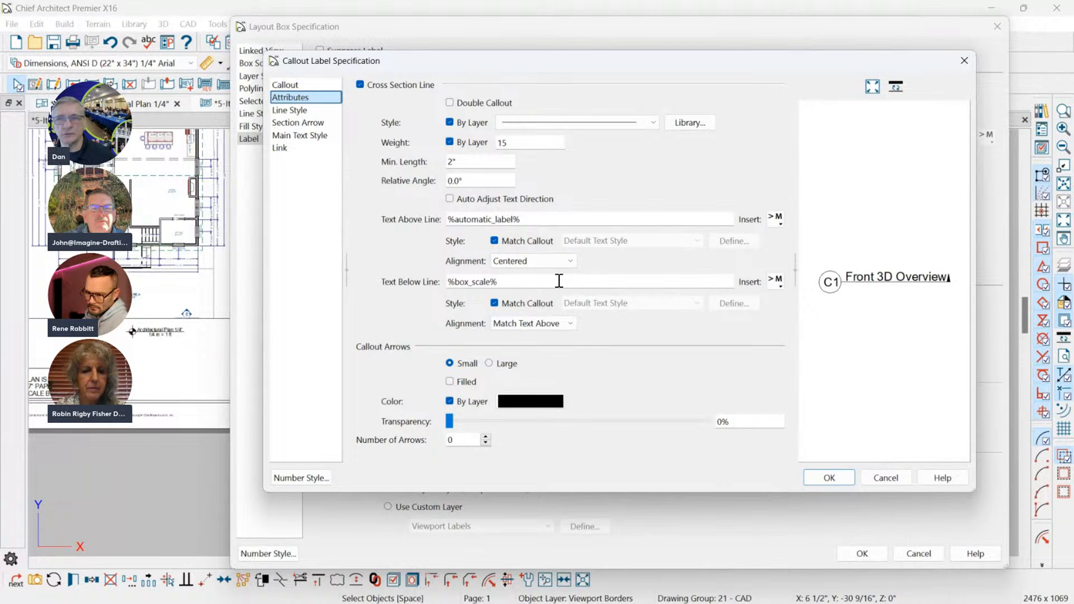
click(297, 122)
click(395, 86)
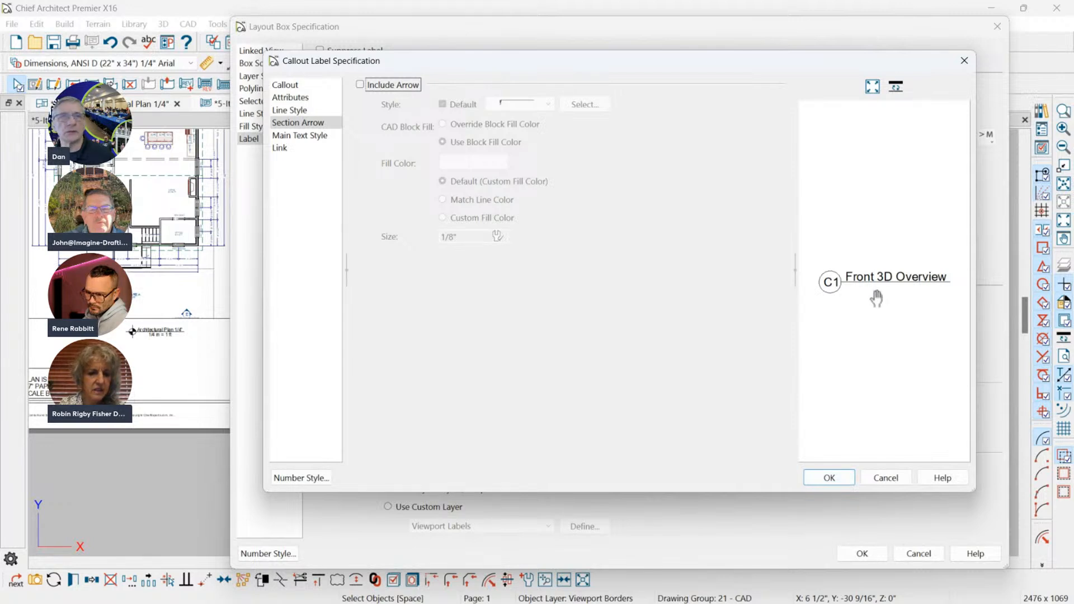
click(290, 98)
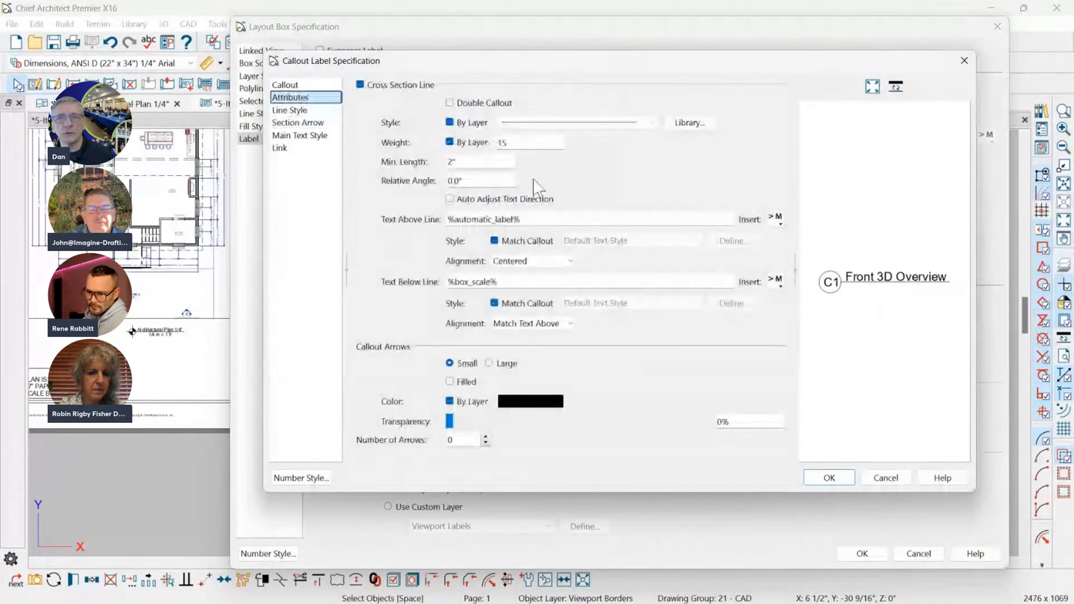
double_click(454, 281)
click(833, 481)
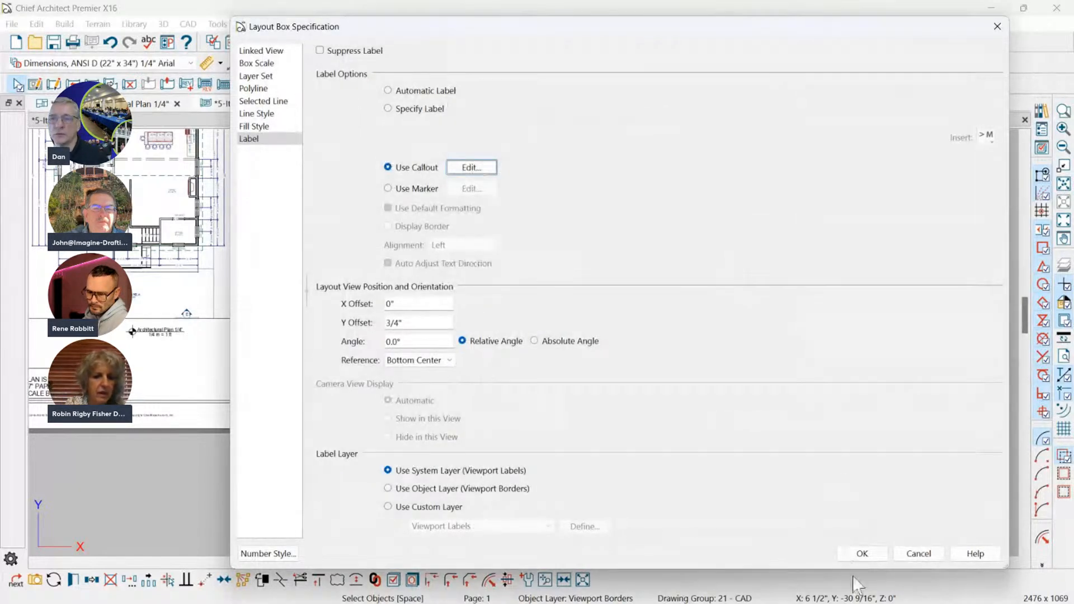
click(862, 553)
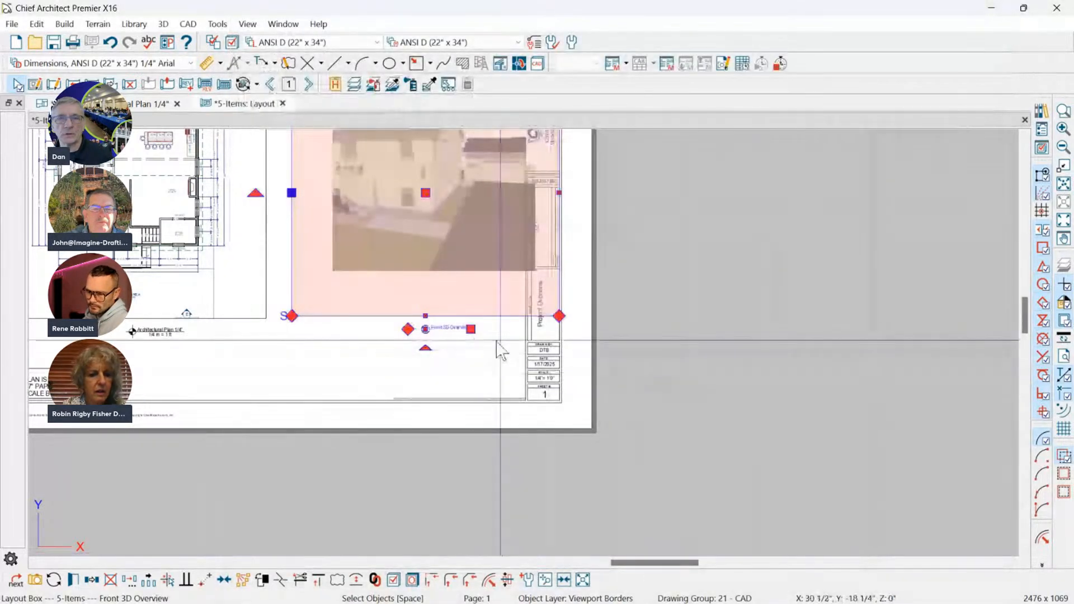
scroll(497, 348, up, 2)
scroll(475, 358, up, 1)
drag(400, 324, 334, 317)
click(343, 366)
scroll(350, 370, down, 2)
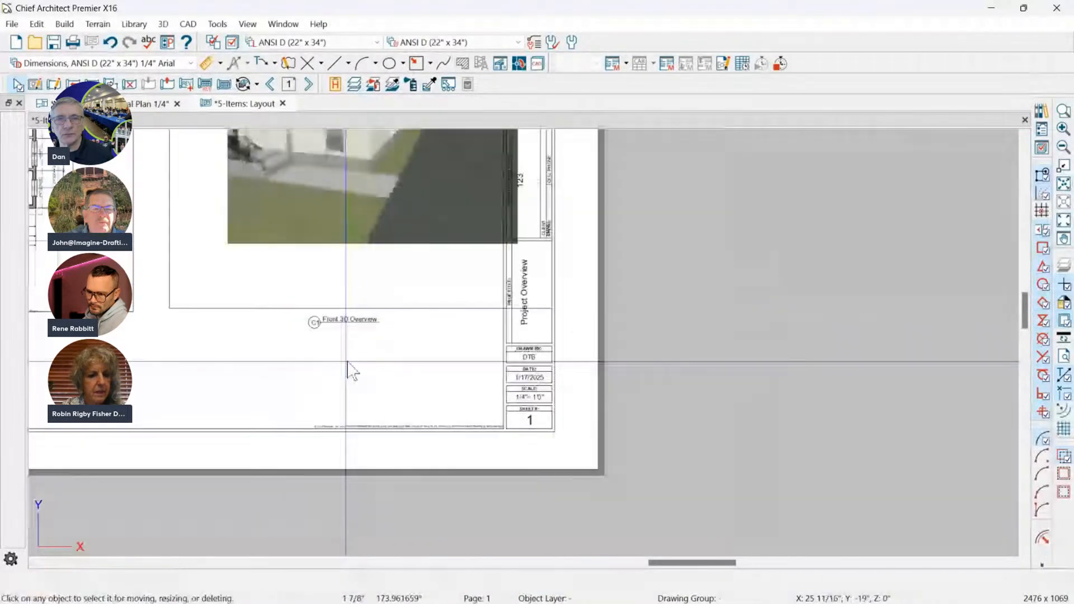
Copy the Front 3D Overview layout box and paste it in the same position on layout page 2.
click(361, 321)
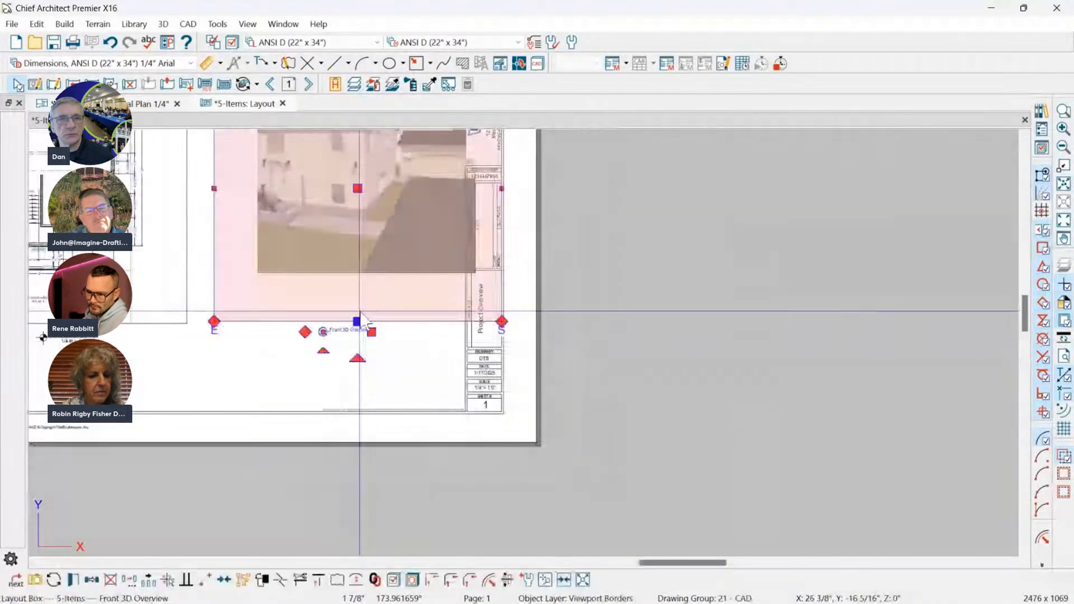
click(92, 580)
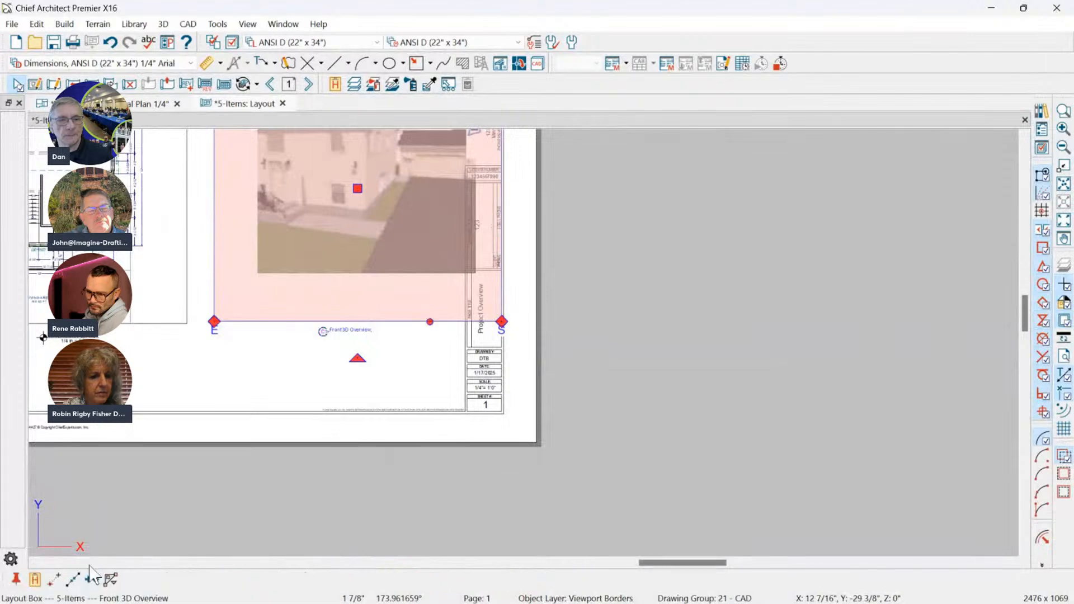
click(309, 84)
click(335, 85)
scroll(331, 336, up, 2)
click(325, 353)
scroll(313, 354, up, 2)
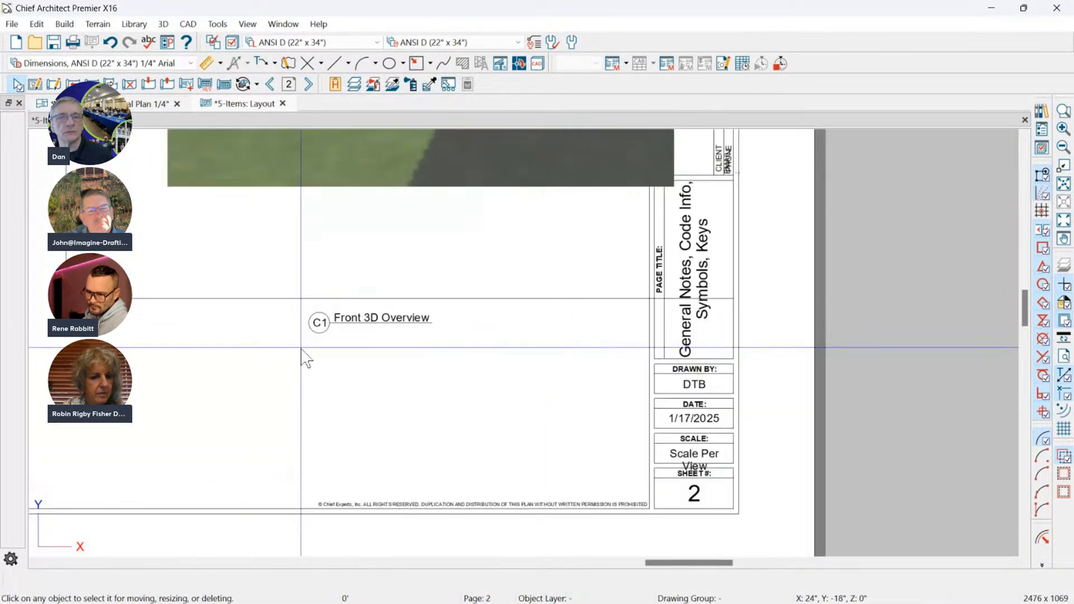
Examine the callout label on the page 2 copy and compare the layout with the architectural plan view.
scroll(319, 343, down, 1)
scroll(323, 325, up, 1)
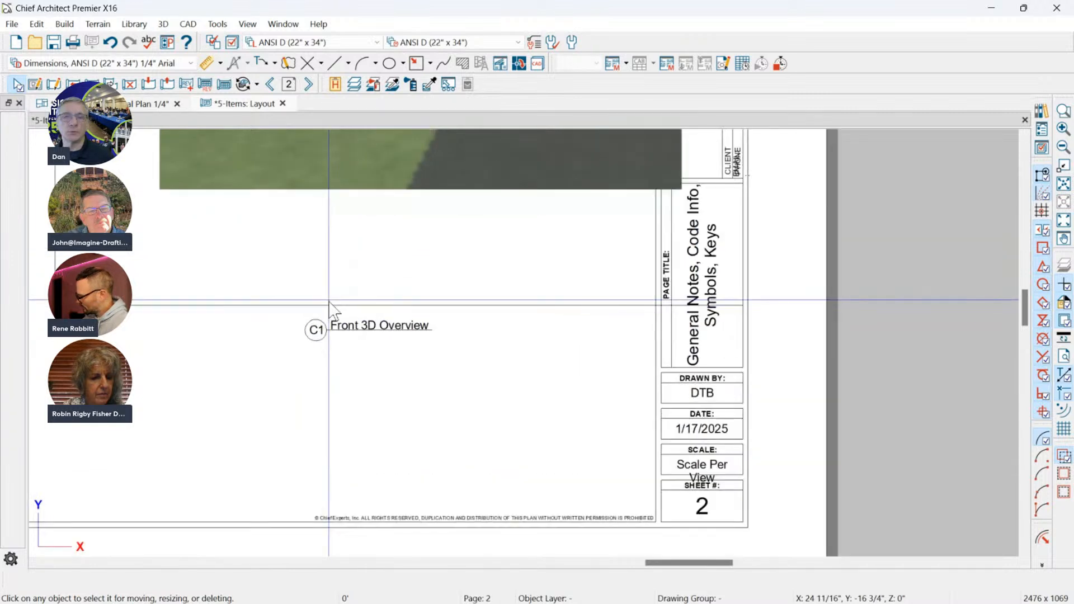
scroll(553, 317, down, 1)
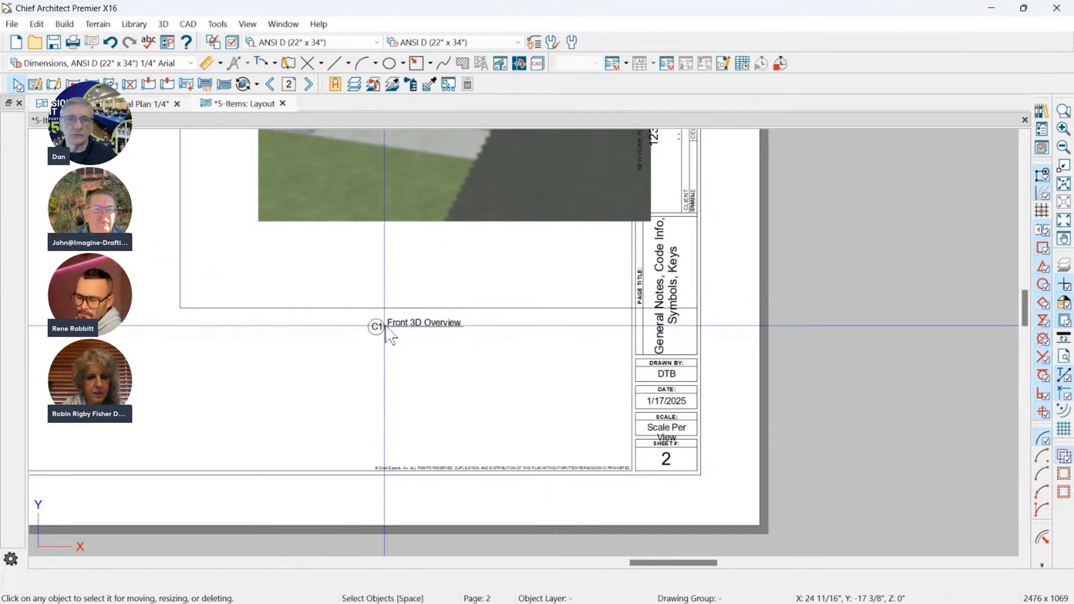
scroll(615, 369, down, 1)
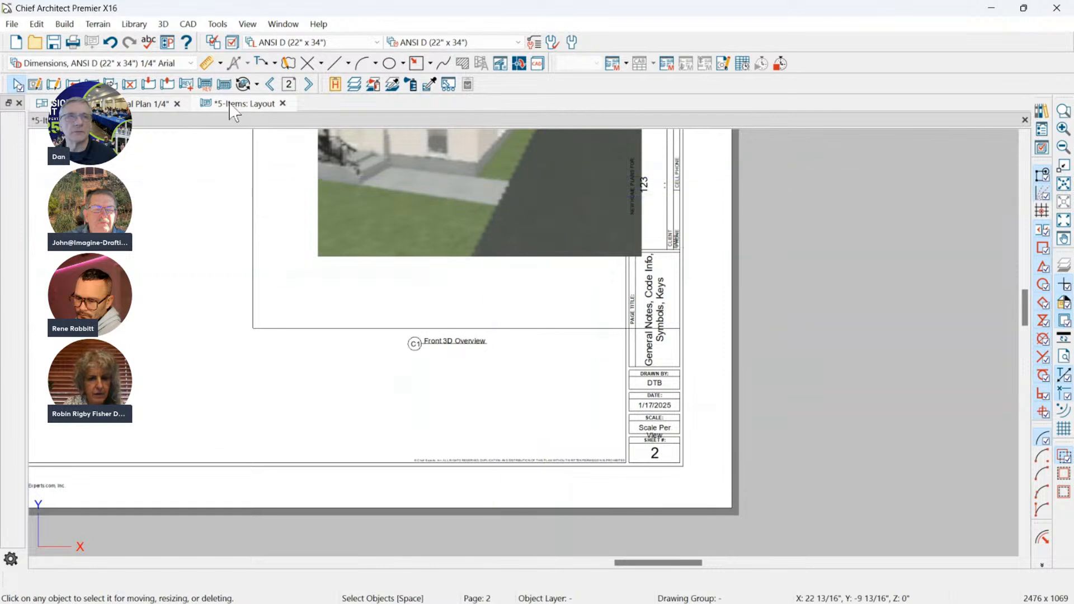
click(146, 106)
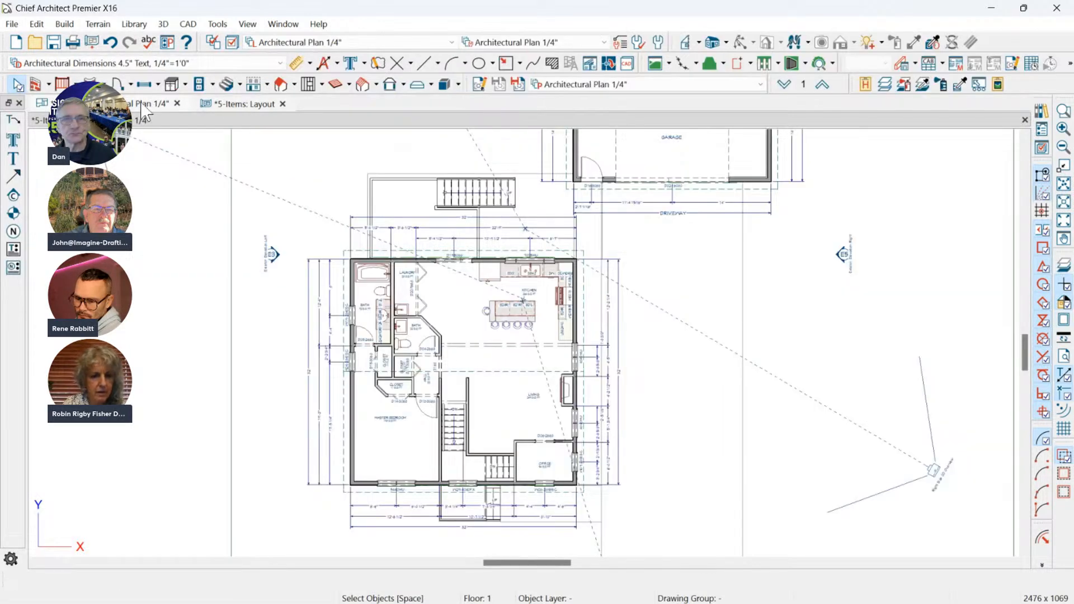
click(239, 105)
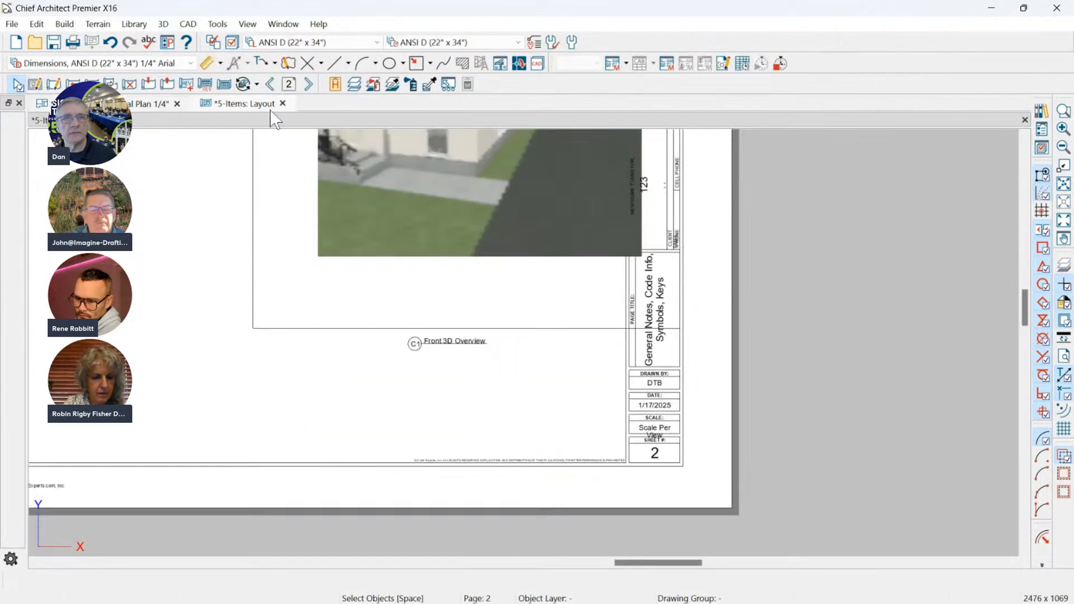
click(158, 106)
scroll(445, 305, down, 5)
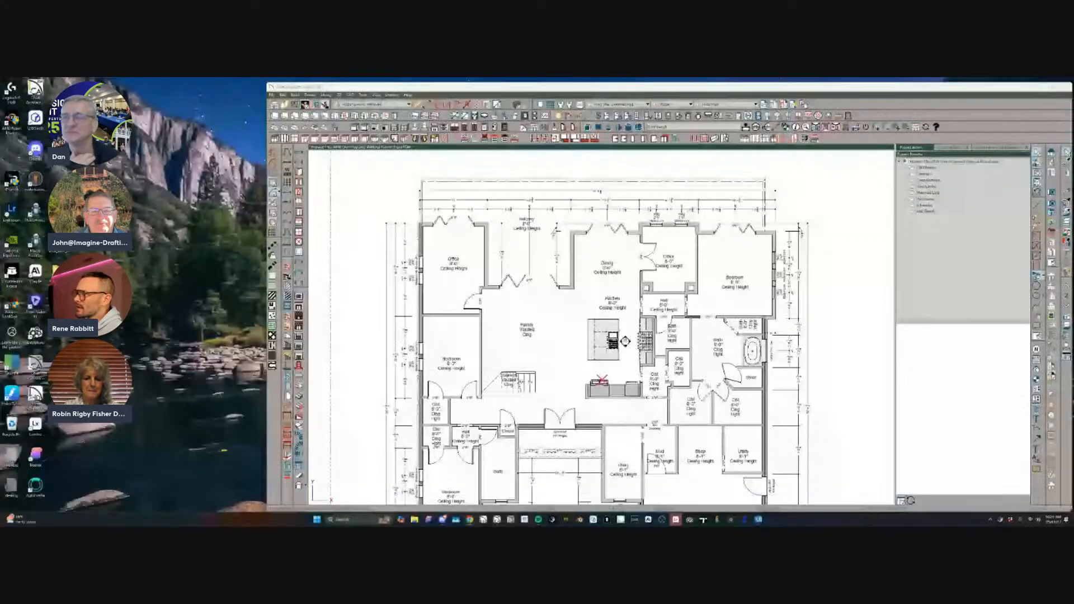
Draw a distribution path of evenly spaced round fixtures around three sides of the Family room.
double_click(560, 87)
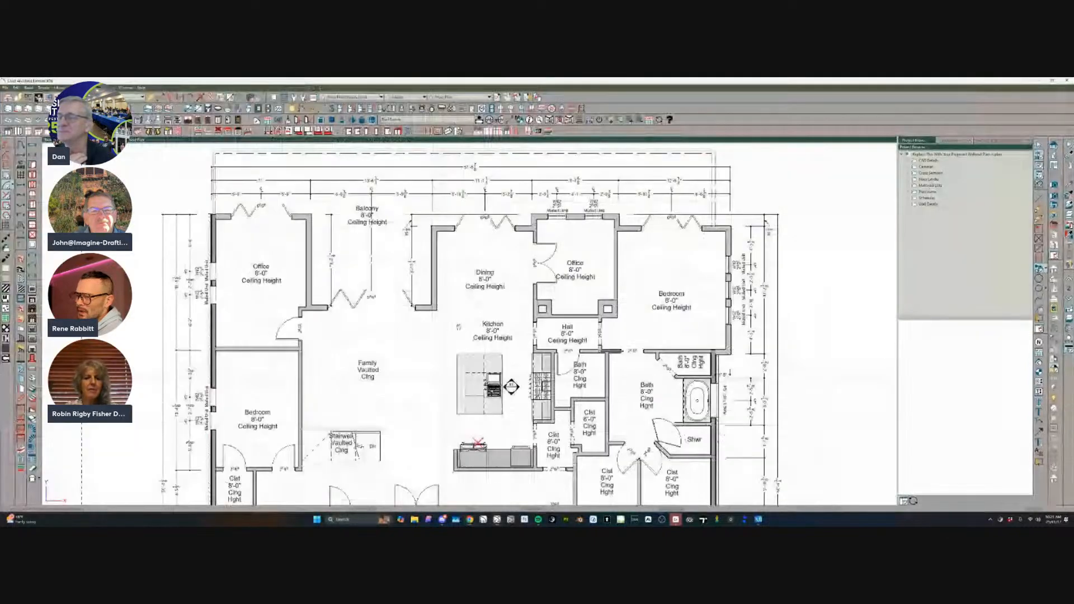
middle_drag(448, 398, 470, 333)
scroll(470, 334, up, 2)
scroll(471, 334, down, 1)
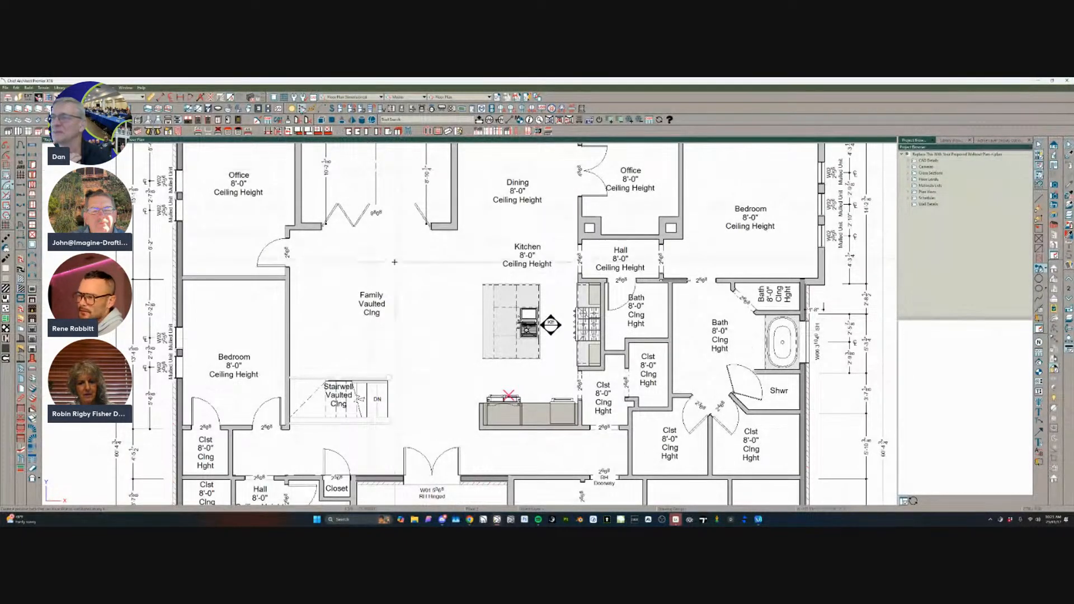
scroll(394, 262, down, 1)
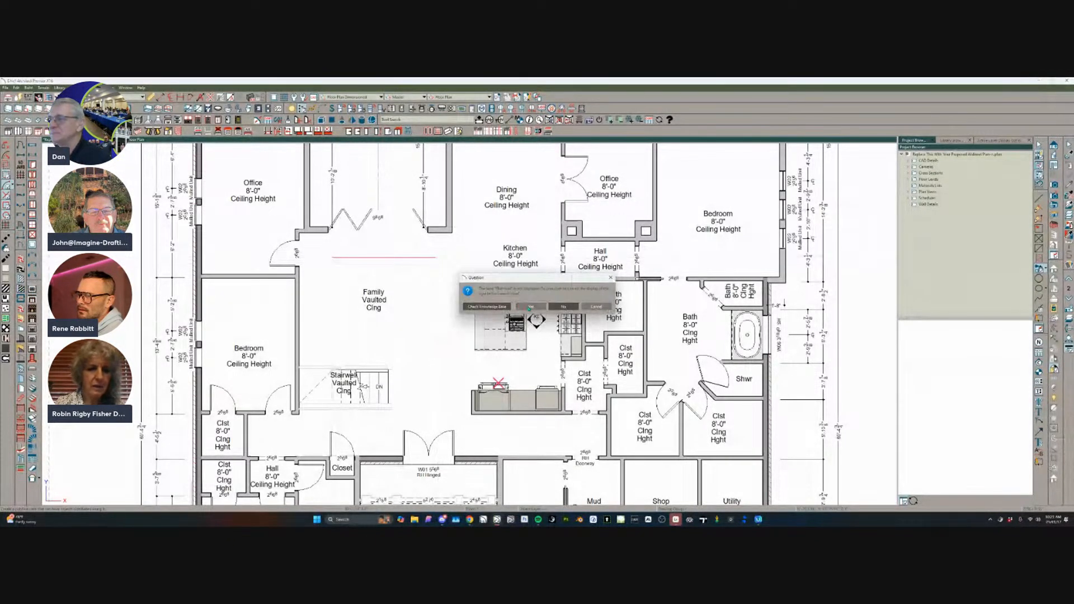
click(435, 279)
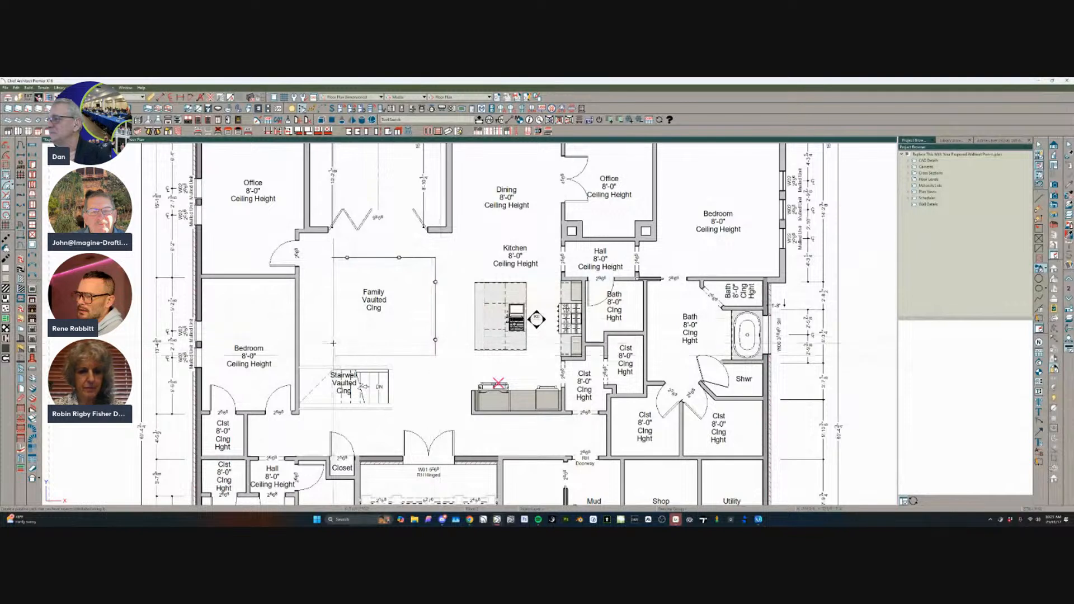
Draw a three-sided distribution path of round fixtures around the kitchen island.
drag(459, 268, 458, 364)
click(459, 364)
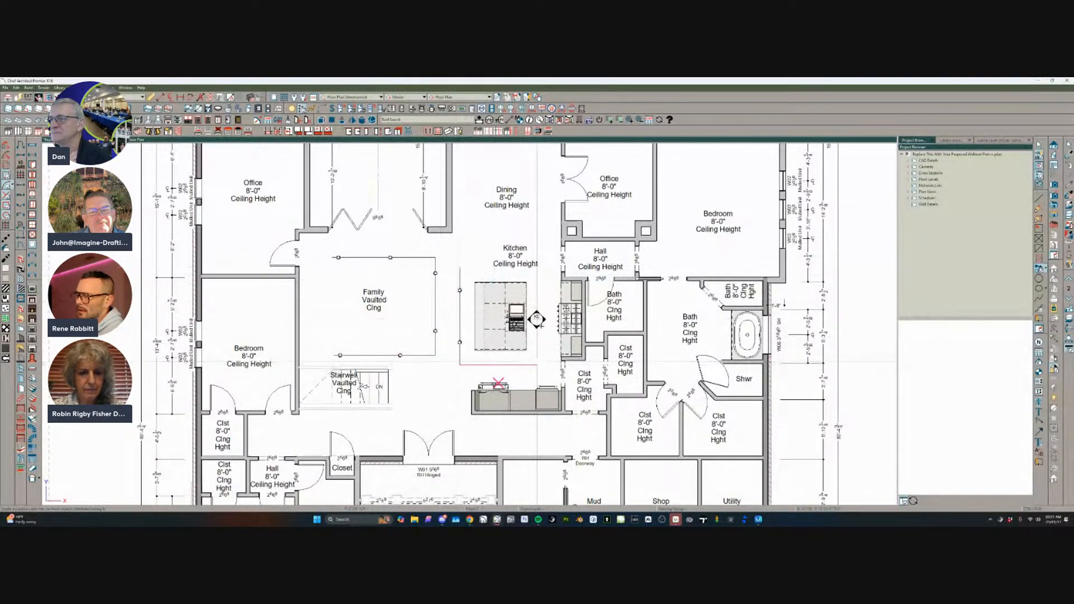
click(536, 364)
click(539, 273)
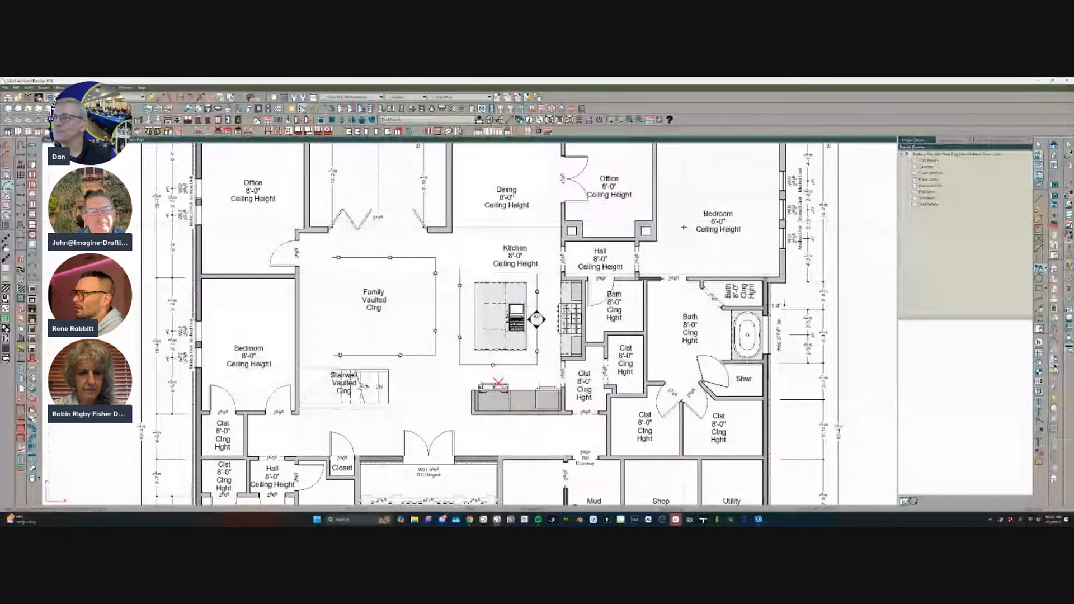
Draw a three-sided distribution path of evenly spaced round fixtures in the Bedroom beside the small Office.
middle_drag(695, 216, 625, 293)
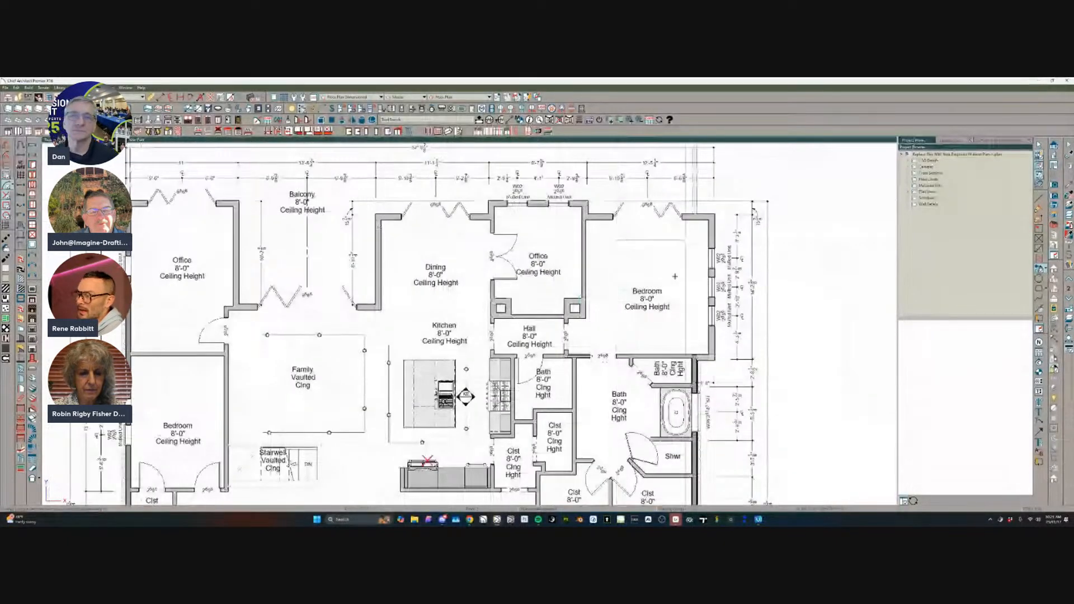
click(674, 277)
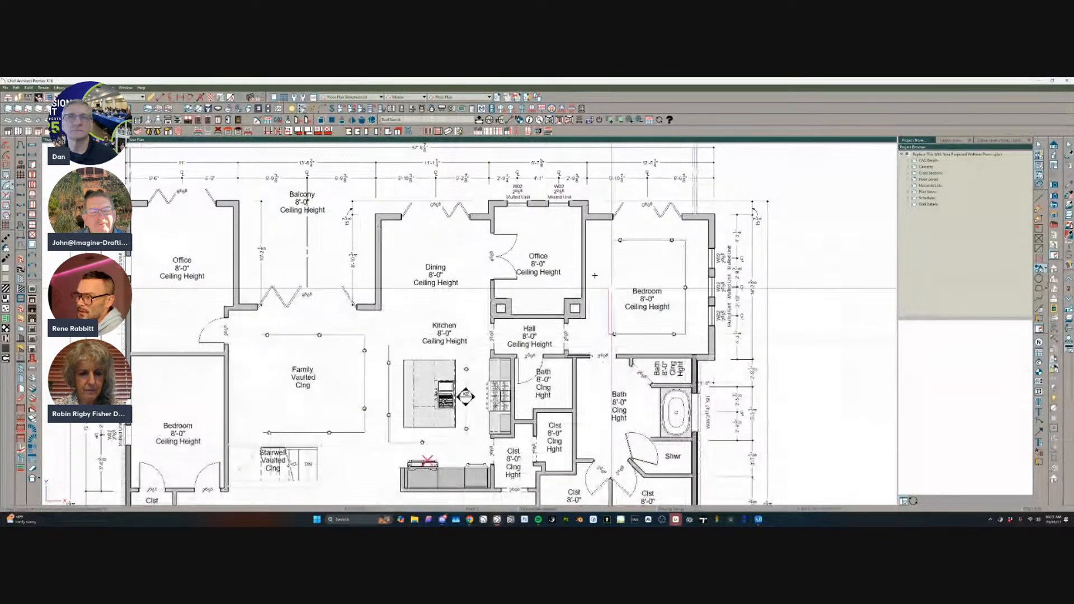
scroll(588, 290, down, 1)
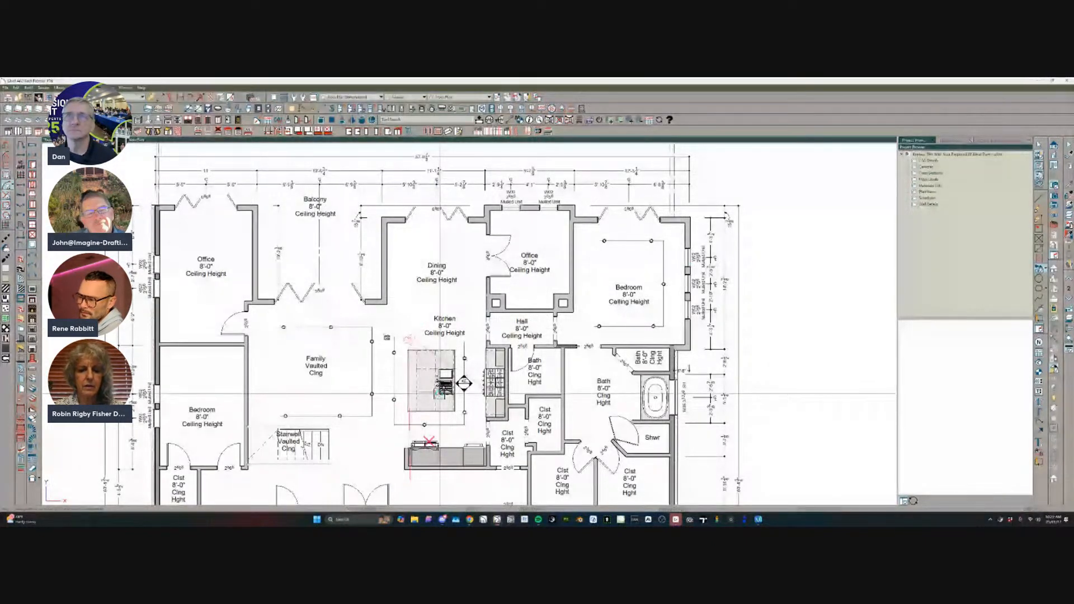
Create a rendered camera view of the kitchen and save it as a new camera.
scroll(384, 337, up, 2)
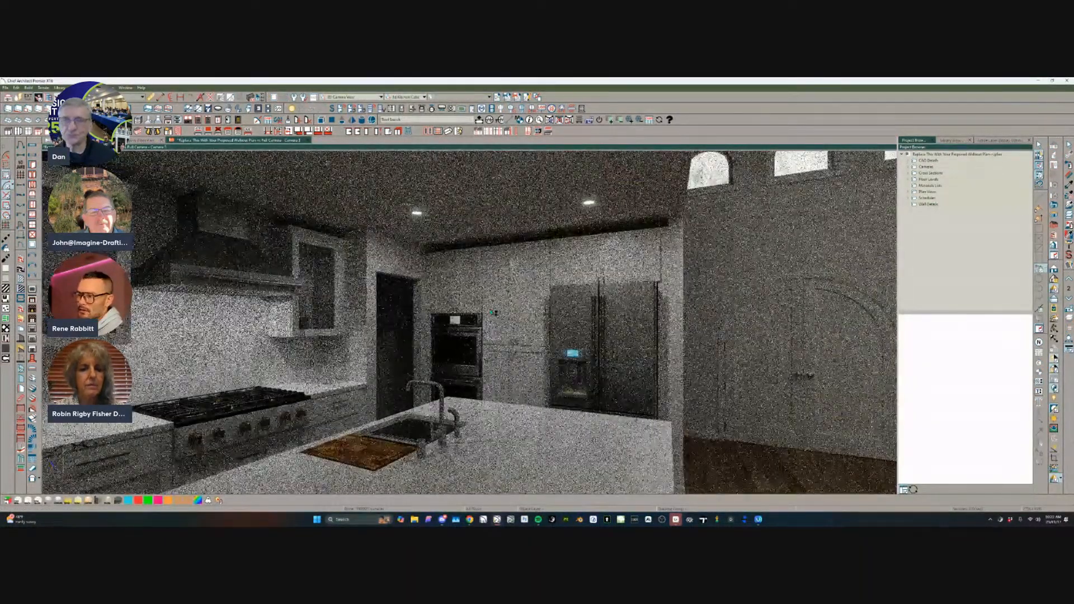
scroll(494, 312, down, 3)
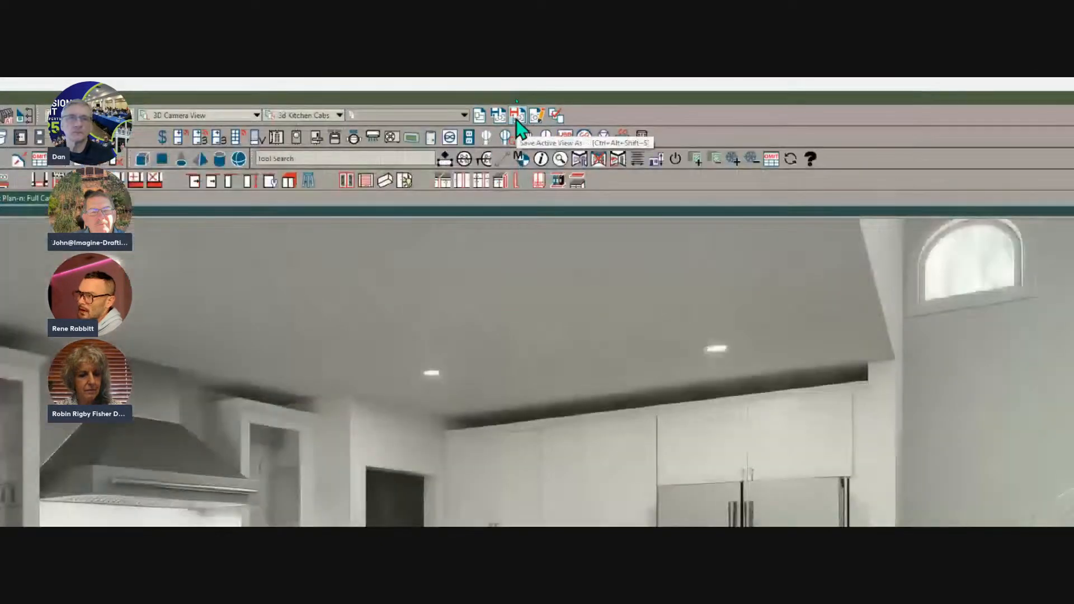
click(517, 115)
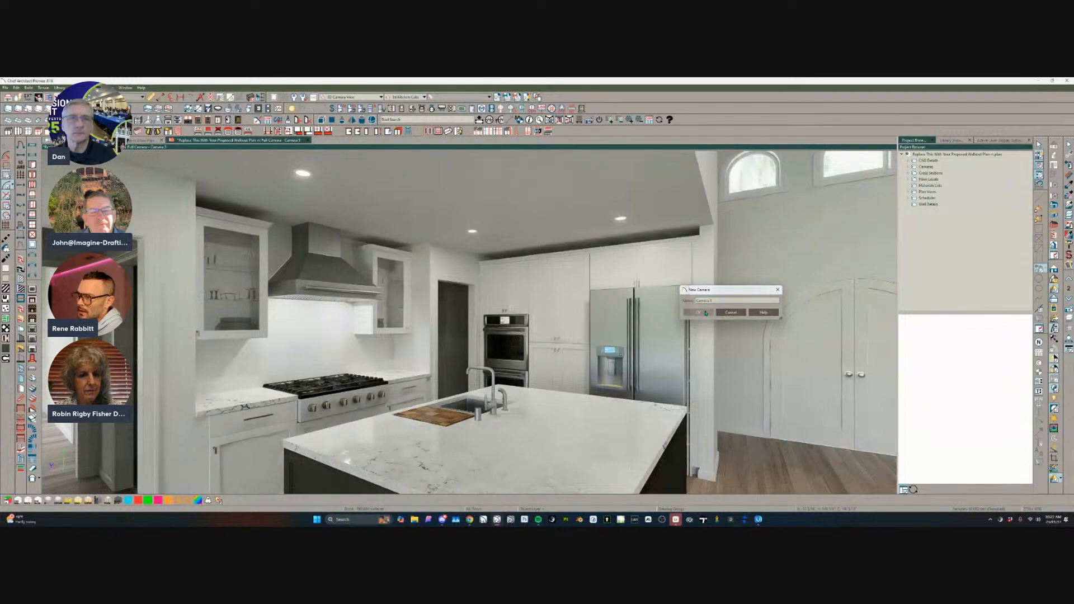
click(710, 312)
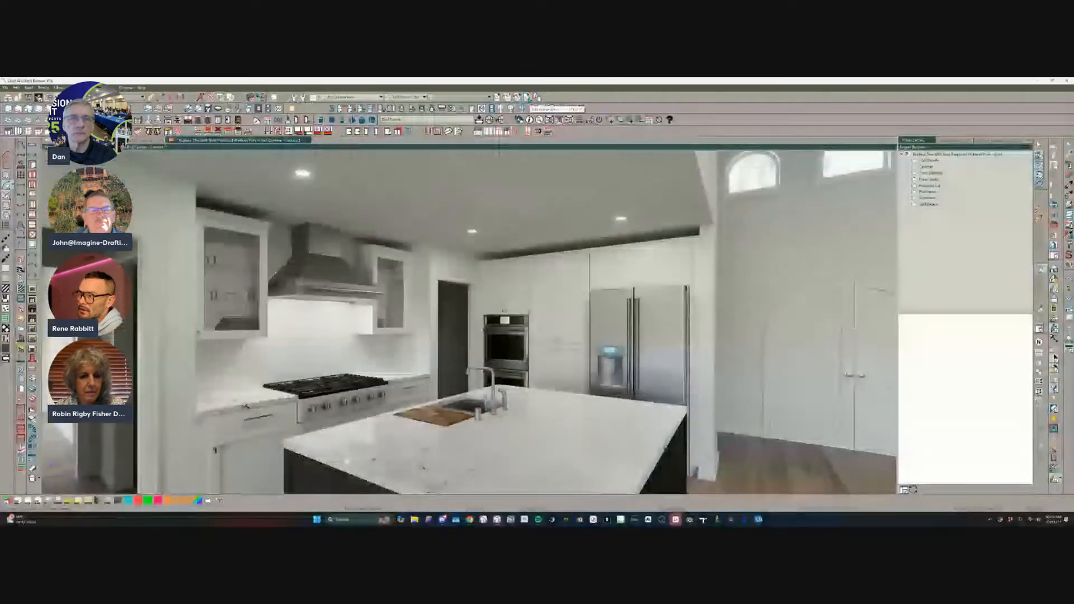
Switch the kitchen camera's lighting from automatic to a light set, using Default Light Set.
key(ctrl+e)
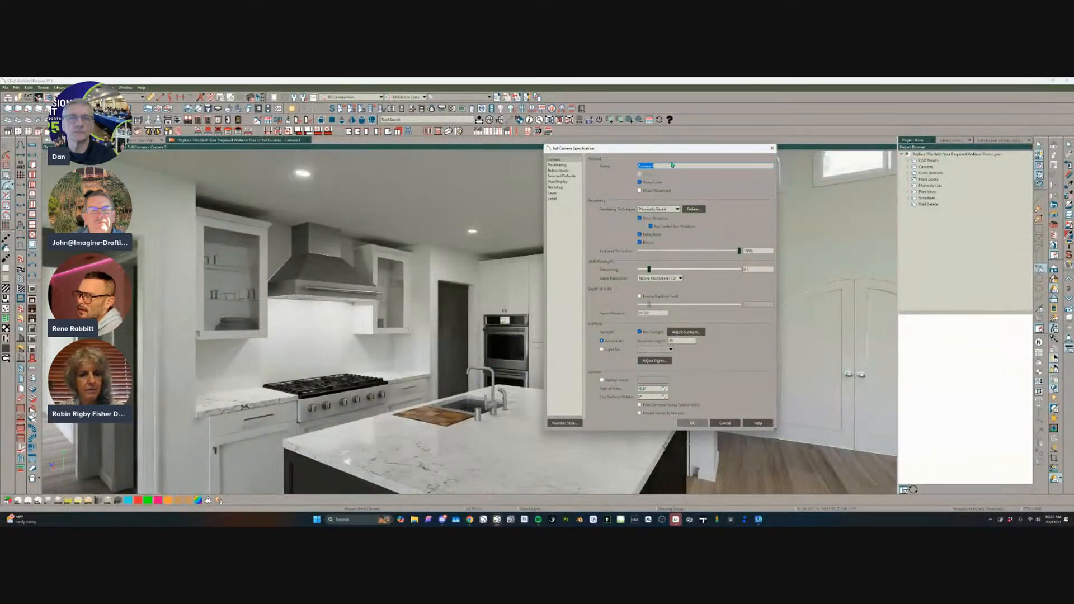
drag(668, 154, 477, 179)
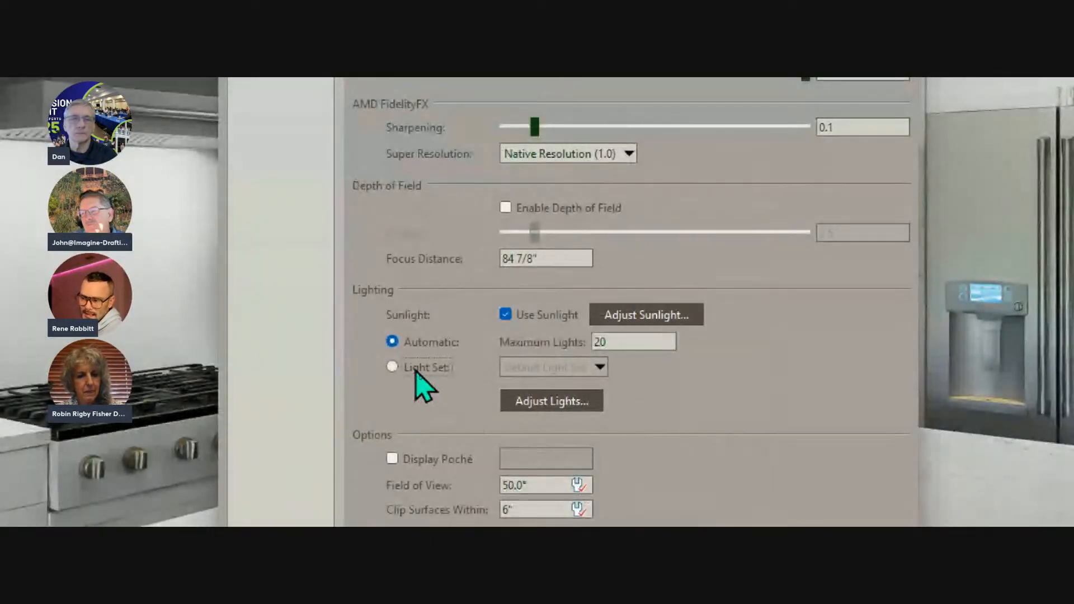
click(420, 375)
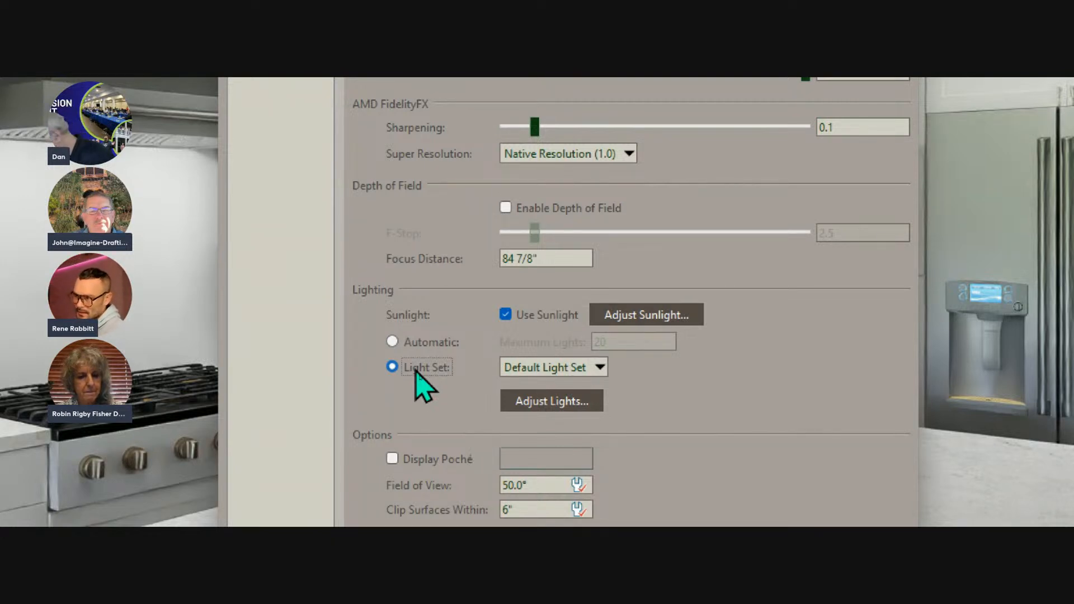
click(596, 369)
click(596, 369)
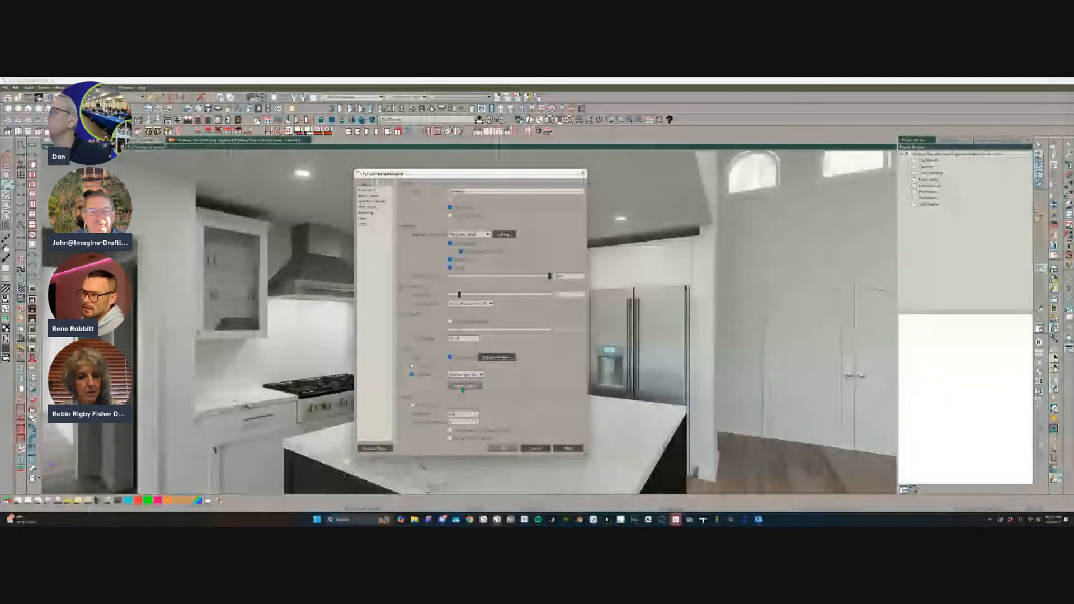
Create a new light set named "Kitchen Only" in the camera's light adjustments.
click(463, 388)
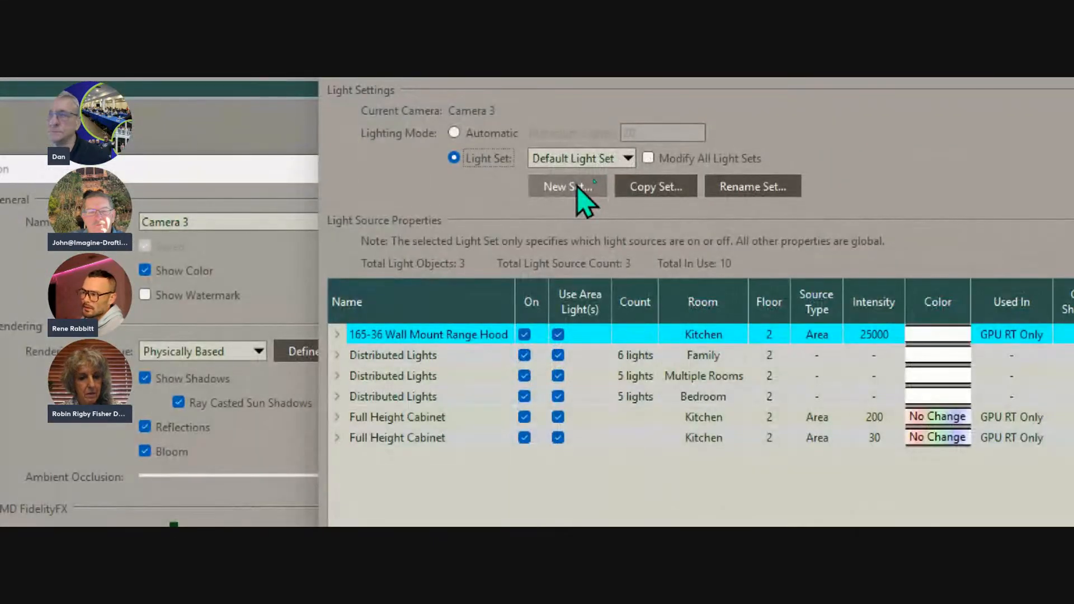
click(578, 188)
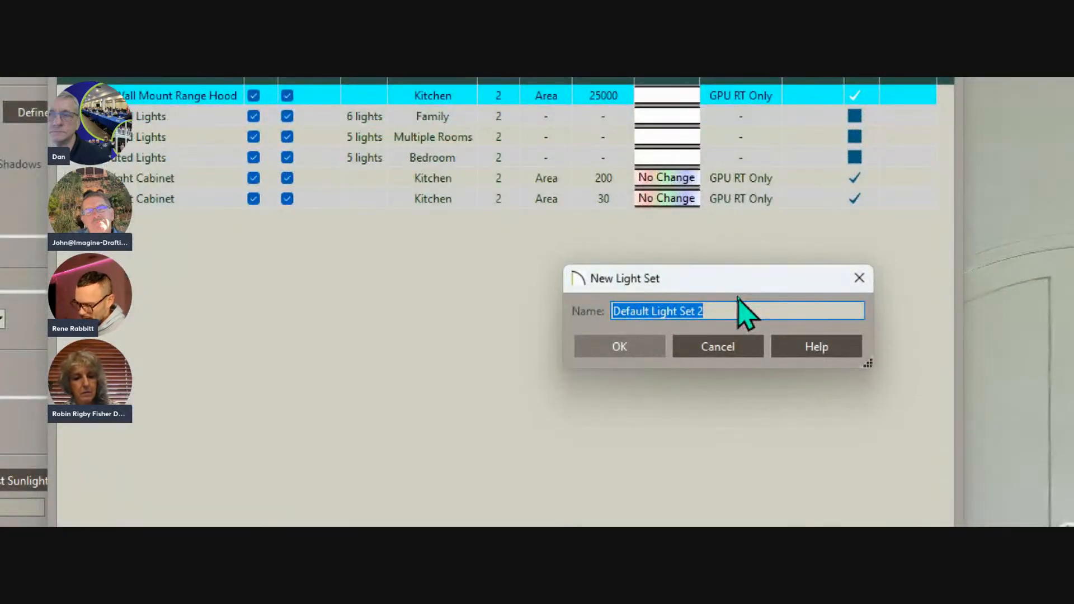
text(Kit)
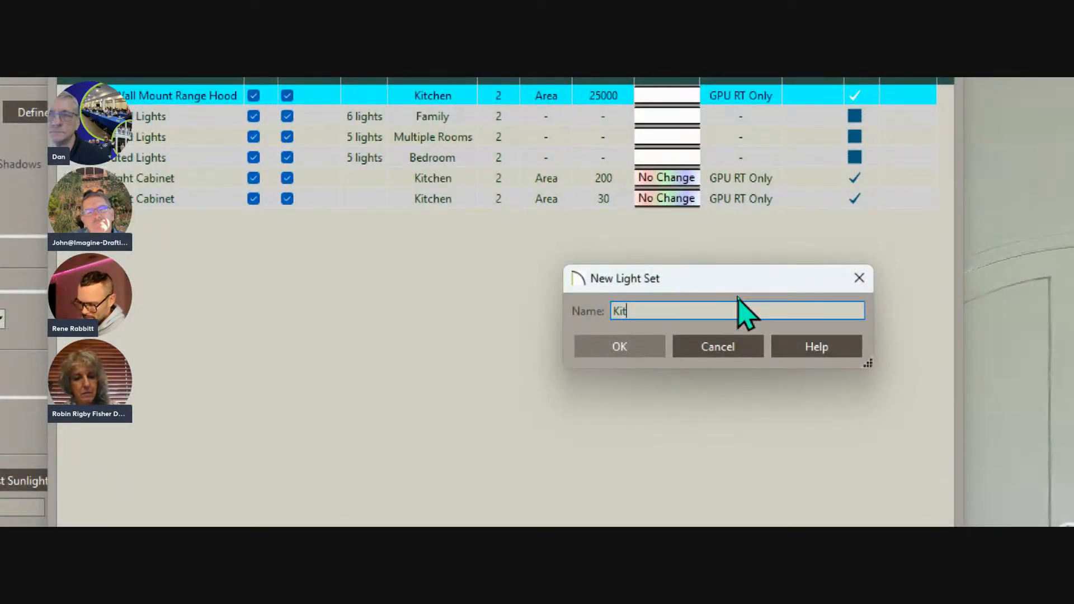
text(chen Olnly)
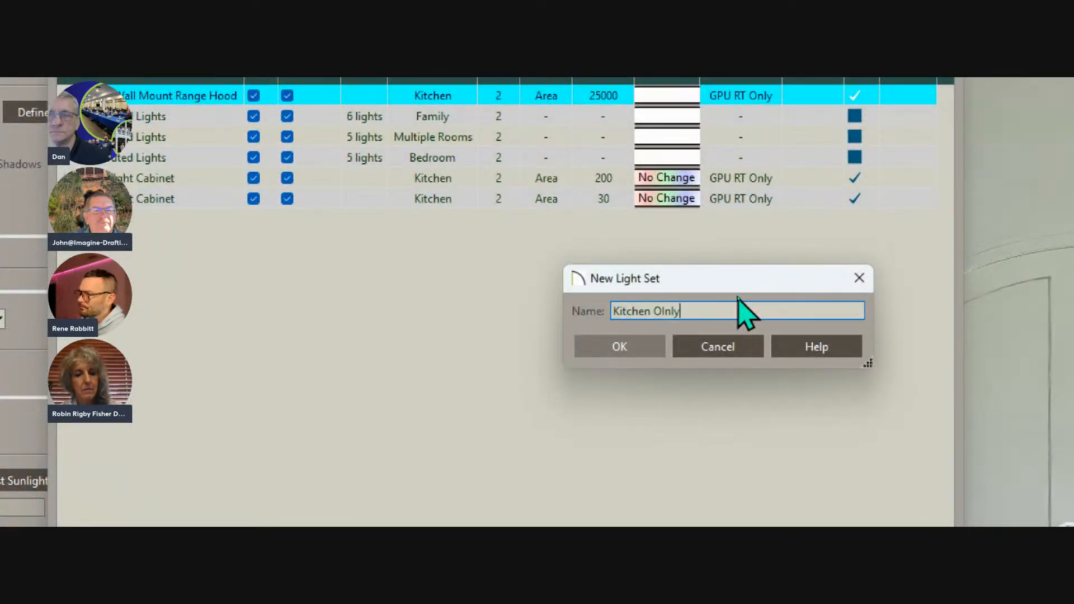
key(BackSpace)
key(BackSpace)
key(BackSpace)
key(BackSpace)
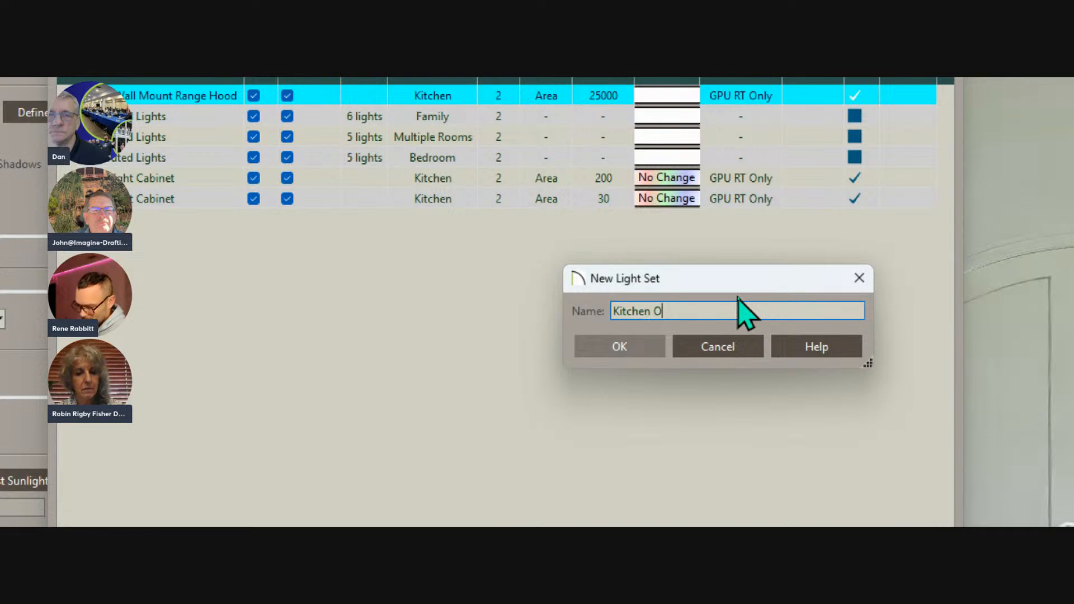
text(nly)
key(Return)
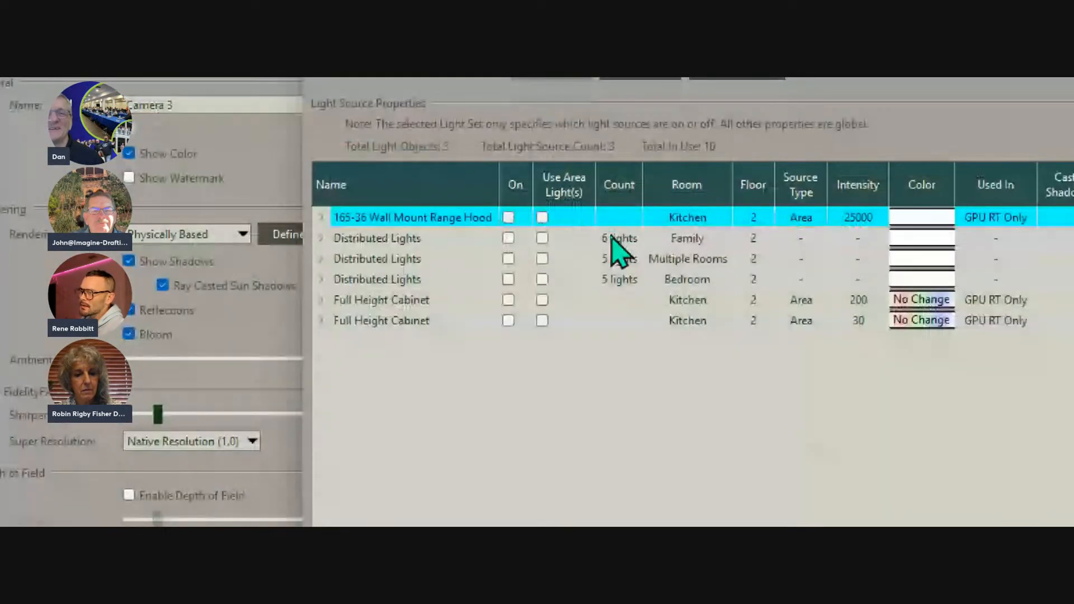
Sort the light sources by room and turn on the range hood and both Full Height Cabinet lights in the Kitchen.
click(692, 187)
click(693, 189)
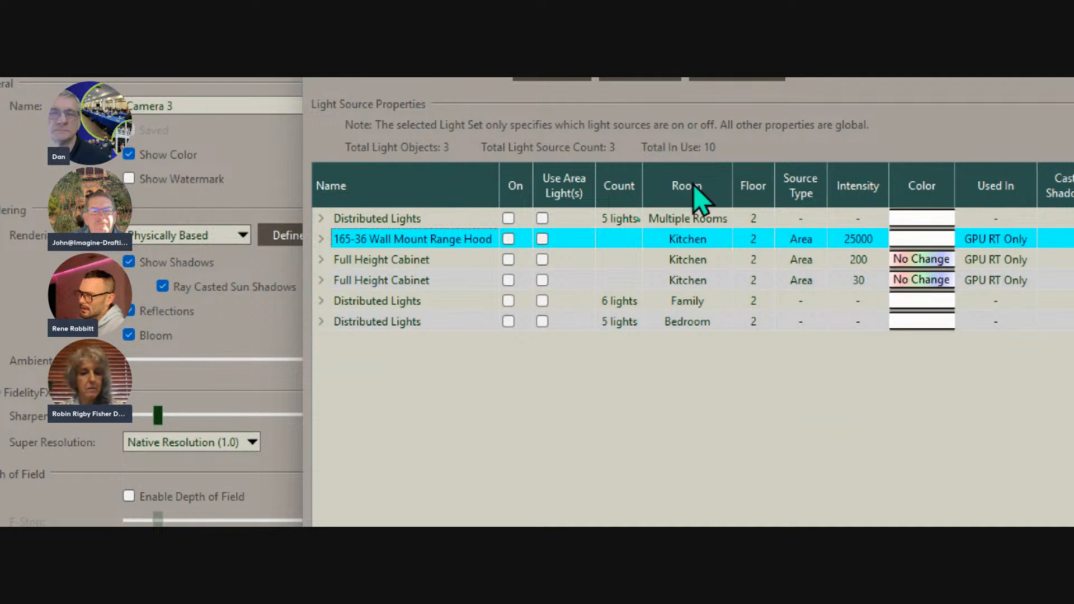
click(607, 180)
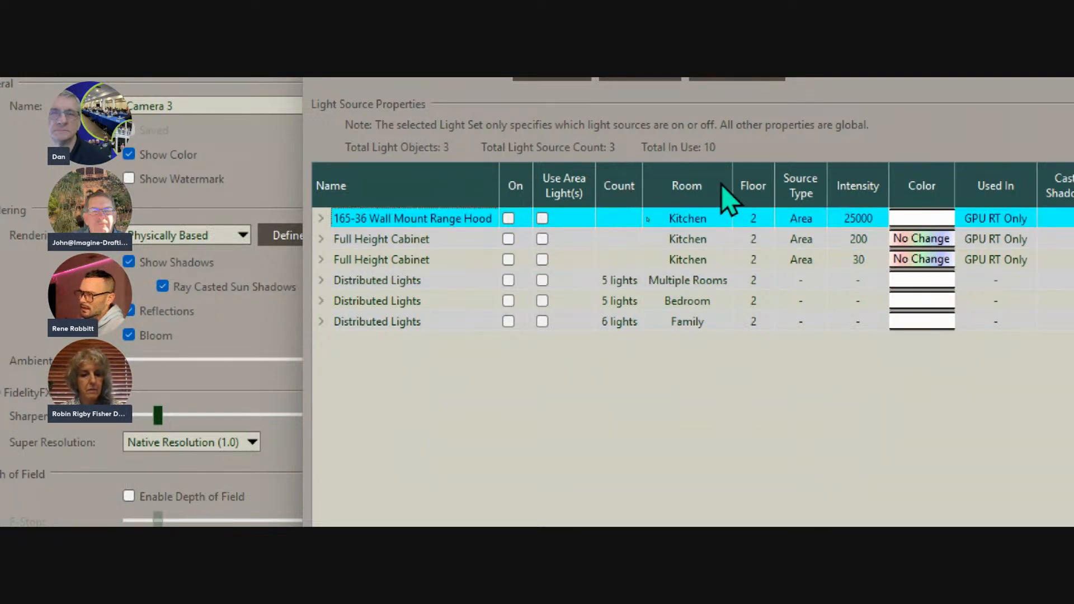
click(697, 187)
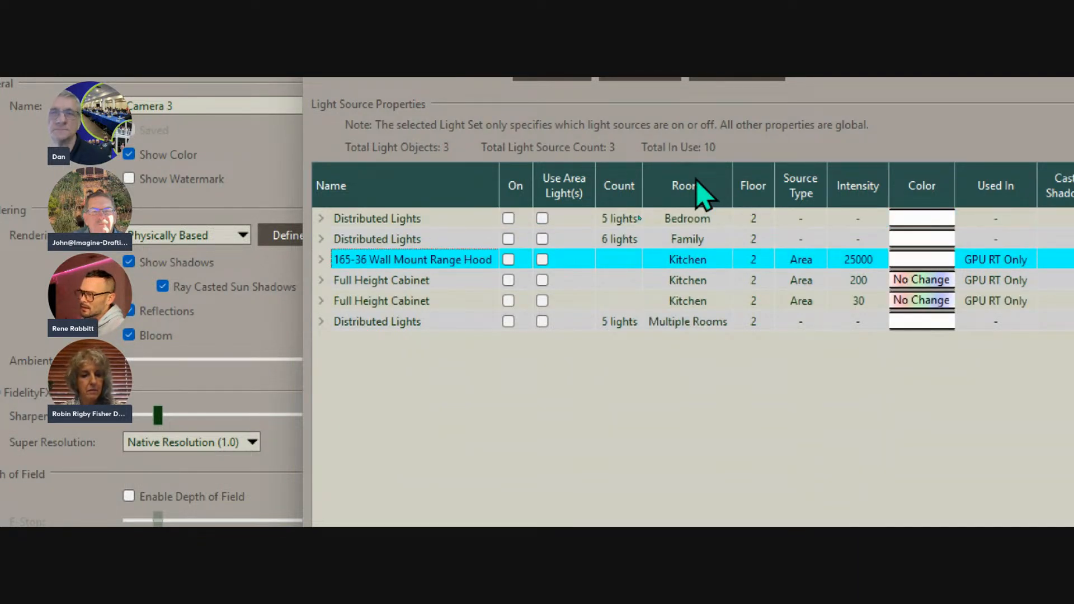
click(696, 182)
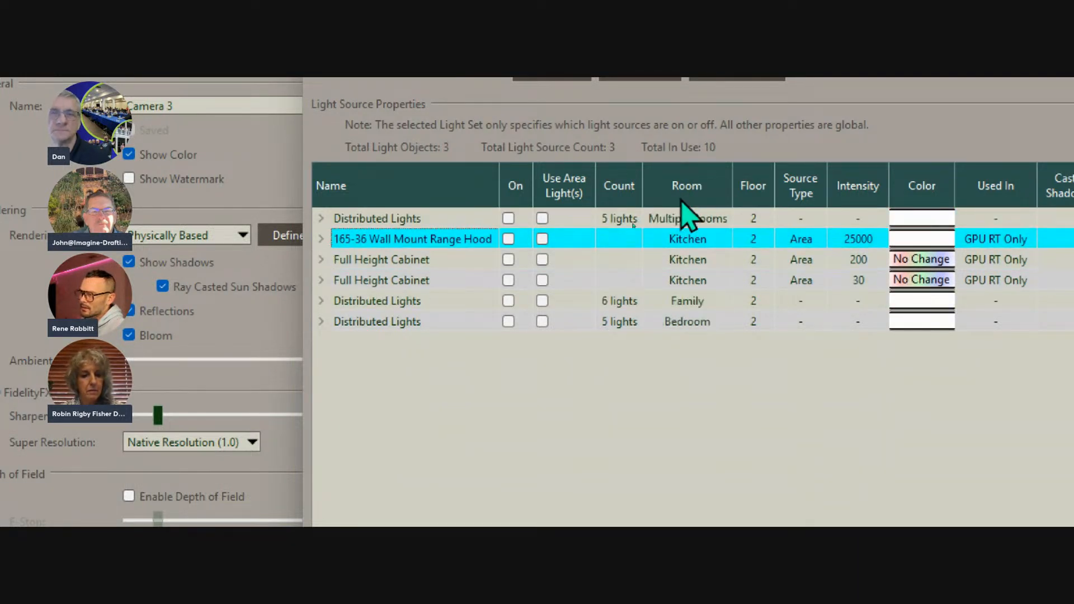
shift+click(583, 286)
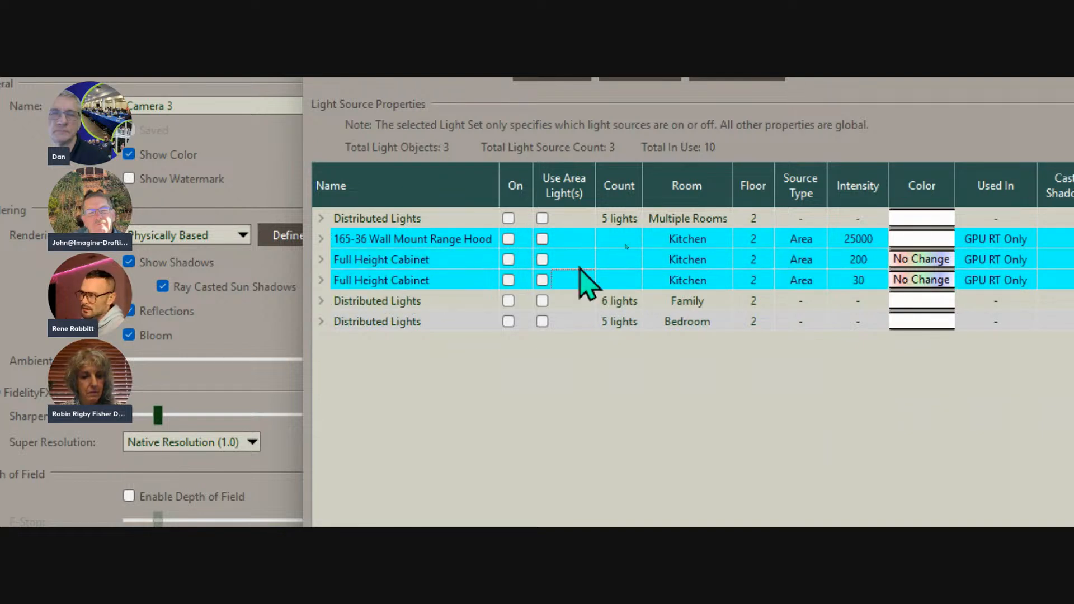
click(508, 239)
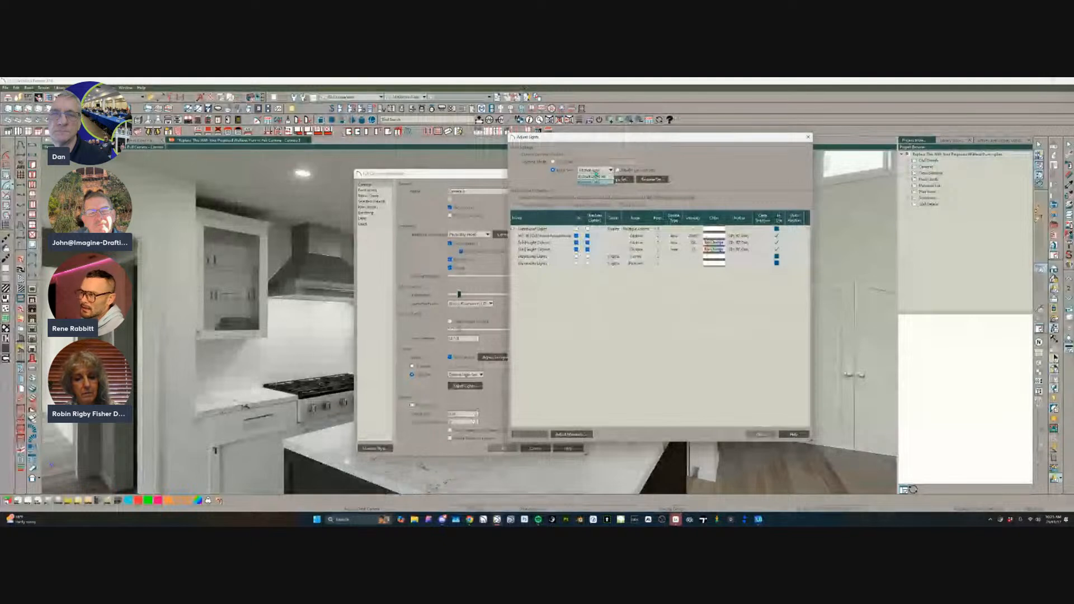
Compare Default Light Set with Kitchen Only, and finish the light adjustments with Kitchen Only selected.
click(592, 176)
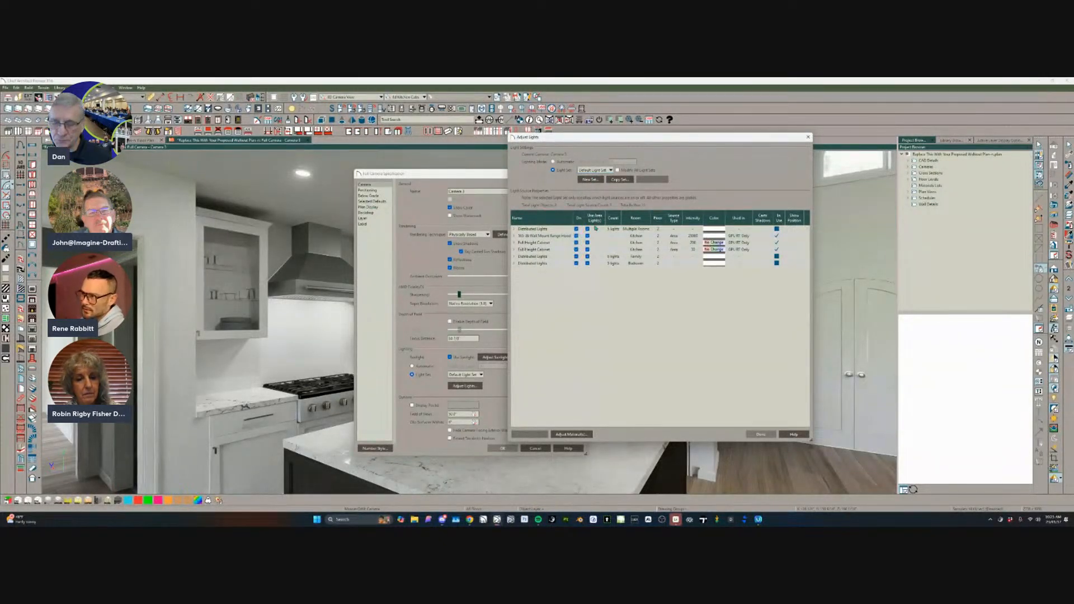
click(599, 170)
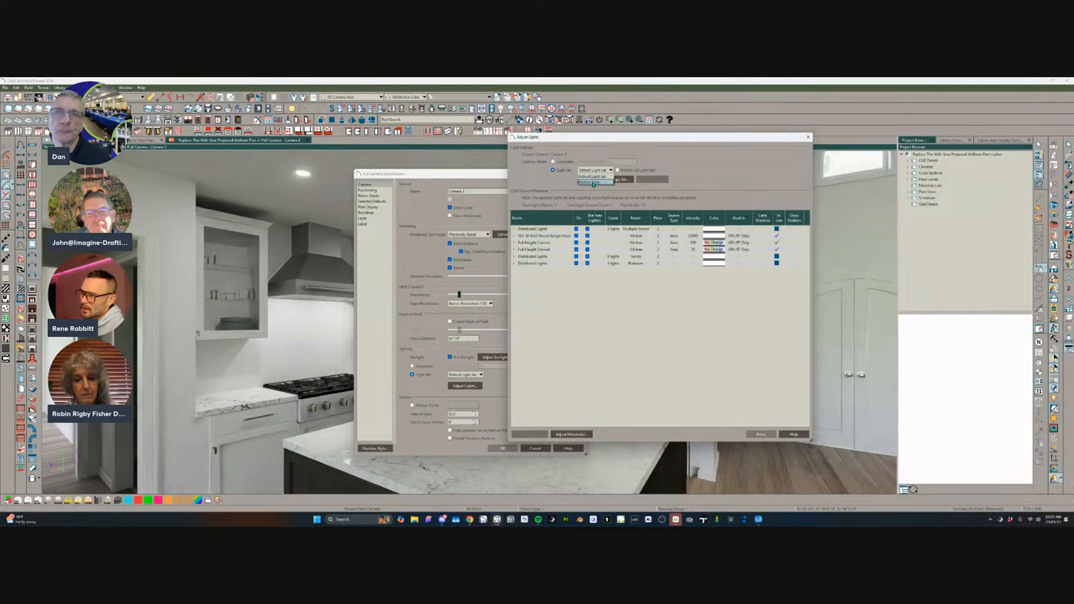
click(595, 182)
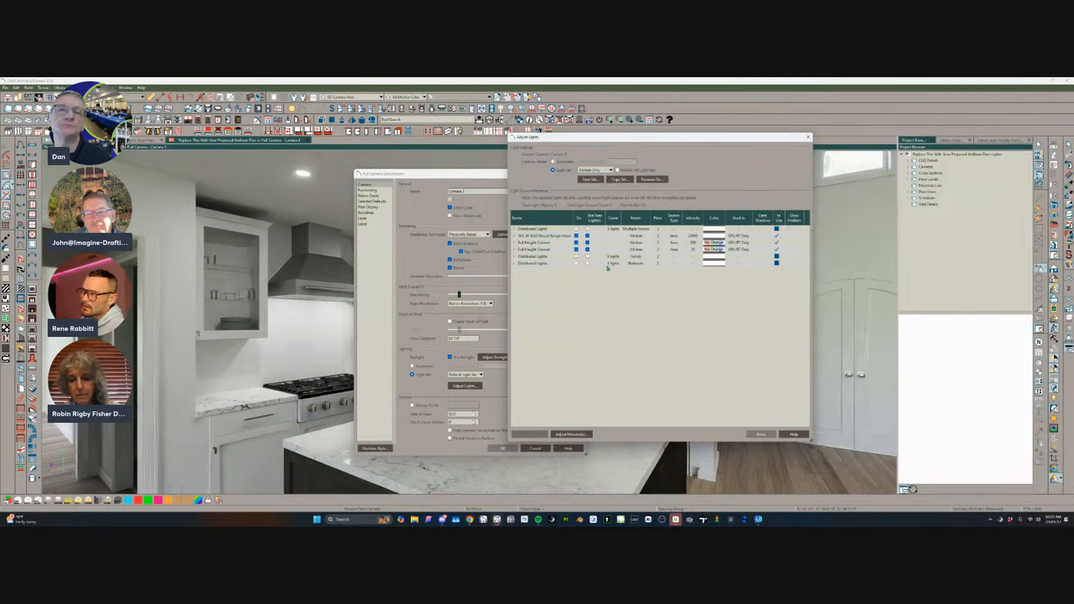
click(761, 434)
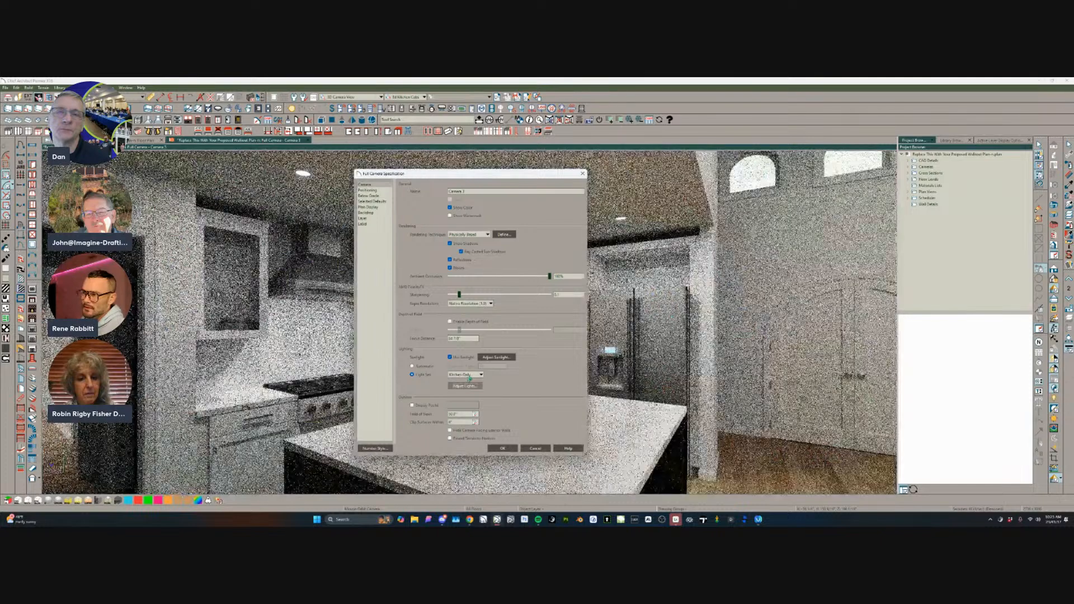
Rename the camera "Kitchen Camera" and apply its specification.
drag(472, 191, 414, 187)
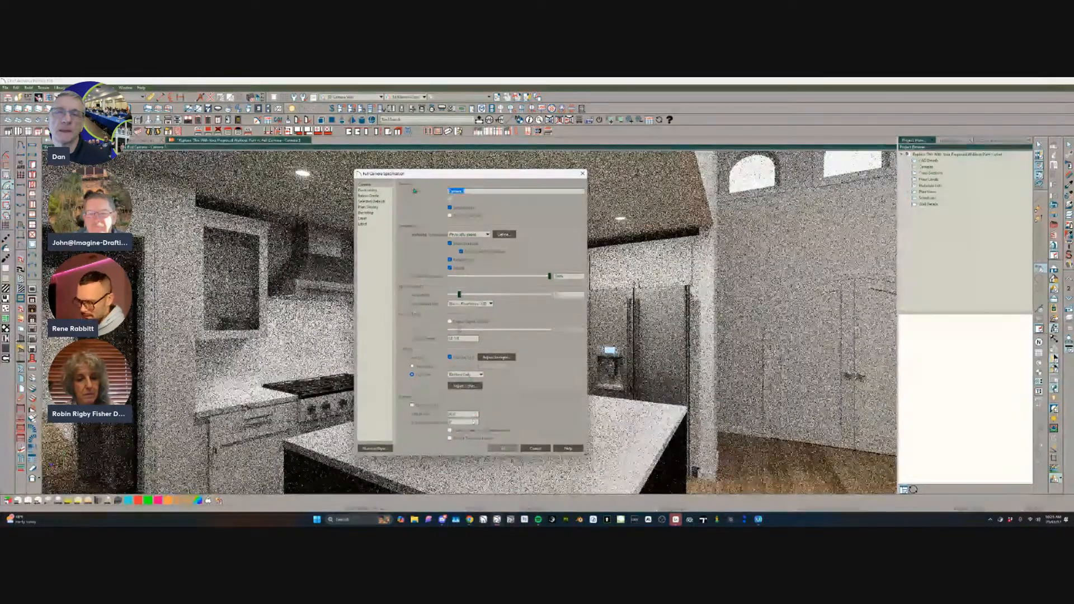
text(Kitchen Cam)
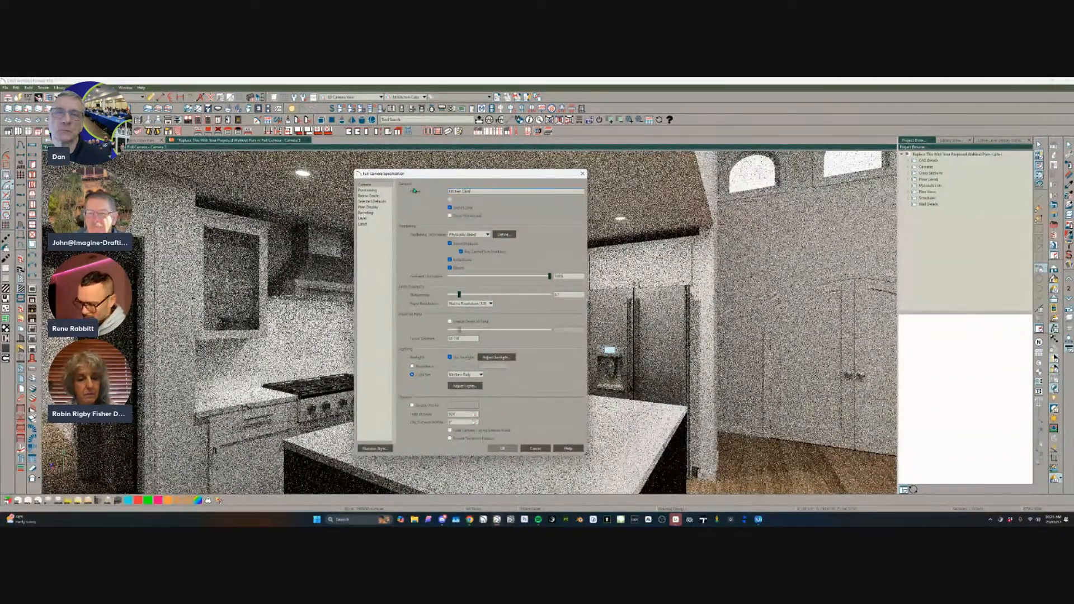
text(era)
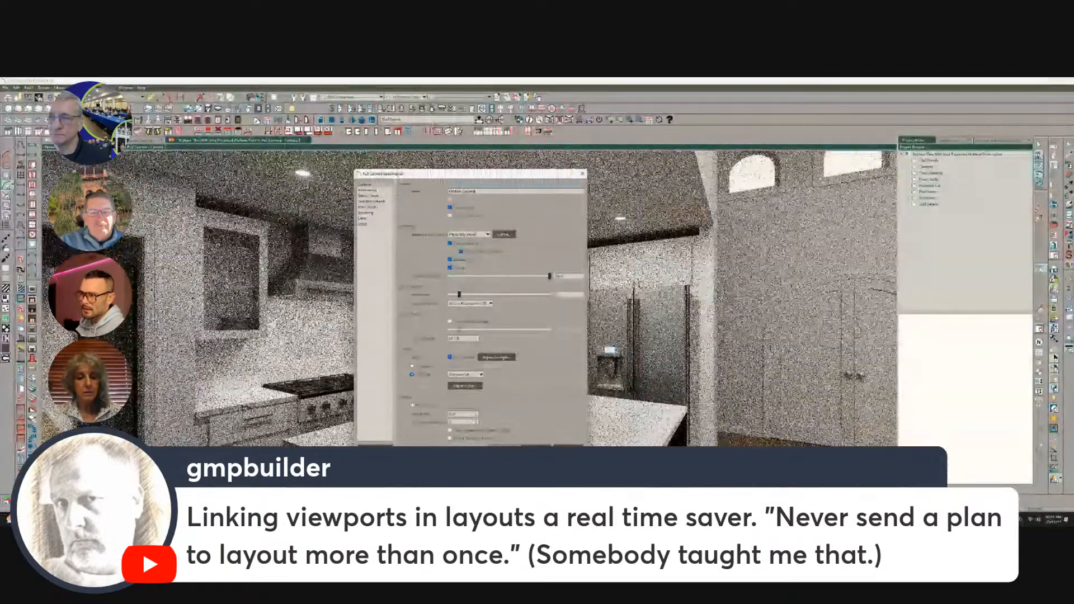
key(Return)
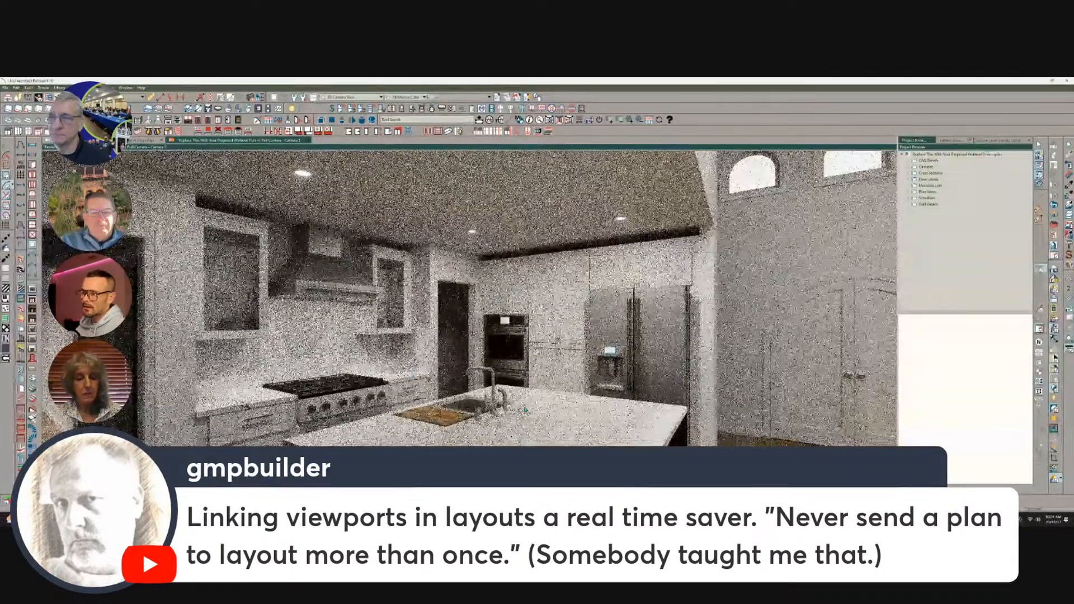
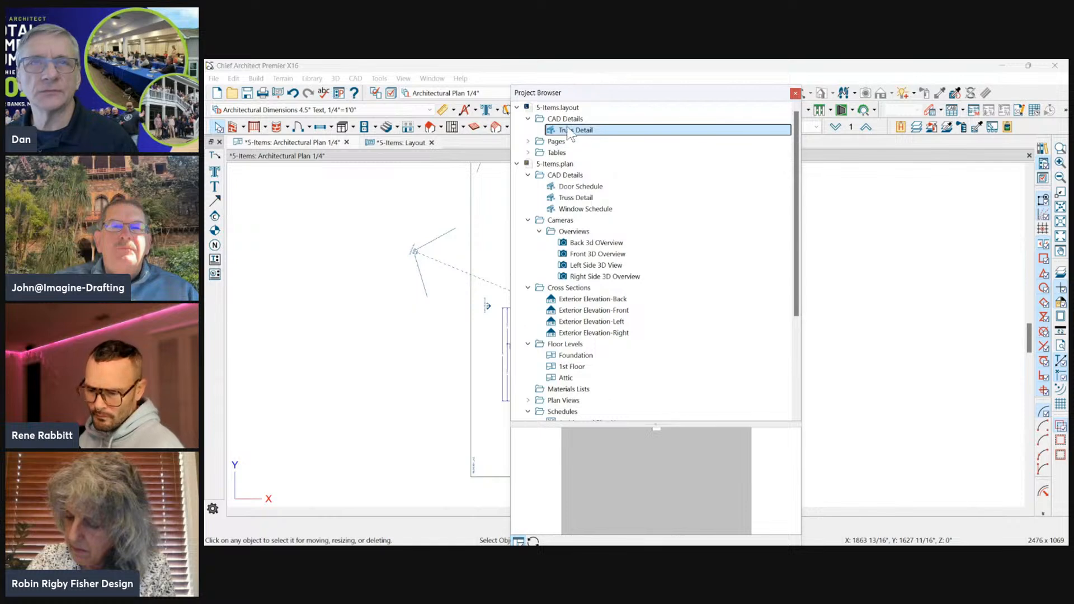
Preview the plan's Door Schedule, Truss Detail and Window Schedule CAD details in the Project Browser.
drag(610, 92, 835, 84)
click(742, 100)
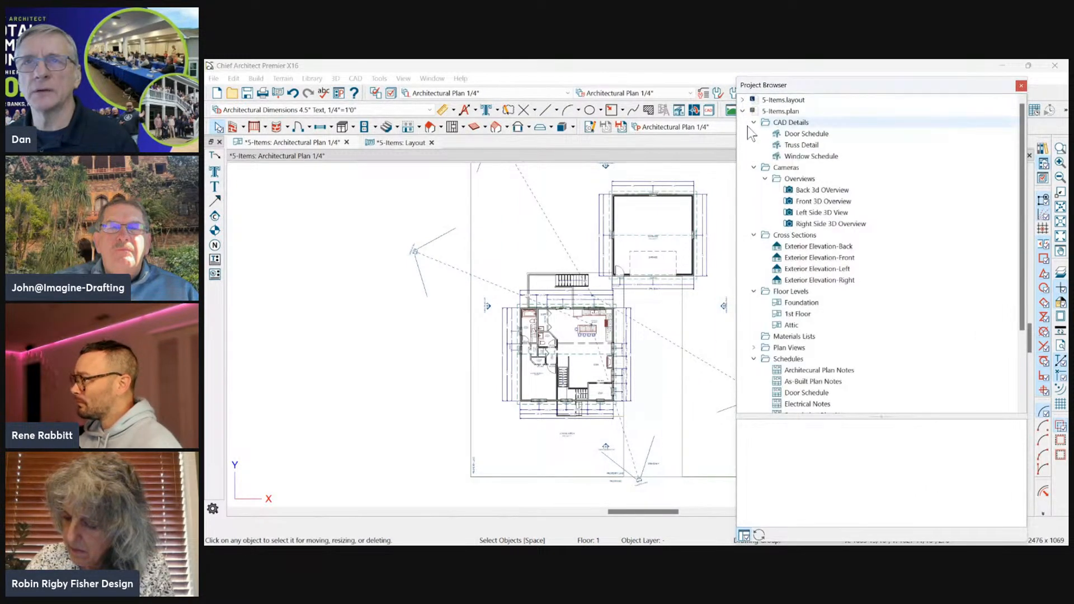
click(795, 123)
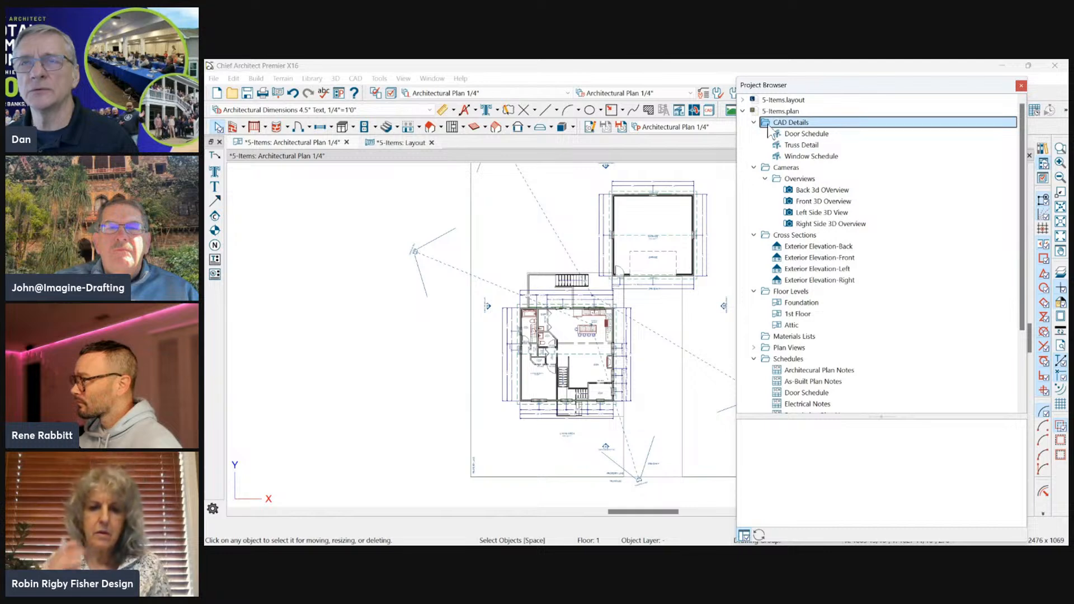
drag(821, 88, 444, 102)
click(426, 148)
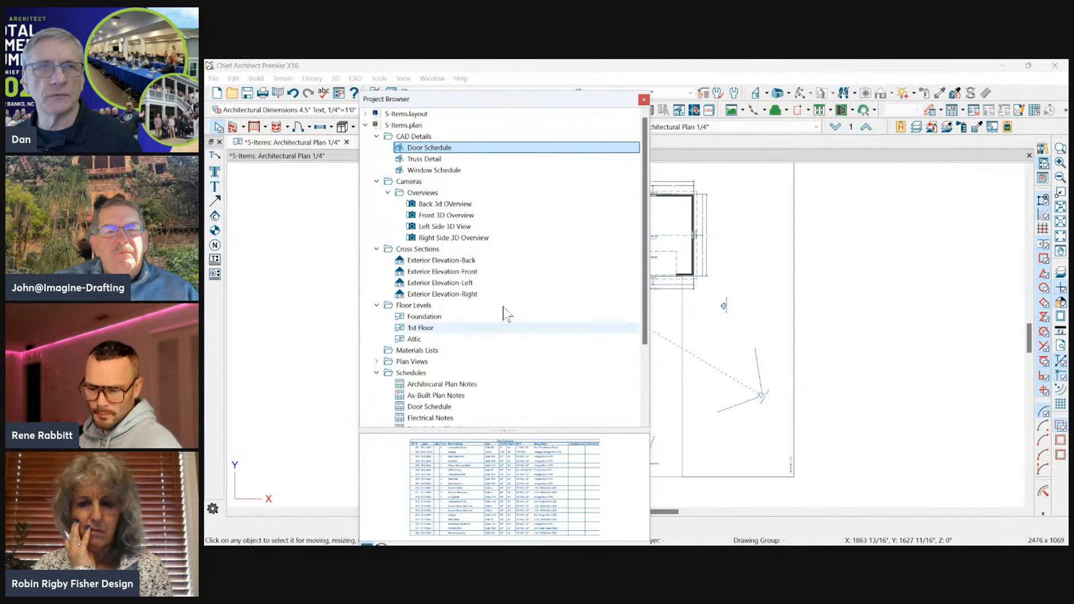
click(426, 158)
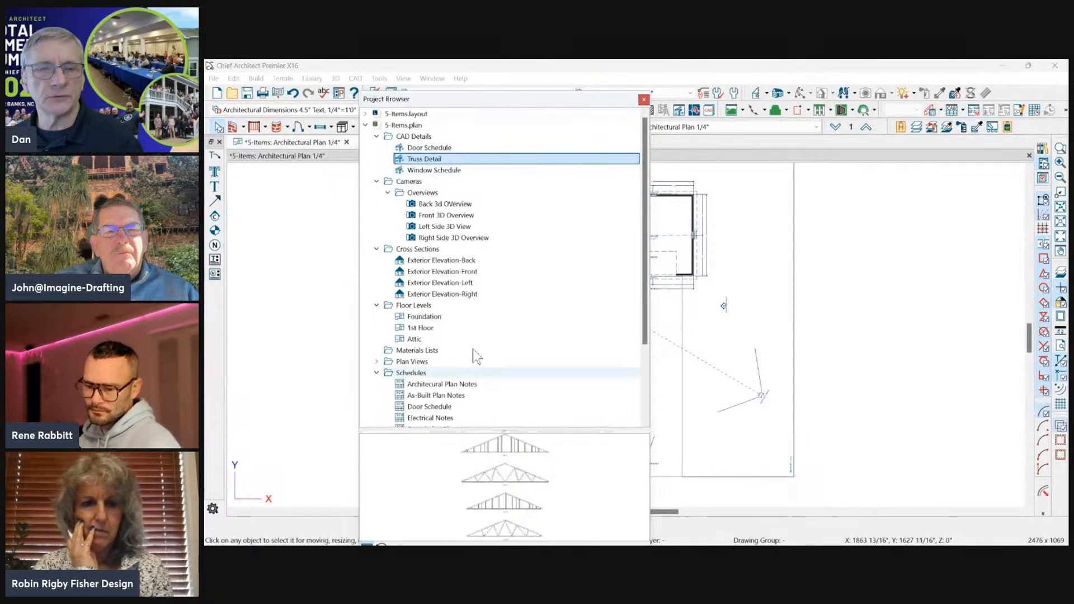
click(428, 170)
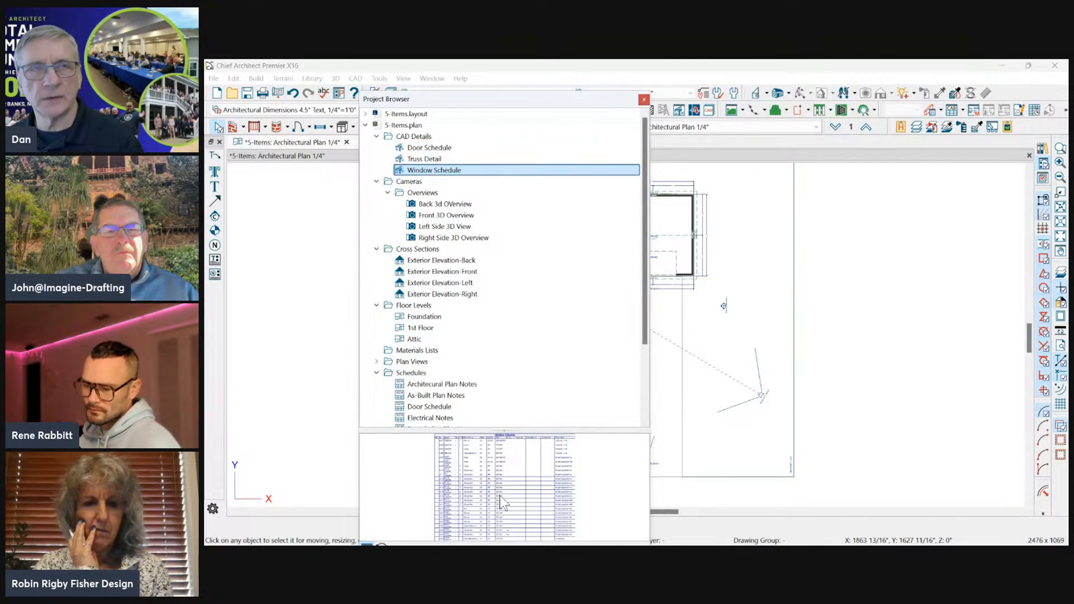
drag(543, 103, 513, 102)
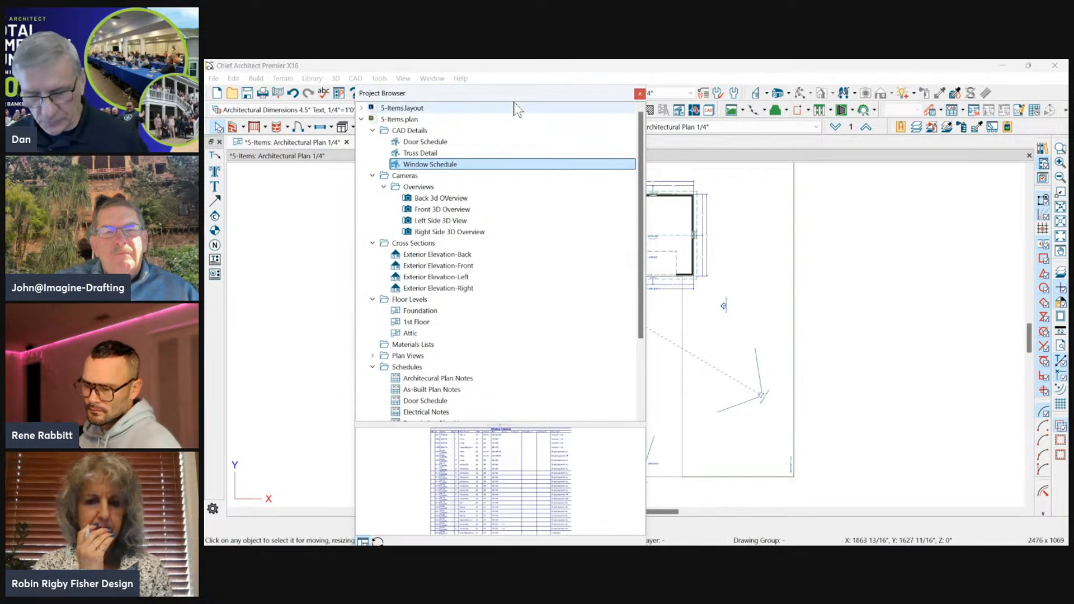
key(ctrl+1)
click(681, 110)
ctrl+drag(671, 152, 693, 184)
mouse_move(668, 288)
mouse_down()
mouse_move(688, 191)
mouse_move(688, 225)
mouse_up()
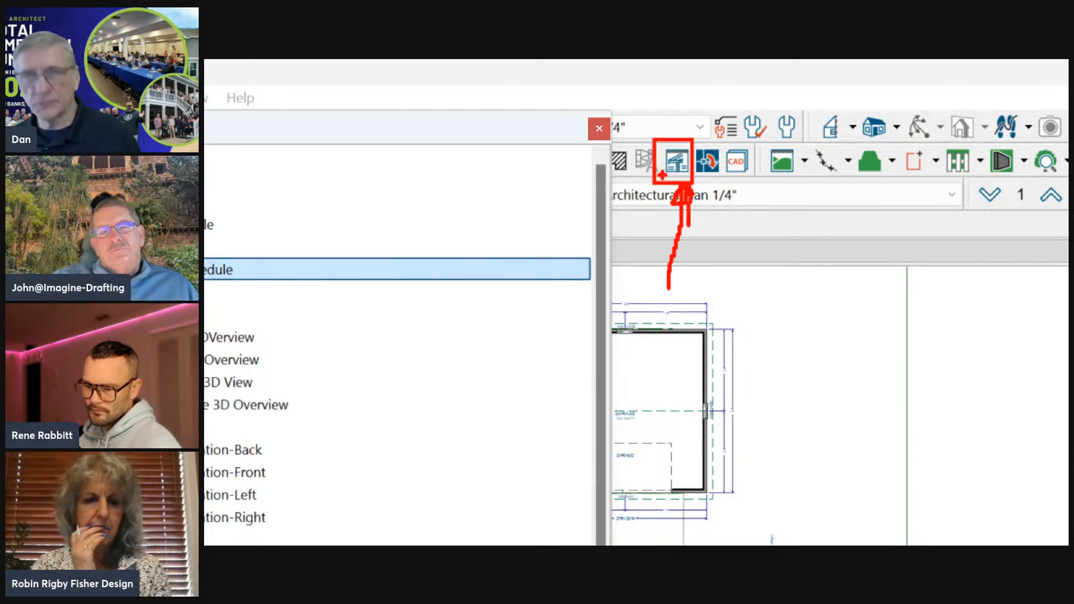
key(Escape)
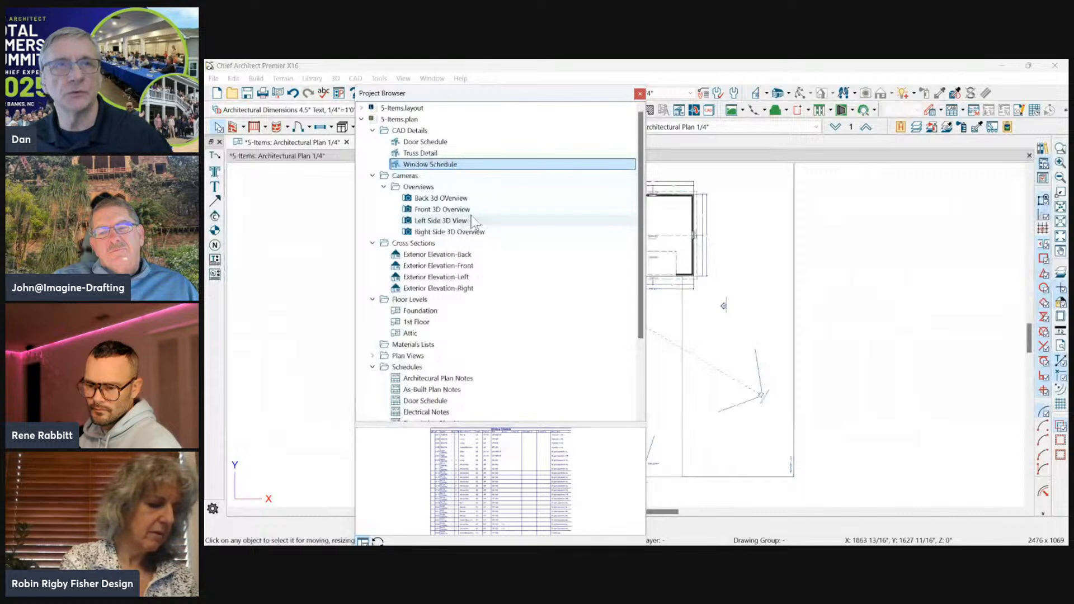
Rename the back overview camera in the Project Browser as "Back 3D Overview".
click(420, 186)
click(433, 199)
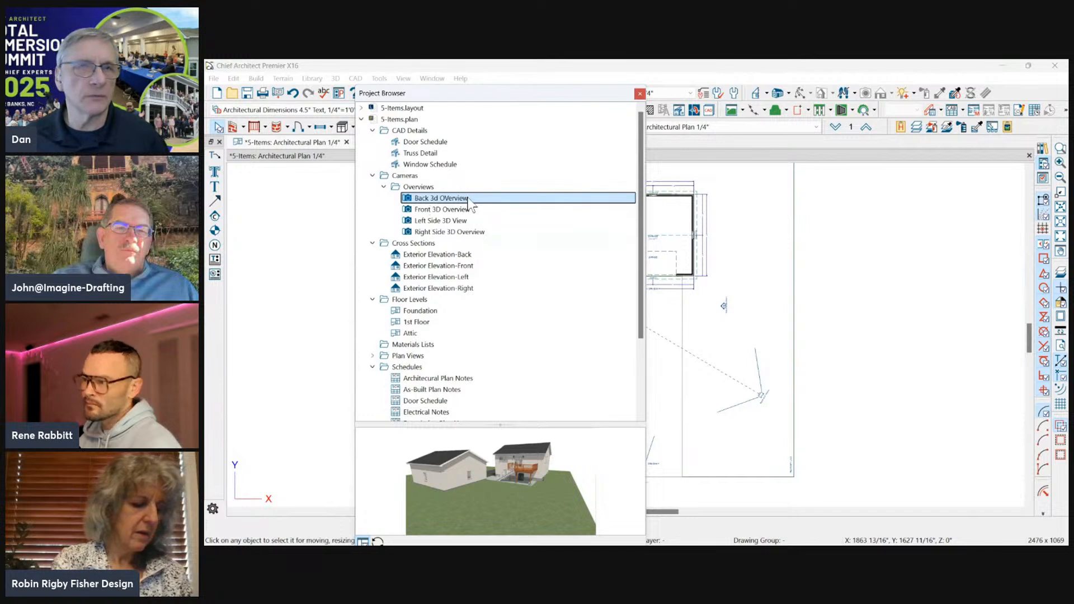
right_click(459, 199)
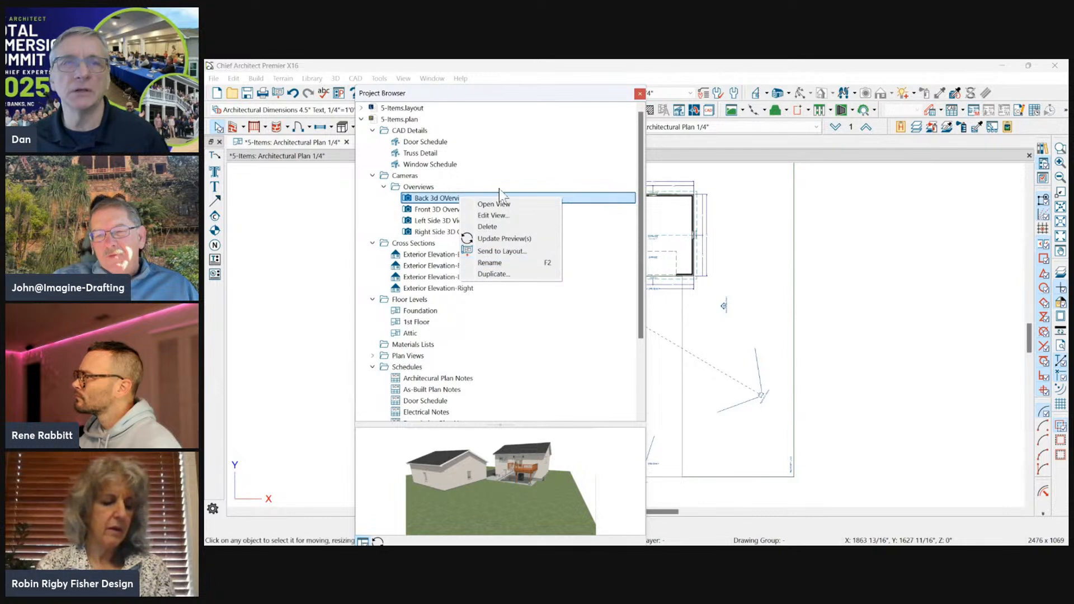
click(491, 265)
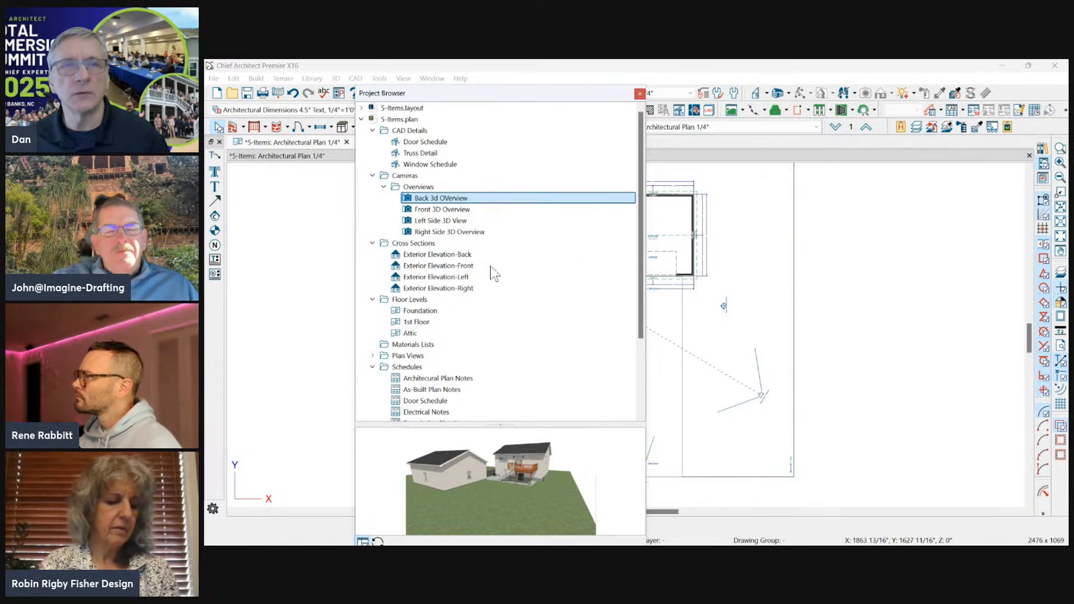
click(436, 199)
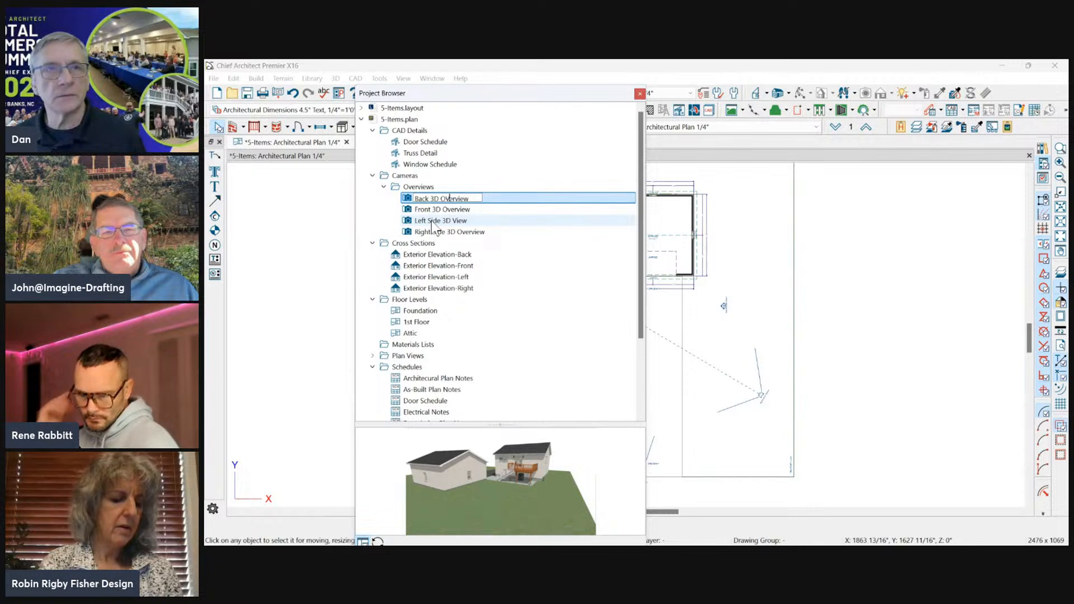
click(475, 253)
click(454, 198)
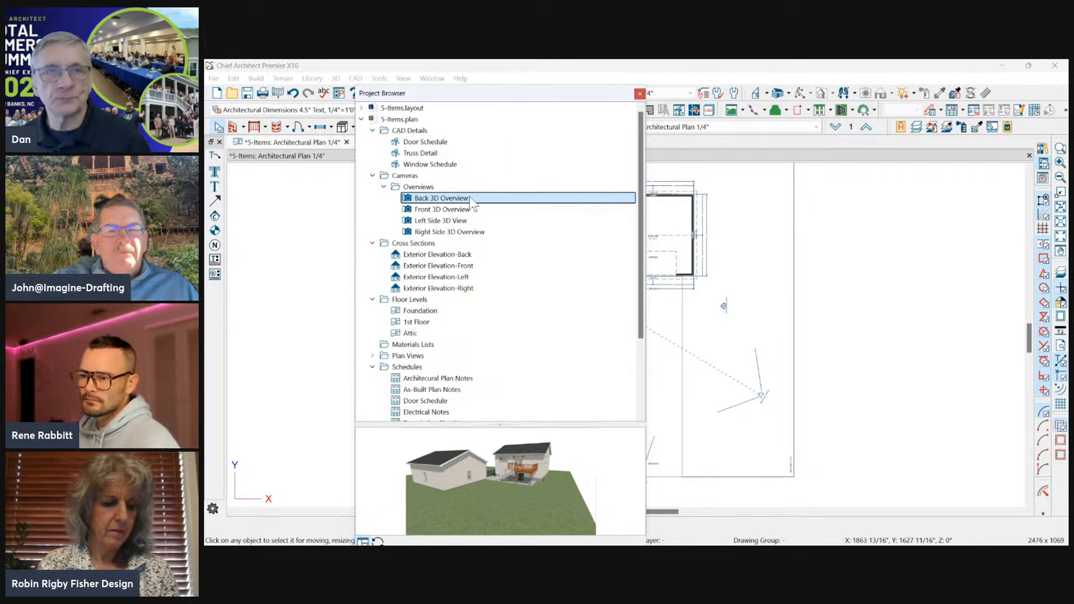
Open the Back 3D Overview camera view from the Project Browser and return to the floor plan.
double_click(416, 202)
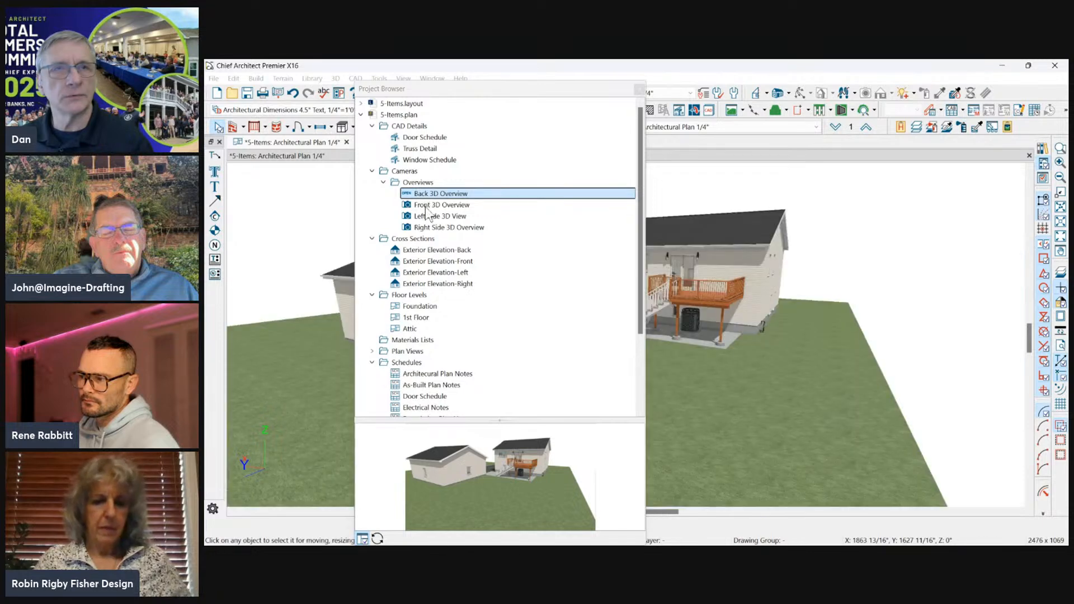
drag(561, 99, 281, 204)
drag(436, 143, 921, 112)
click(631, 143)
drag(797, 88, 484, 91)
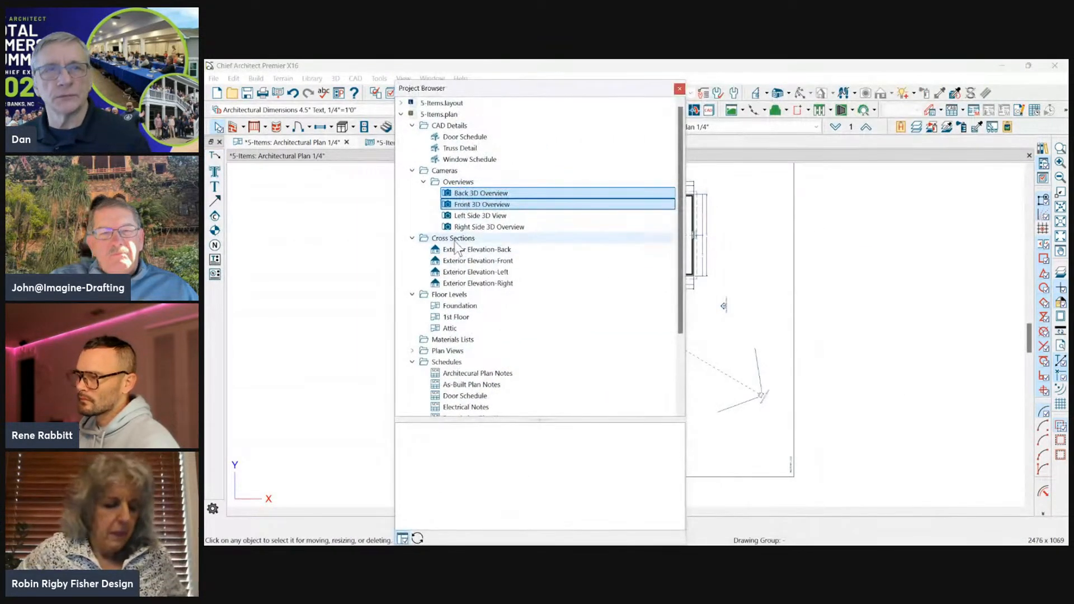
Preview the Back, Front, Right and Left exterior elevations listed under Cross Sections in the Project Browser.
click(460, 238)
scroll(482, 290, down, 2)
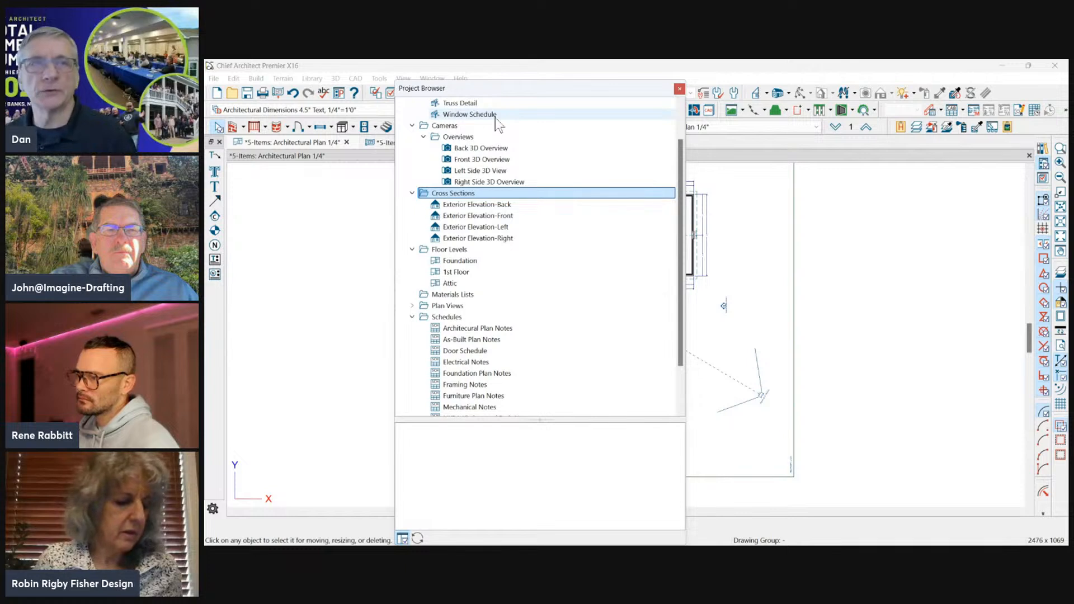
click(463, 205)
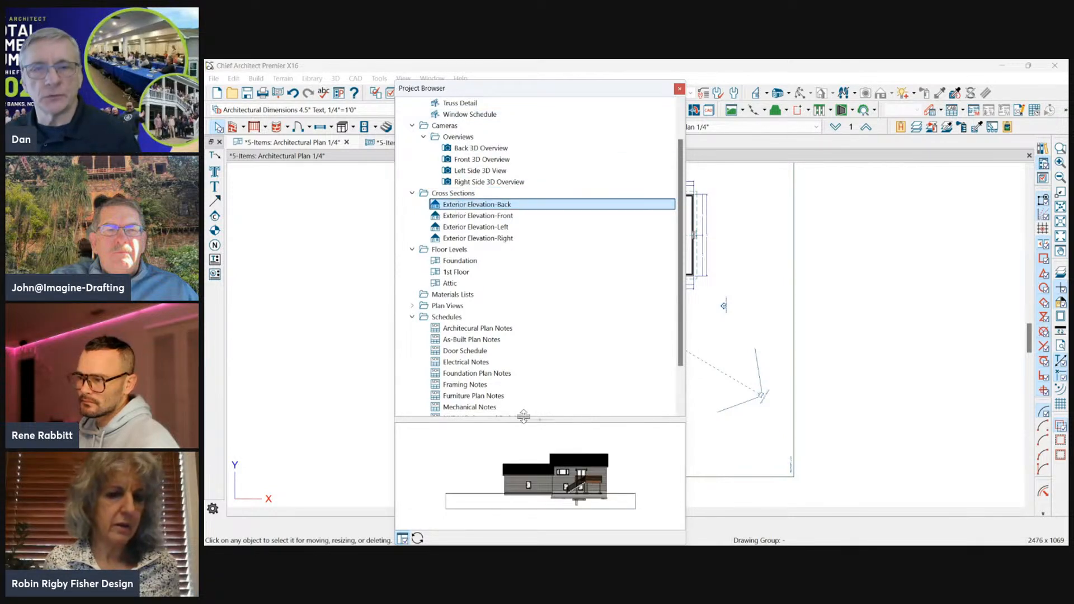
click(464, 218)
click(467, 239)
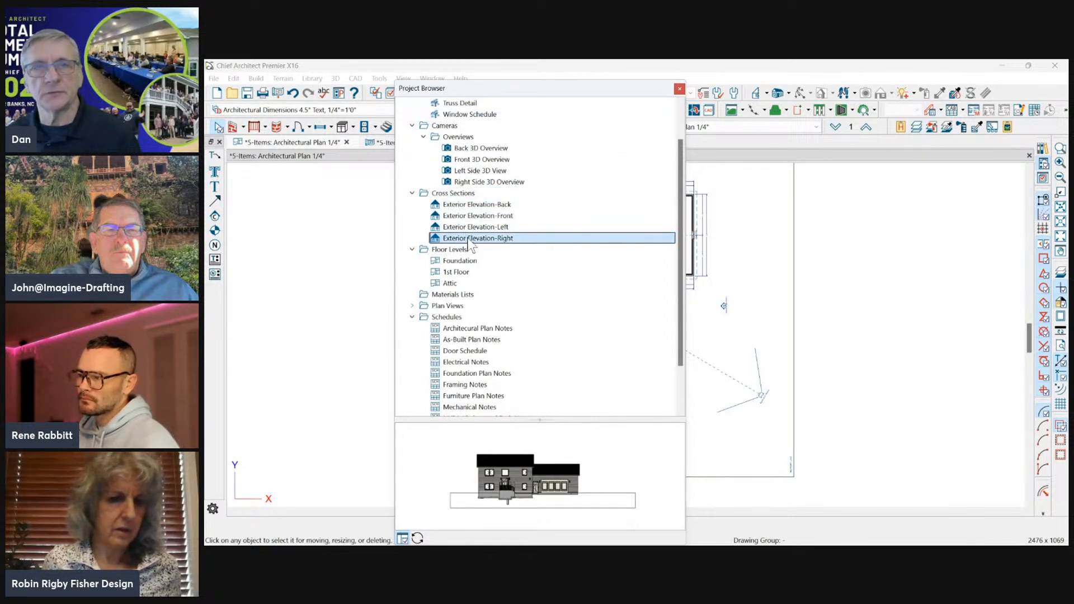
click(473, 228)
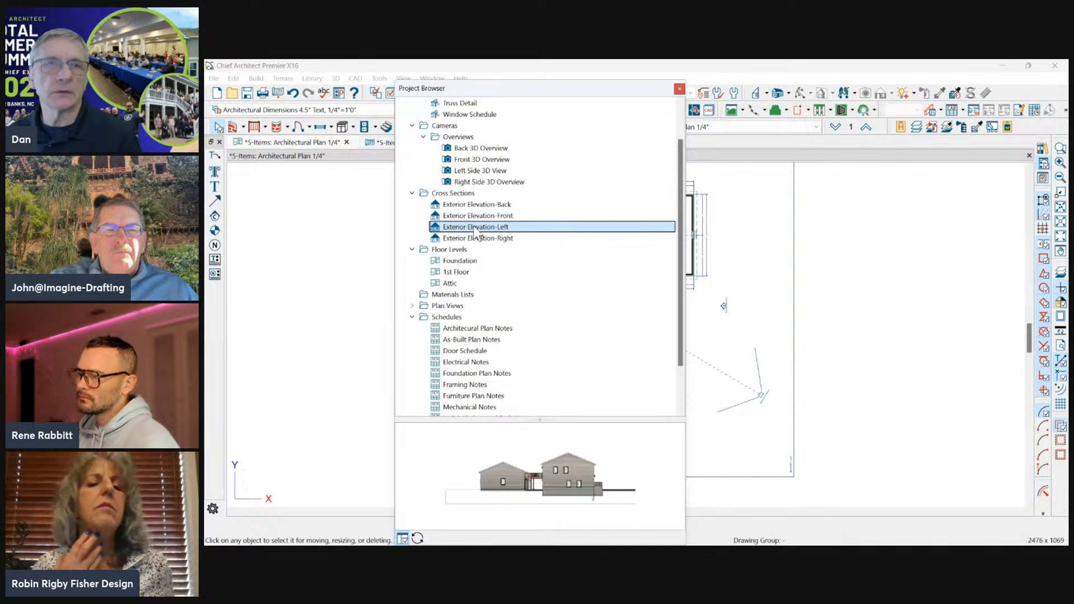
right_click(475, 227)
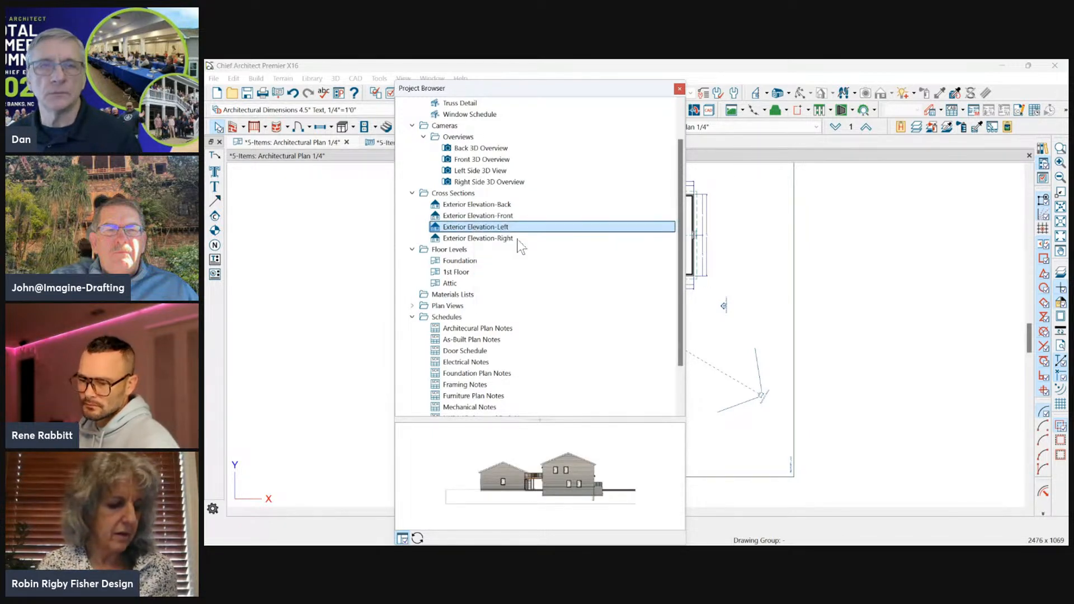
click(519, 245)
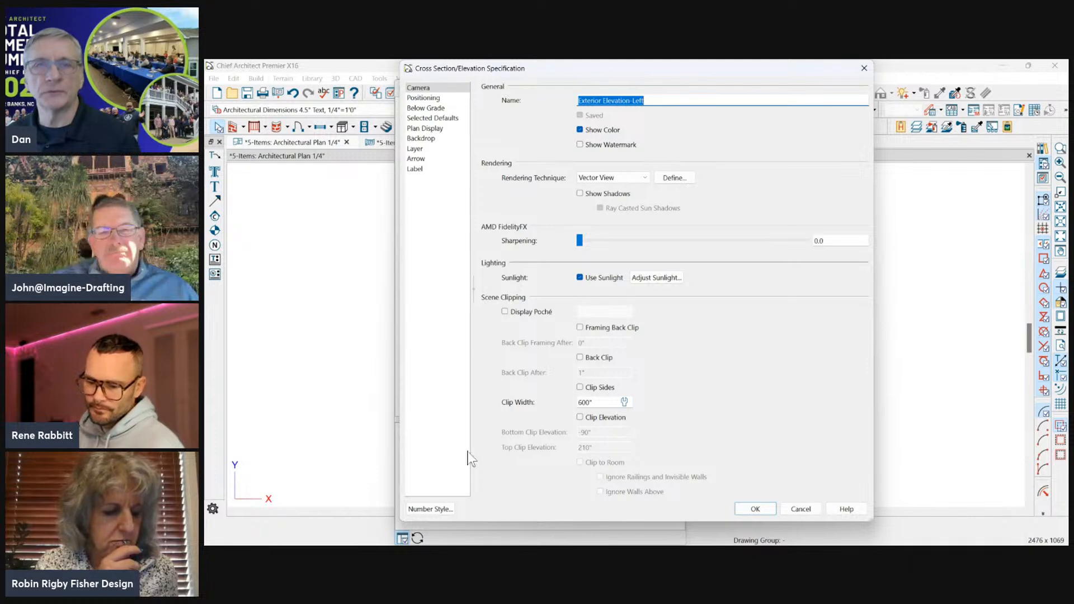
drag(663, 71, 636, 159)
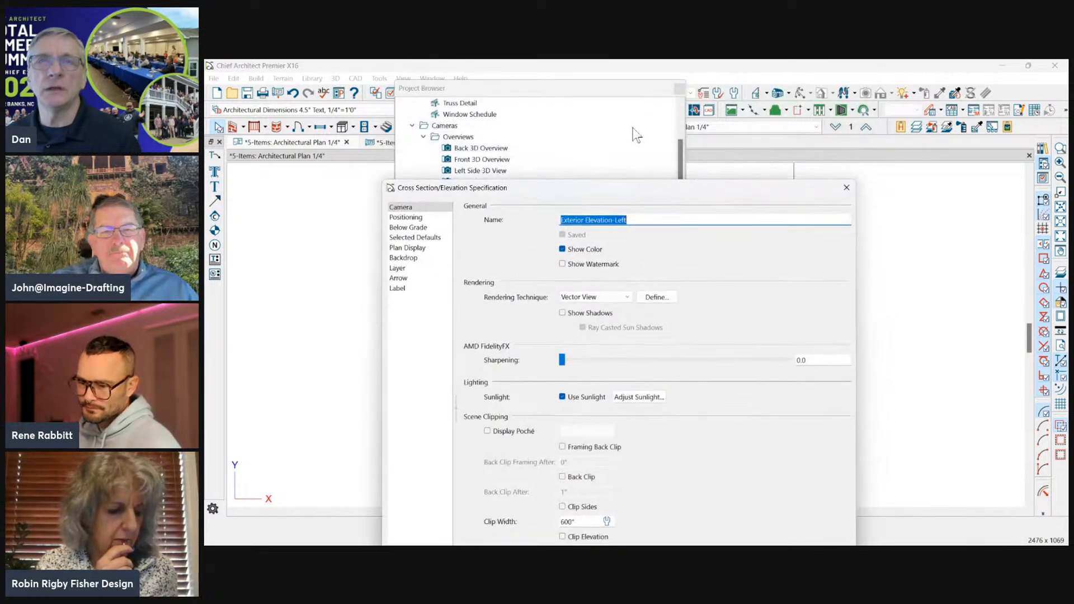
click(846, 188)
drag(598, 90, 470, 151)
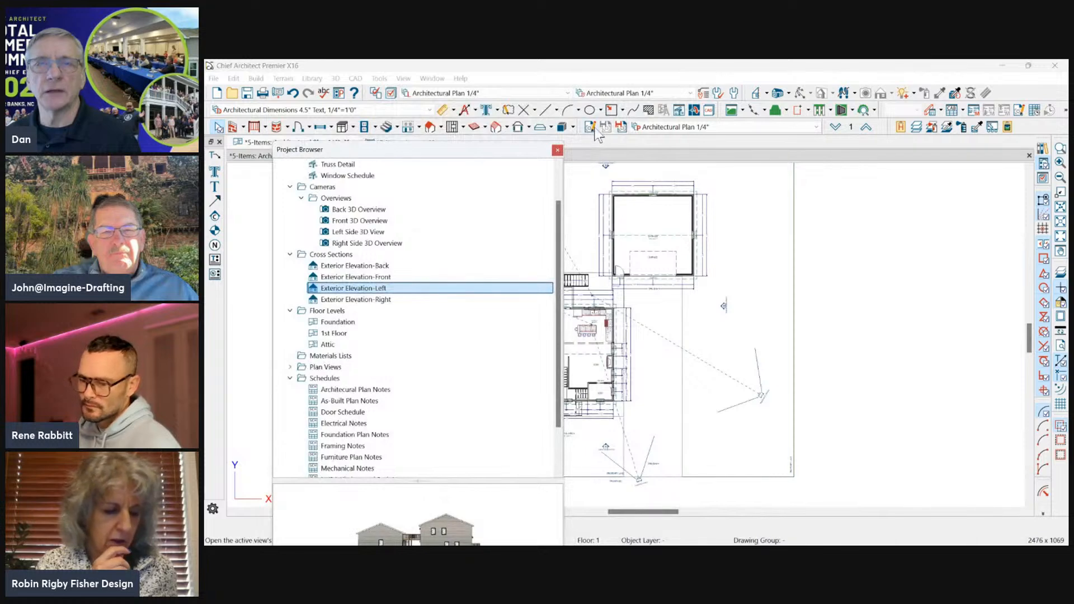
Set the rendering technique of the Exterior Elevation-Left view to Standard and apply its specification.
right_click(360, 290)
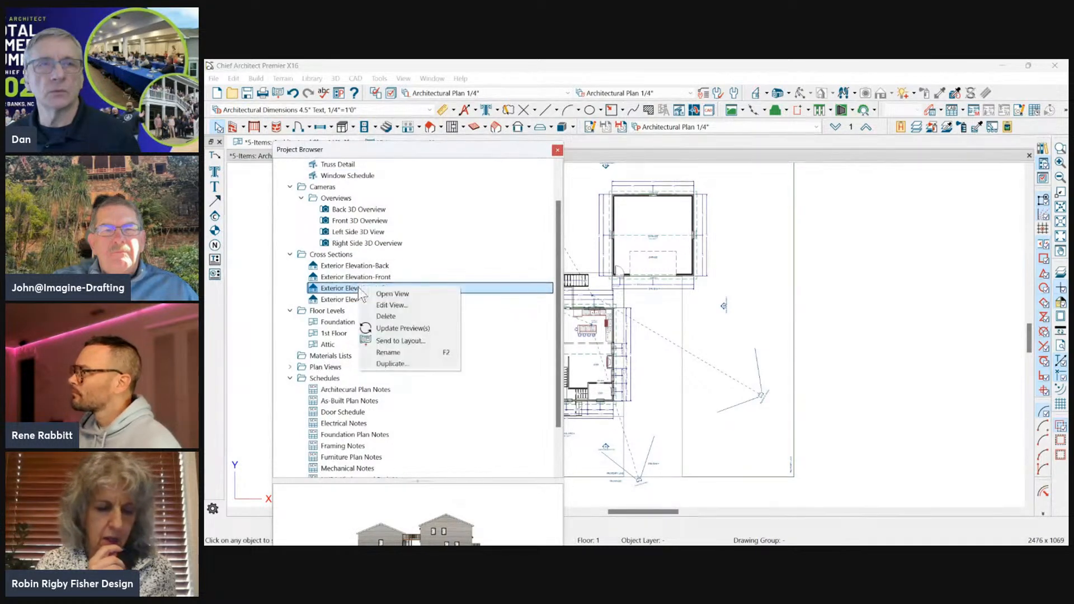
click(391, 304)
drag(615, 101, 603, 60)
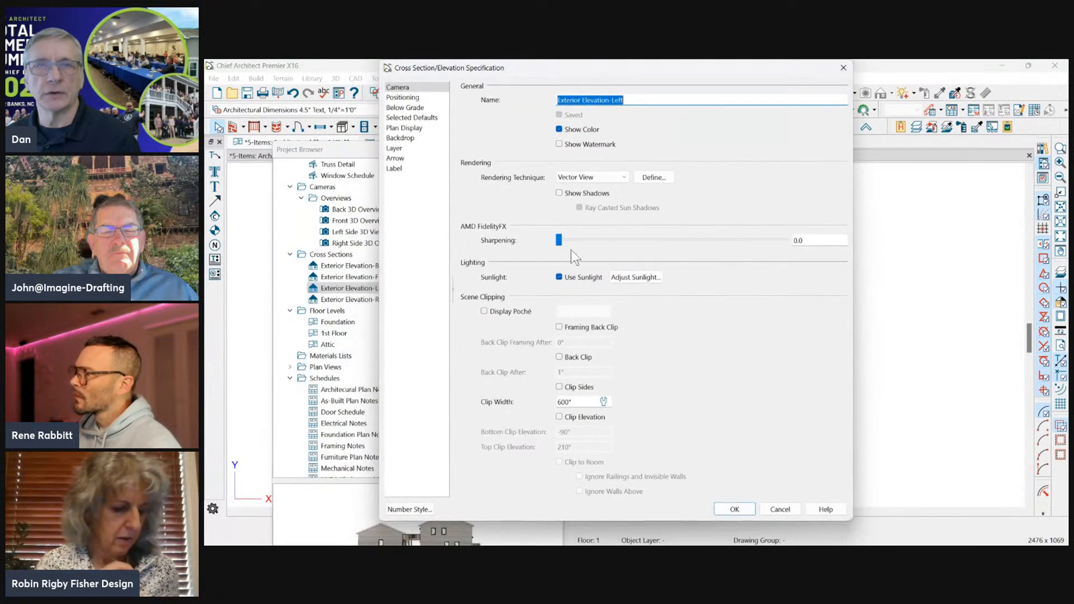
click(609, 177)
click(602, 189)
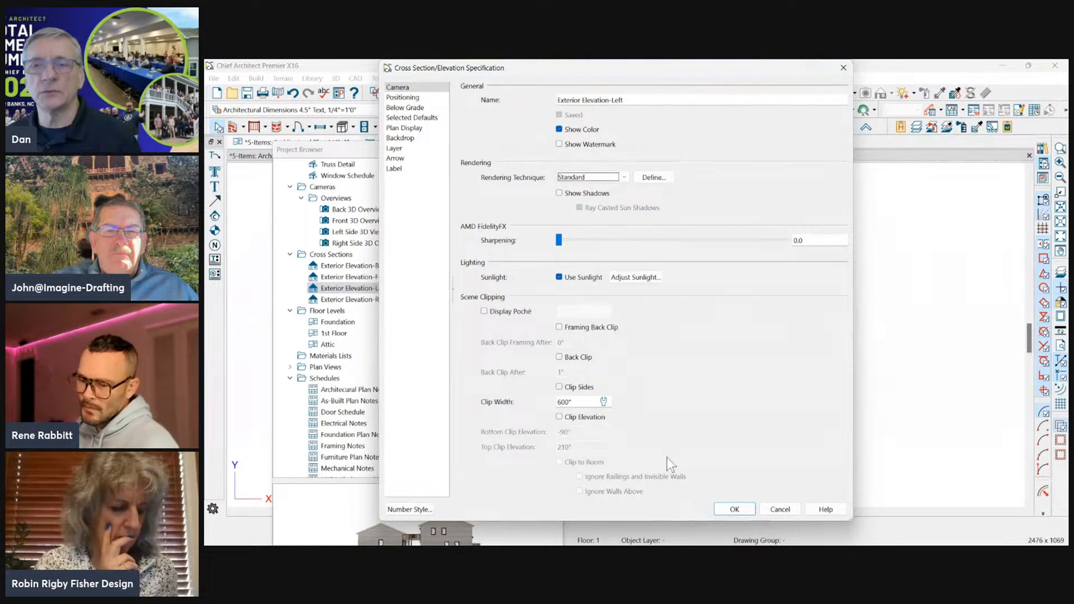
click(727, 509)
drag(455, 151, 657, 84)
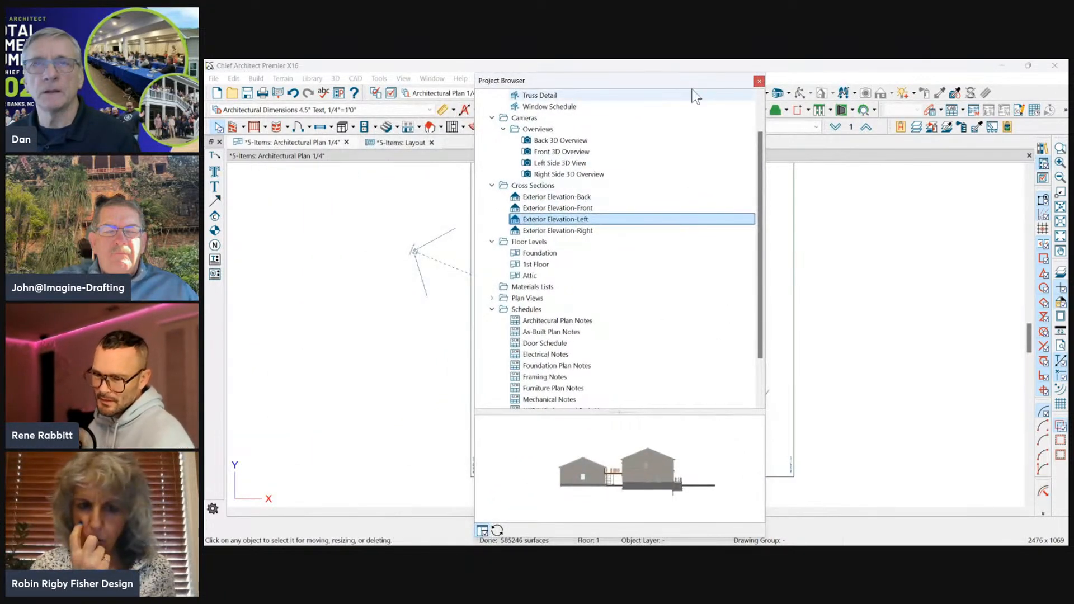
Select all four exterior elevations in the Project Browser and open their shared specification.
click(537, 207)
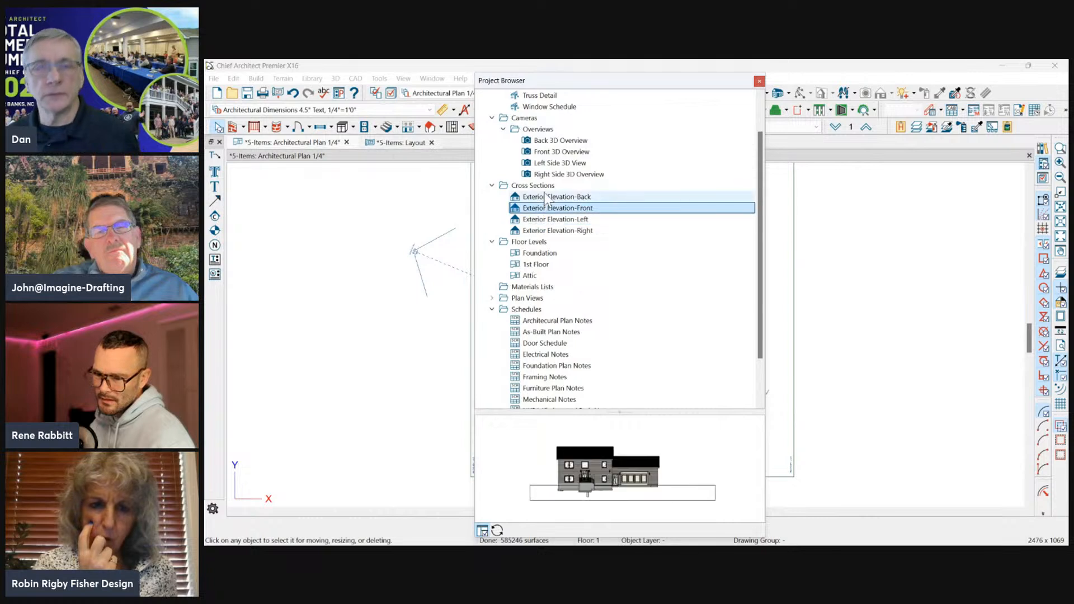
click(545, 195)
shift+click(553, 230)
right_click(553, 231)
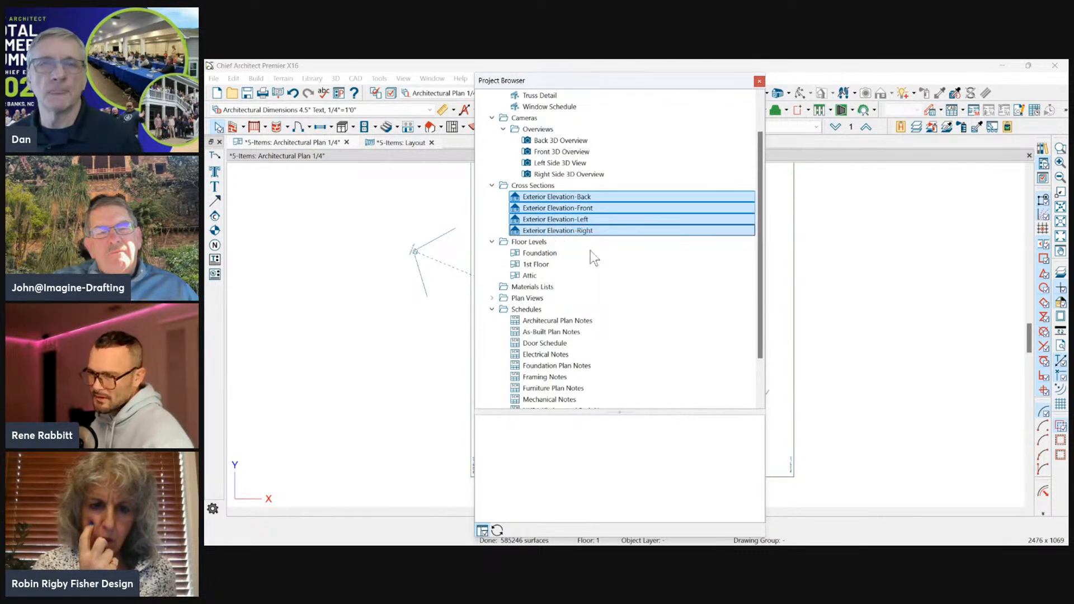
click(589, 250)
drag(576, 66, 539, 73)
Try the Standard rendering technique for all four elevations, reset it to No Change and cancel the shared specification.
click(582, 186)
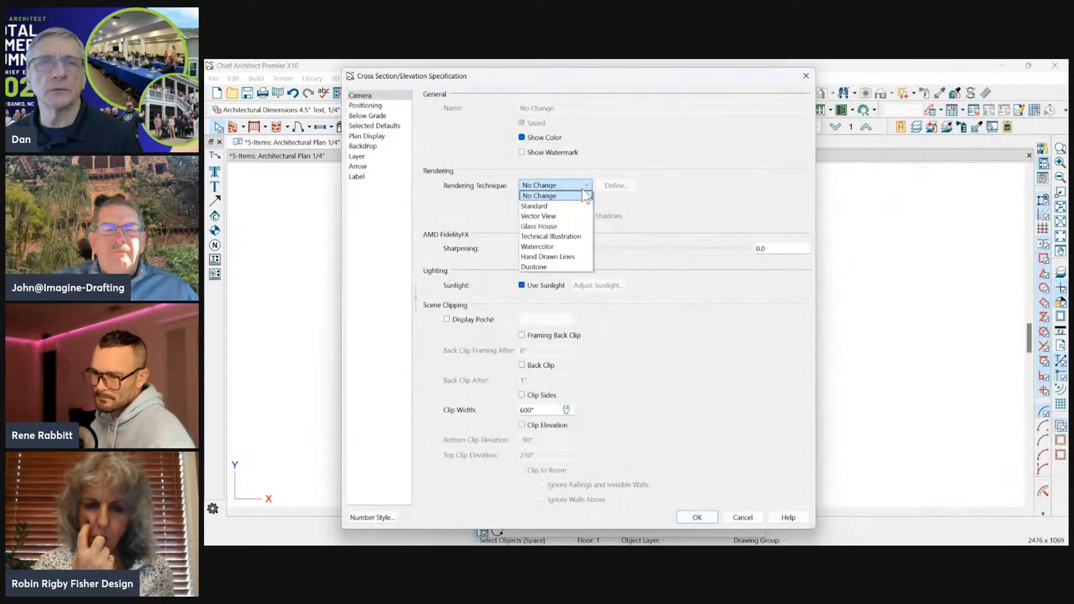
click(543, 206)
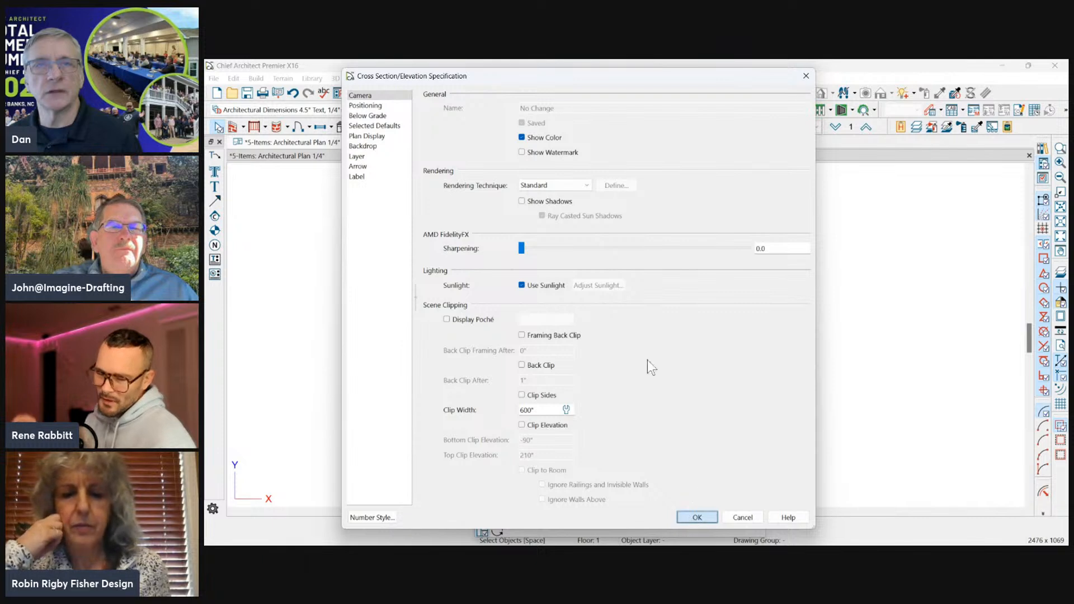
click(563, 186)
click(556, 197)
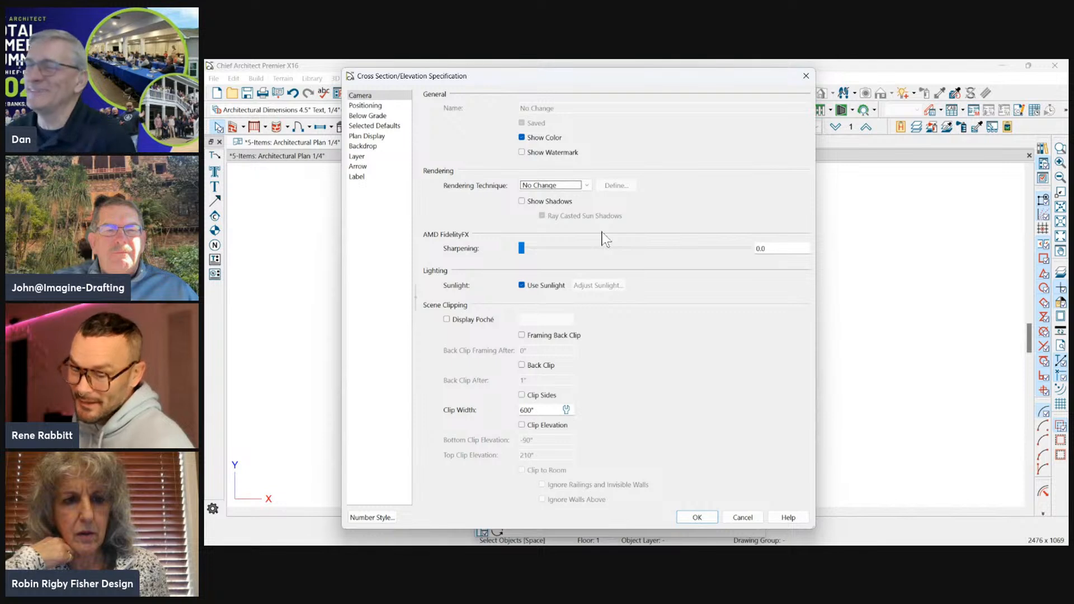
click(587, 184)
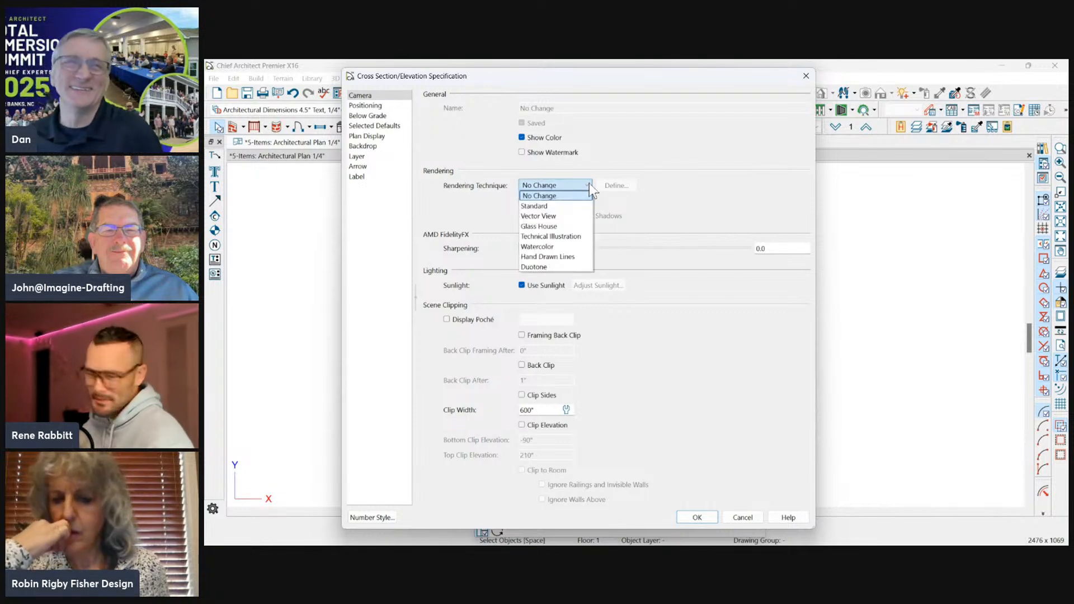
click(539, 207)
click(547, 186)
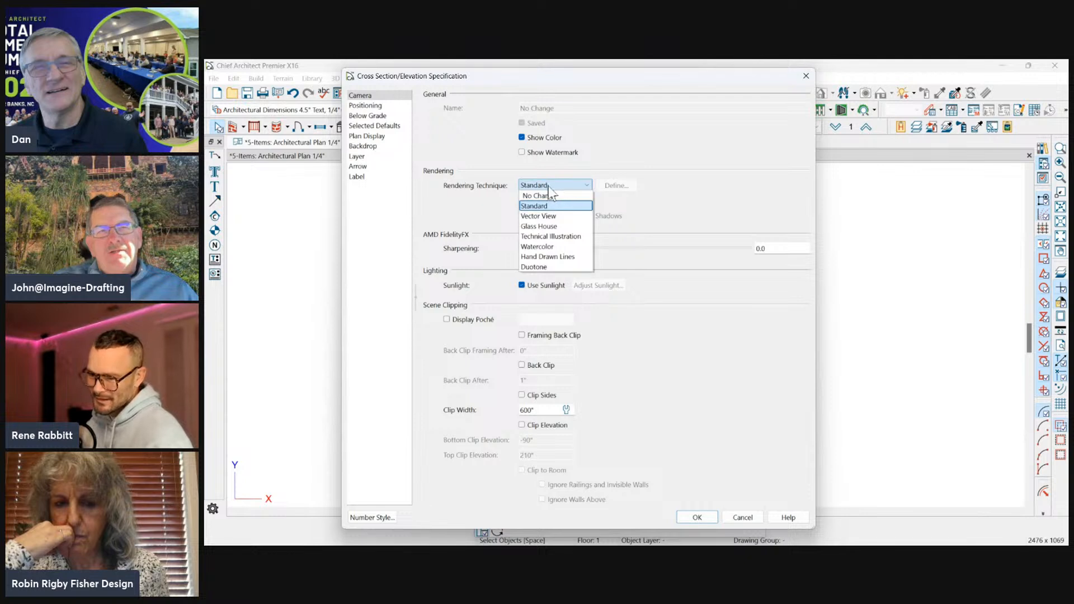
click(548, 194)
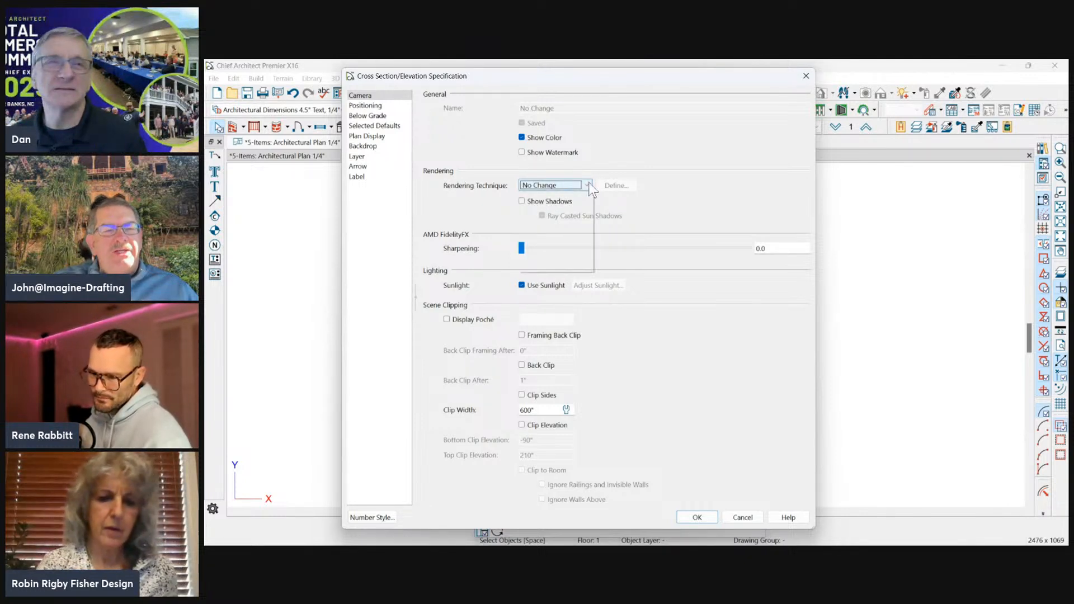
click(560, 187)
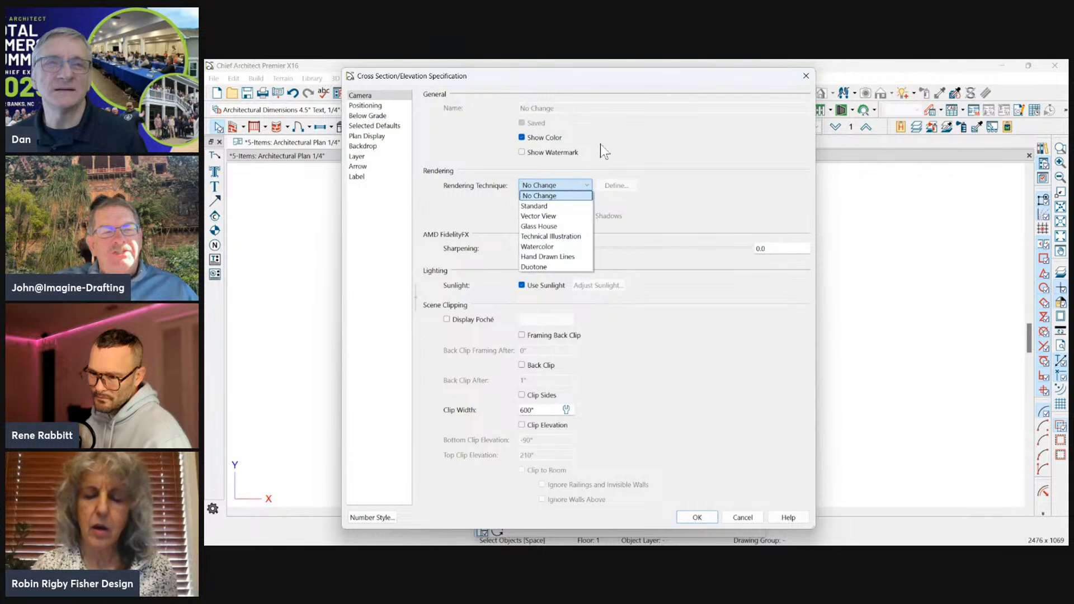
click(635, 129)
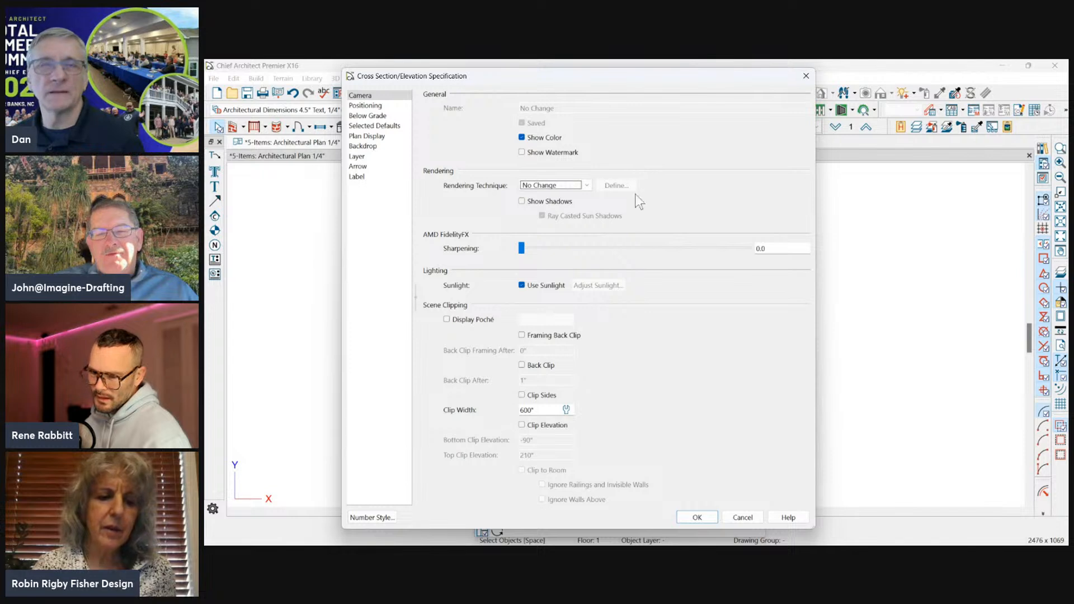
click(742, 517)
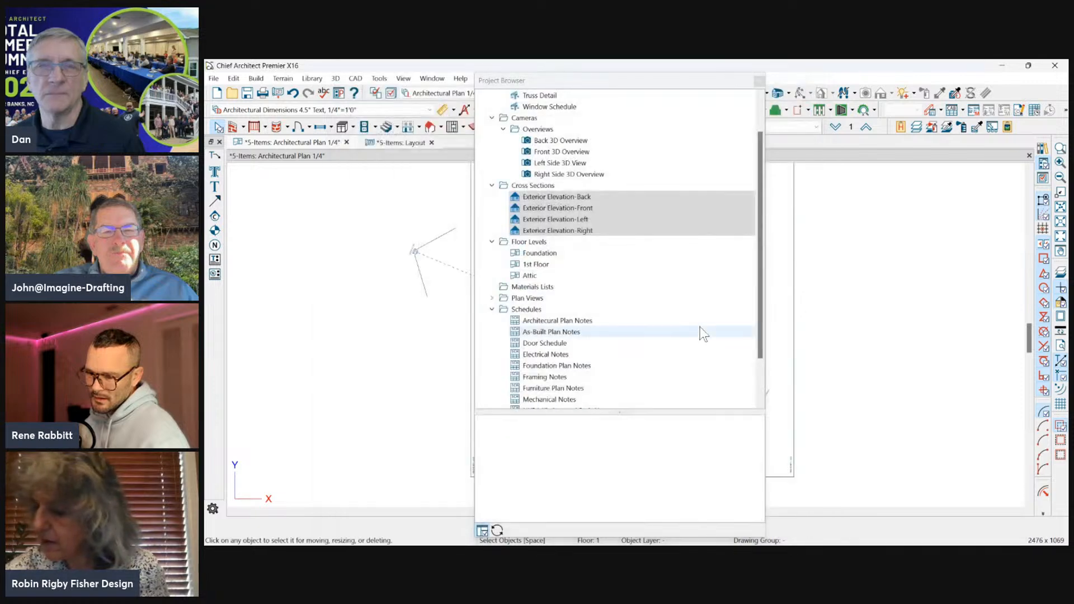
Open the specification of Exterior Elevation-Back alone, set its Clip Width to 400" and apply it.
right_click(584, 194)
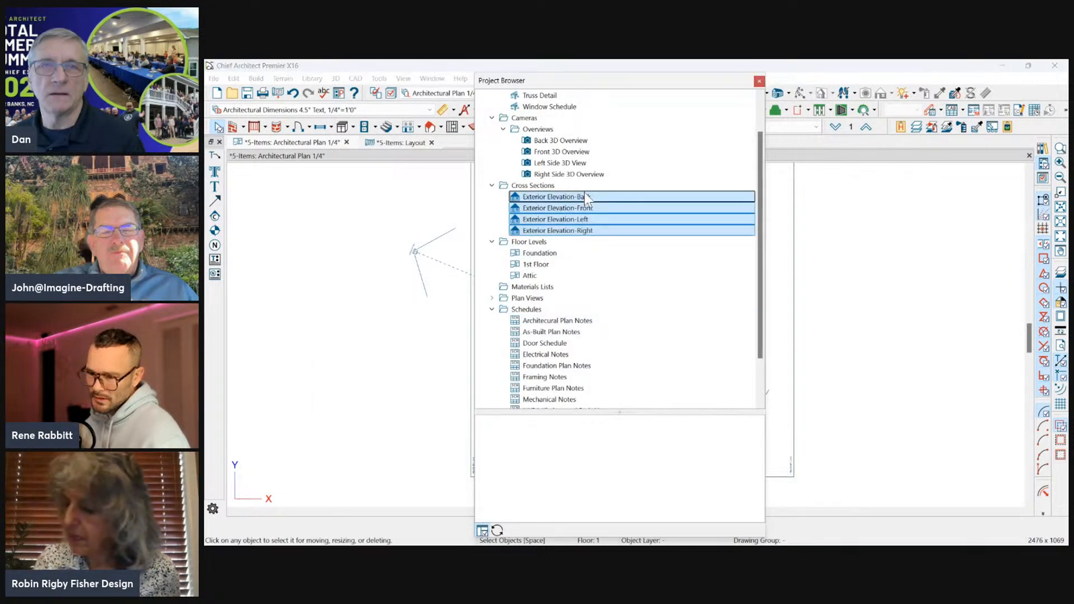
click(582, 197)
right_click(571, 200)
click(580, 213)
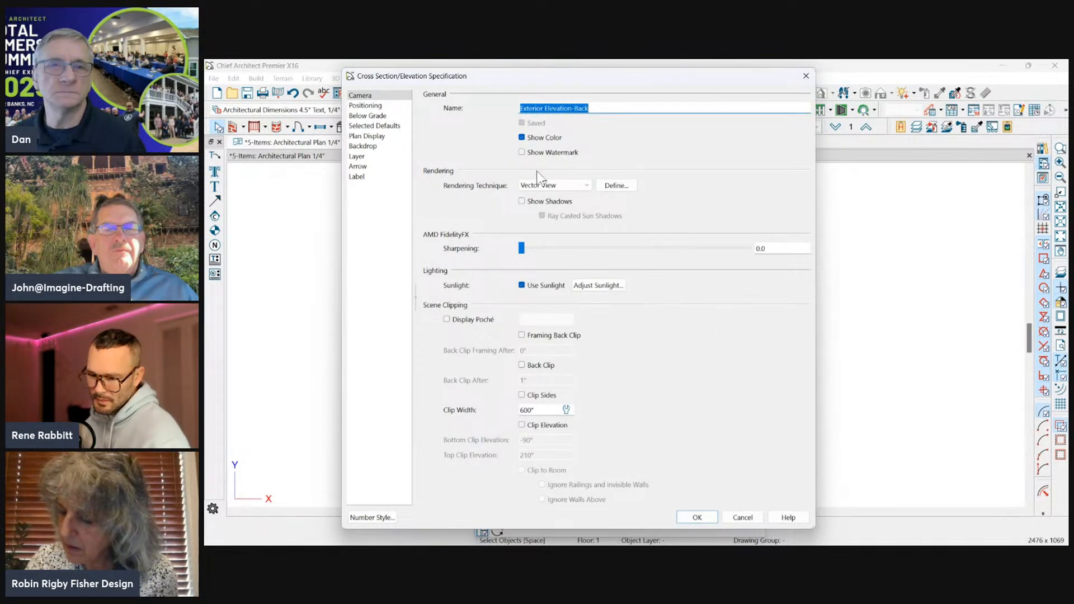
double_click(534, 410)
text(400)
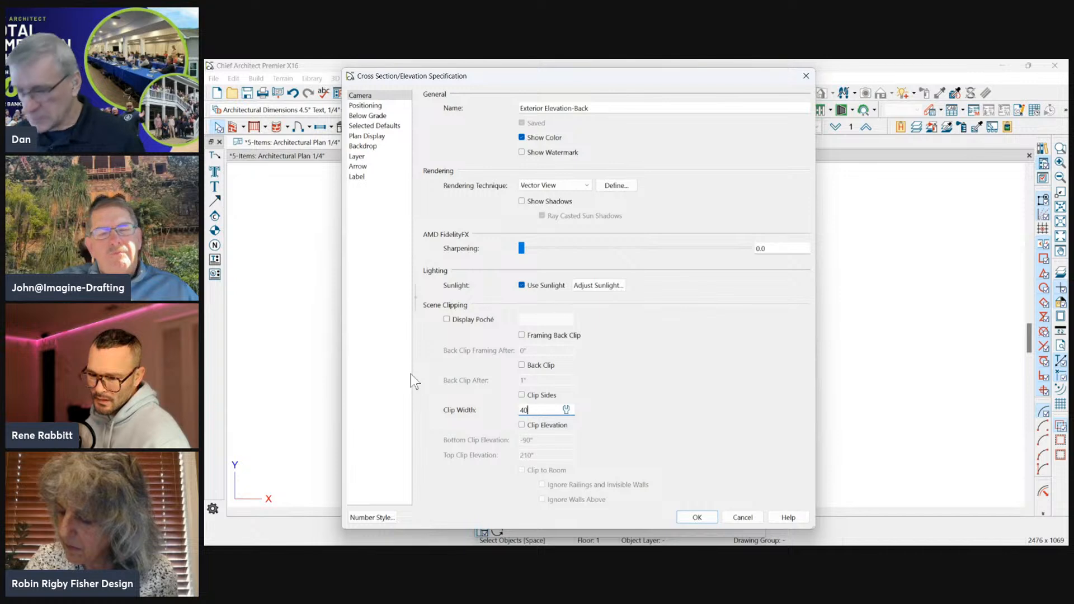
click(714, 518)
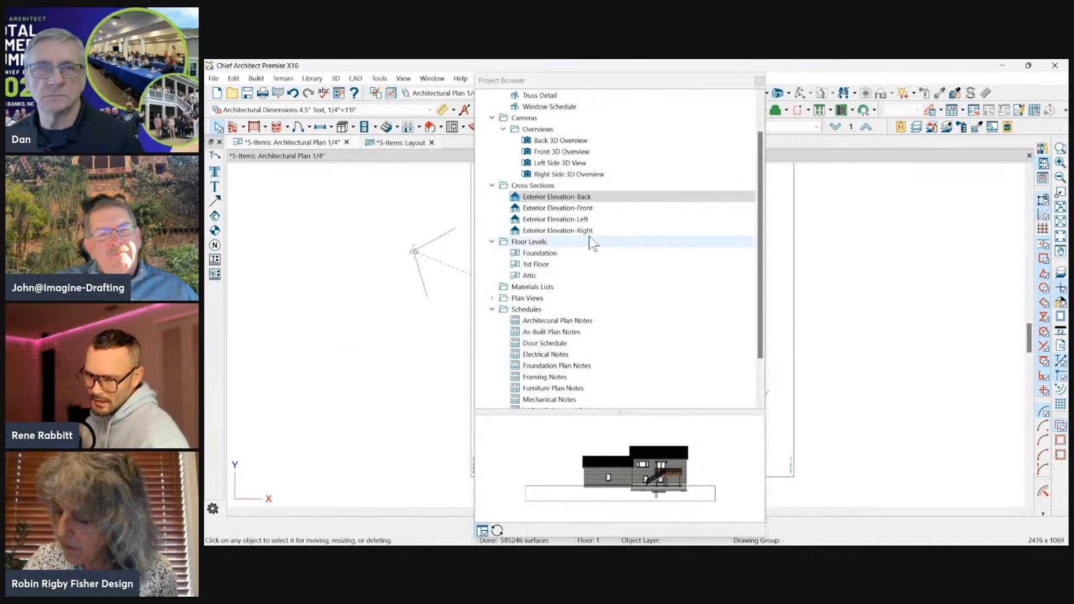
Select all four exterior elevations, open their shared specification and enter a Clip Width of 800".
shift+click(563, 229)
right_click(564, 229)
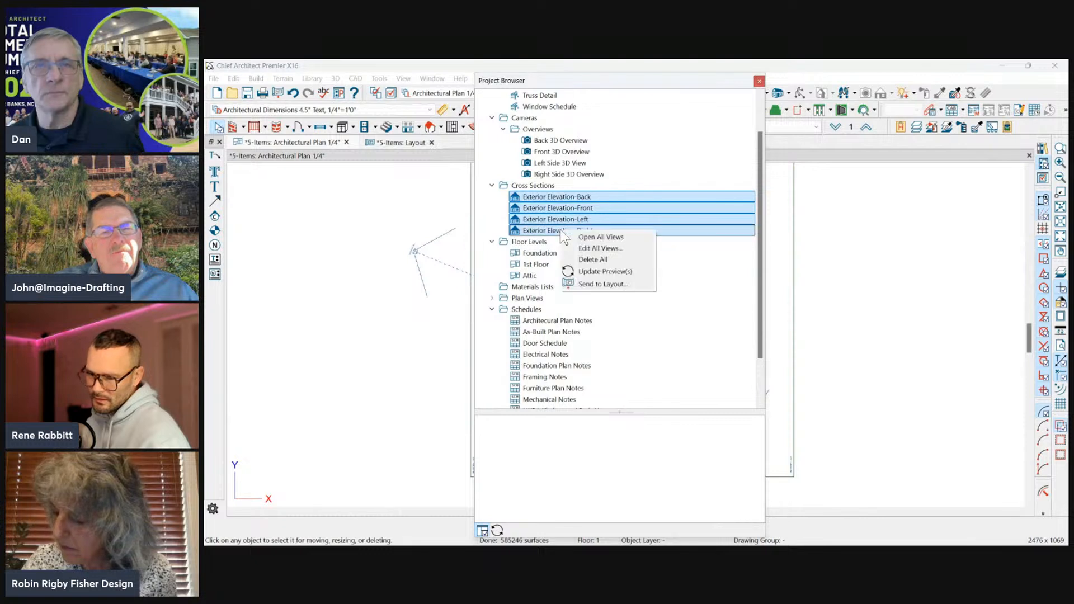
click(592, 251)
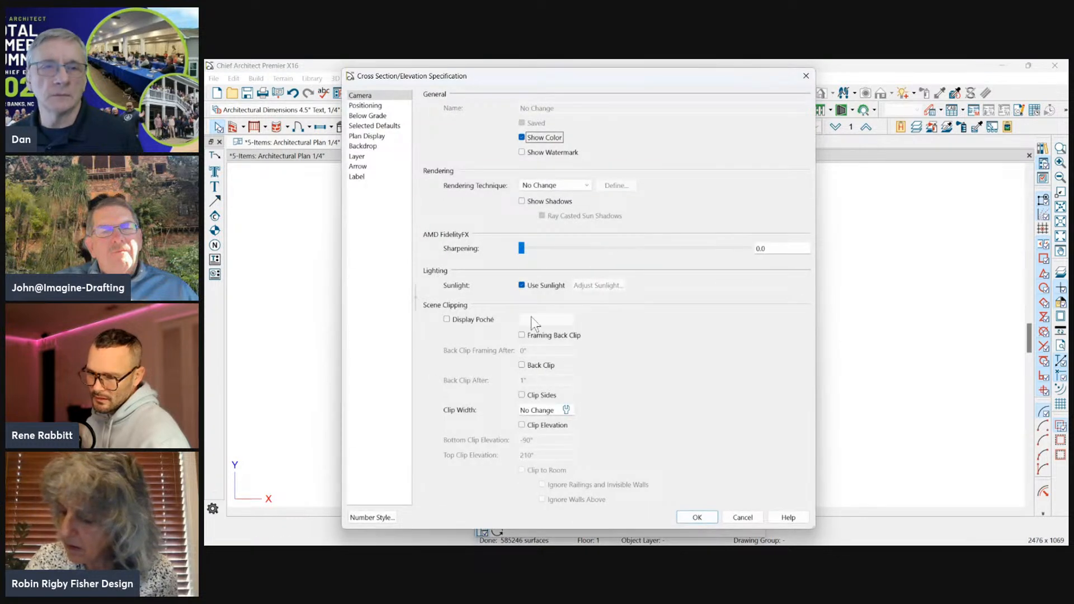
key(ctrl+a)
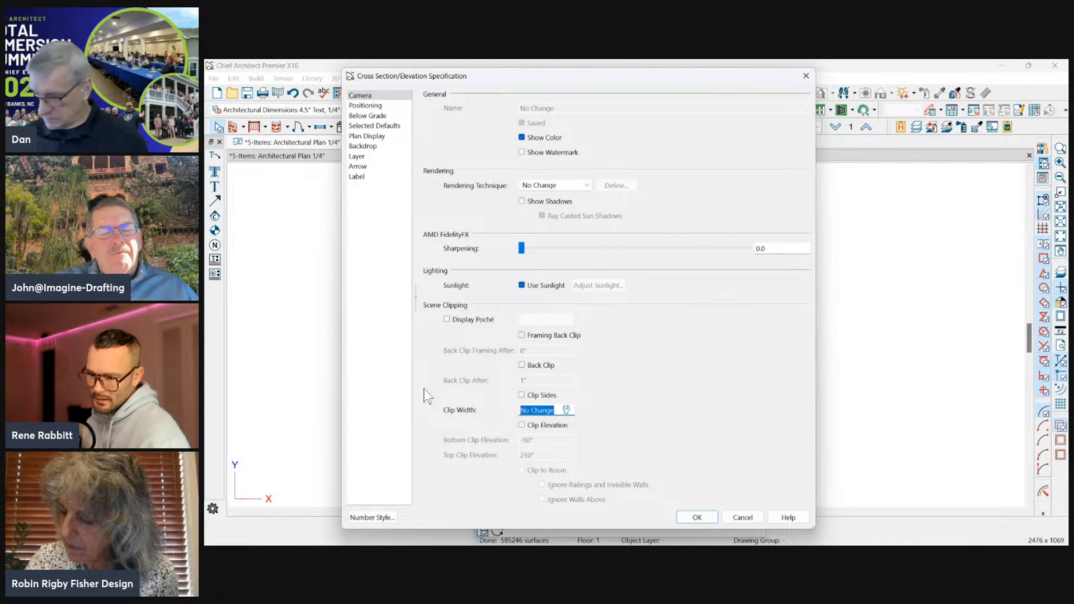
text(800)
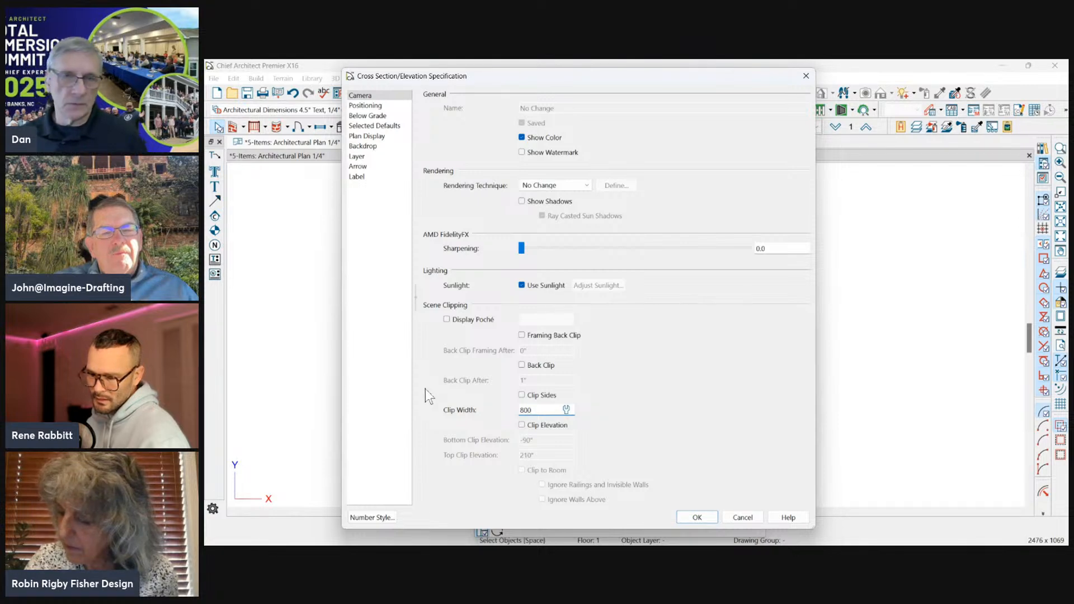
key(shift+Tab)
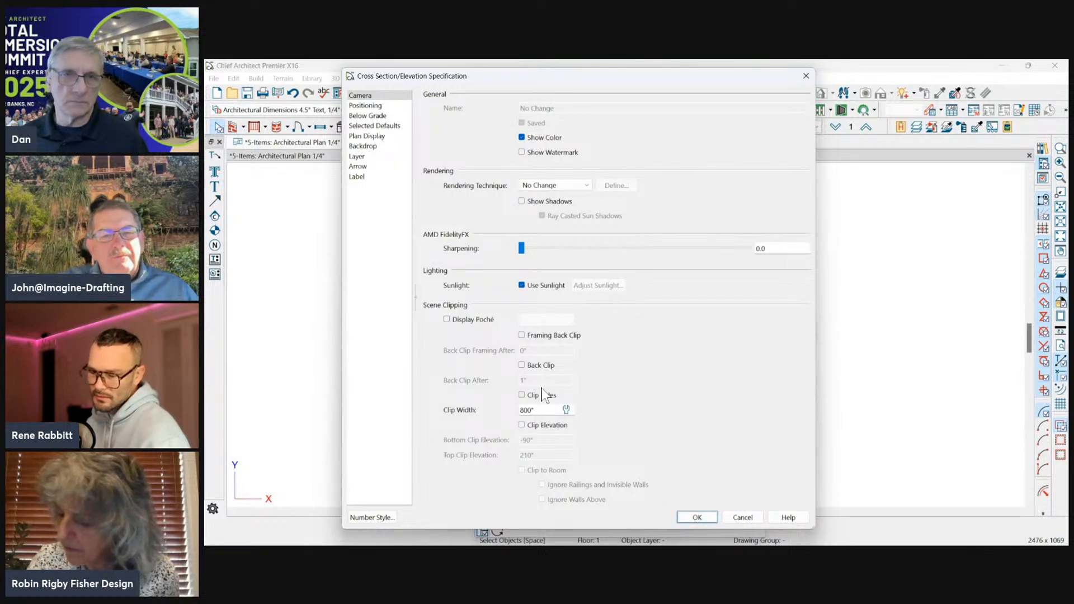
Move the specification dialog off the Project Browser, restore the Clip Width to No Change by entering "n" and cancel the edit.
drag(654, 78, 616, 79)
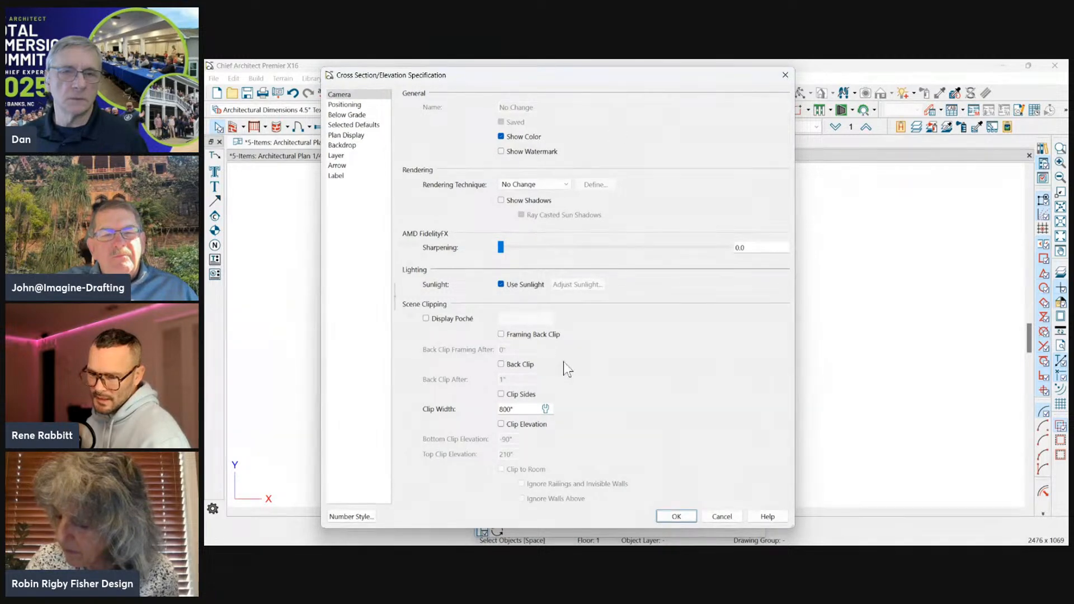
drag(604, 79, 854, 79)
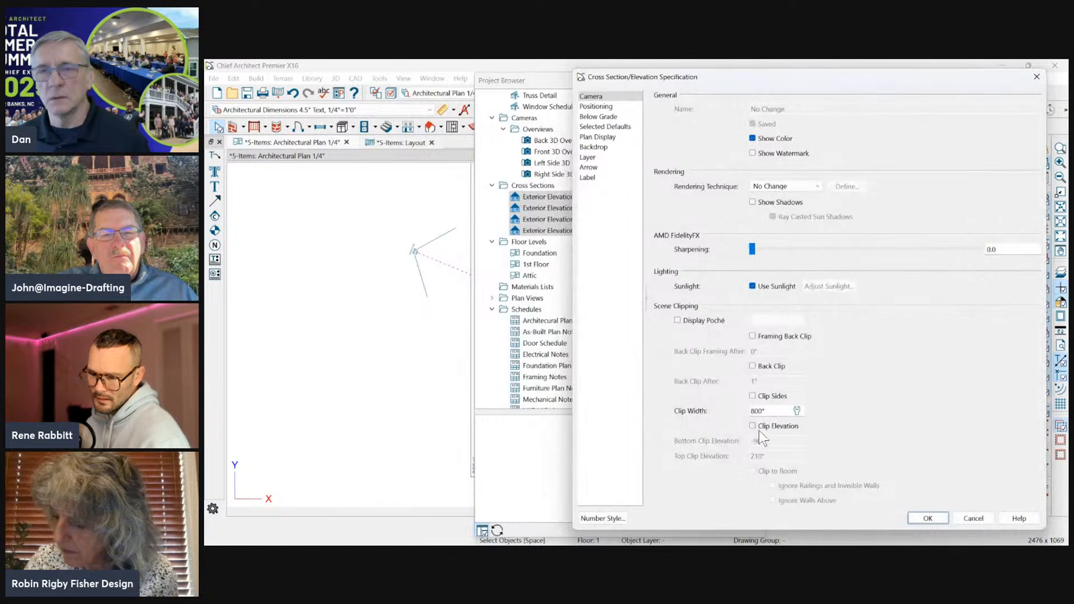
text(n)
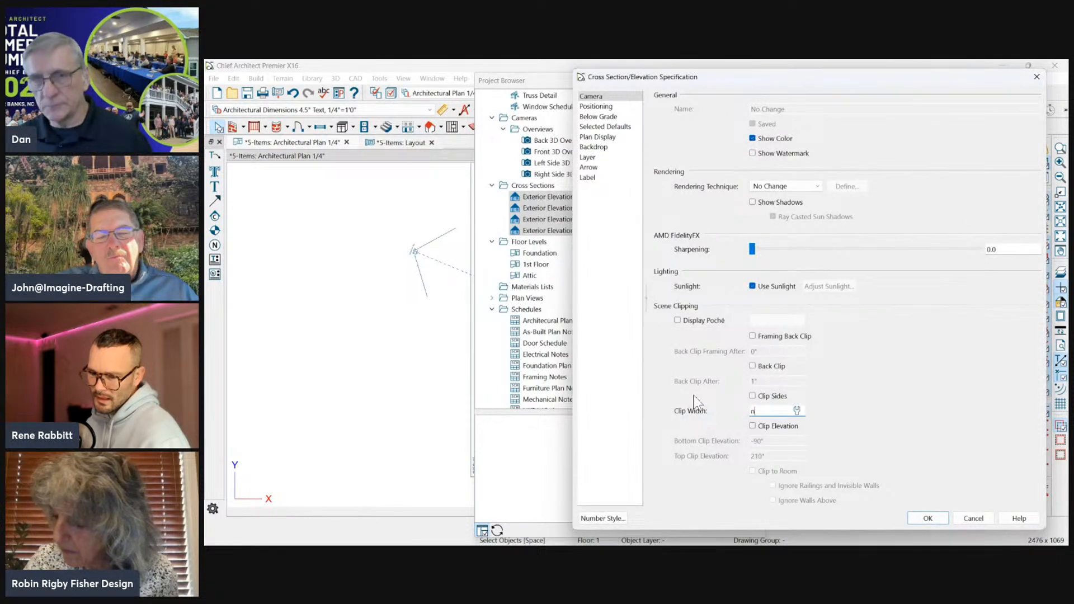
key(Tab)
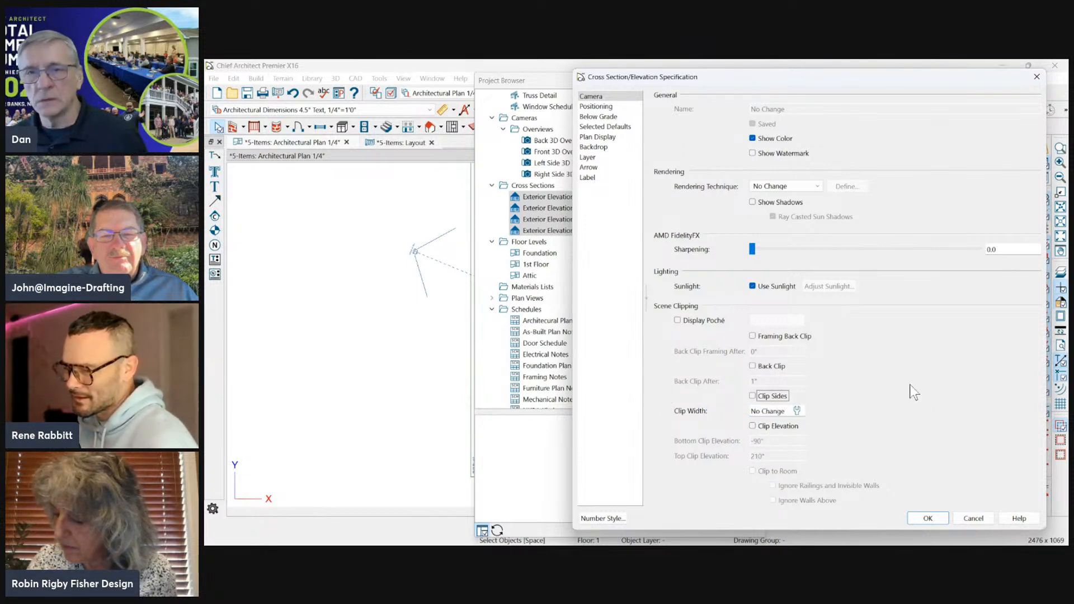
click(786, 411)
drag(789, 412, 656, 410)
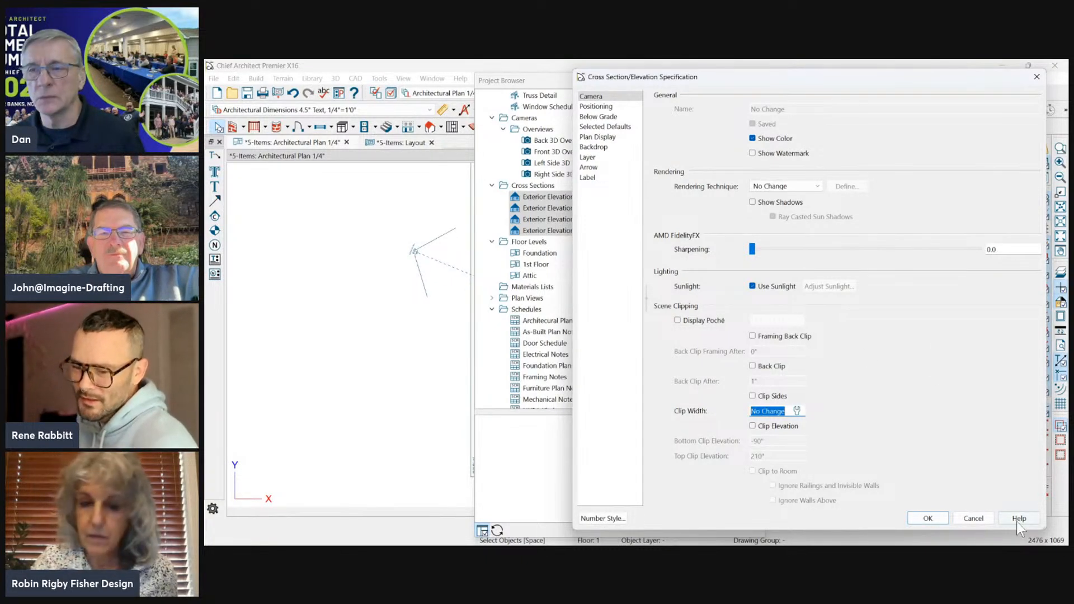
click(986, 520)
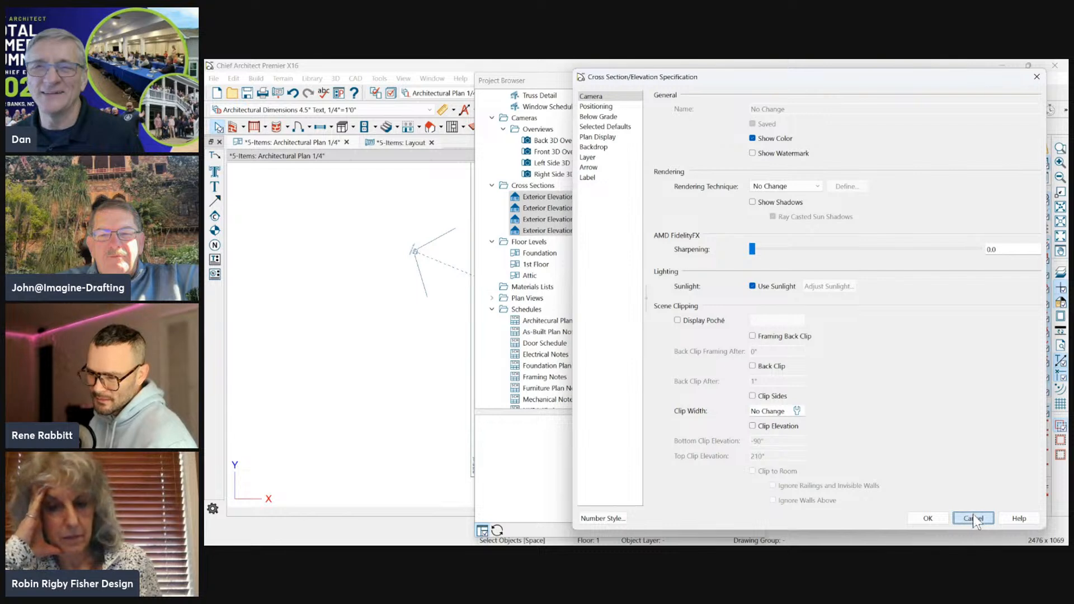
click(973, 519)
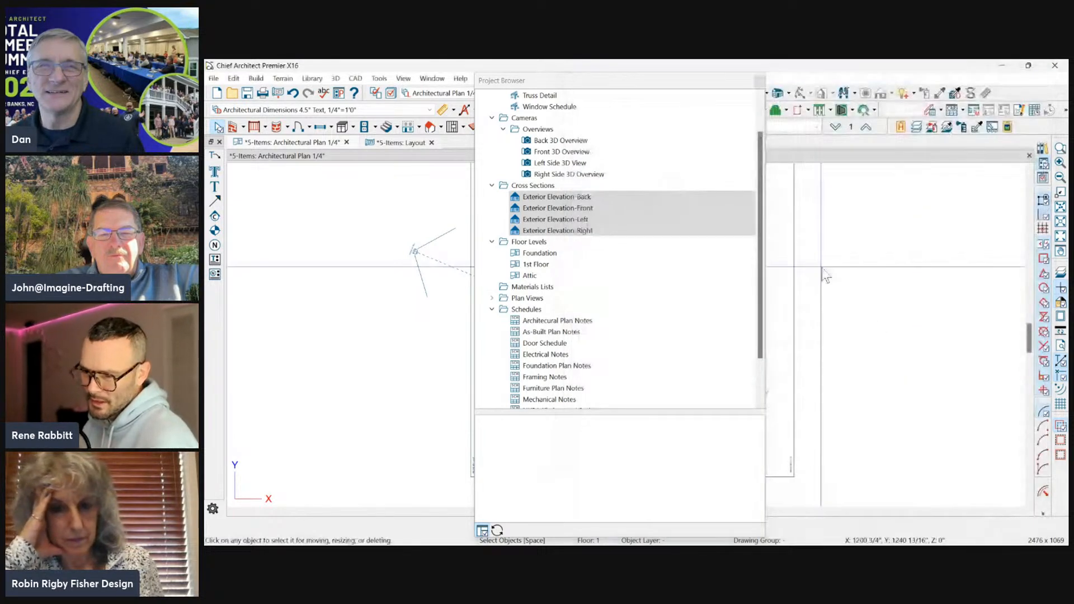
Preview the 1st Floor and Exterior Elevation-Right views, and select the Cross Sections folder in the Project Browser.
click(701, 268)
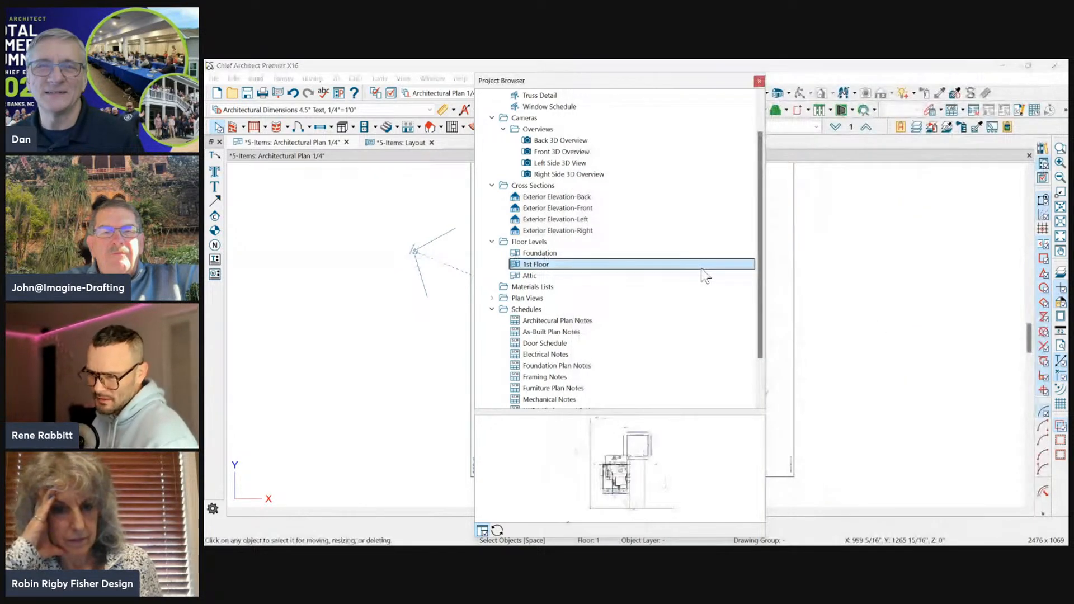
click(576, 231)
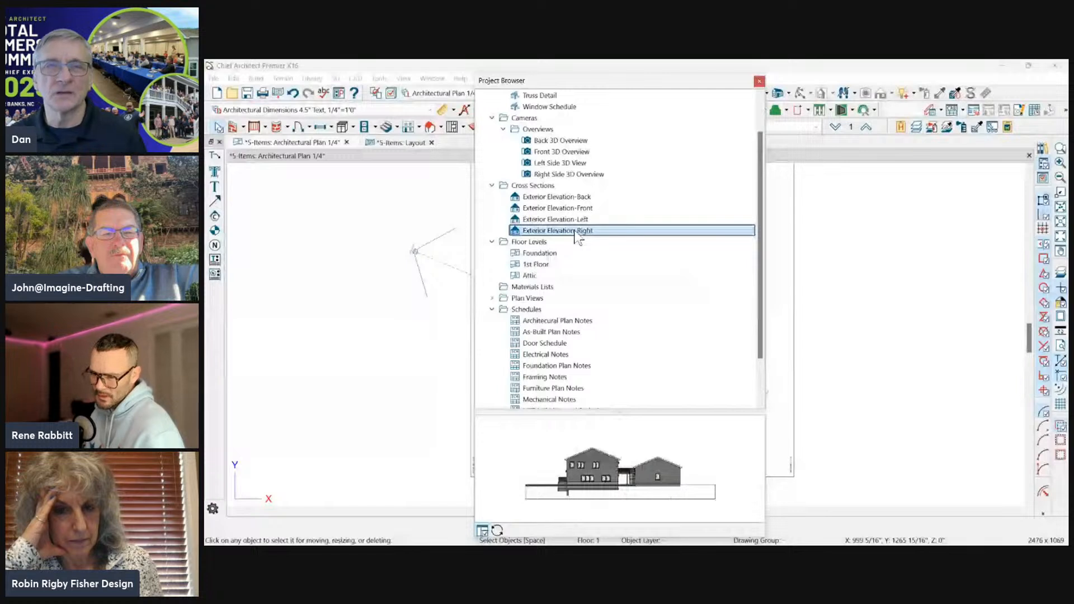
click(540, 187)
scroll(540, 192, up, 2)
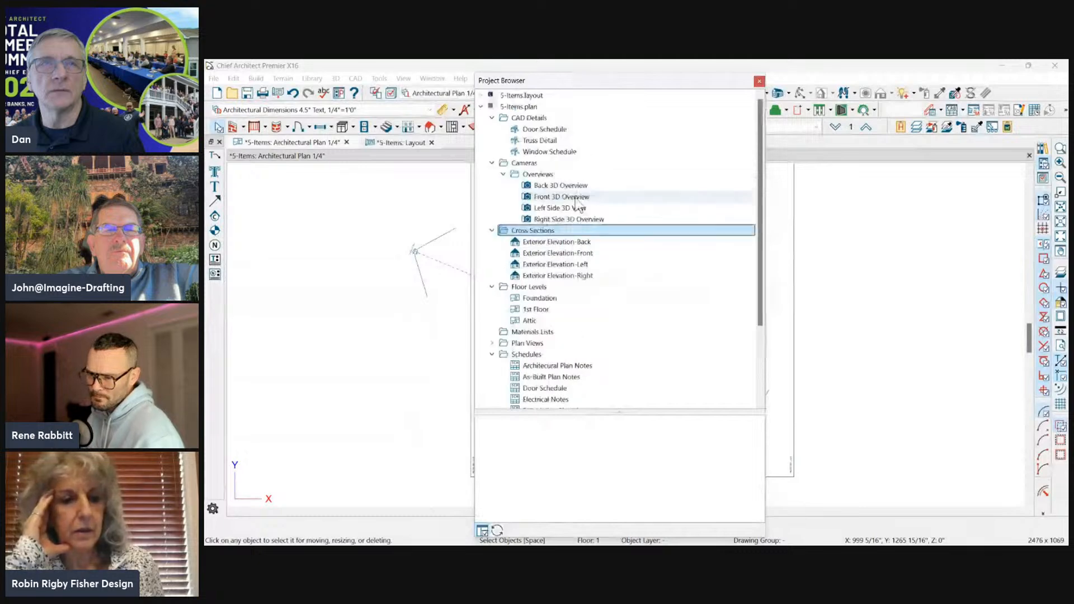
Dock the Project Browser beside the plan and undock it again, twice, leaving it floating.
double_click(522, 80)
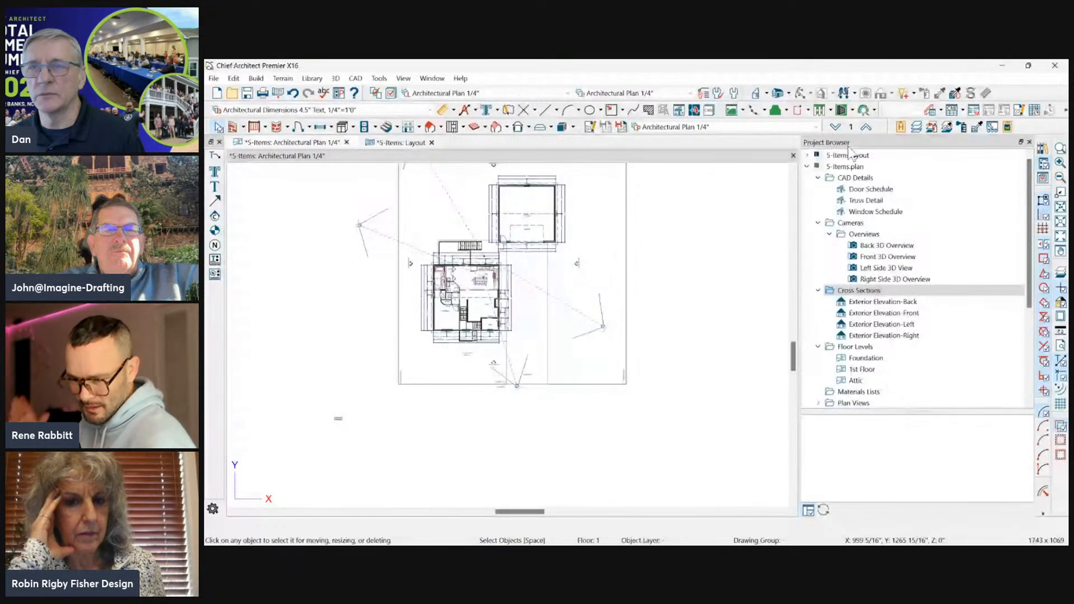
double_click(848, 144)
double_click(524, 81)
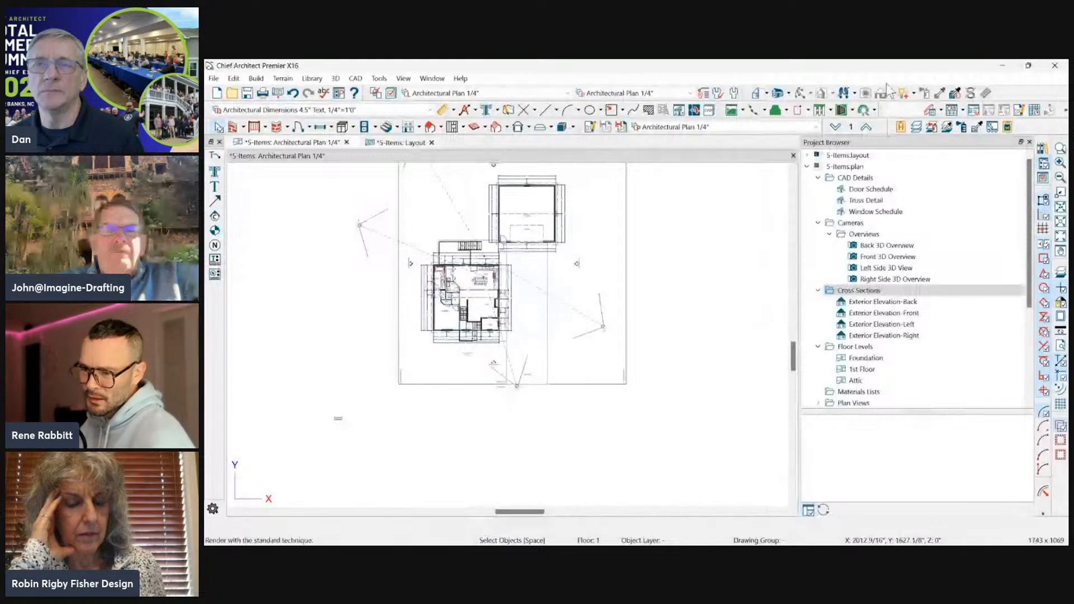
double_click(848, 143)
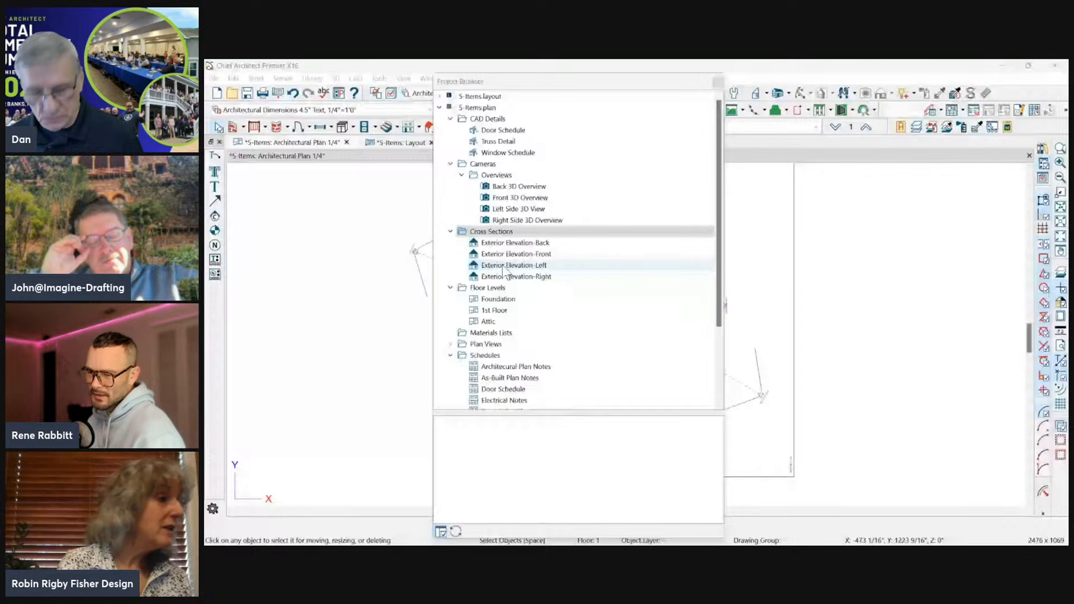
Preview the Door Schedule CAD detail, snap the Project Browser to half the screen and return it to a floating window over the plan.
click(503, 234)
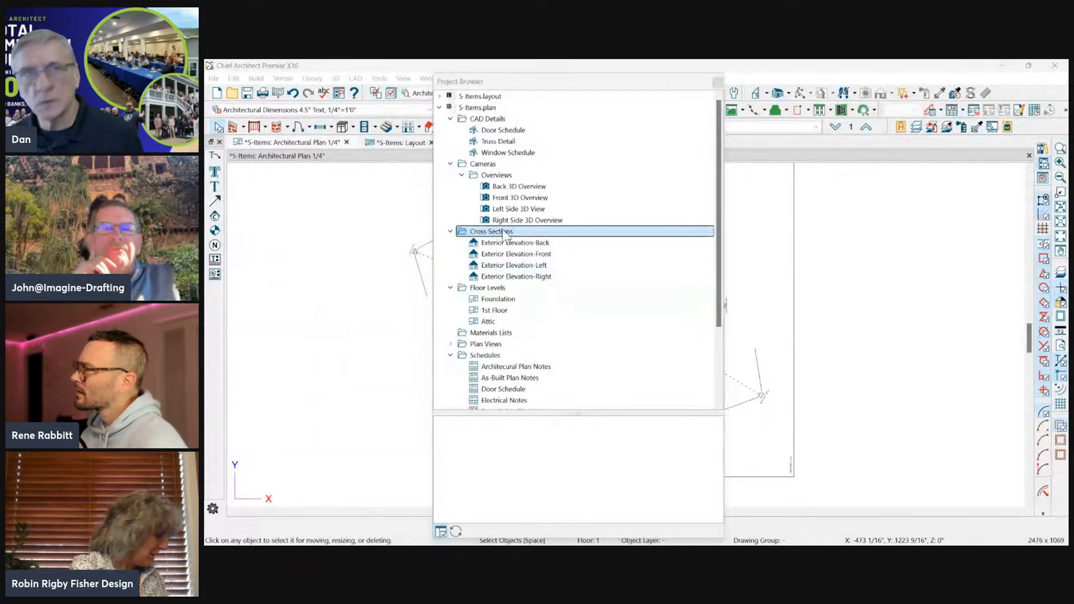
click(525, 132)
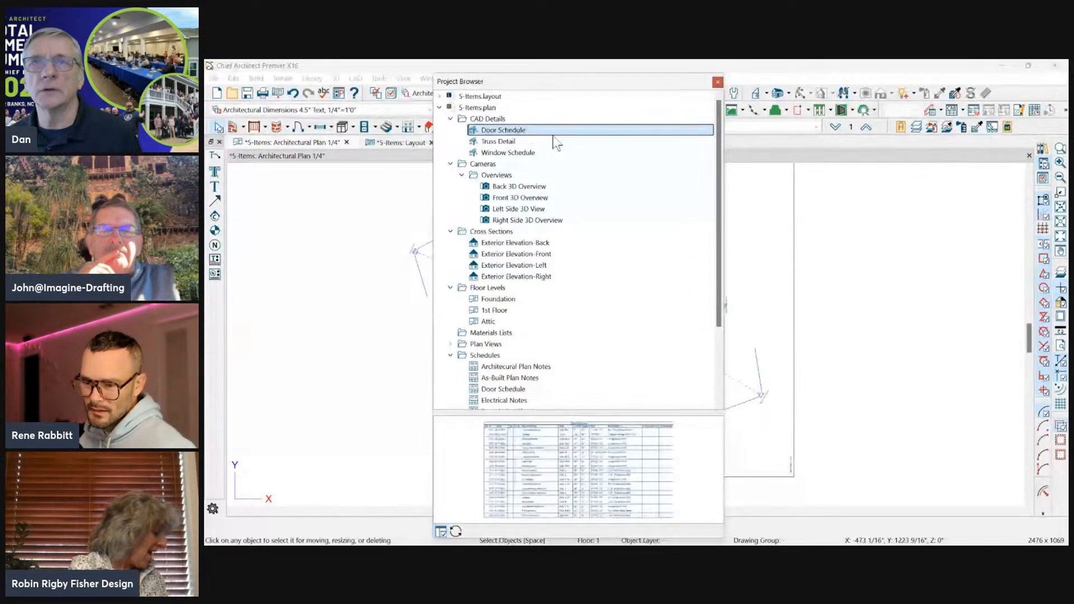
key(super+Right)
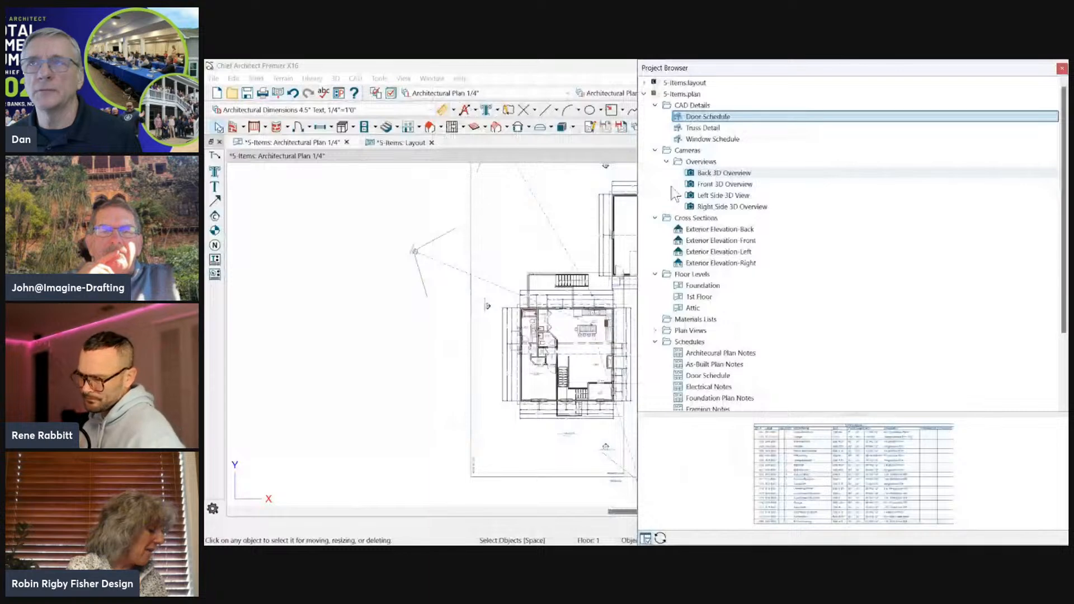
drag(748, 68, 582, 90)
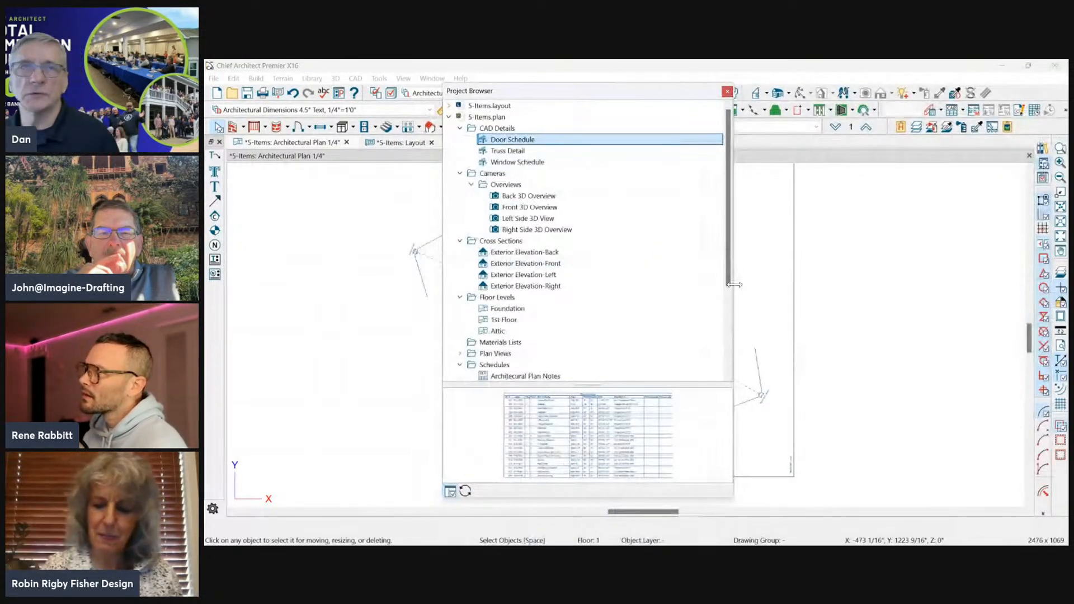
Close the Project Browser, switch to the presentation and advance it to the Copying Dimensions slide.
drag(571, 96, 677, 109)
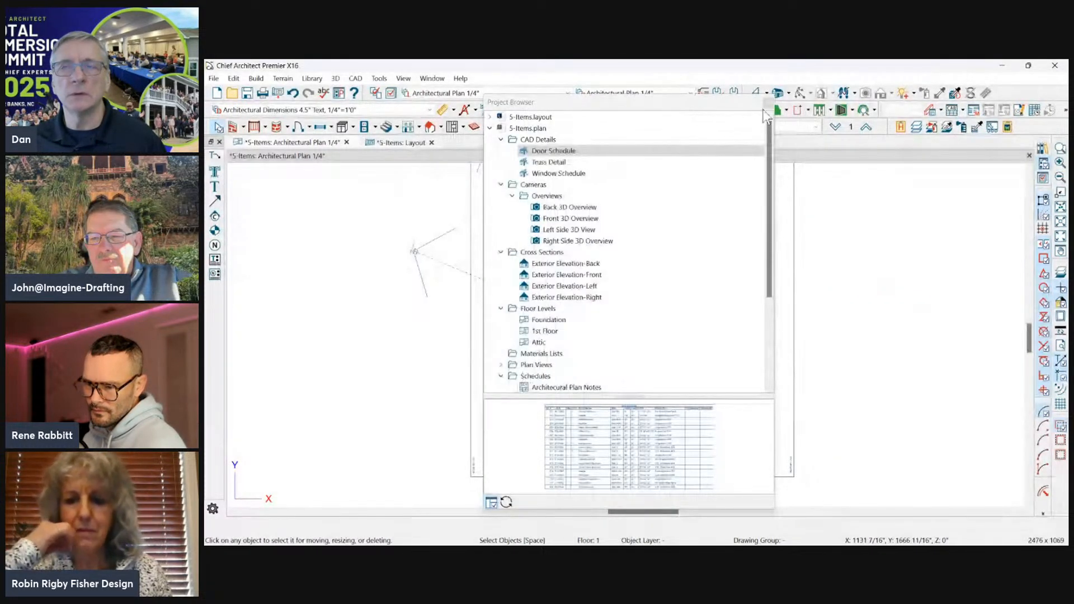
click(766, 104)
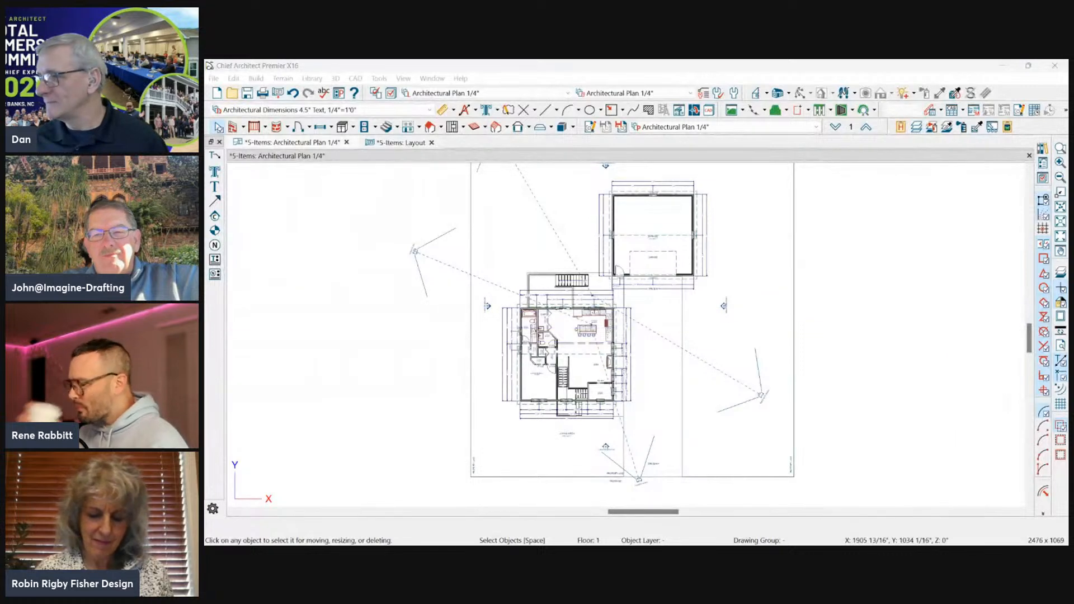
key(alt+Tab)
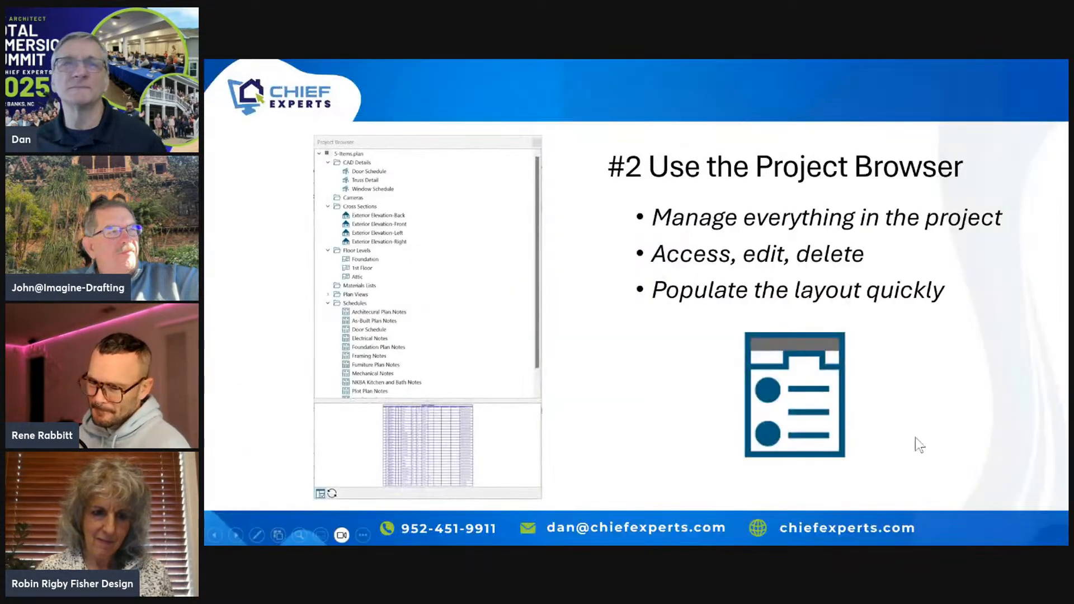
click(1023, 467)
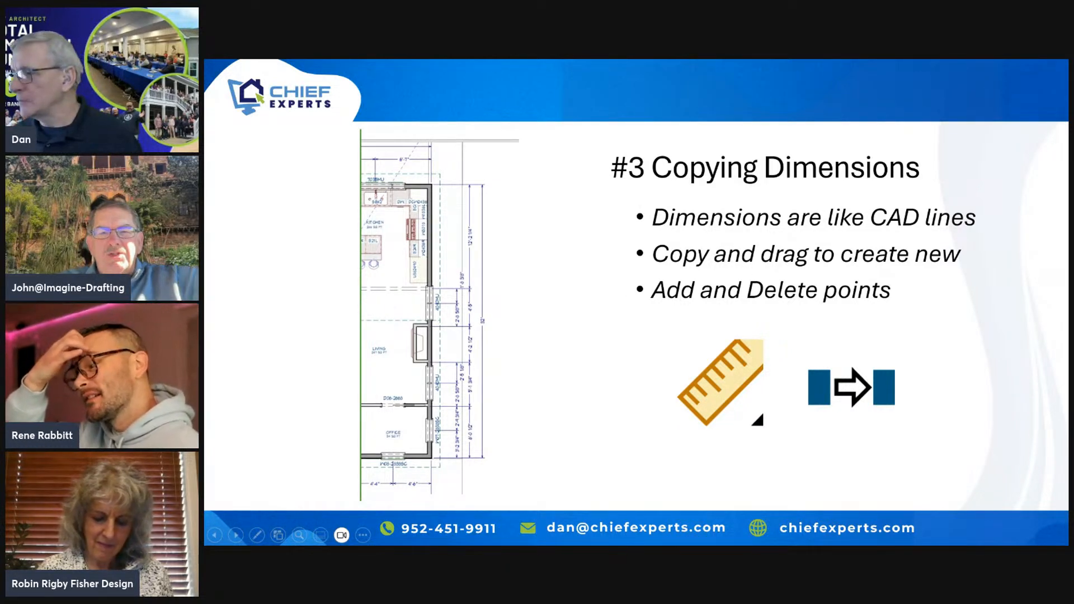
Switch back to Chief Architect and inspect the automatic dimension tools and the segmented dimension string beside the house's right wall.
key(alt+Tab)
scroll(653, 270, up, 6)
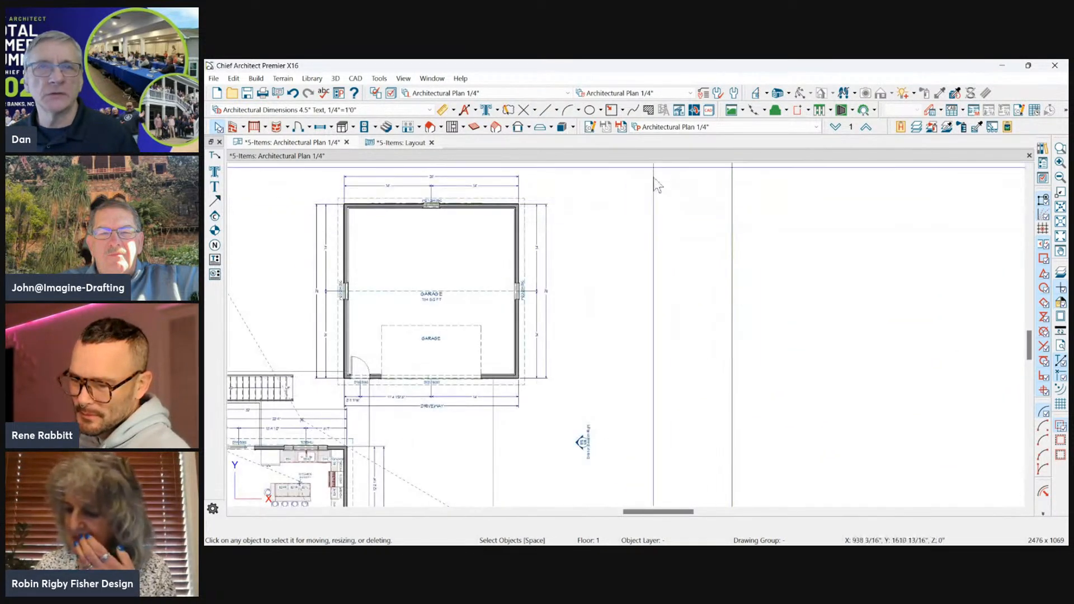
scroll(711, 226, down, 3)
scroll(515, 383, up, 8)
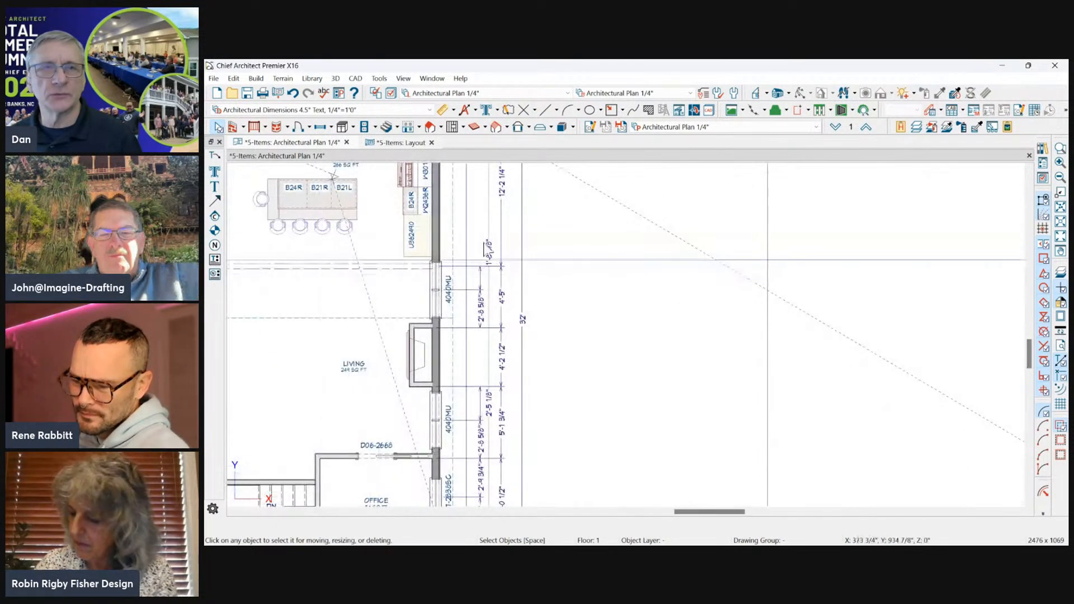
click(475, 111)
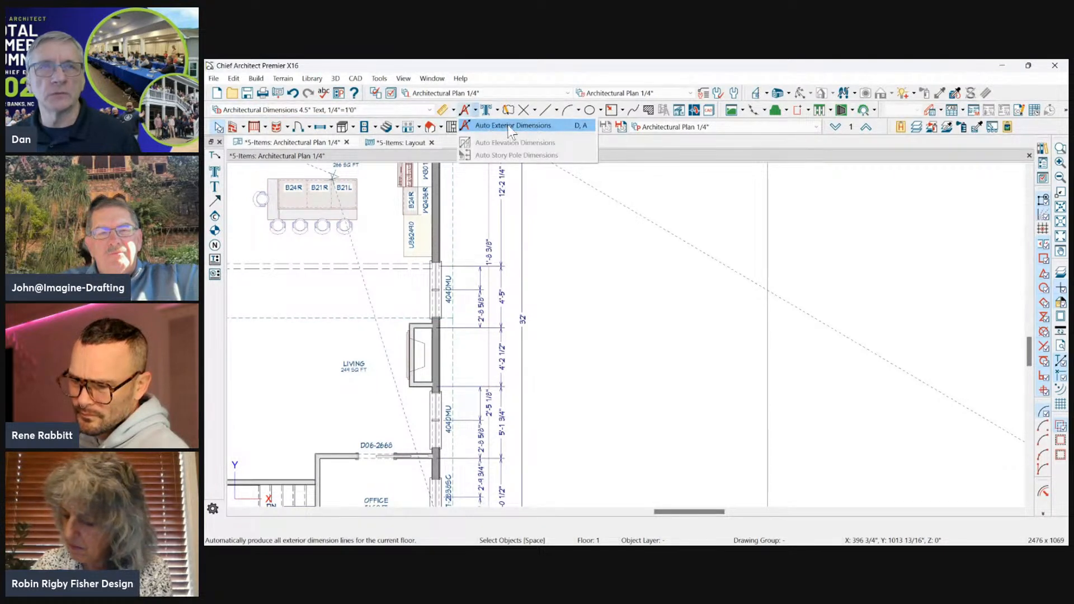
click(502, 292)
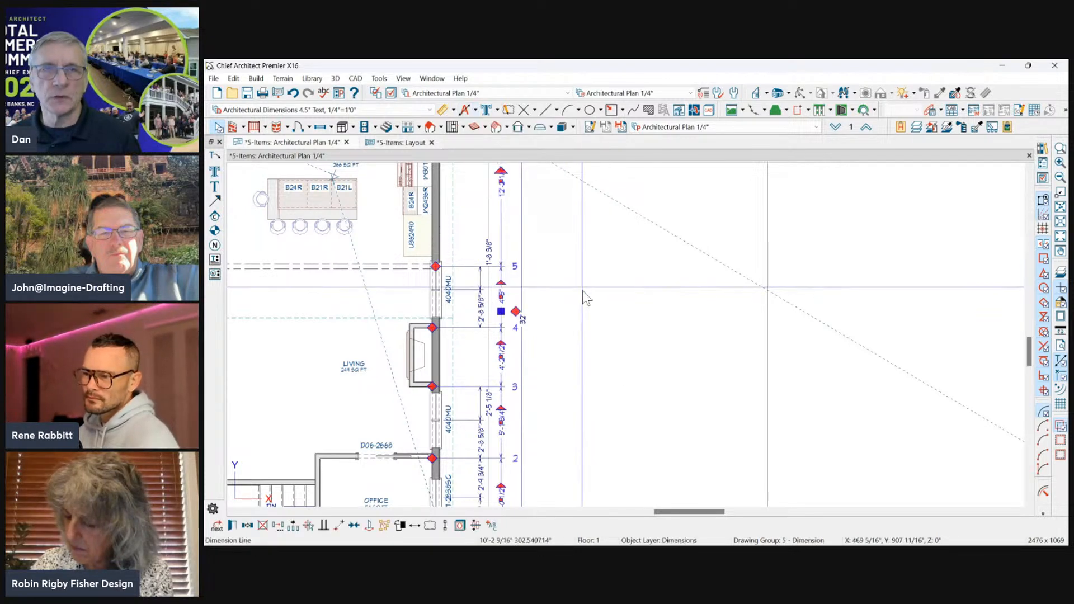
scroll(586, 307, down, 2)
click(603, 293)
scroll(437, 193, up, 3)
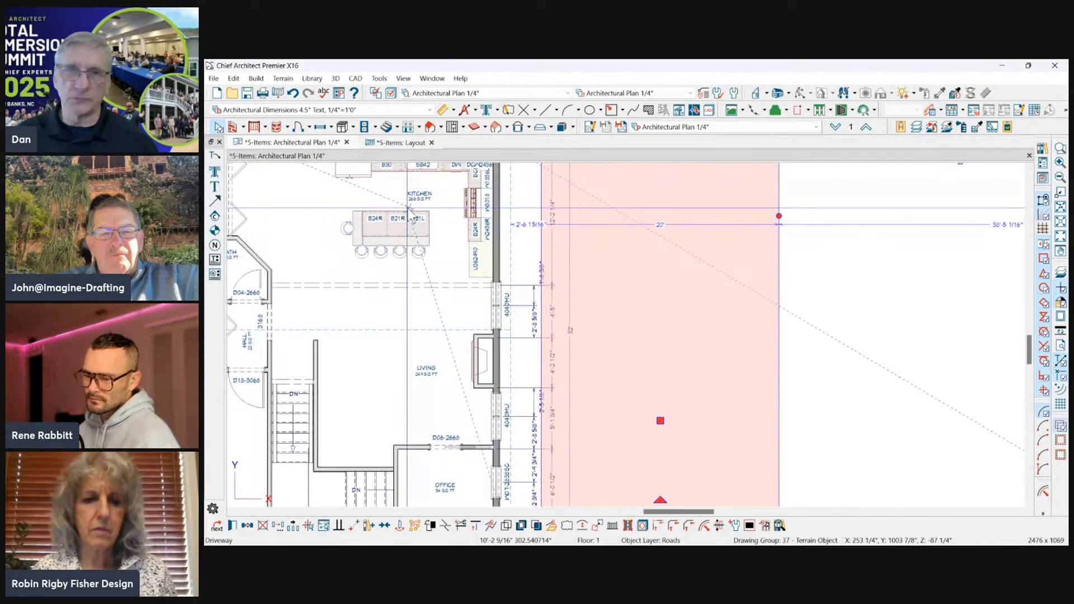
Copy the overall dimension line beside the house's right wall outward, with an X offset of 12 relative to start.
scroll(651, 296, down, 2)
click(591, 293)
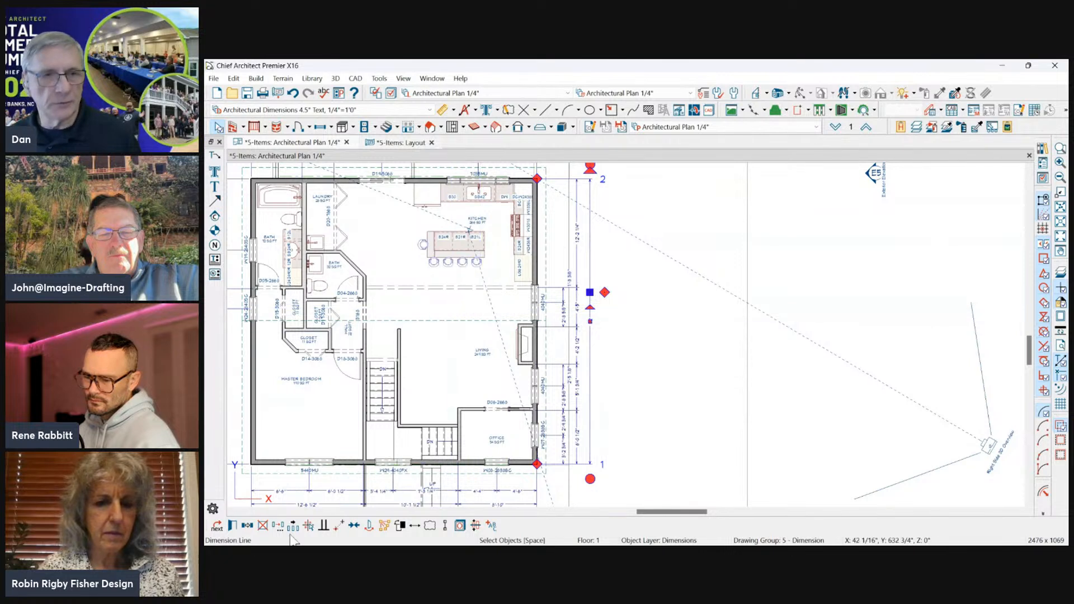
click(248, 526)
drag(589, 322, 603, 323)
key(Tab)
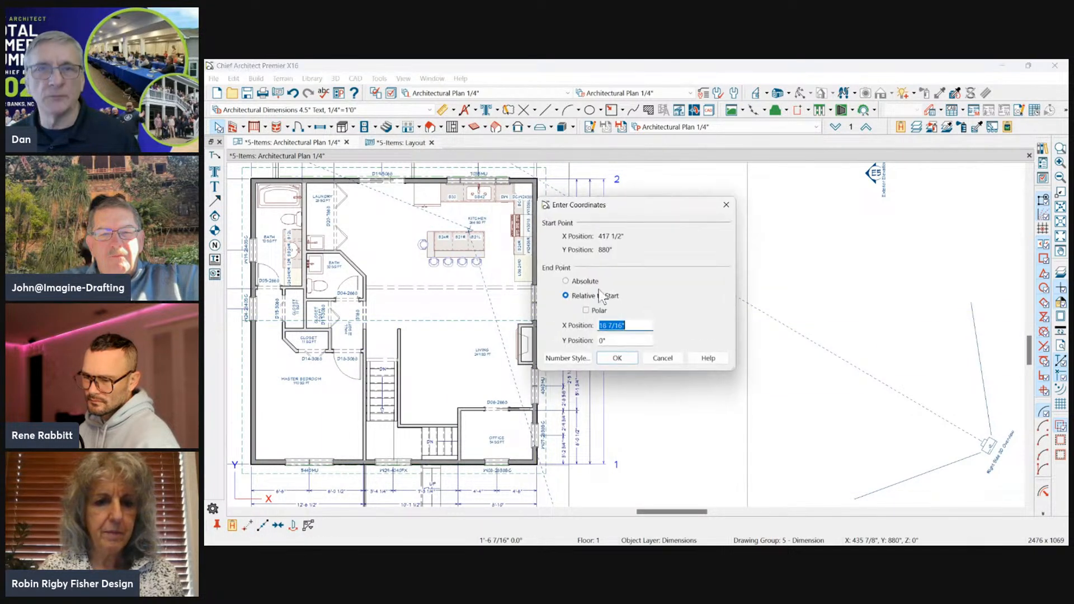
drag(643, 206, 442, 206)
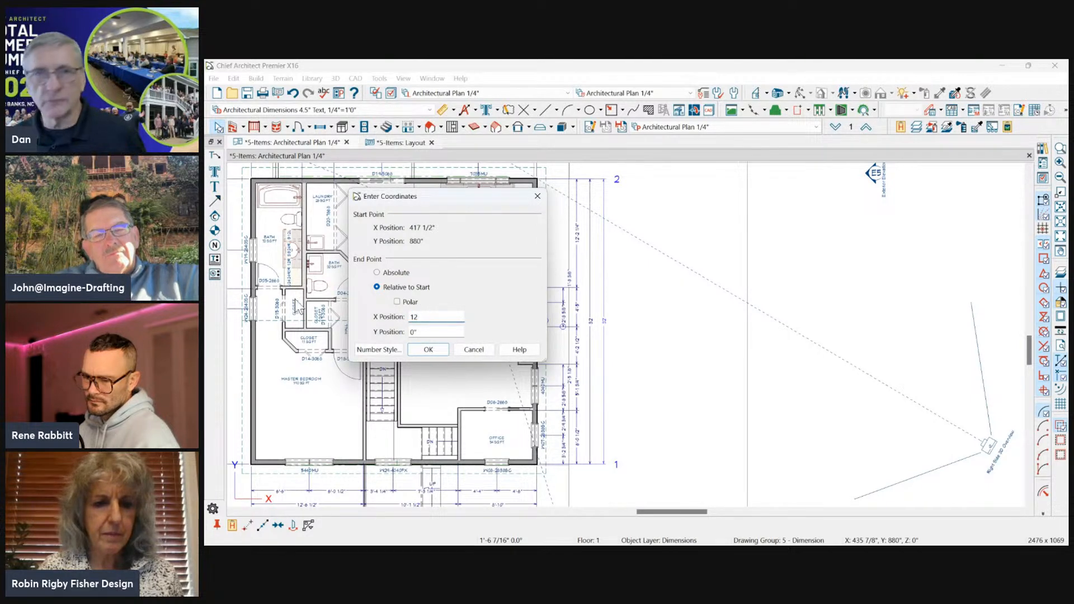
key(Return)
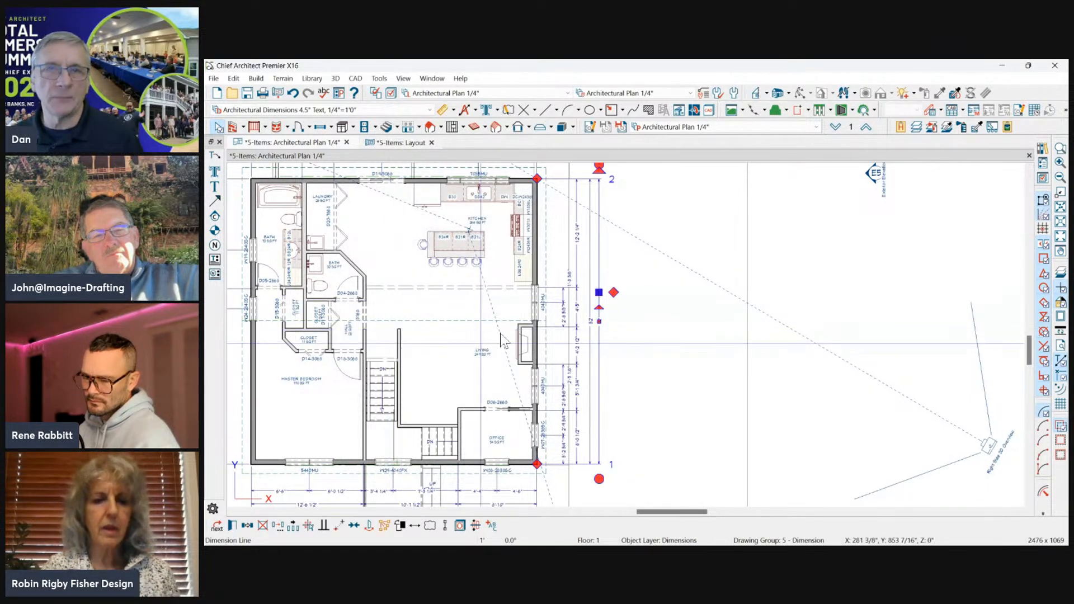
Add extension points to the copied overall dimension at the kitchen cabinets and at the fireplace's lower corner.
drag(614, 293, 516, 282)
drag(614, 296, 531, 365)
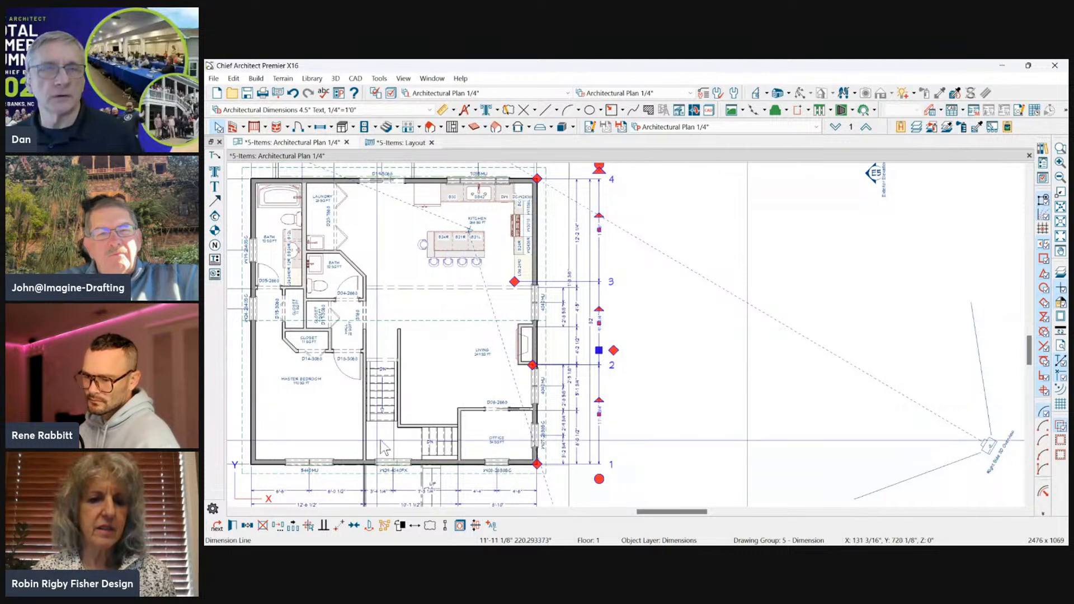
click(598, 277)
click(599, 267)
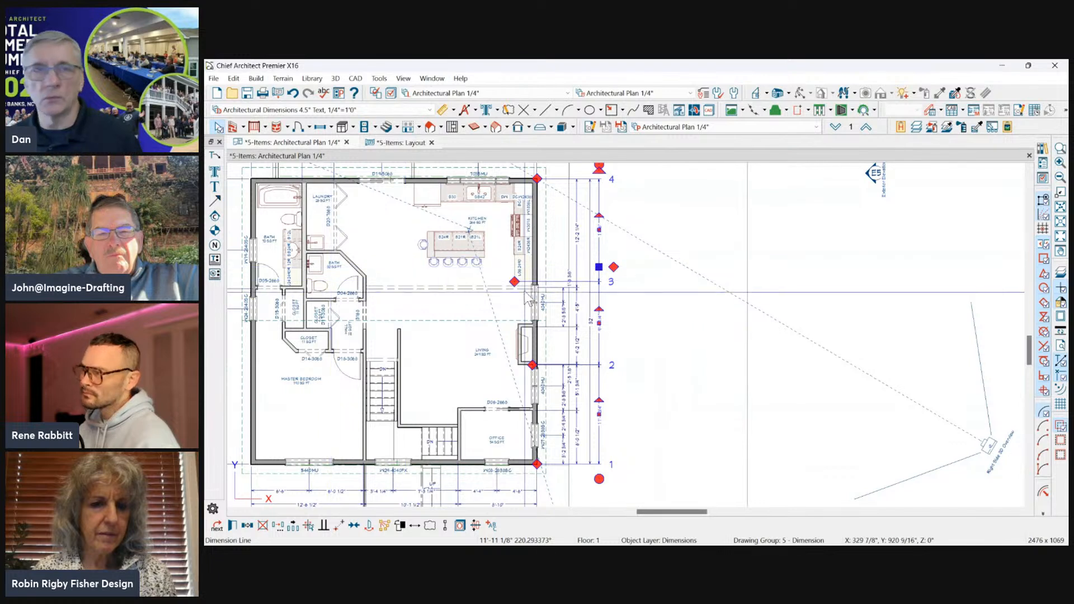
Remove the kitchen cabinet extension point from the copied dimension and move its line about 6 7/16" outward.
drag(514, 282, 671, 279)
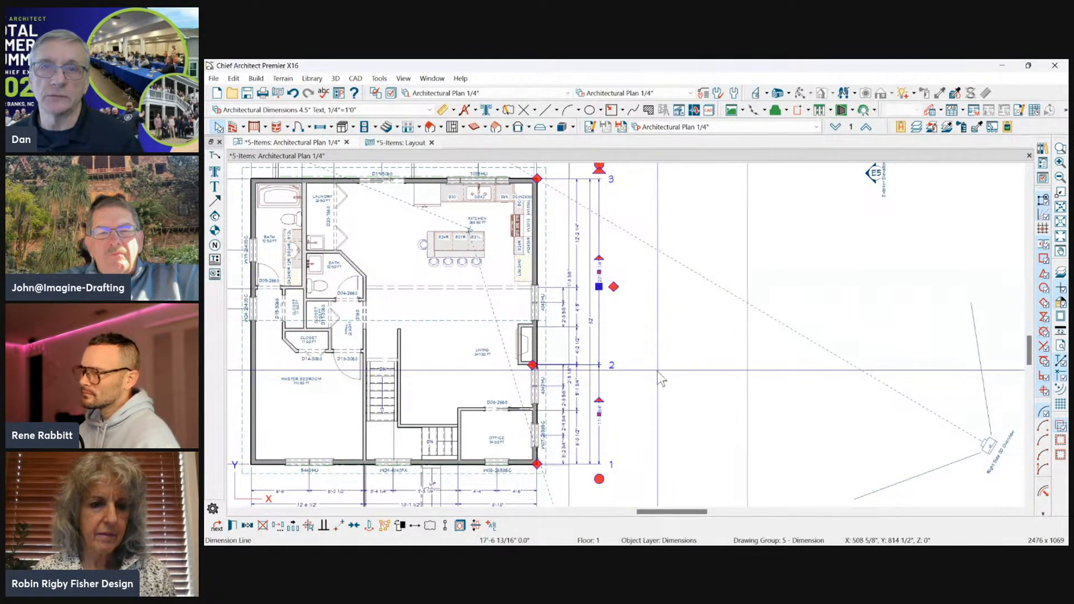
drag(599, 331, 604, 332)
Draw an end-to-end dimension about 9' long along the front of the cabinets on the kitchen's right wall.
scroll(588, 327, up, 3)
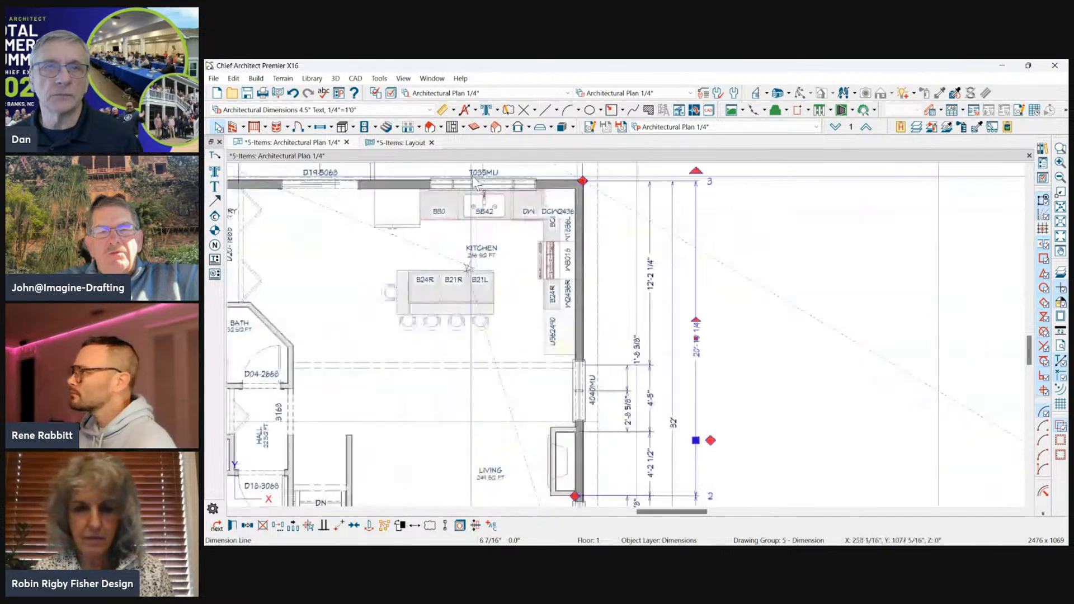
scroll(538, 272, up, 1)
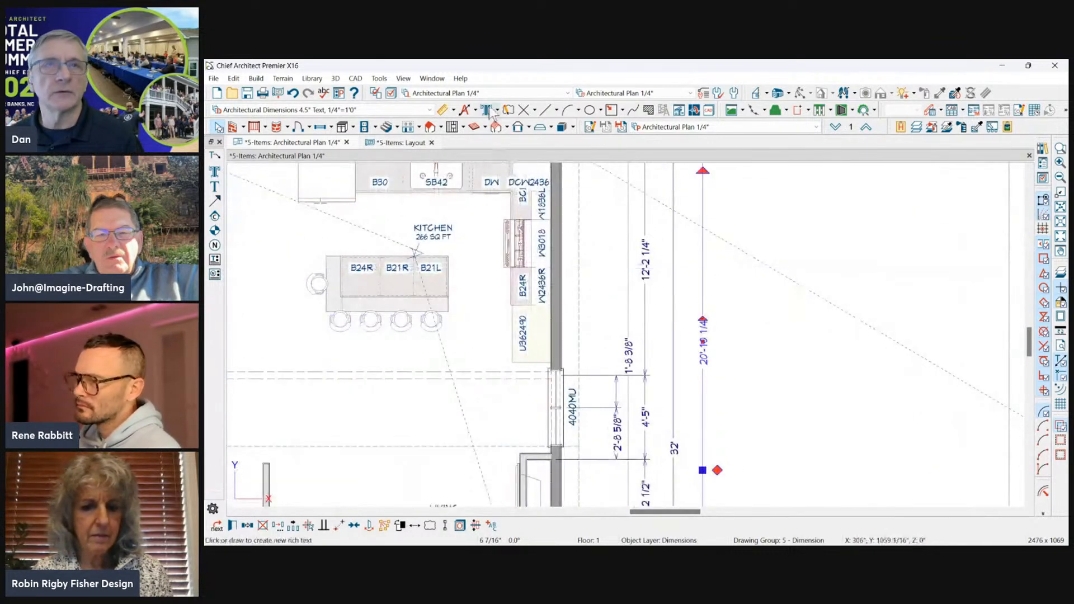
click(430, 110)
click(254, 155)
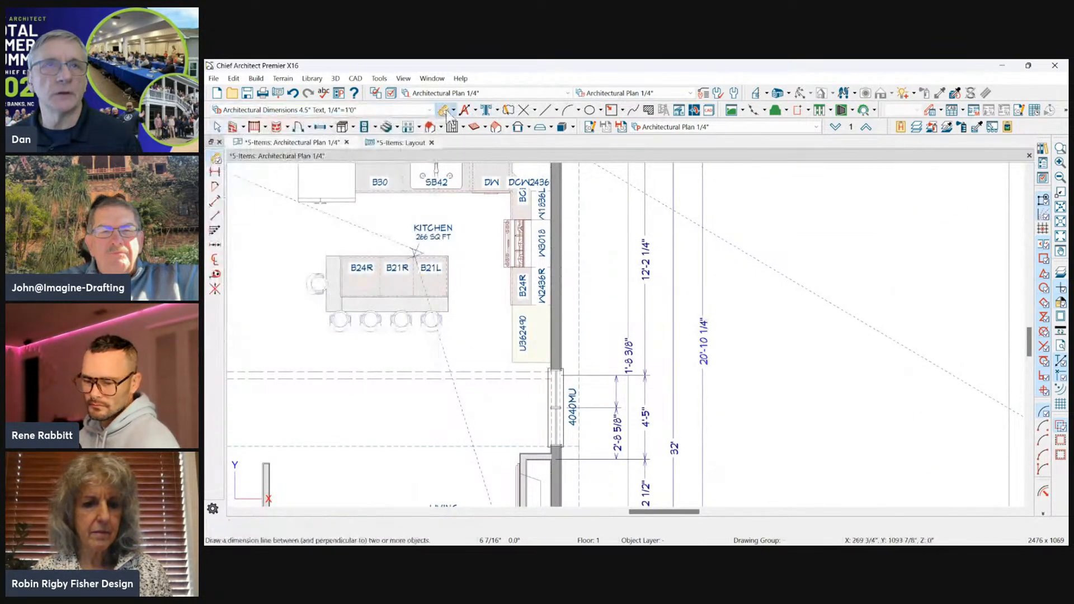
click(215, 173)
mouse_move(498, 192)
mouse_down()
mouse_move(498, 377)
mouse_move(495, 340)
mouse_up()
Copy the kitchen cabinet dimension alongside itself and add extension points at the intermediate cabinet edges to one line.
click(499, 334)
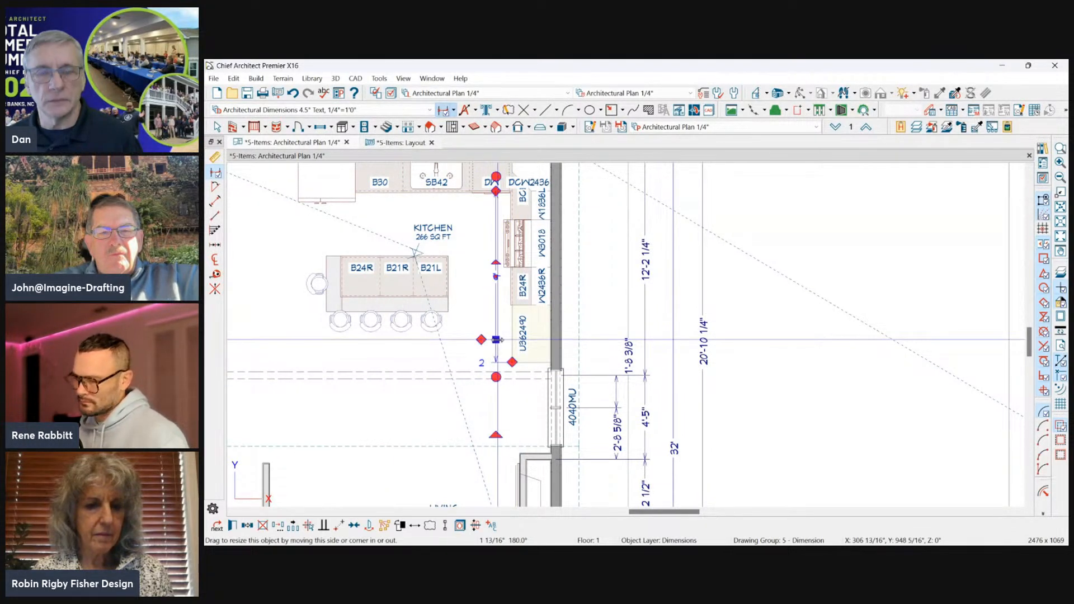
key(c)
drag(495, 277, 519, 269)
click(495, 278)
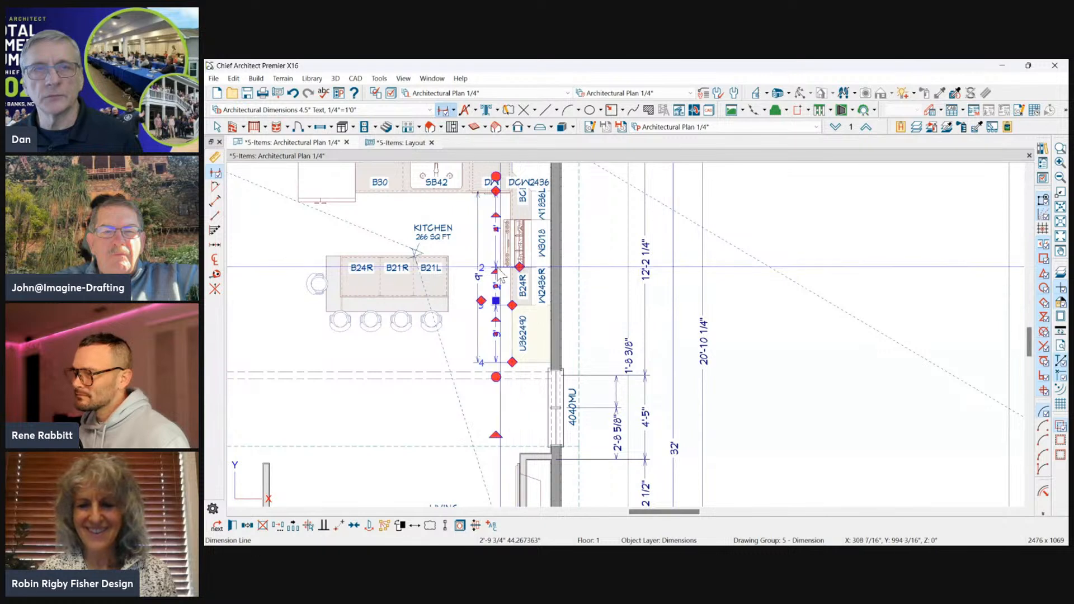
drag(481, 302, 511, 220)
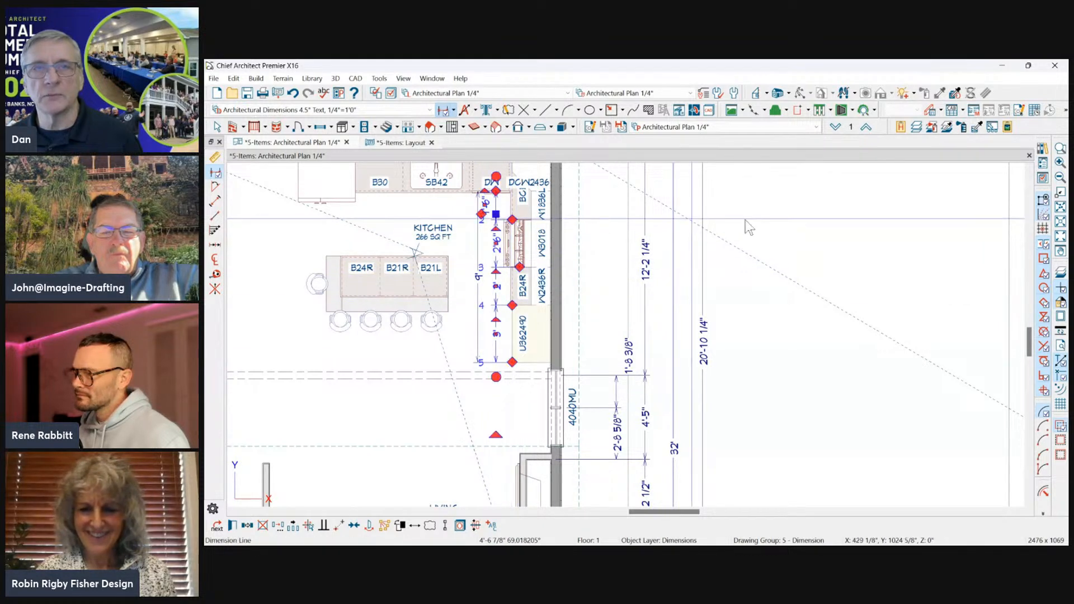
click(737, 224)
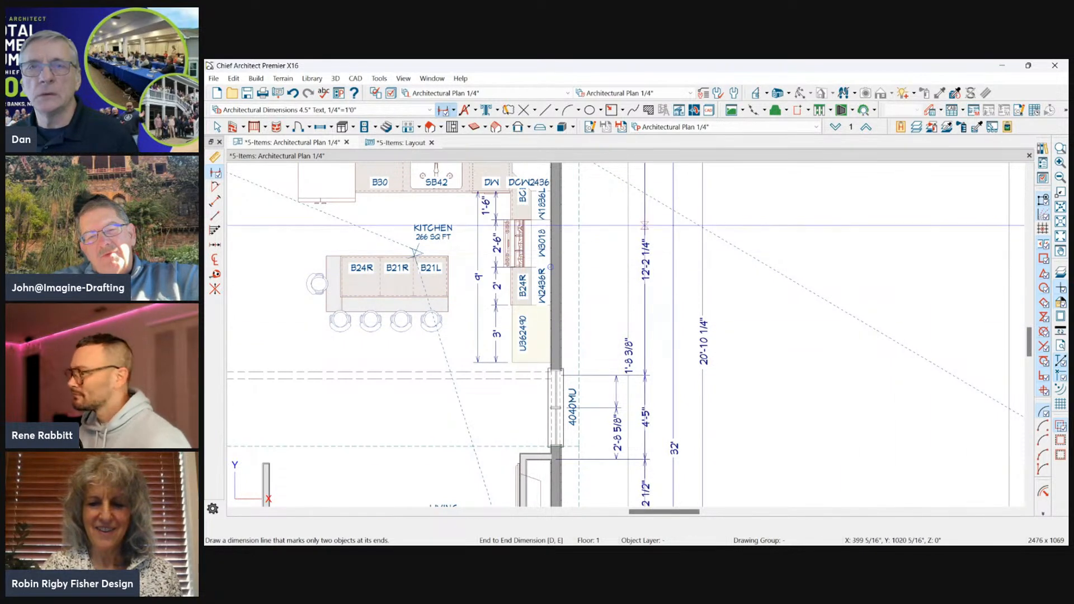
Copy the three exterior dimension lines beside the right wall about 10' outward as a group, and undo the copy.
click(645, 225)
shift+click(673, 261)
shift+click(702, 286)
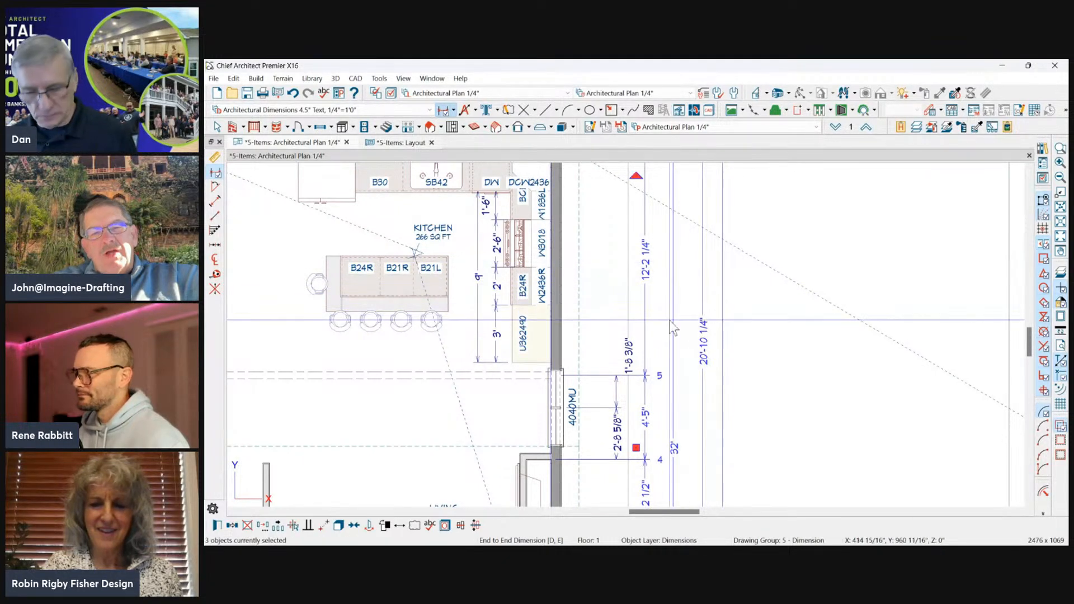
drag(636, 447, 828, 447)
click(965, 266)
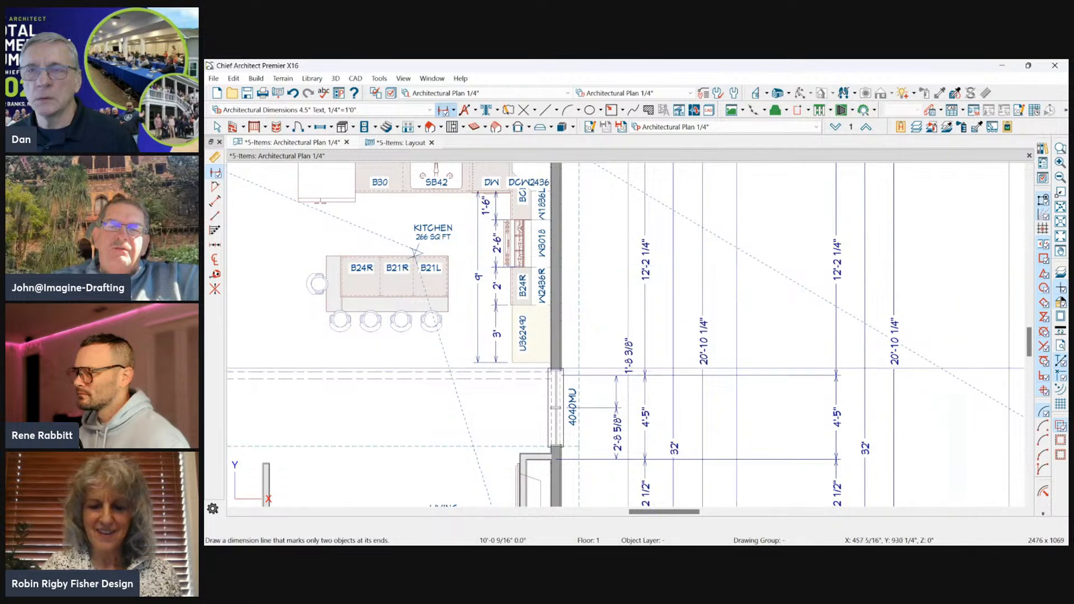
scroll(847, 381, down, 3)
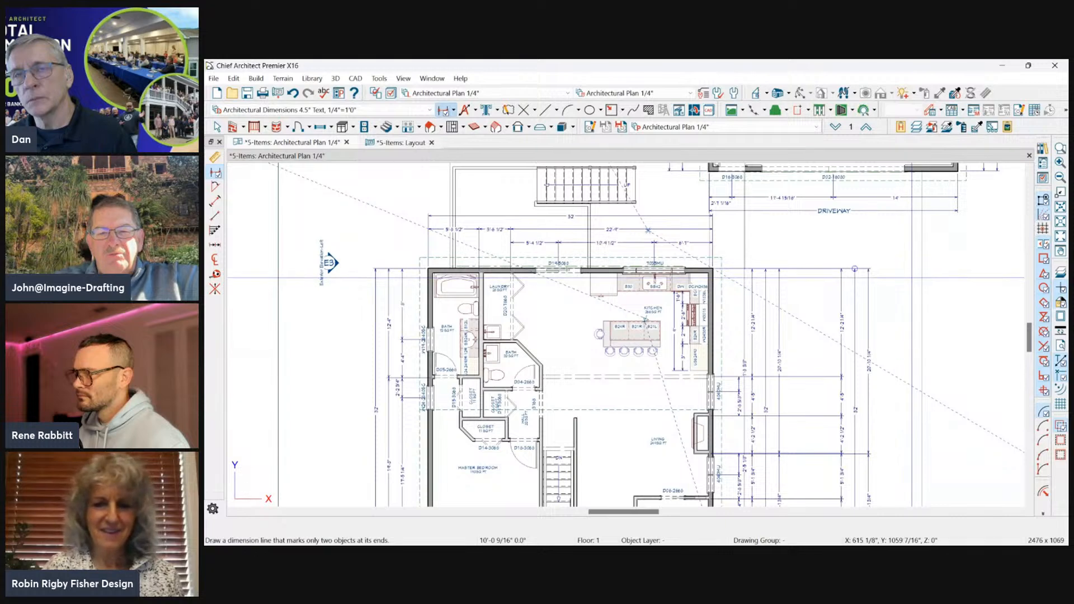
key(ctrl+z)
key(space)
Space the four vertical exterior dimension lines right of the house evenly in the horizontal direction with Align/Distribute Objects.
scroll(753, 393, up, 3)
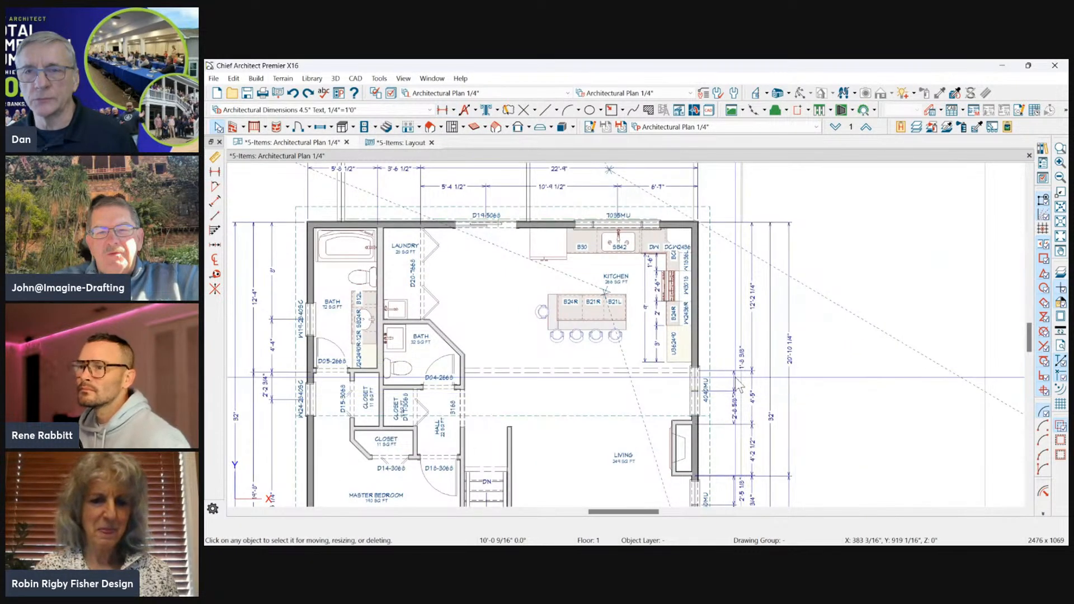
click(735, 378)
shift+click(753, 351)
shift+click(771, 359)
shift+click(789, 363)
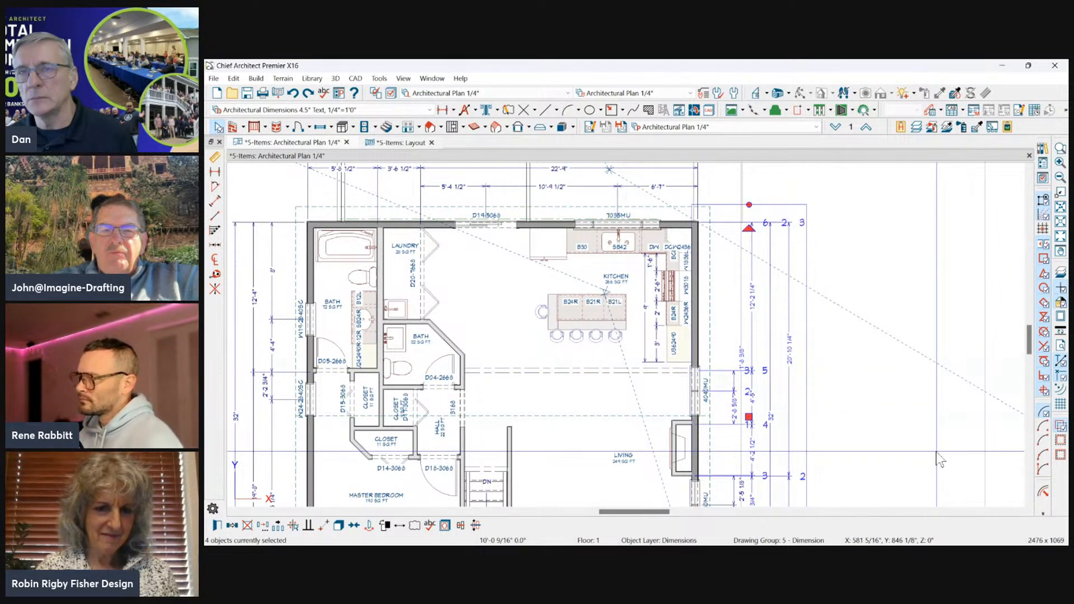
click(460, 525)
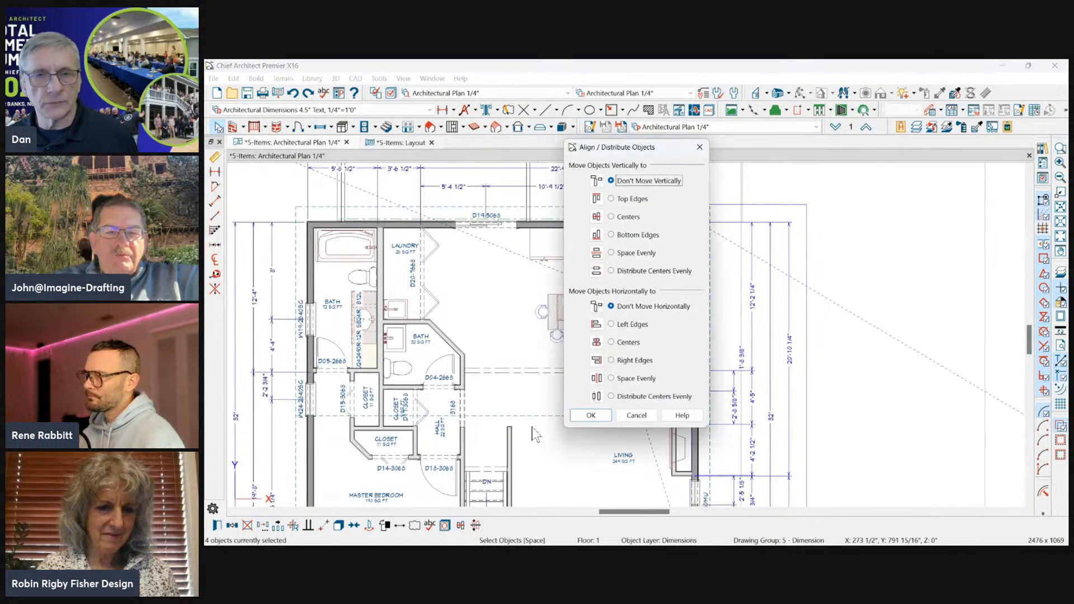
drag(639, 146, 495, 148)
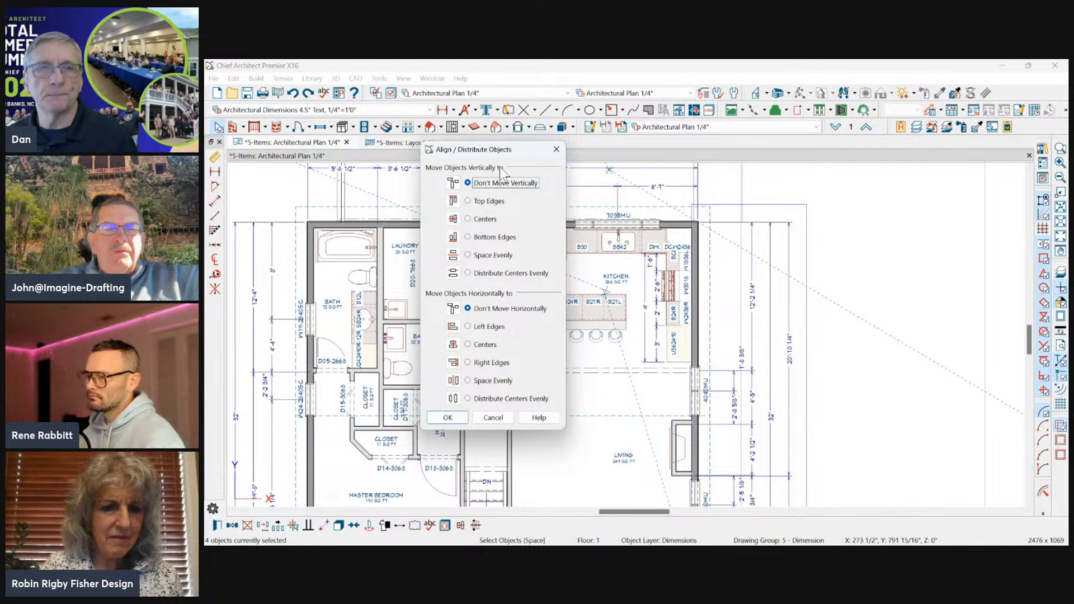
drag(508, 152, 543, 134)
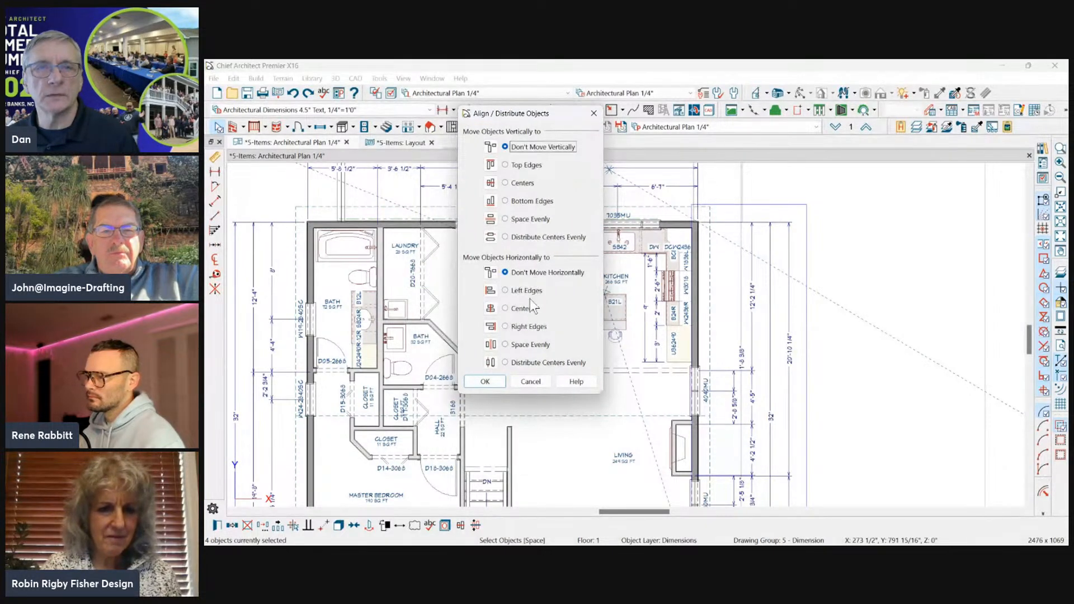
click(505, 345)
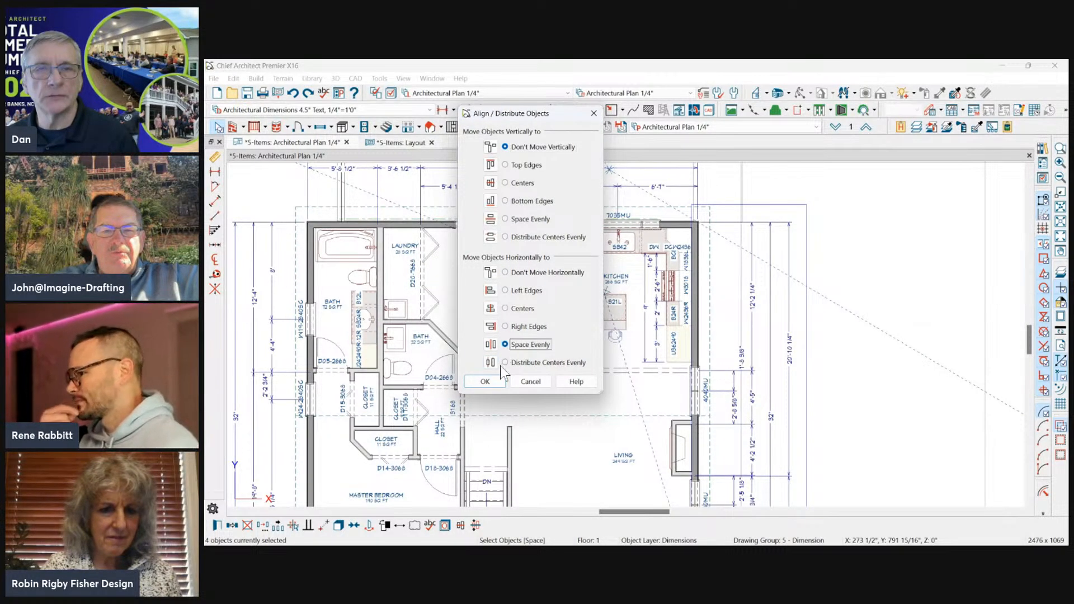
click(486, 381)
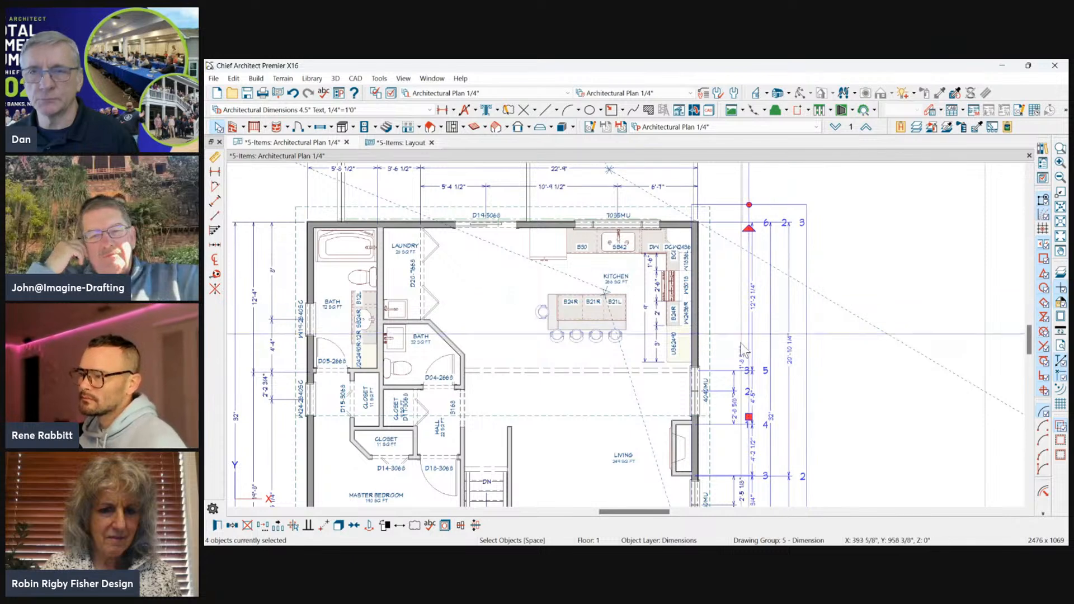
Move the short innermost dimension line beside the upper living room window about 1'-4 11/16" toward the house.
click(872, 287)
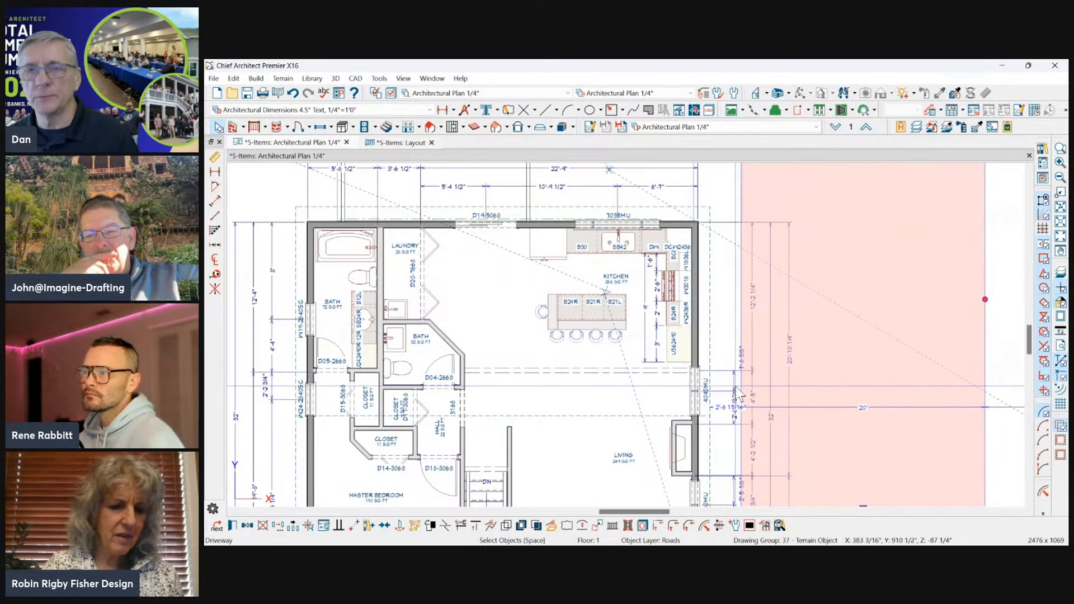
click(725, 381)
drag(725, 380, 717, 378)
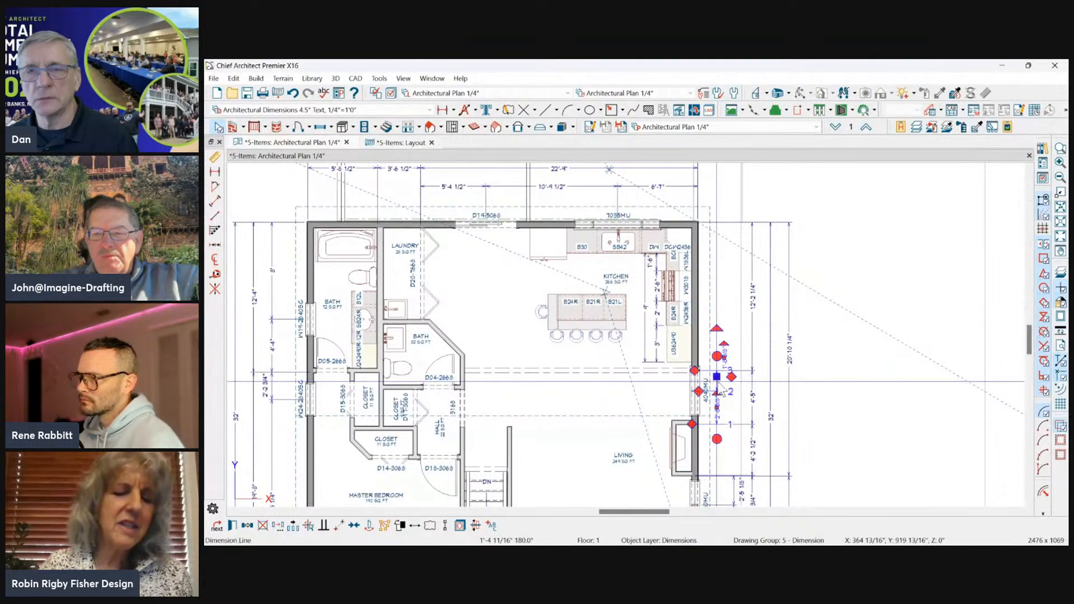
Space the four vertical exterior dimension lines evenly in the horizontal direction, including the short innermost line, using Align/Distribute Objects.
shift+click(751, 323)
shift+click(770, 256)
shift+click(790, 253)
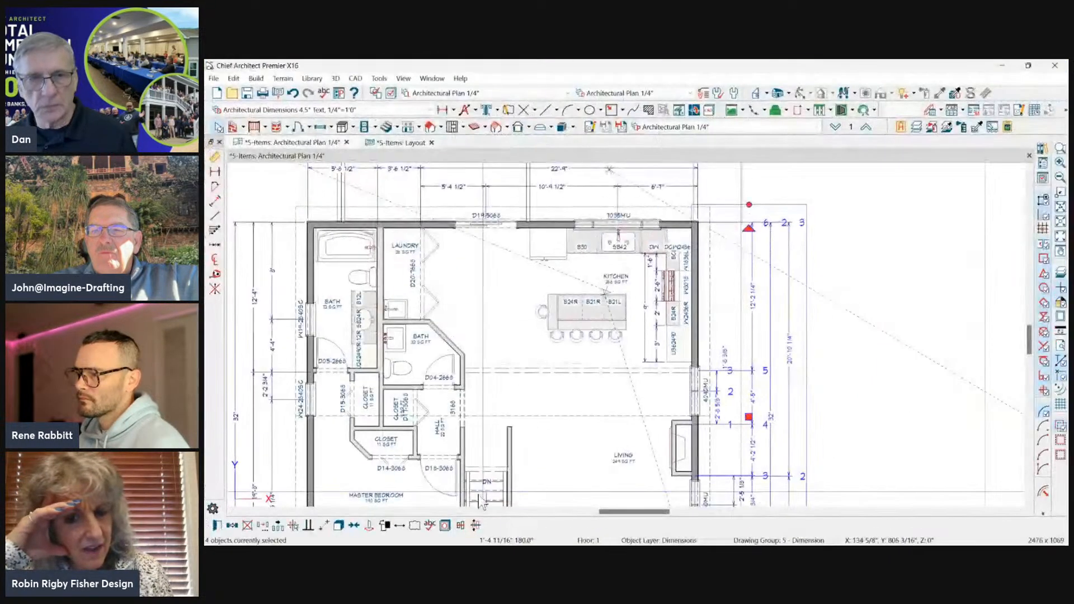
click(477, 505)
drag(539, 103, 524, 74)
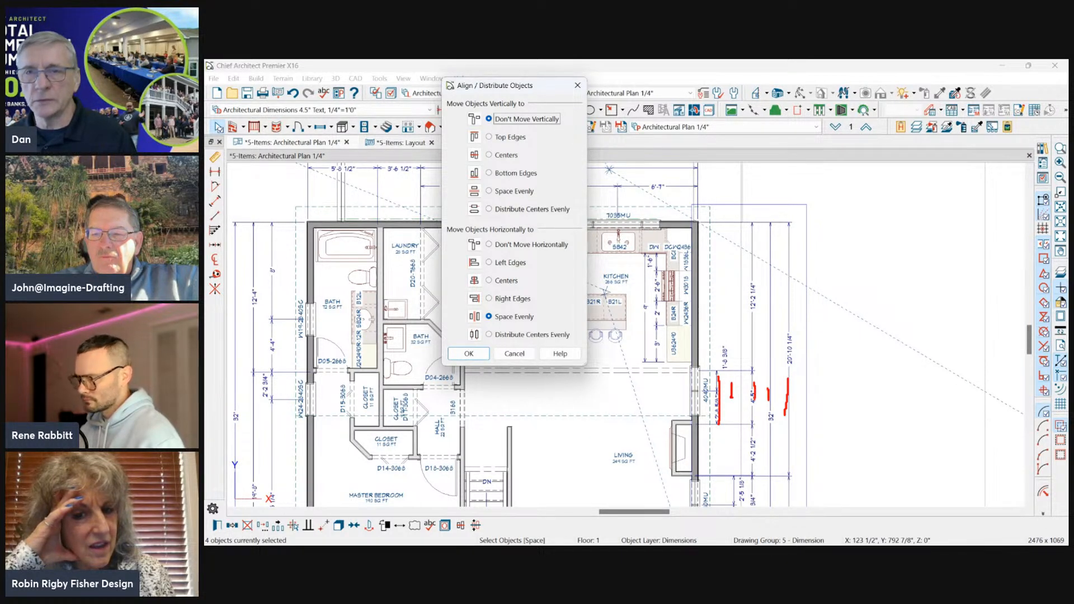
click(469, 353)
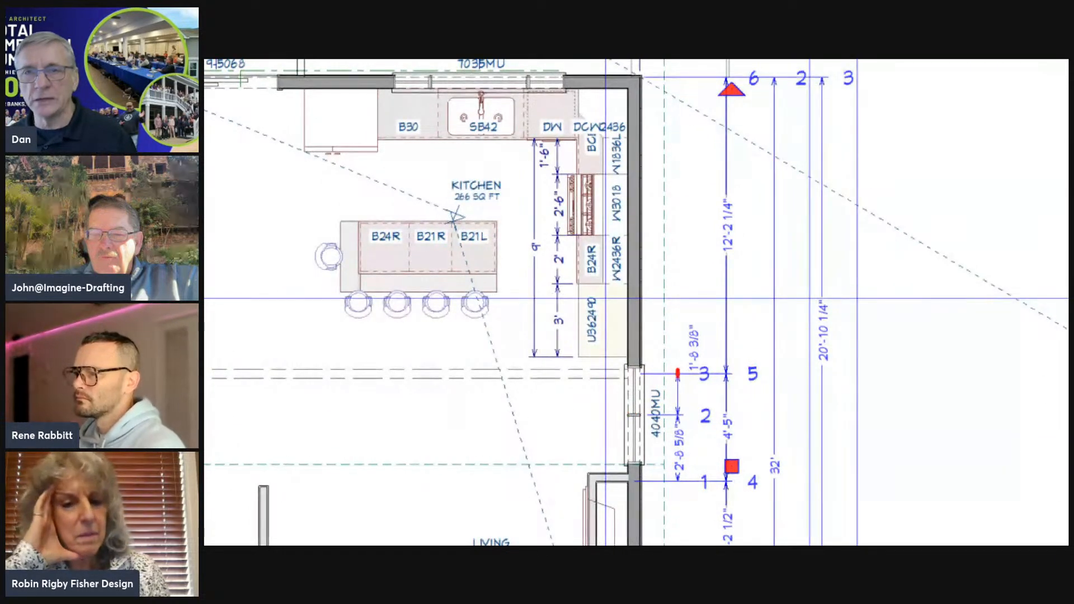
drag(678, 373, 694, 432)
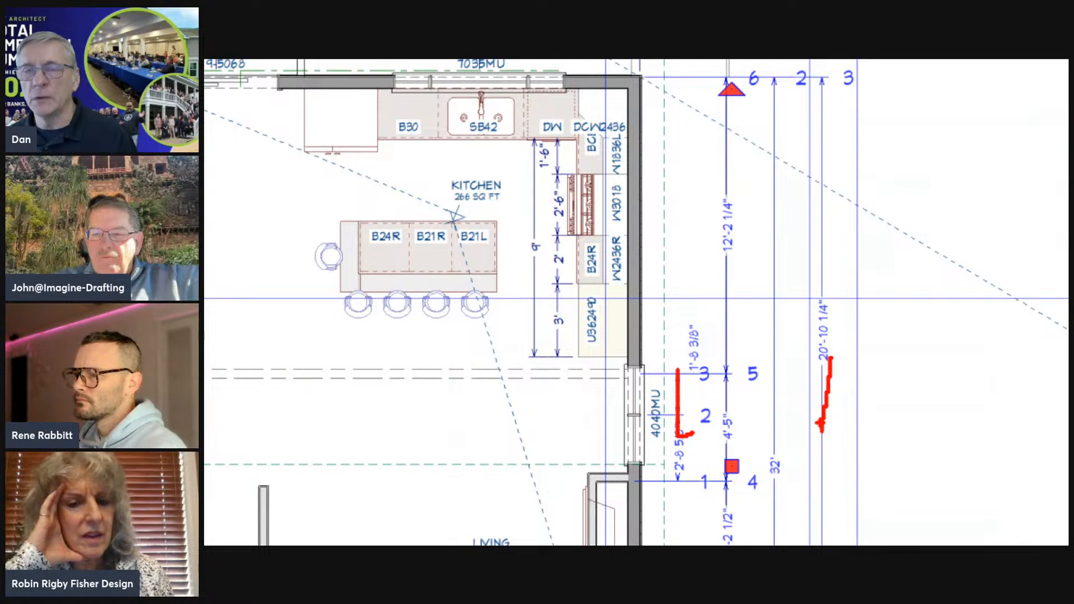
drag(682, 398, 759, 384)
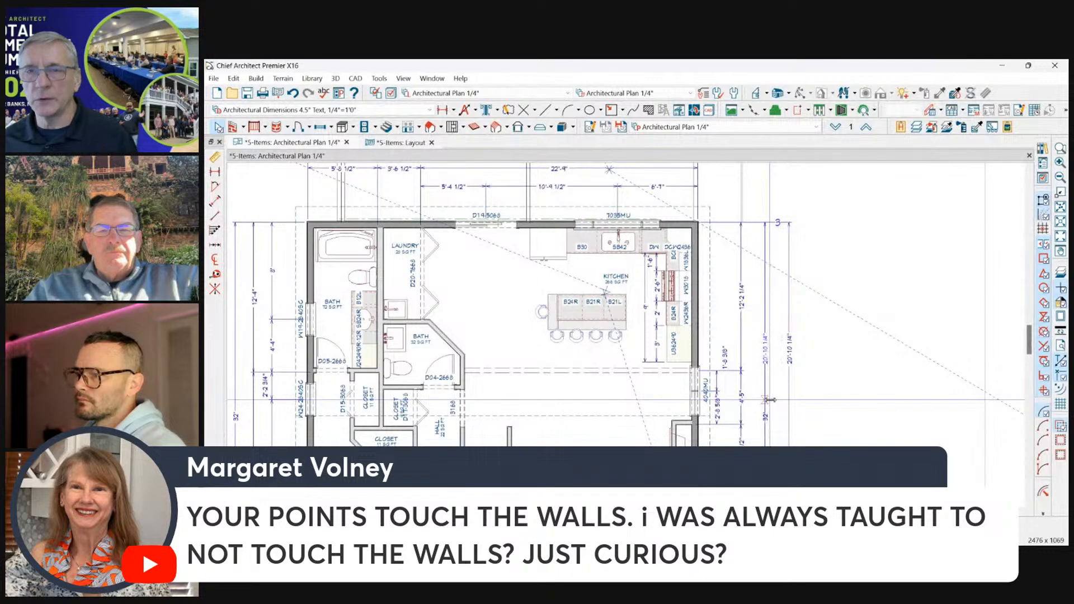
Move the outermost vertical exterior dimension line inward, close to the 32' overall dimension line.
click(770, 399)
click(741, 412)
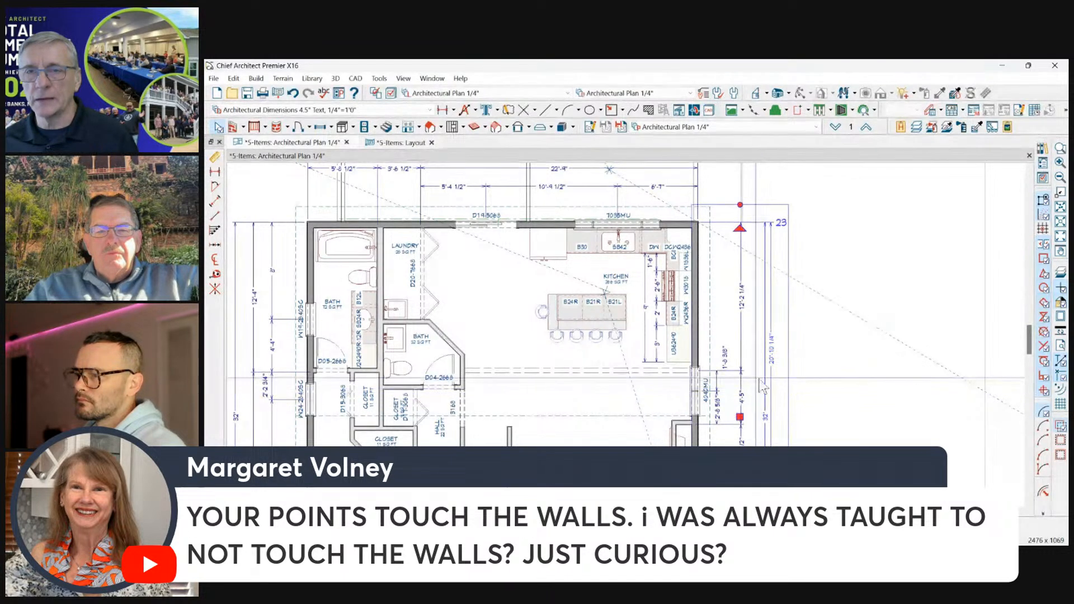
click(788, 375)
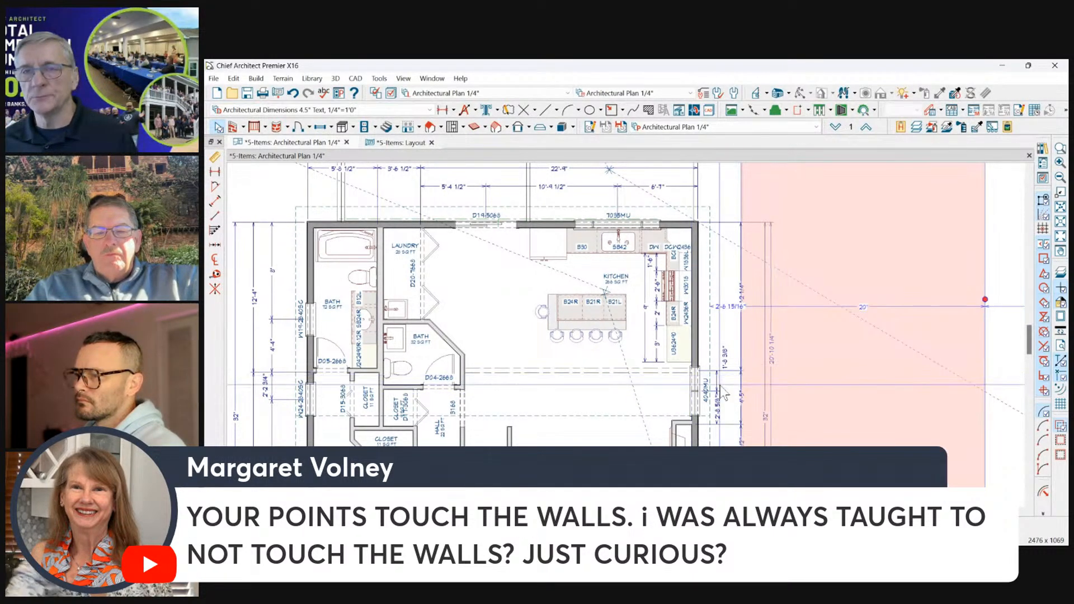
Select the four tightened exterior dimension lines together and apply Space Evenly horizontally without moving them vertically.
click(717, 384)
shift+click(741, 360)
shift+click(771, 373)
shift+click(765, 382)
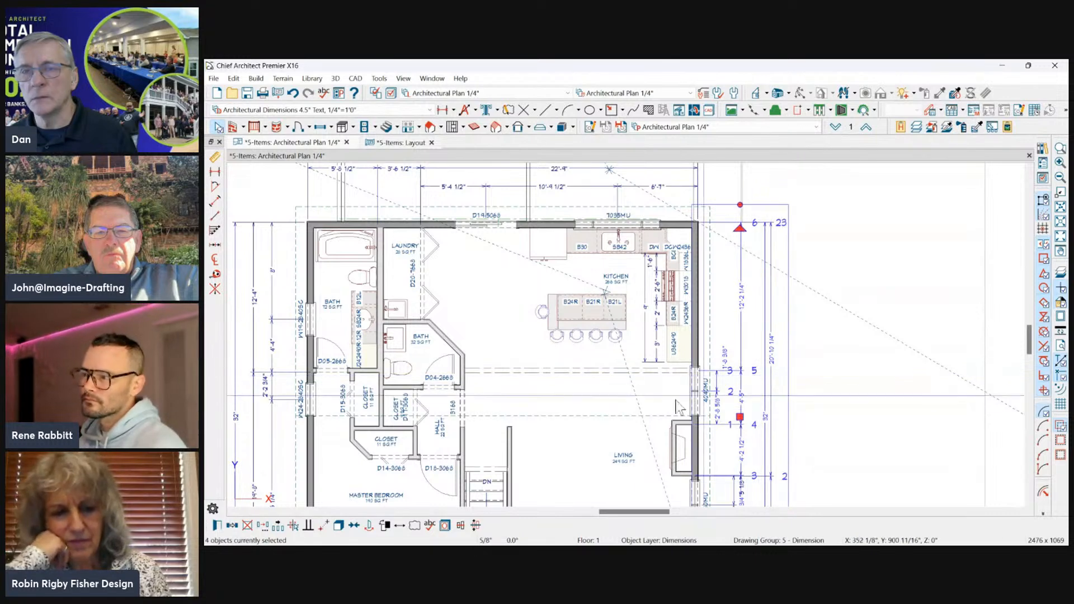
click(460, 526)
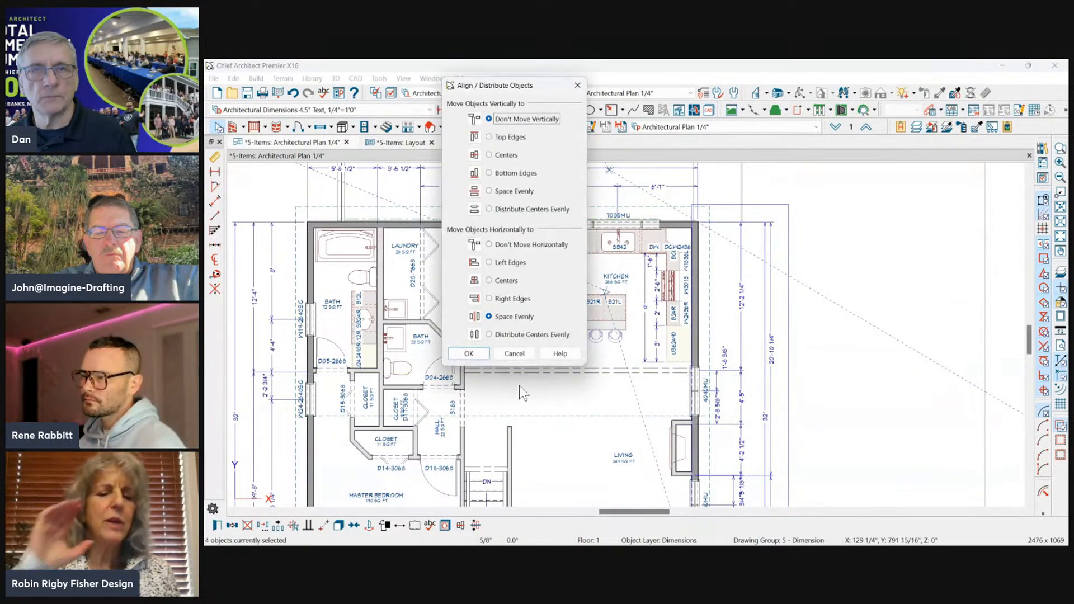
click(469, 354)
click(888, 244)
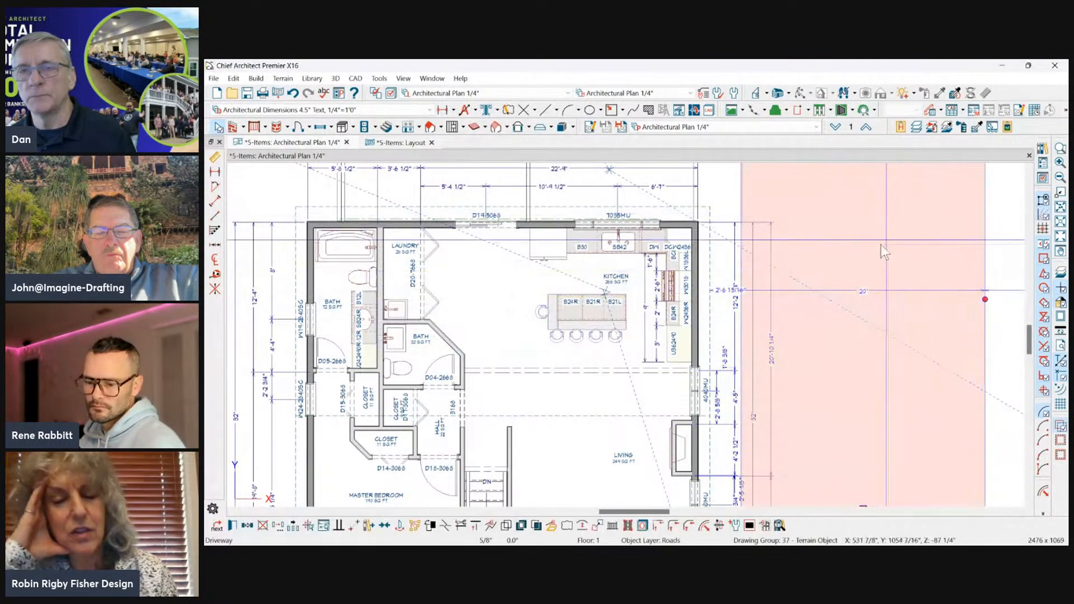
scroll(889, 243, down, 1)
key(Escape)
scroll(839, 198, down, 1)
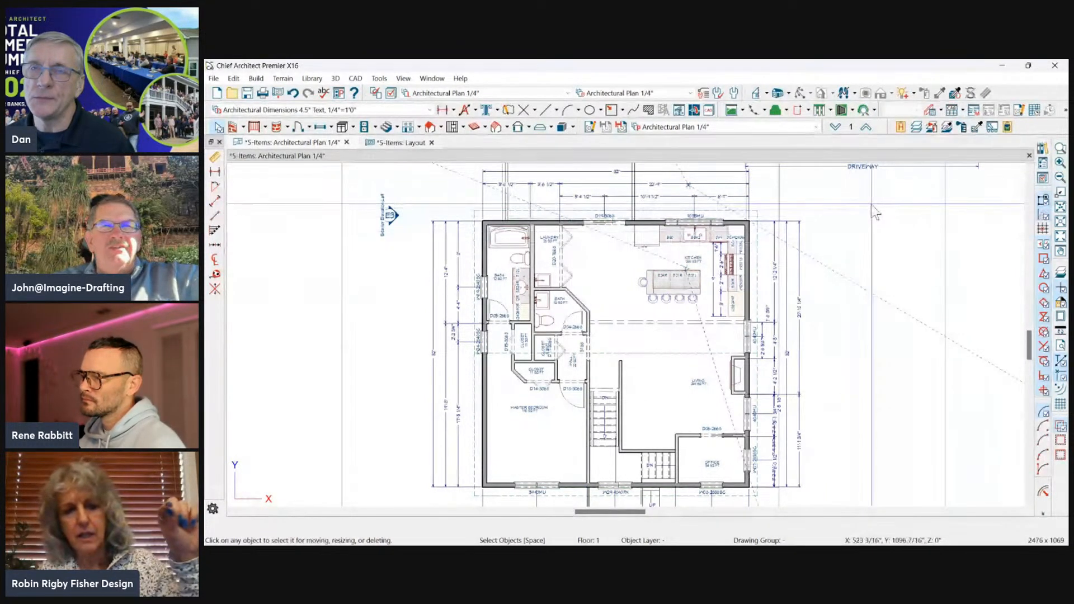
Select the upper extension line of the outermost exterior dimension and examine where it starts at the kitchen wall corner.
scroll(777, 226, up, 2)
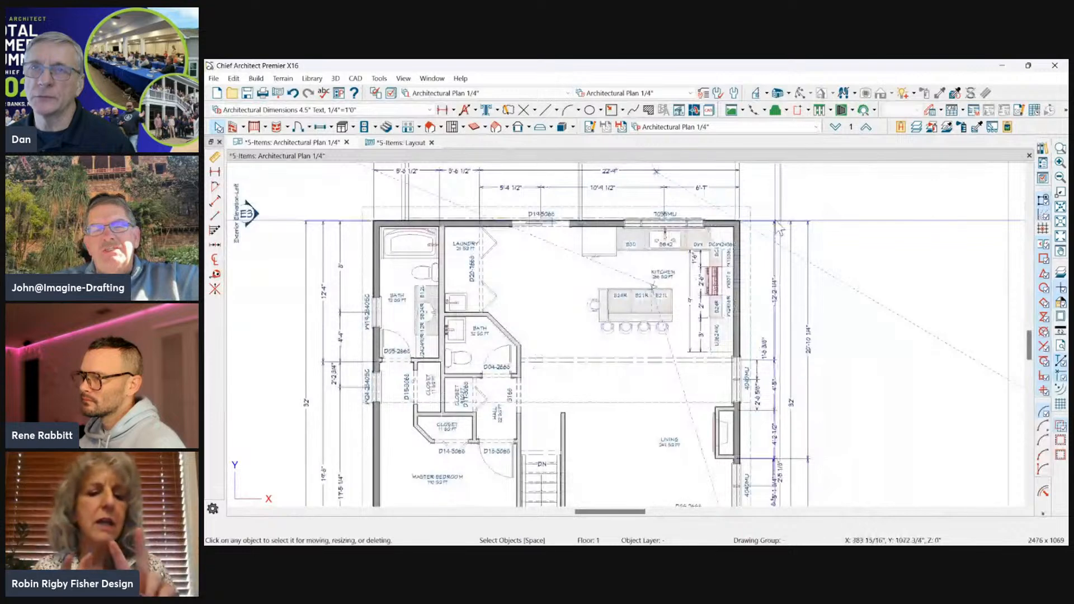
scroll(777, 224, up, 1)
click(778, 222)
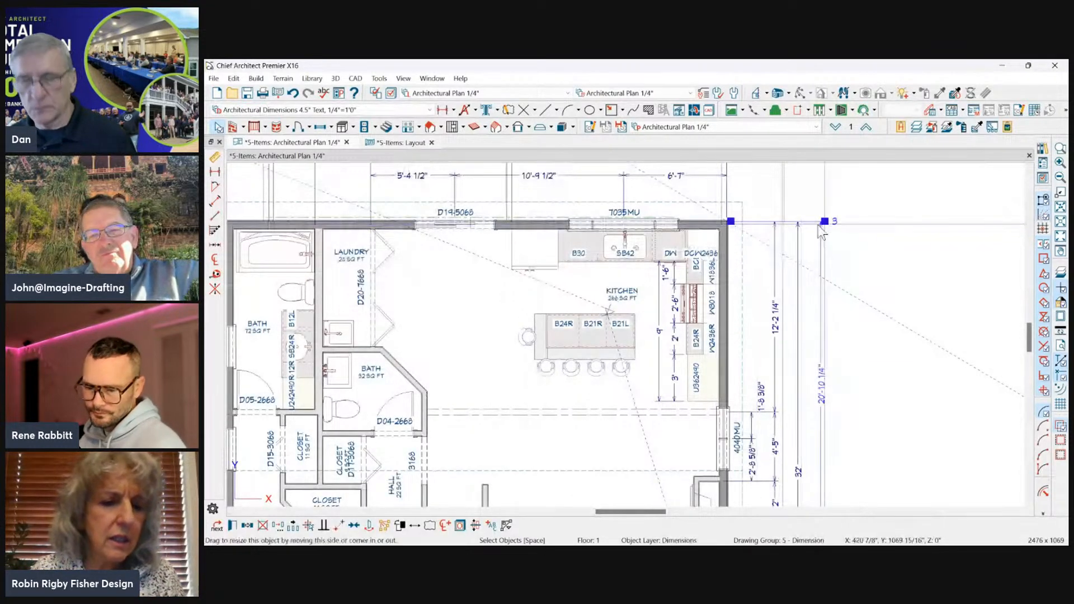
drag(724, 209, 820, 236)
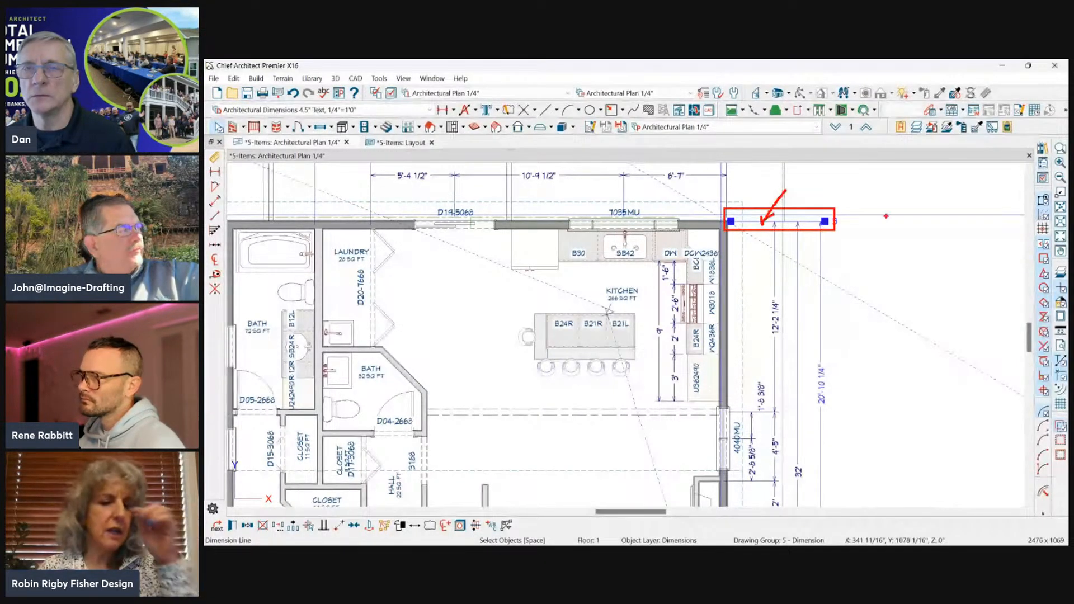
drag(817, 354, 821, 412)
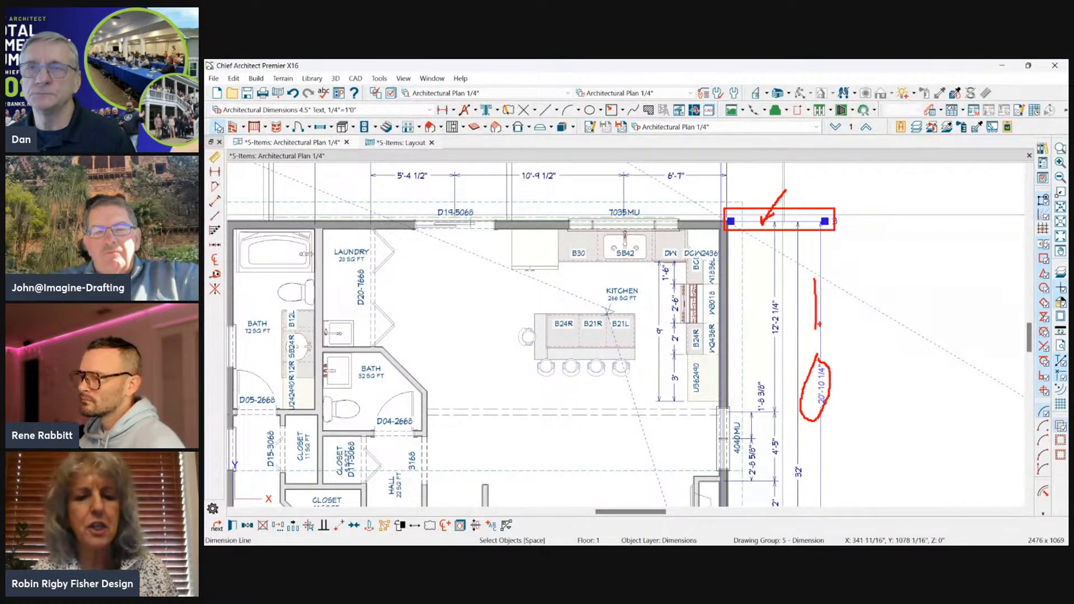
key(Escape)
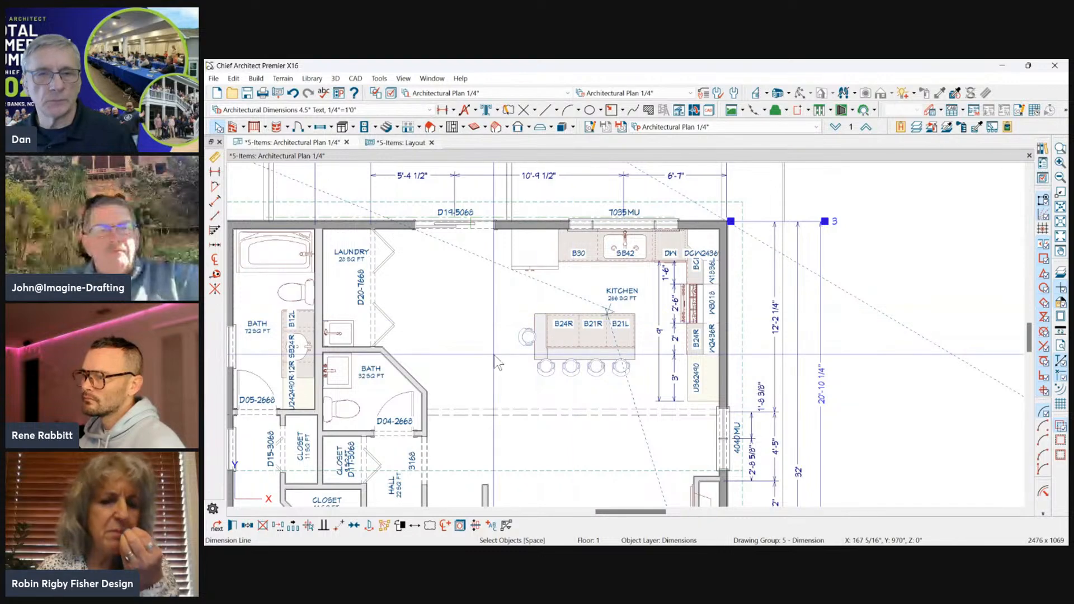
scroll(938, 209, down, 1)
scroll(878, 186, down, 1)
click(882, 190)
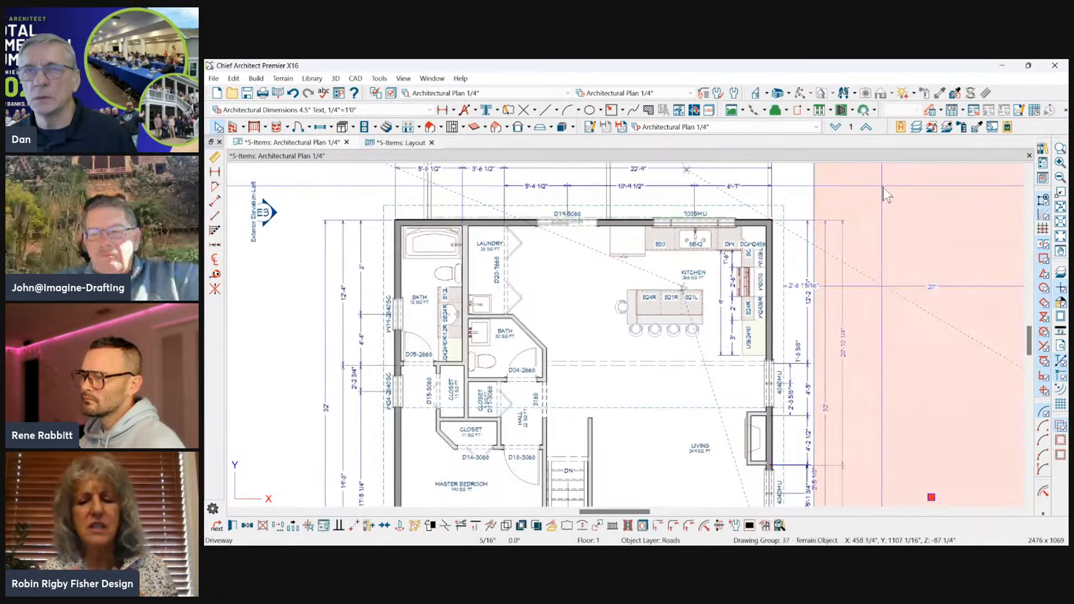
click(793, 224)
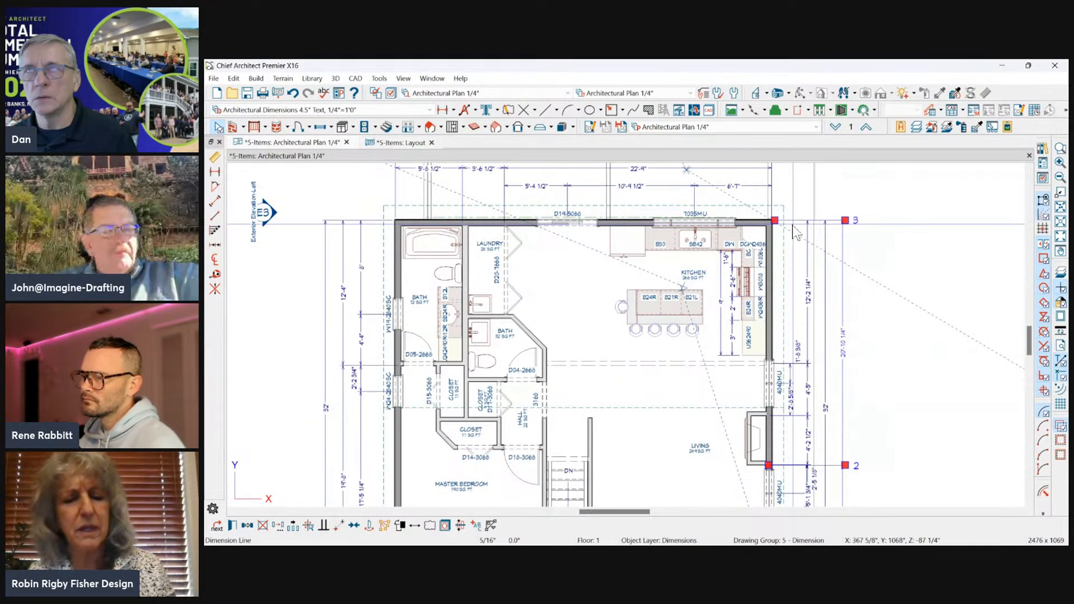
click(857, 208)
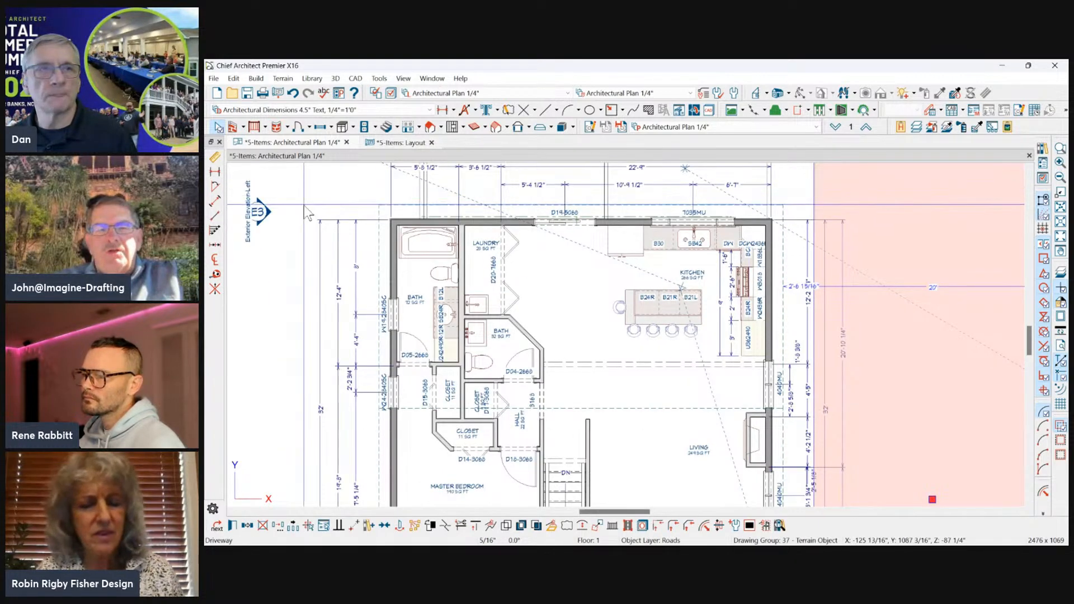
click(305, 205)
Open the Extensions/Markers settings in the specification of the outermost vertical exterior dimension line.
scroll(306, 206, down, 2)
scroll(737, 203, down, 2)
scroll(895, 256, down, 1)
scroll(696, 340, up, 2)
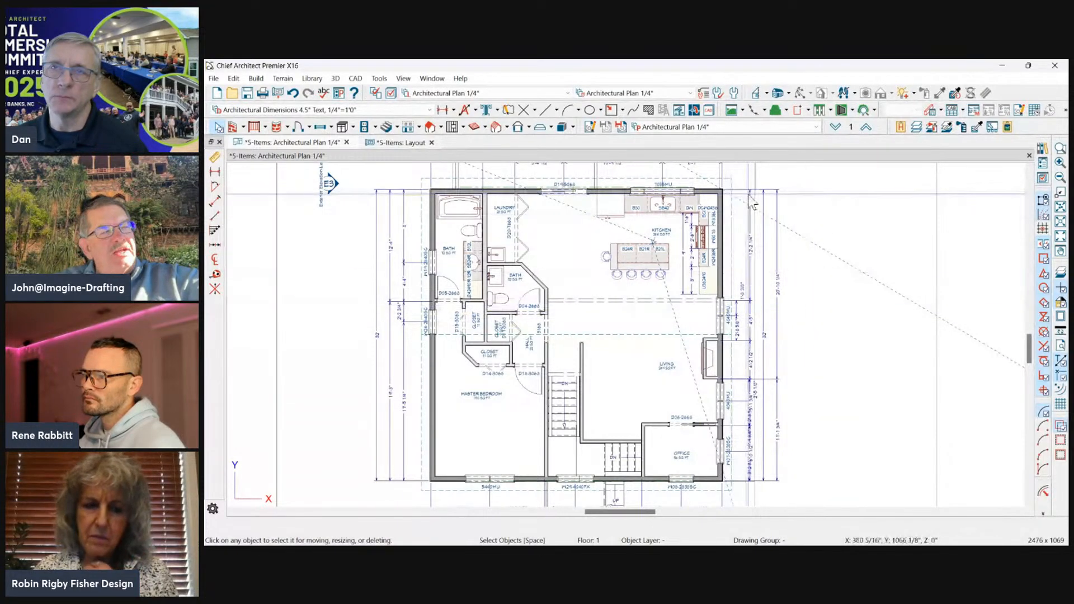
click(775, 274)
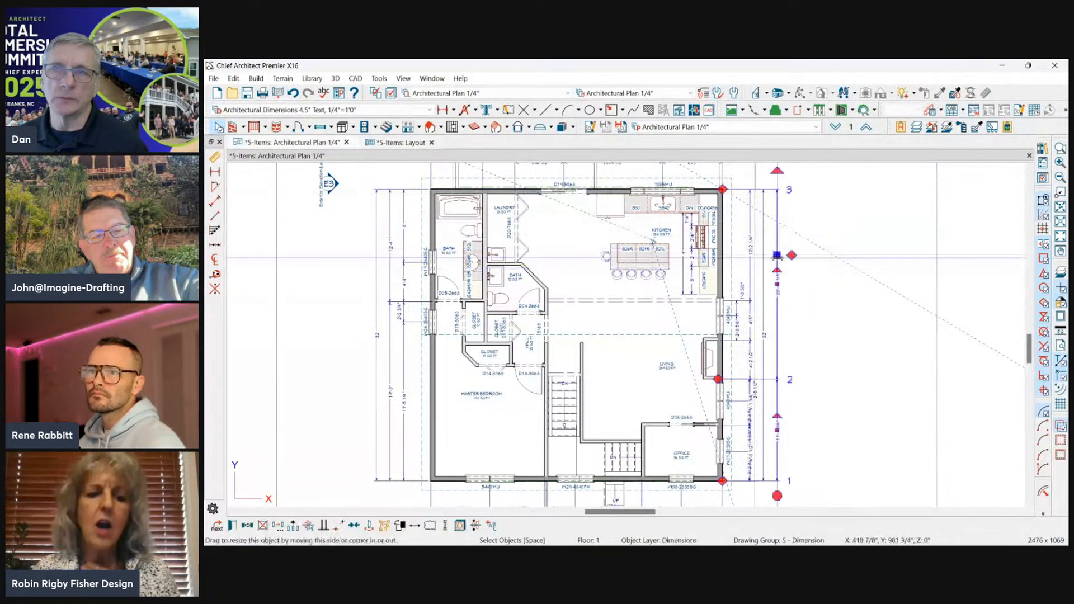
double_click(776, 254)
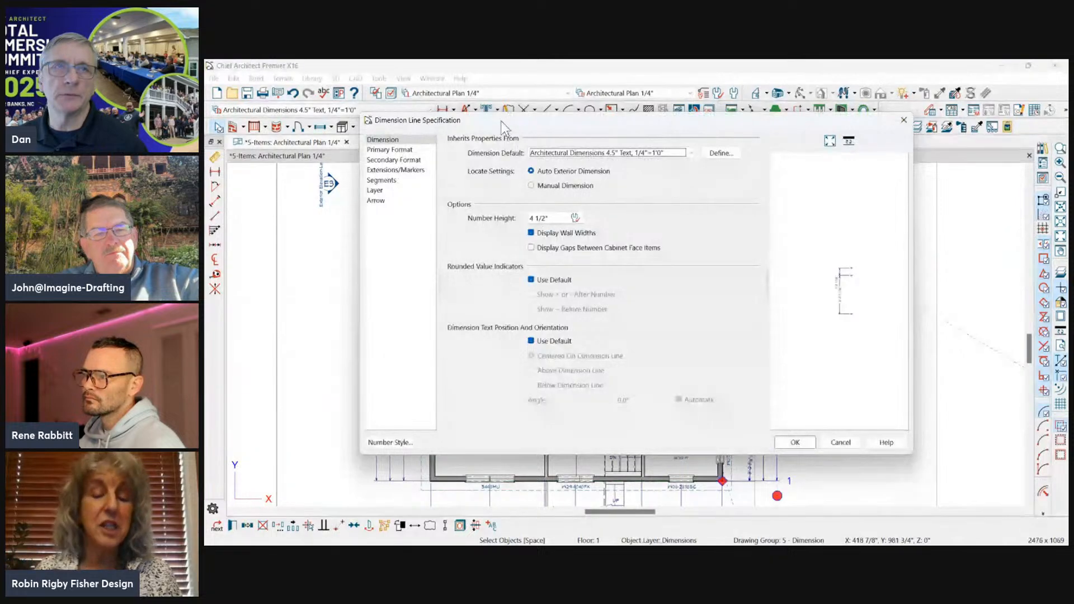
drag(502, 125, 475, 106)
click(372, 152)
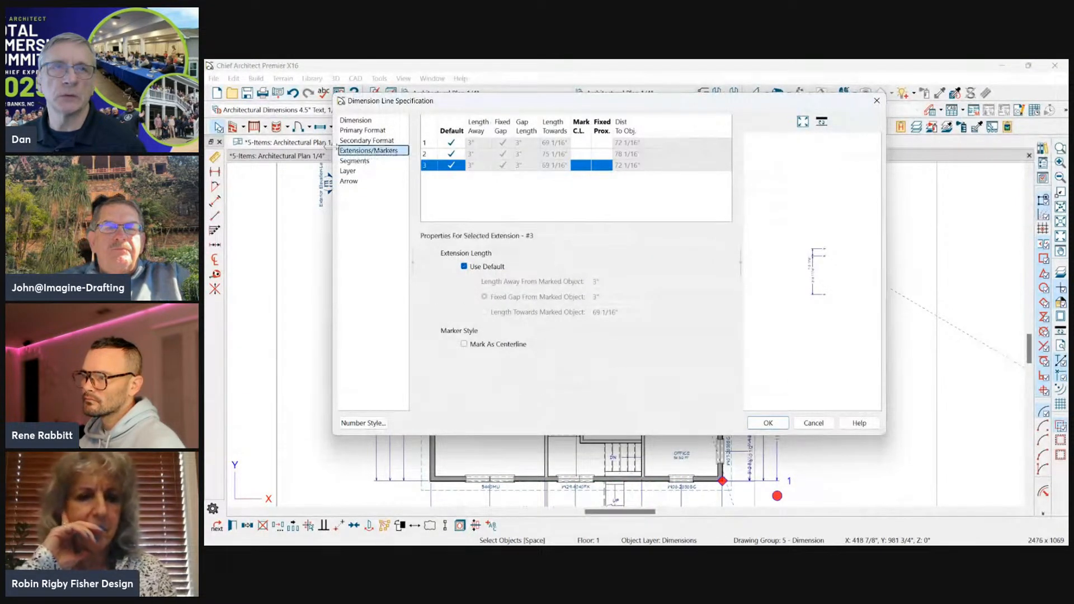
Turn off the default extension length for extensions 1, 2 and 3 of the dimension line.
click(451, 142)
click(475, 143)
double_click(480, 143)
click(451, 153)
click(450, 165)
Set Length Away to 6" for all three extensions and apply the dimension line specification.
click(485, 144)
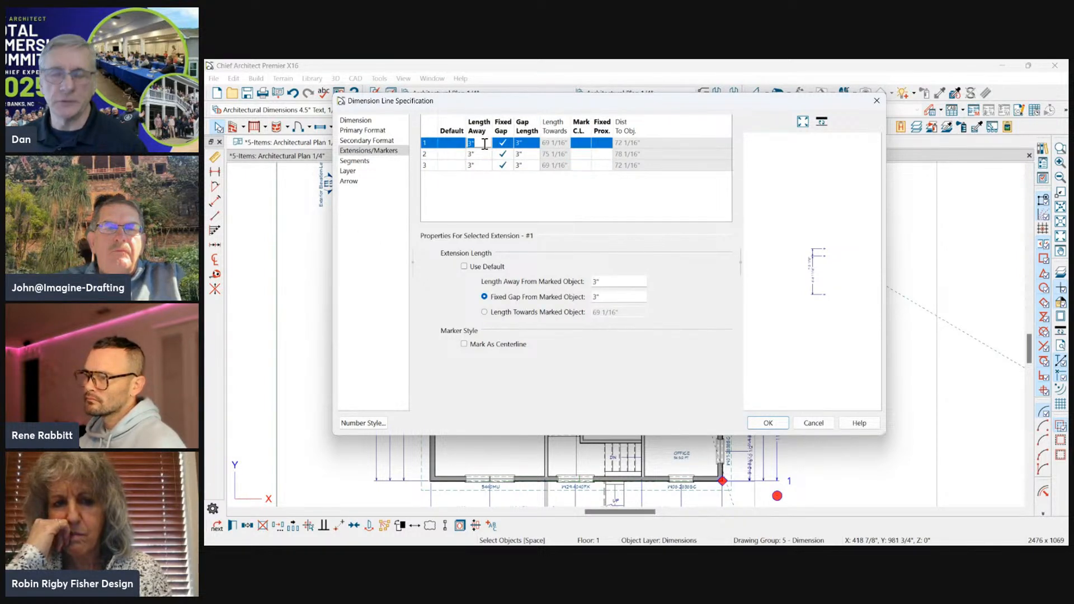
text(6)
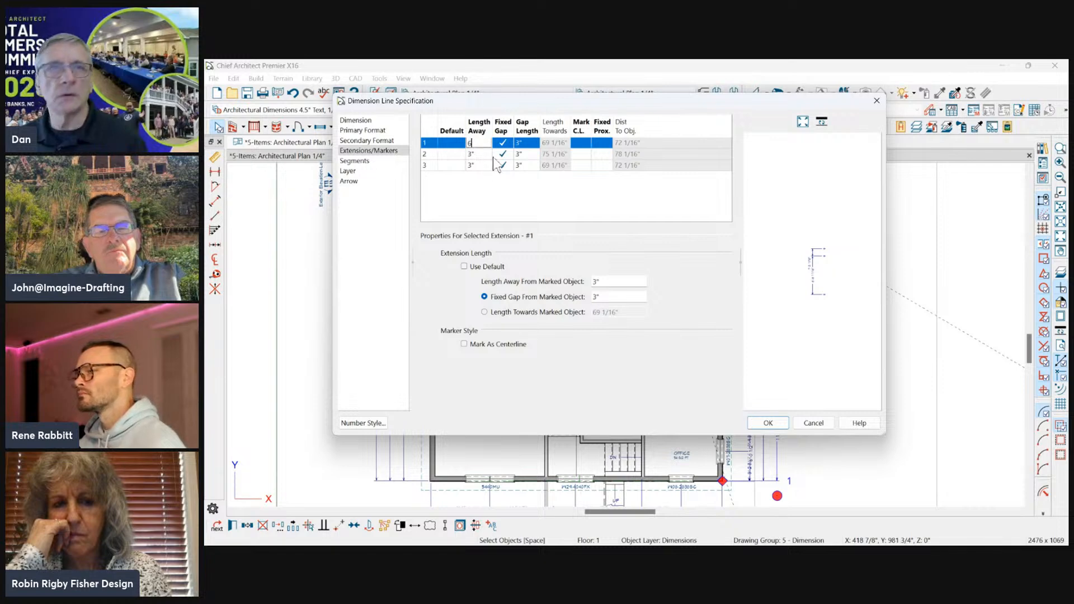
key(Down)
text(6)
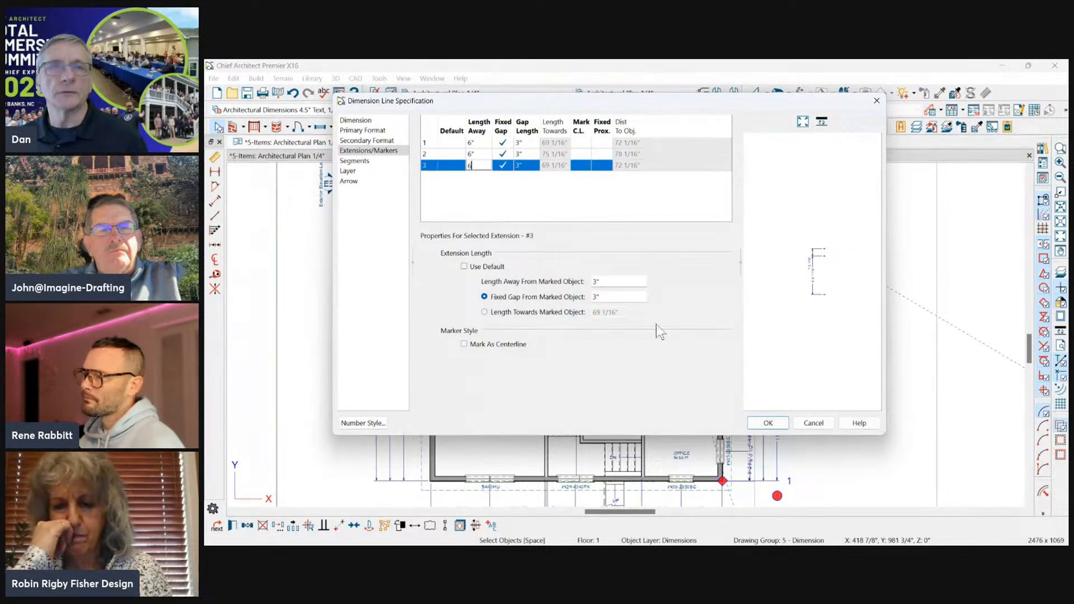
click(768, 423)
Delete the 12'-2 1/4" dimension line and the 32' overall dimension line outside the kitchen wall.
scroll(755, 218, up, 5)
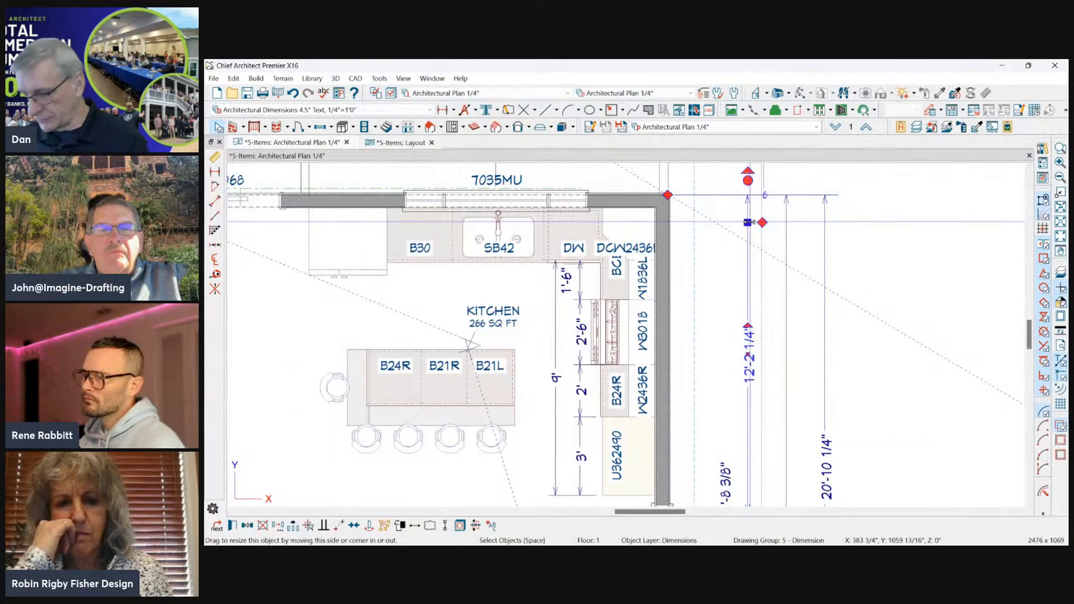
click(778, 230)
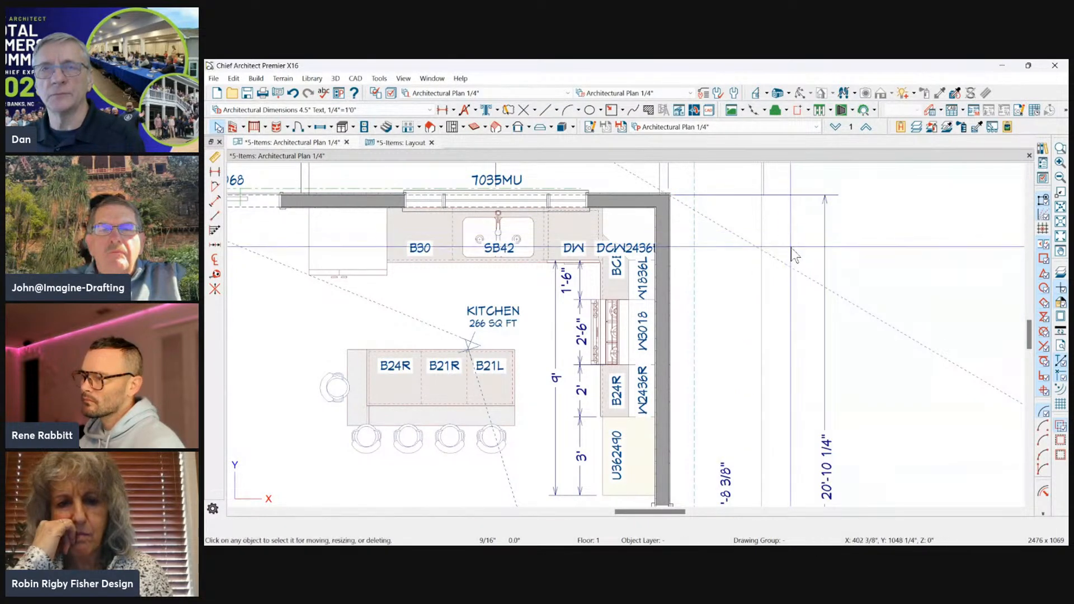
scroll(799, 190, down, 1)
scroll(798, 191, down, 1)
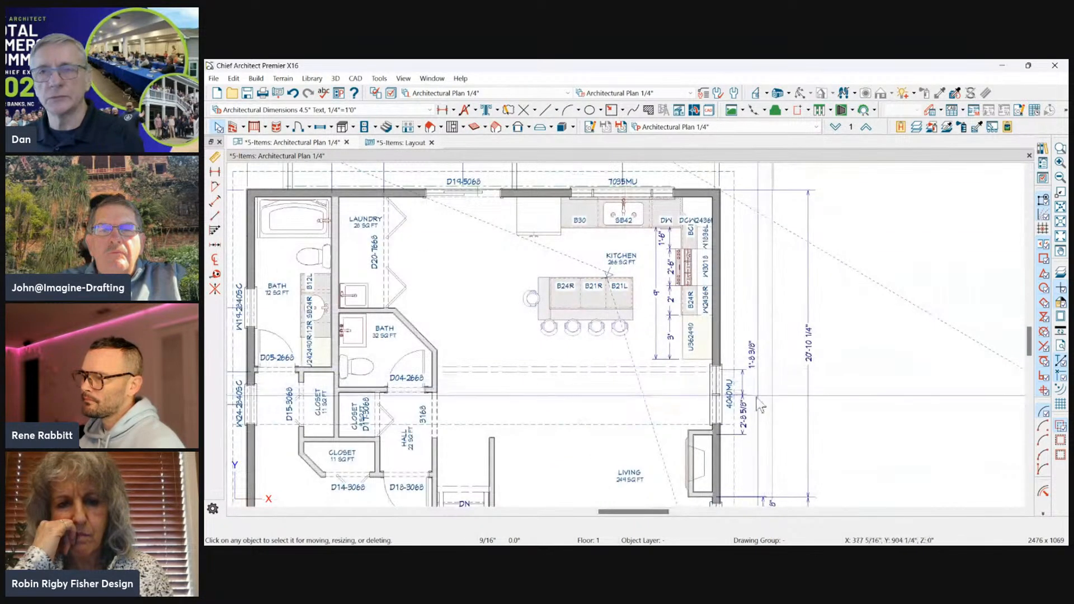
Temporarily delete the outermost 20'-10 1/4" dimension line to check what lies beneath its extension, and undo the deletion.
scroll(768, 187, up, 5)
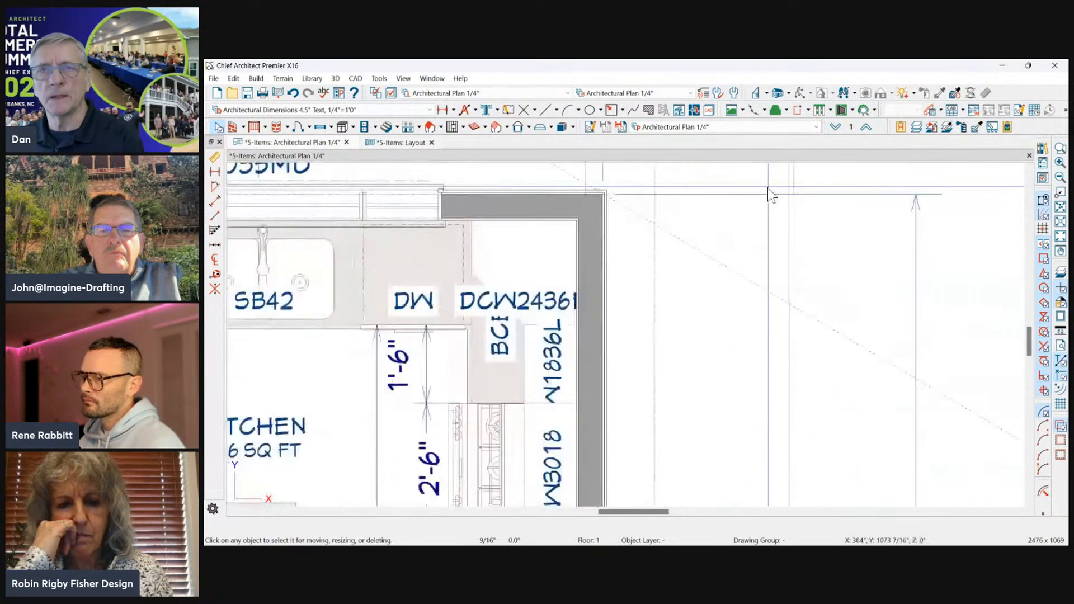
click(736, 187)
scroll(597, 185, up, 2)
scroll(638, 249, down, 3)
click(815, 262)
click(907, 265)
click(911, 272)
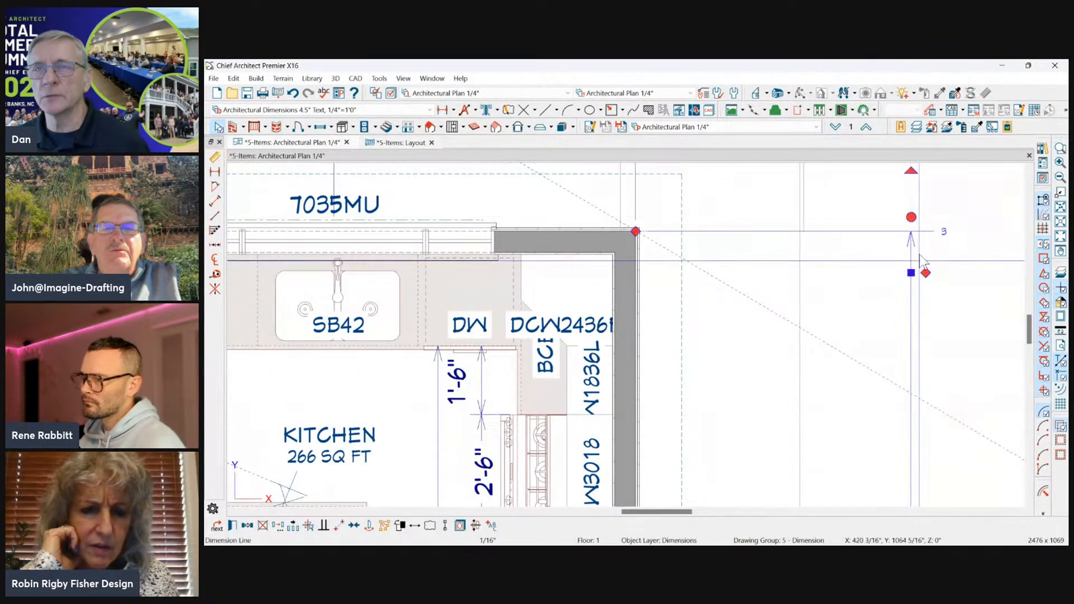
key(Delete)
scroll(887, 214, down, 2)
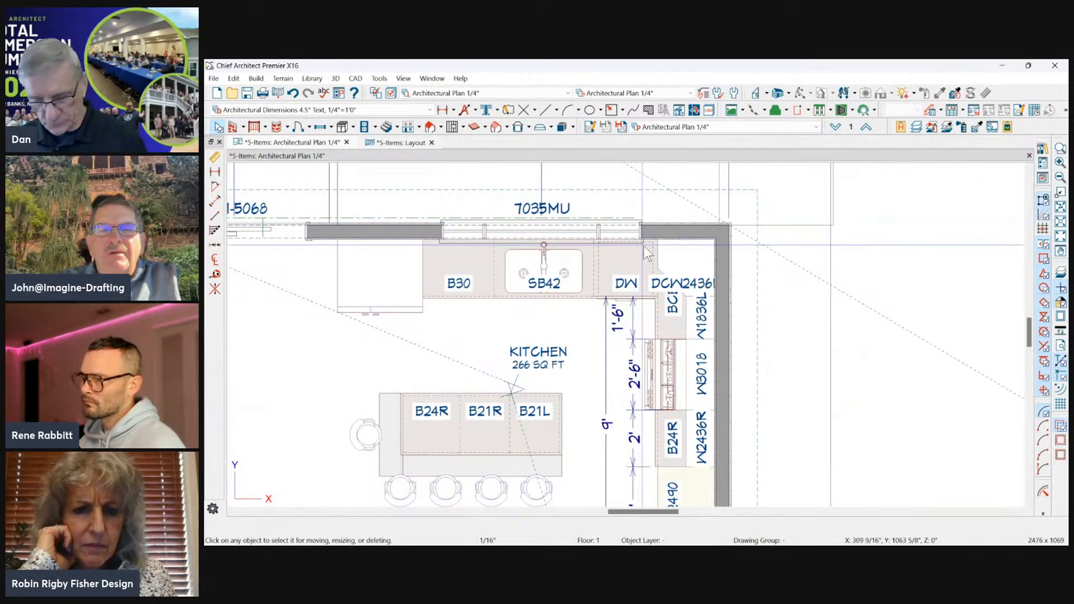
Pull the sidewalk's lower edge upward, clear of the house corner and the dimension extension line.
click(841, 193)
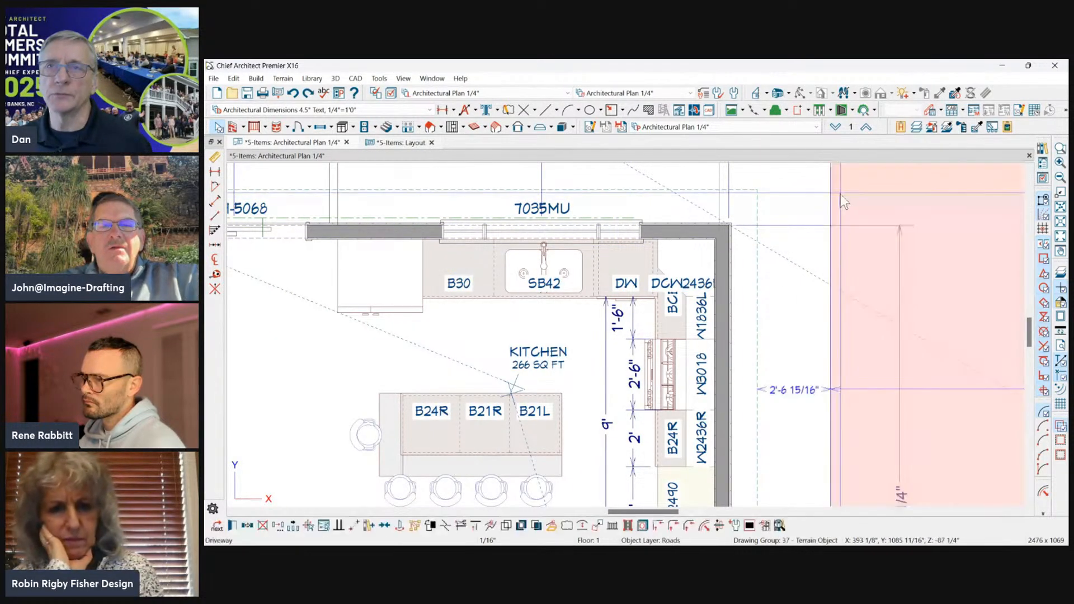
click(783, 226)
drag(783, 227, 782, 190)
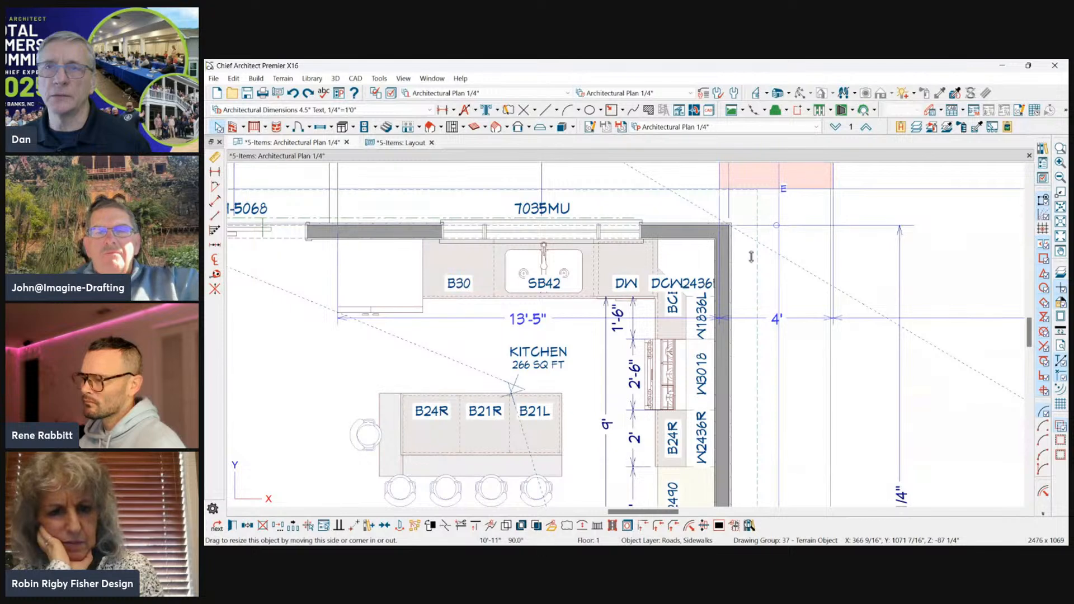
click(807, 236)
scroll(743, 255, up, 2)
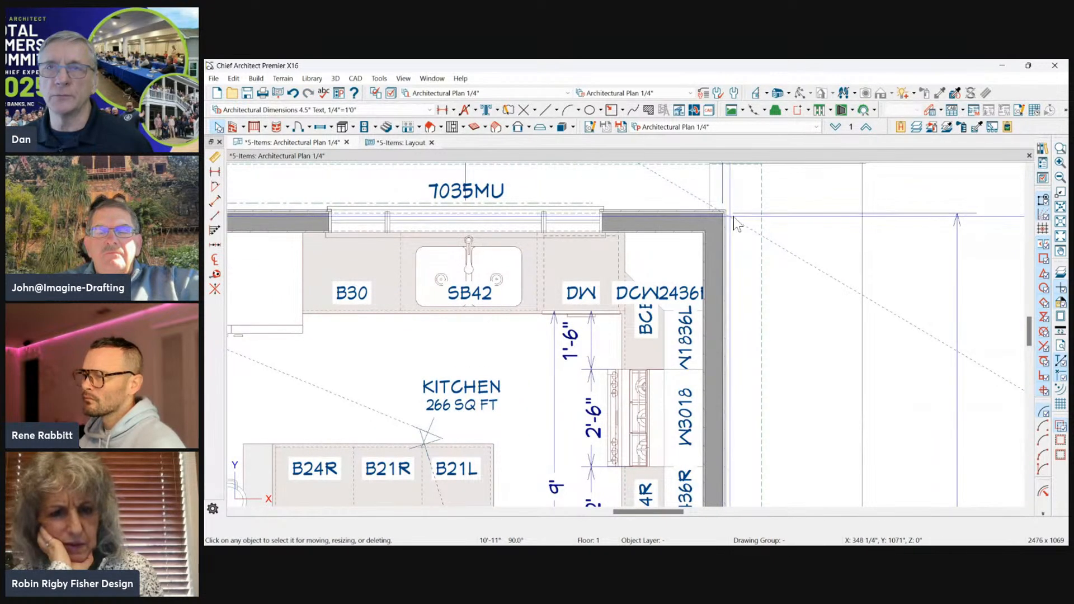
Examine the extension settings of the outermost dimension line outside the kitchen wall and close its specification without changes.
scroll(743, 269, down, 1)
scroll(885, 209, down, 1)
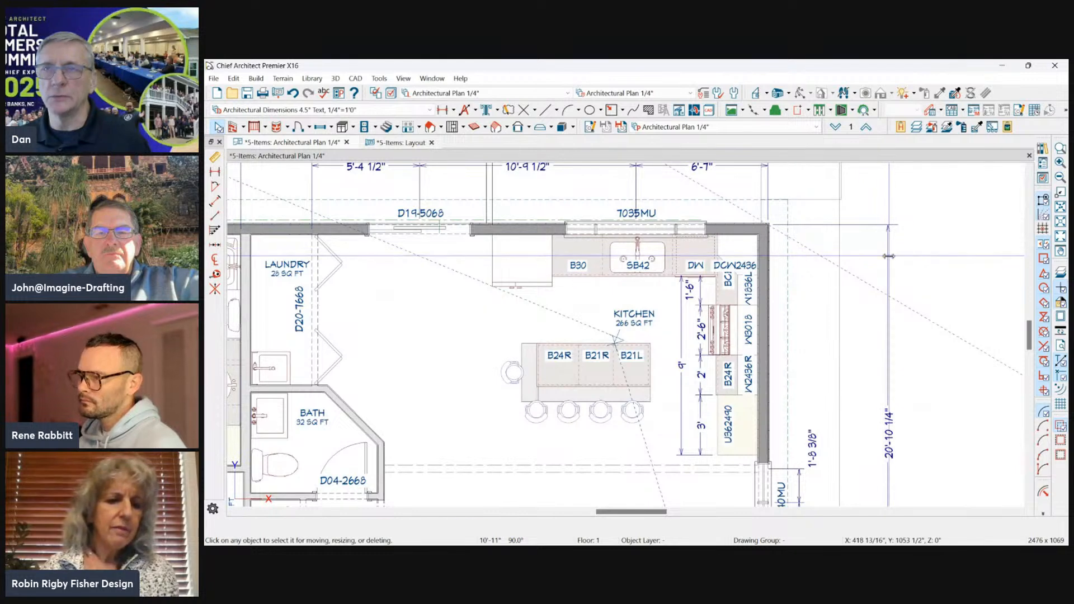
double_click(888, 234)
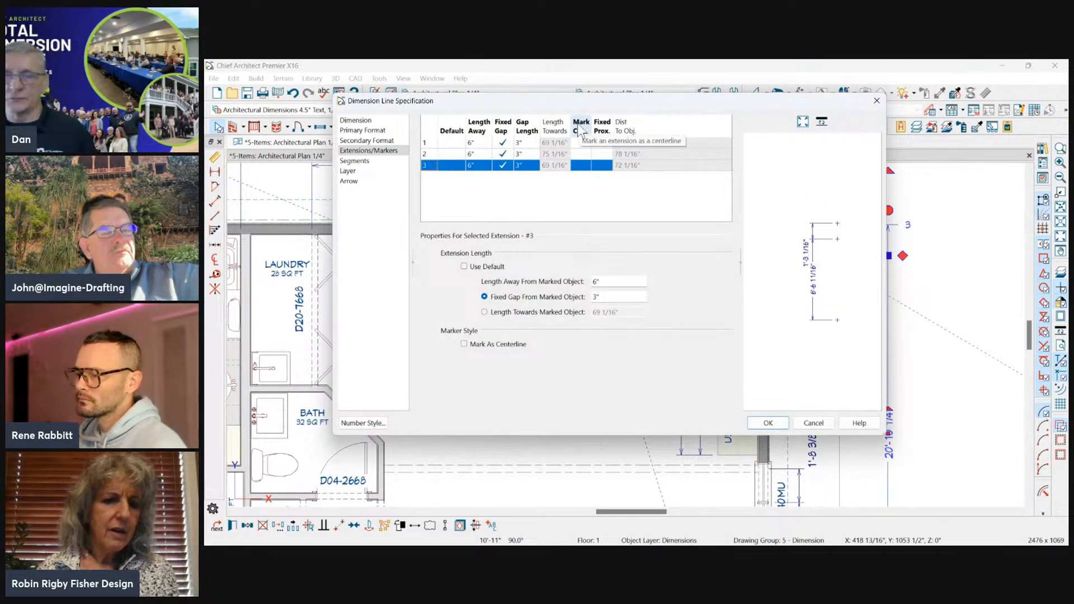
click(813, 422)
scroll(876, 205, down, 3)
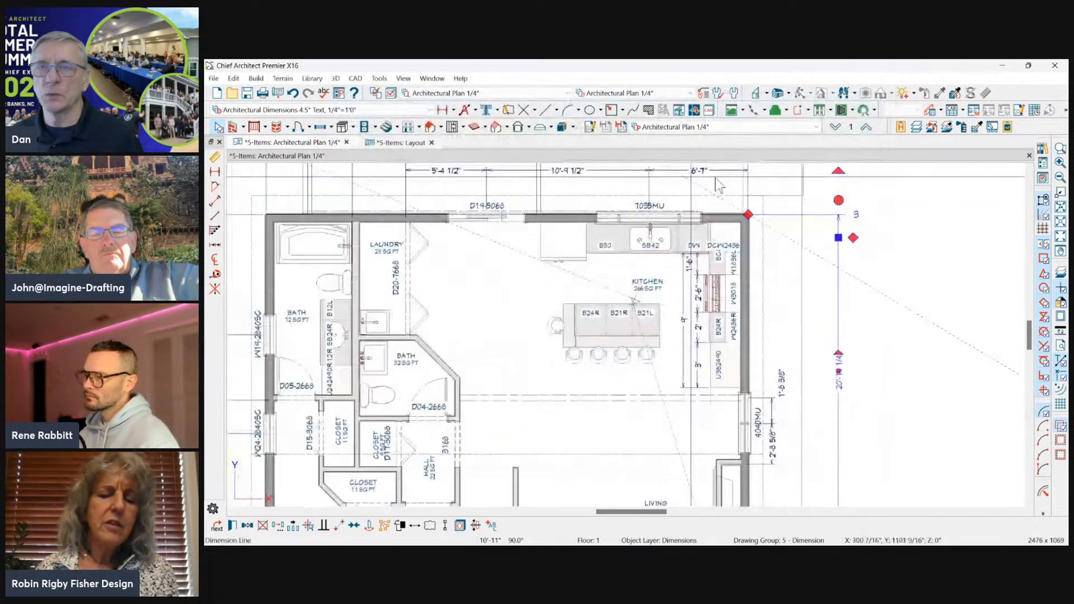
Open the extension settings in the Architectural Dimensions 4.5" Text, 1/4"=1'0" dimension defaults.
scroll(876, 205, down, 2)
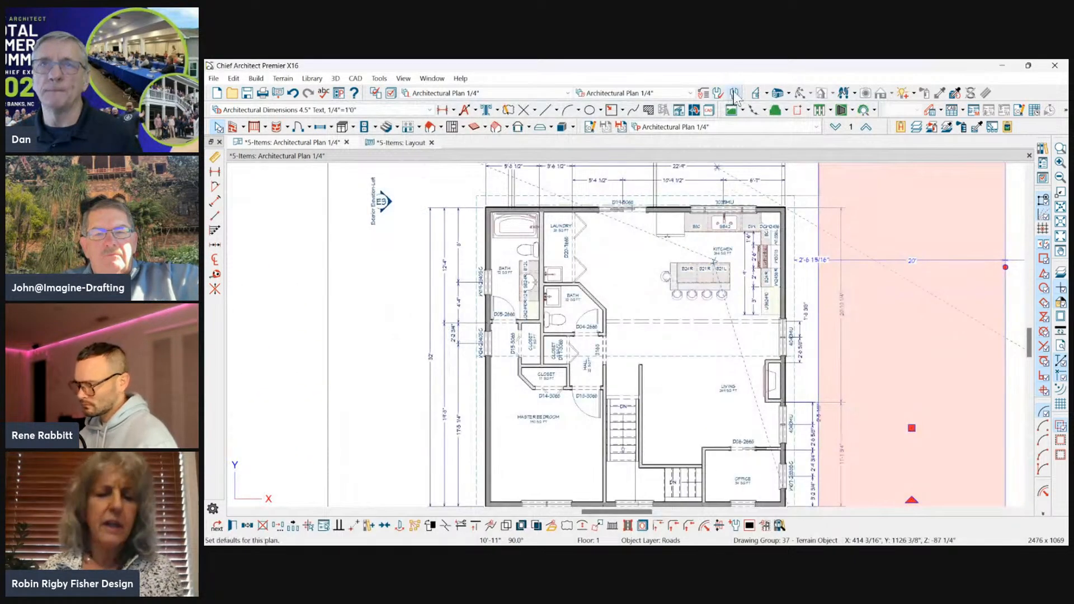
click(734, 94)
click(575, 180)
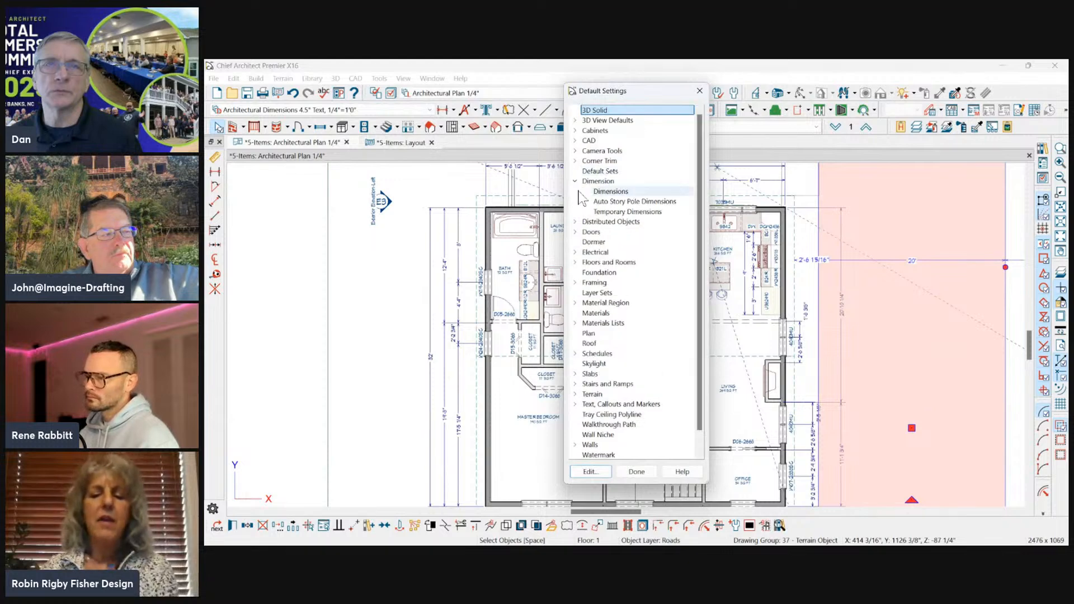
click(609, 192)
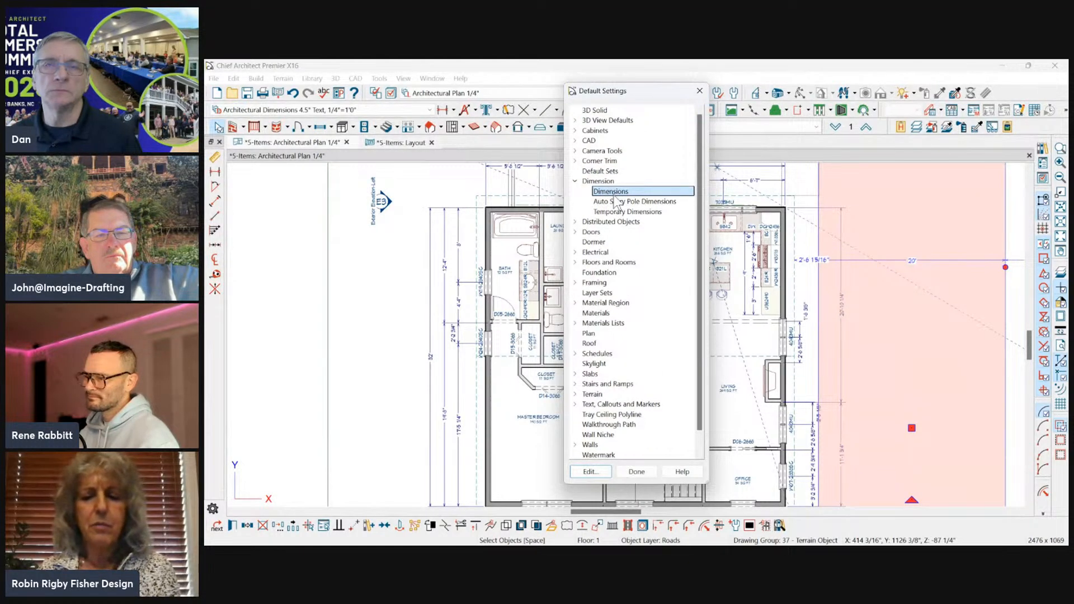
double_click(615, 192)
drag(616, 185, 452, 125)
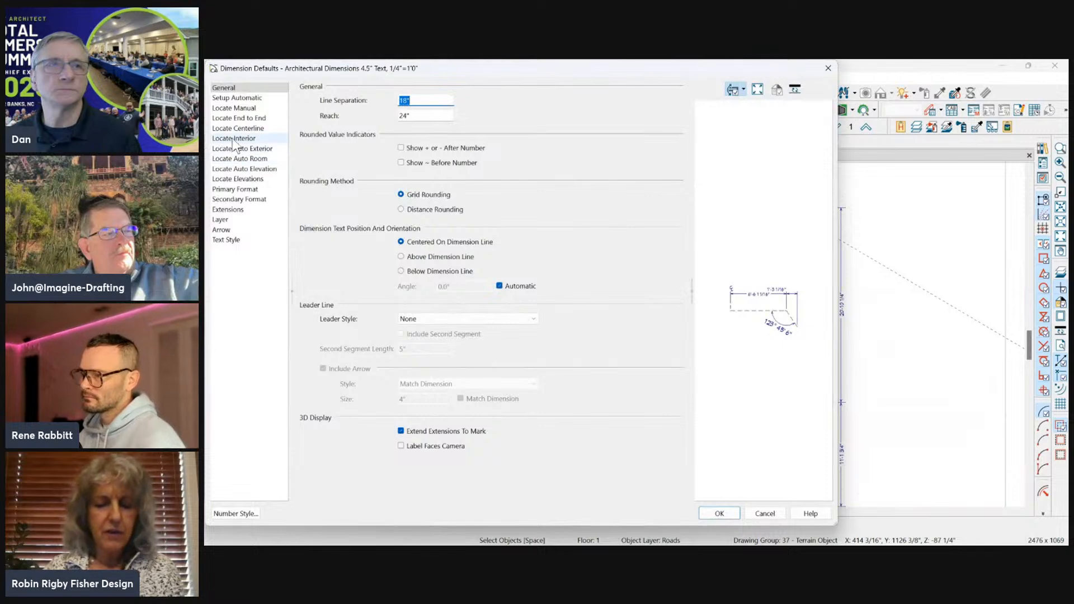
click(227, 209)
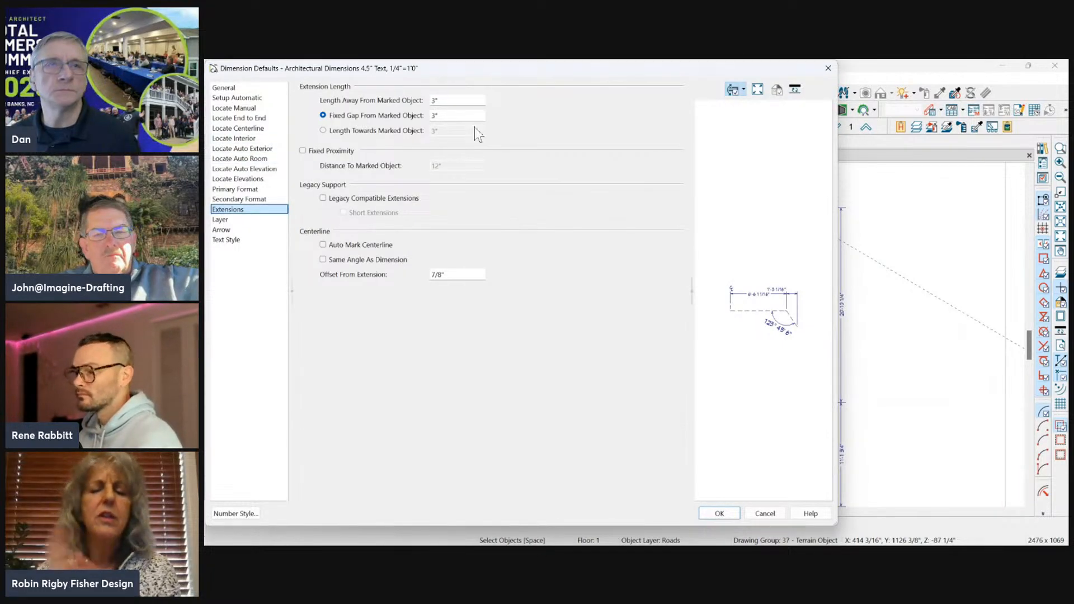
Review the default extension lengths and gap, and leave all default settings dialogs without changes.
drag(452, 79, 567, 111)
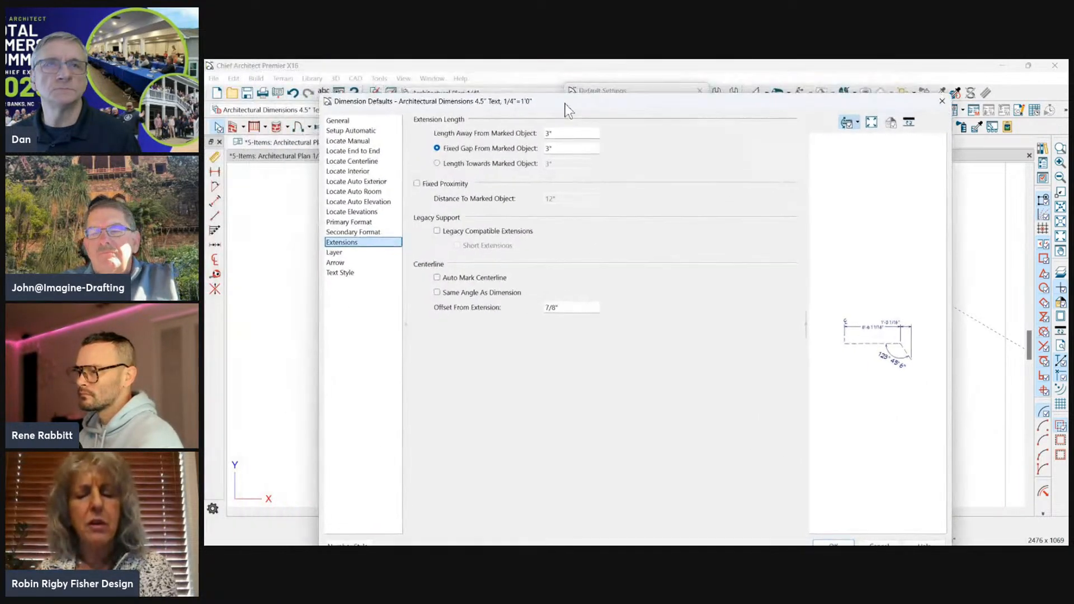
drag(729, 116, 674, 89)
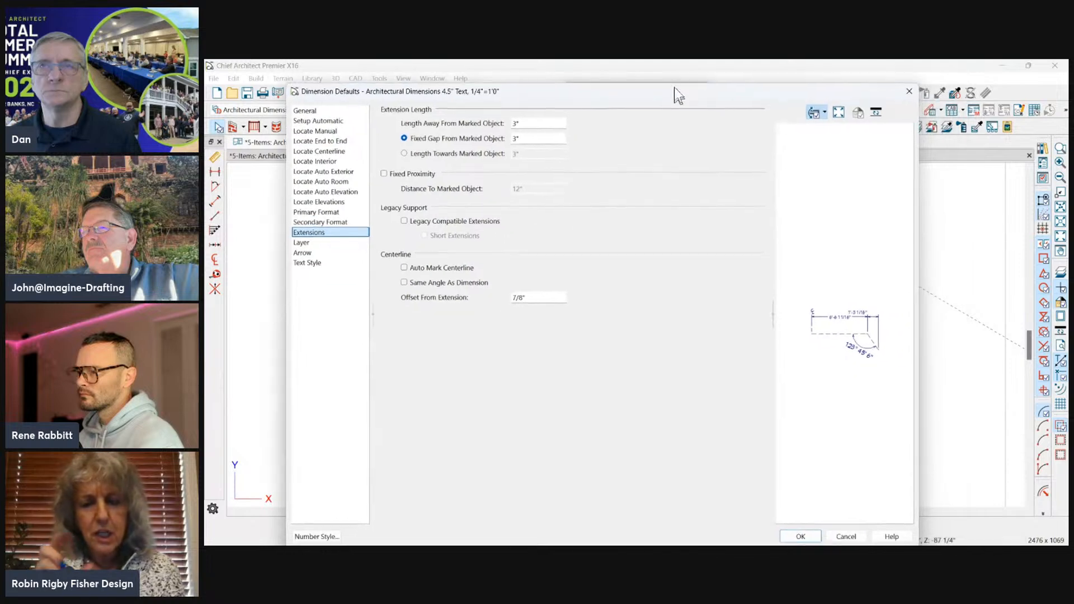
click(846, 533)
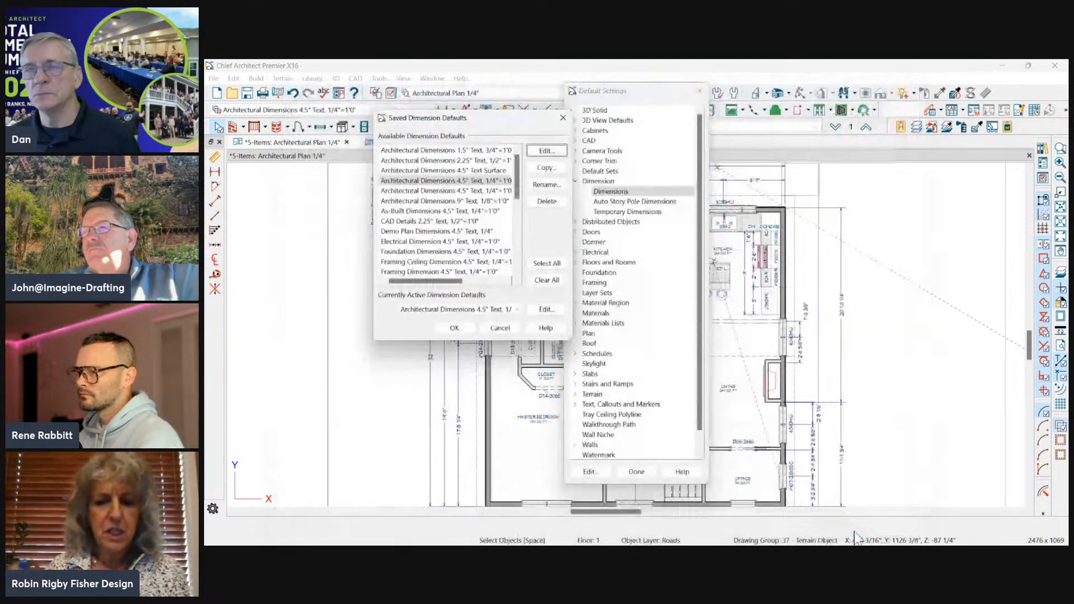
click(506, 333)
click(643, 474)
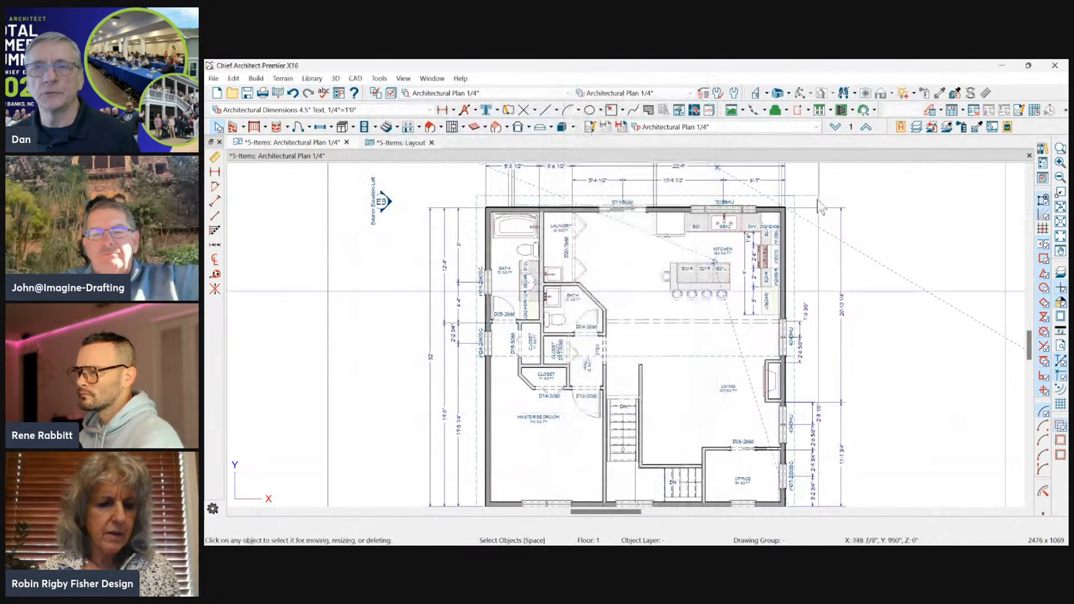
Pull the inner end of the outermost kitchen dimension's upper extension away from the wall, and lengthen its outer end.
scroll(812, 213, up, 2)
click(849, 242)
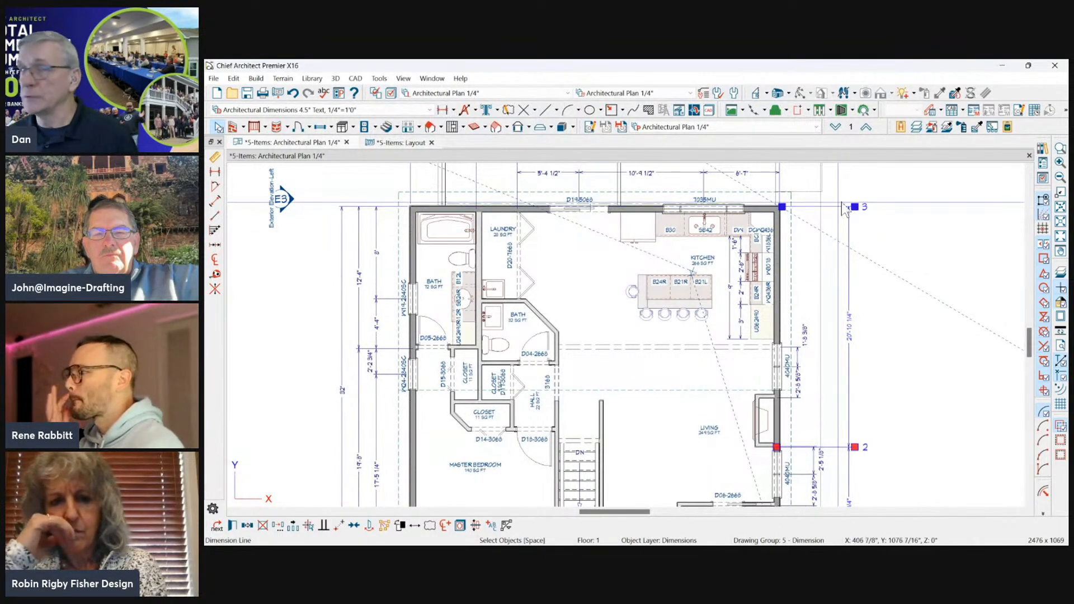
scroll(811, 216, up, 3)
drag(707, 223, 781, 223)
drag(856, 223, 959, 222)
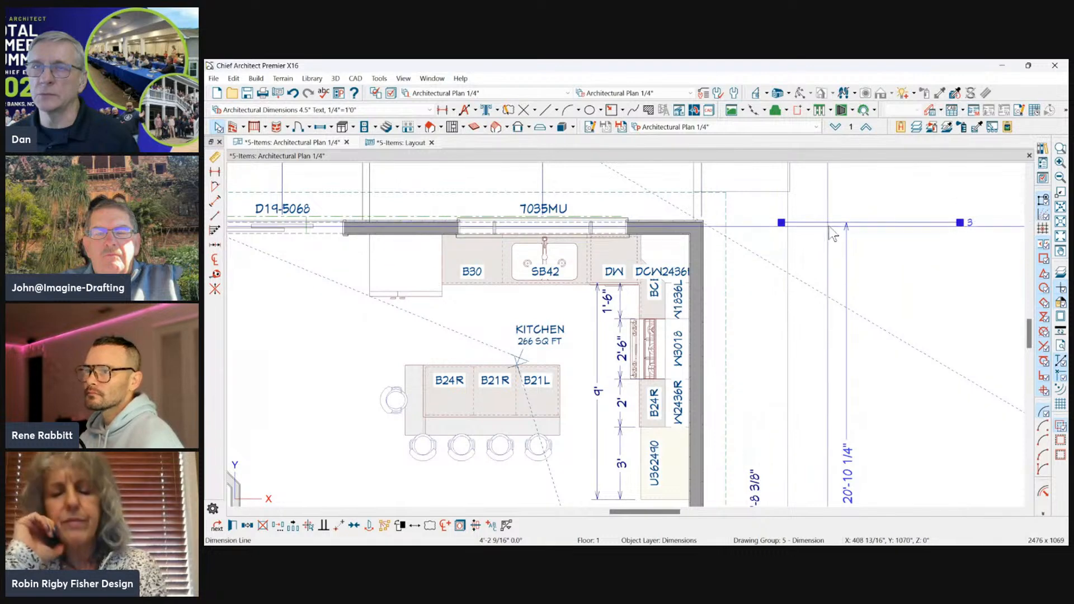
Stretch the upper extension's inner end back to the exterior corner of the house and leave the dimension line.
drag(781, 223, 738, 222)
scroll(858, 200, down, 1)
scroll(727, 223, up, 3)
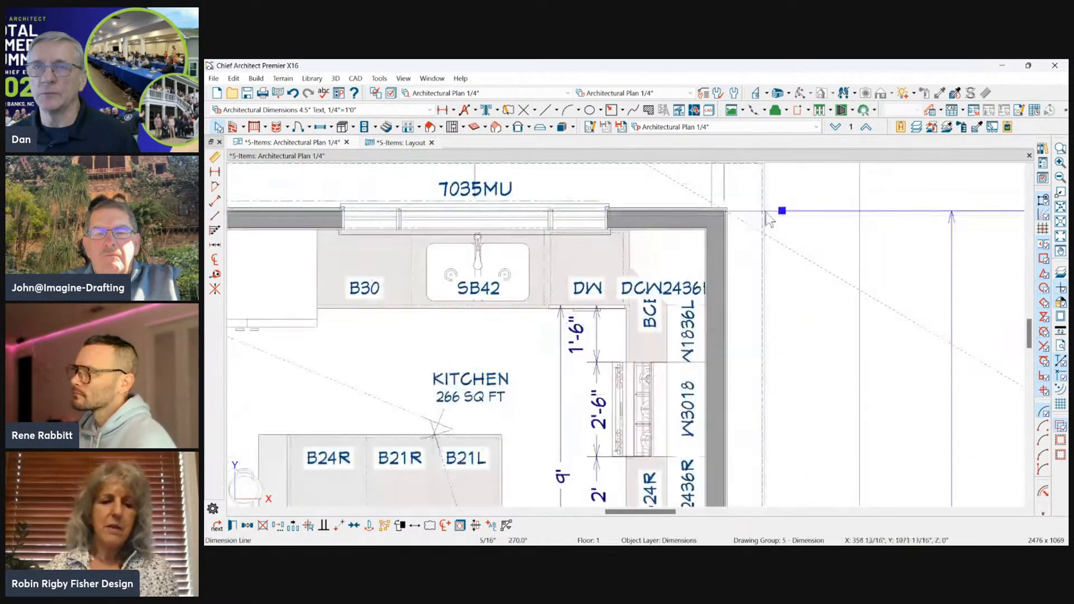
drag(785, 211, 719, 213)
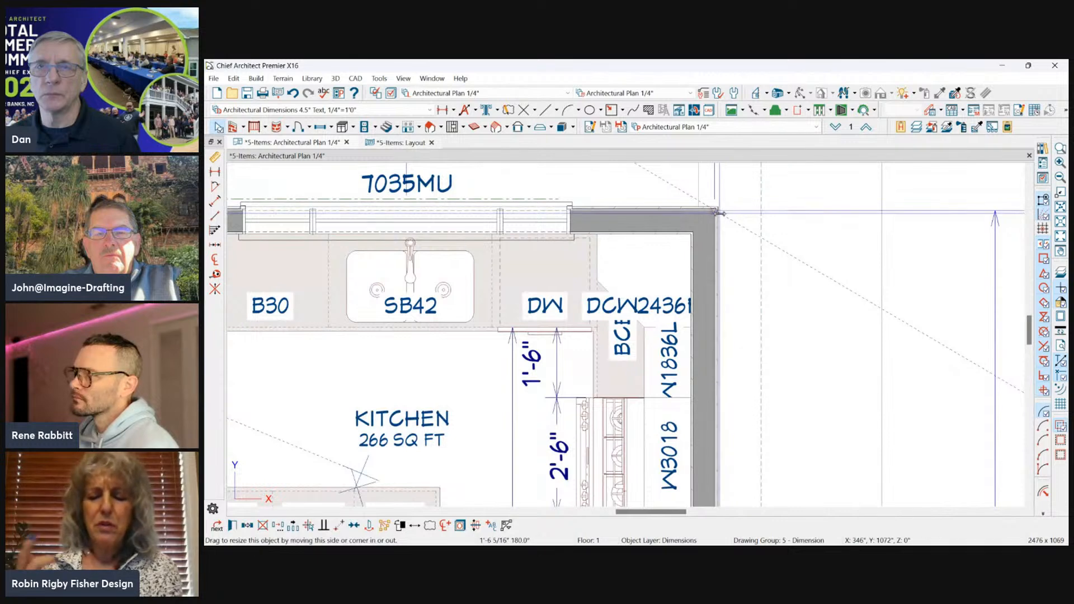
scroll(731, 199, up, 3)
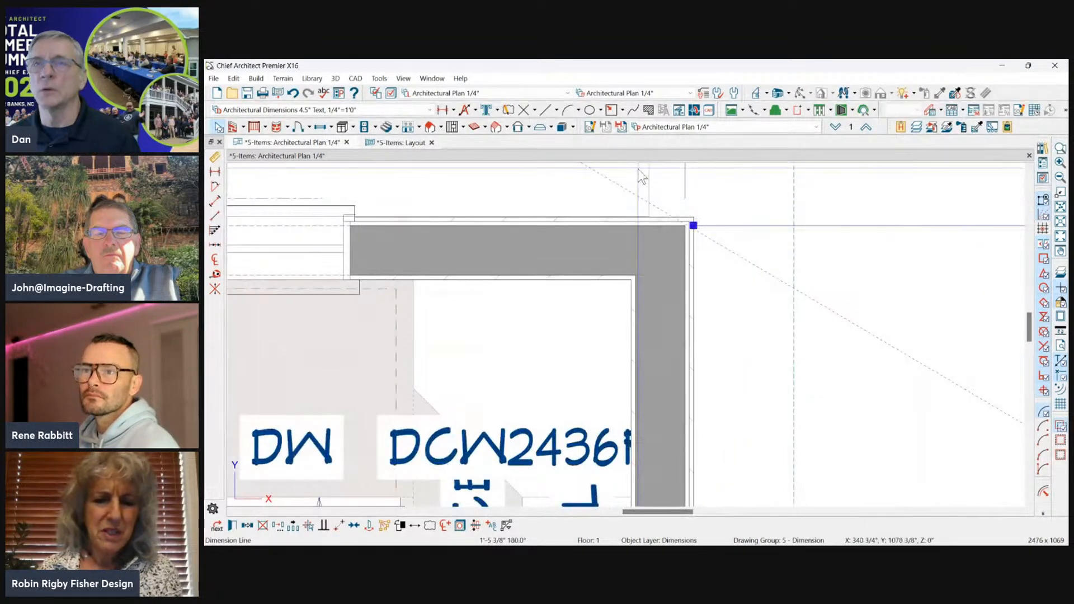
scroll(660, 179, down, 3)
scroll(660, 184, down, 5)
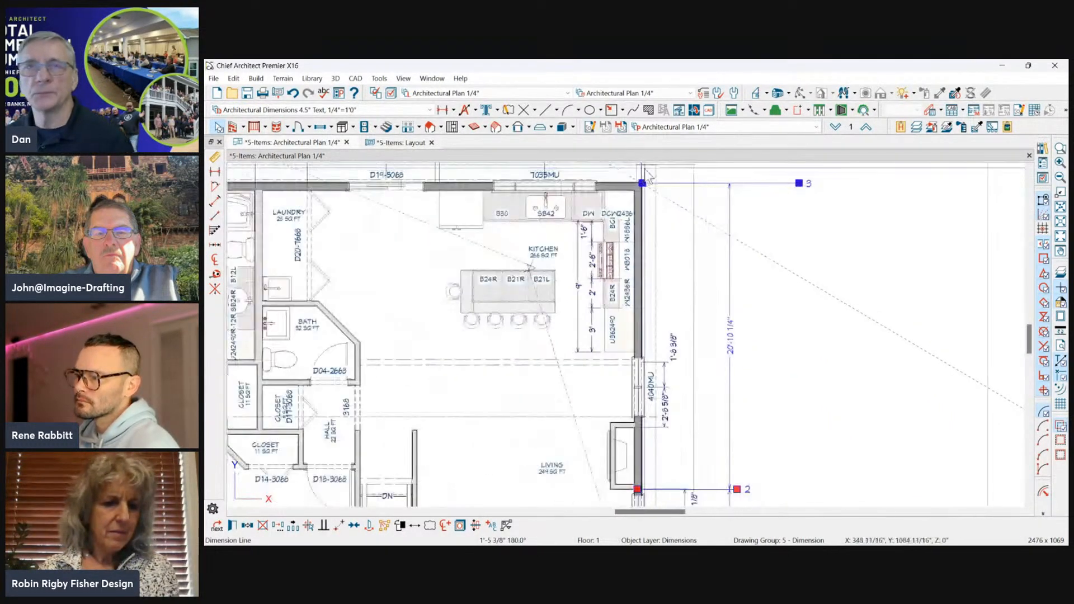
click(838, 193)
scroll(837, 190, down, 2)
scroll(837, 190, down, 2)
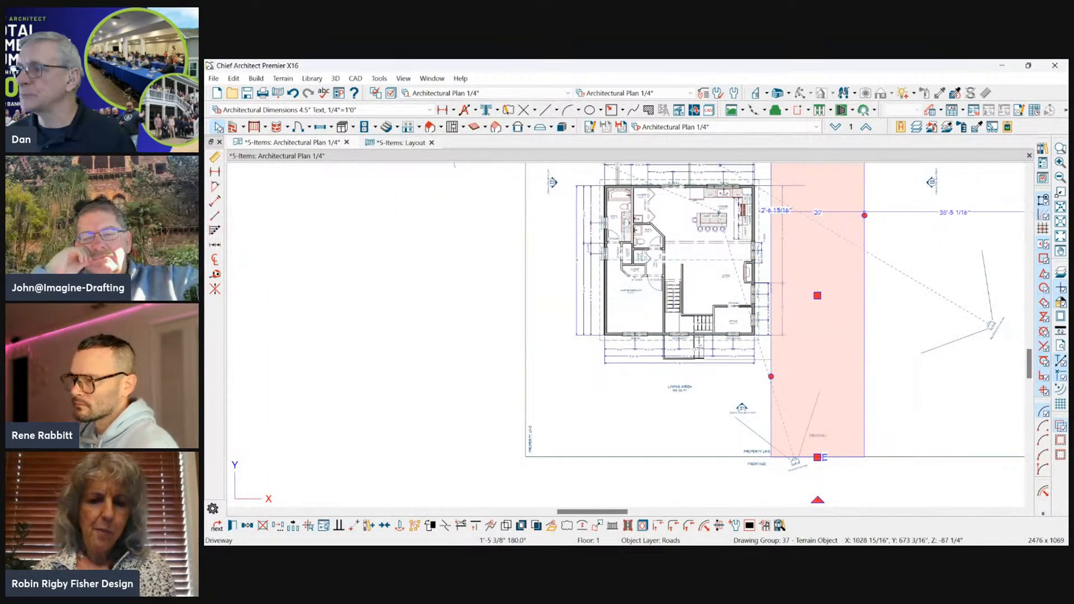
key(alt+Tab)
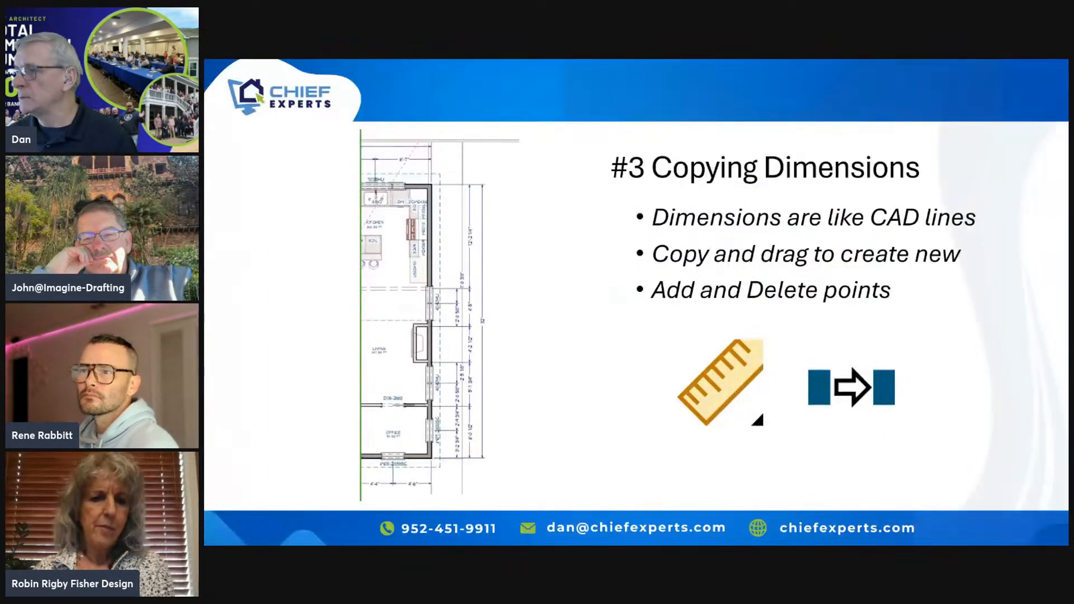
click(917, 401)
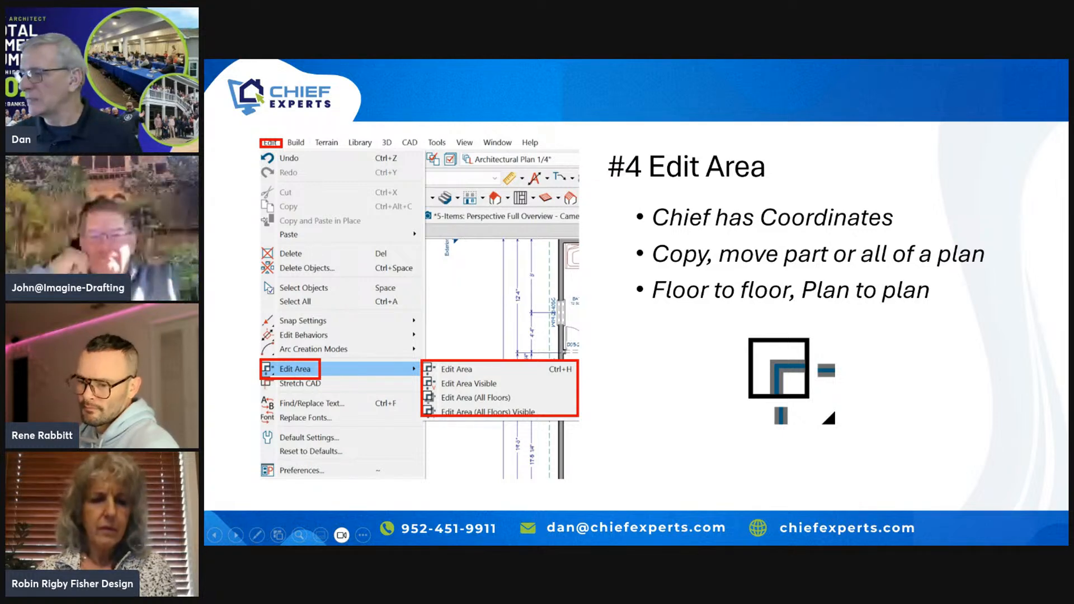
key(alt+Tab)
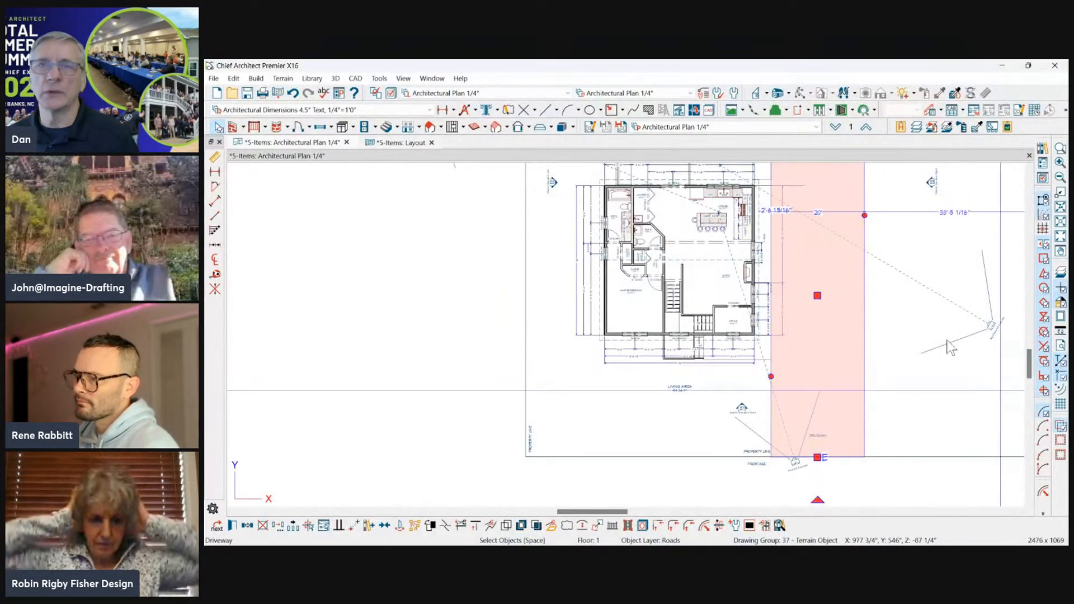
Deselect the driveway and look through the floors below and above, up to attic level A, before returning to floor 1.
scroll(470, 252, down, 4)
scroll(472, 237, up, 2)
click(922, 267)
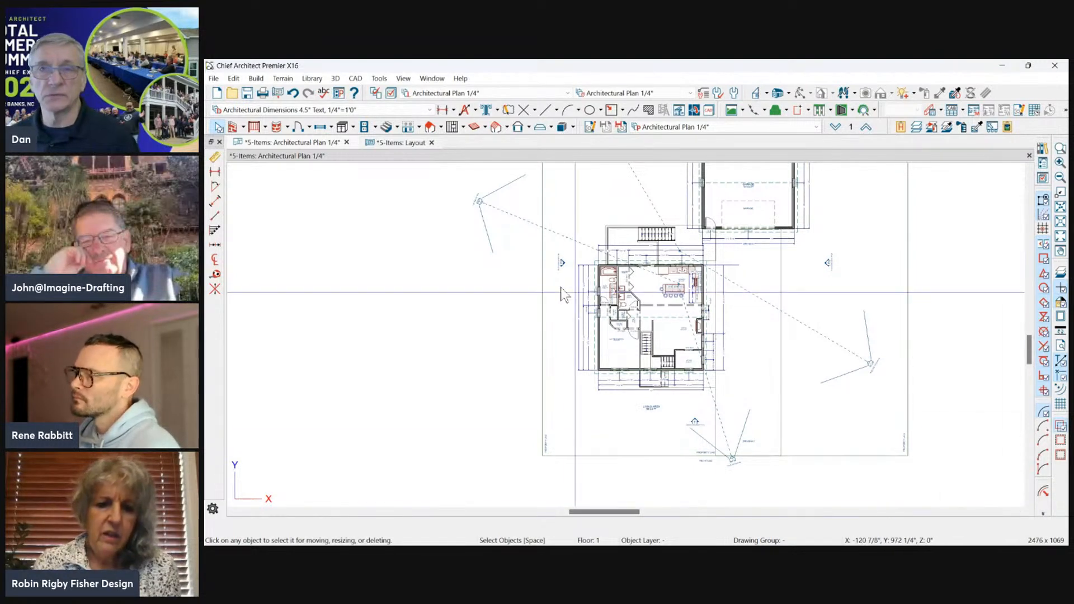
scroll(709, 344, up, 3)
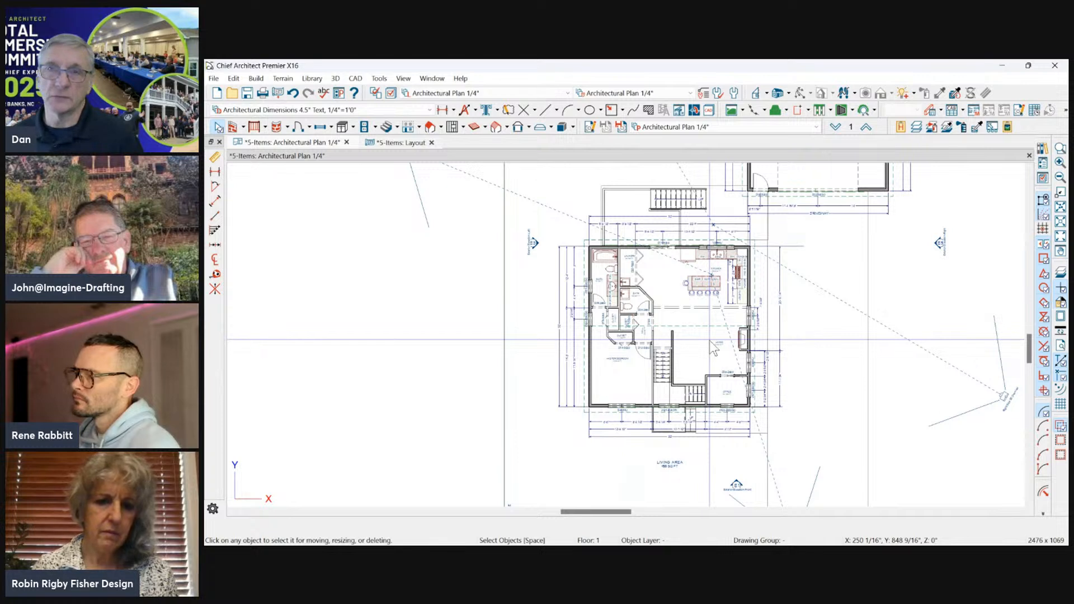
click(836, 127)
click(865, 127)
click(866, 127)
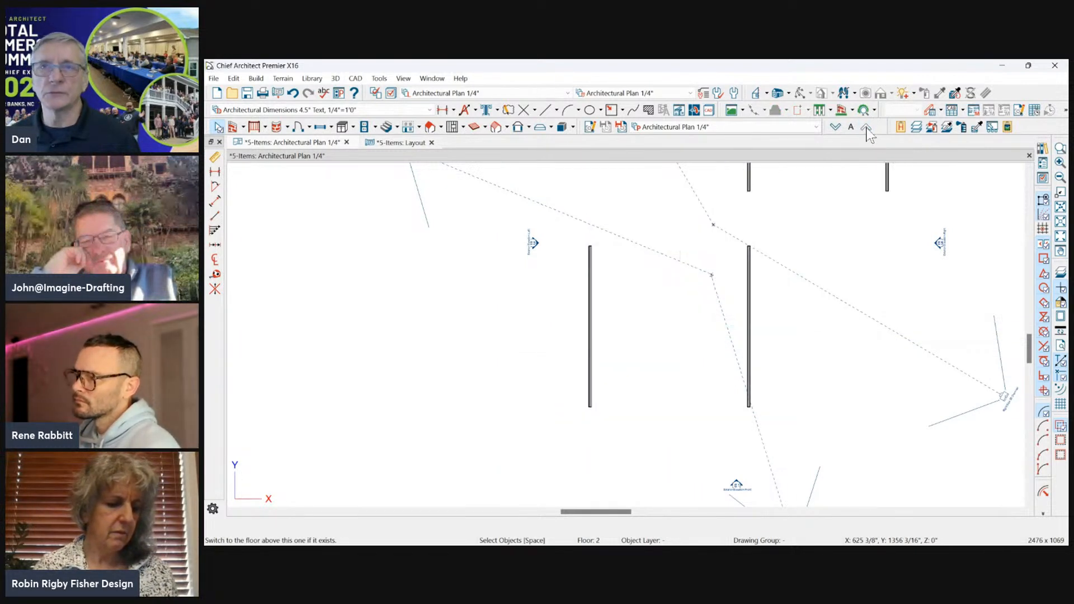
click(835, 127)
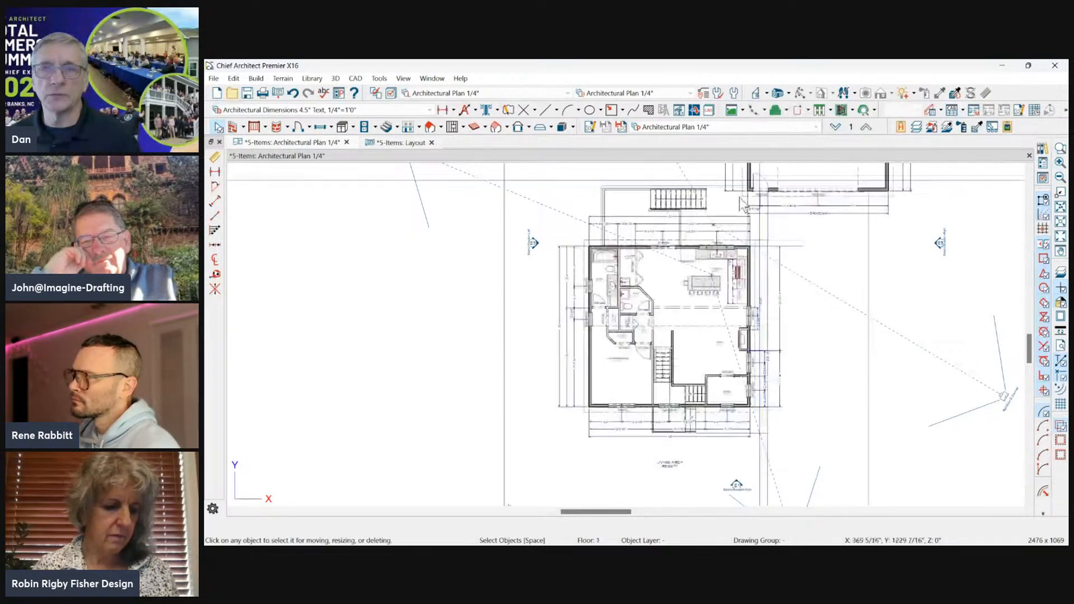
Draw a rectangular polyline about 27' wide over the bath-side dimensions, overlapping the house's exterior wall.
scroll(693, 242, down, 1)
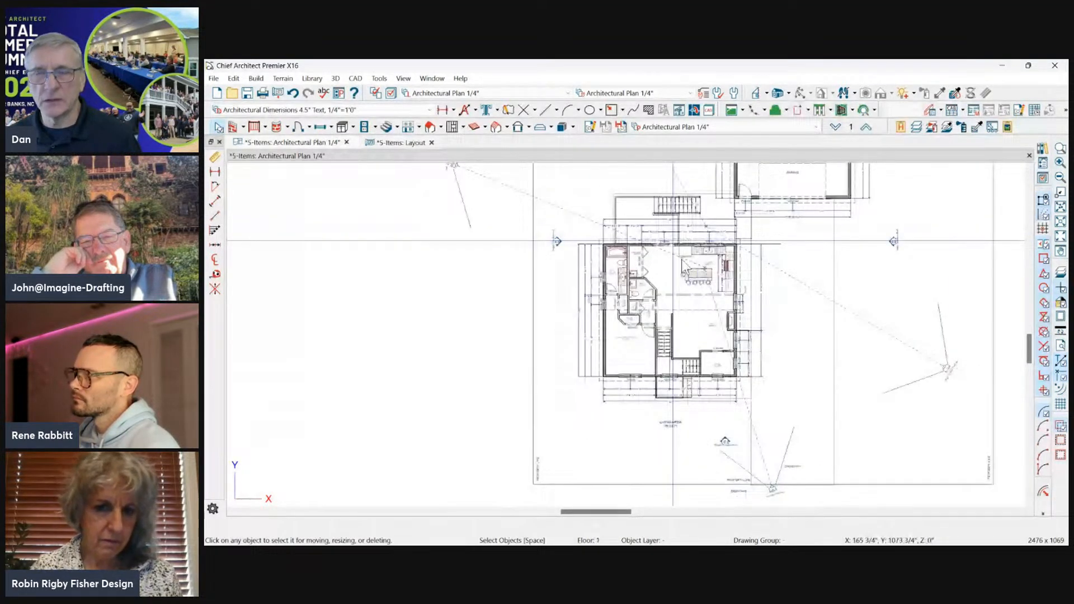
scroll(673, 242, up, 1)
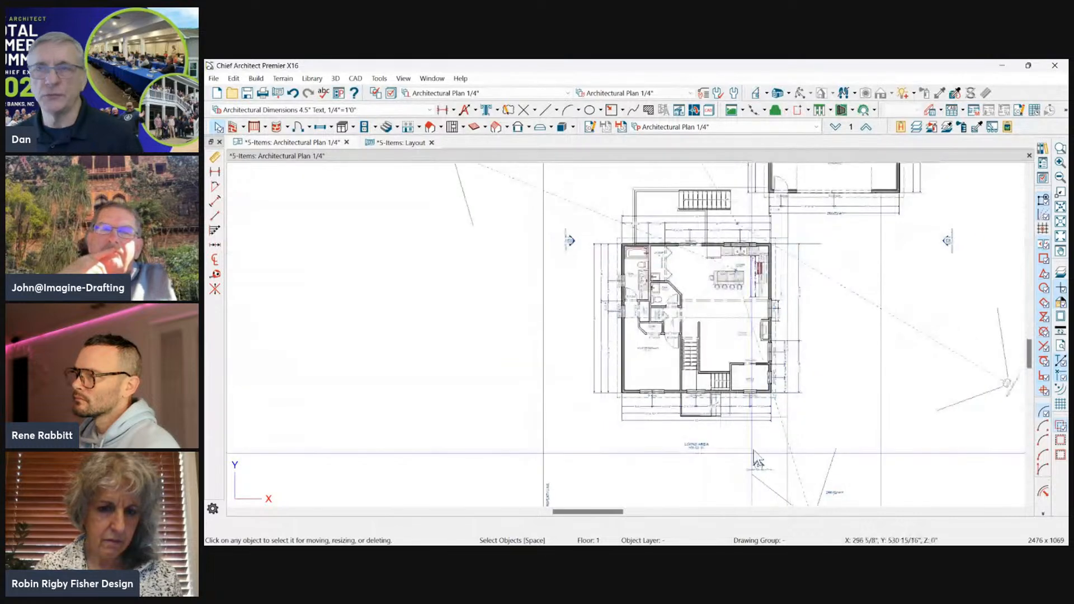
scroll(760, 296, up, 1)
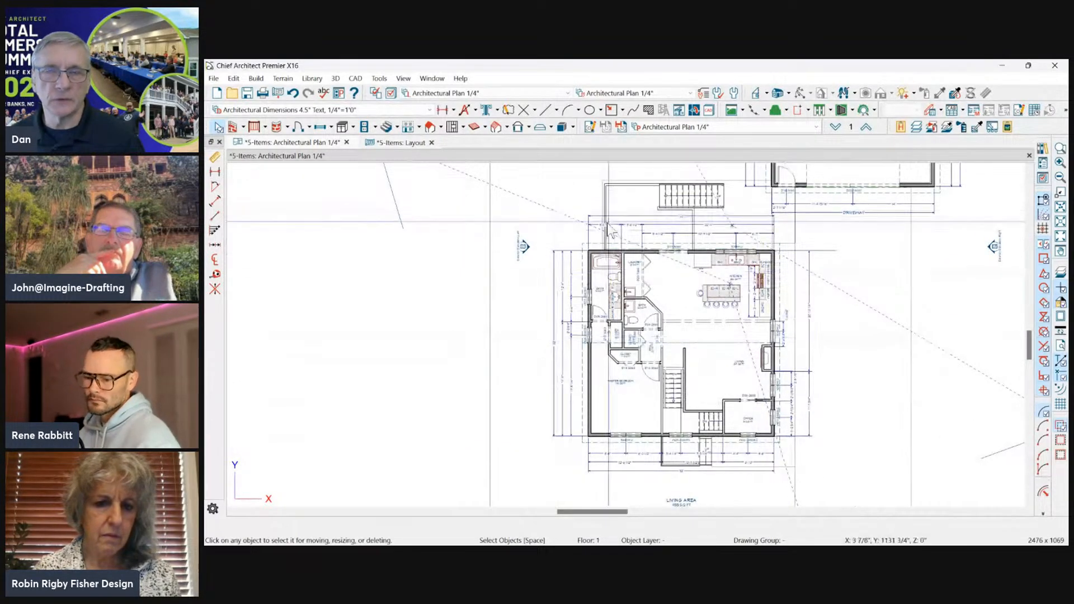
scroll(425, 315, up, 1)
scroll(430, 318, down, 2)
scroll(612, 329, up, 1)
key(r)
drag(419, 195, 569, 453)
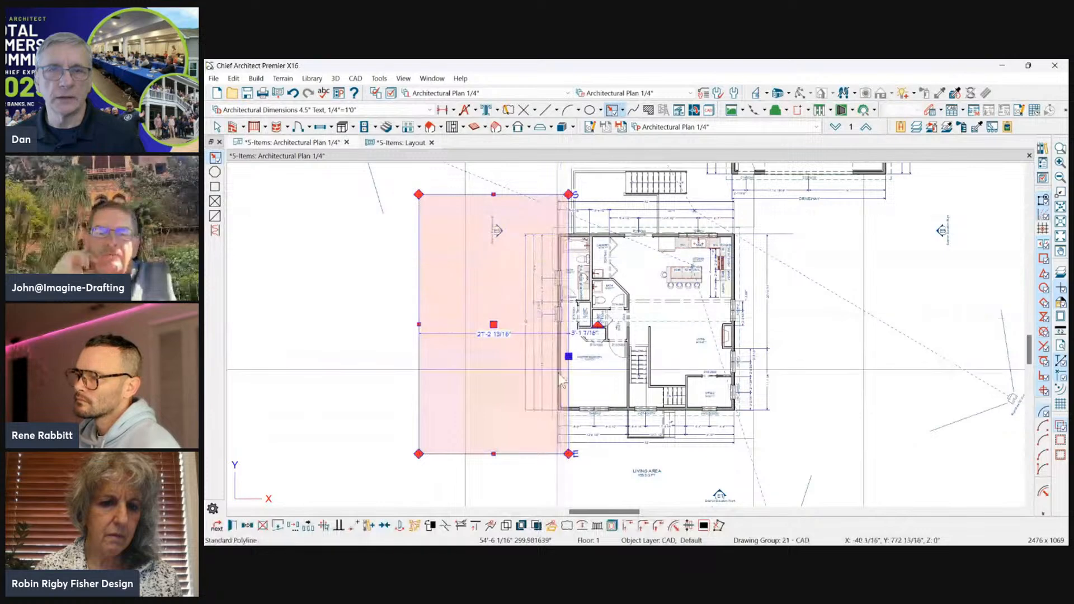
Add a break in the rectangle's house-side edge and extend its lower section about 8'-4" across the master bedroom, forming an L-shape.
scroll(560, 392, up, 1)
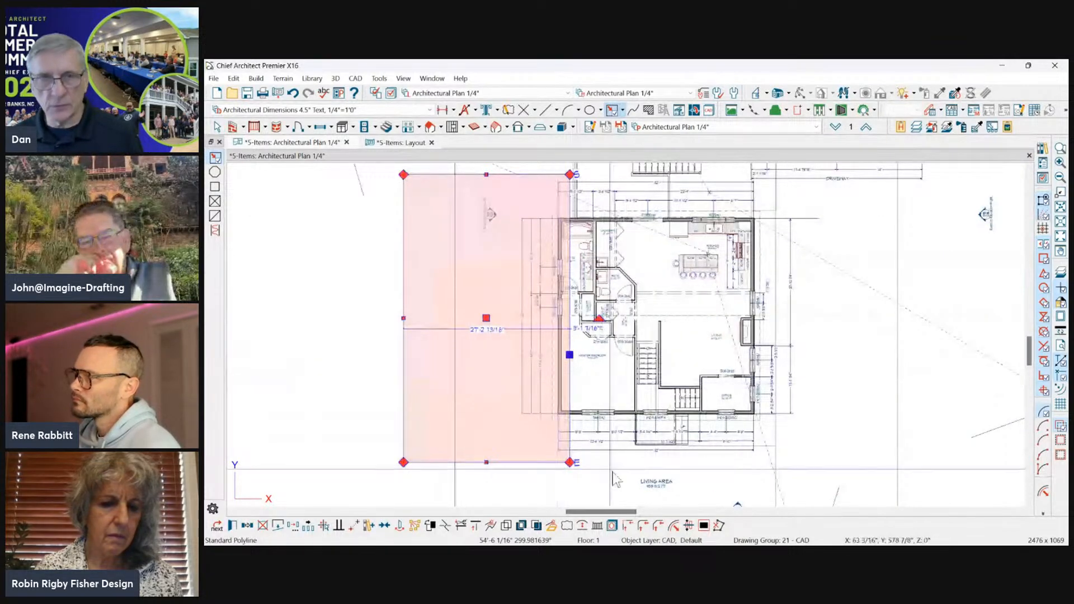
key(3)
click(569, 369)
drag(569, 415, 620, 424)
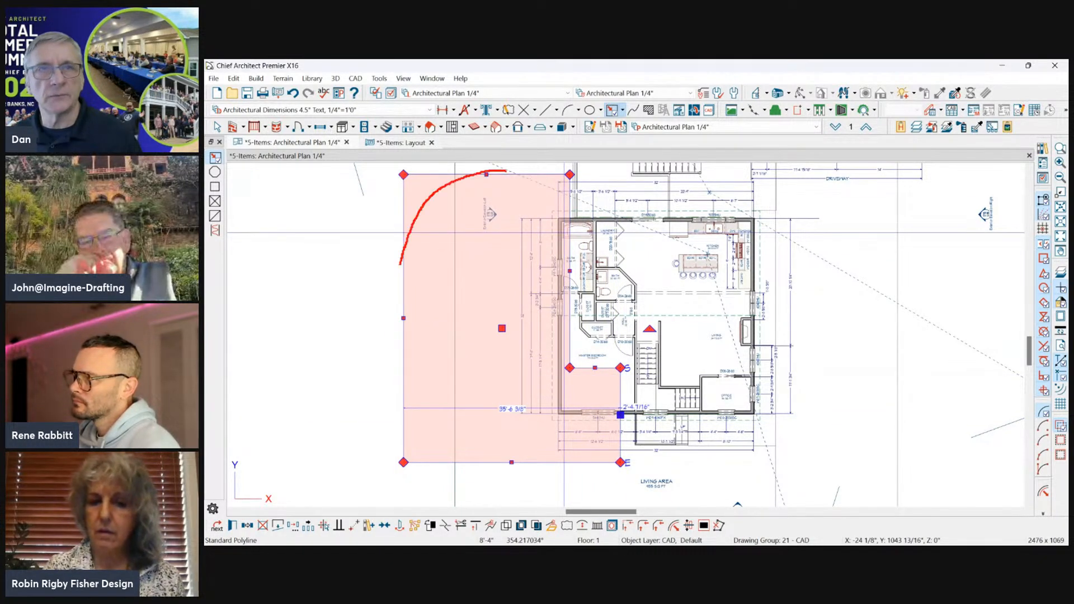
drag(531, 490, 562, 178)
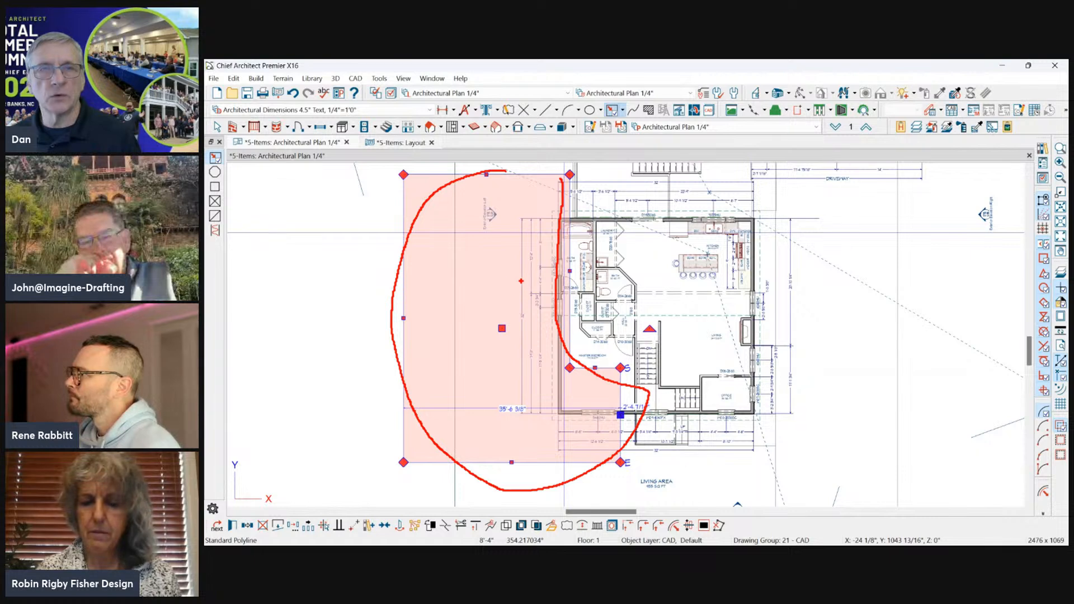
mouse_move(479, 273)
mouse_down()
mouse_move(453, 285)
mouse_move(504, 309)
mouse_up()
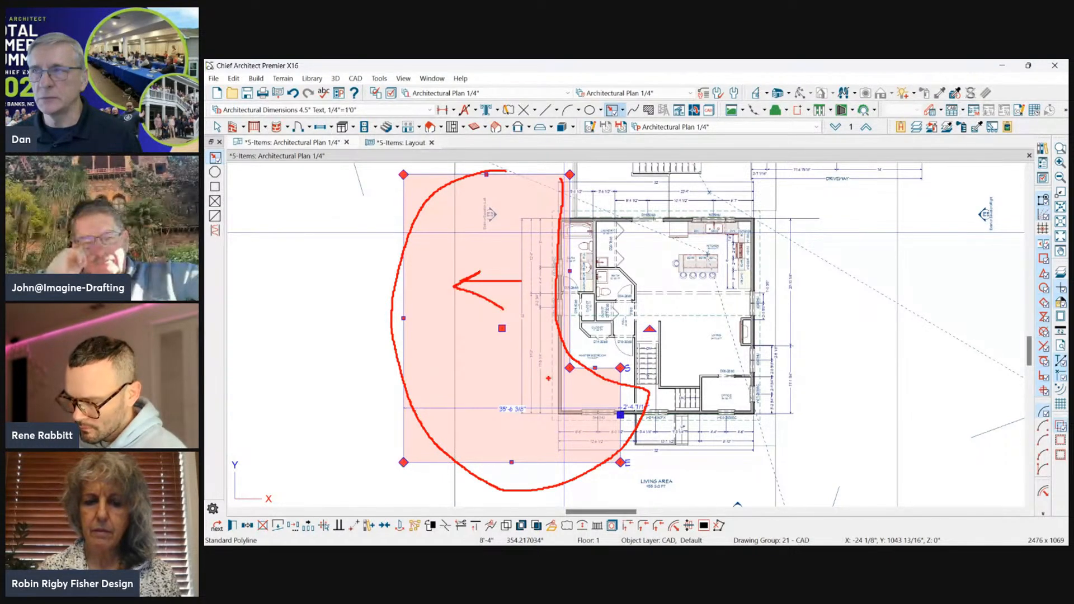
key(Escape)
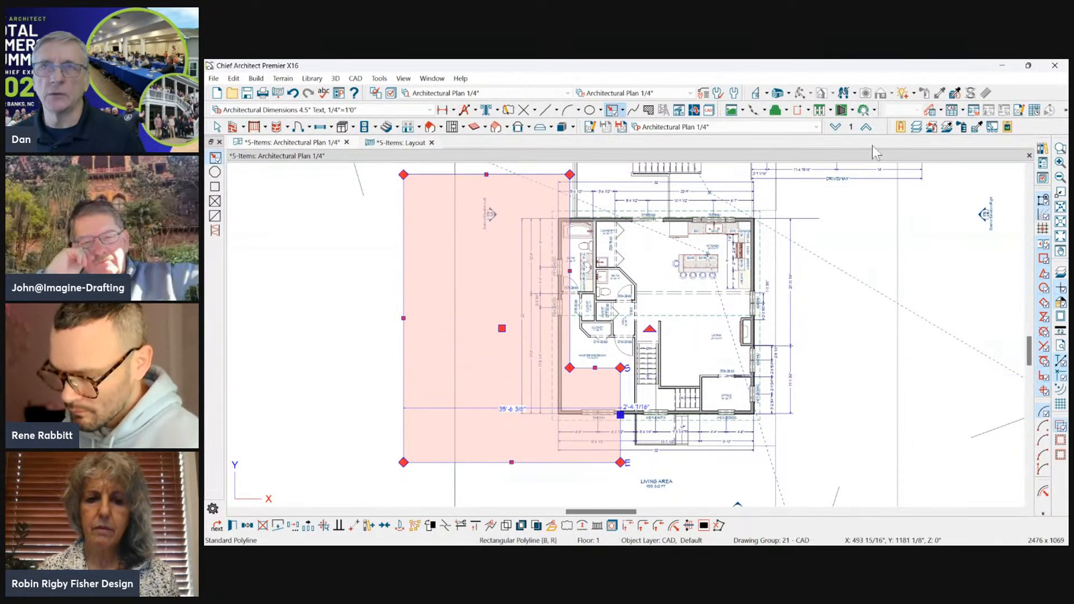
Check the floor below for objects within the area and return to floor 1.
click(835, 128)
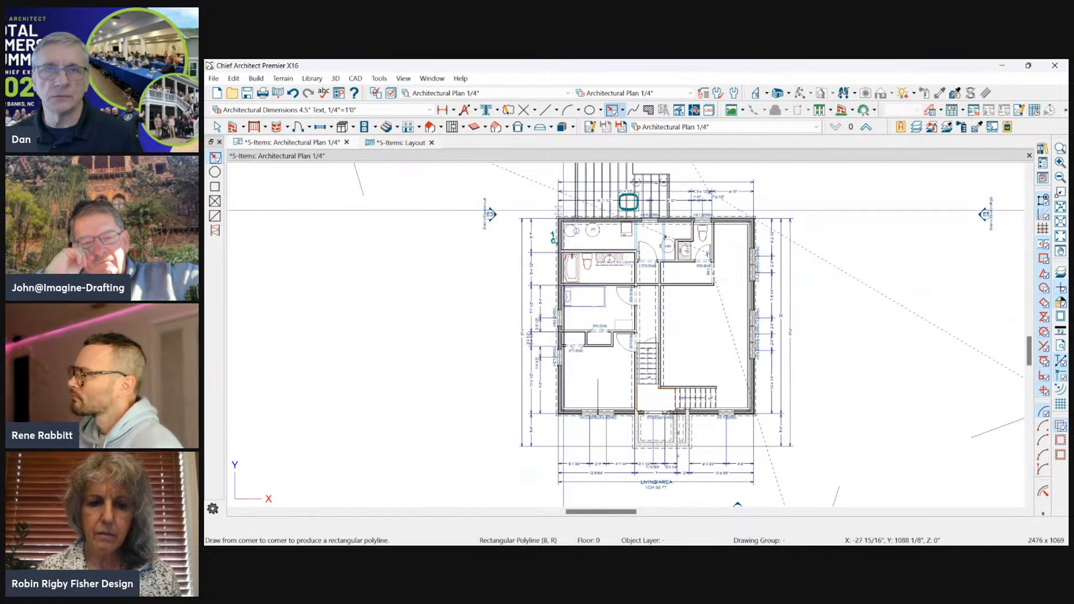
click(865, 127)
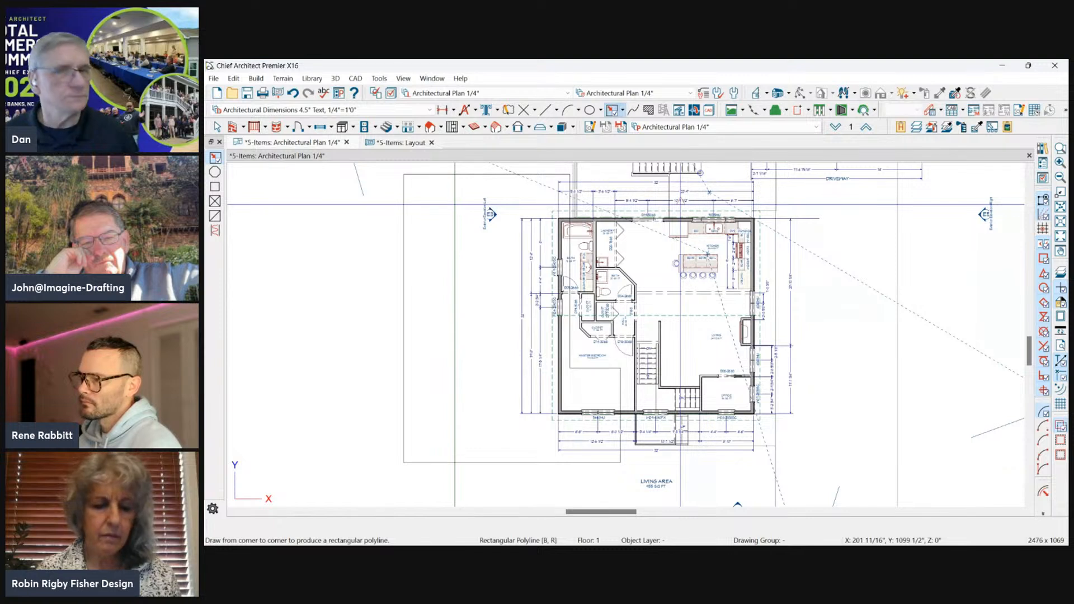
click(485, 175)
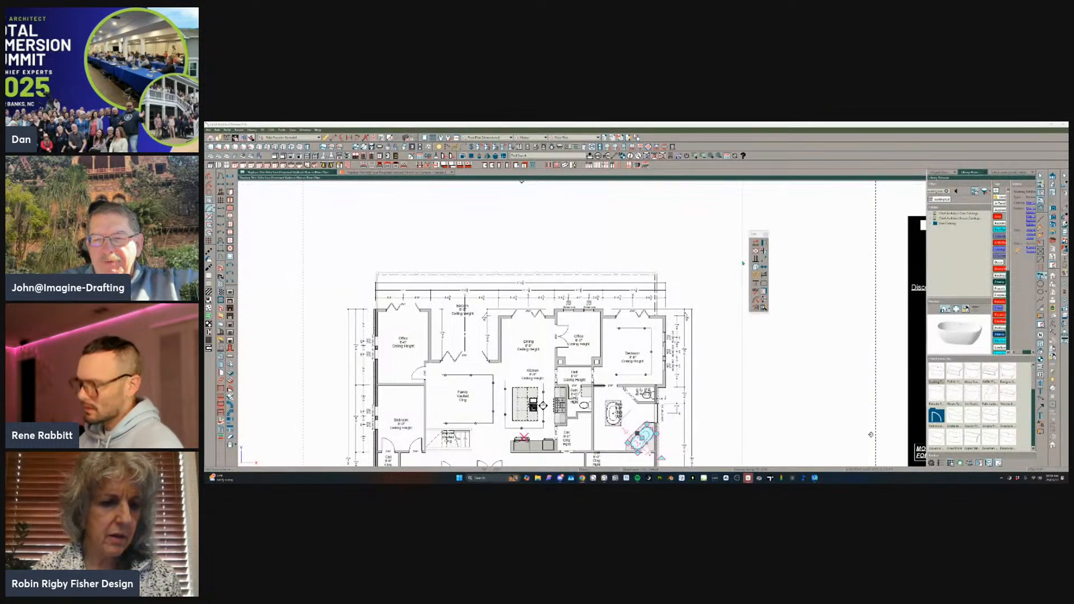
On the other house plan, draw a closed irregular polyline around the outer dimensions, cutting through the bedroom, dining room and both offices.
click(721, 231)
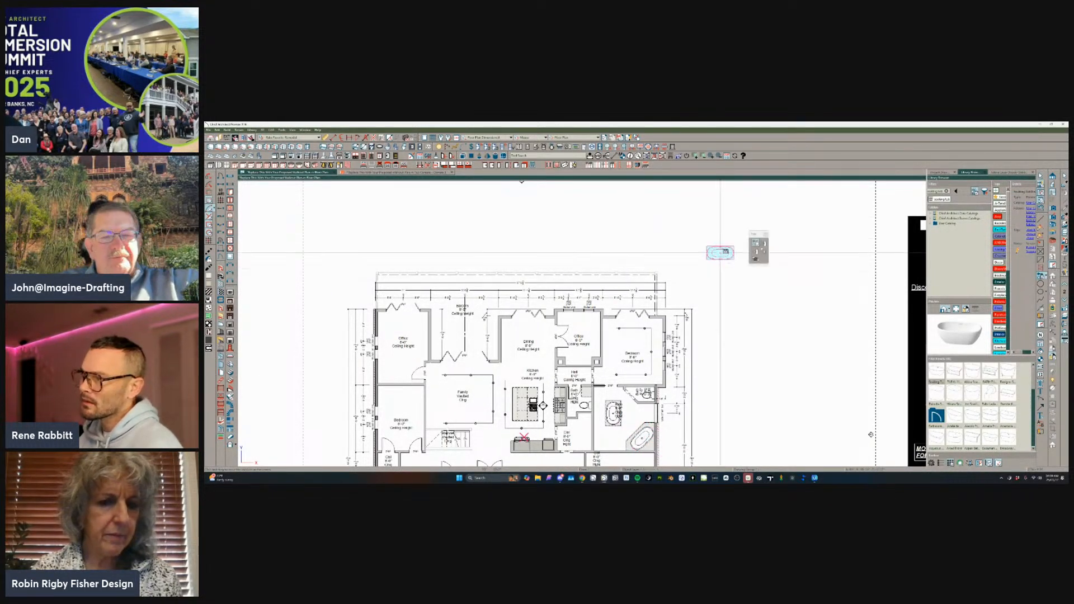
drag(729, 238, 699, 318)
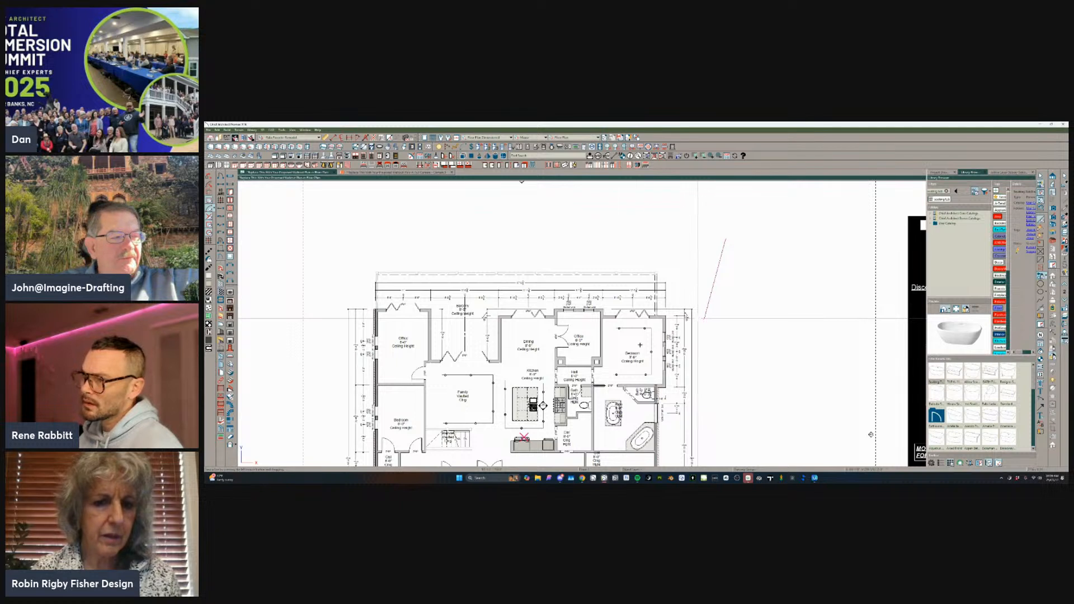
click(632, 351)
click(571, 335)
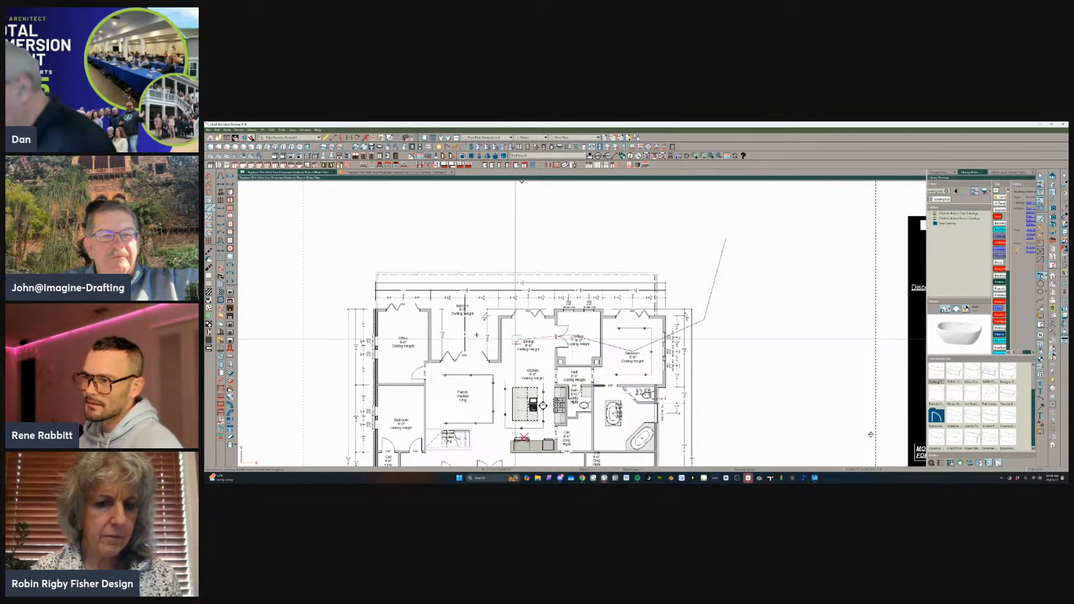
click(516, 339)
click(470, 328)
click(412, 342)
click(348, 343)
click(316, 288)
click(381, 223)
click(725, 238)
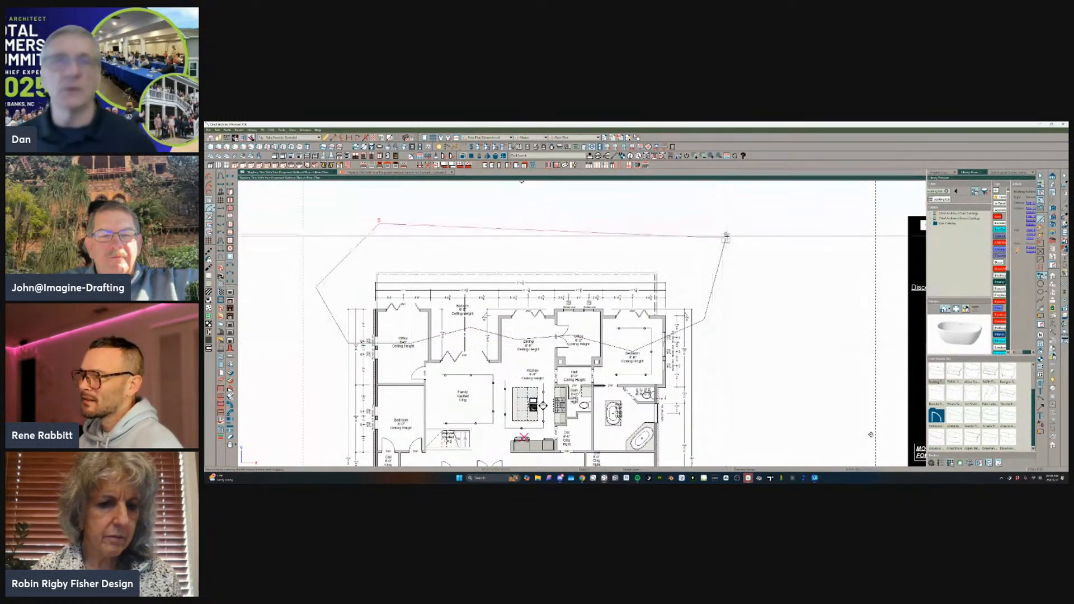
Apply Edit Area to the irregular polyline and move the enclosed section outward, lengthening the front rooms.
scroll(618, 231, up, 1)
click(619, 233)
click(217, 130)
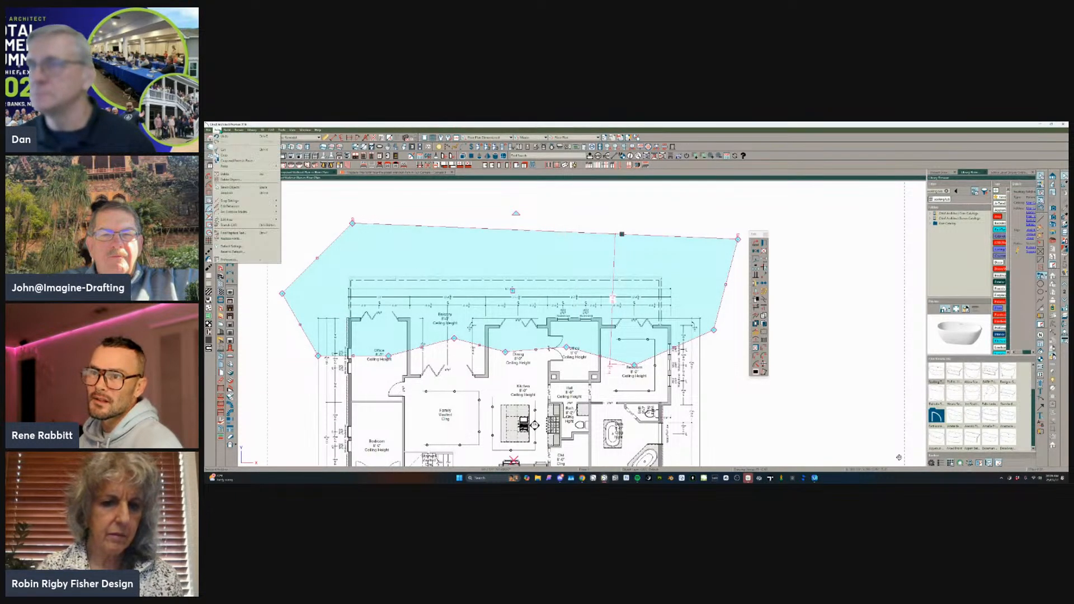
mouse_move(246, 219)
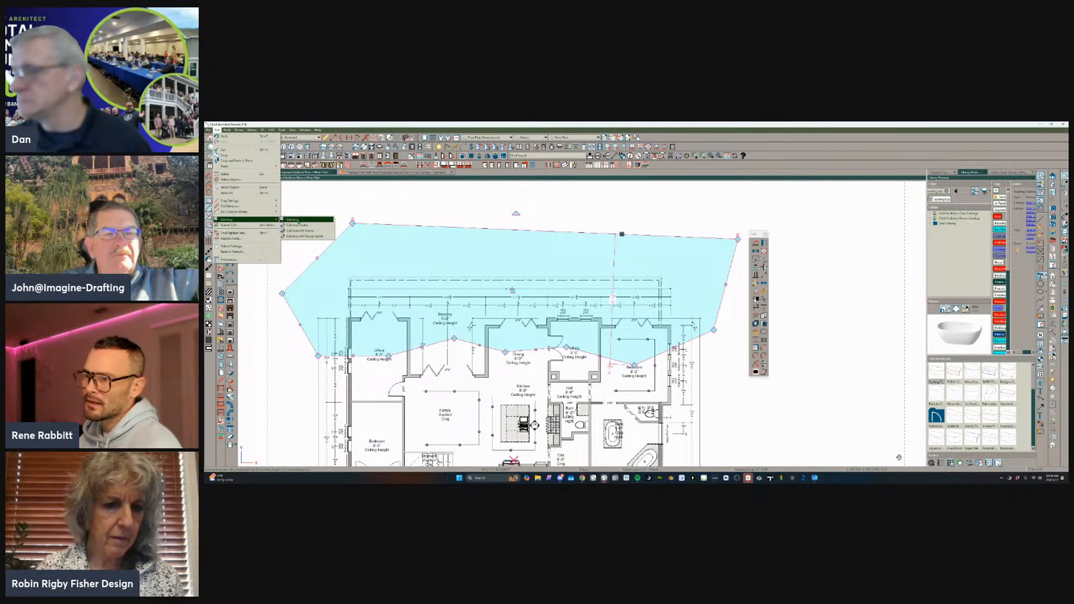
click(298, 221)
drag(513, 291, 513, 244)
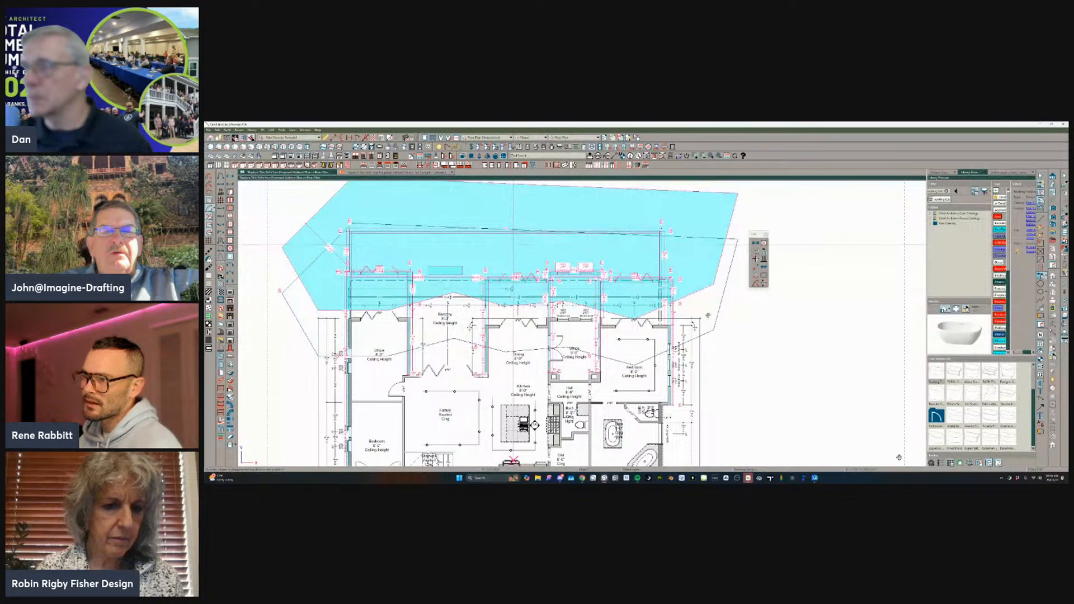
click(755, 323)
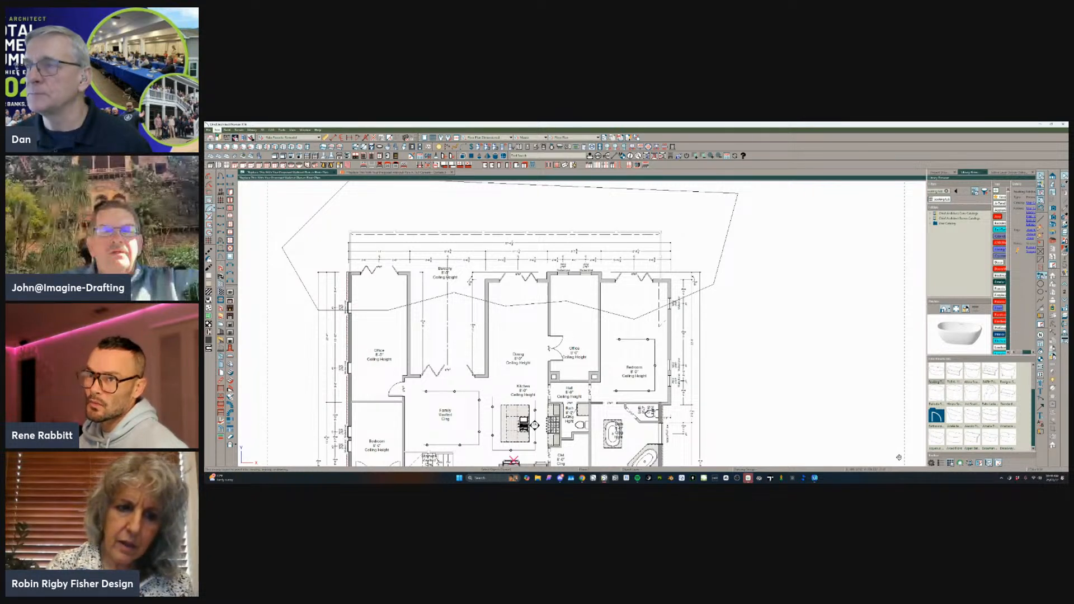
Undo the area move and the polyline's closing edge, and delete the remaining open polyline.
click(217, 129)
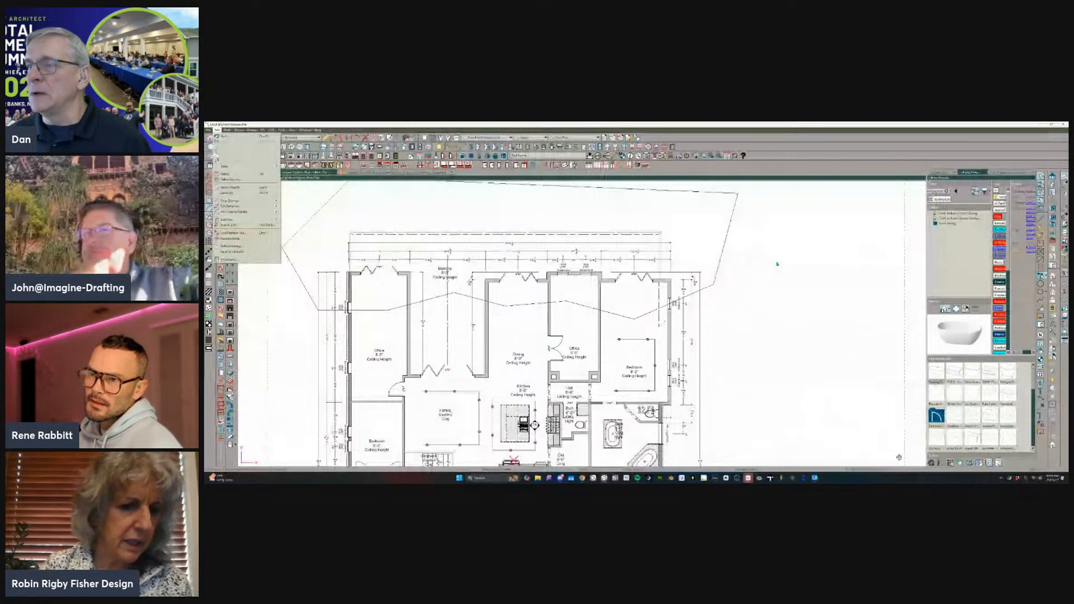
mouse_move(263, 219)
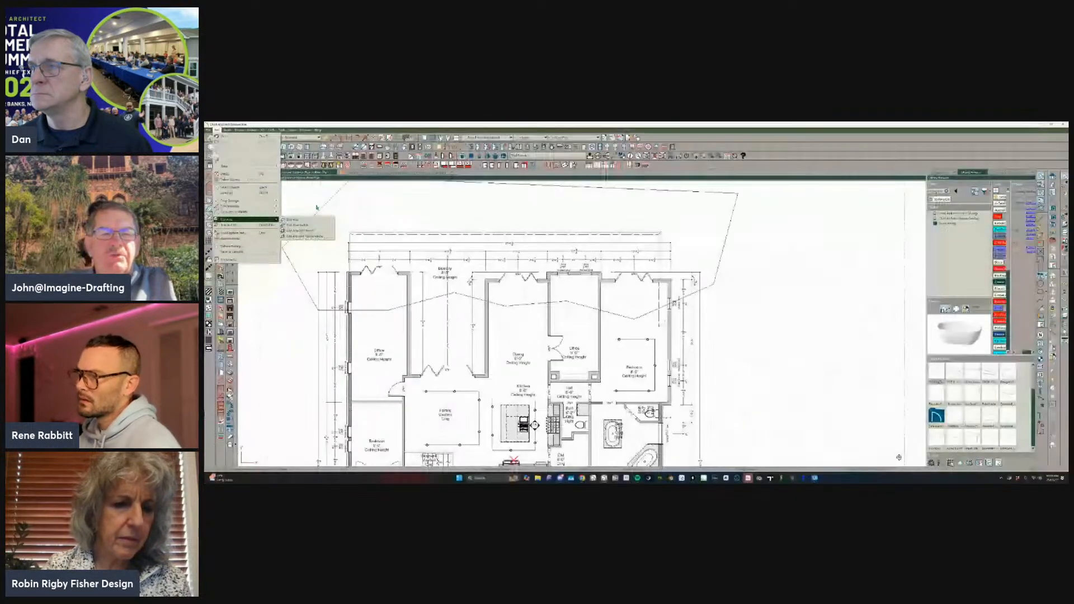
click(313, 221)
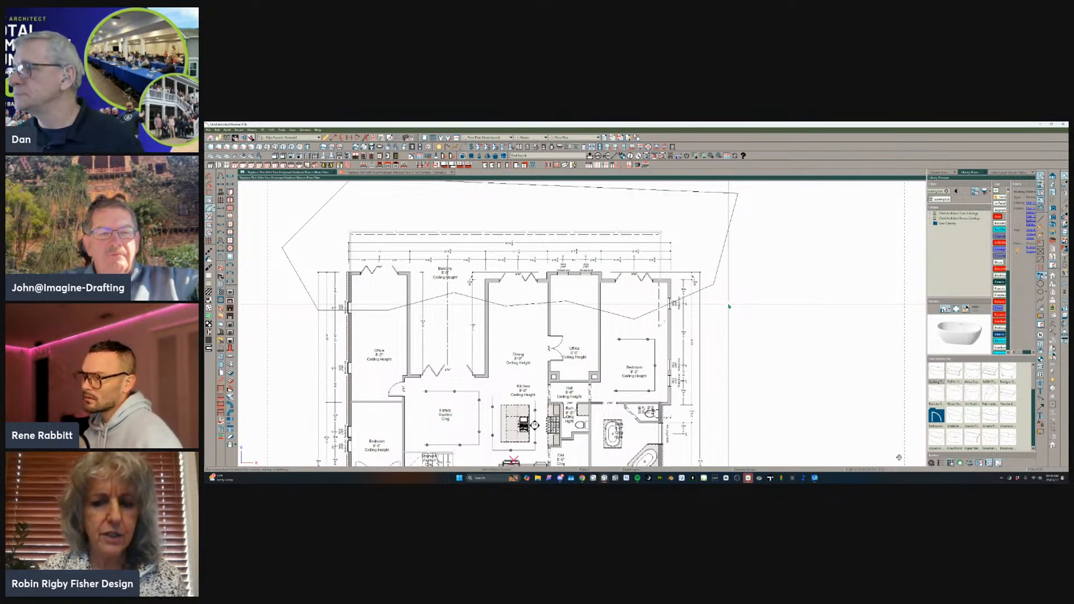
key(ctrl+z)
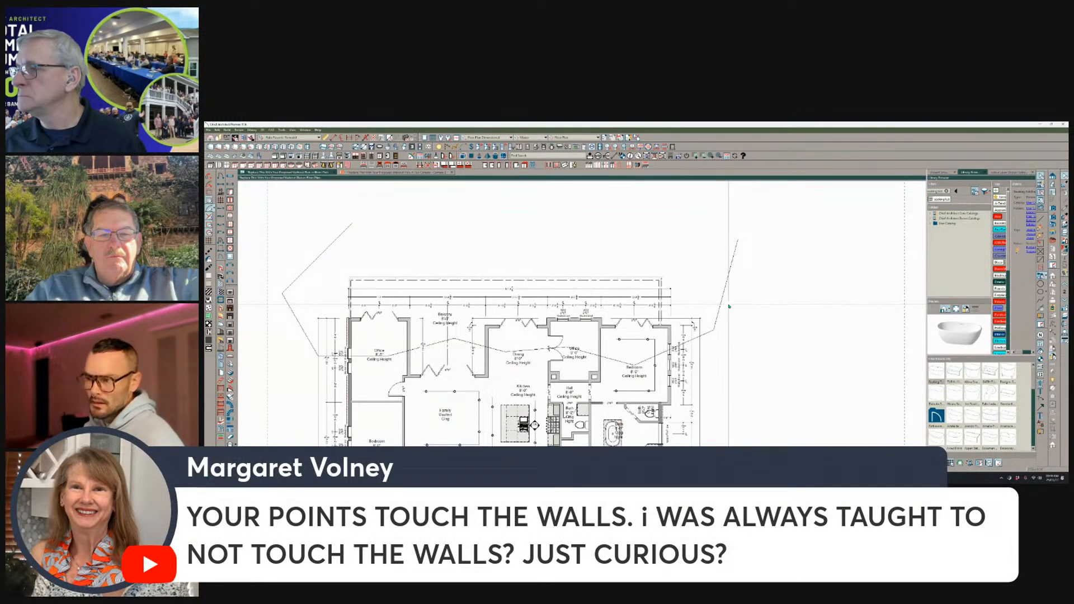
click(727, 306)
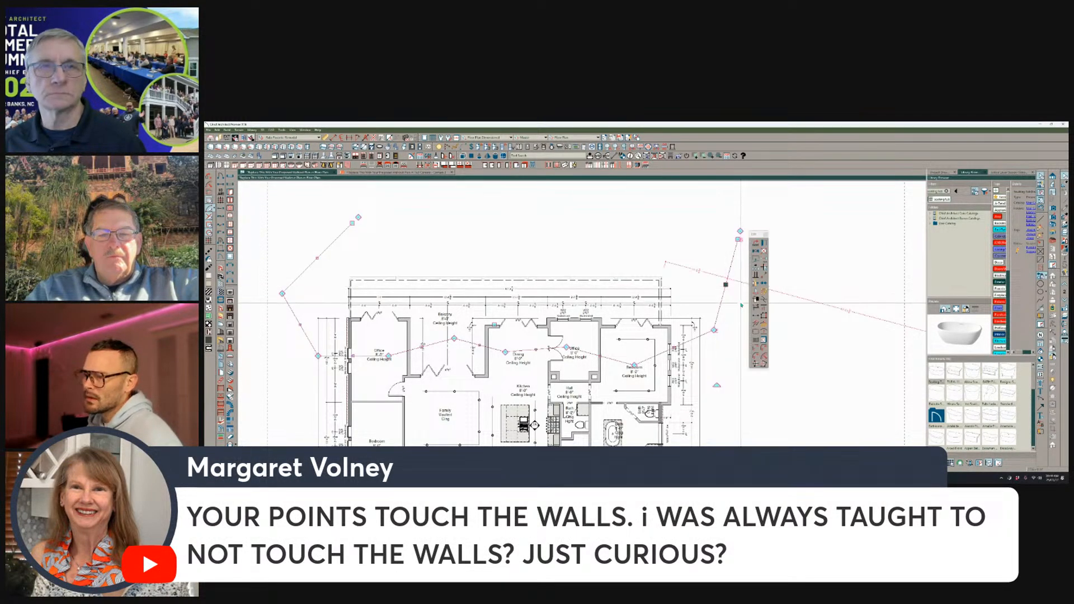
scroll(724, 314, down, 4)
scroll(708, 337, down, 2)
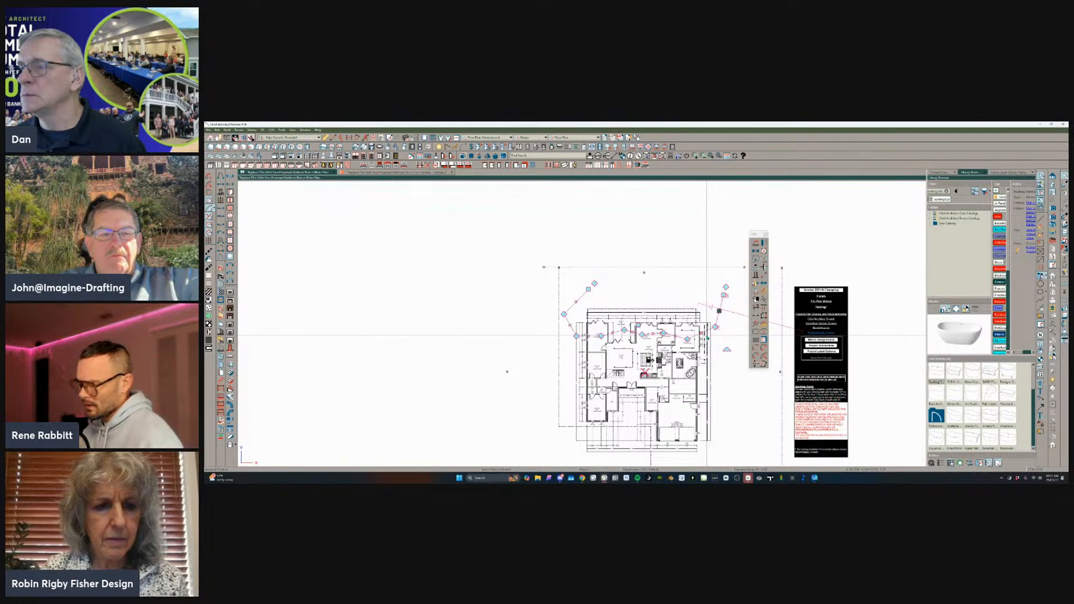
key(Delete)
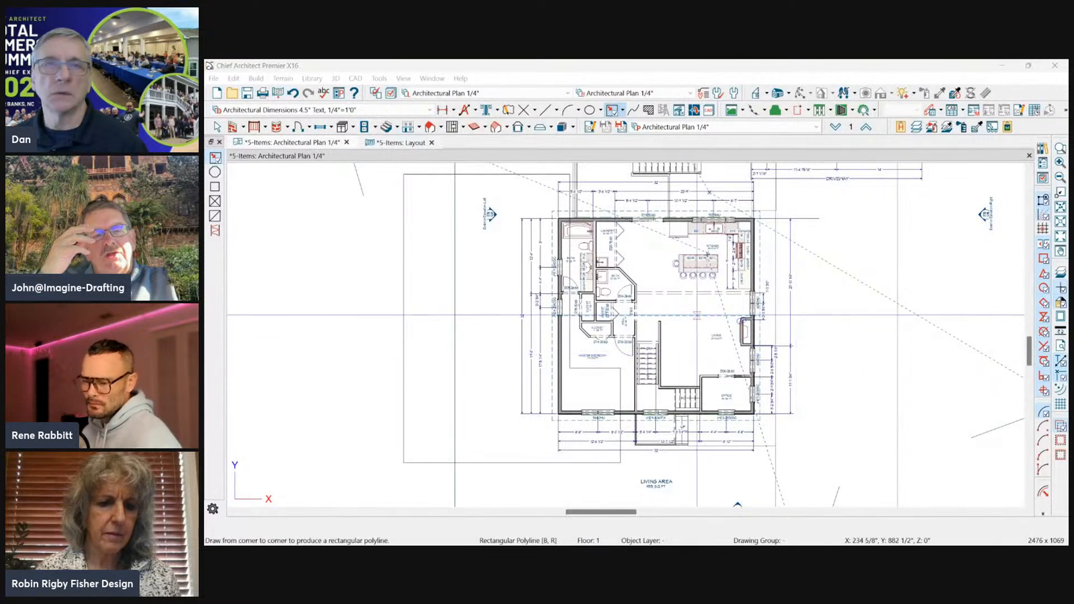
On the Architectural Plan, select the L-shaped polyline and examine which walls, windows and dimensions it encloses.
scroll(386, 246, down, 3)
click(404, 190)
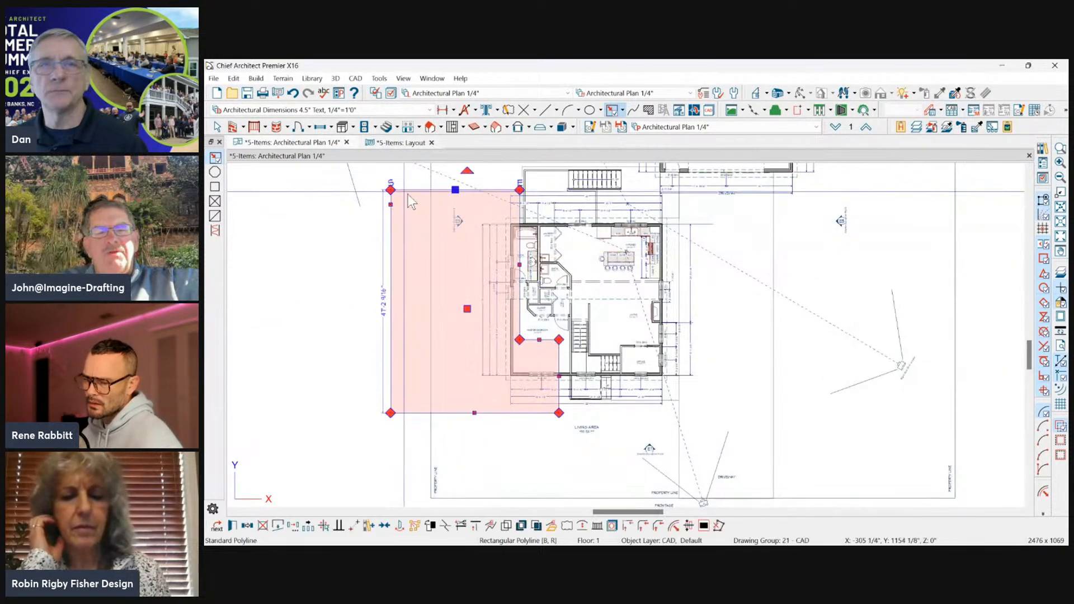
scroll(485, 240, up, 3)
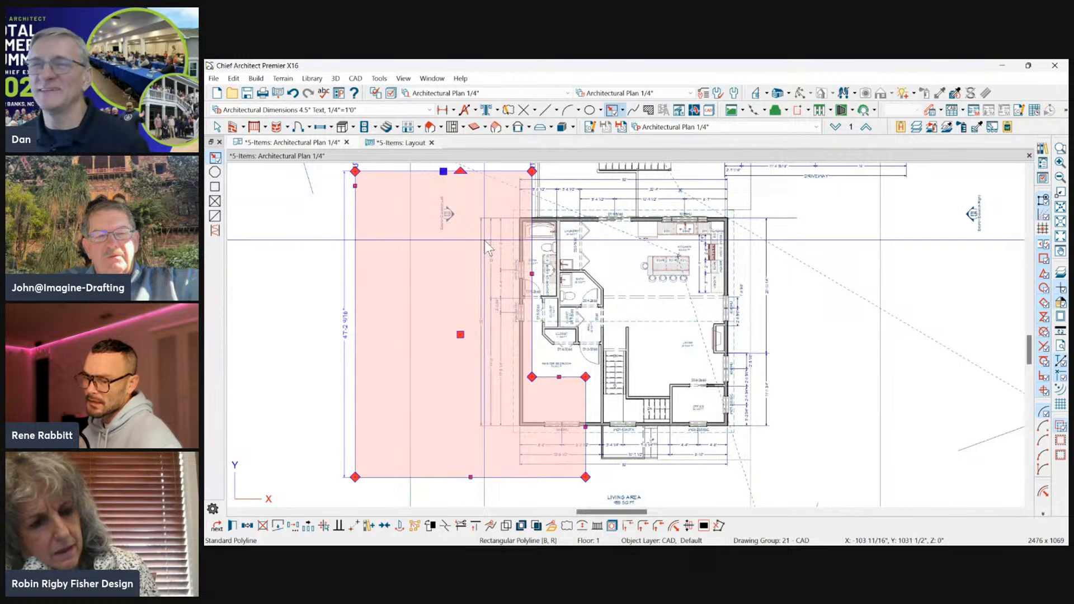
scroll(498, 224, down, 1)
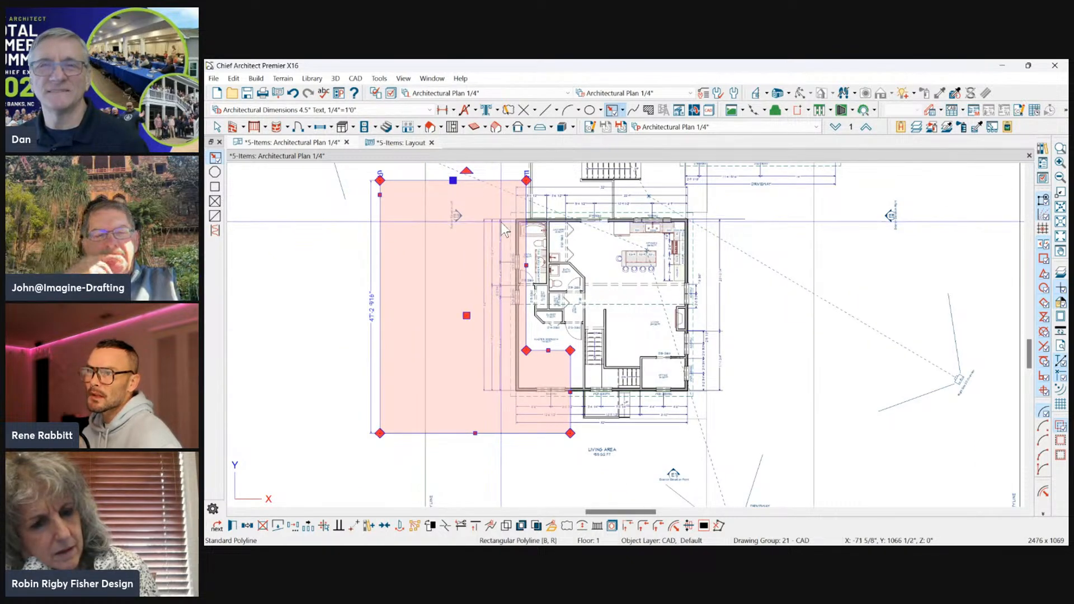
scroll(579, 285, up, 2)
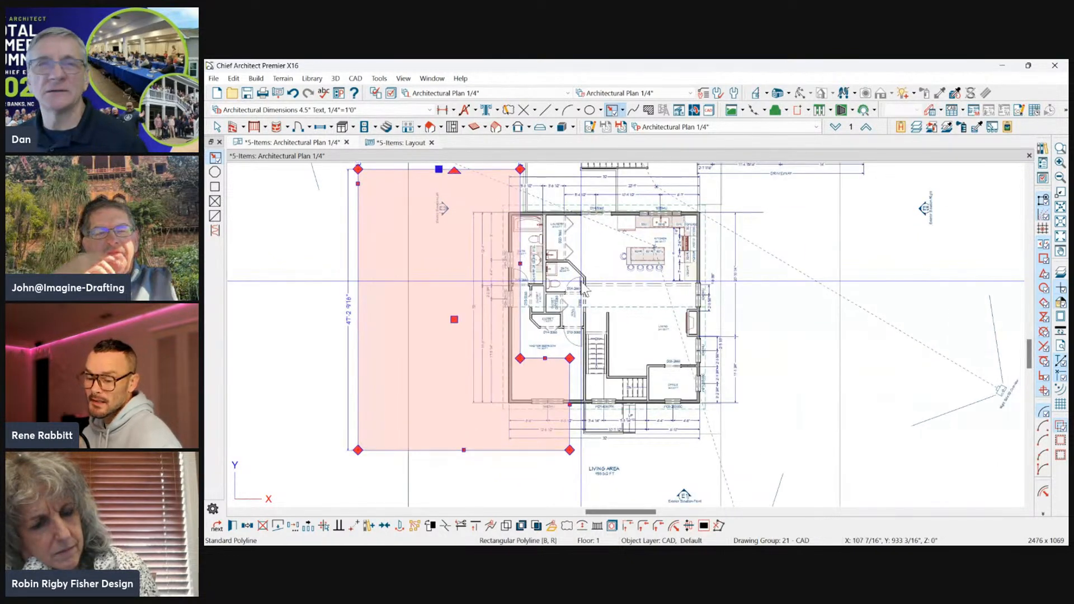
scroll(585, 290, up, 1)
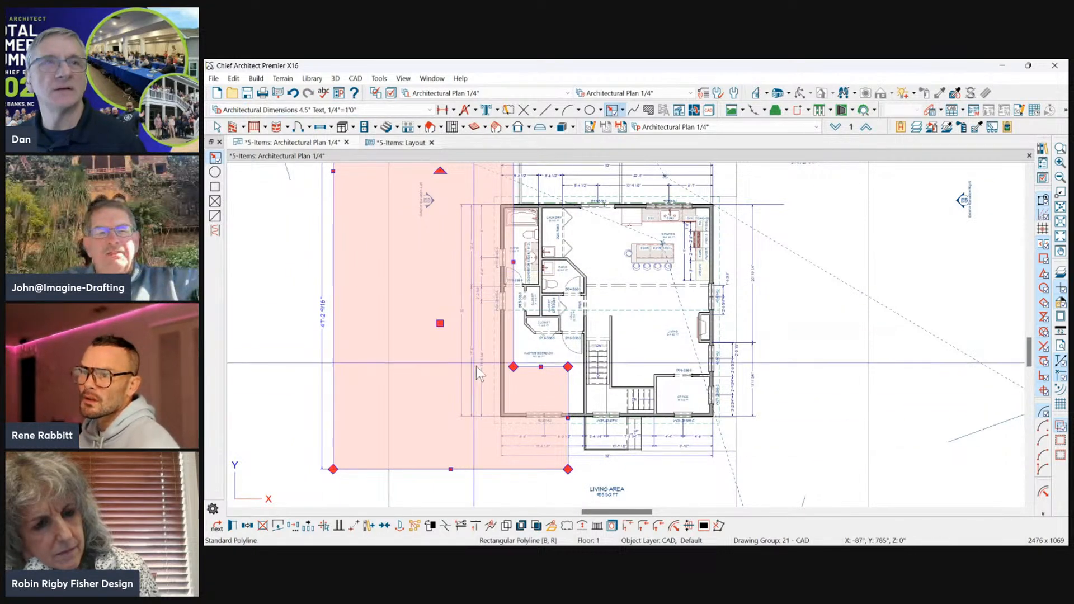
scroll(475, 364, down, 3)
scroll(337, 286, up, 2)
scroll(506, 335, down, 2)
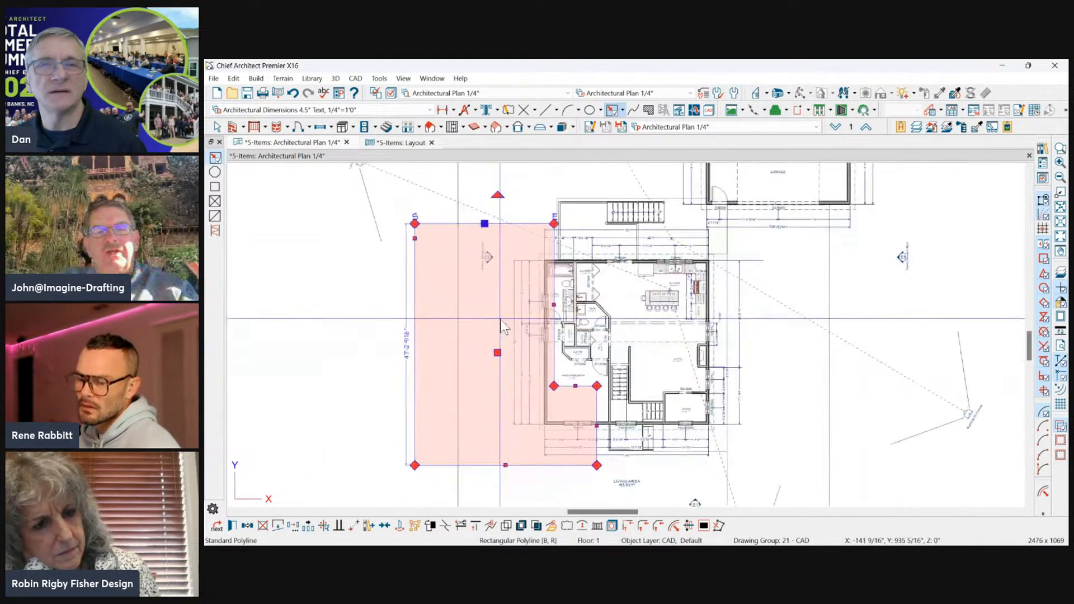
scroll(638, 447, up, 1)
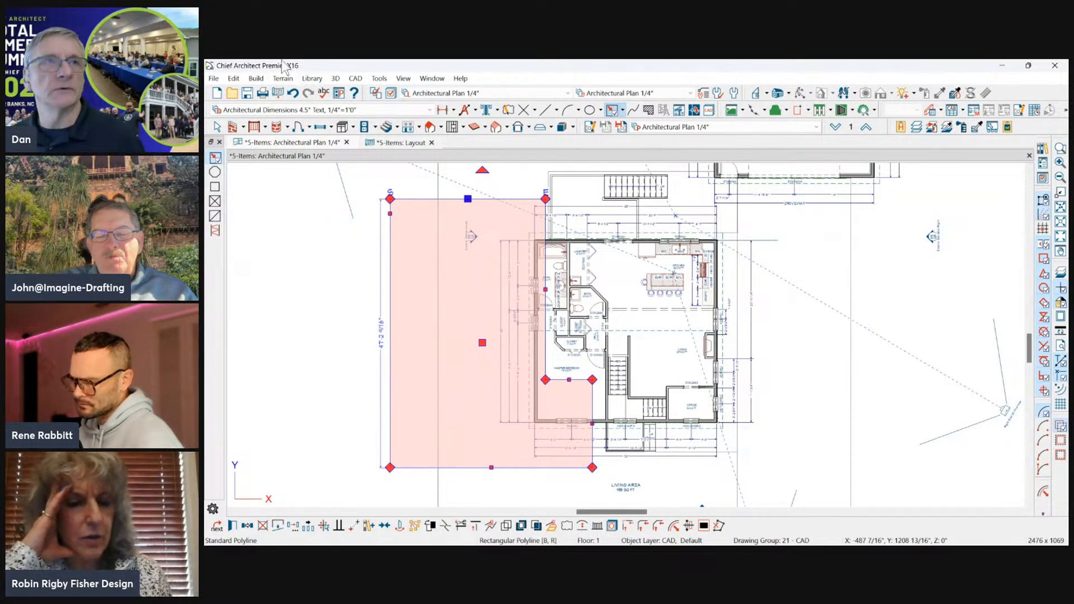
Review the Edit Area commands, pointing out Edit Area (All Floors), without applying one.
click(211, 80)
click(289, 72)
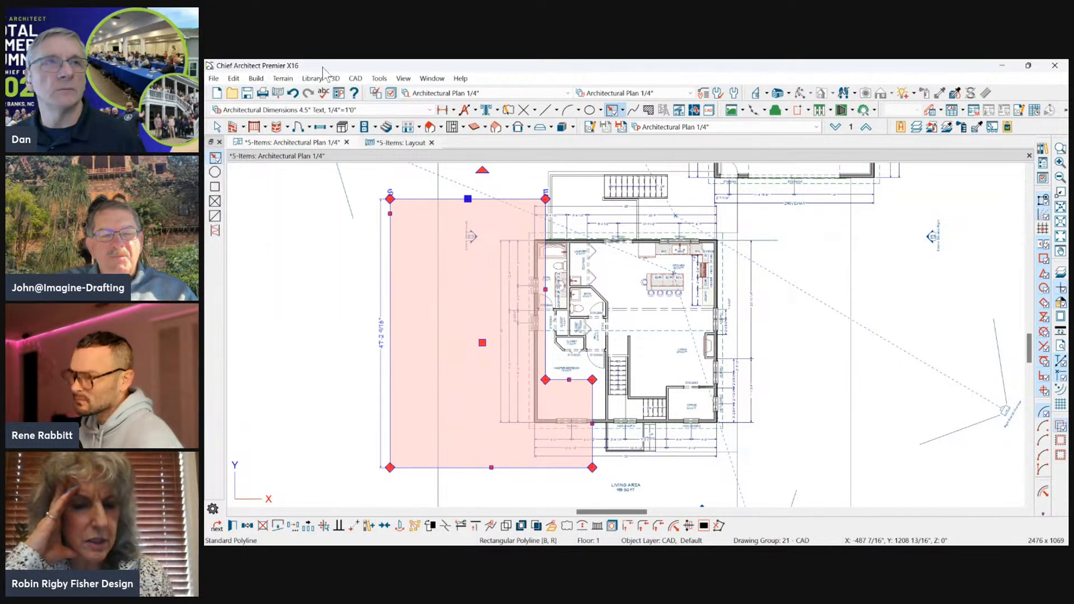
click(233, 78)
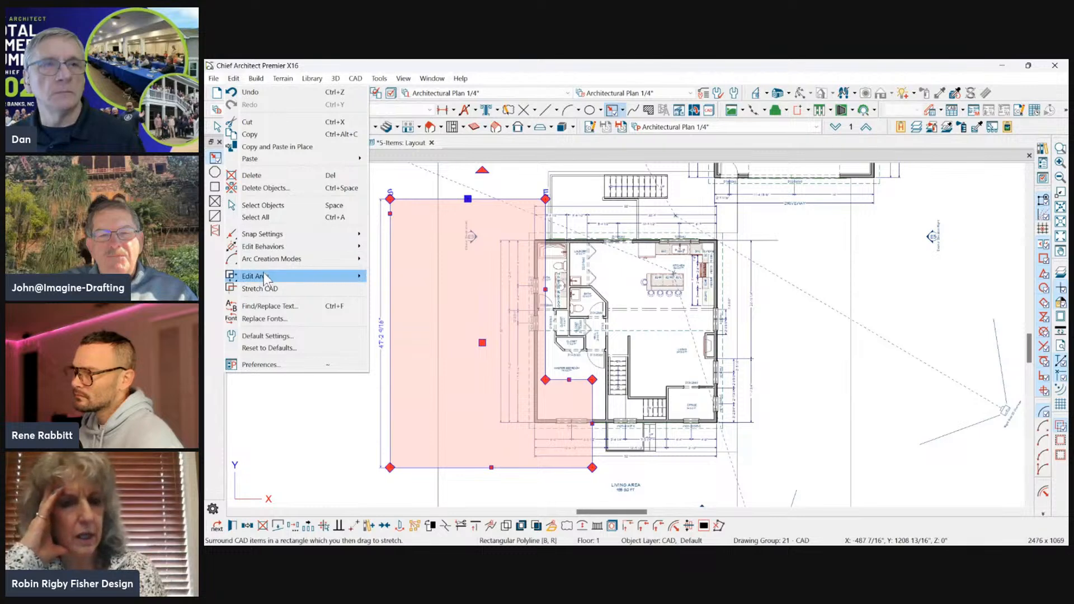
mouse_move(262, 276)
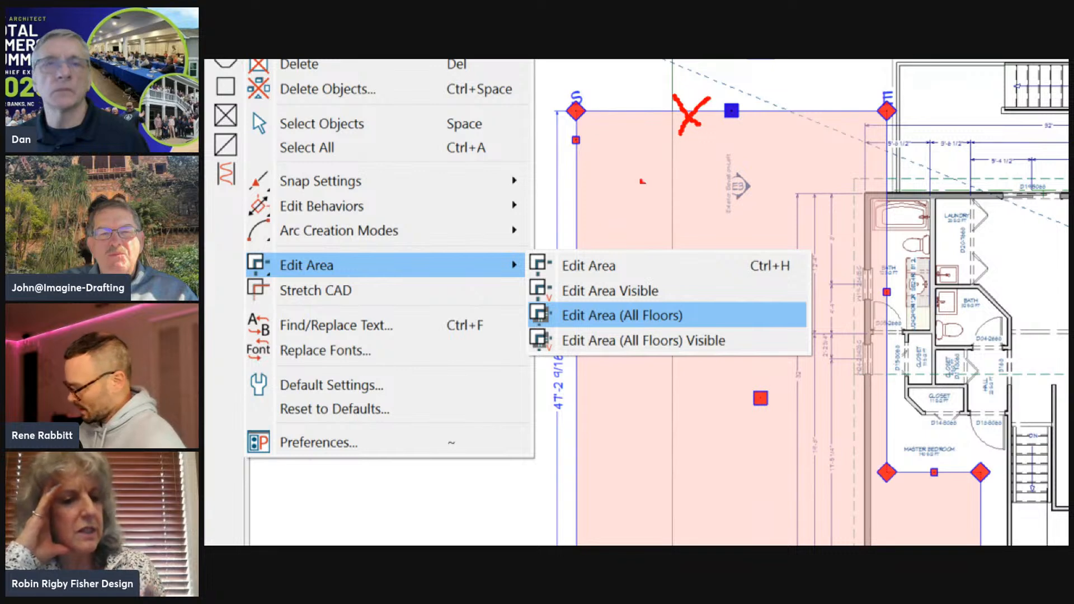
ctrl+drag(674, 313, 743, 323)
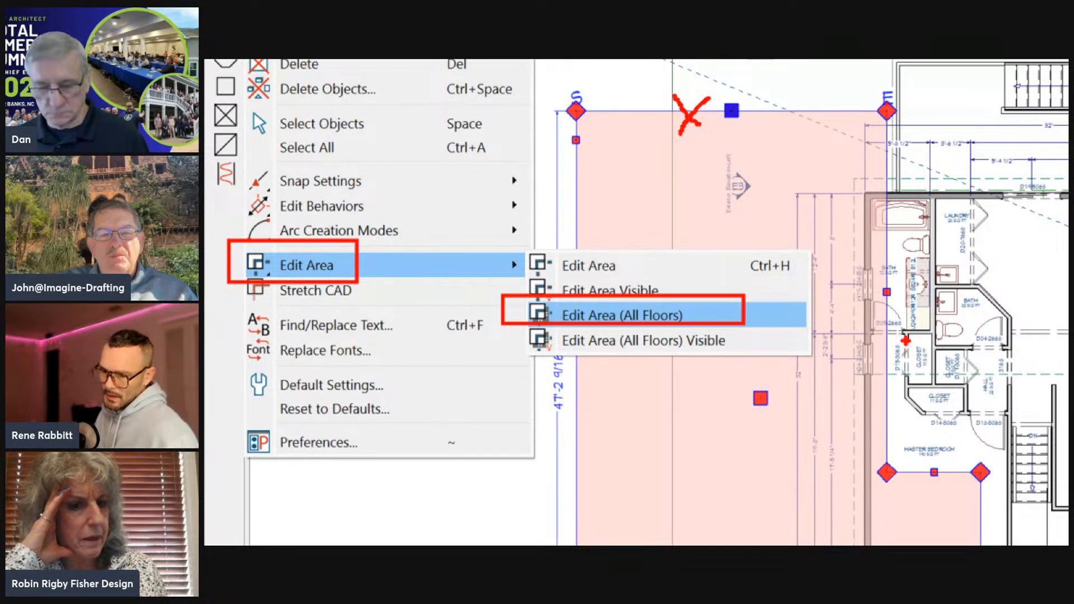
key(Escape)
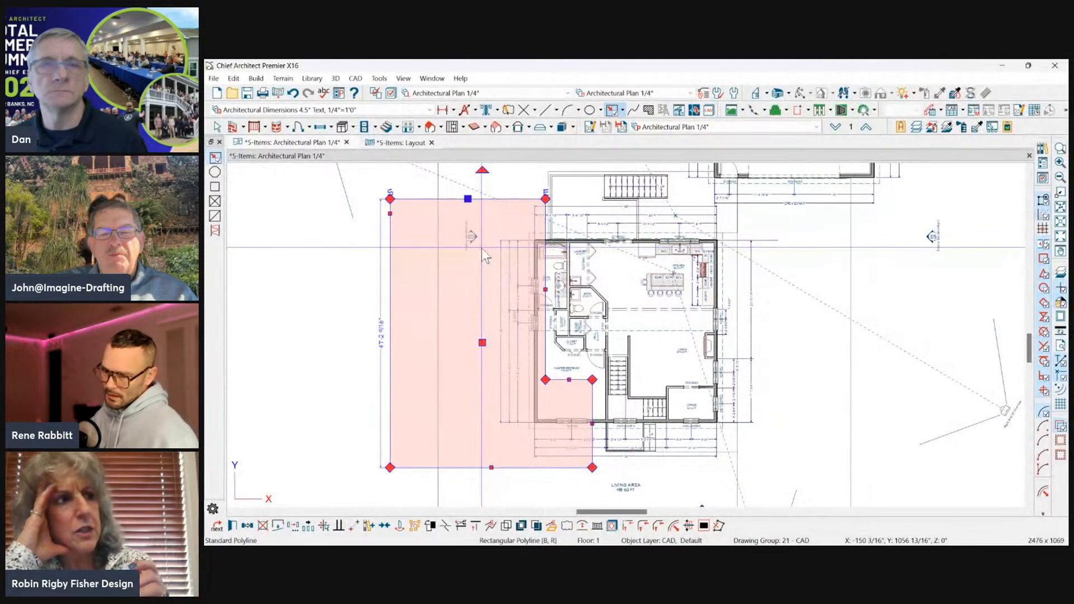
Apply Edit Area (All Floors) to the L-shaped polyline and move the enclosed area with an X Delta of -2'.
click(233, 78)
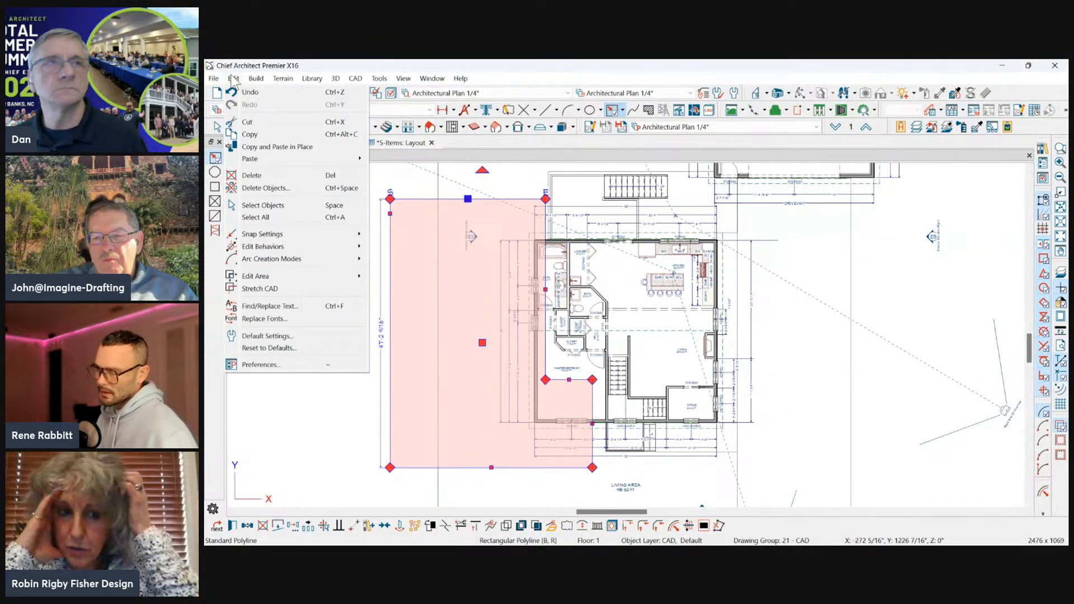
mouse_move(313, 275)
click(402, 301)
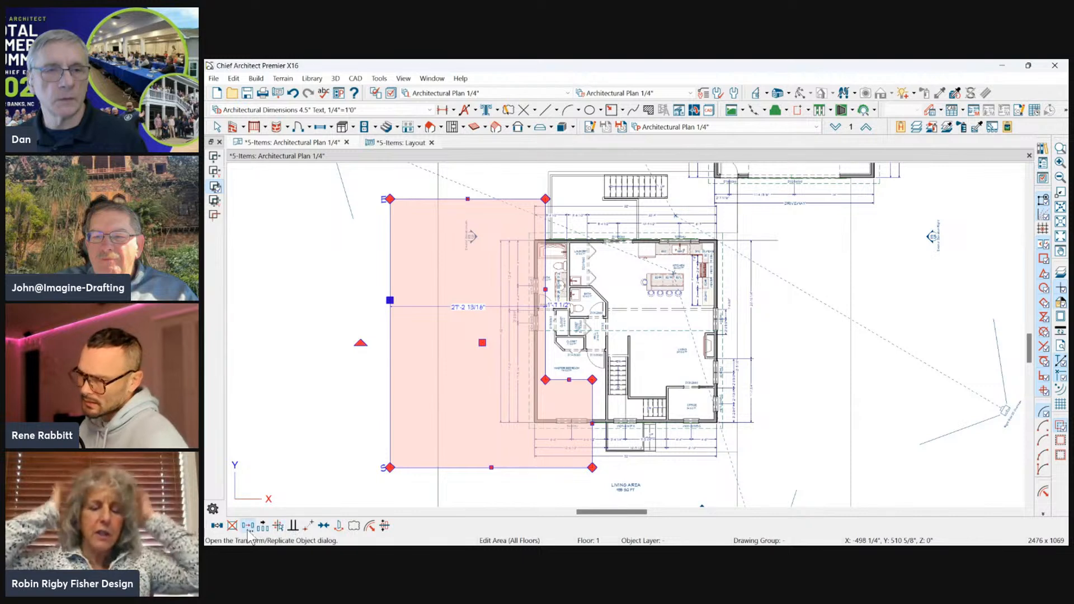
click(247, 526)
drag(568, 90, 772, 95)
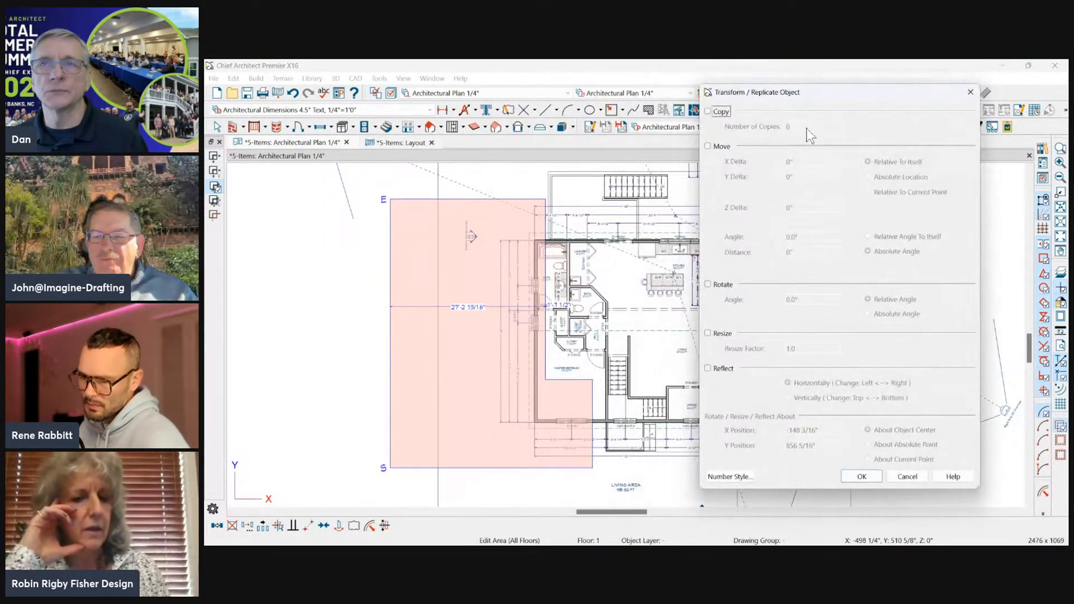
click(721, 147)
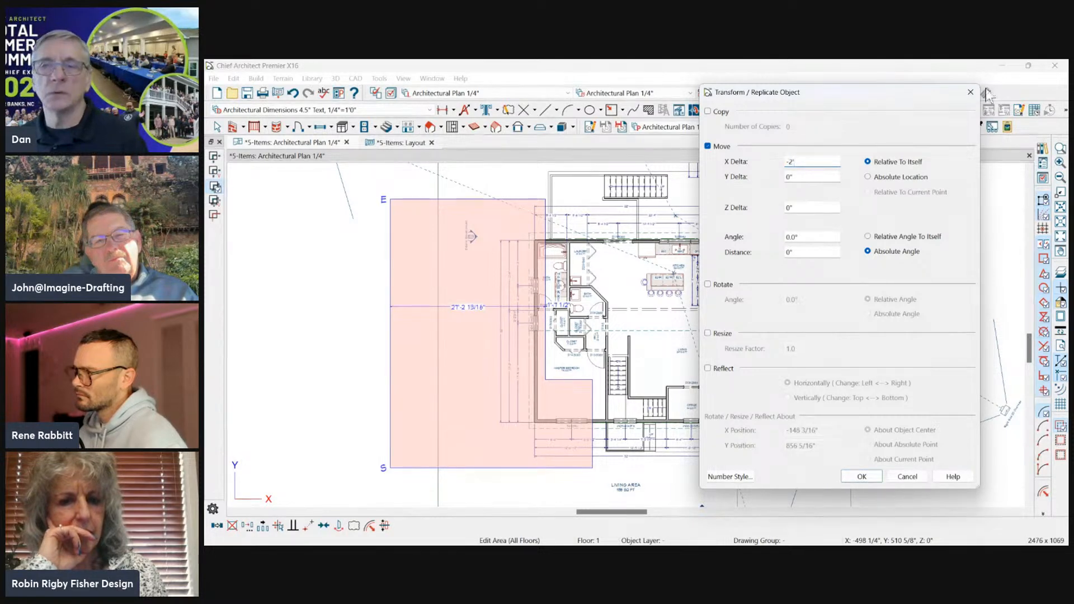
click(856, 475)
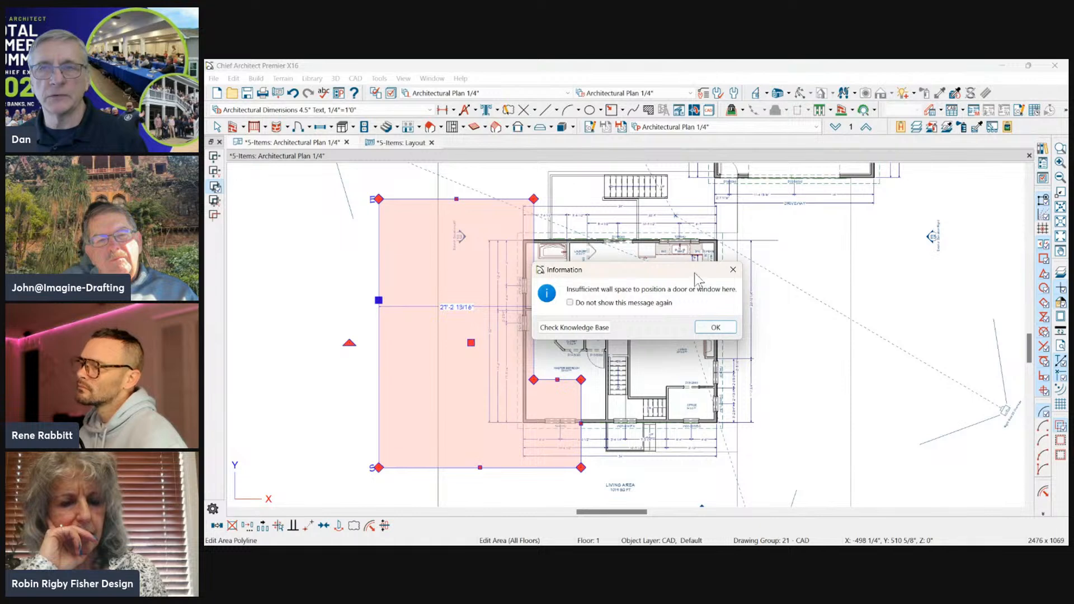
Dismiss the door/window wall-space and truss messages raised by the area move.
click(715, 327)
click(560, 286)
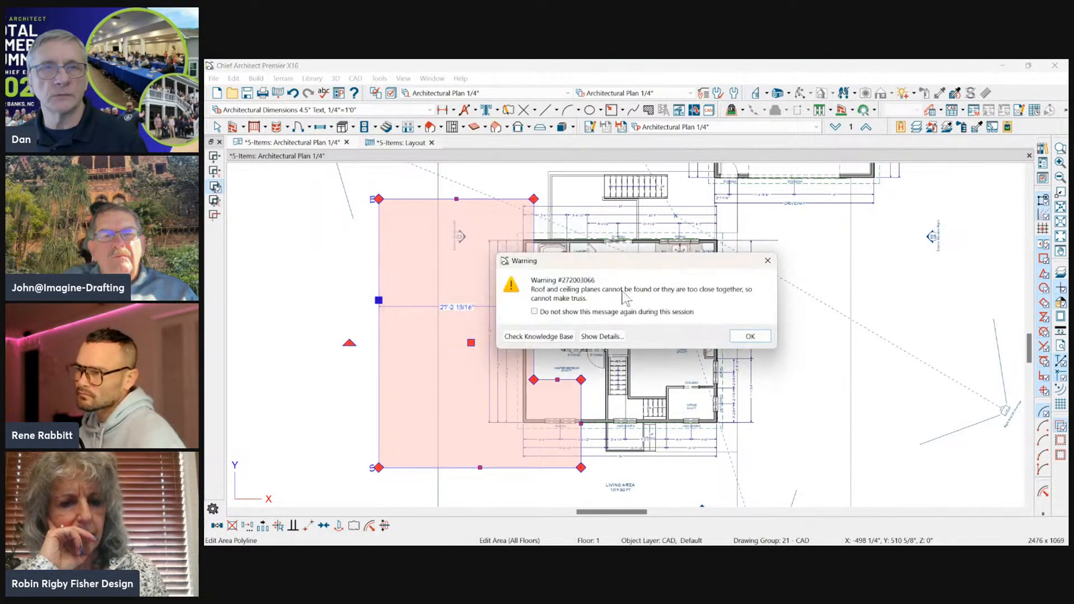
click(749, 336)
Examine the moved left wall and select the roof plane over the rear half of the house to review its extent.
scroll(537, 299, up, 4)
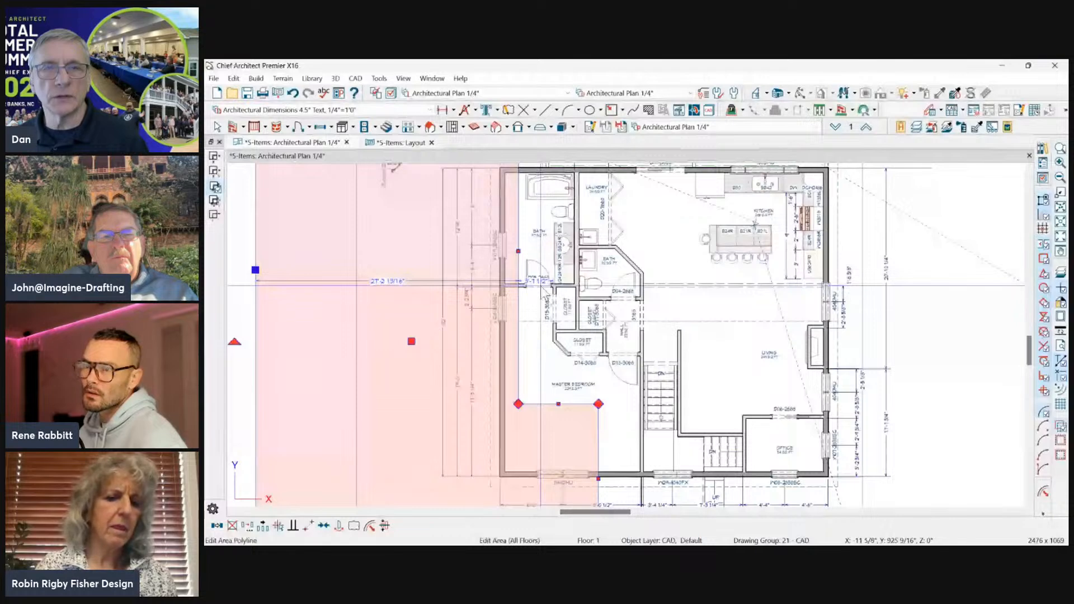
click(523, 282)
drag(519, 286, 514, 284)
scroll(505, 332, up, 3)
click(477, 320)
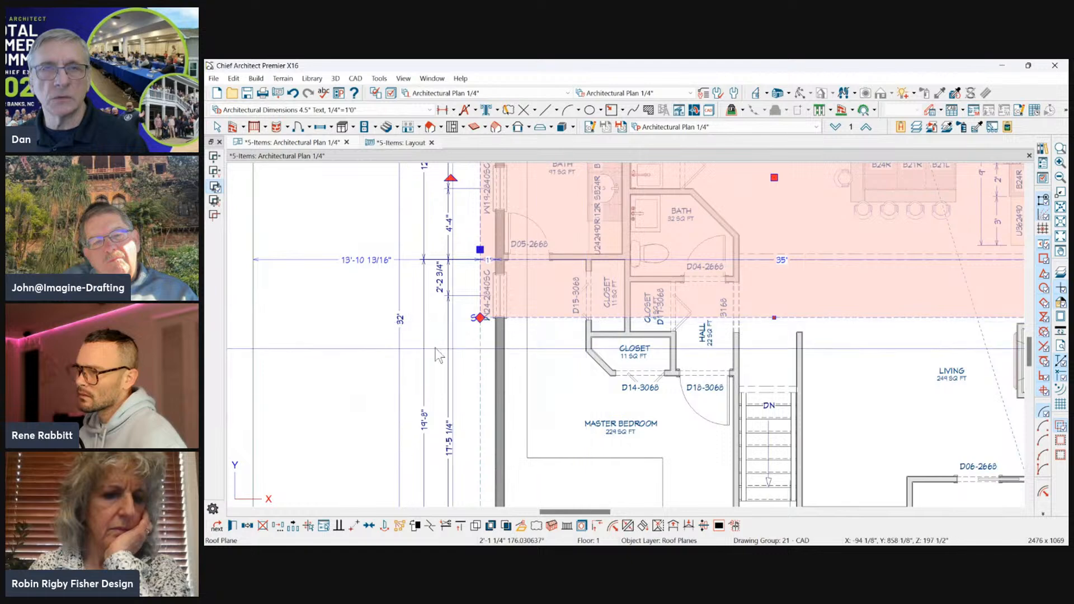
scroll(436, 345, down, 3)
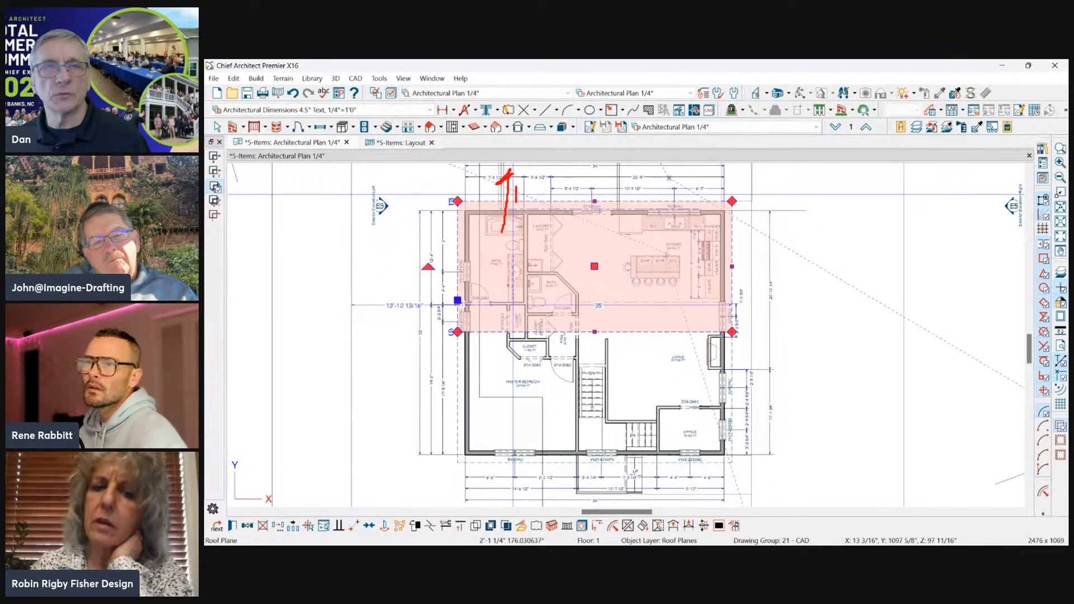
drag(463, 335, 747, 350)
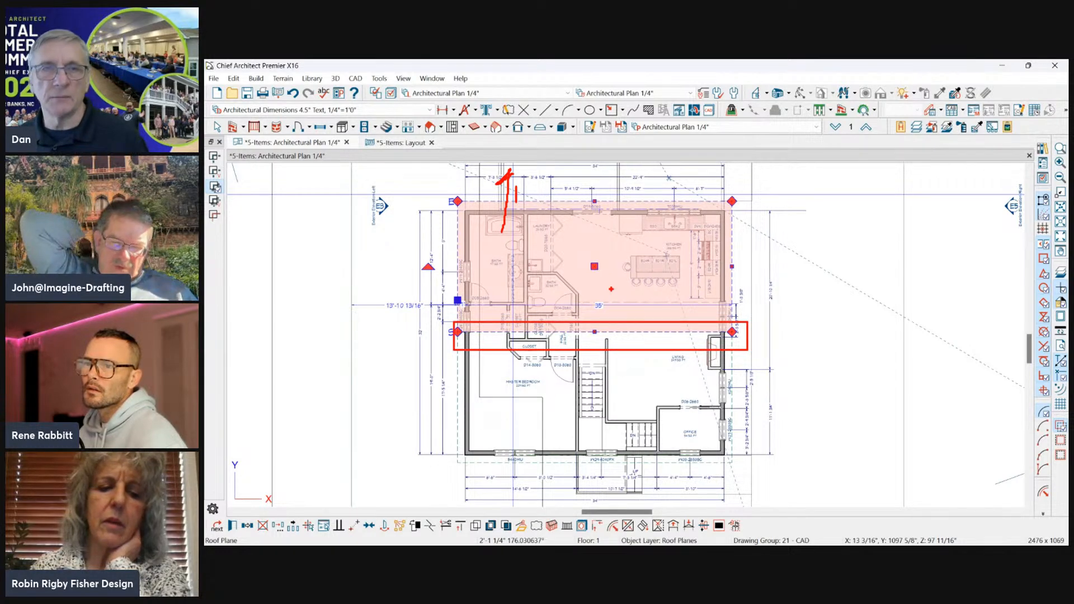
scroll(549, 223, down, 3)
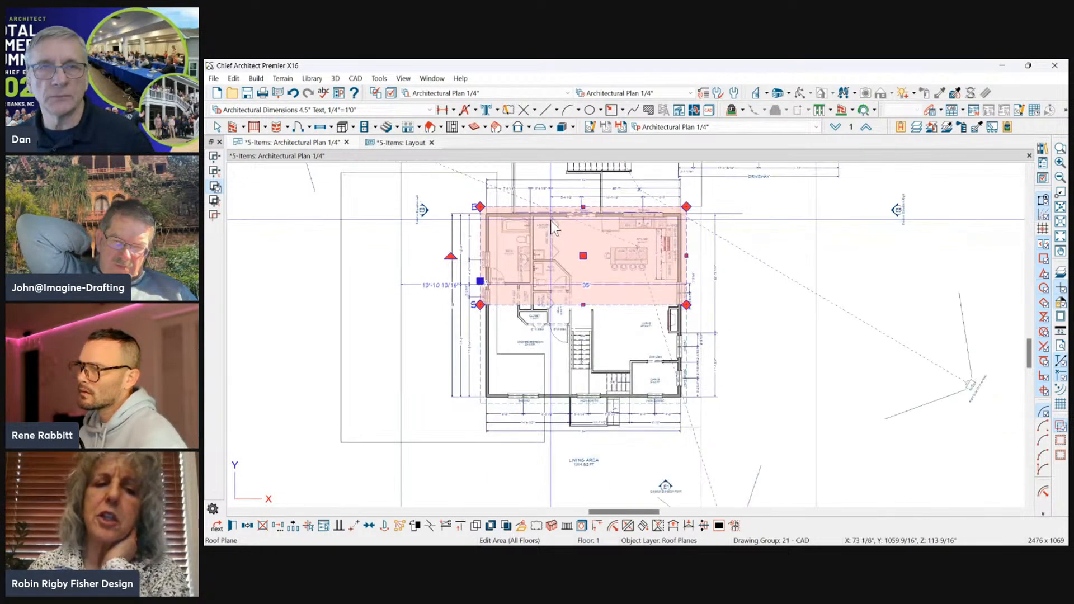
scroll(484, 415, up, 2)
scroll(500, 401, down, 3)
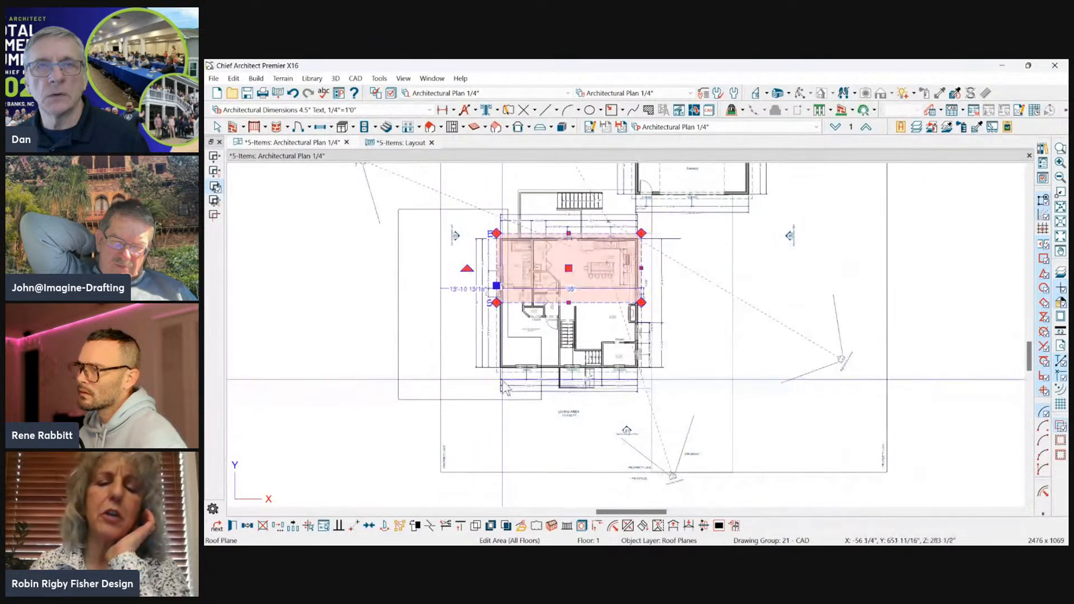
Select the L-shaped polyline, check the plan on Floor 0, and return to Floor 1.
click(458, 210)
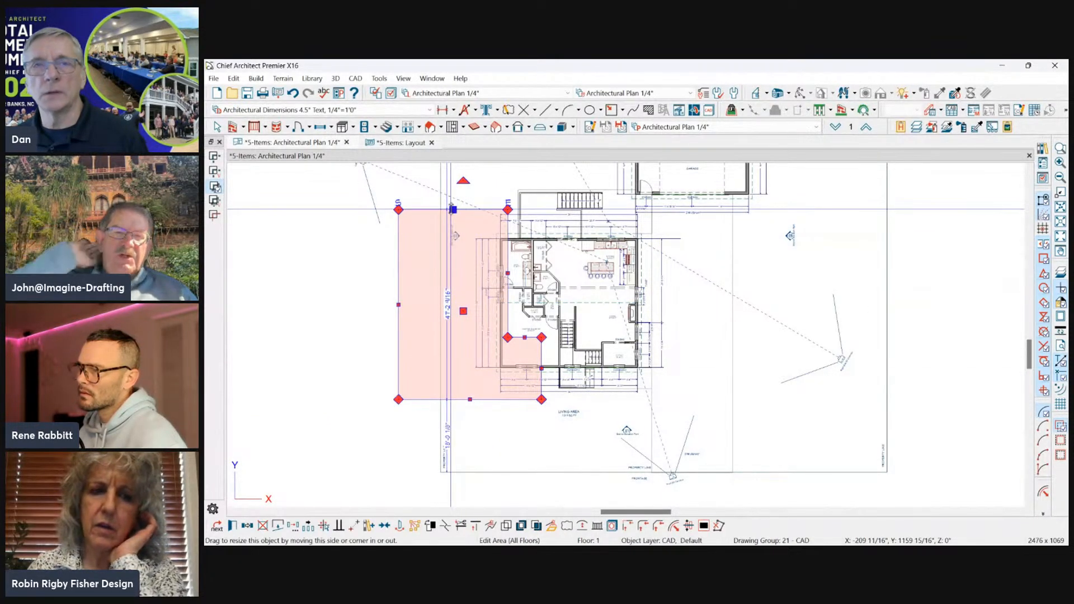
click(835, 127)
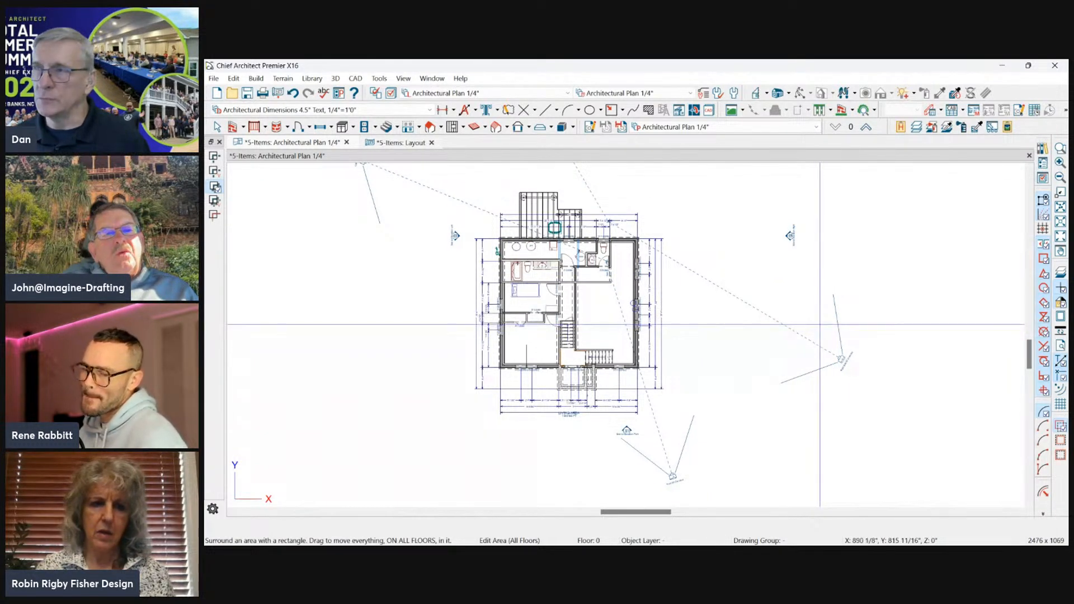
click(866, 126)
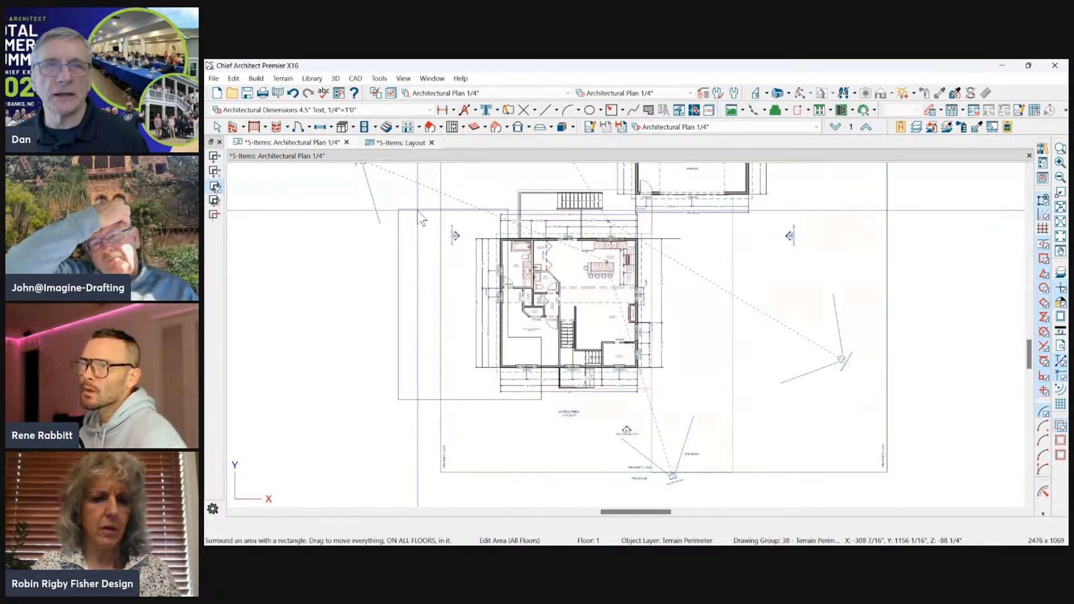
Review the Edit Area commands available for the L-shaped polyline without applying one, and inspect the house's left exterior wall.
click(417, 210)
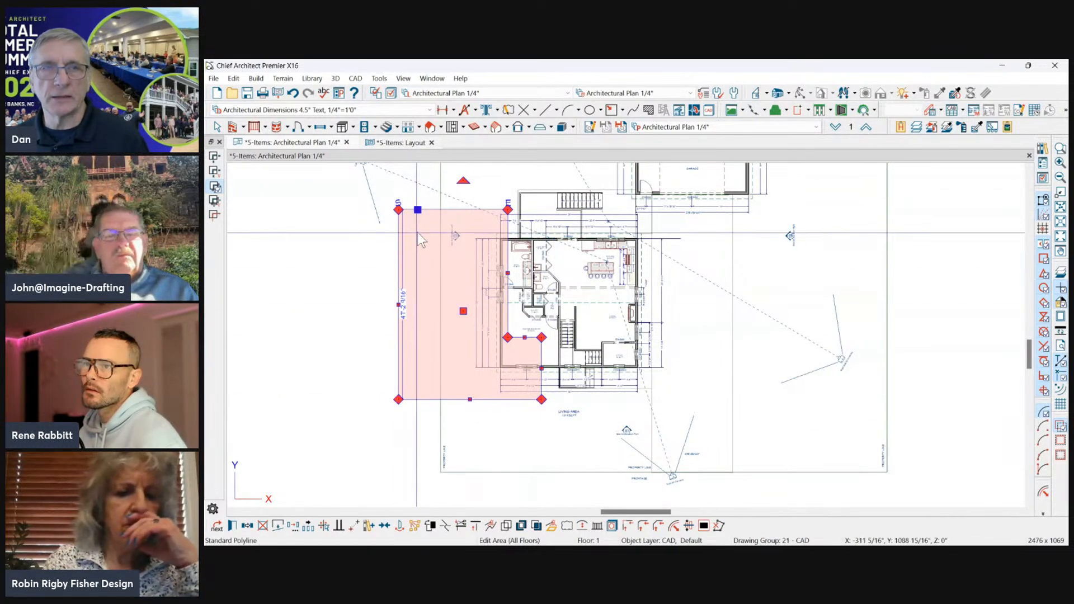
click(233, 79)
click(239, 79)
click(240, 79)
mouse_move(263, 276)
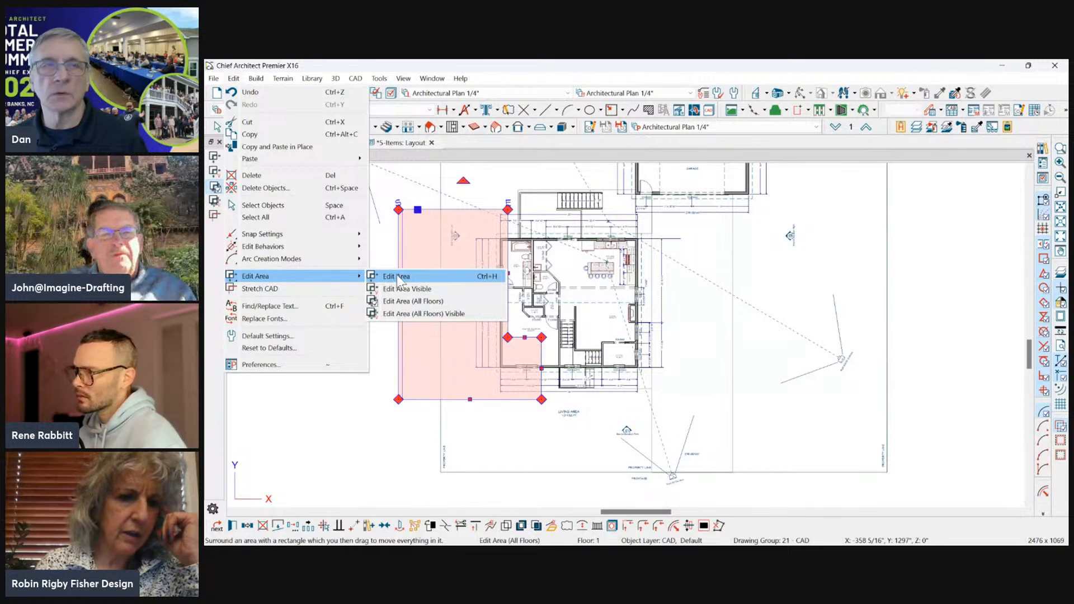
click(496, 176)
scroll(497, 266, up, 3)
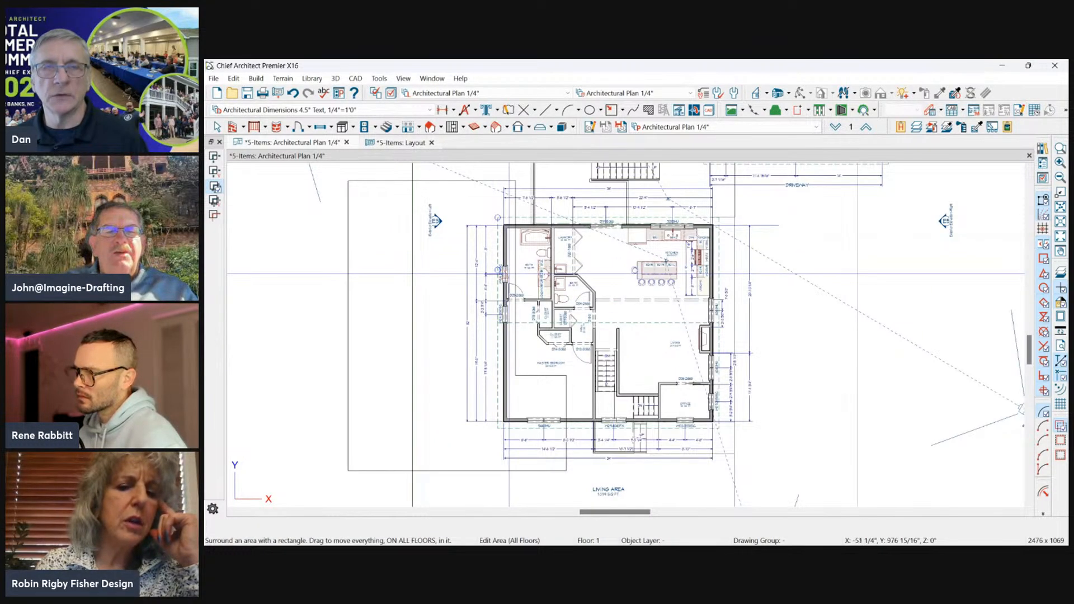
click(504, 272)
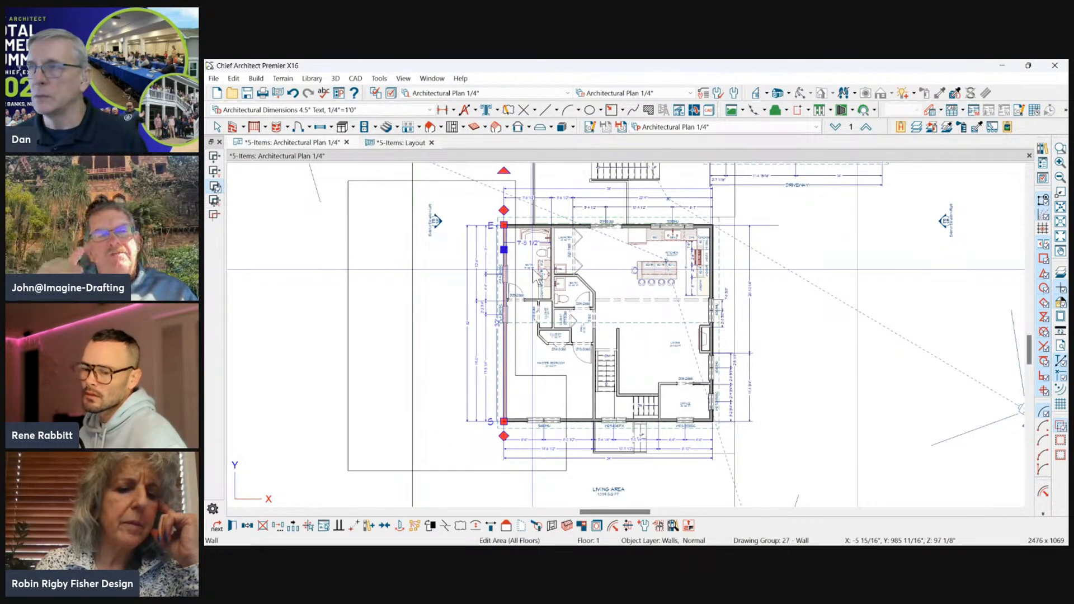
Apply Edit Area (All Floors) to the L-shaped polyline, move its area -24" in X relative to the start, and suppress the insufficient-wall-space message.
click(468, 192)
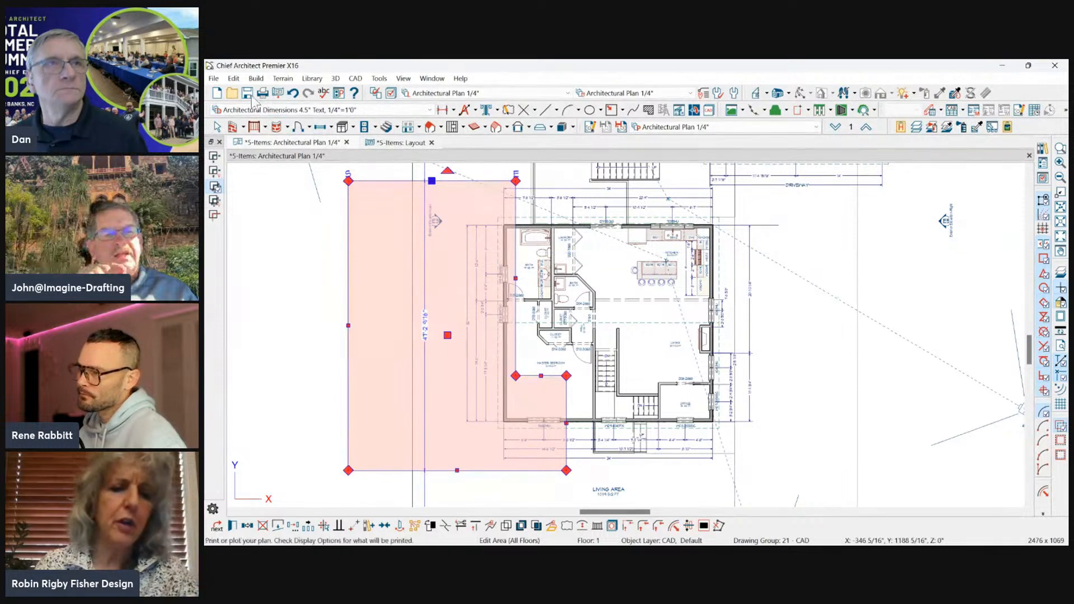
click(233, 78)
mouse_move(304, 276)
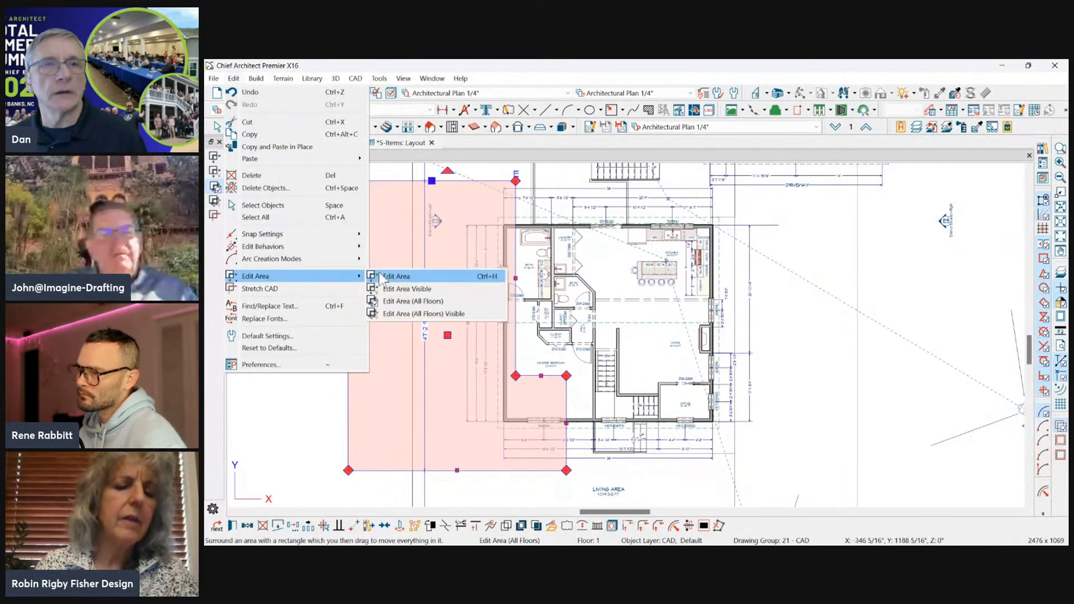
click(395, 305)
drag(448, 335, 372, 336)
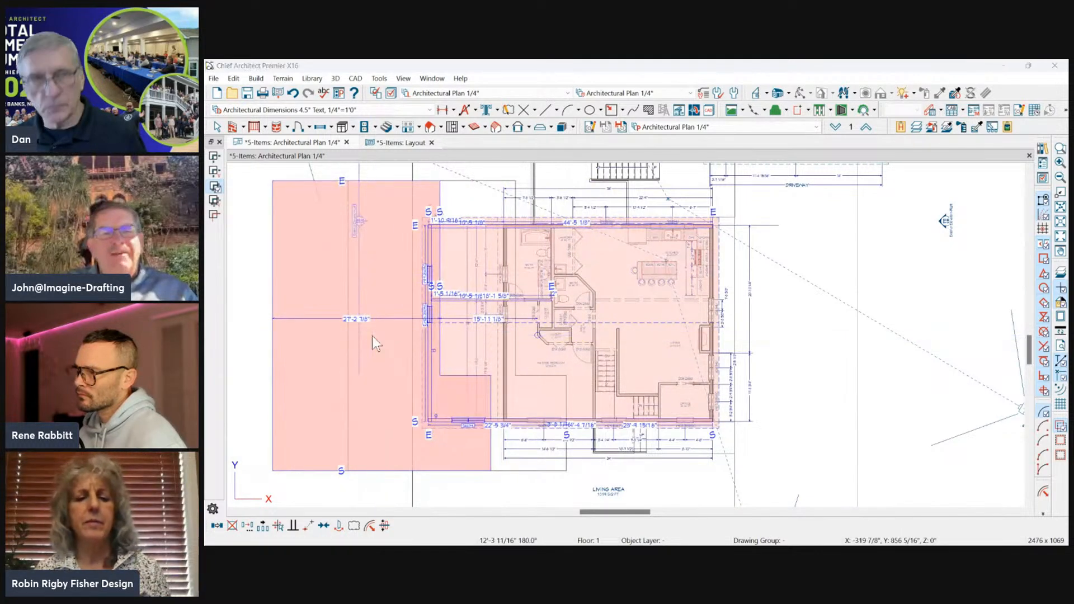
key(Tab)
text(-24)
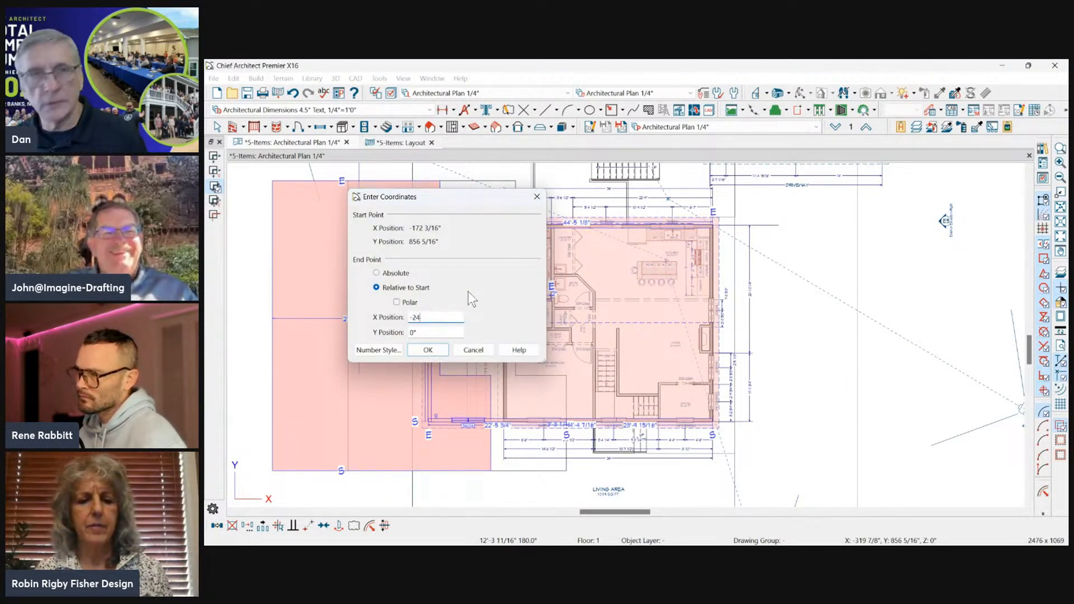
key(Return)
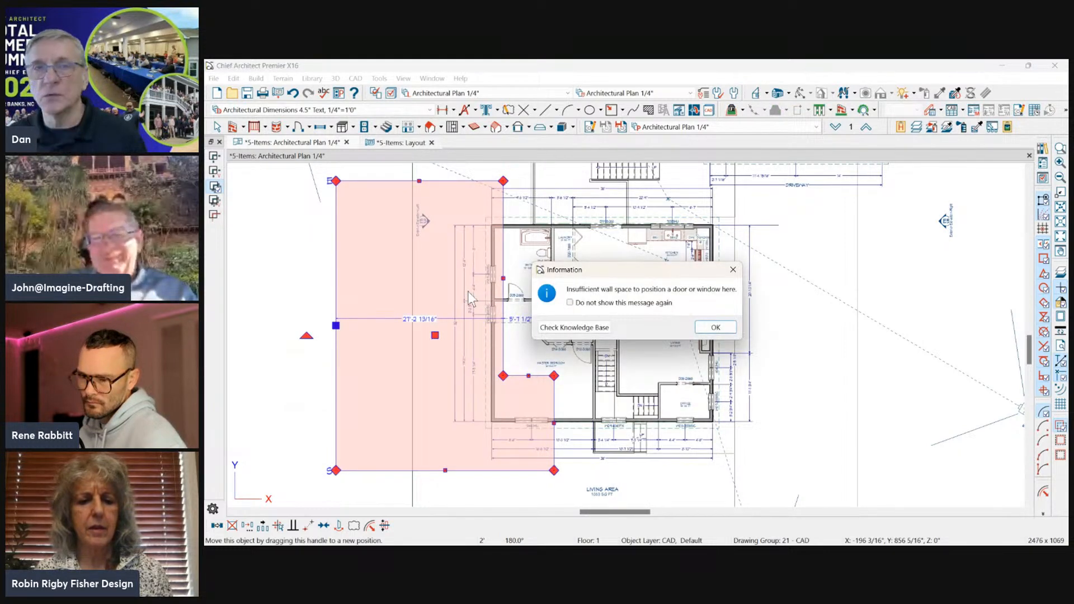
click(593, 305)
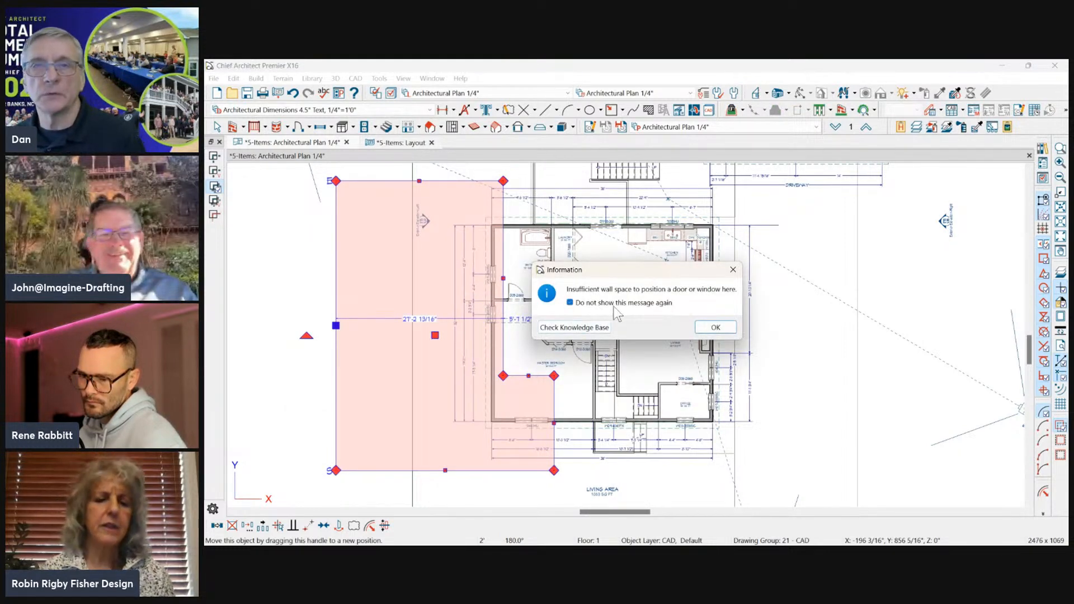
click(715, 328)
click(756, 338)
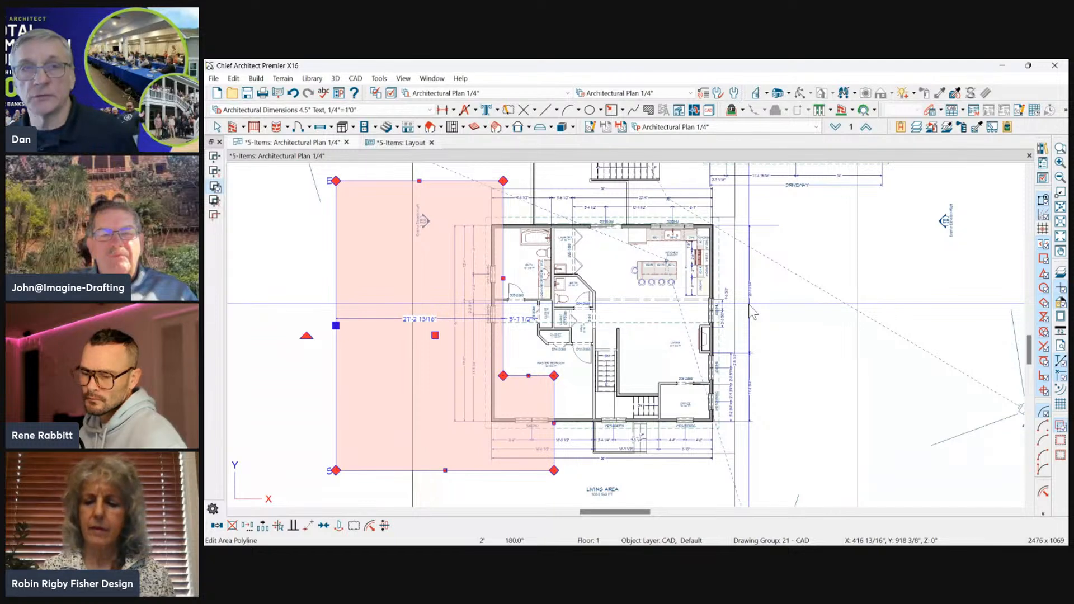
Delete the L-shaped polyline from the Architectural Plan.
scroll(820, 269, down, 2)
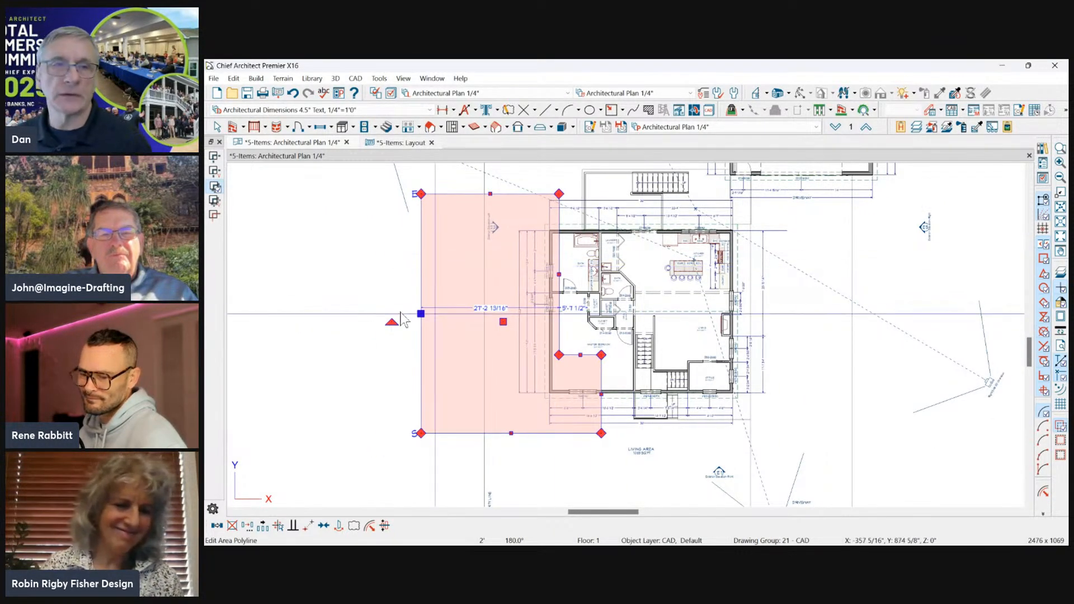
click(378, 237)
click(446, 194)
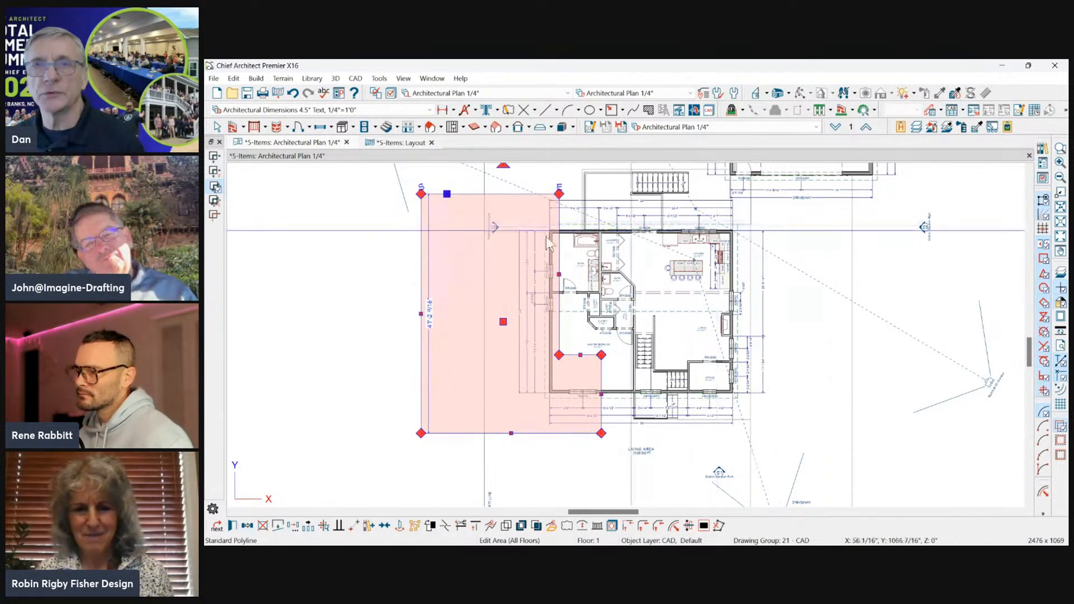
scroll(328, 283, down, 1)
scroll(576, 271, up, 1)
scroll(374, 274, down, 1)
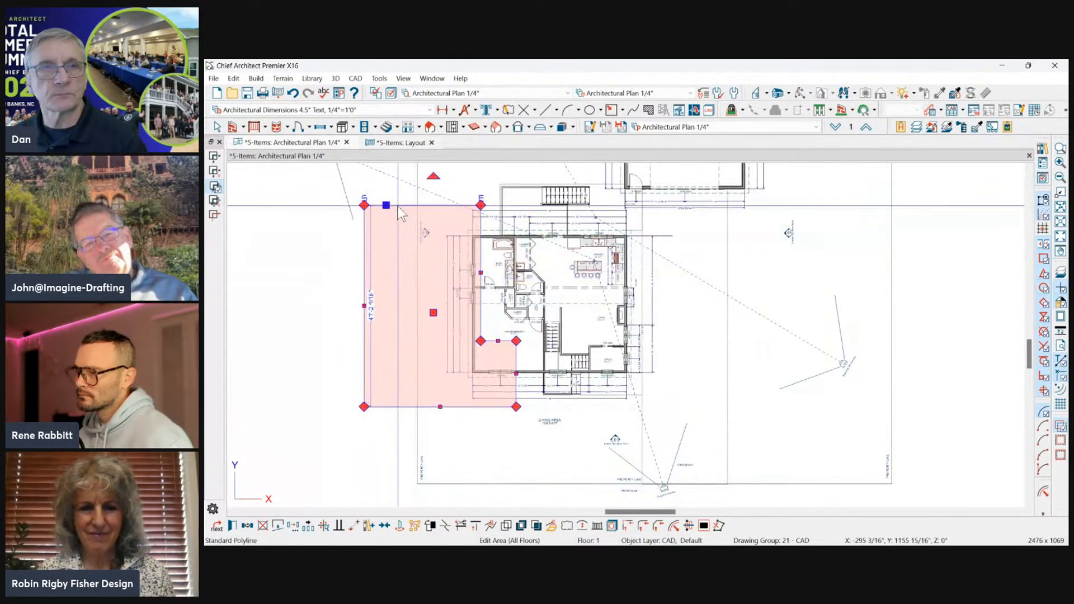
key(Delete)
Draw a vertical CAD line about 59'-6" long beside the house's left exterior wall and shift it about 6 1/2" onto the wall's outer face.
scroll(400, 260, up, 2)
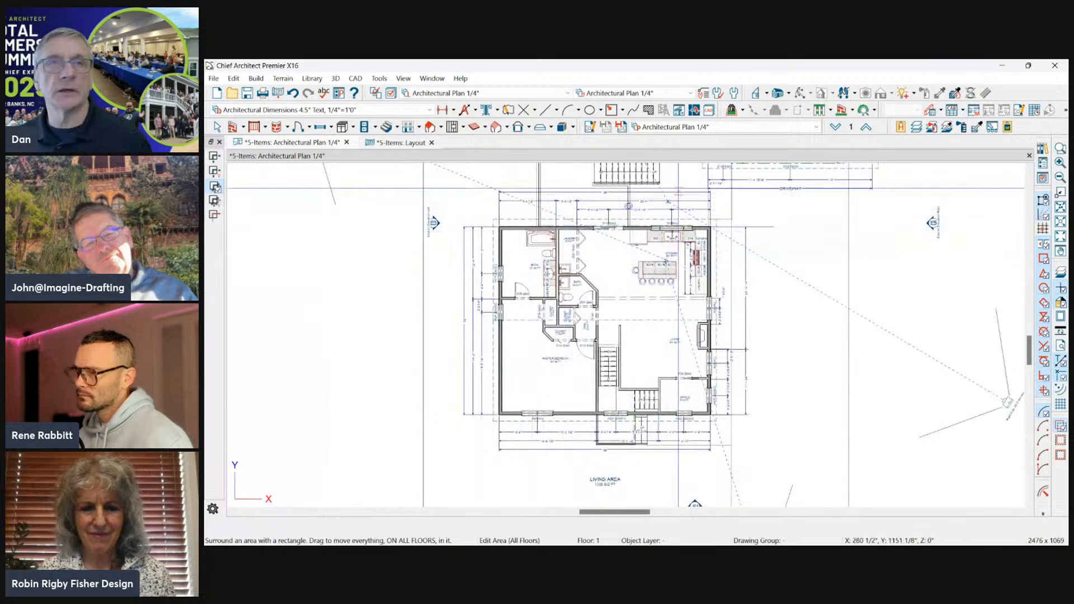
click(545, 111)
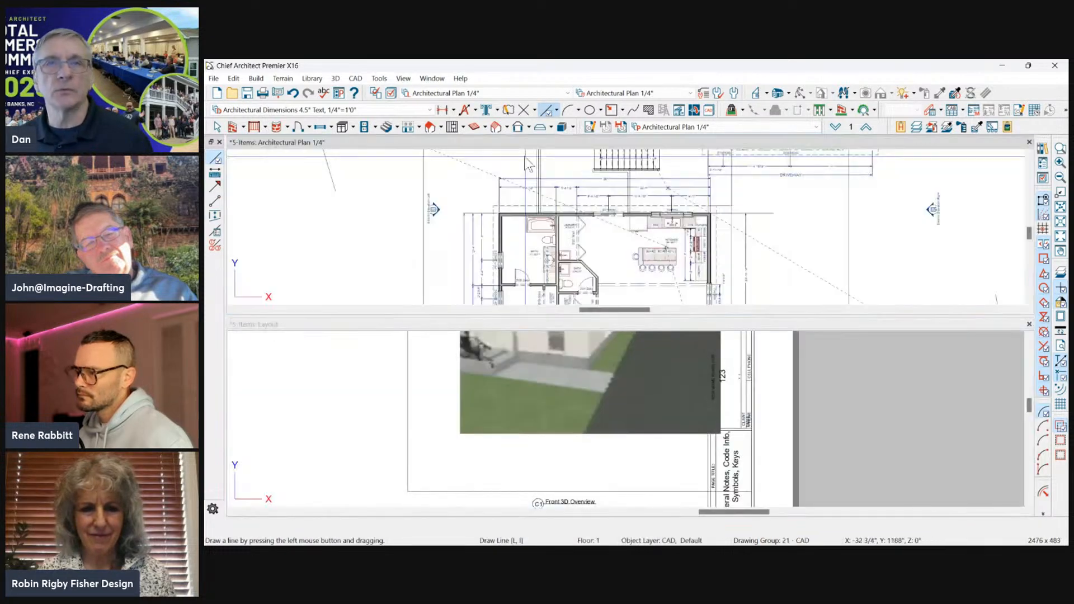
double_click(572, 143)
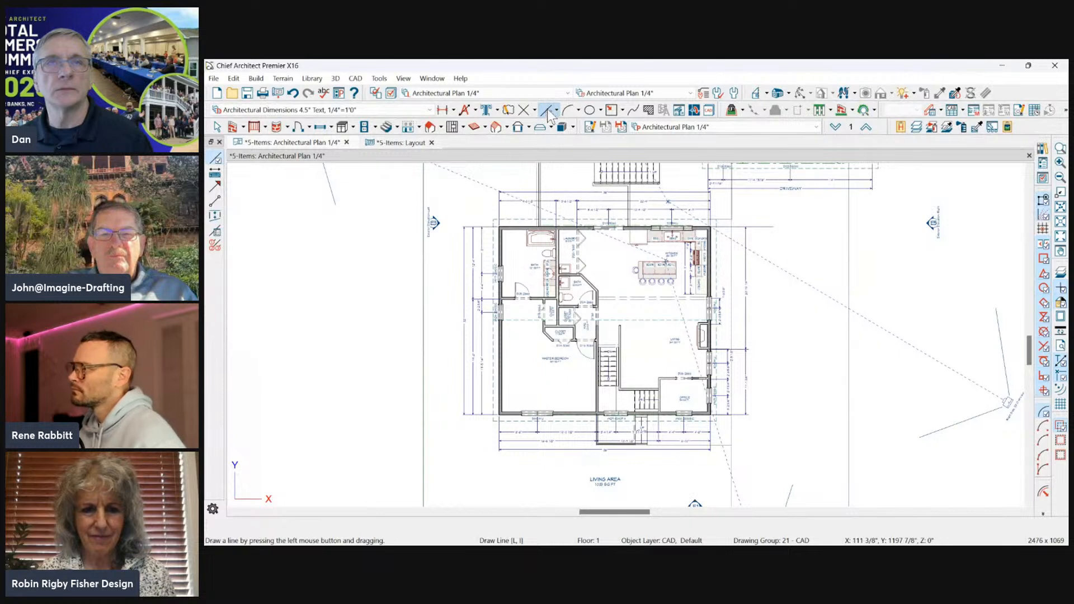
mouse_move(494, 168)
mouse_down()
mouse_move(495, 500)
mouse_move(492, 480)
mouse_up()
scroll(494, 417, up, 5)
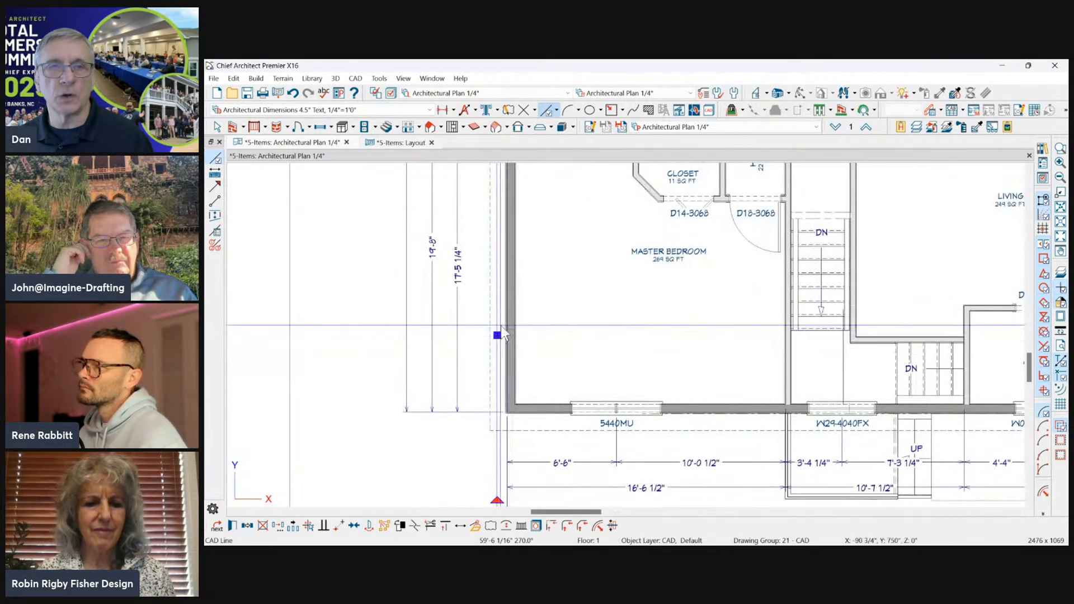
drag(497, 337, 503, 338)
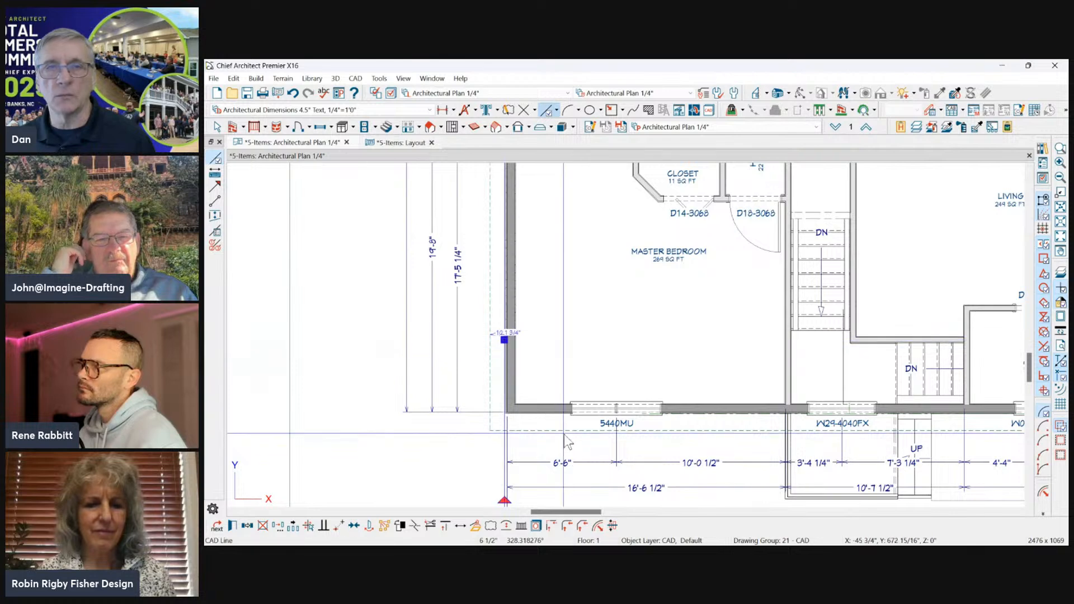
scroll(545, 250, down, 8)
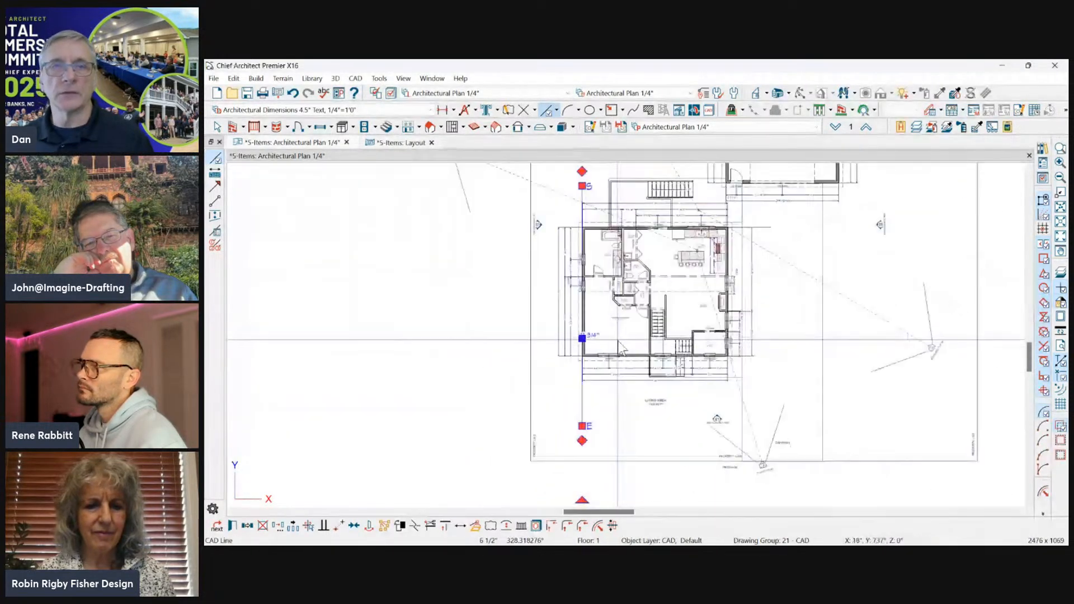
scroll(707, 390, down, 2)
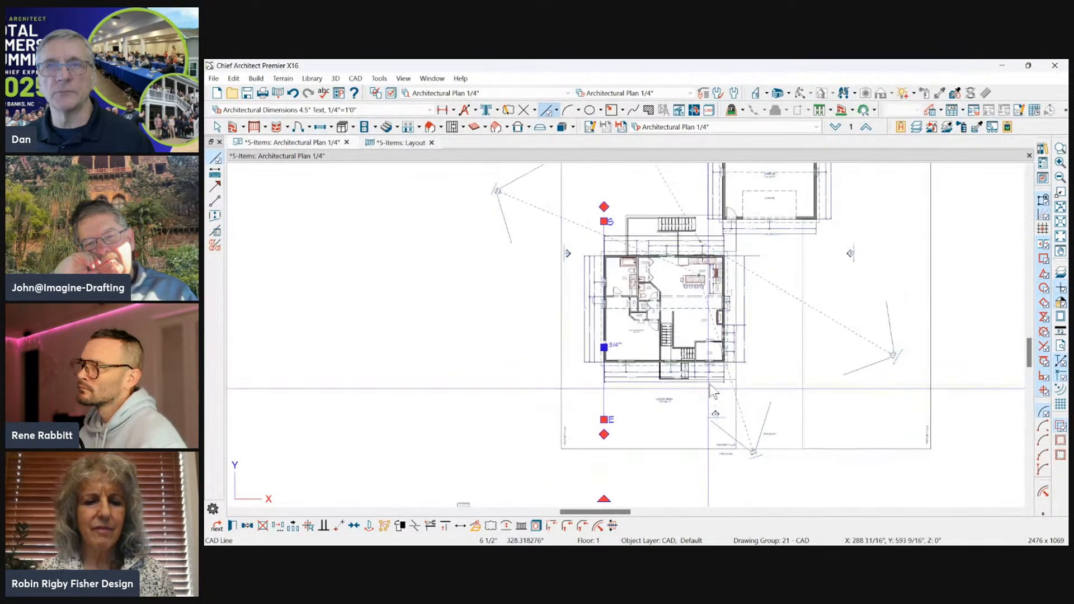
key(Escape)
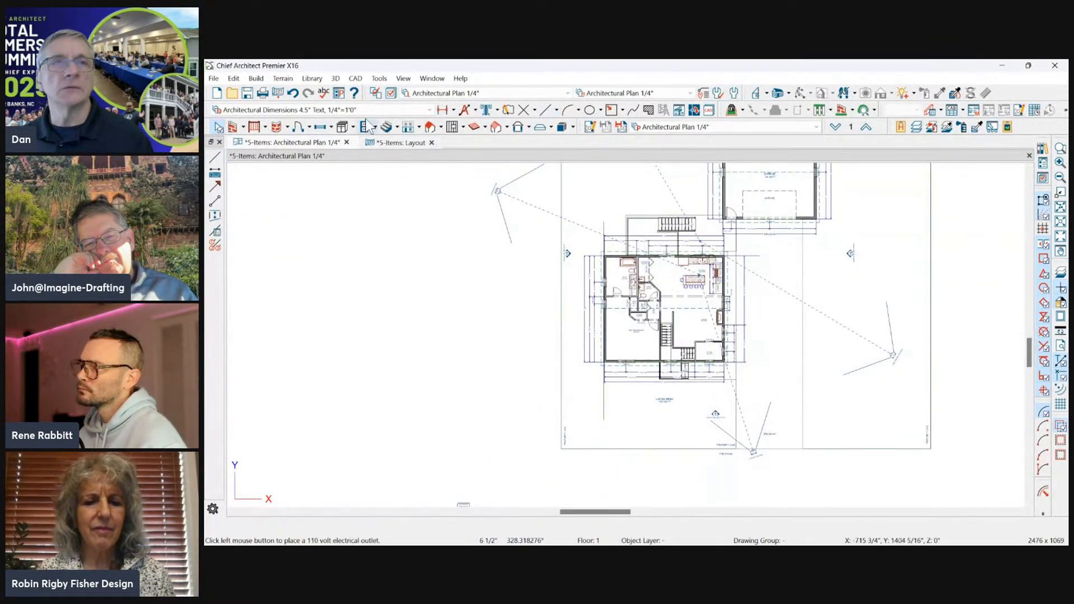
click(233, 78)
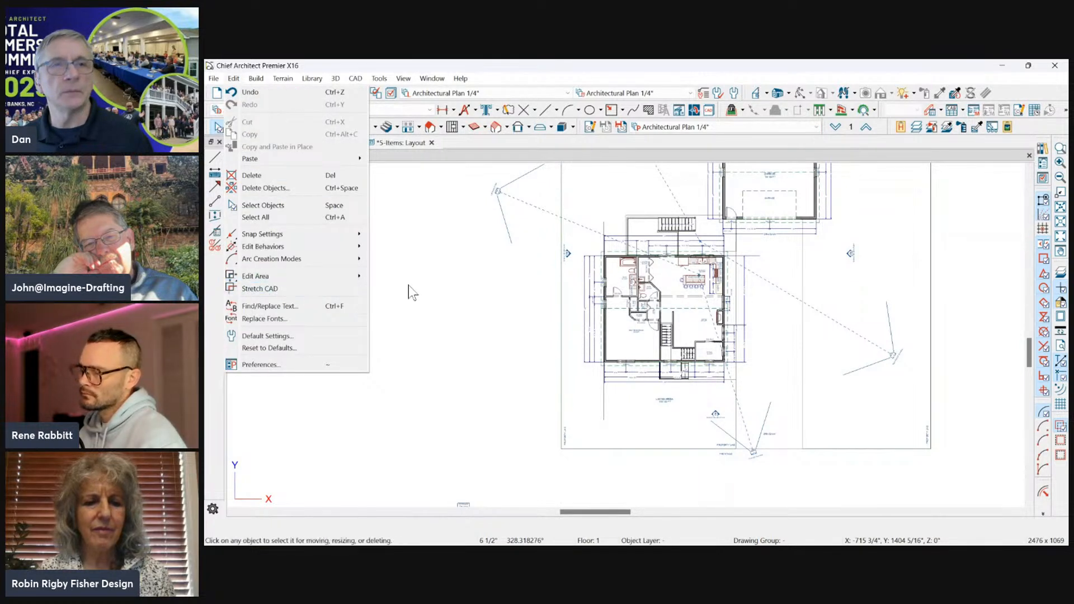
mouse_move(335, 276)
click(407, 301)
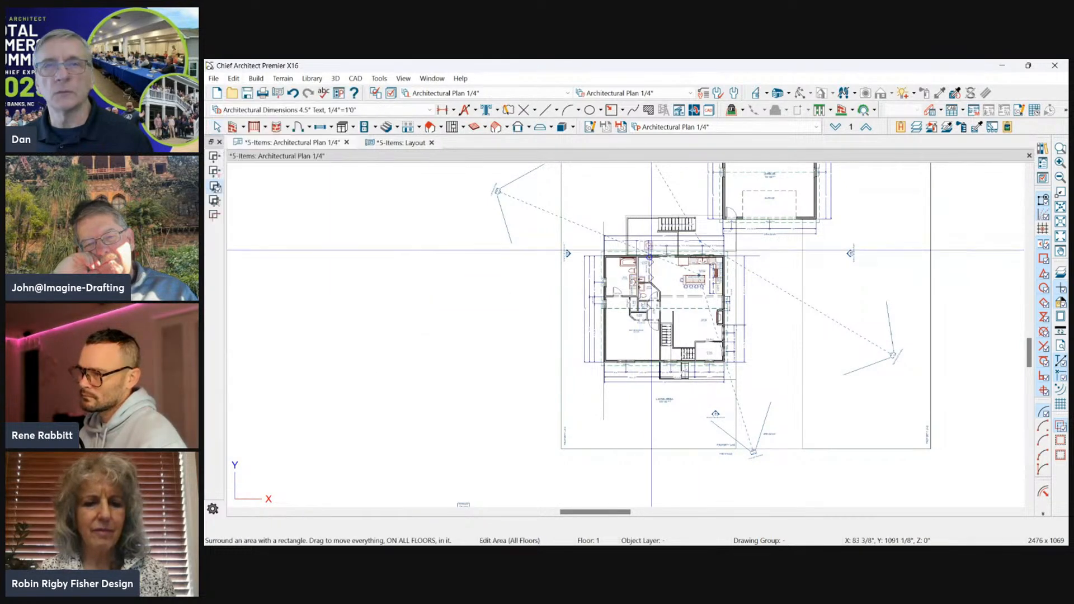
drag(570, 203, 744, 363)
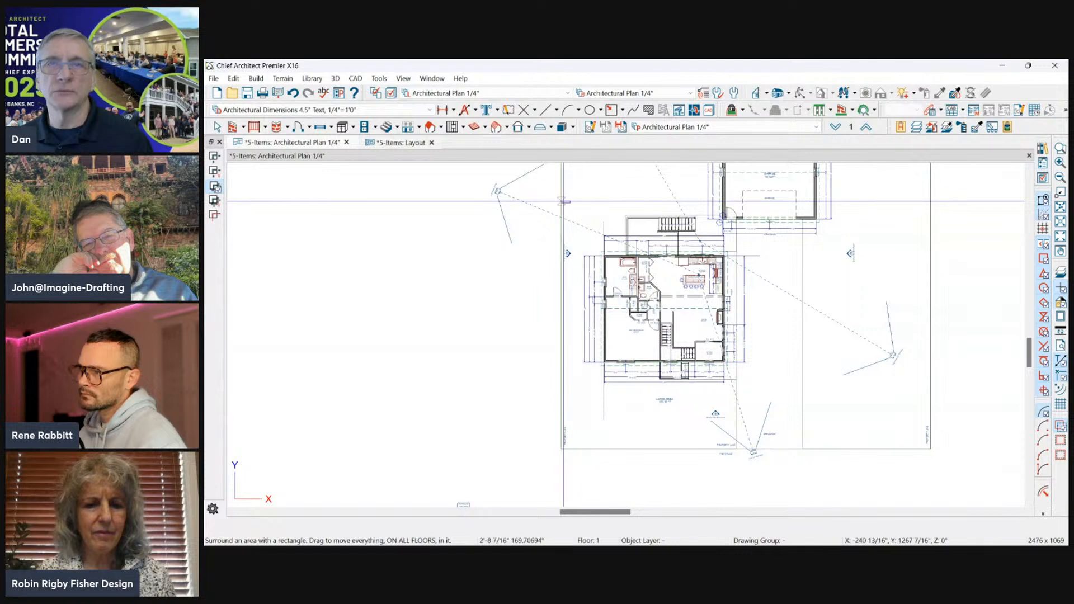
click(563, 201)
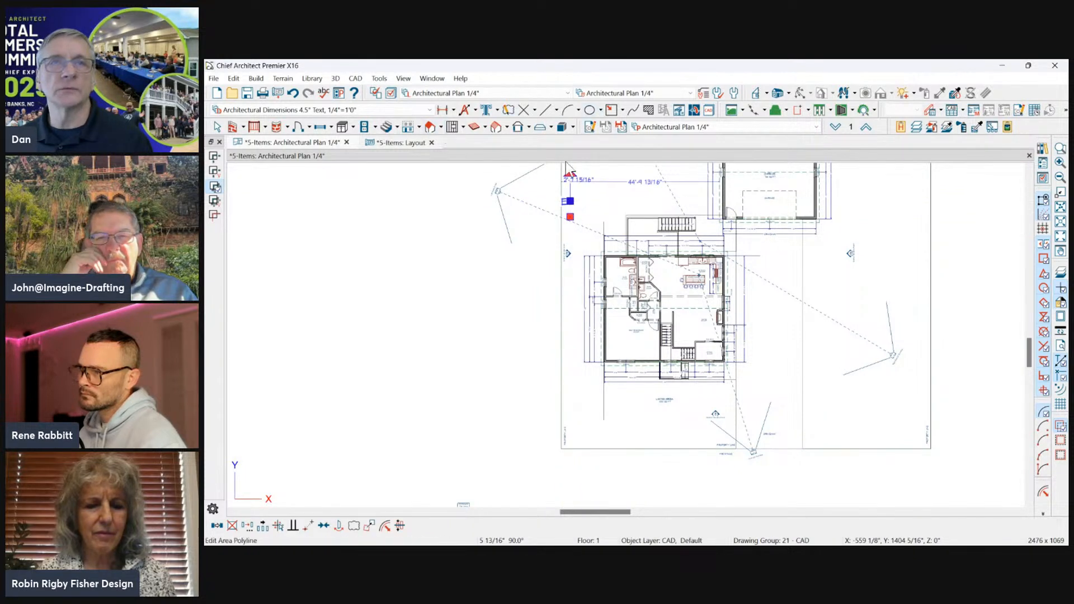
Draw a rectangular polyline about 46'-2" by 59'-4" around the house and notch its garage-side corner about 10' deep.
click(612, 111)
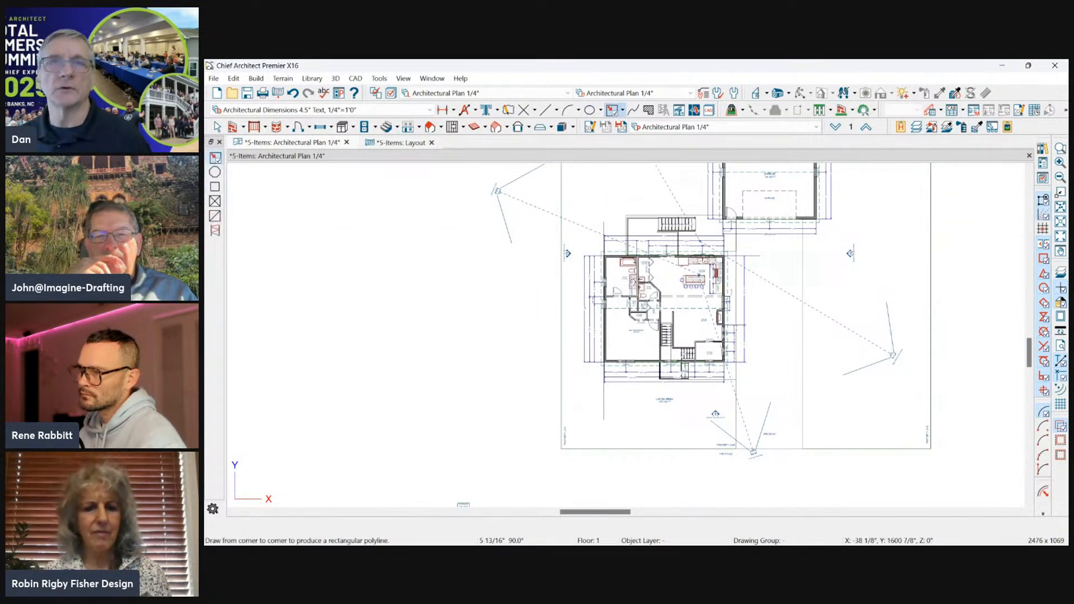
drag(577, 196, 731, 393)
scroll(693, 202, up, 3)
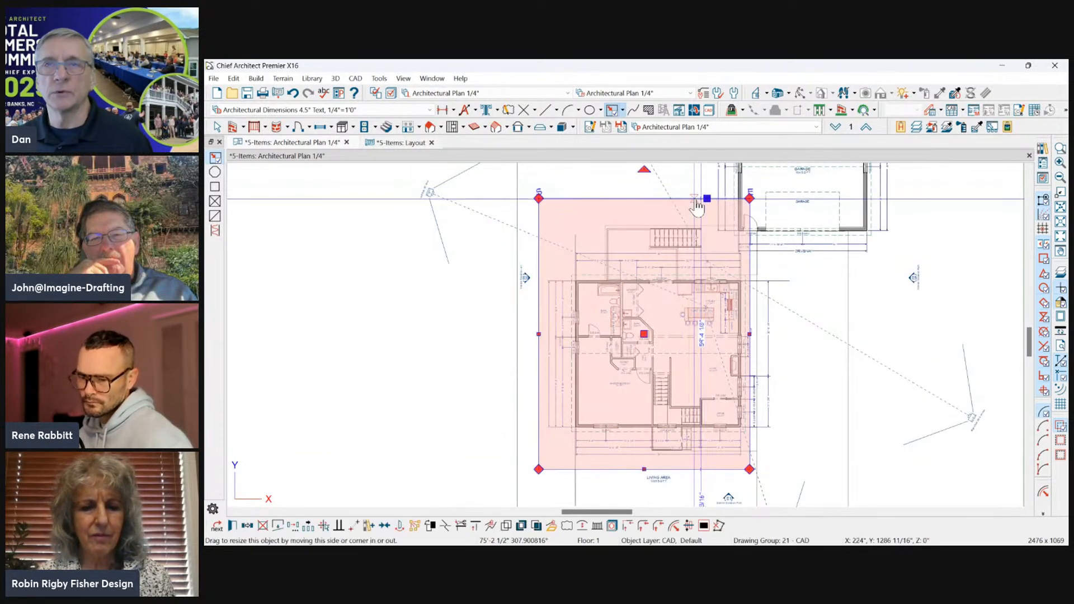
drag(707, 199, 728, 244)
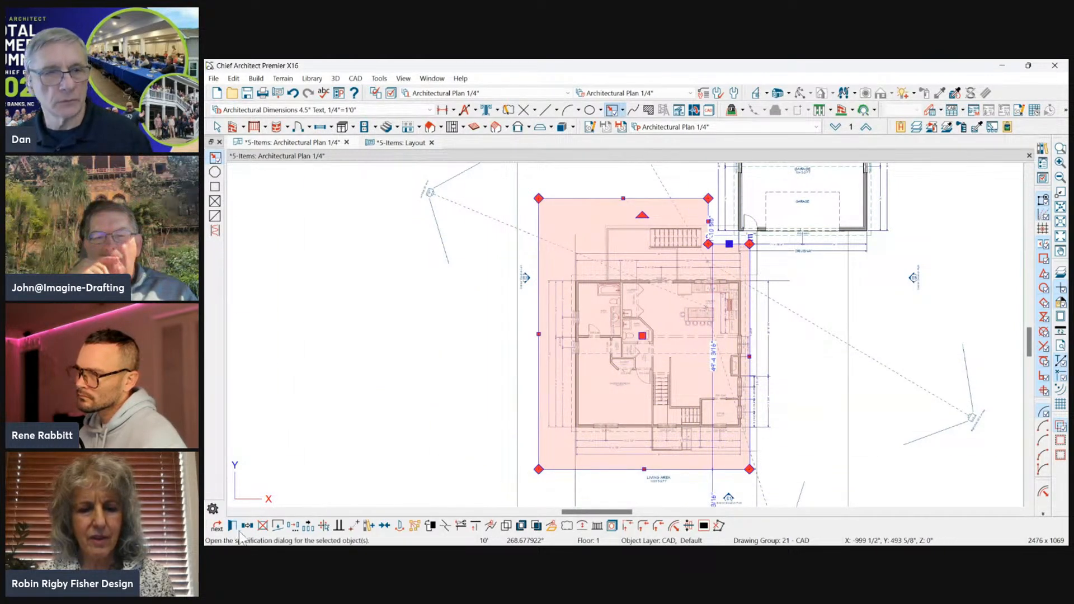
Apply Edit Area (All Floors) to the L-shaped polyline and try to make a reflected copy of its area.
click(233, 78)
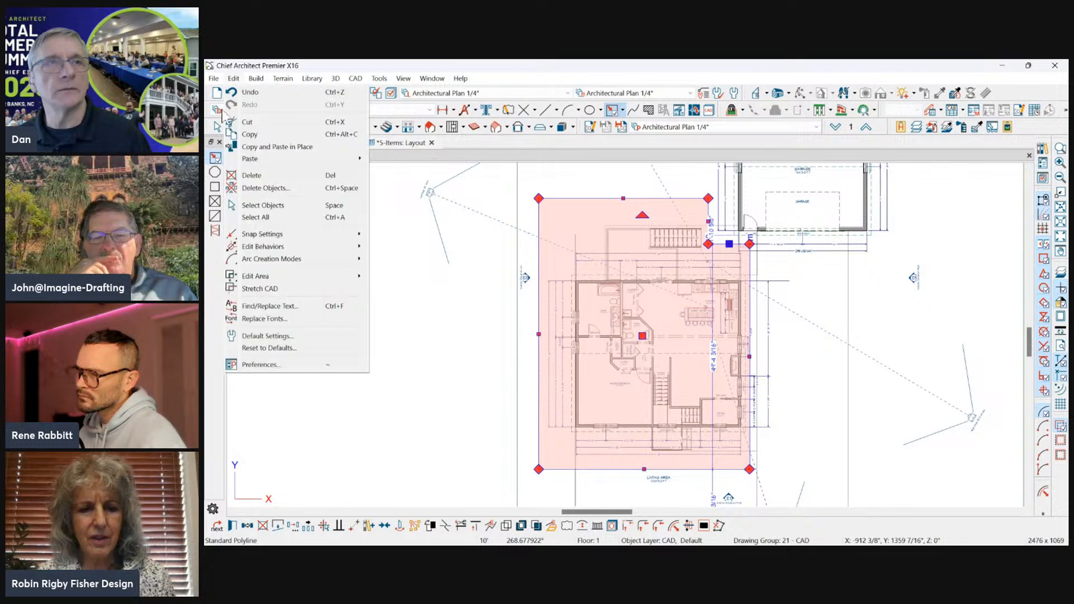
mouse_move(313, 276)
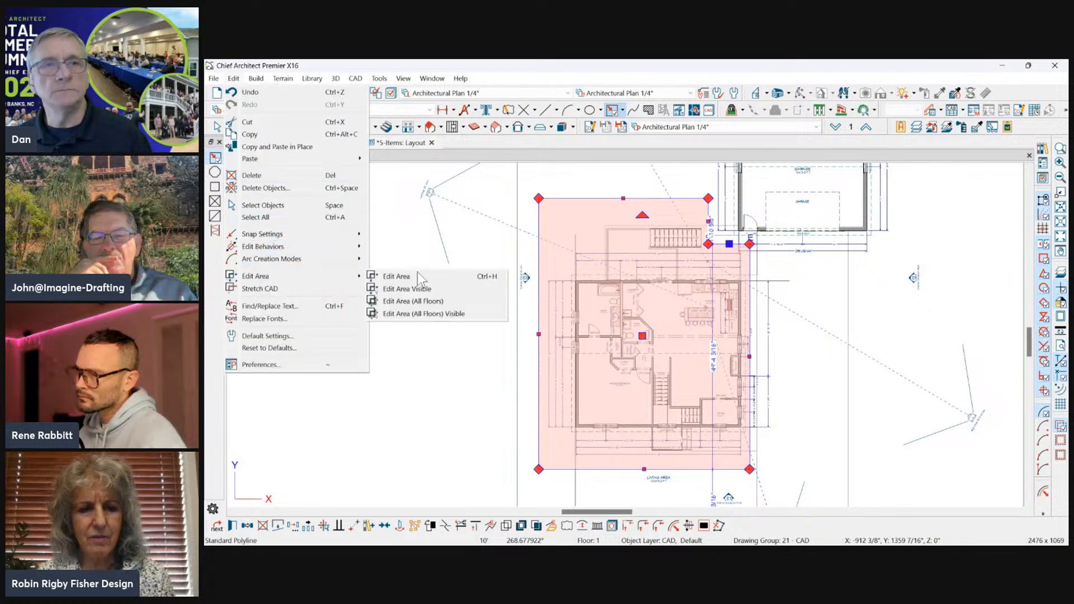
click(414, 301)
click(217, 525)
click(304, 484)
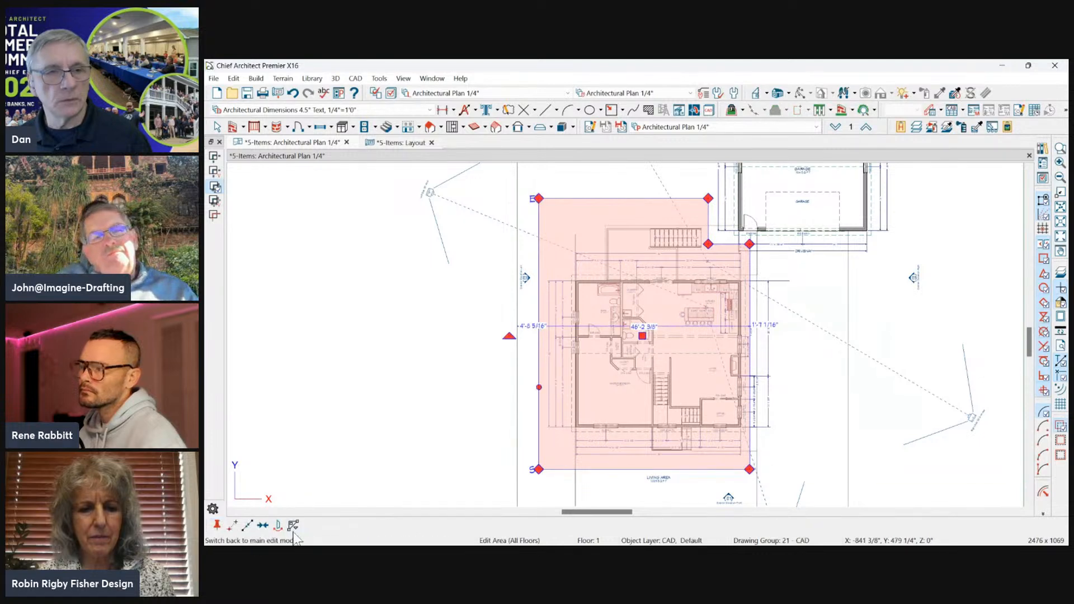
key(ctrl+1)
click(307, 494)
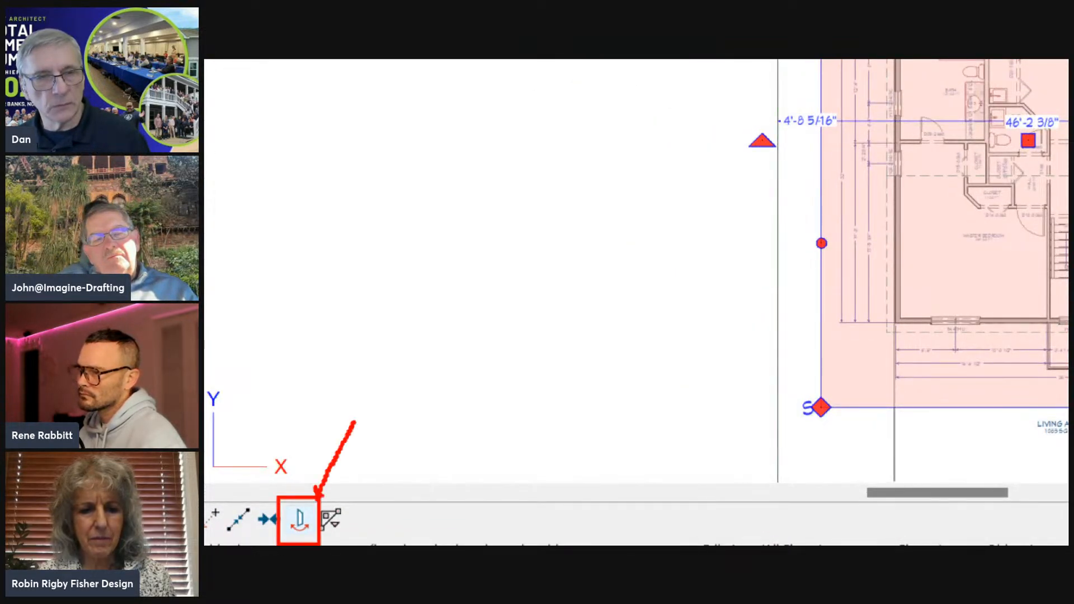
drag(319, 496, 350, 473)
key(Escape)
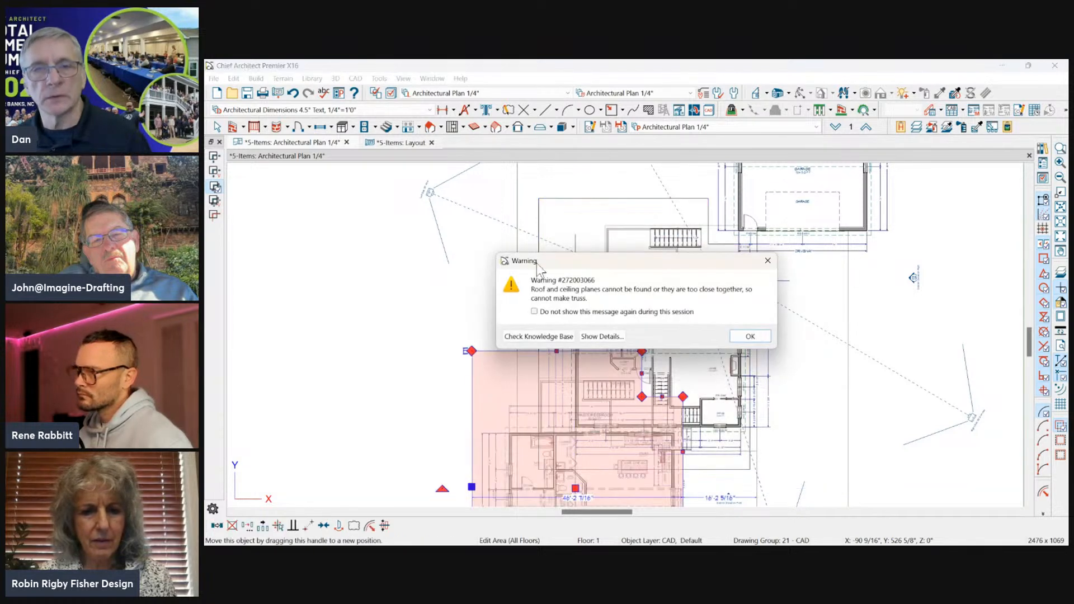
click(751, 335)
scroll(727, 235, down, 2)
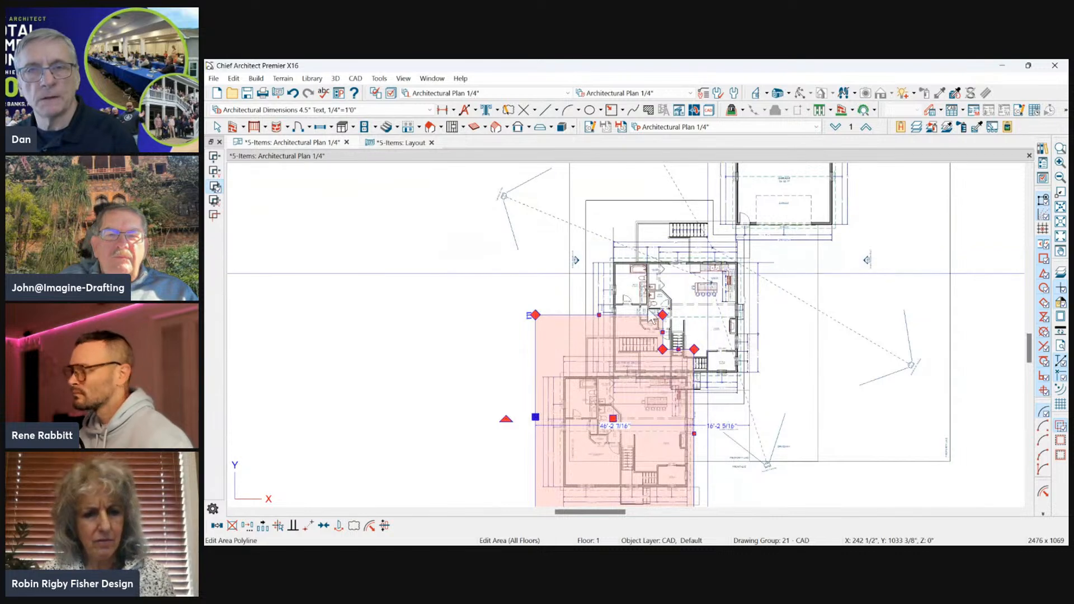
Delete the misplaced Edit Area copy and try to move the L-shaped polyline's left side about 8'-2" onto the house's left wall.
key(Delete)
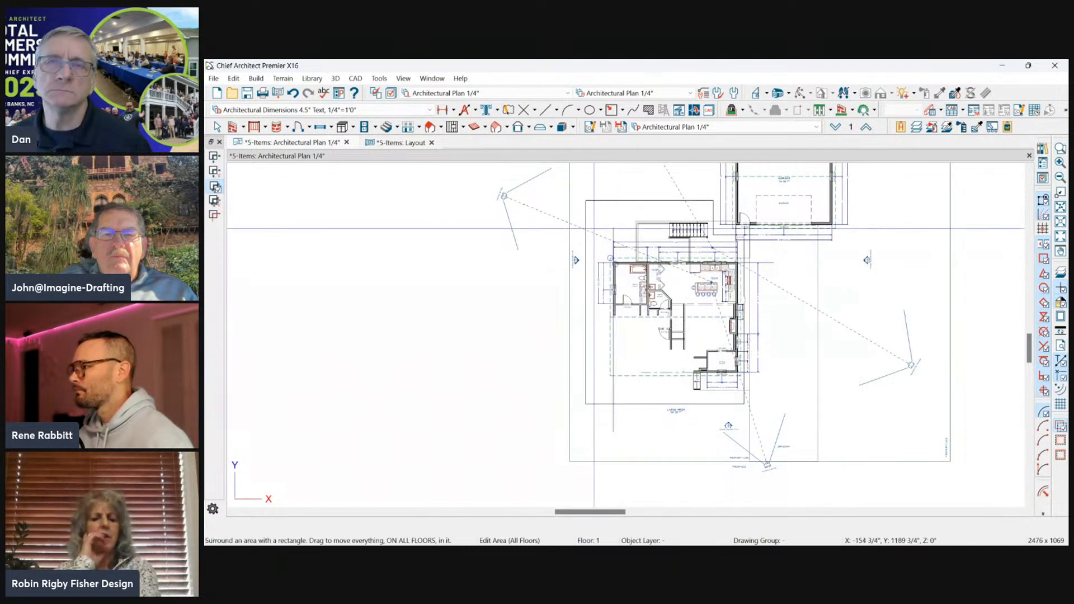
key(space)
scroll(590, 222, up, 2)
click(585, 222)
drag(584, 222, 619, 232)
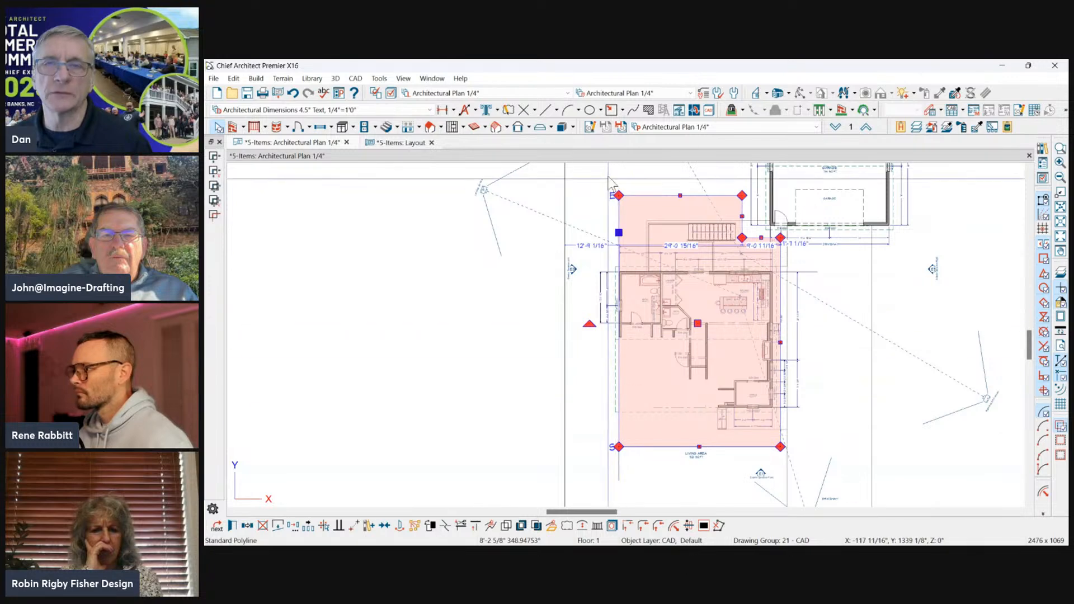
scroll(674, 230, down, 1)
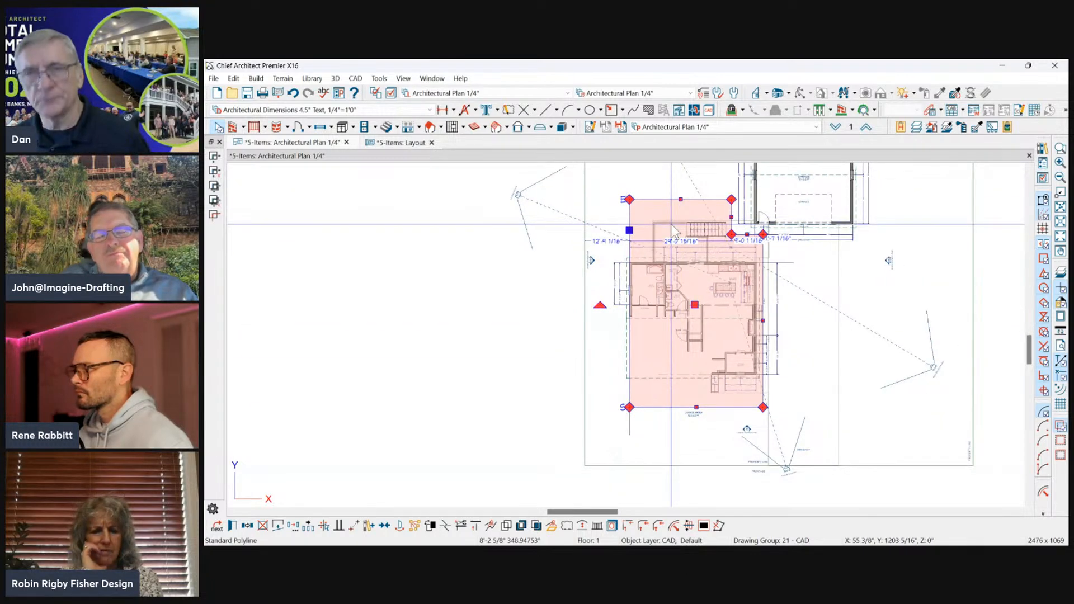
Undo the polyline adjustment, the area deletion and the misplaced copy of the house.
key(ctrl+z)
scroll(613, 330, up, 2)
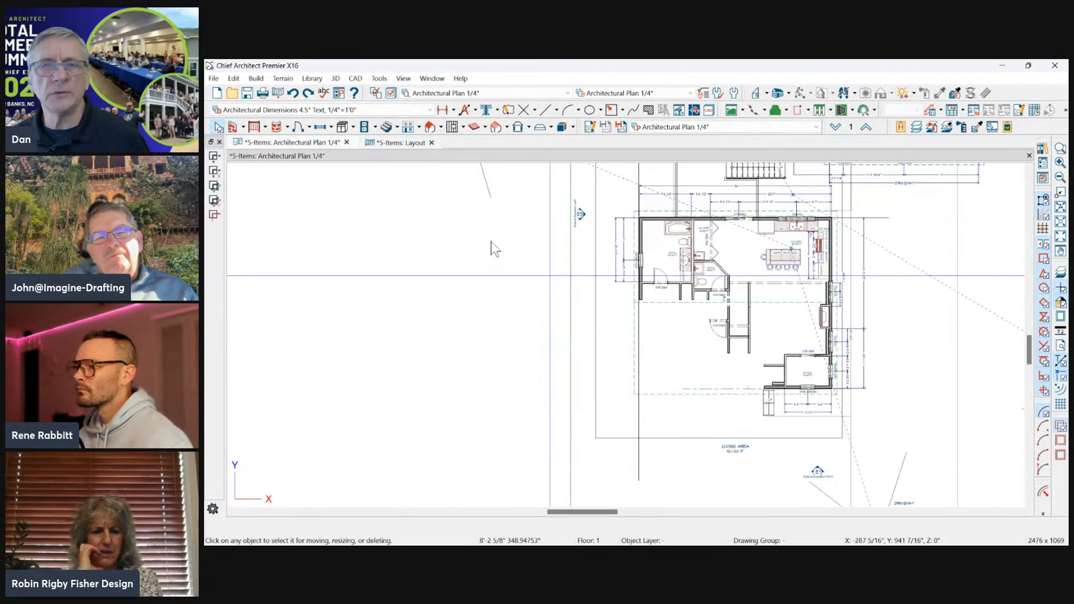
scroll(470, 255, down, 2)
scroll(468, 256, down, 1)
scroll(656, 285, up, 1)
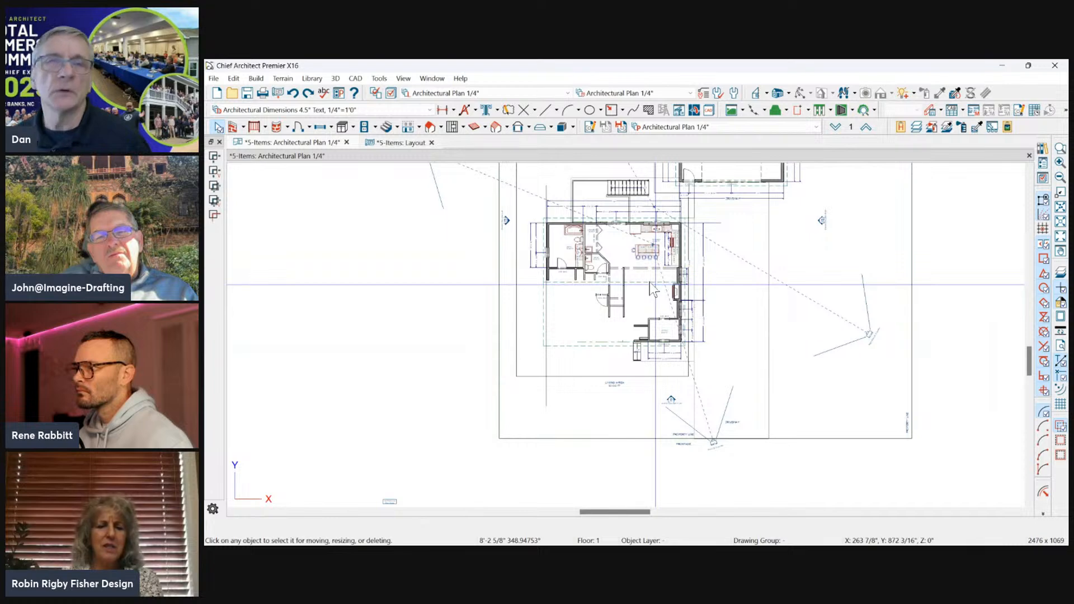
scroll(552, 243, up, 1)
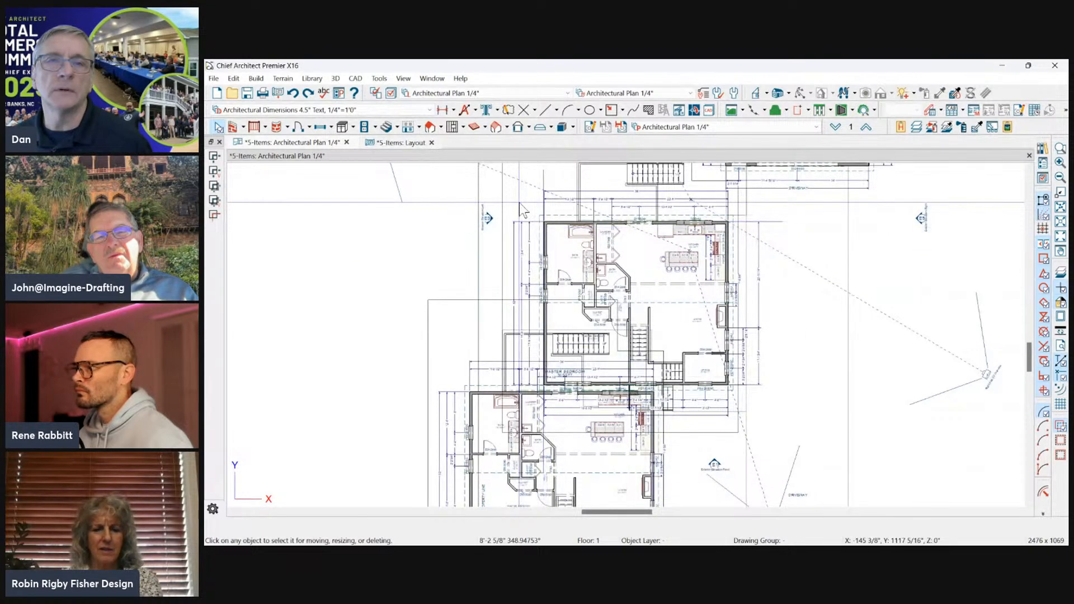
key(ctrl+z)
Try to move the terrain perimeter's left side about 12'-9" onto the house's left wall, and undo the change.
click(478, 213)
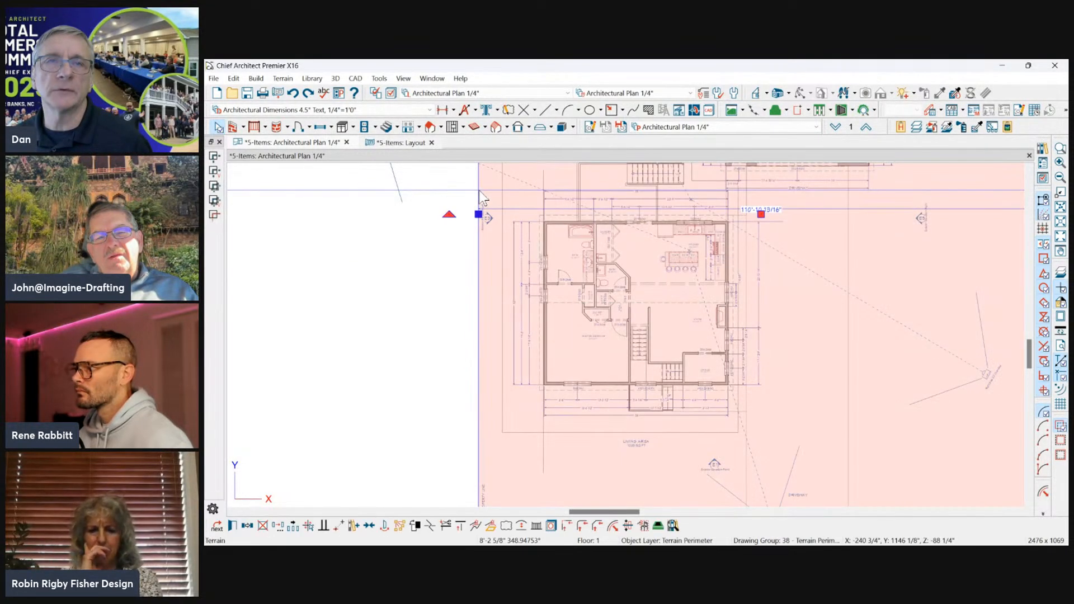
drag(480, 213, 539, 215)
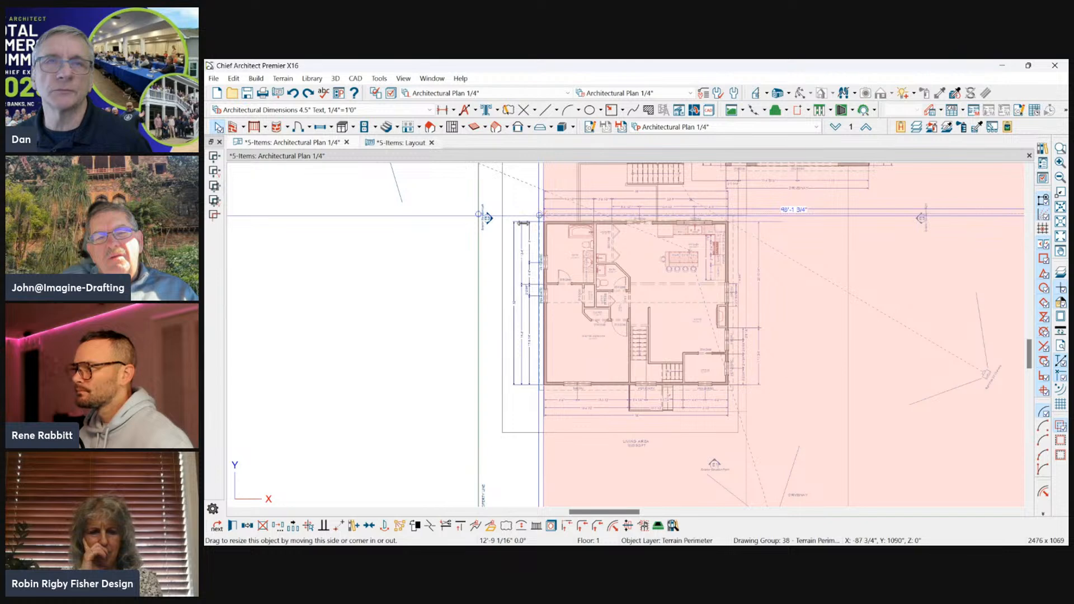
scroll(604, 290, down, 3)
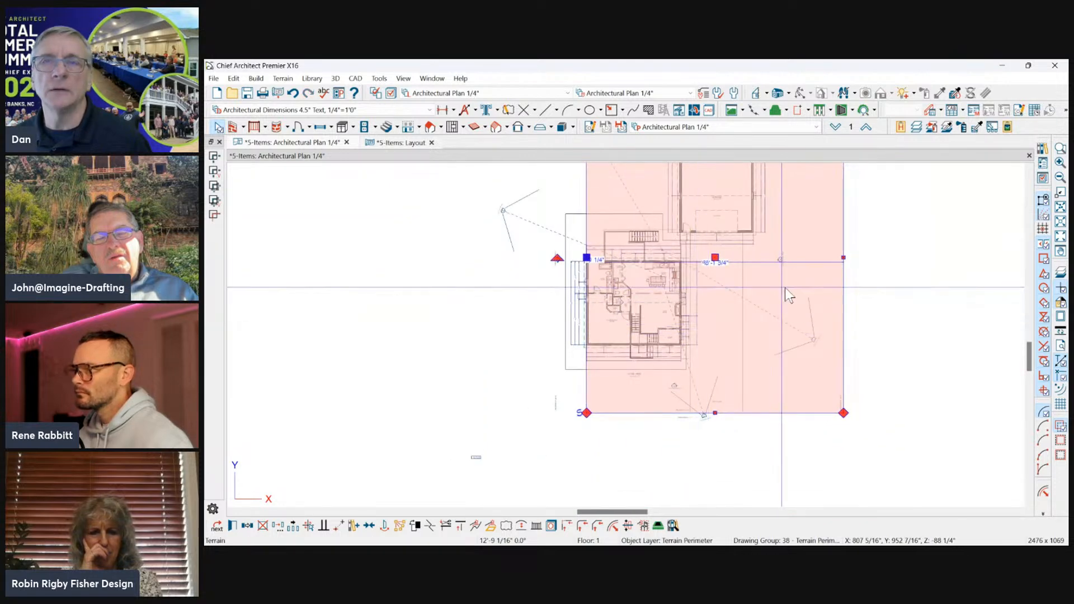
key(Escape)
key(ctrl+z)
Try to move the L-shaped polyline's left side about 8'-7" inward onto the house's left exterior wall.
click(553, 225)
scroll(561, 232, up, 2)
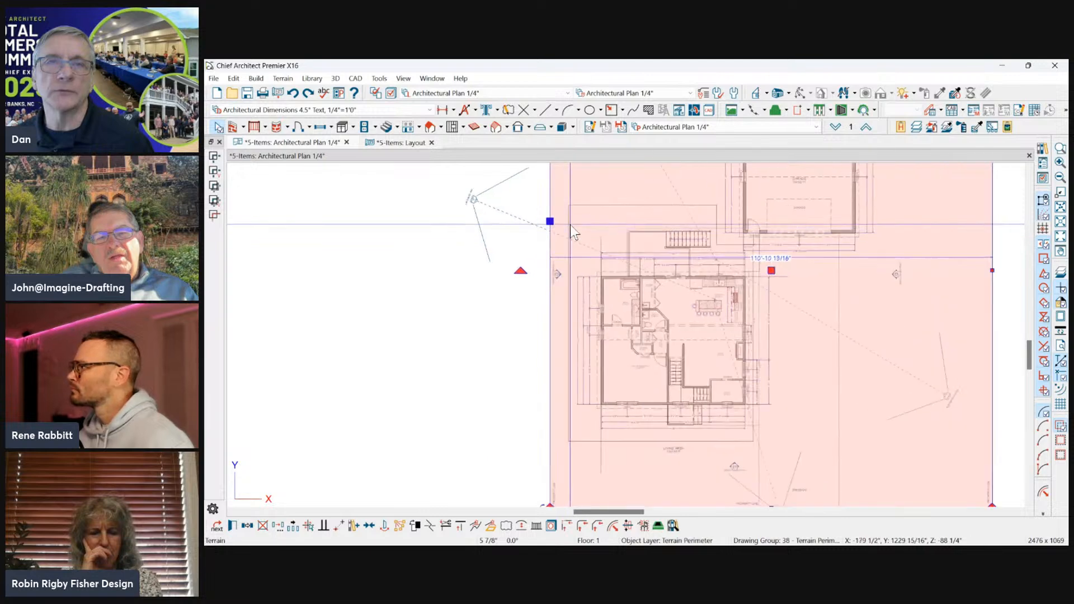
click(568, 225)
click(577, 226)
drag(568, 225, 601, 238)
scroll(586, 191, down, 2)
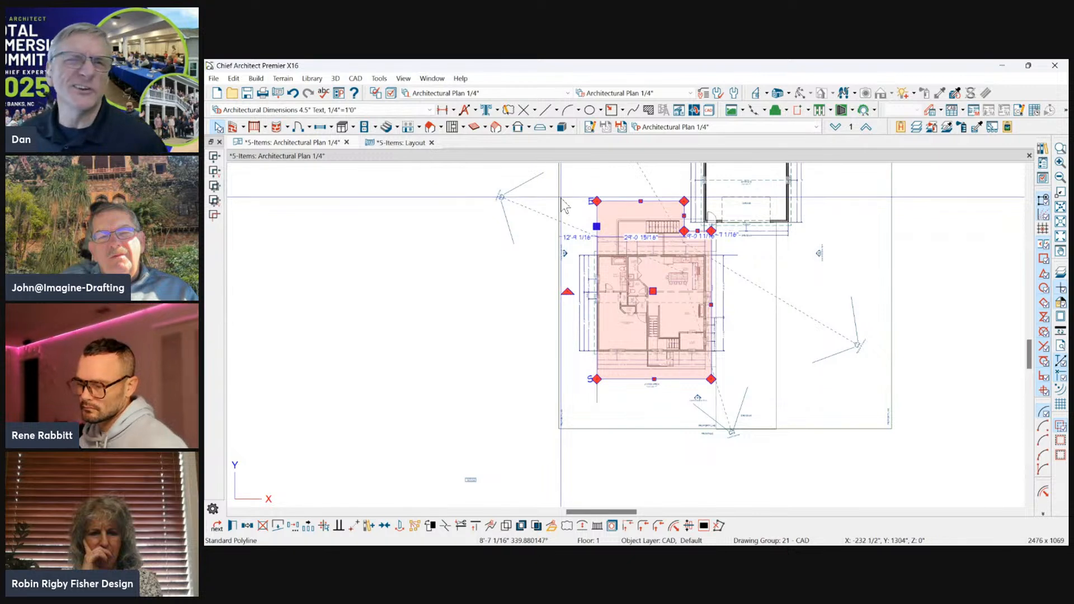
Move the L-shaped polyline's left side about 9'-6" outward, beyond the house's left exterior dimensions.
click(582, 208)
click(597, 219)
drag(597, 218, 568, 218)
Apply Edit Area (All Floors) to the L-shaped polyline and copy its area reflected about the vertical CAD line on the house's left wall.
click(232, 78)
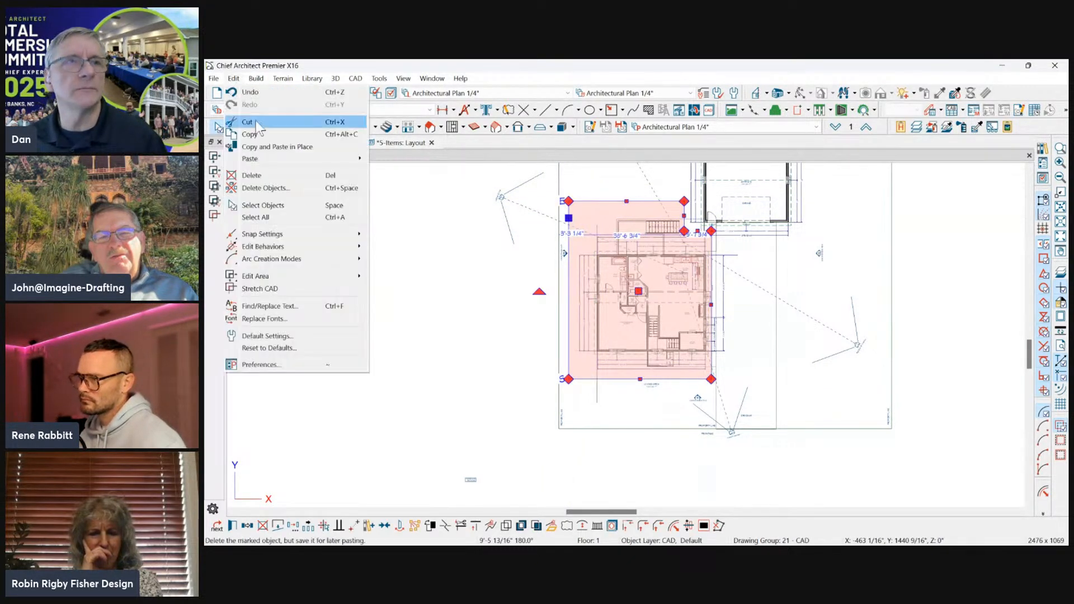
mouse_move(270, 277)
click(404, 302)
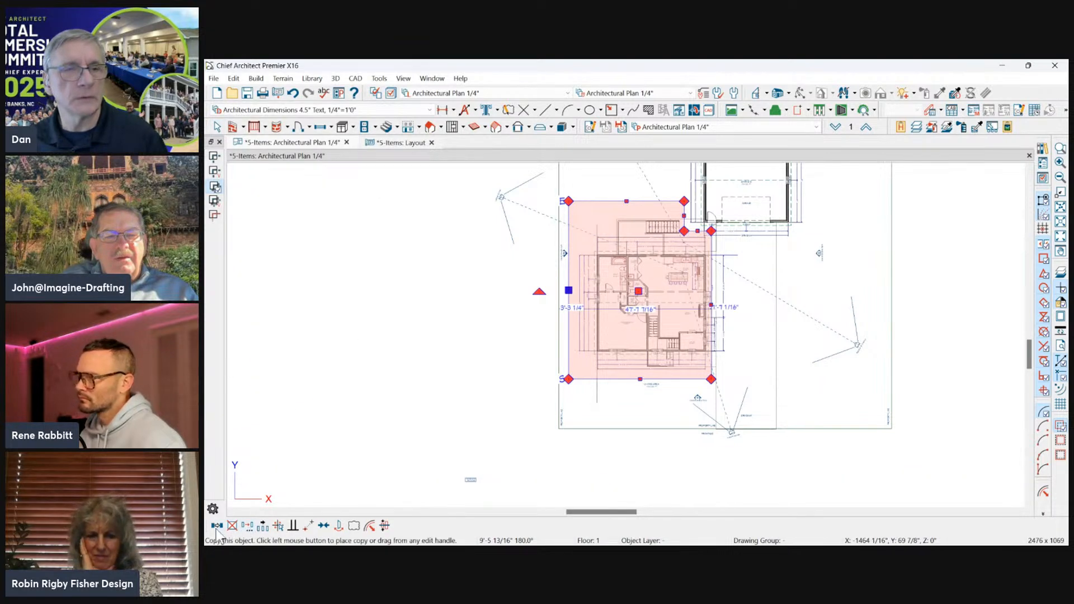
click(273, 520)
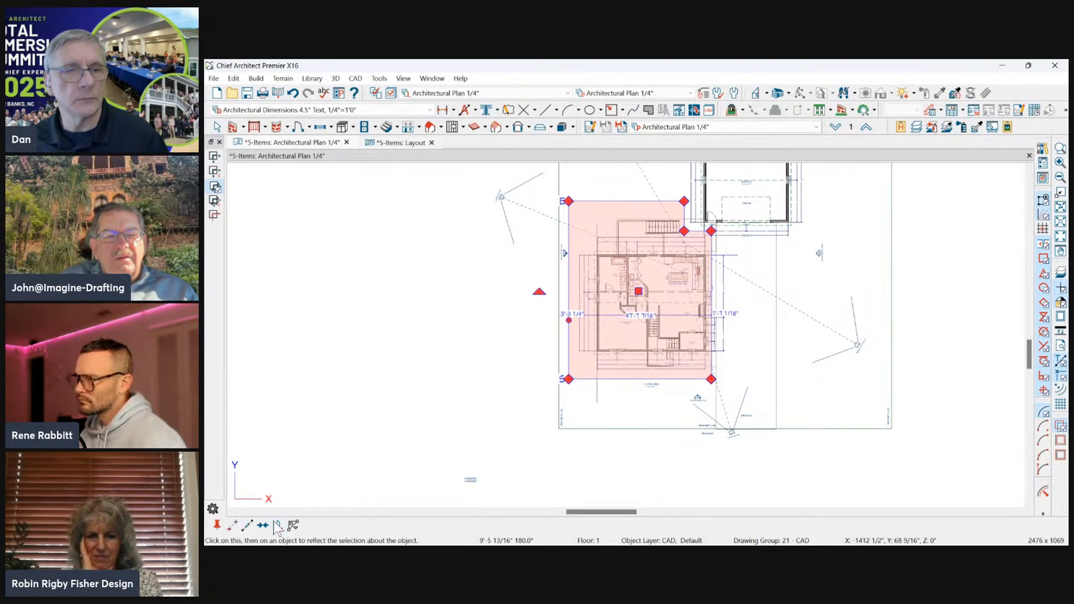
click(277, 528)
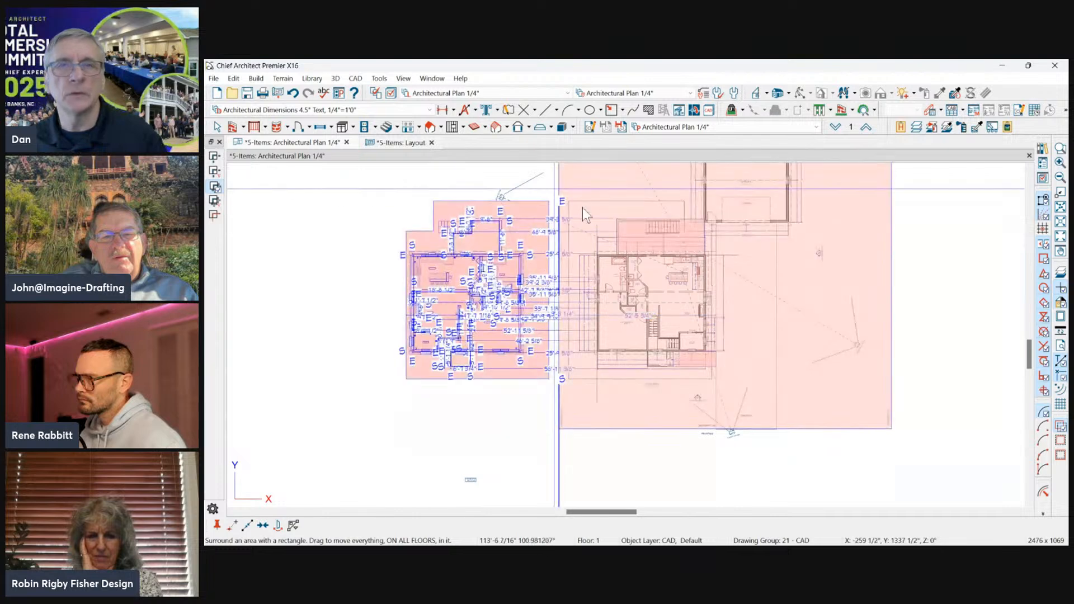
scroll(598, 241, up, 4)
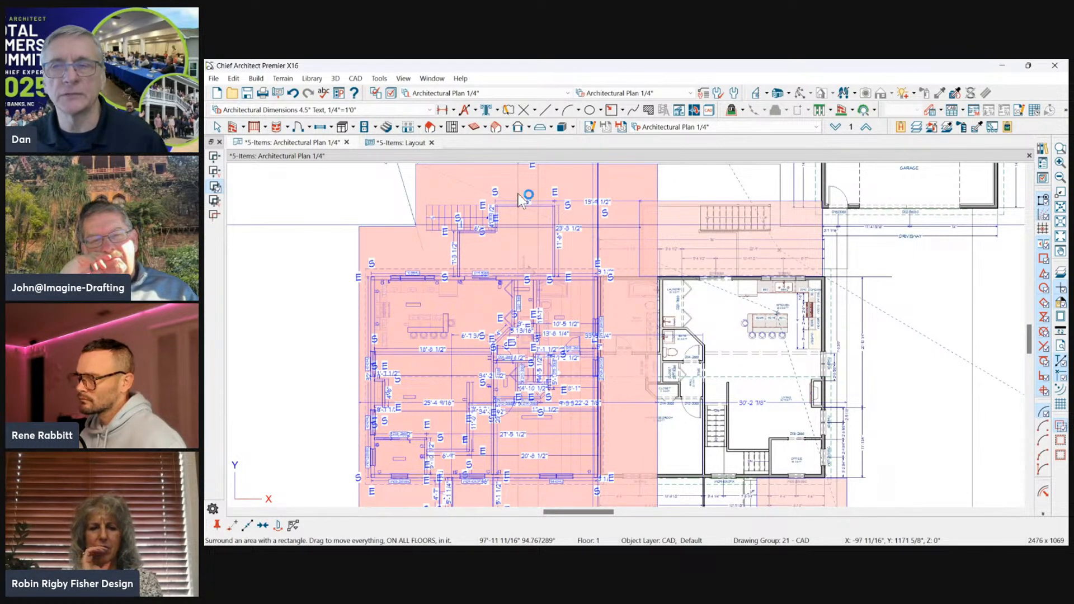
click(559, 200)
click(745, 341)
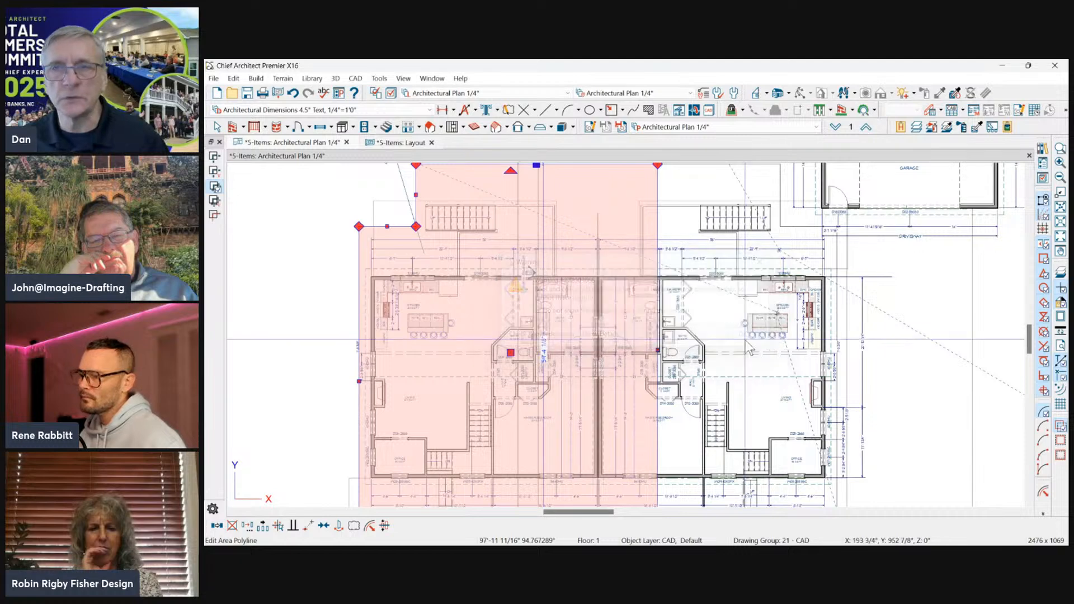
key(Escape)
Examine where the mirrored unit's rear and side exterior walls meet the original house along the shared line.
scroll(532, 213, down, 1)
scroll(565, 248, up, 5)
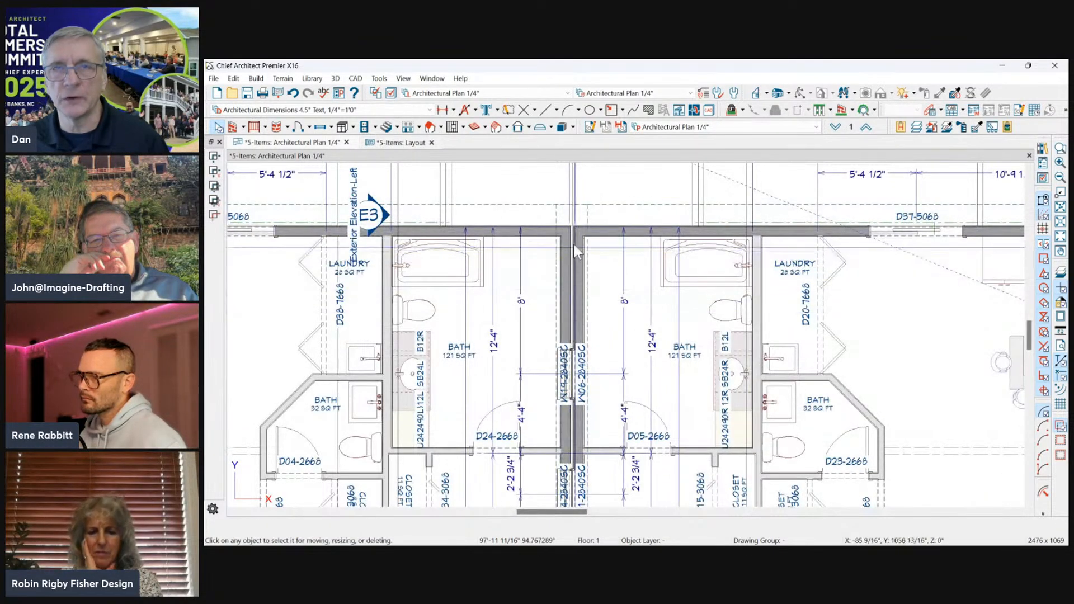
click(559, 232)
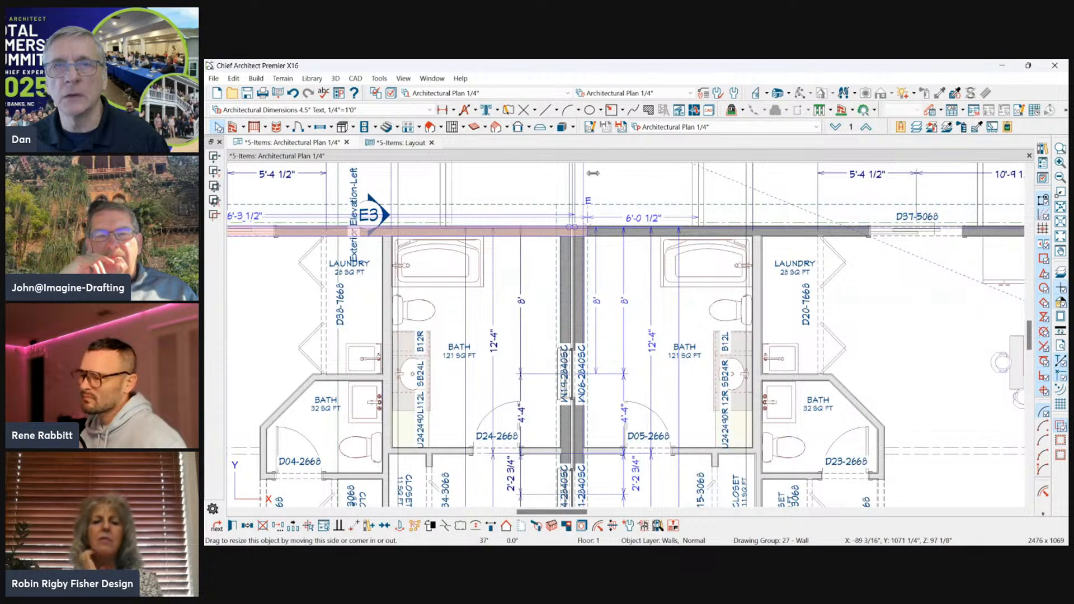
scroll(597, 188, down, 5)
click(580, 193)
key(Escape)
Try to select the front roof planes of both units together.
click(382, 398)
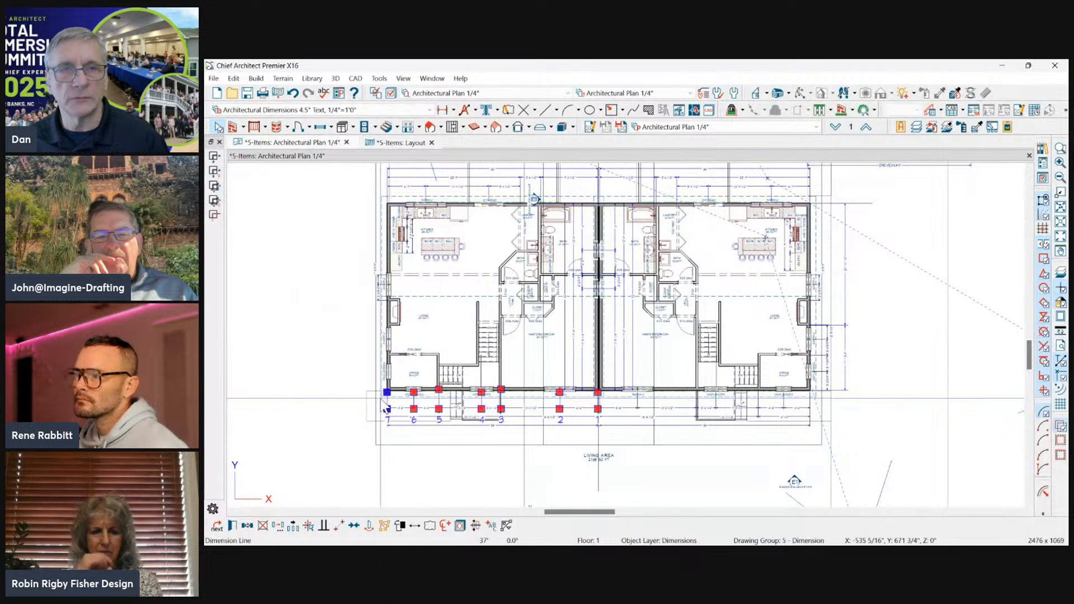
click(371, 396)
click(379, 386)
key(Escape)
click(383, 386)
scroll(383, 382, up, 2)
scroll(726, 387, down, 3)
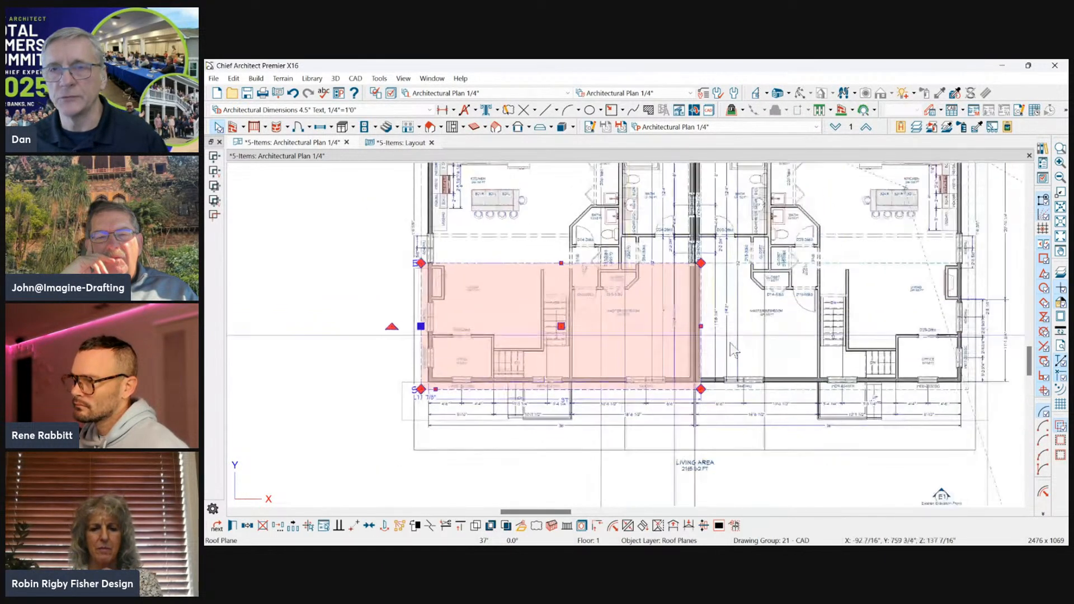
drag(714, 398, 681, 386)
click(711, 393)
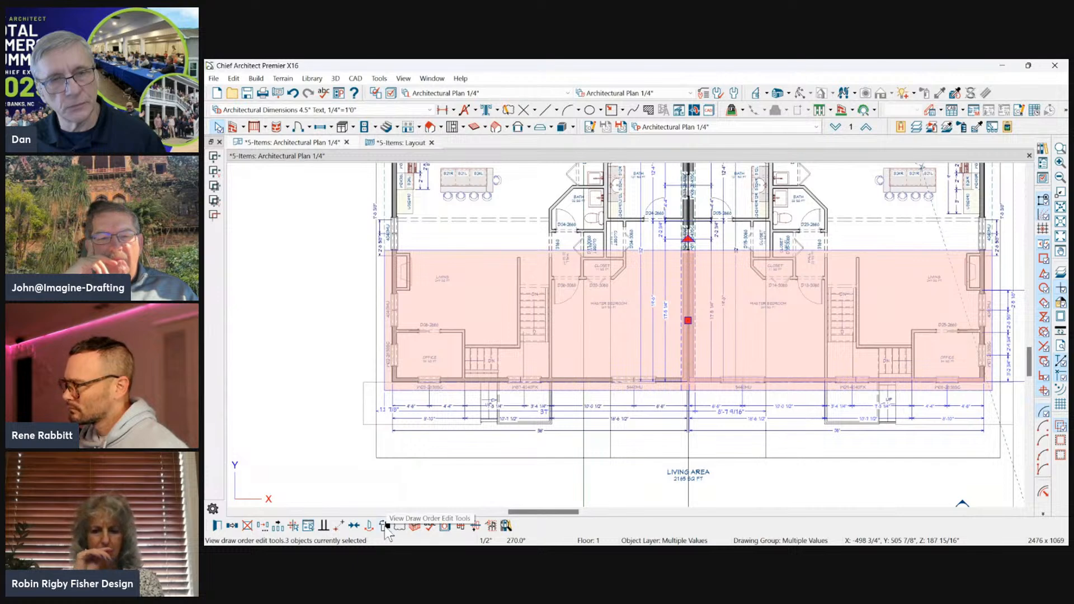
key(Escape)
Pull the mirrored unit's front roof plane edge back 1'-8 1/2" from the shared wall and select both units' front roof planes together.
scroll(660, 412, up, 3)
click(668, 382)
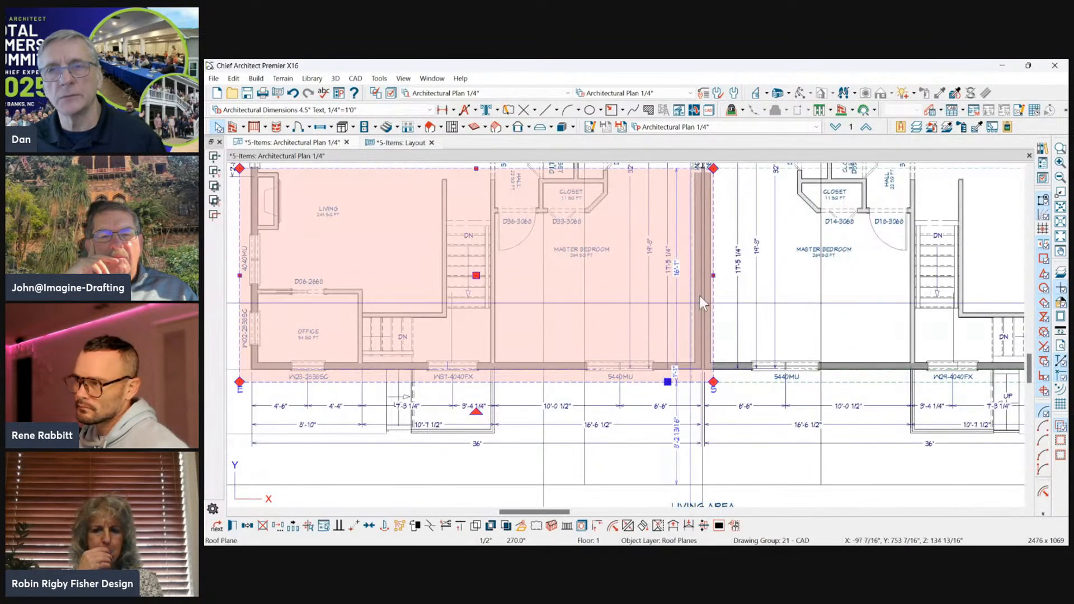
drag(713, 275, 692, 275)
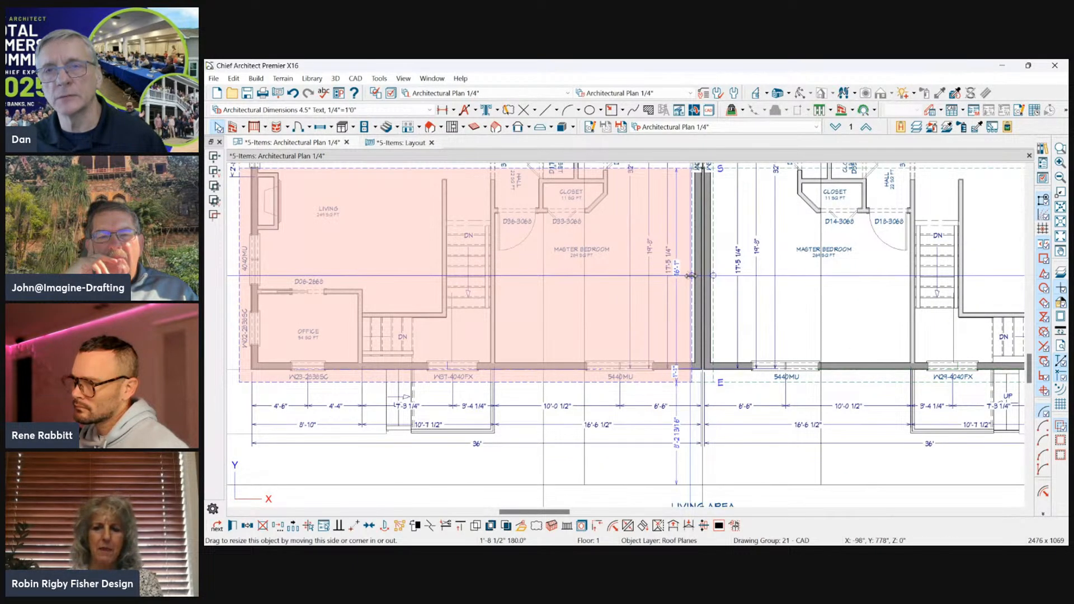
shift+click(745, 383)
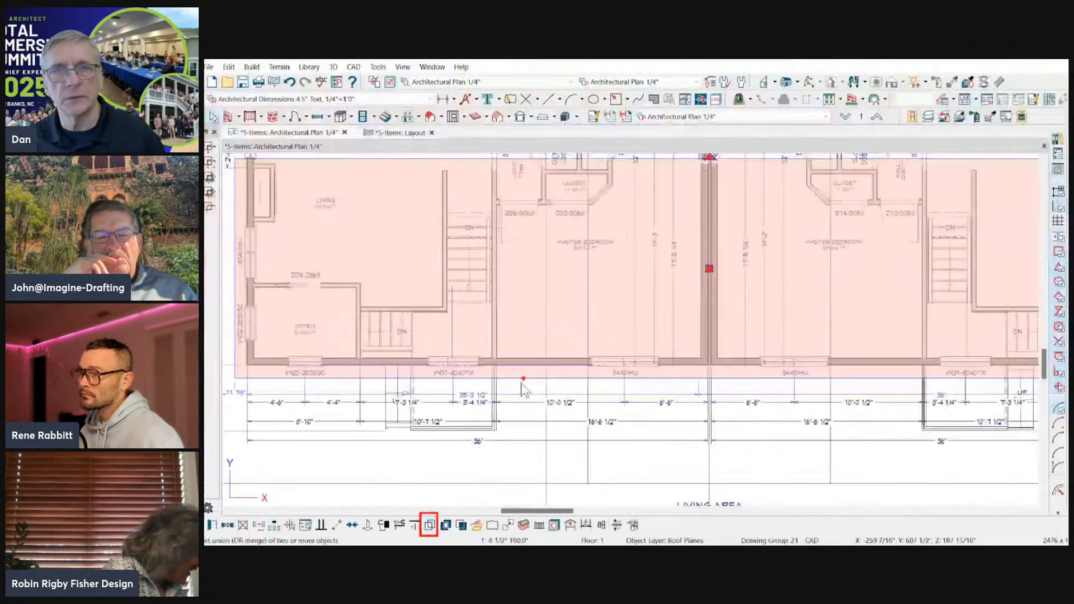
scroll(626, 319, down, 5)
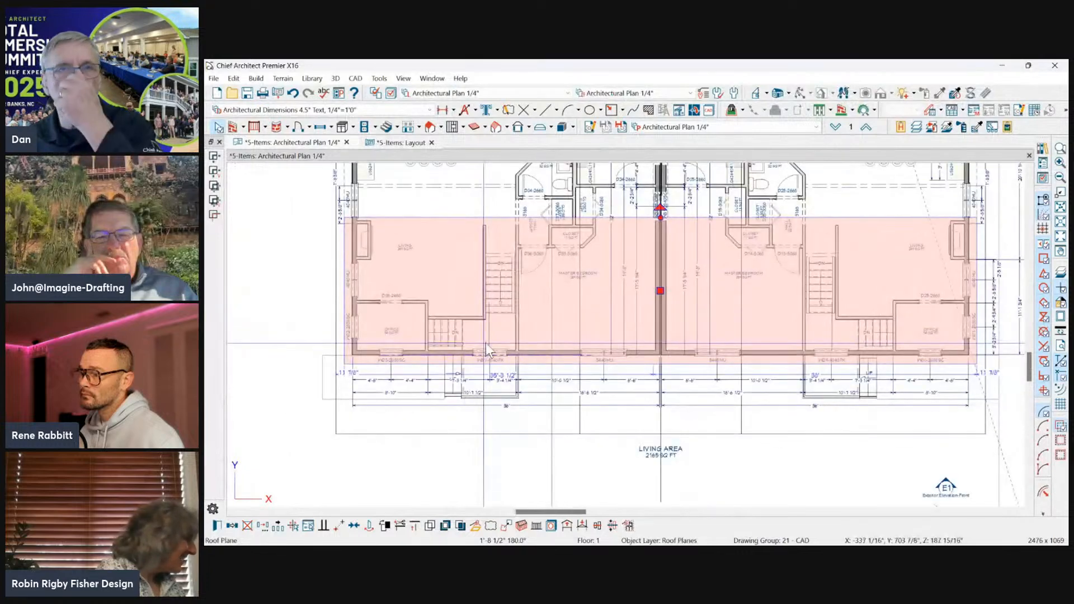
scroll(492, 352, down, 2)
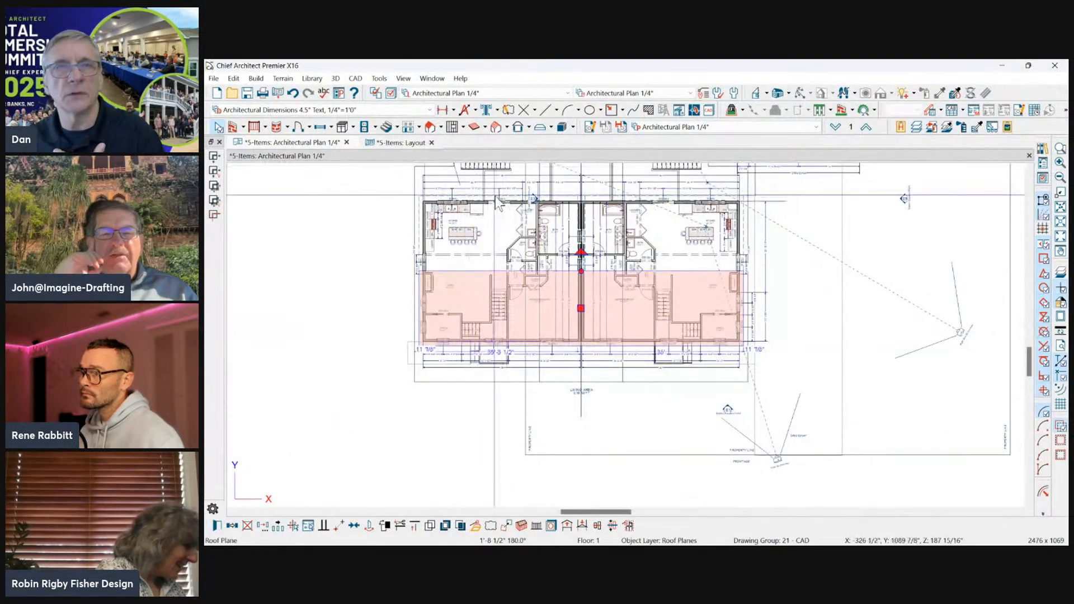
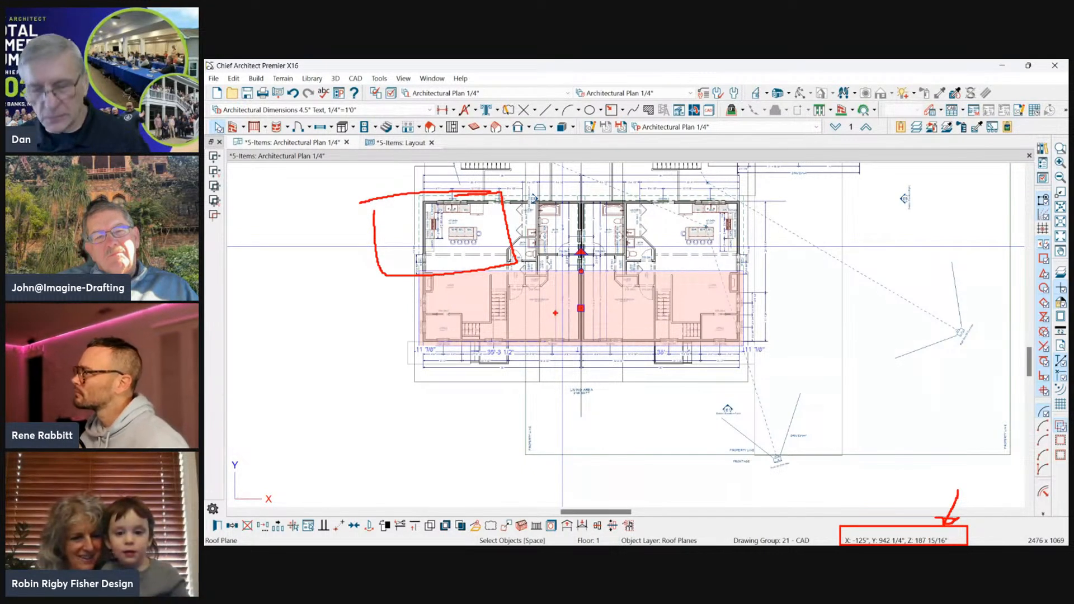
Deselect the roof planes and delete both L-shaped area polylines left over from the Edit Area copy.
key(Escape)
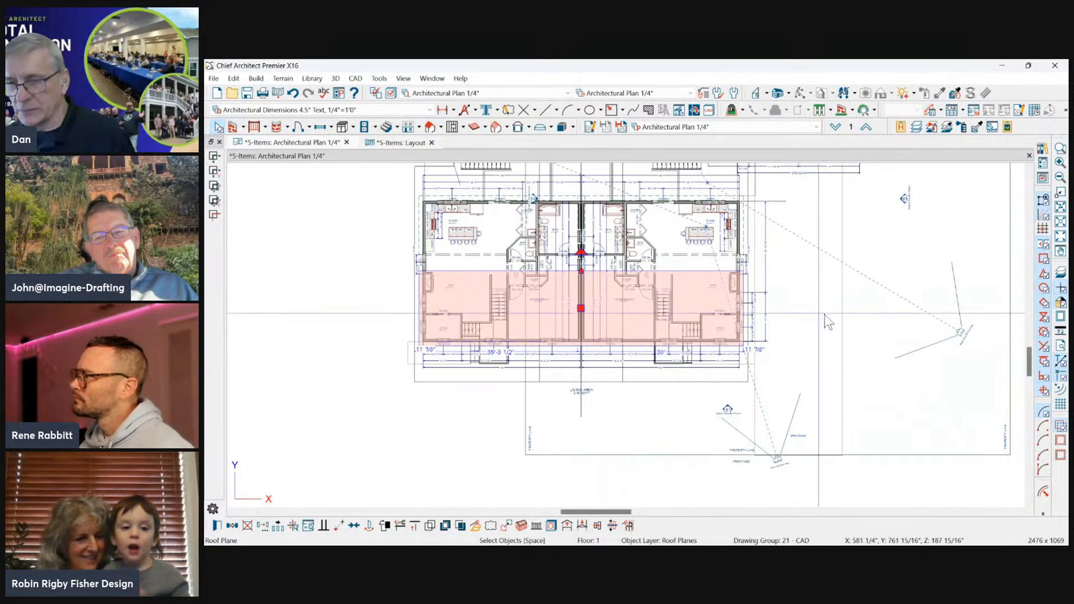
scroll(485, 407, down, 2)
scroll(691, 236, up, 3)
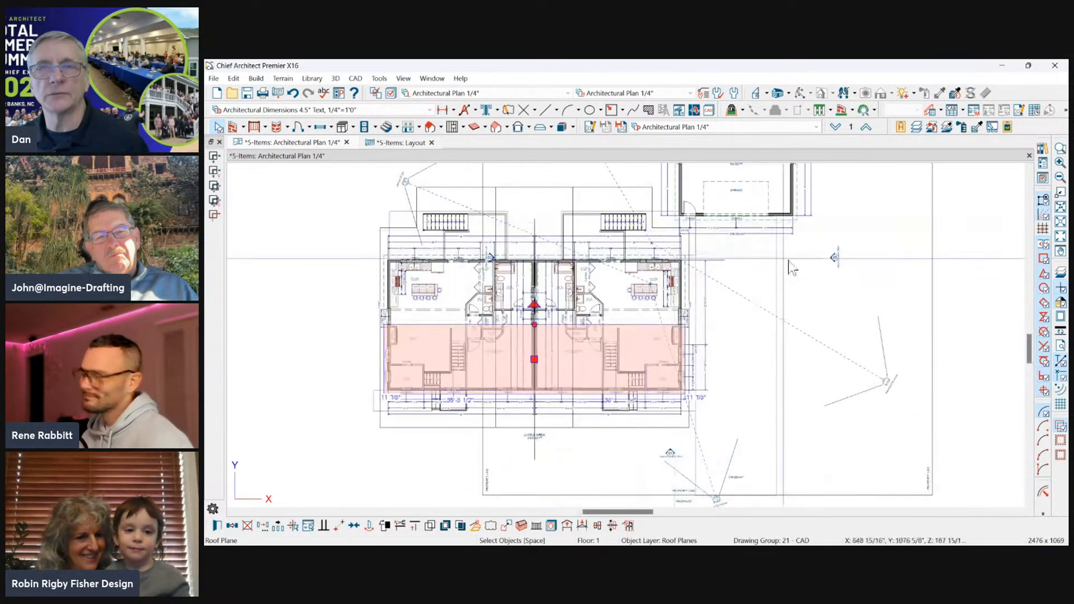
key(Escape)
click(528, 173)
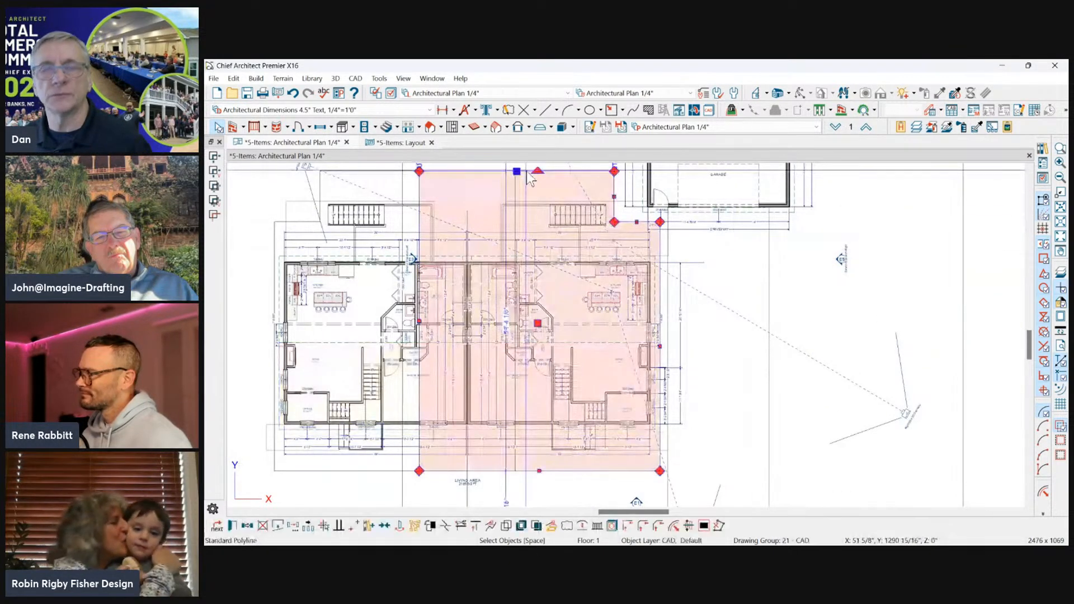
key(Delete)
click(498, 171)
key(Delete)
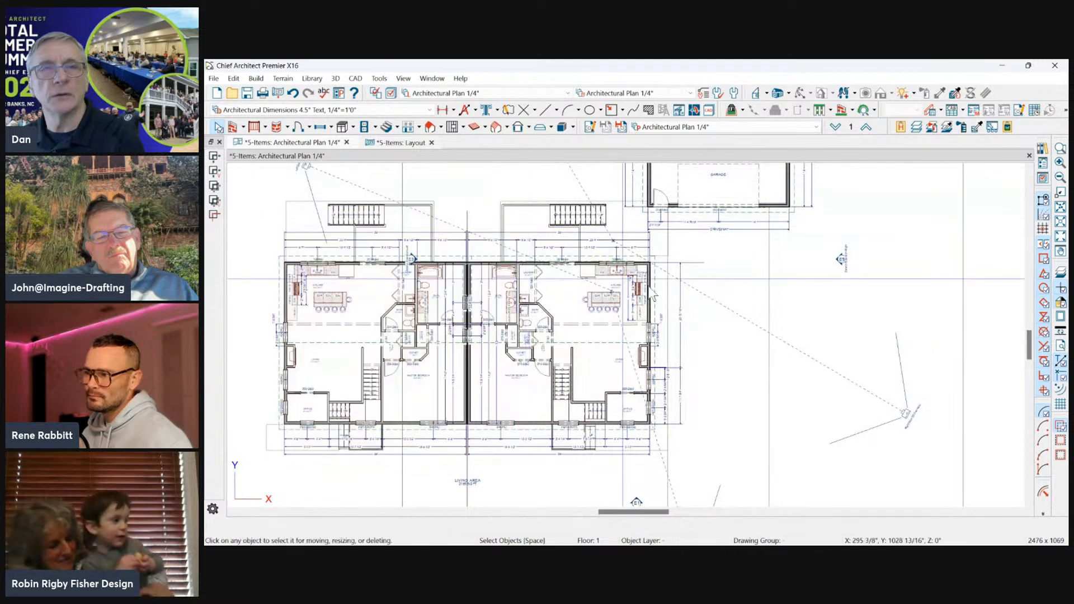
scroll(670, 289, down, 1)
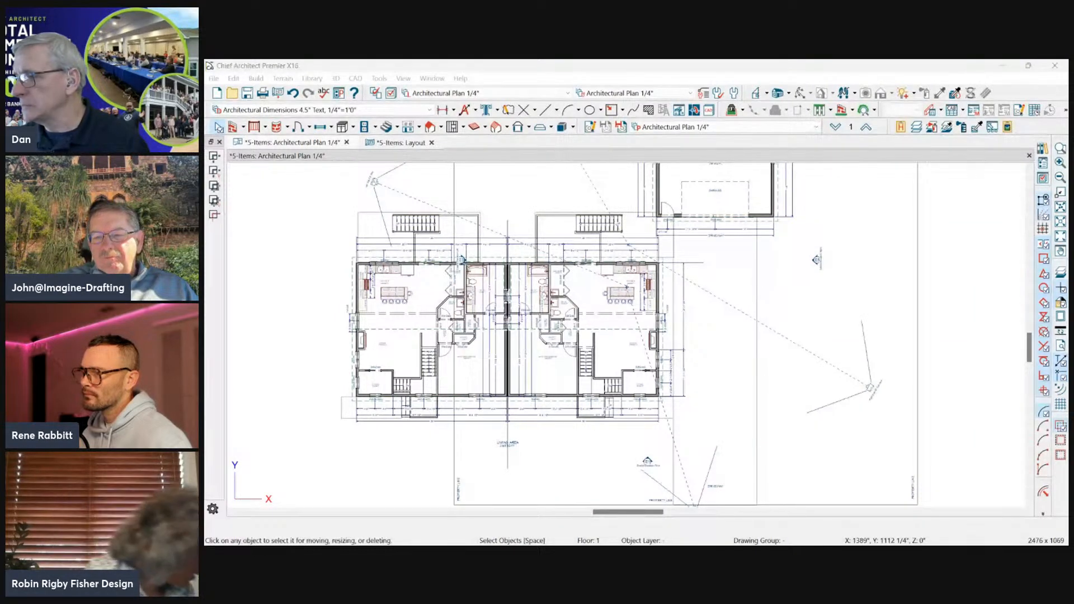
Switch to the presentation, advance it to the "#5 Calculating Areas" slide, and return to the Chief Architect plan.
key(alt+Tab)
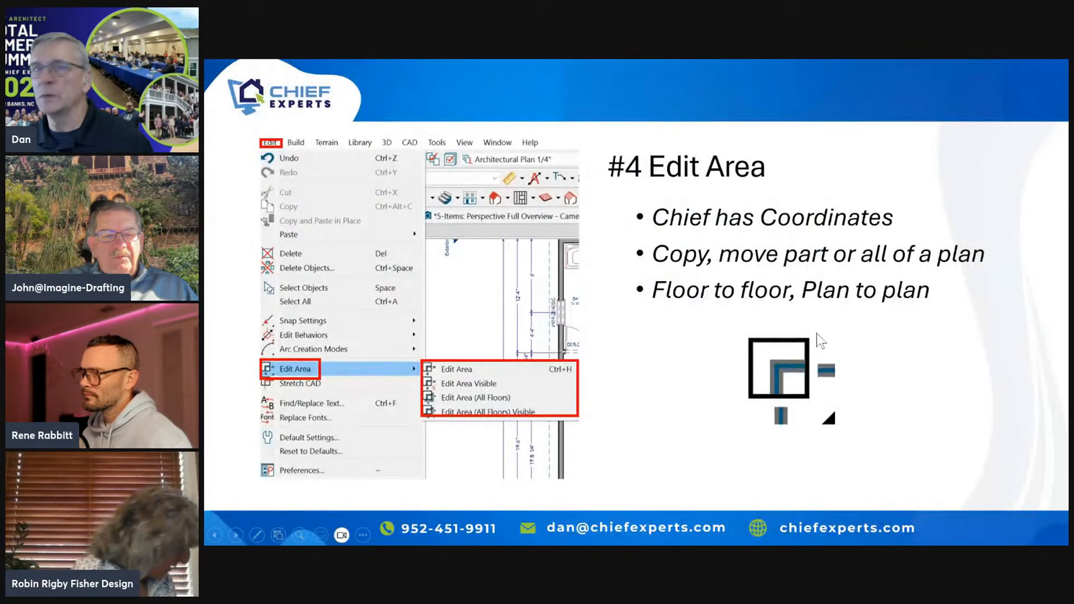
click(929, 359)
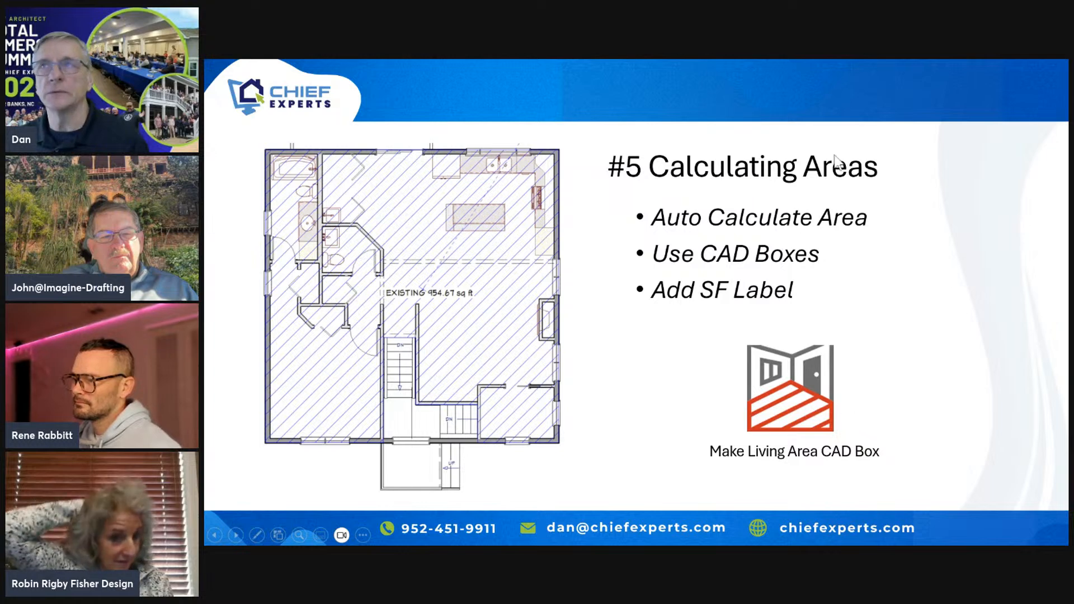
key(alt+Tab)
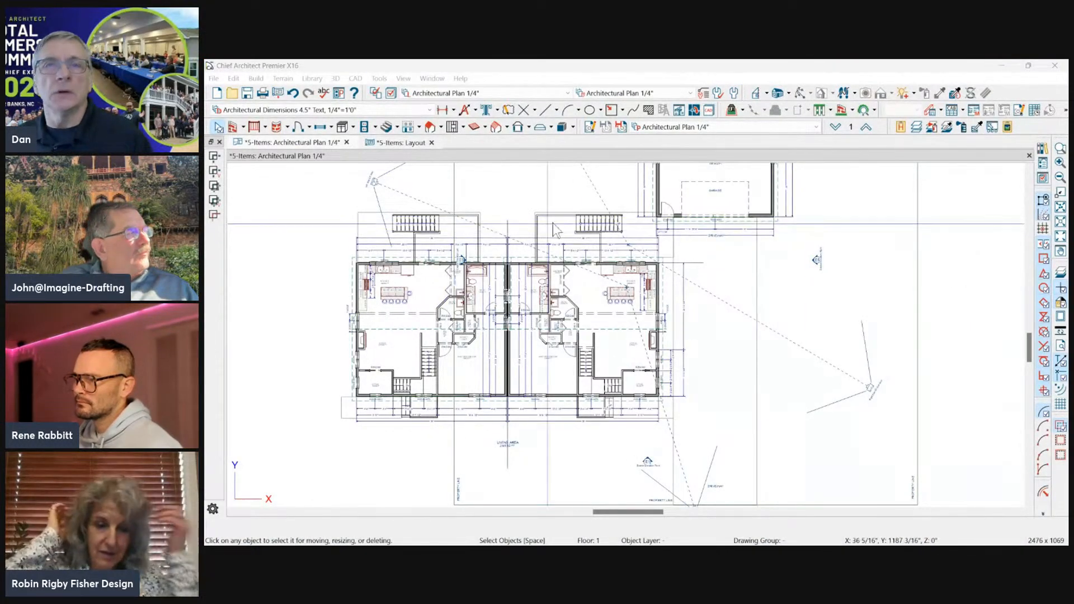
Examine the Living Area label beneath the duplex's first-floor plan.
scroll(546, 246, down, 2)
scroll(604, 355, up, 3)
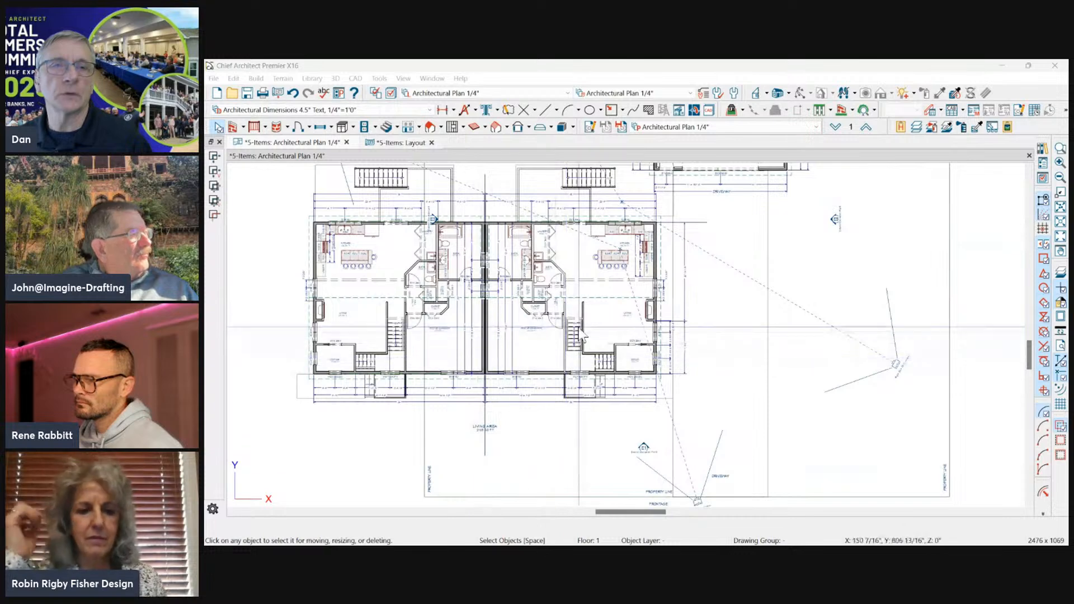
scroll(571, 358, down, 1)
scroll(447, 414, up, 4)
click(581, 287)
drag(583, 288, 550, 317)
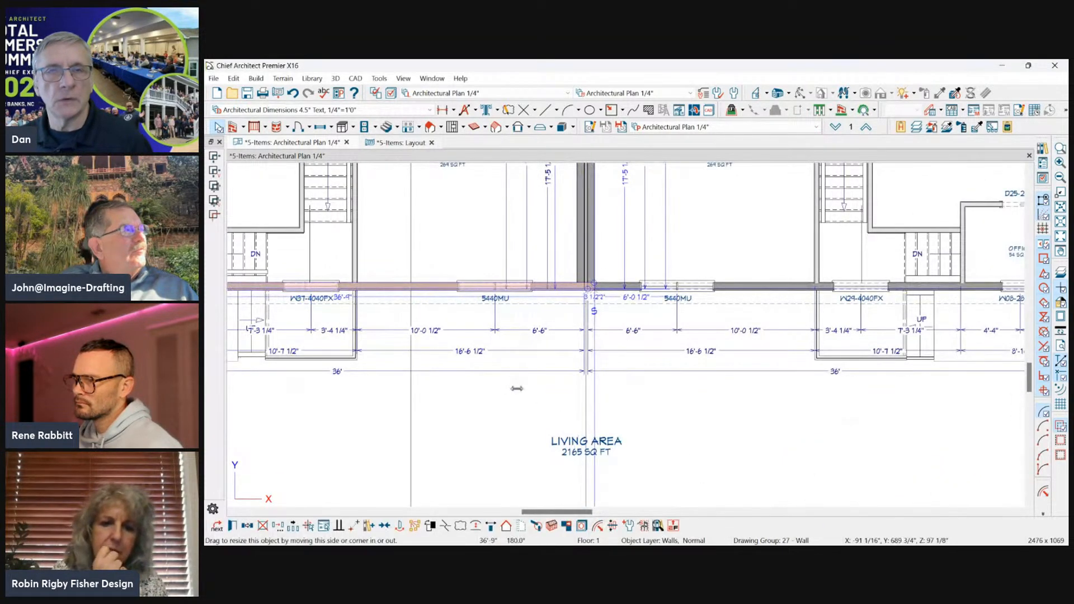
scroll(519, 394, down, 5)
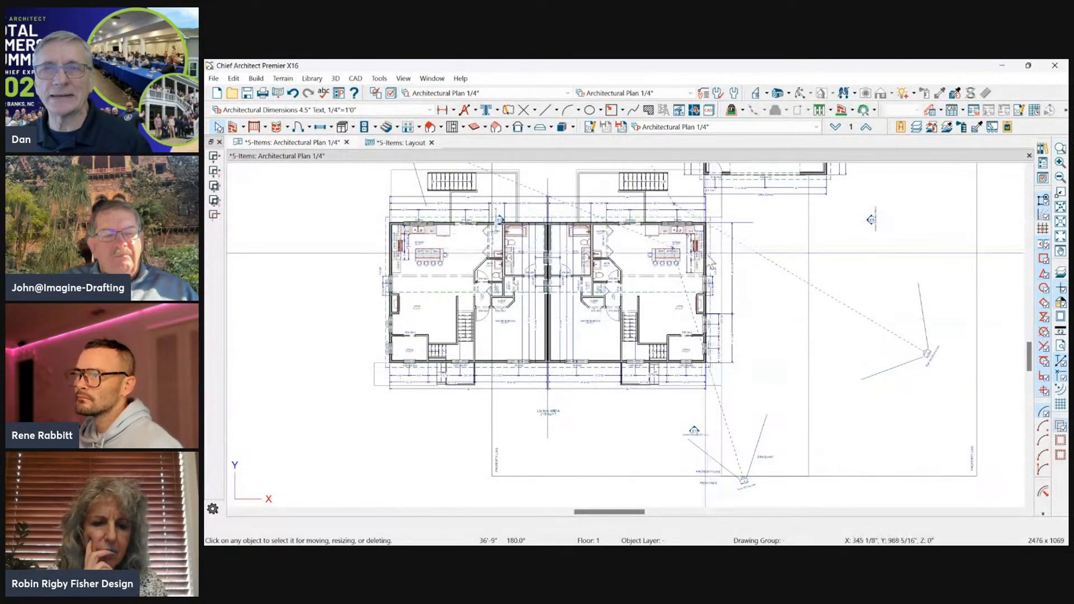
Select the exterior room surrounding the duplex and make a CAD polyline of its living area.
click(707, 258)
key(Tab)
key(Tab)
key(Tab)
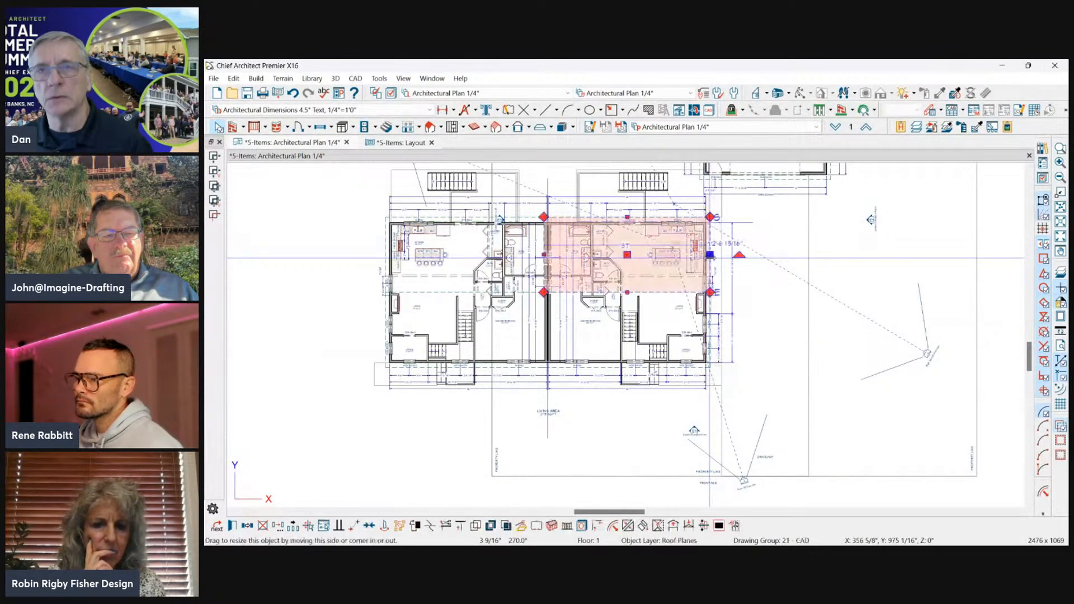
scroll(744, 315, down, 2)
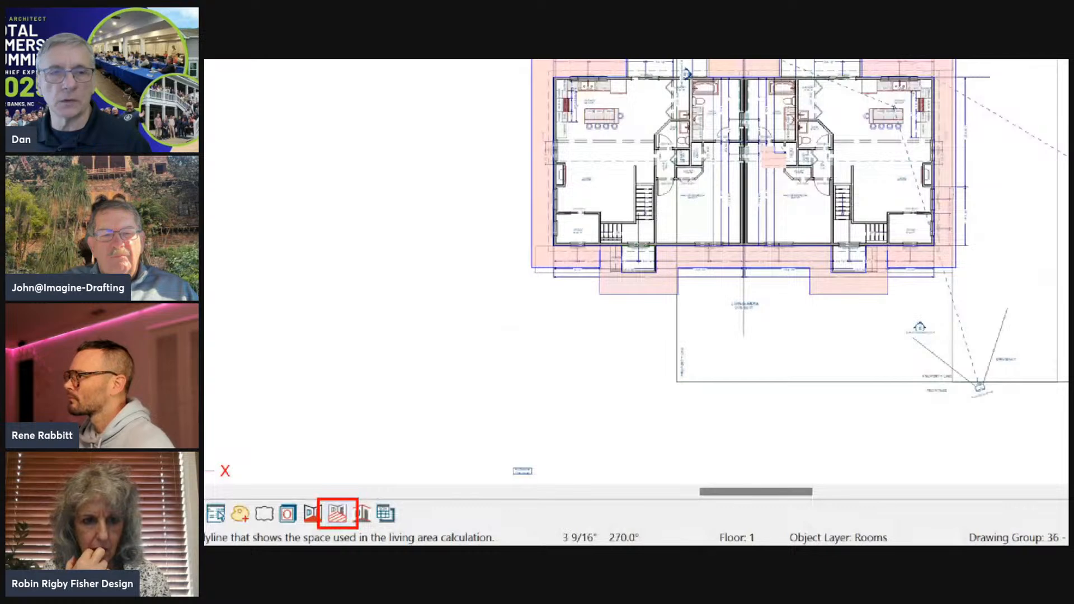
click(337, 513)
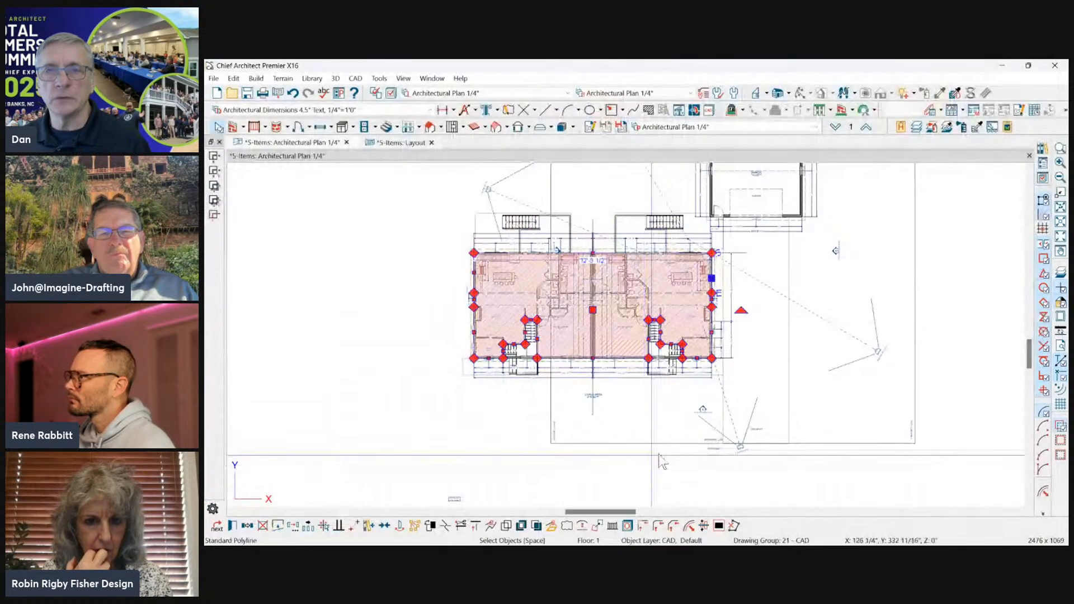
Examine the living area polyline around both stairwells and compare floor 0 with floor 1.
scroll(1029, 222, down, 1)
scroll(774, 349, up, 3)
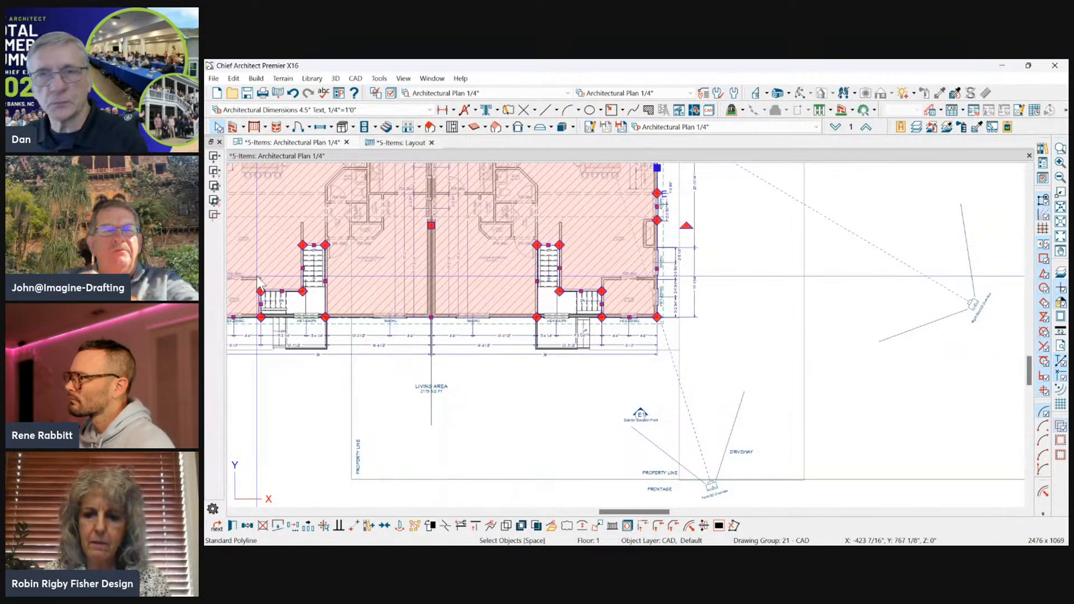
scroll(817, 378, down, 1)
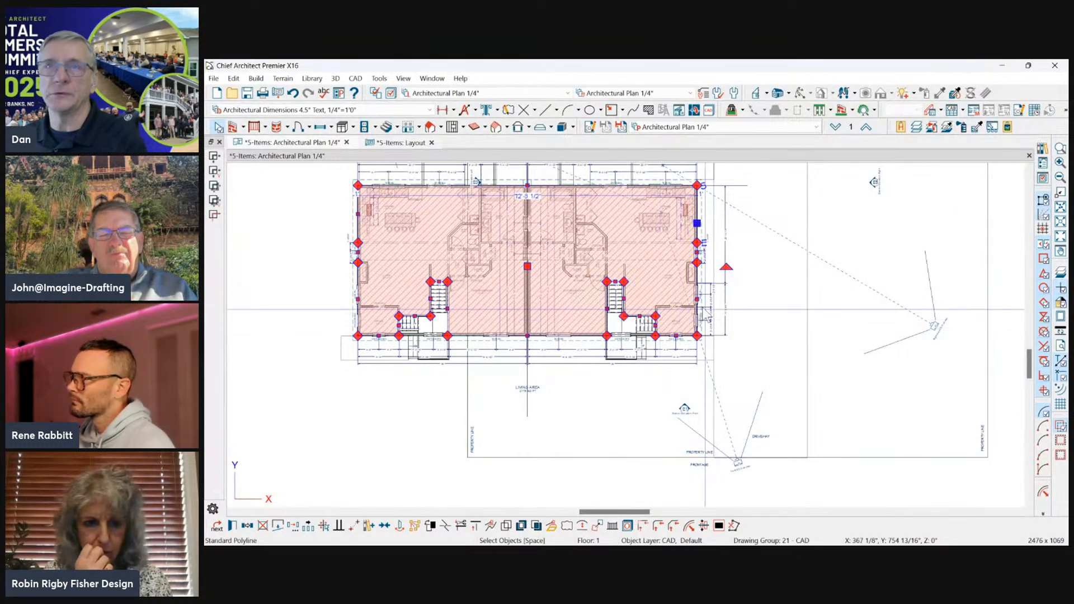
click(835, 127)
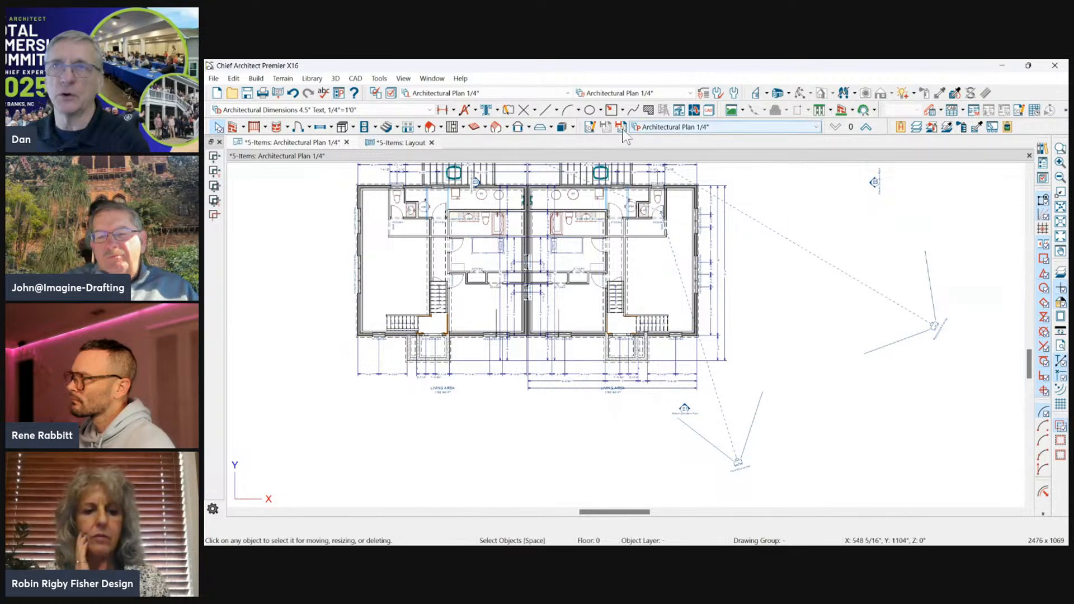
click(866, 129)
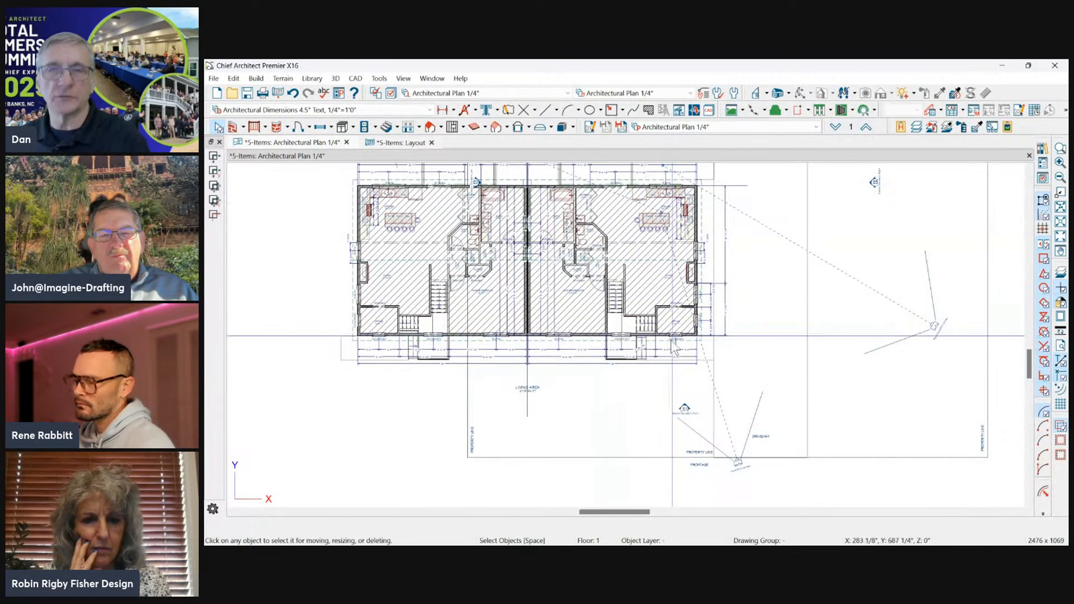
Include the original unit's Open Below stair room in the Total Living Area Calculation.
scroll(678, 345, up, 5)
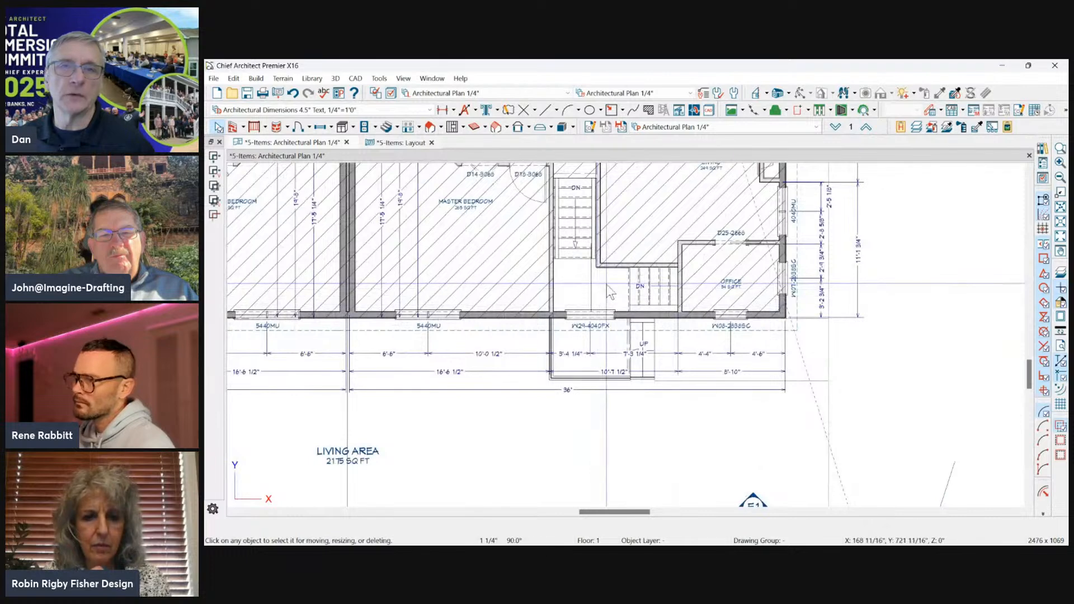
double_click(607, 284)
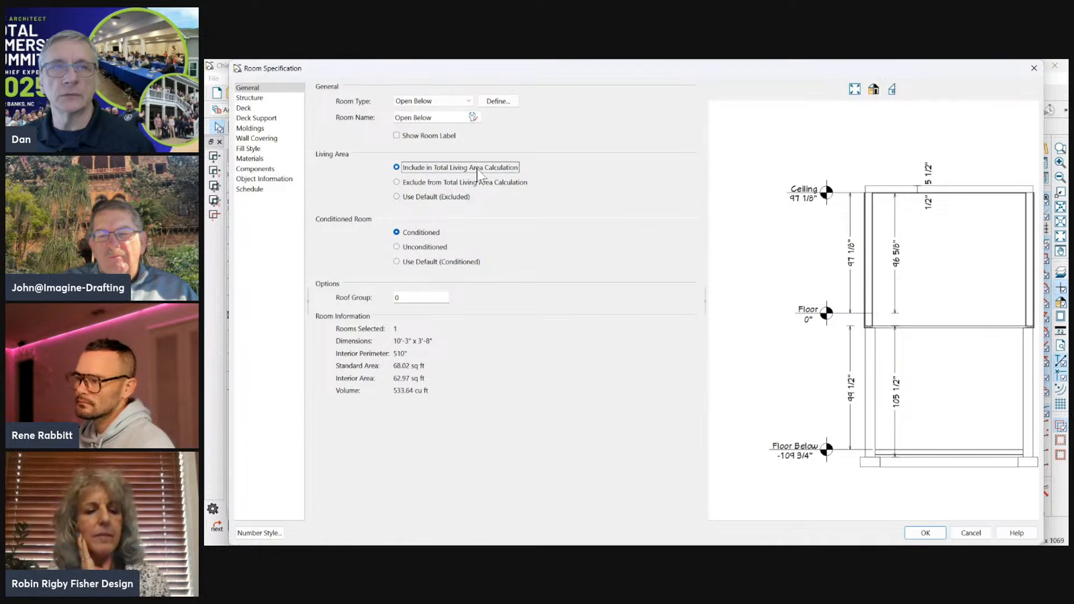
click(933, 536)
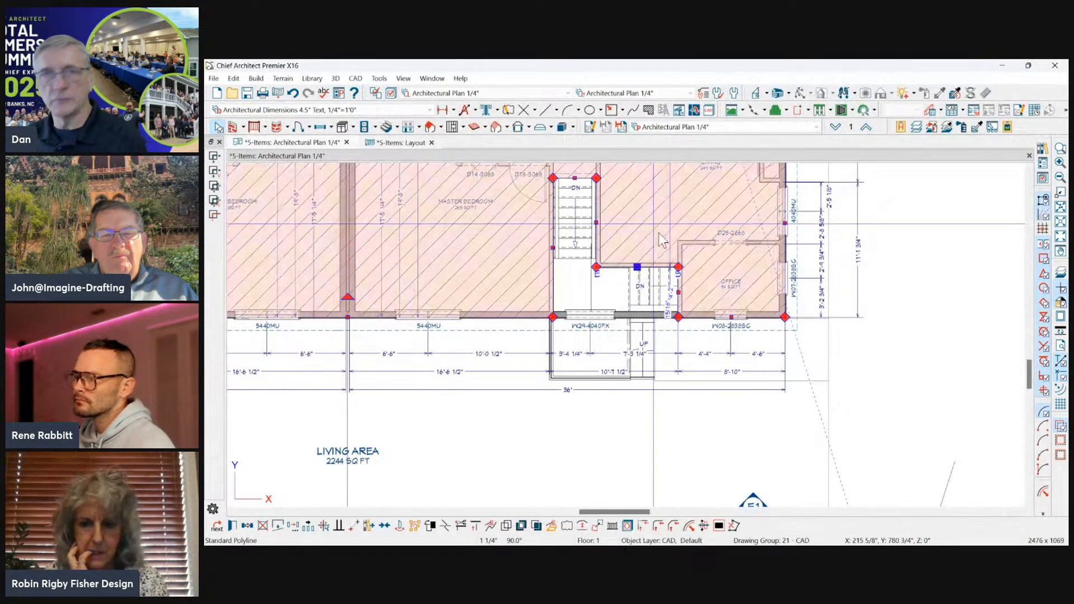
Replace the living area polyline with a new one made from the exterior room and check it around both stairwells.
click(520, 316)
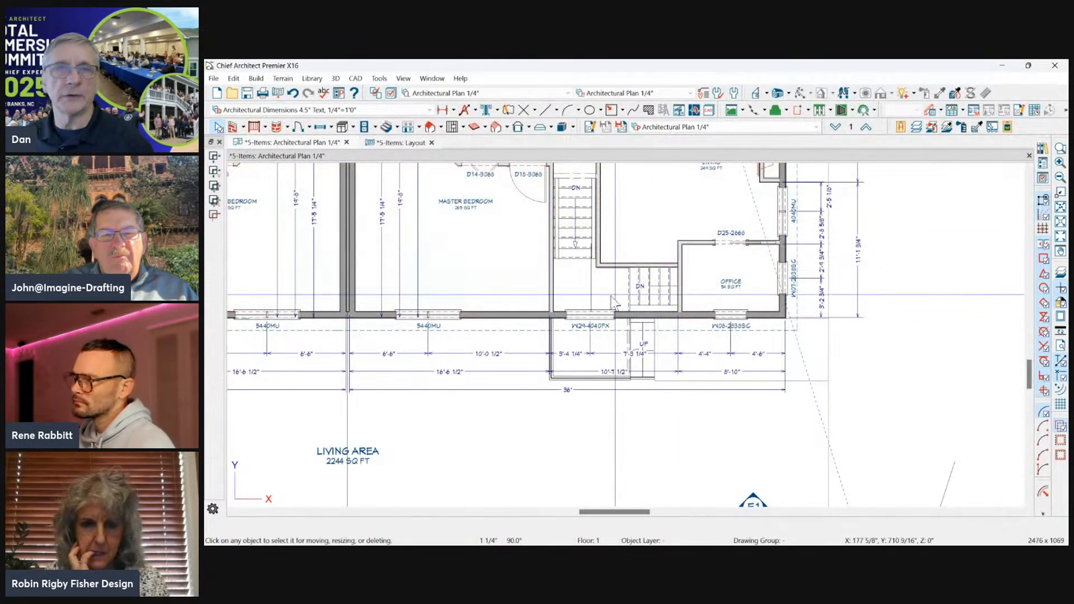
click(527, 332)
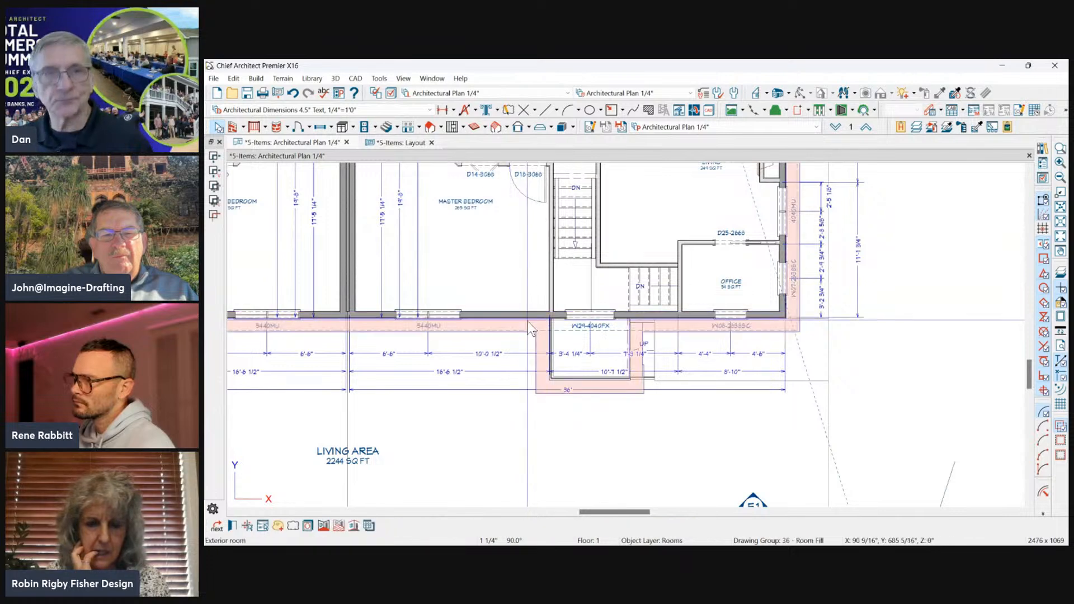
click(336, 527)
scroll(648, 375, down, 3)
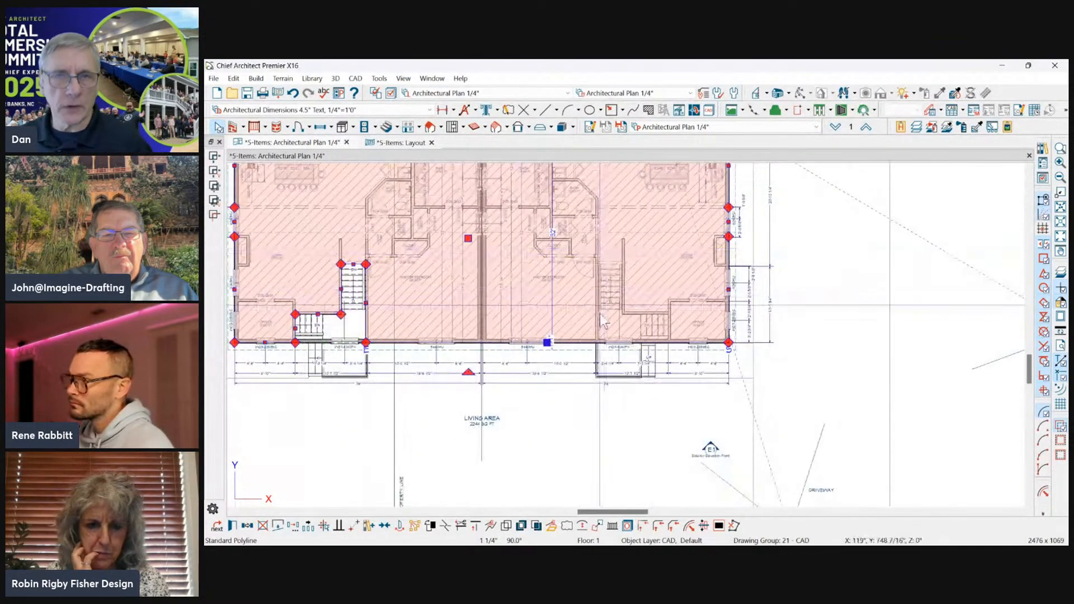
scroll(505, 329, down, 2)
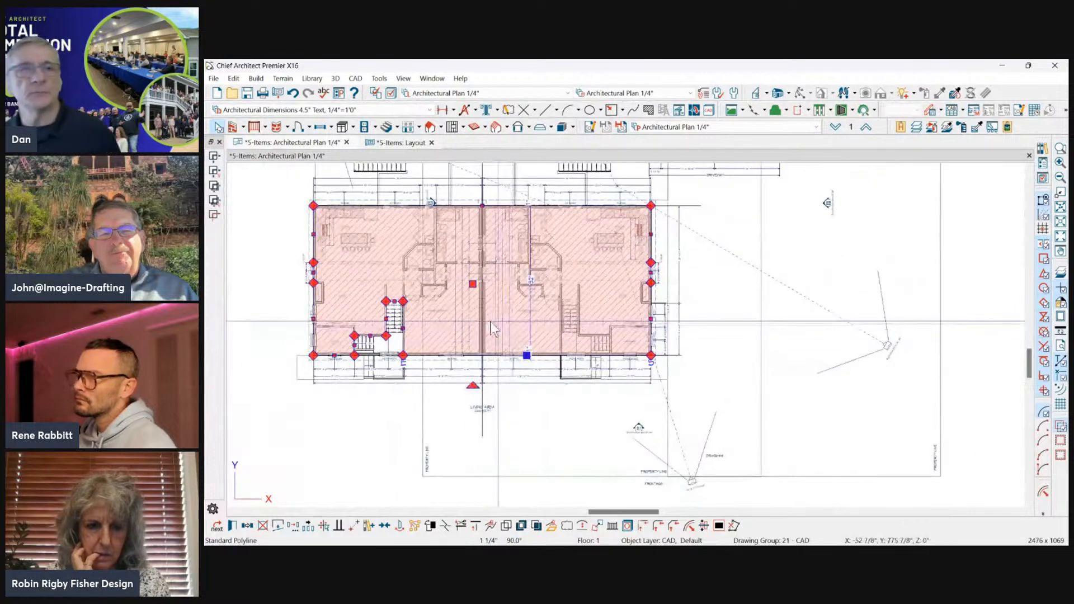
scroll(432, 338, up, 4)
scroll(591, 362, down, 4)
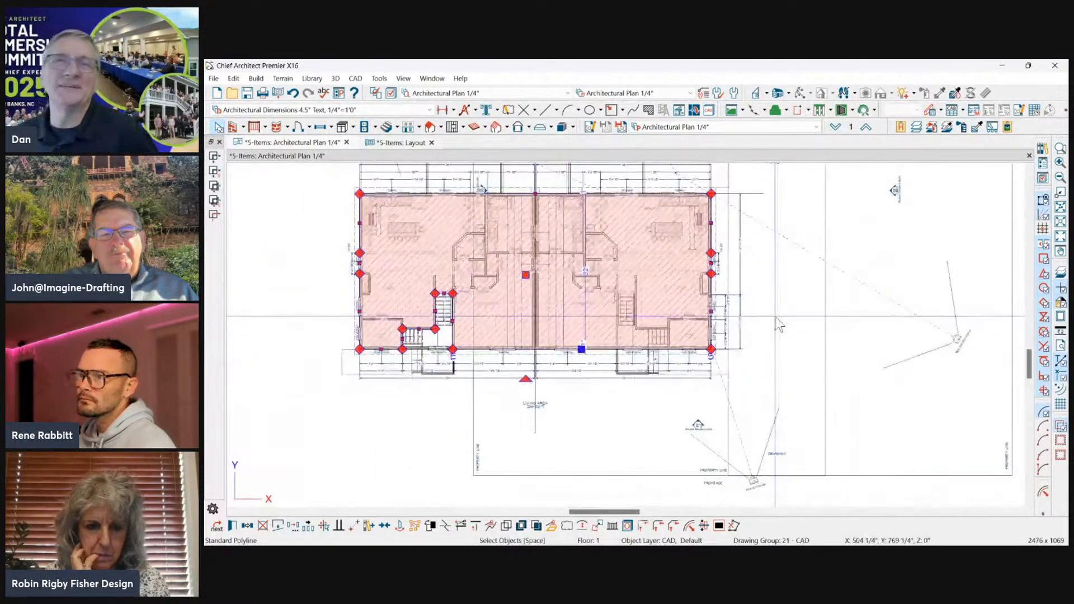
Remove the new living area polyline and switch to the saved plan view Square Ft. Takeoff 1/4".
click(798, 267)
click(761, 127)
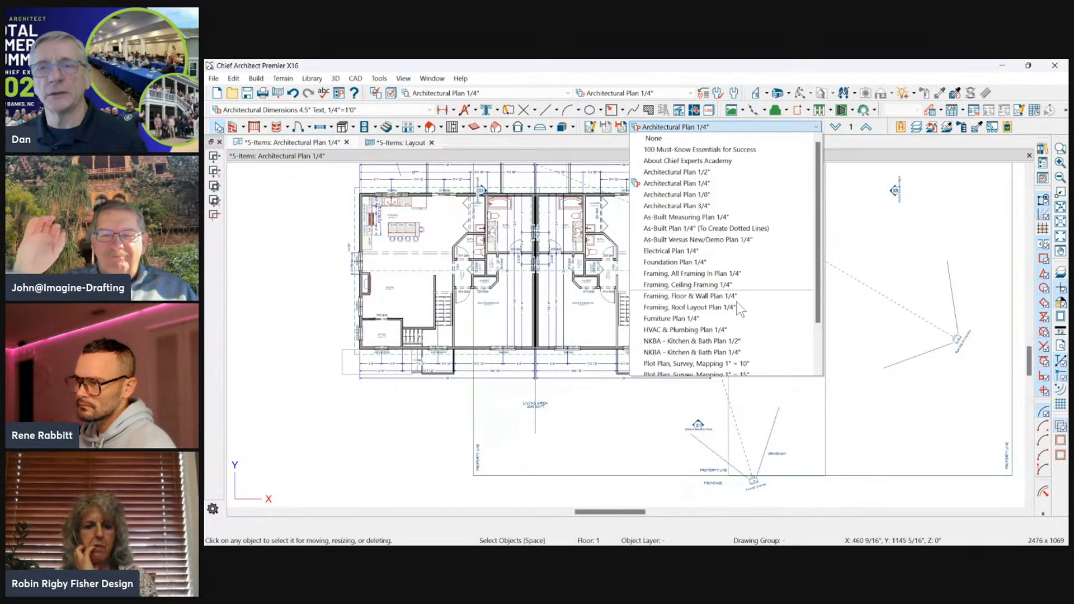
click(678, 352)
scroll(748, 340, up, 2)
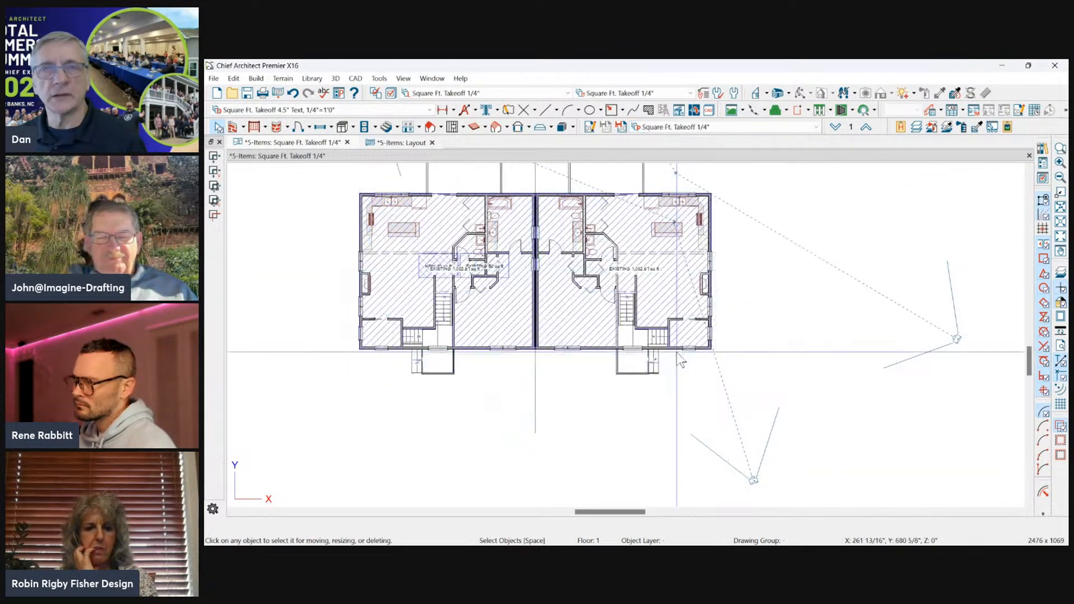
scroll(826, 317, down, 2)
scroll(636, 331, up, 2)
scroll(636, 331, up, 2)
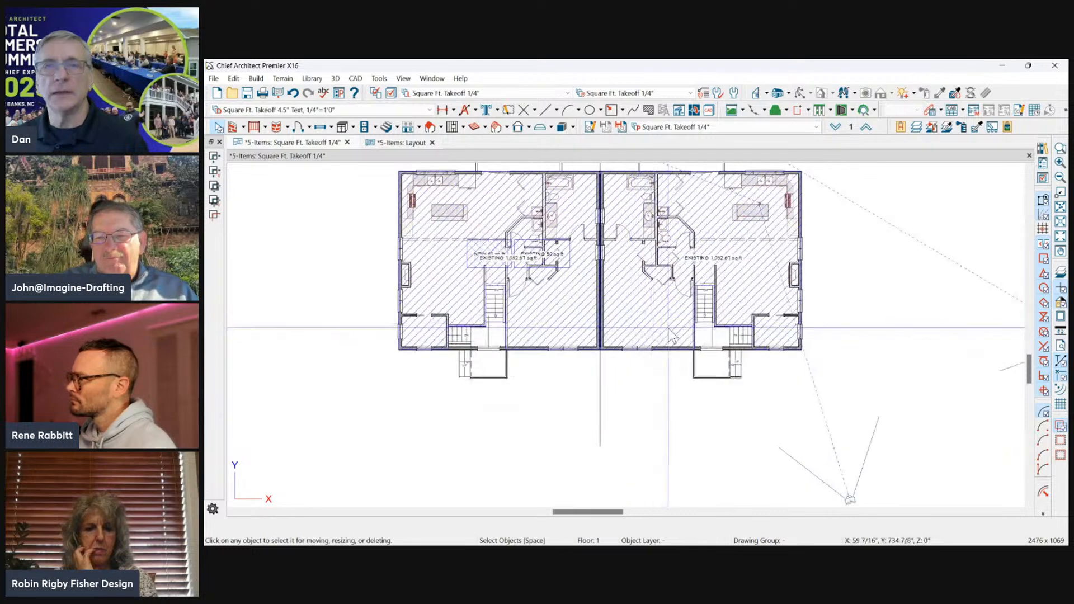
Delete the hatched square-footage takeoff polyline covering the mirrored unit.
click(715, 300)
scroll(715, 300, down, 1)
scroll(716, 302, down, 1)
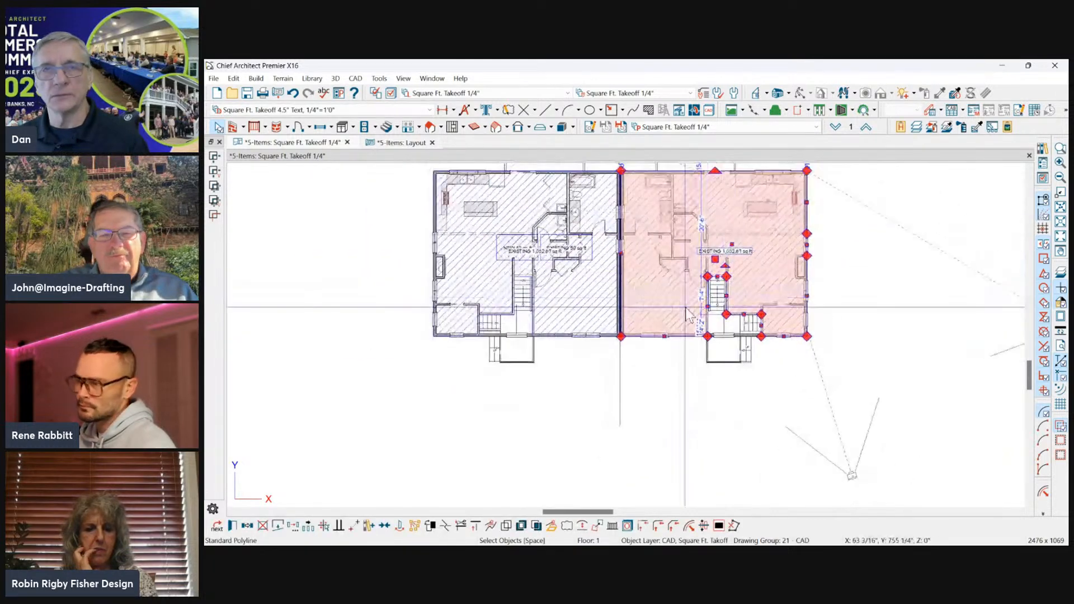
click(517, 281)
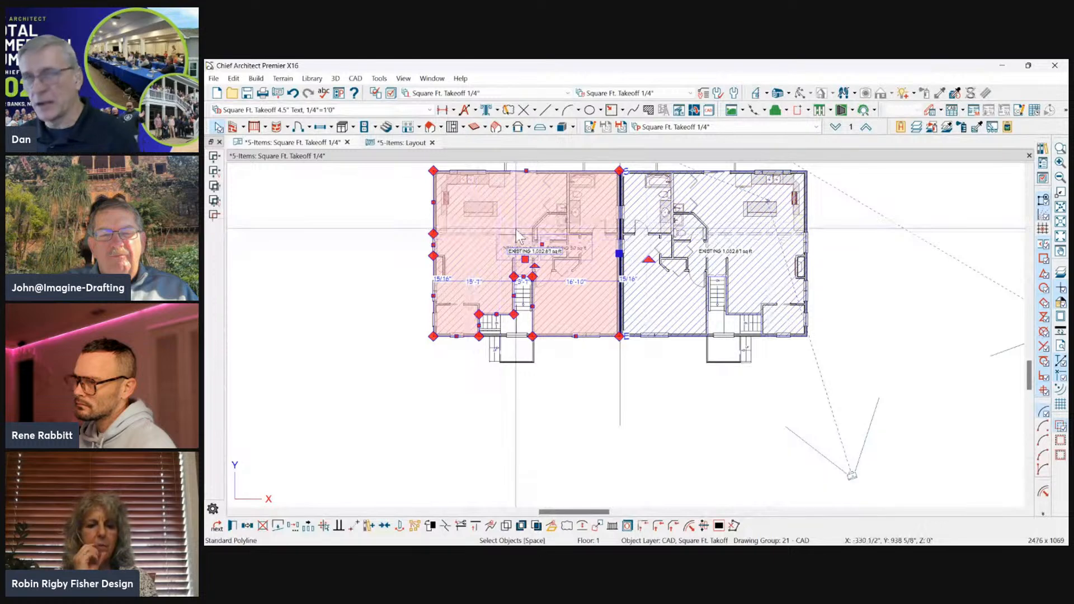
key(Delete)
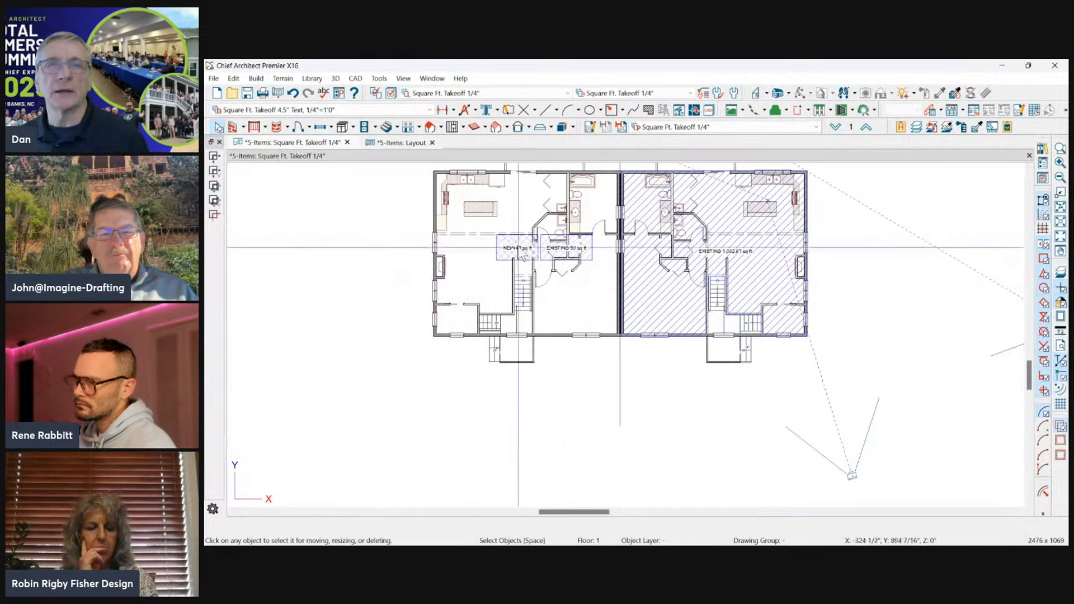
Move the small NEW and EXISTING square-footage boxes together off the mirrored unit into the empty area beyond the original house.
click(518, 250)
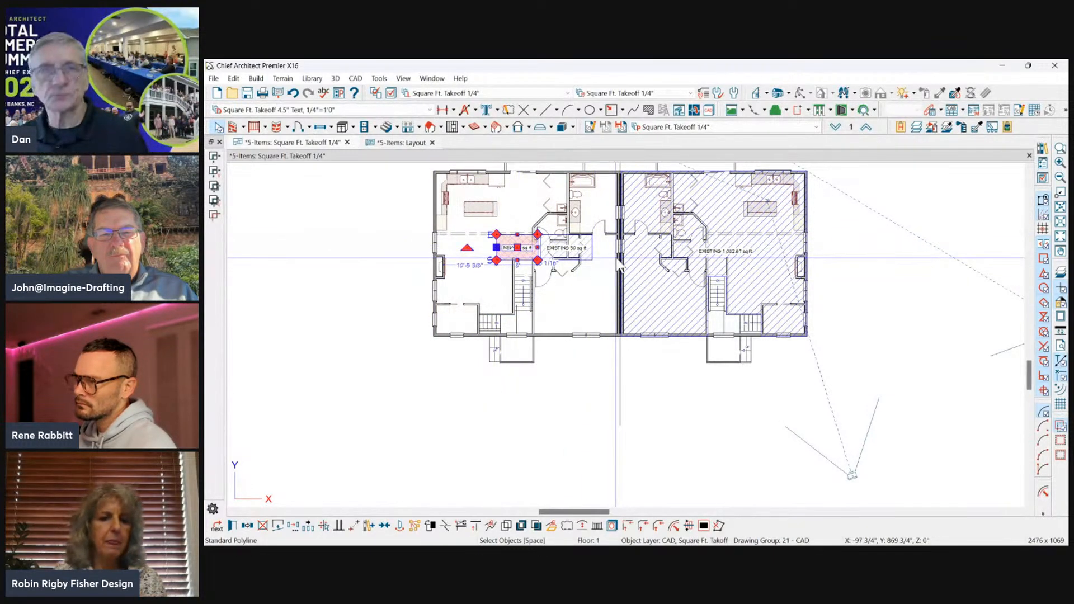
shift+click(592, 258)
scroll(592, 308, down, 1)
drag(560, 270, 871, 198)
key(Escape)
scroll(638, 268, up, 2)
Stretch the original unit's takeoff polyline about 36'-3 1/2" past the shared wall to the mirrored unit's outer side wall.
click(616, 222)
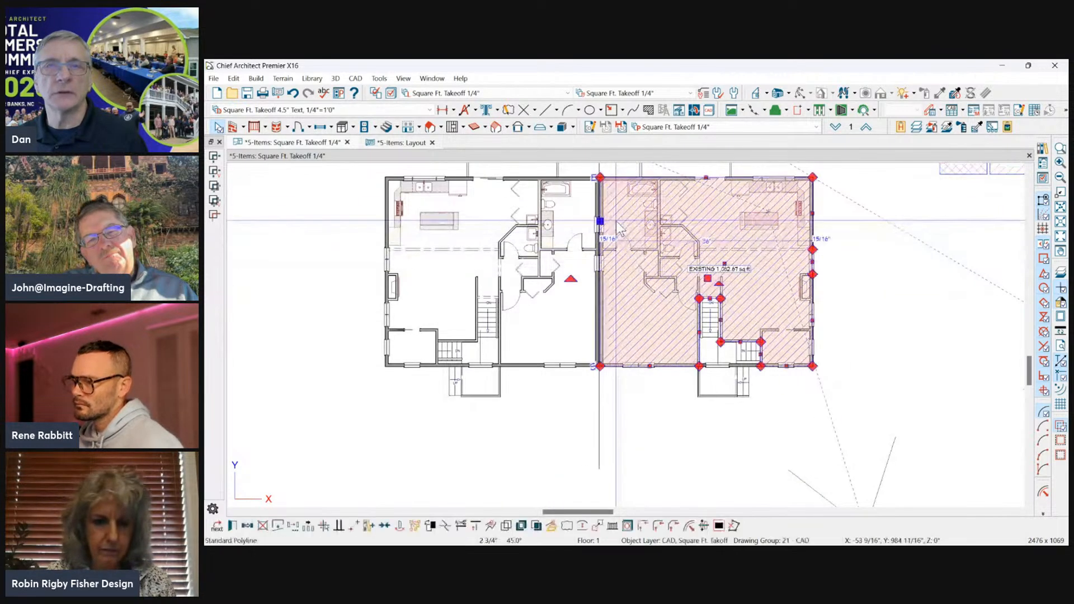
drag(600, 222, 387, 226)
scroll(522, 220, down, 1)
scroll(706, 357, up, 3)
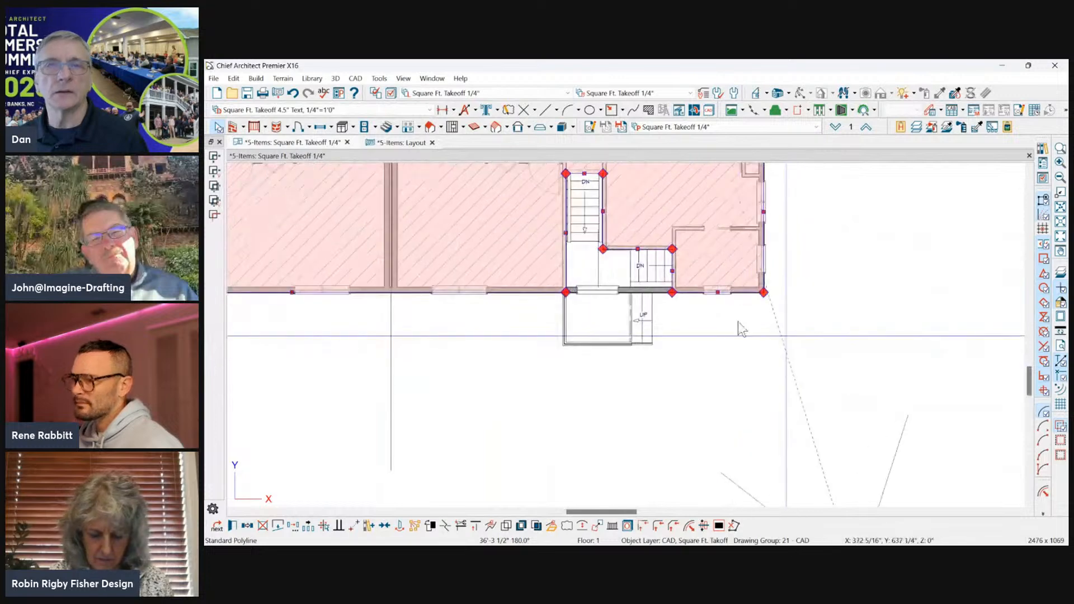
Join the takeoff polyline's front edge to the mirrored unit's outer side edge, deleting the intervening lines around the stair cutout.
scroll(773, 332, up, 1)
scroll(551, 177, down, 2)
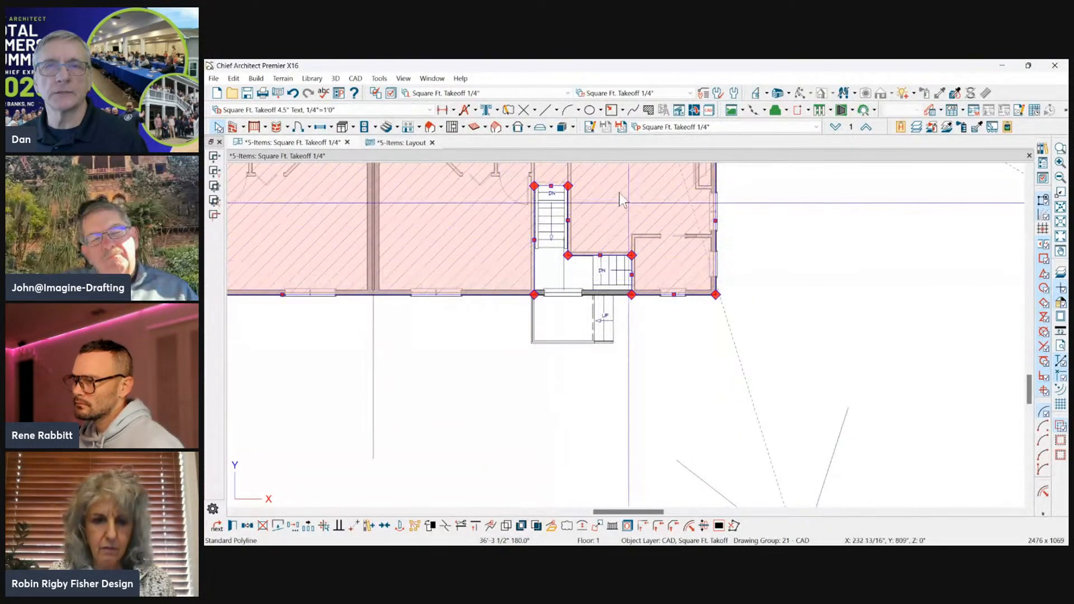
click(507, 294)
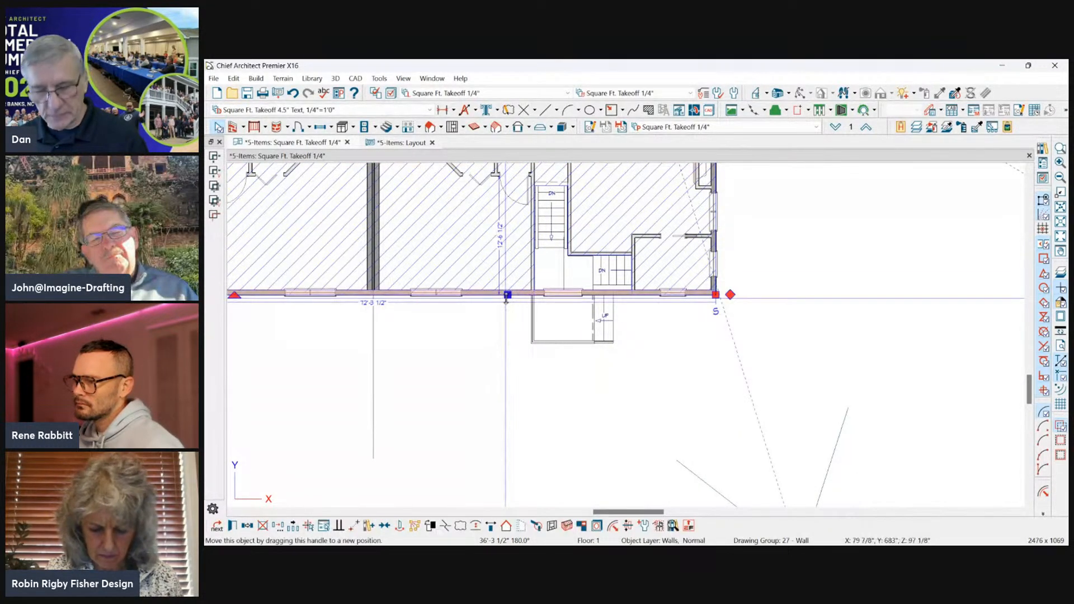
click(506, 294)
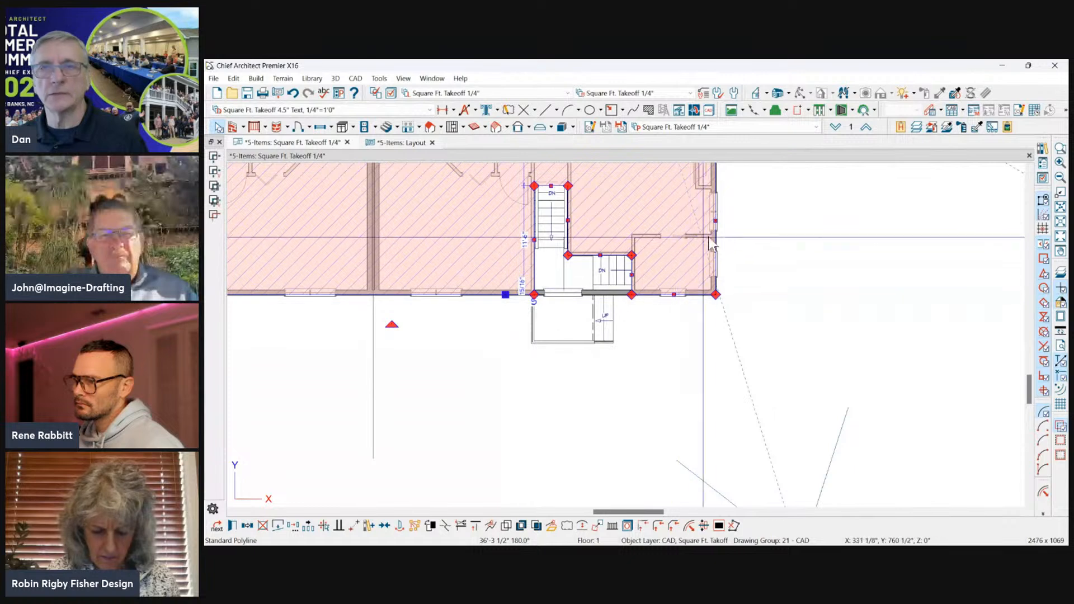
click(640, 527)
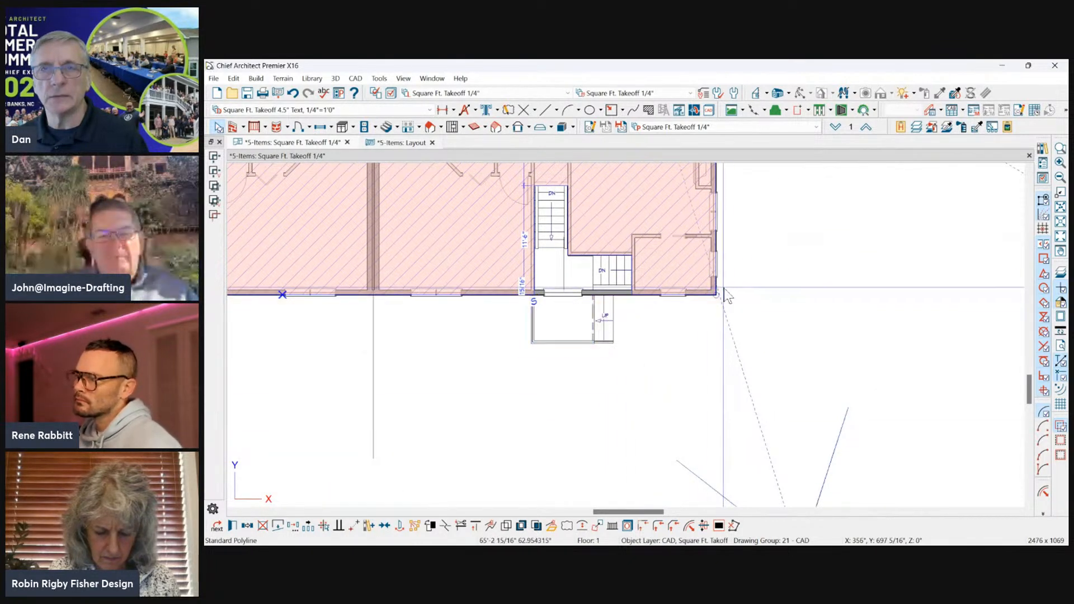
click(718, 284)
click(721, 290)
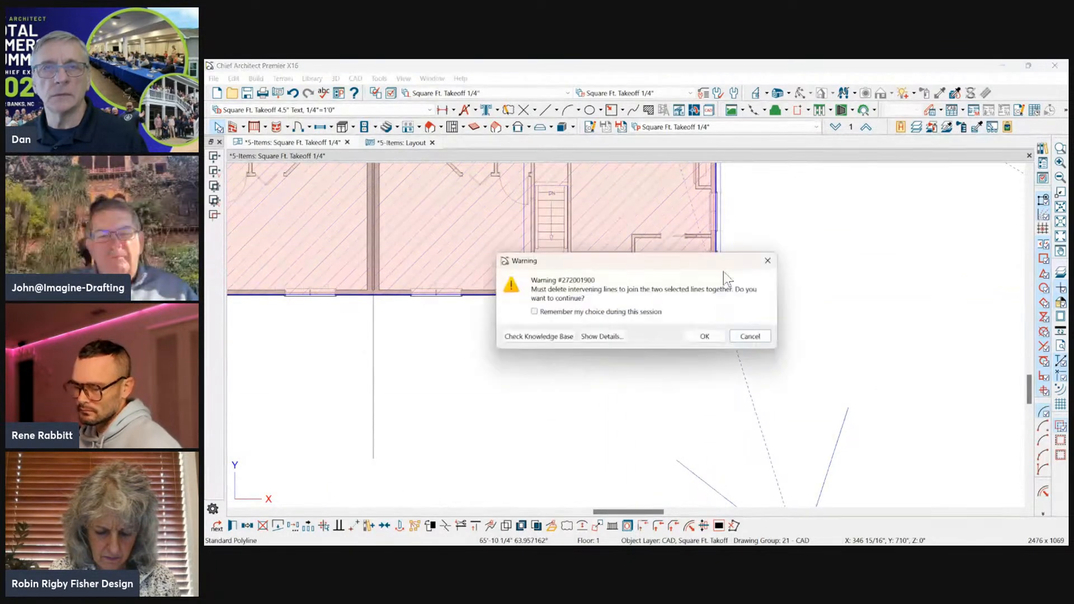
click(720, 337)
scroll(590, 262, down, 2)
right_click(599, 228)
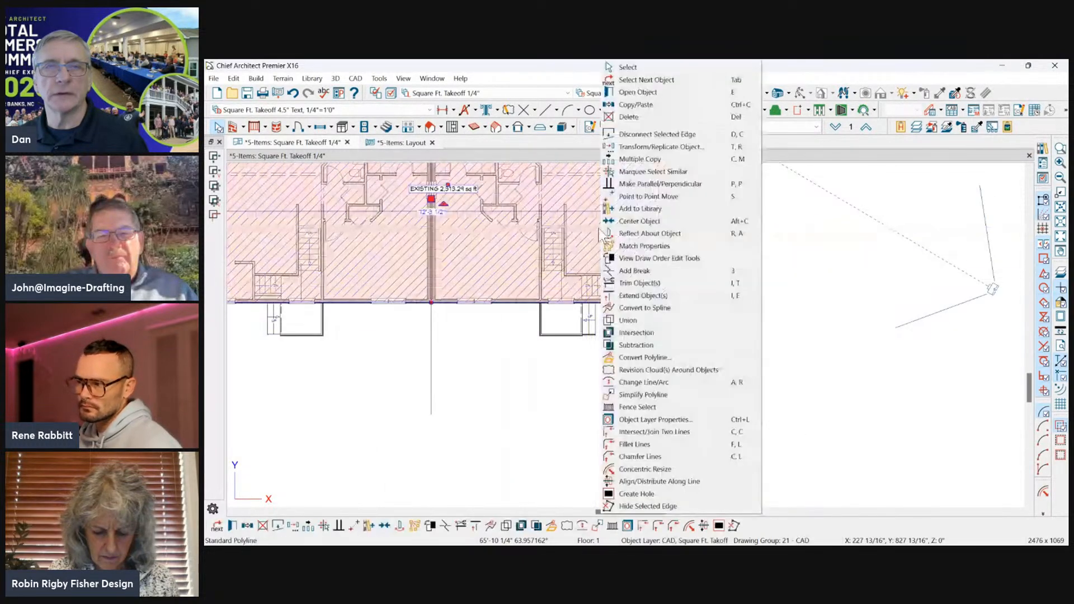
click(472, 405)
scroll(477, 431, down, 7)
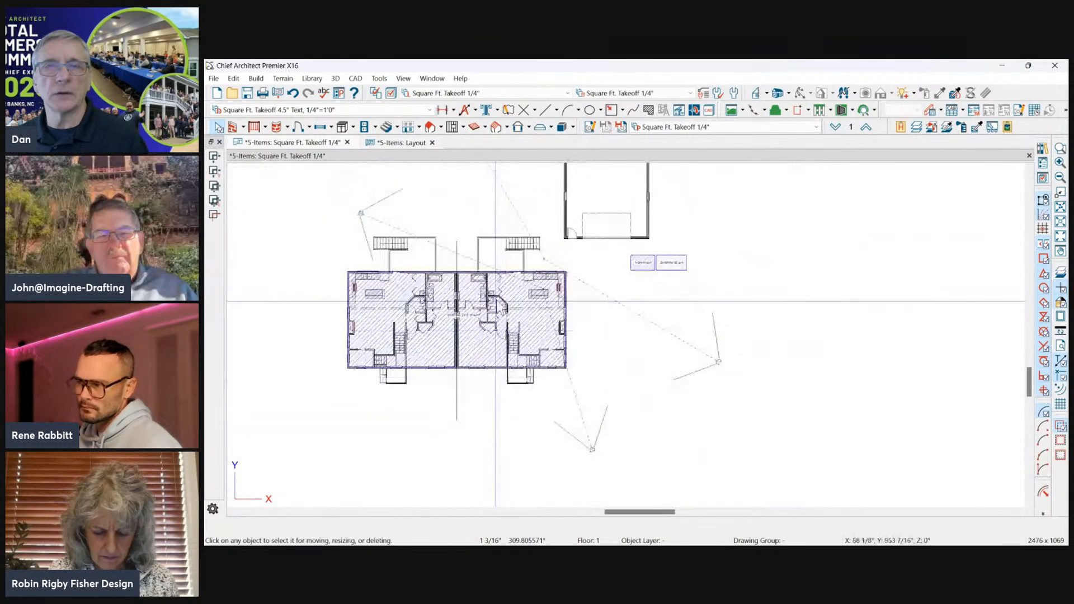
click(543, 321)
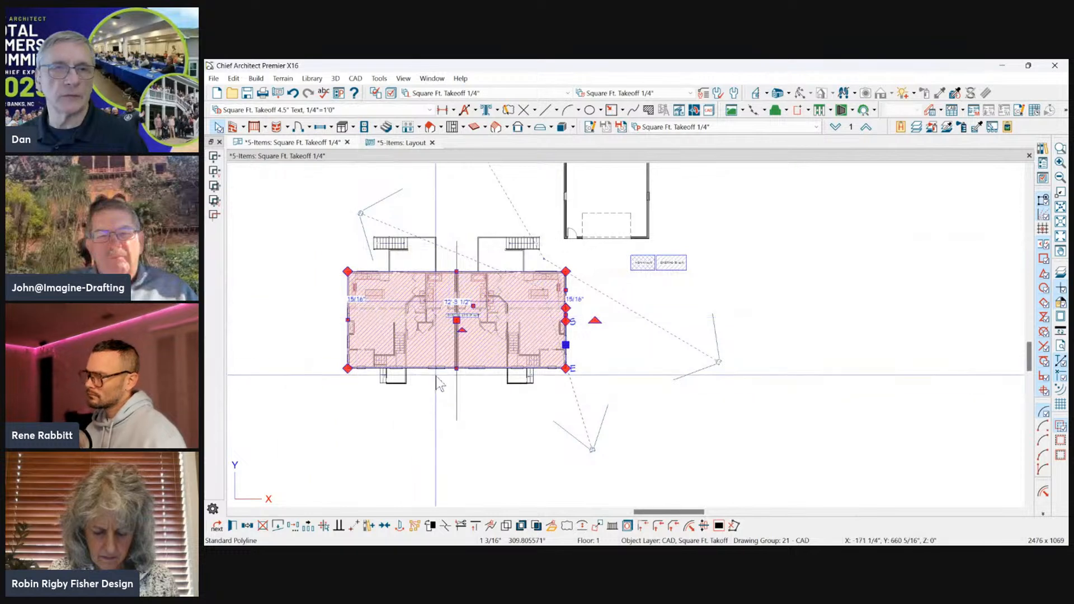
scroll(617, 272, up, 1)
scroll(721, 268, down, 2)
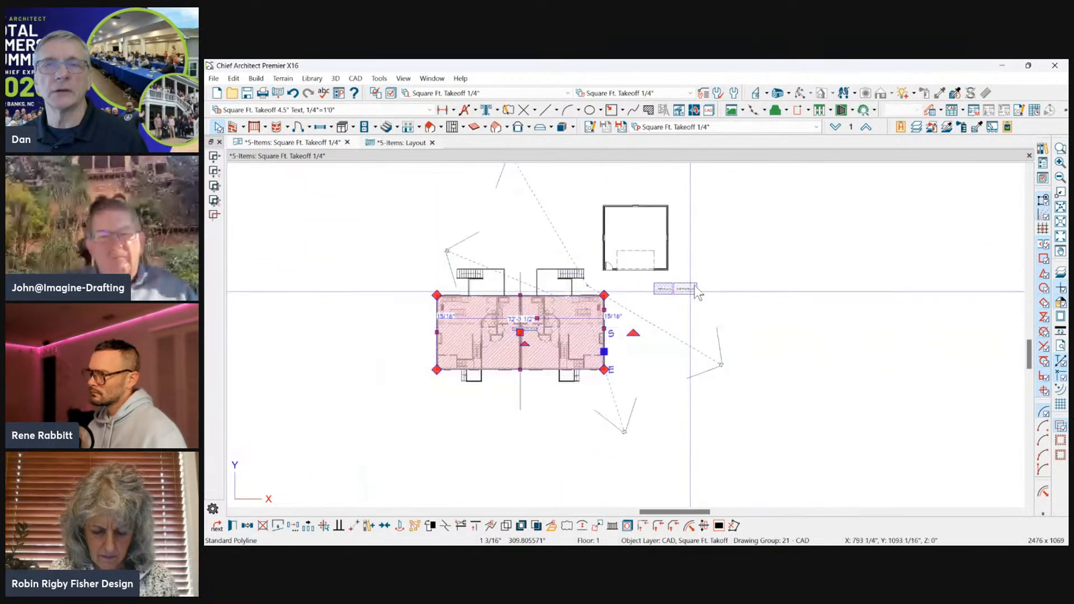
Change the label of the small EXISTING square-footage box to Garage %area%.
scroll(690, 291, up, 4)
scroll(733, 304, up, 3)
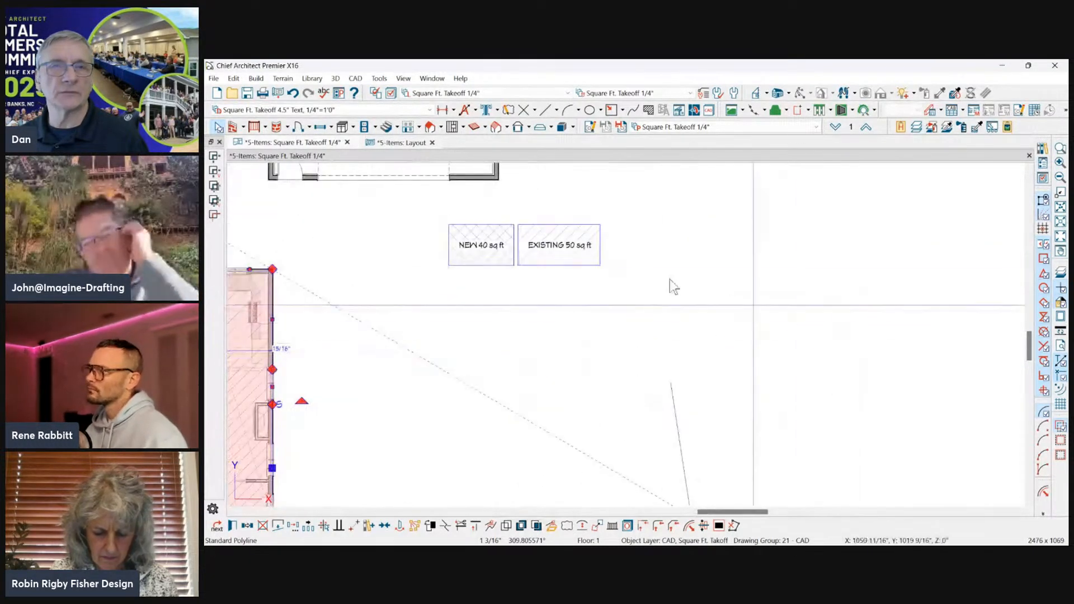
click(567, 239)
double_click(570, 237)
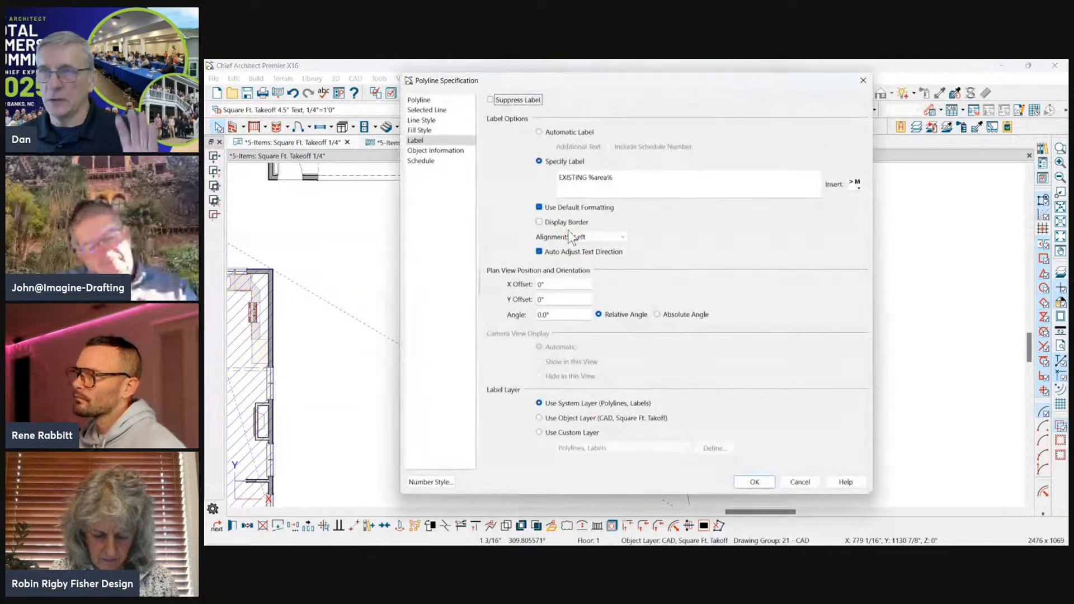
drag(626, 180, 557, 181)
click(625, 180)
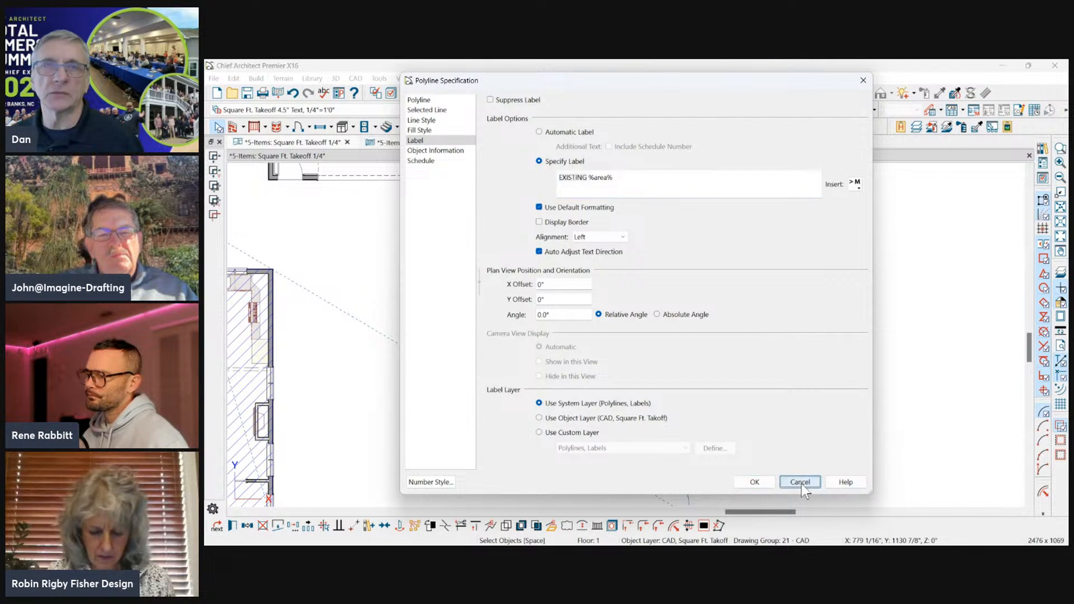
click(585, 177)
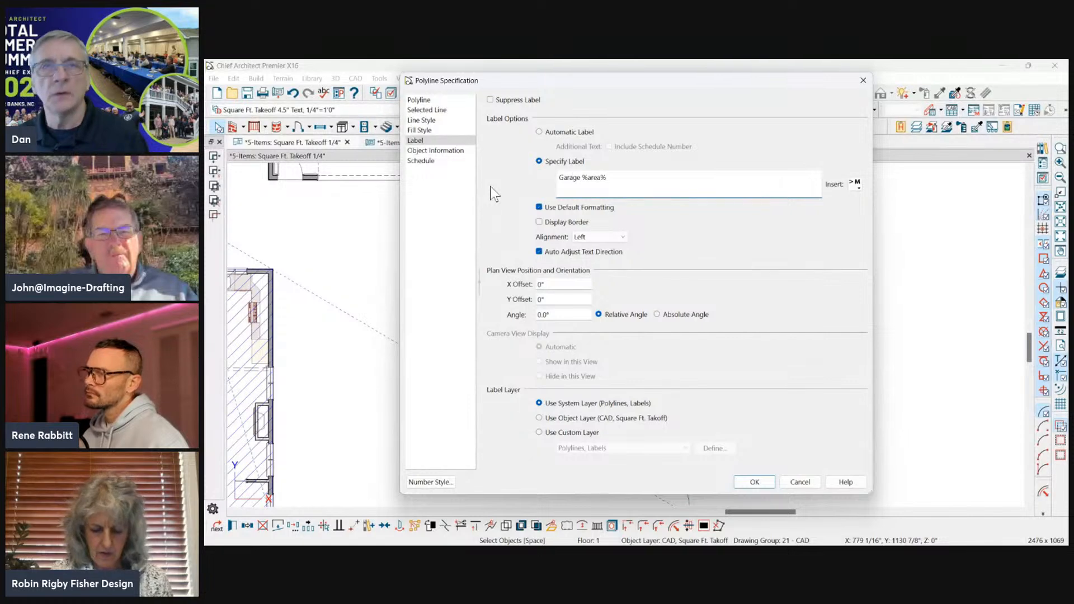
click(750, 485)
Reopen the Garage box's label settings, view the available text macro categories, and leave the label as it is.
key(ctrl+e)
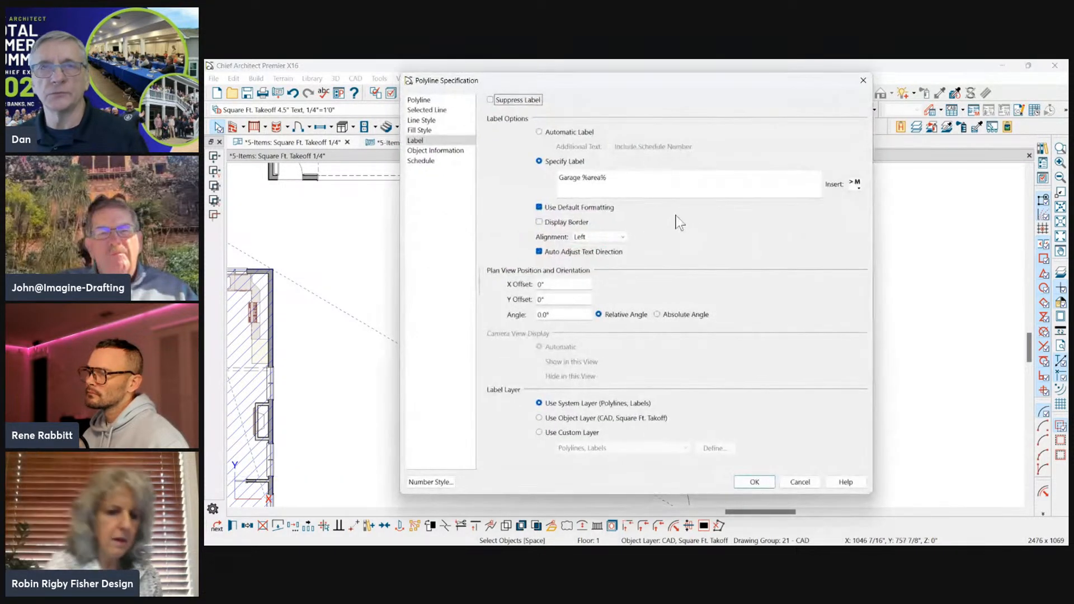
click(856, 183)
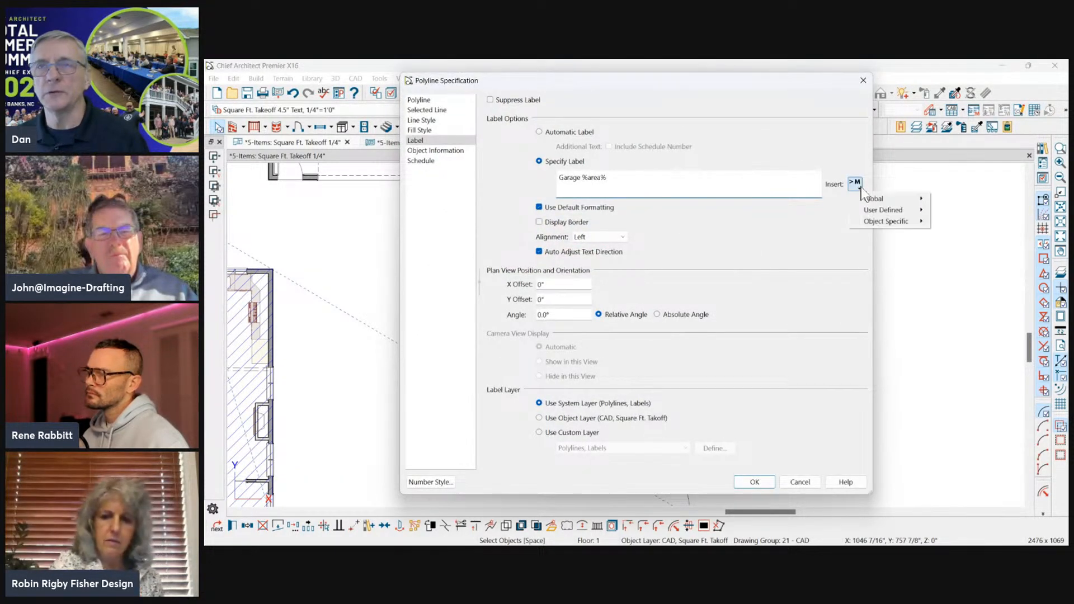
mouse_move(871, 220)
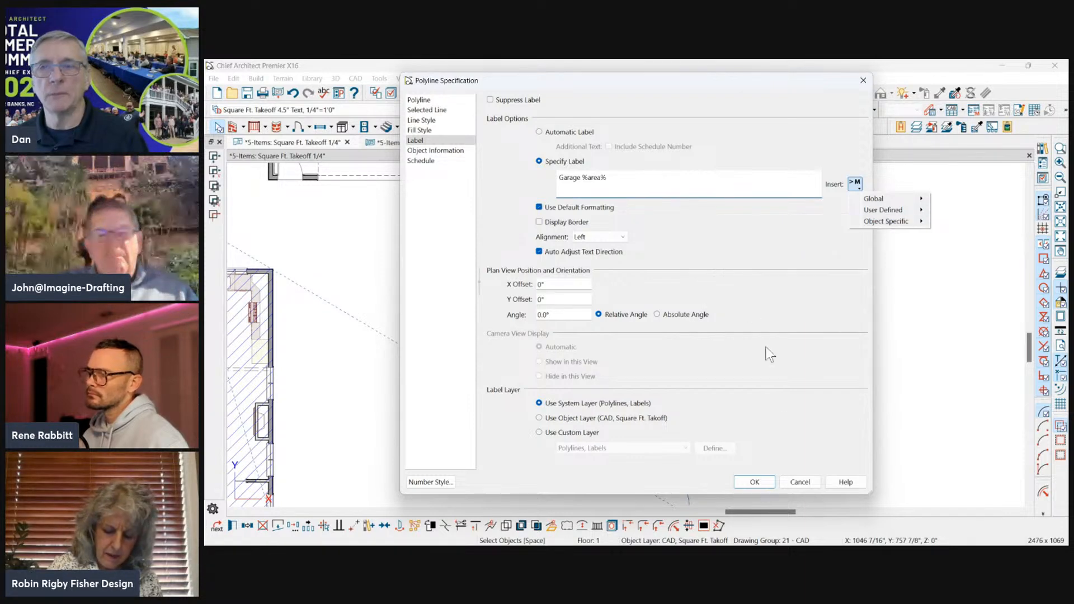
click(800, 482)
Place a copy of the small Garage square-footage box over the detached garage's side wall.
scroll(664, 331, down, 4)
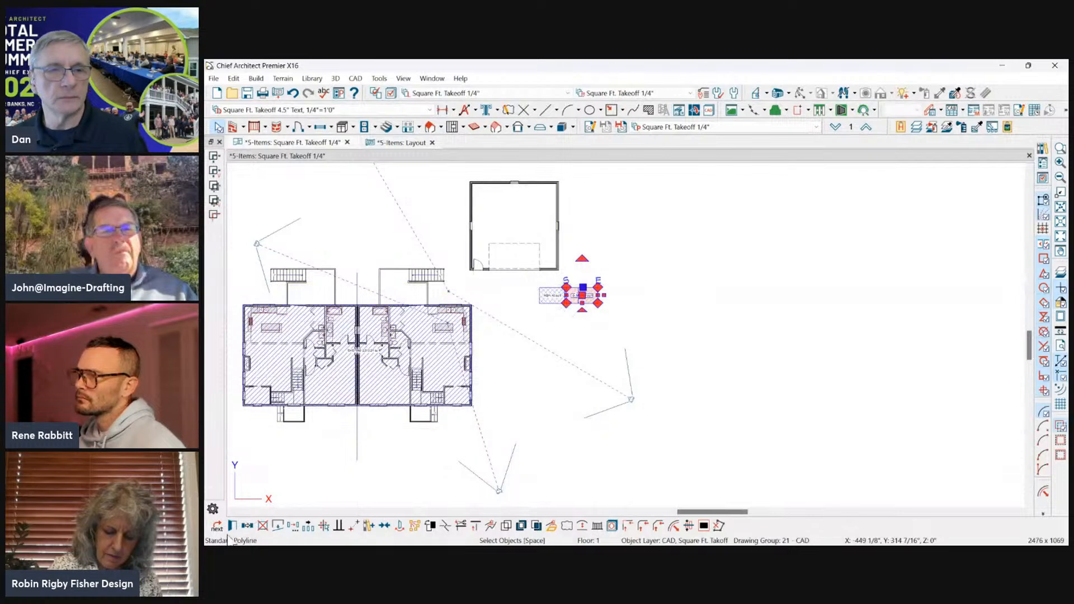
click(247, 526)
click(471, 221)
scroll(497, 180, up, 3)
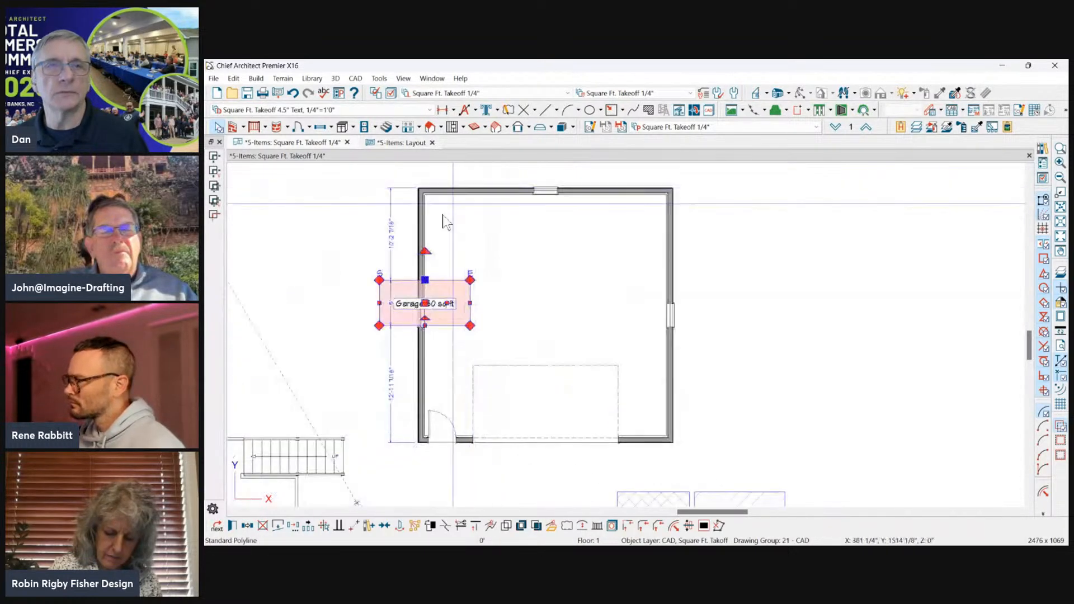
Stretch all four edges of the copied Garage box to the outer faces of the garage walls.
drag(425, 281, 424, 188)
drag(470, 255, 679, 258)
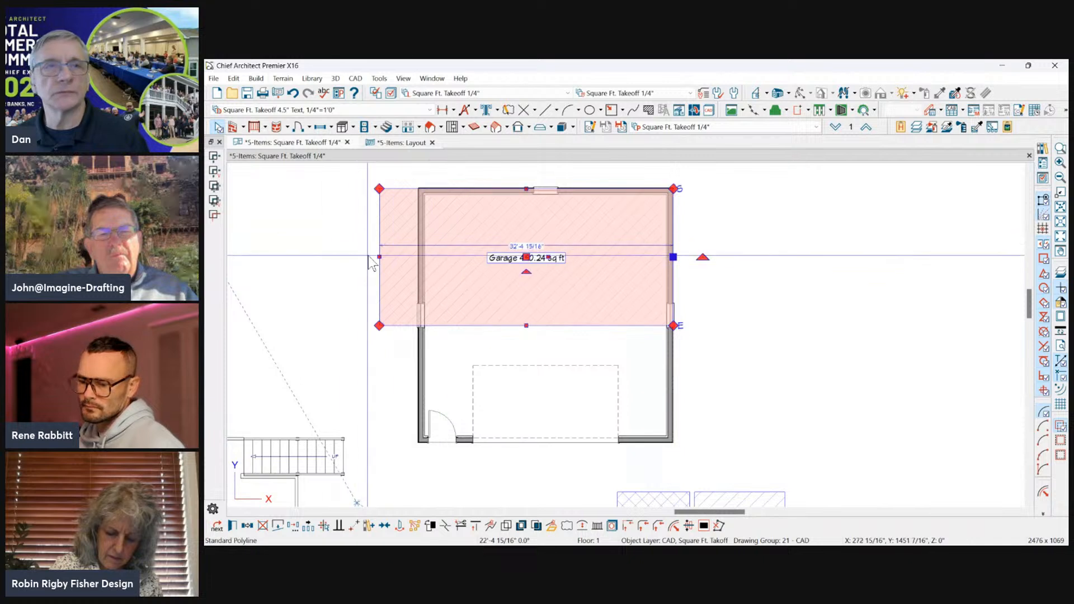
drag(379, 257, 418, 257)
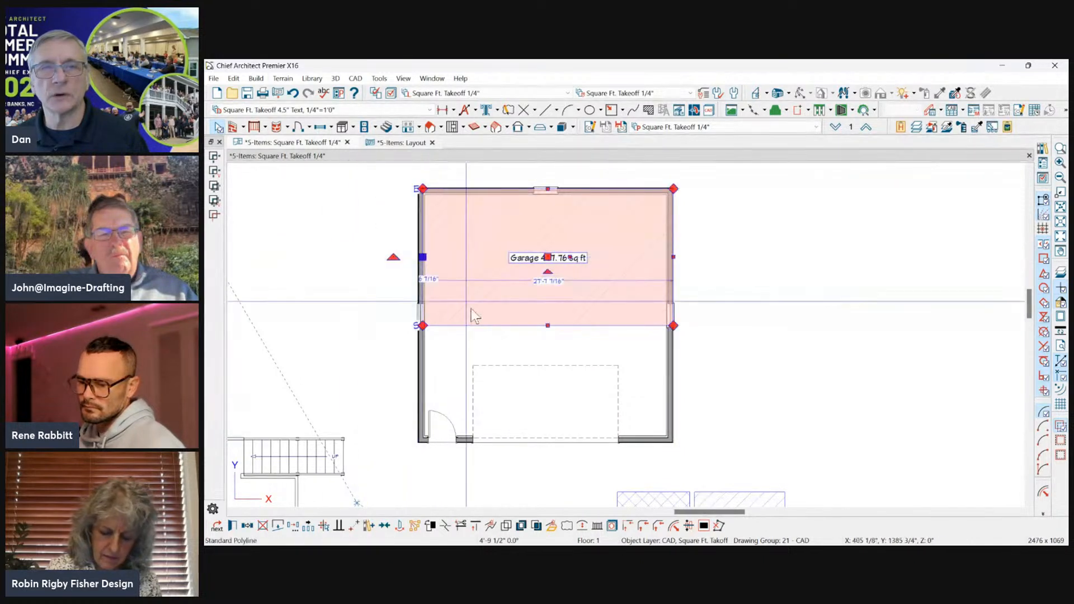
drag(547, 325, 566, 446)
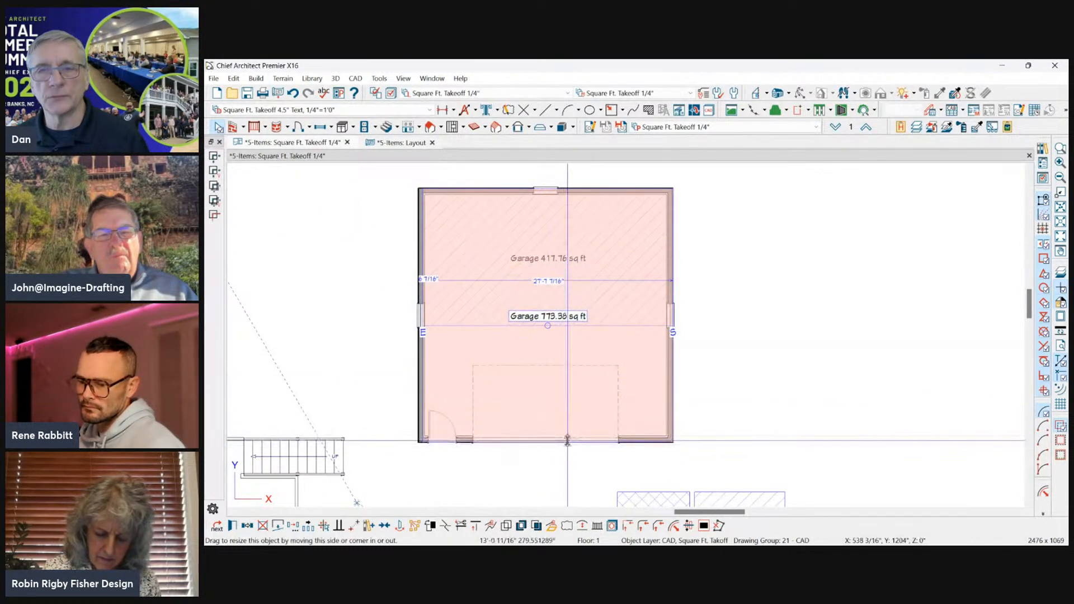
click(430, 320)
drag(420, 315, 414, 314)
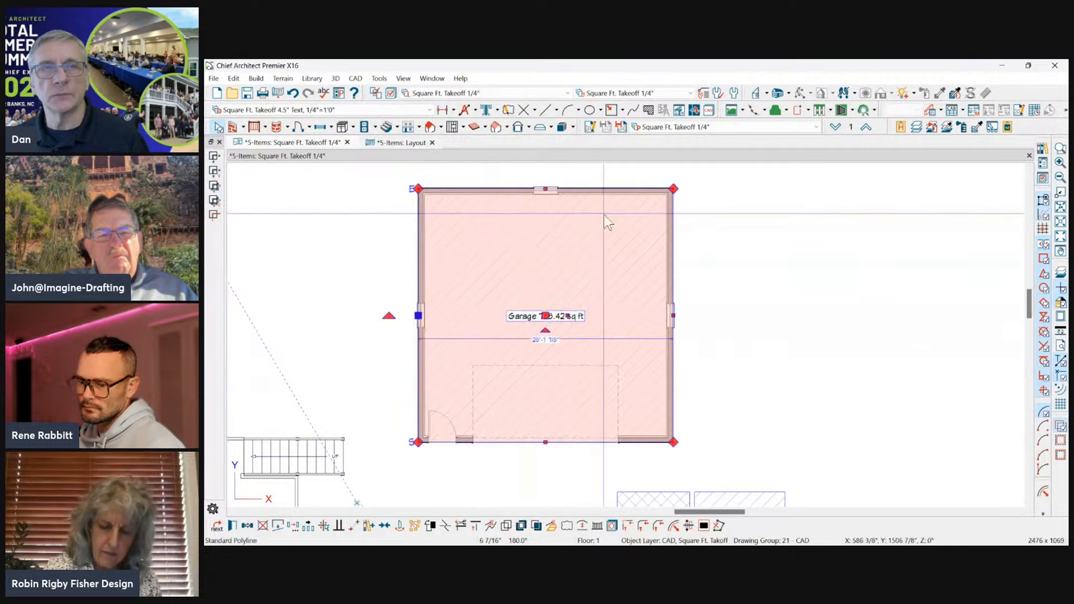
scroll(603, 213, down, 1)
click(820, 287)
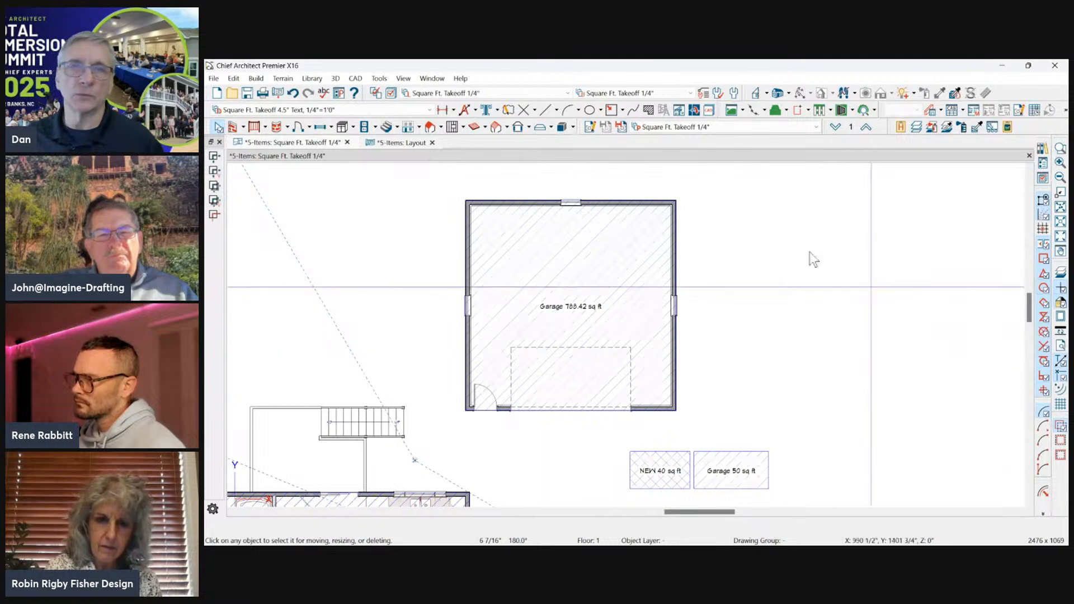
scroll(790, 237, down, 2)
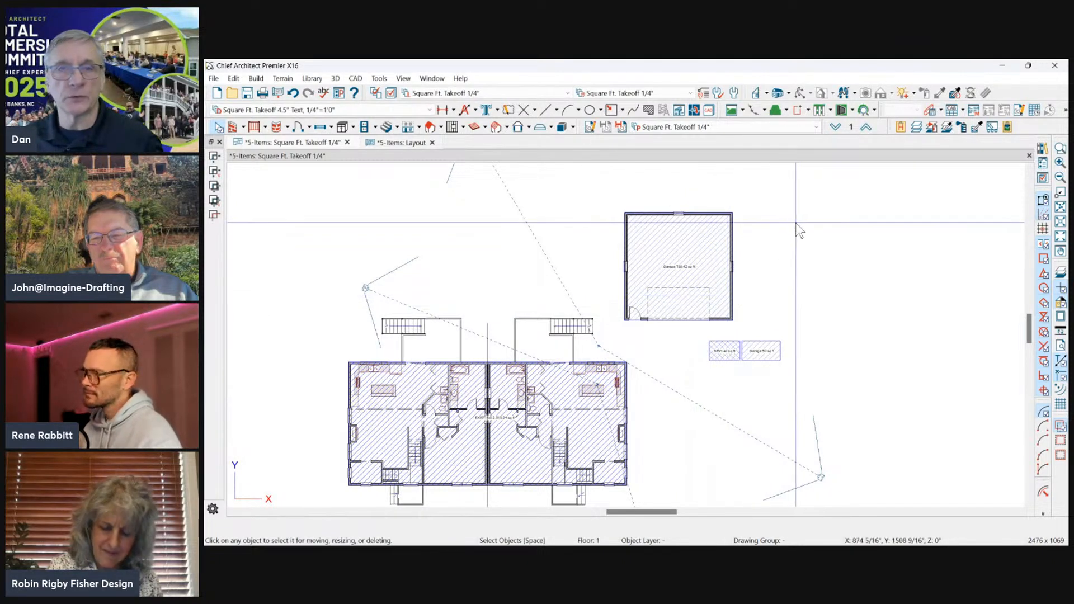
scroll(825, 283, down, 1)
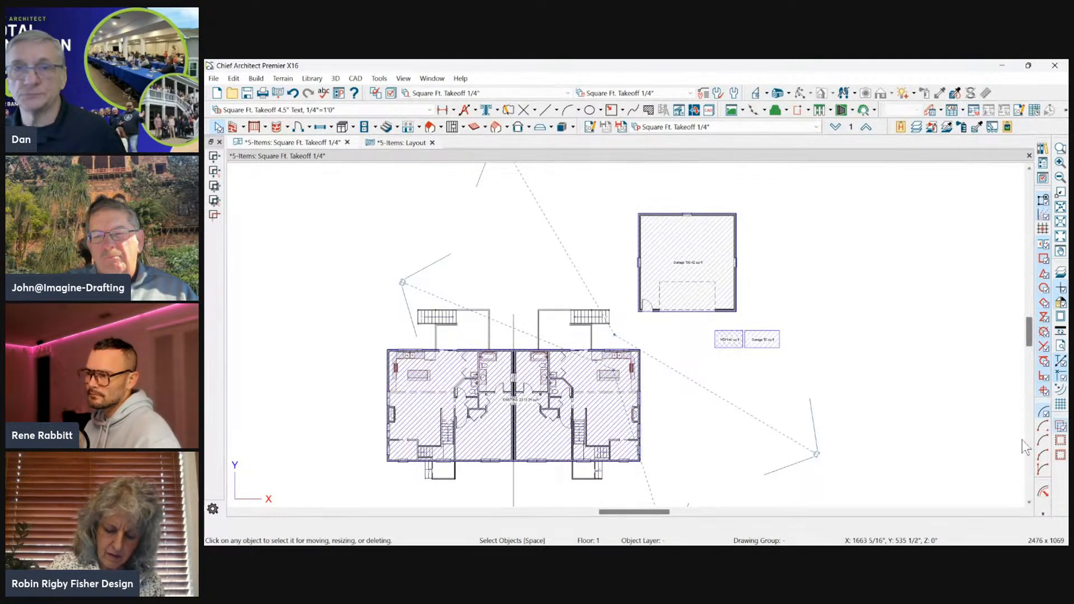
scroll(690, 279, up, 4)
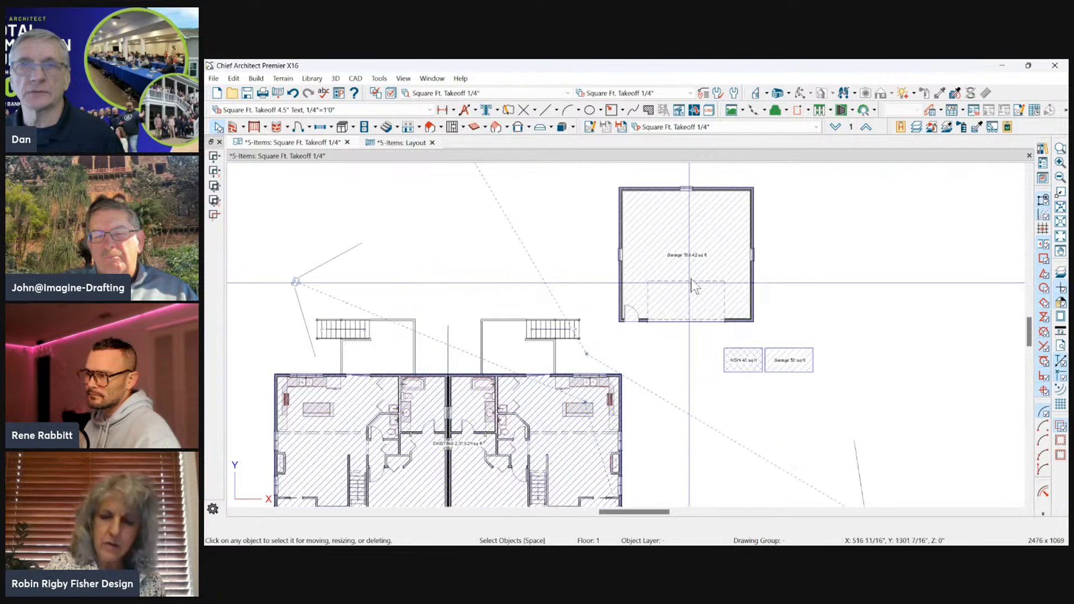
click(714, 207)
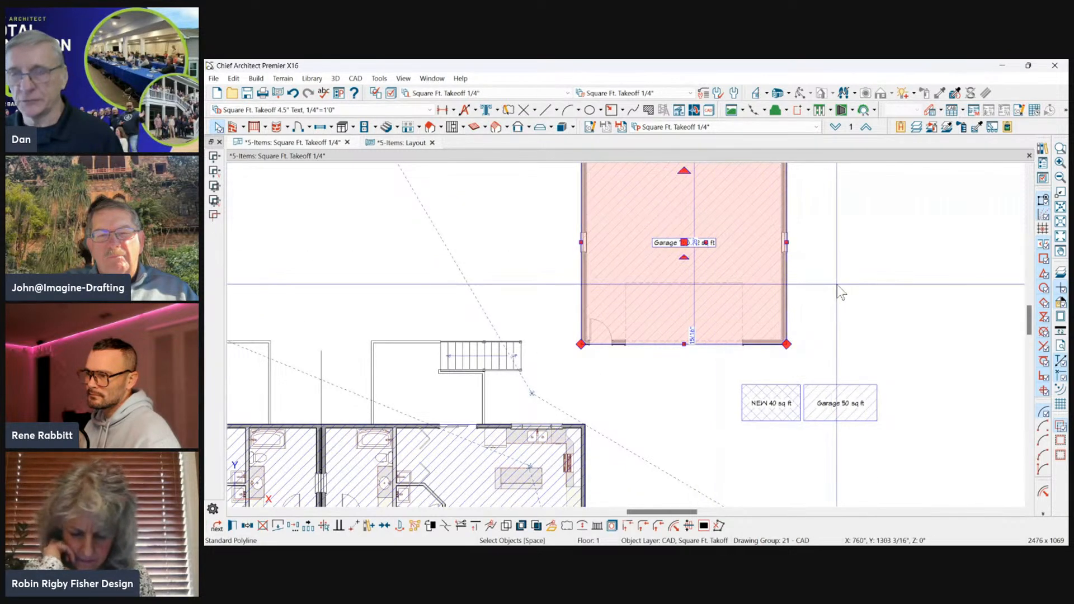
scroll(837, 286, down, 2)
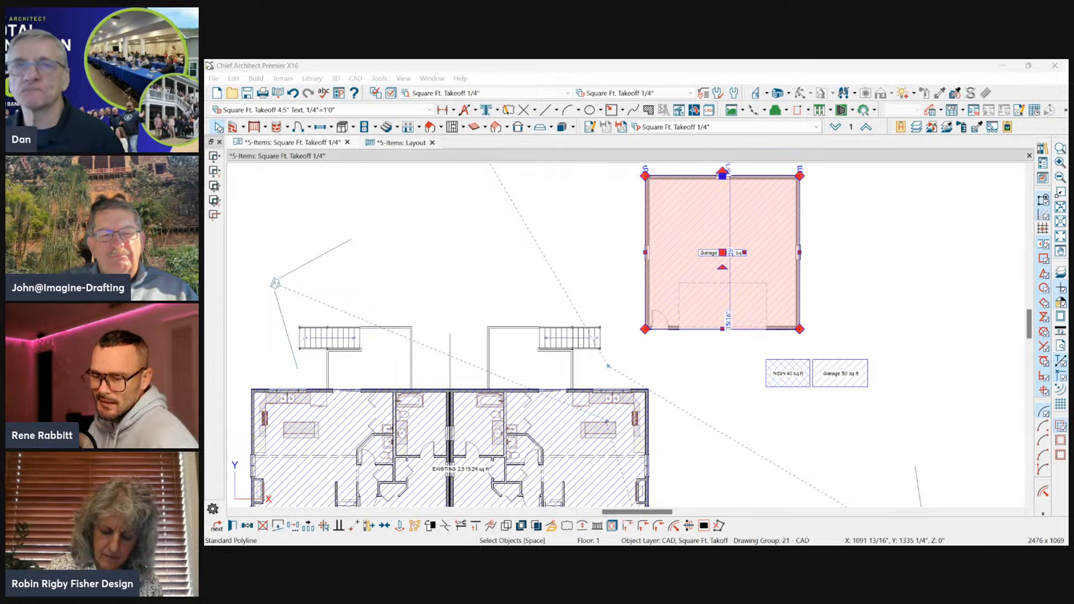
click(951, 255)
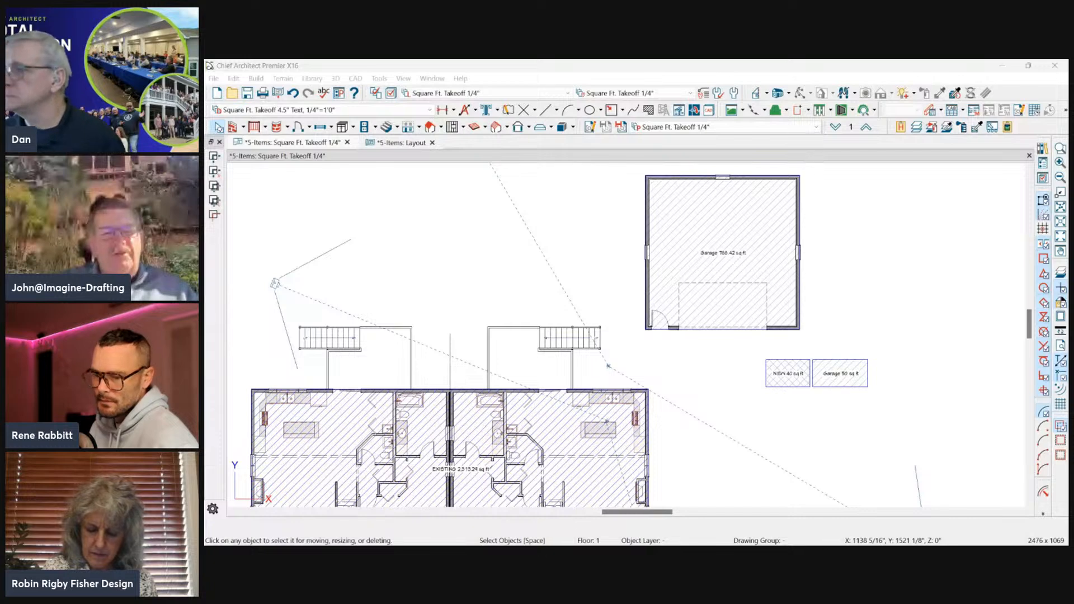
scroll(897, 242, down, 3)
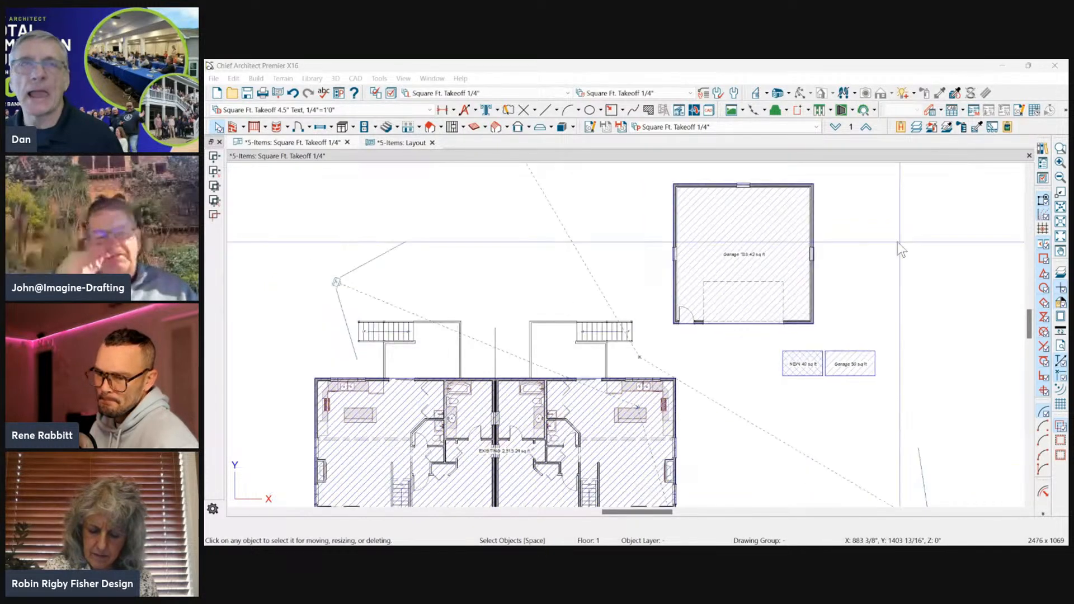
Enclose the detached garage in an Edit Area (All Floors) rectangle and rotate everything inside it 45° clockwise.
click(227, 79)
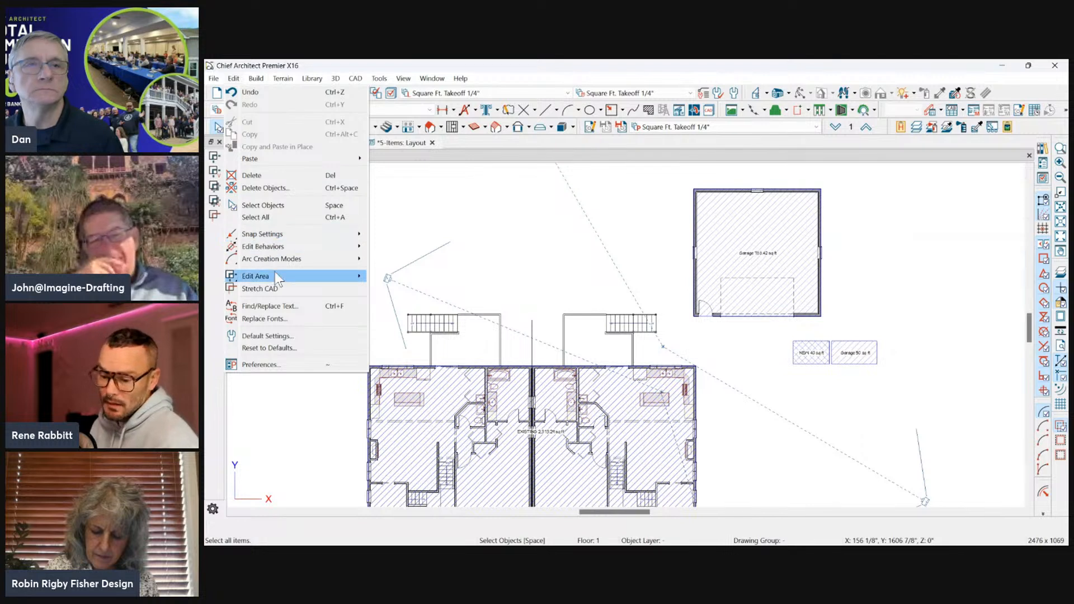
mouse_move(271, 276)
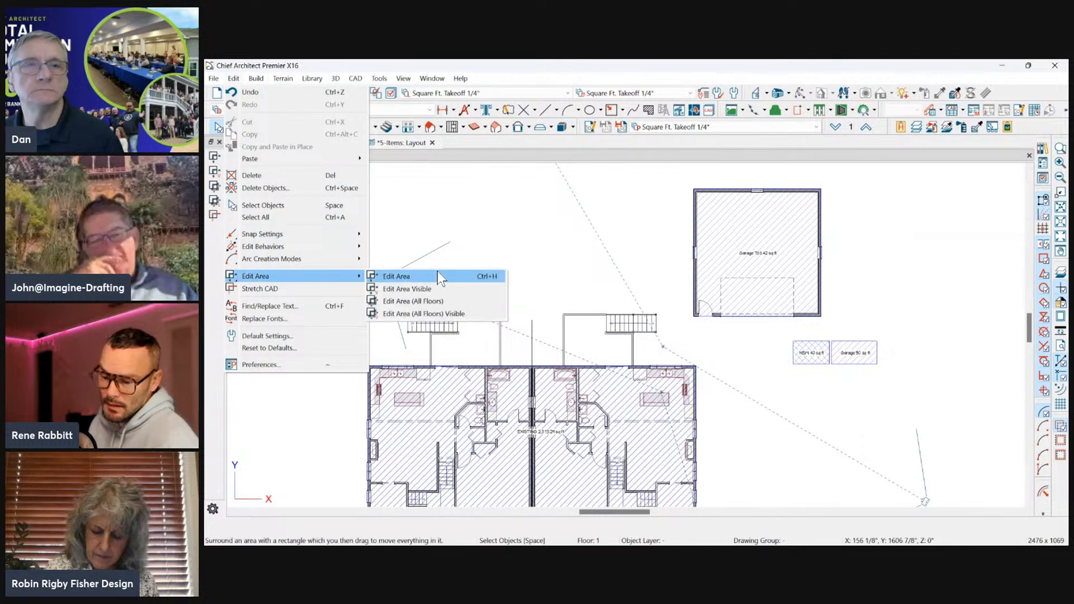
click(430, 301)
drag(677, 178, 843, 325)
drag(873, 246, 825, 326)
click(761, 332)
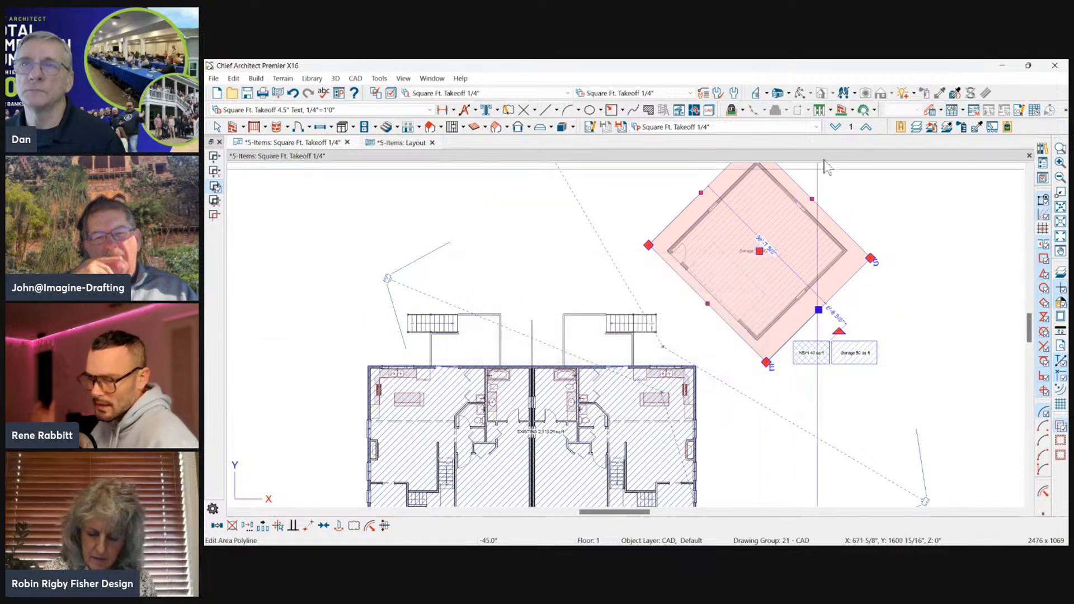
Switch down one floor and back up to Floor 1 to check the rotated garage.
click(838, 128)
click(865, 128)
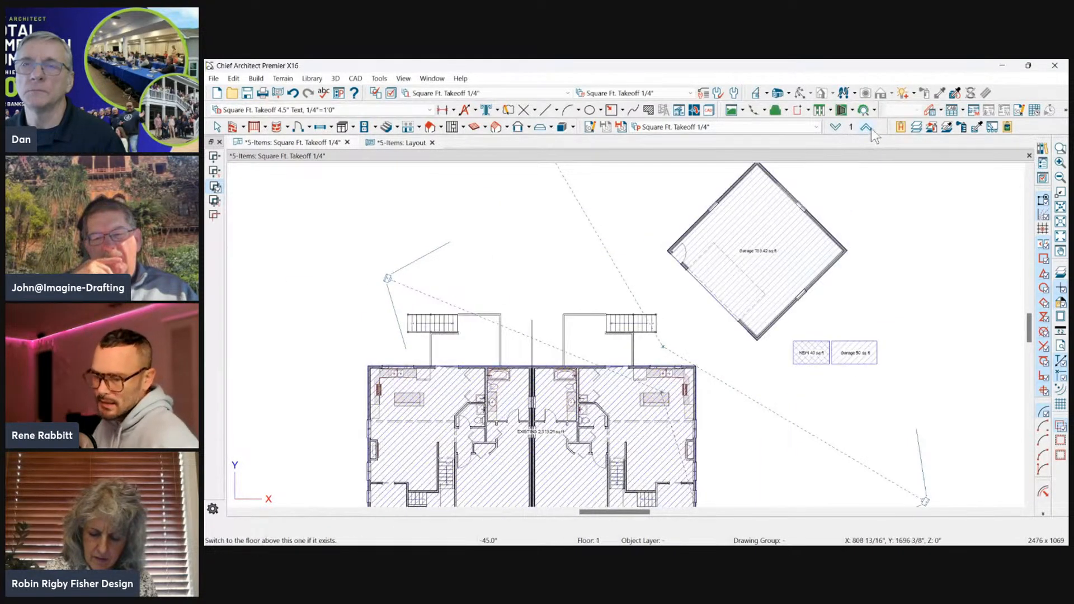
scroll(895, 255, down, 3)
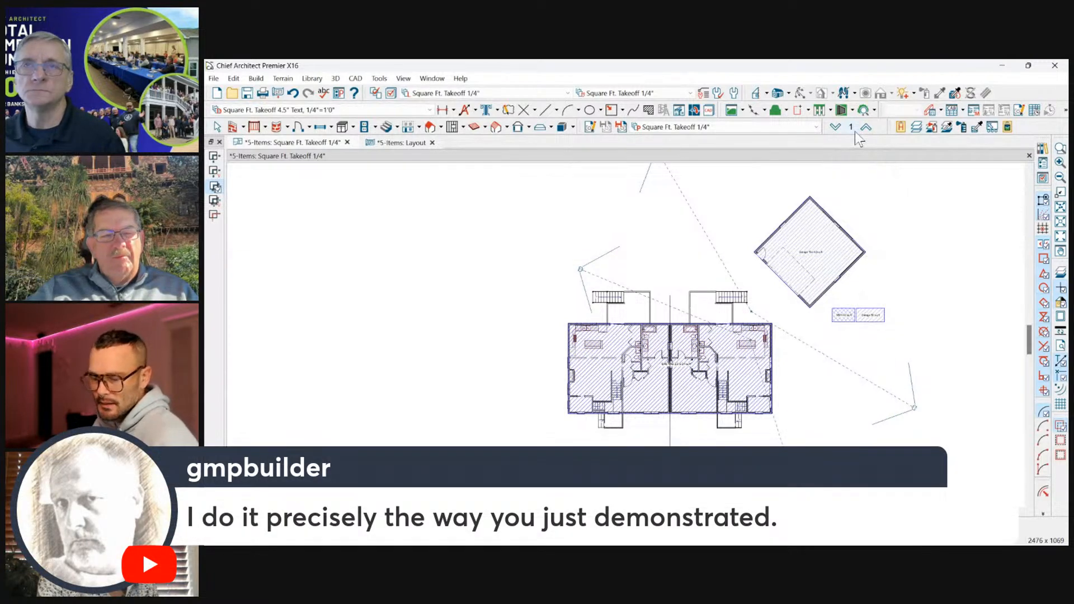
Activate the Architectural Plan 1/4" plan view and inspect the rotated garage, checking Floor 0 before returning to Floor 1.
click(794, 127)
click(727, 175)
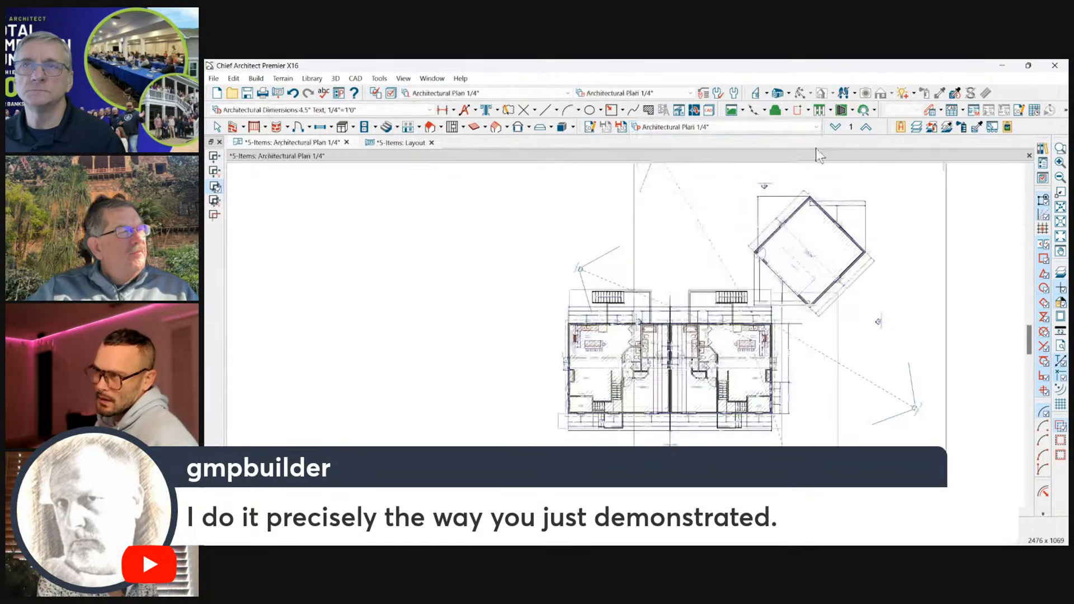
click(834, 128)
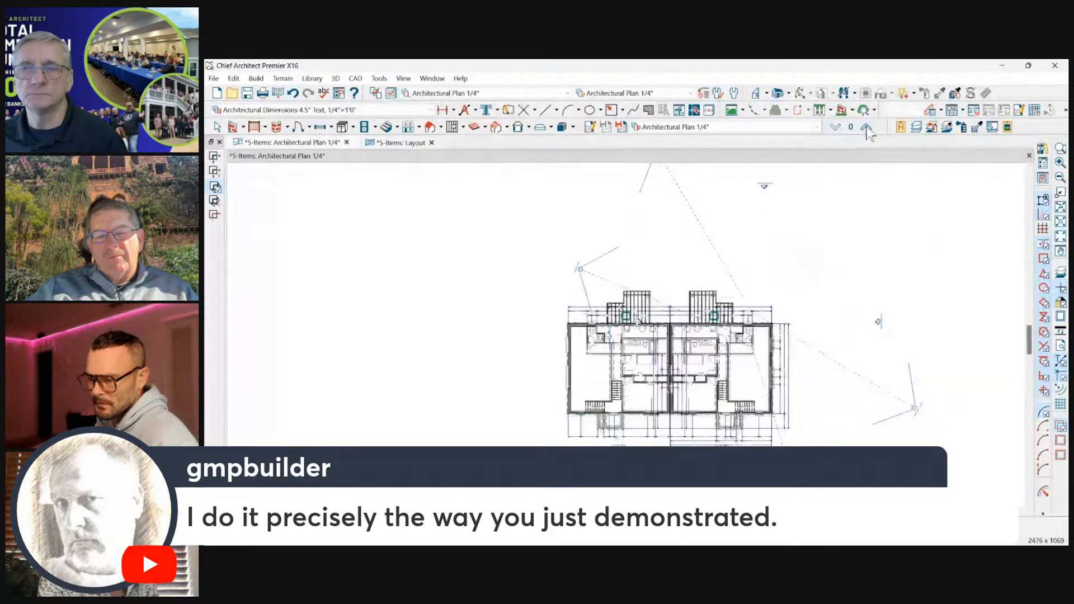
click(866, 128)
scroll(913, 215, down, 2)
scroll(910, 235, up, 1)
scroll(907, 223, up, 1)
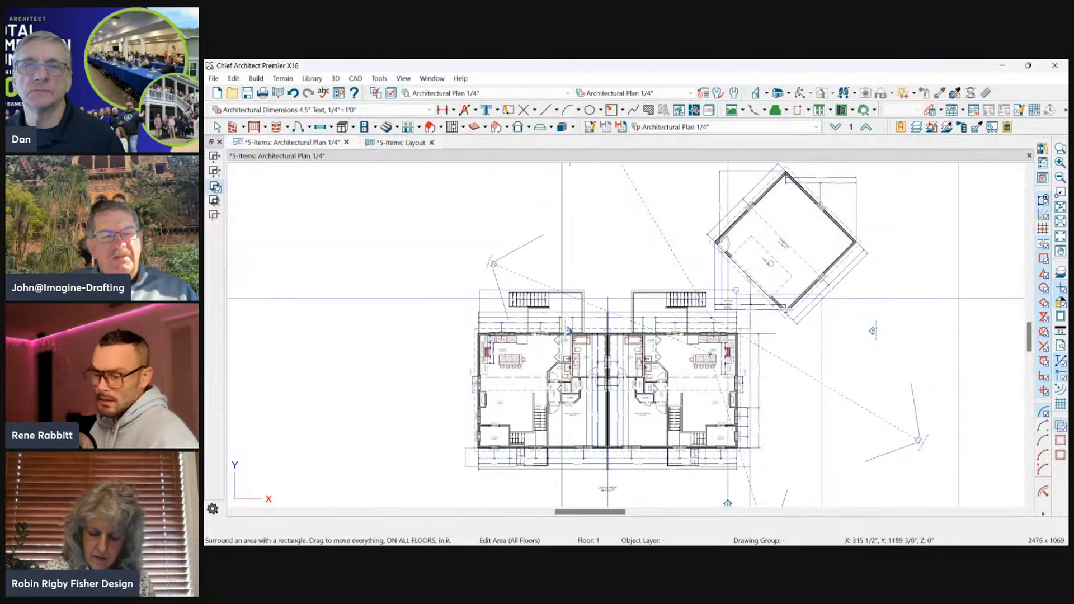
scroll(641, 386, up, 4)
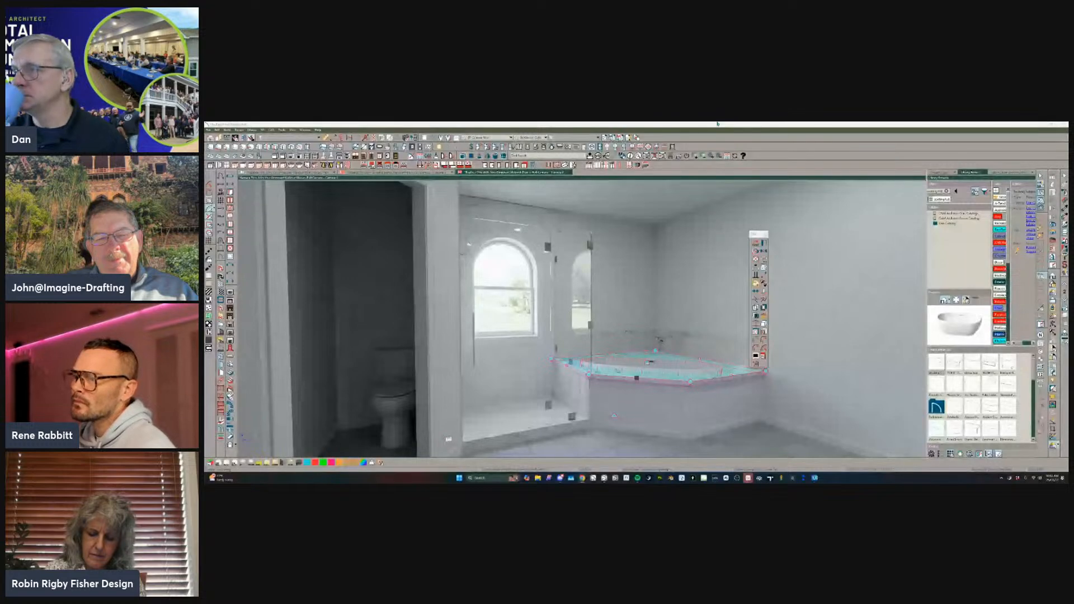
Switch from the bathroom camera view to the house floor plan and activate its Plot Plan view.
click(569, 172)
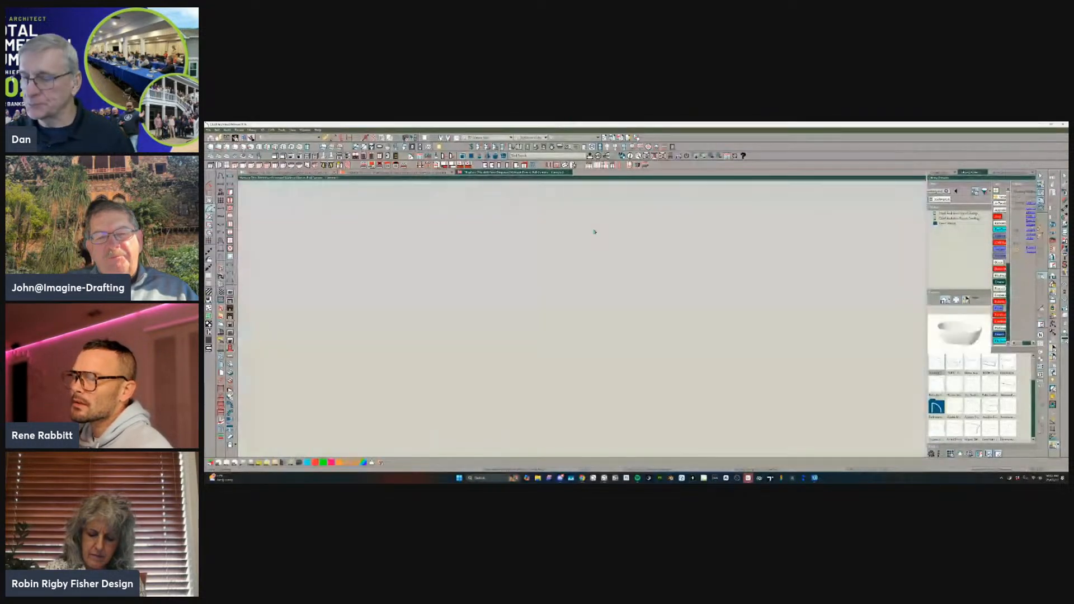
scroll(581, 237, down, 5)
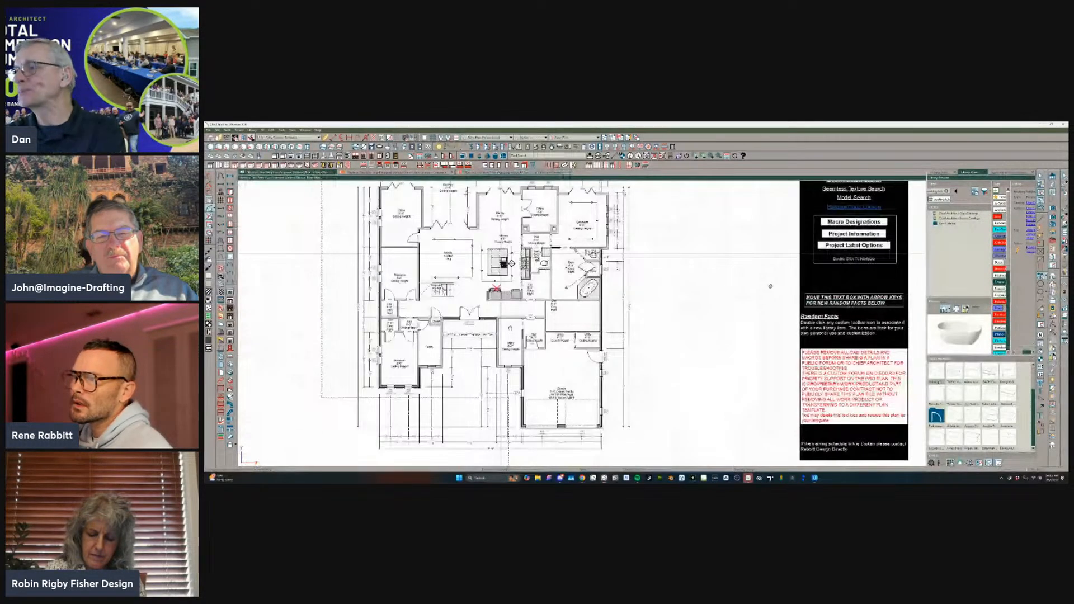
scroll(500, 254, down, 2)
middle_drag(500, 253, 501, 318)
click(574, 137)
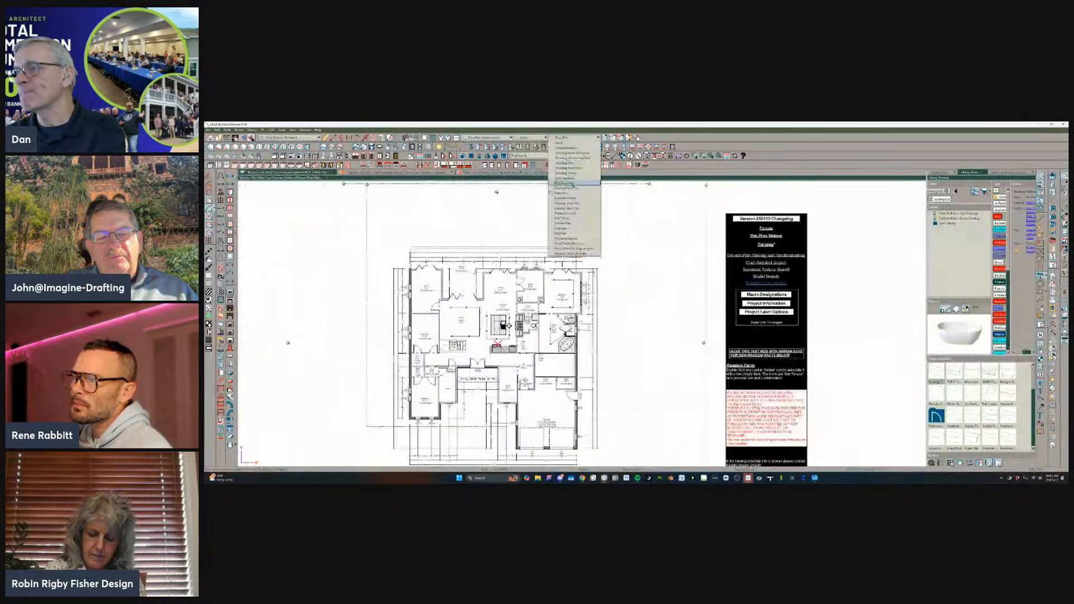
click(567, 238)
scroll(448, 265, down, 2)
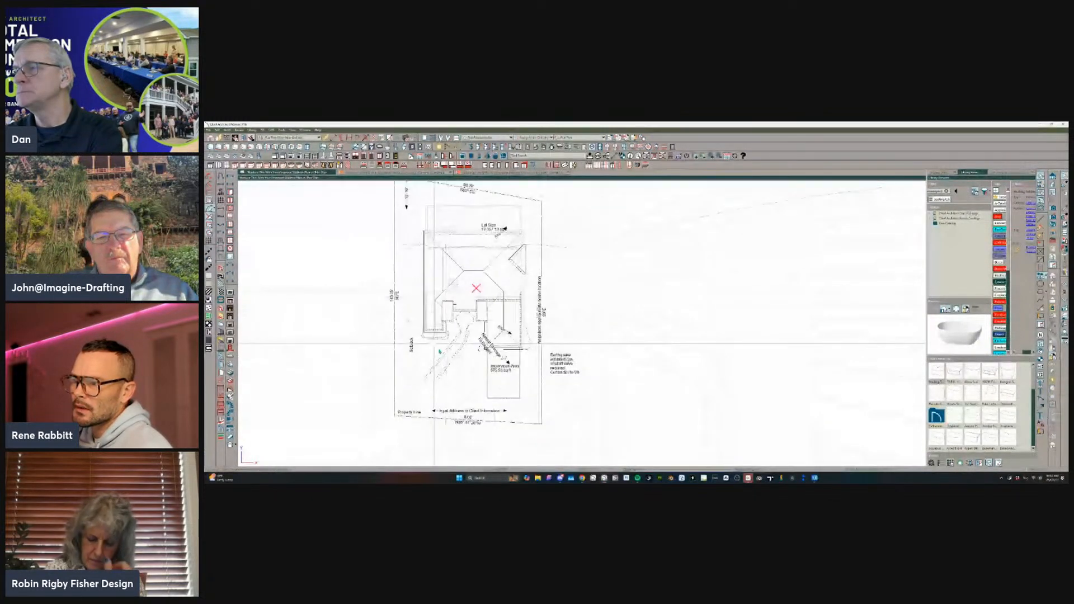
Try widening the shaded driveway area toward the setback to about 36'-9", and undo the stretch.
click(492, 381)
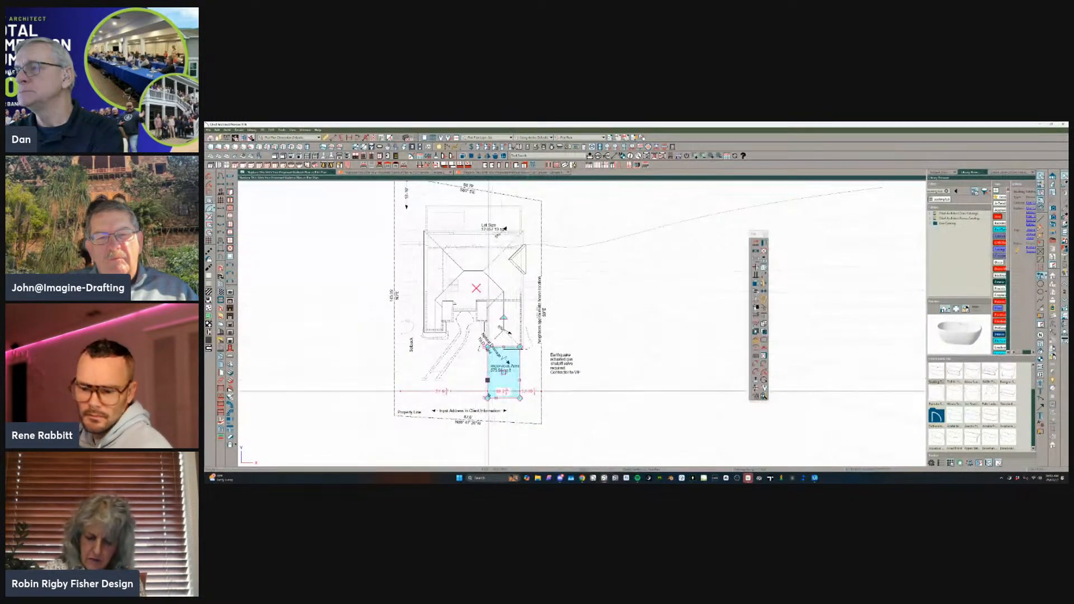
scroll(493, 378, up, 1)
scroll(494, 379, up, 2)
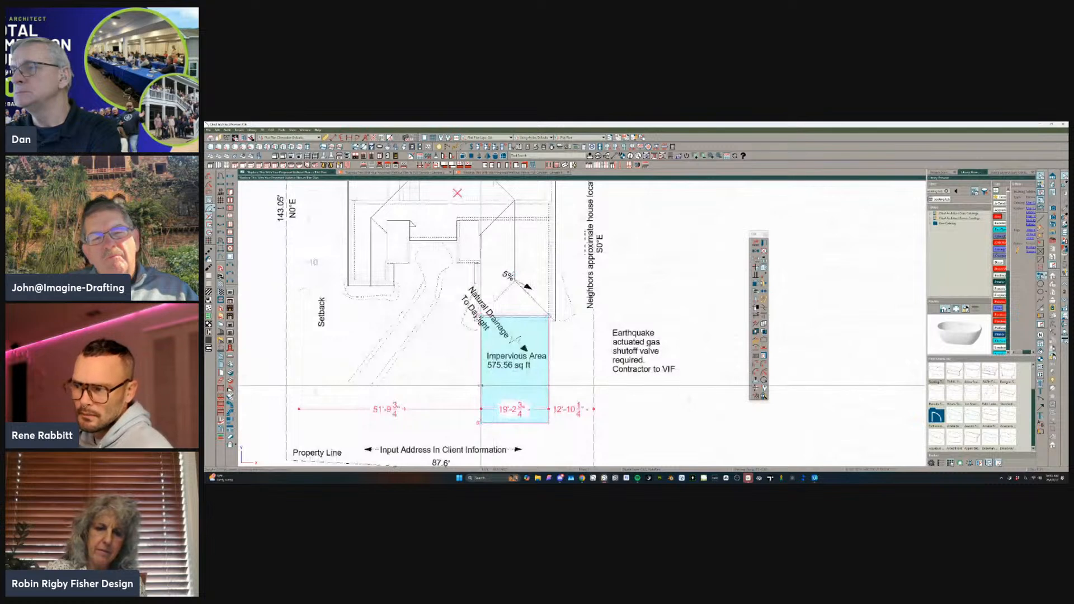
drag(420, 383, 420, 383)
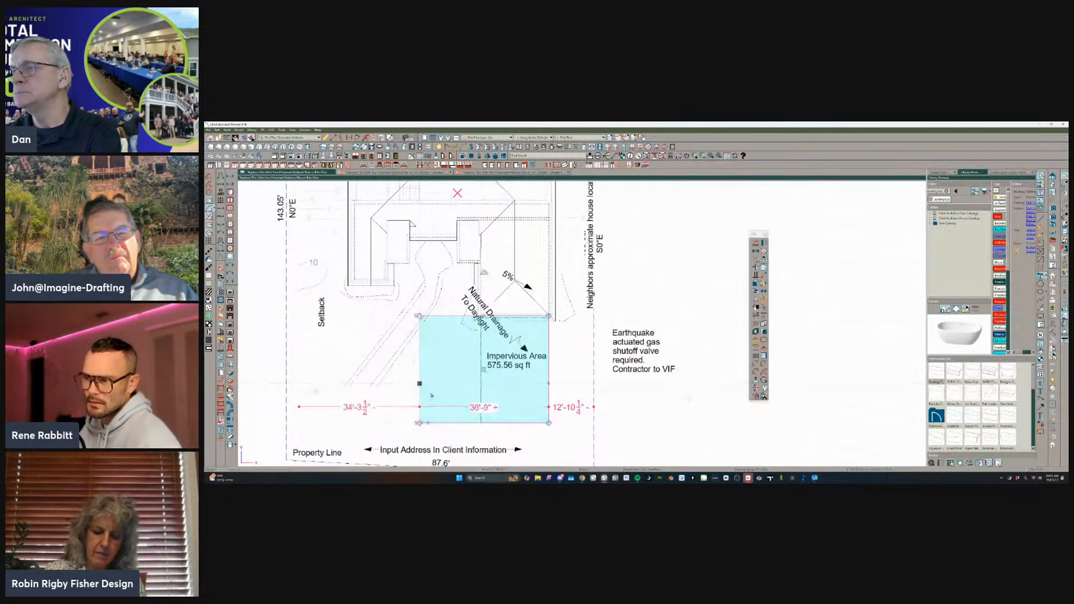
key(ctrl+z)
Cycle the selection to the overlapping Impervious Area polyline and stretch its setback-side edge to a width of about 38'-5 3/4".
click(481, 381)
key(Tab)
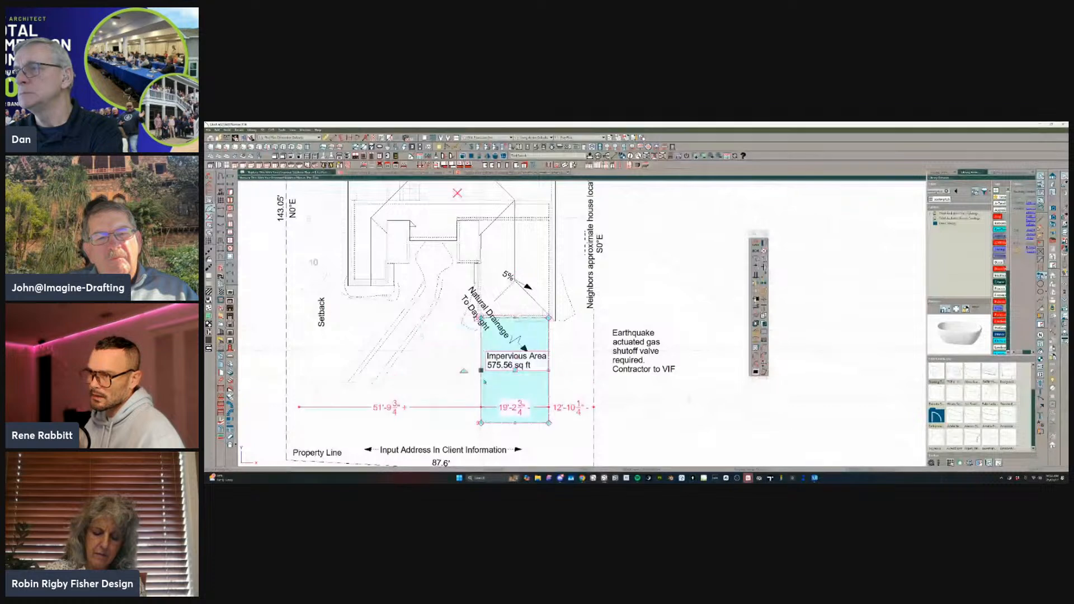
drag(481, 371, 412, 397)
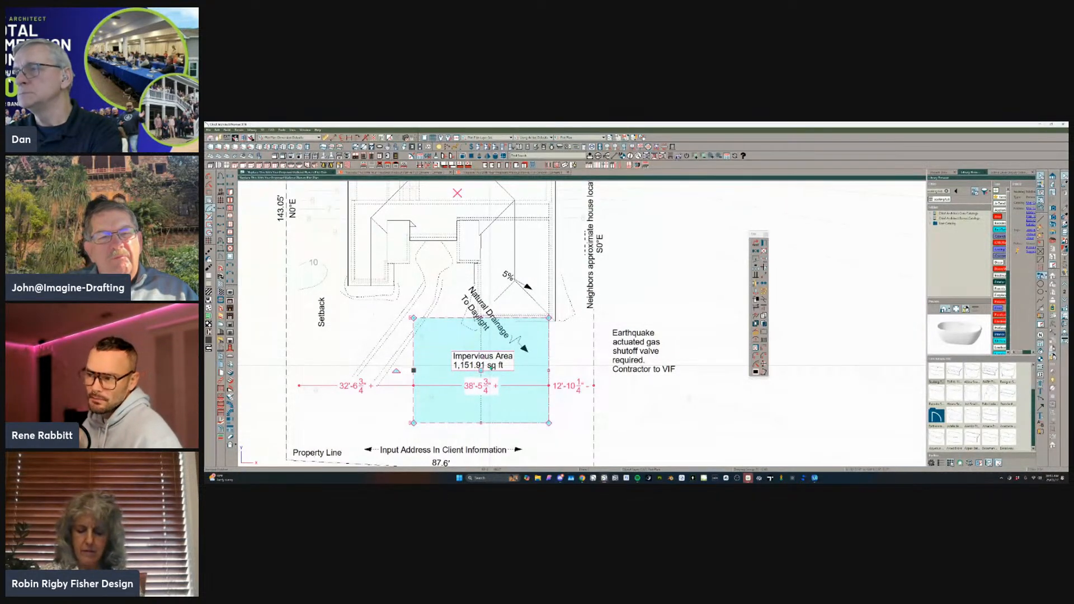
scroll(498, 315, down, 1)
scroll(598, 305, down, 2)
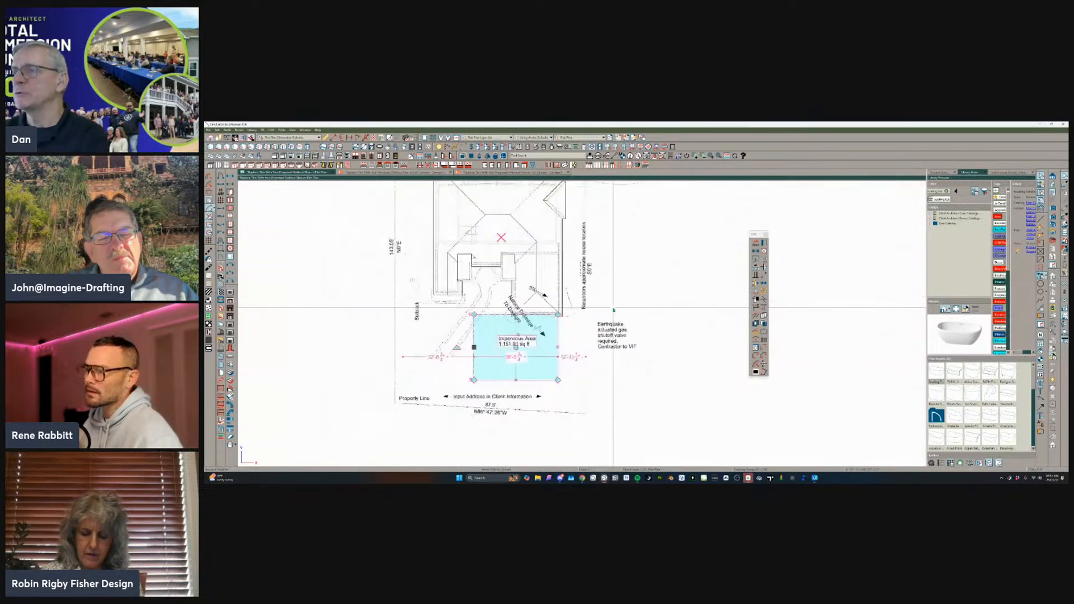
Switch to the Working Plan view and return to the Plot Plan view.
click(590, 137)
click(576, 160)
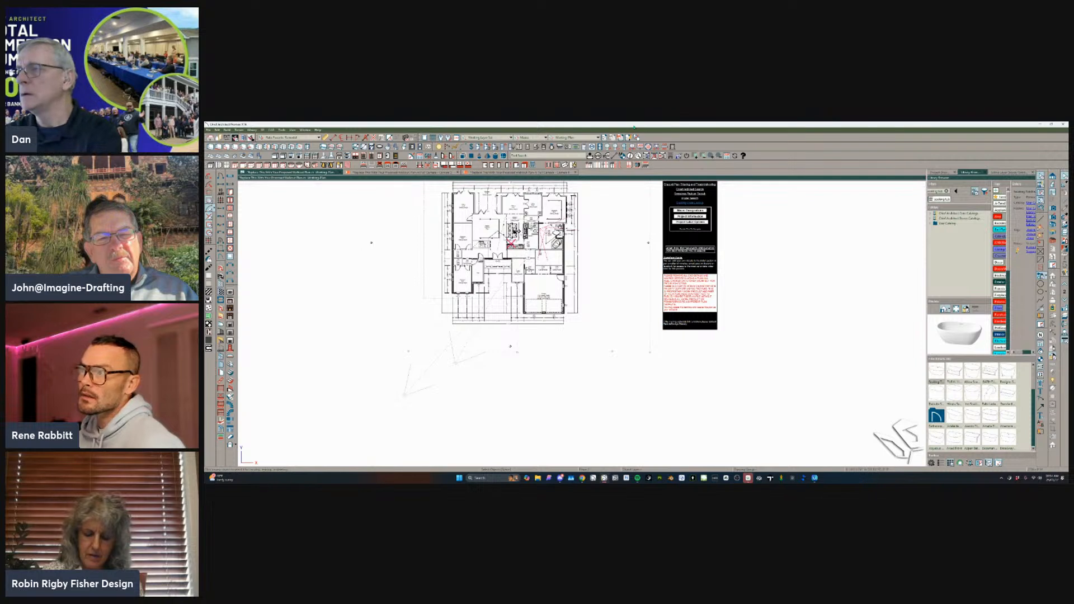
click(595, 138)
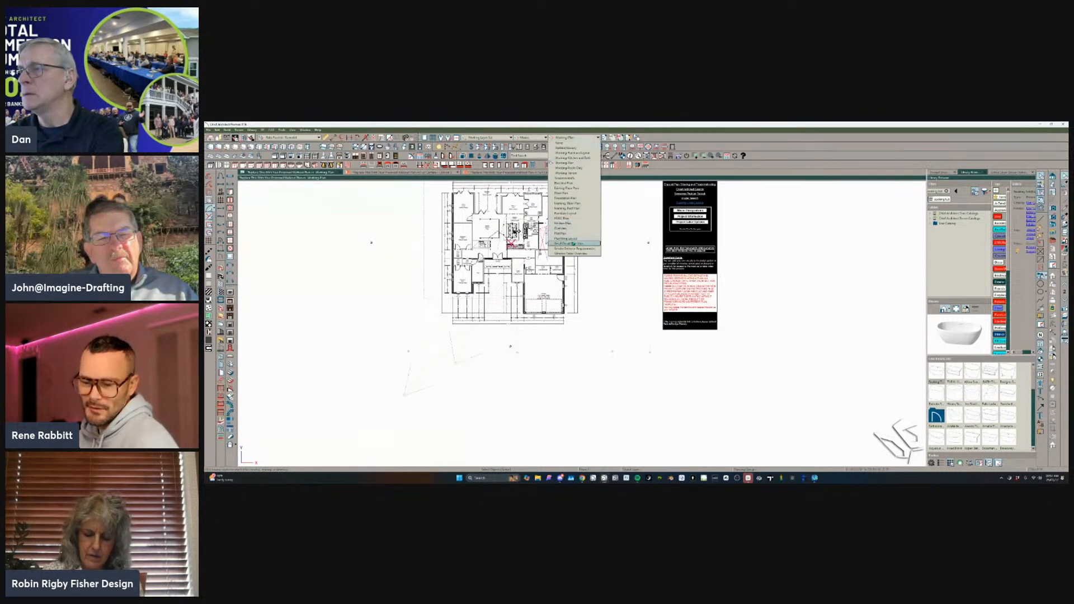
click(561, 233)
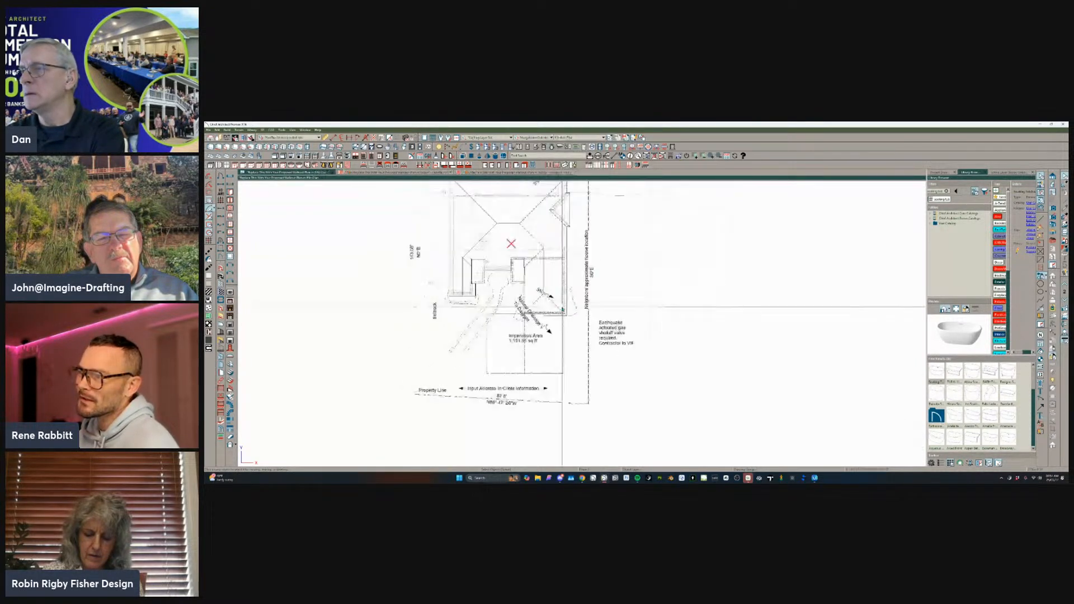
Open the Impervious Area polyline's specification and highlight the text of its custom label.
click(487, 344)
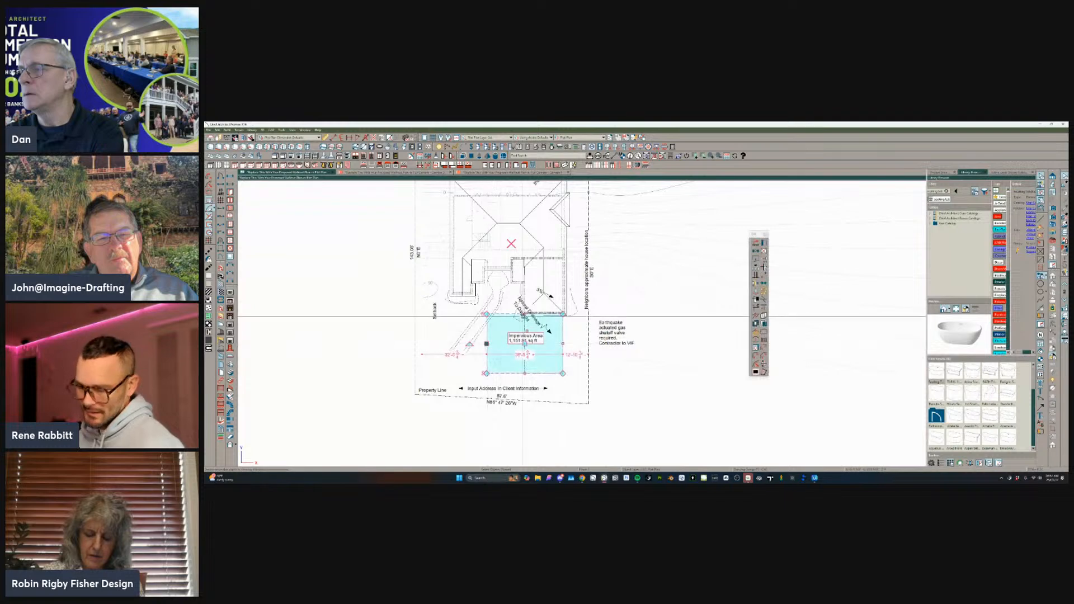
click(758, 241)
click(697, 248)
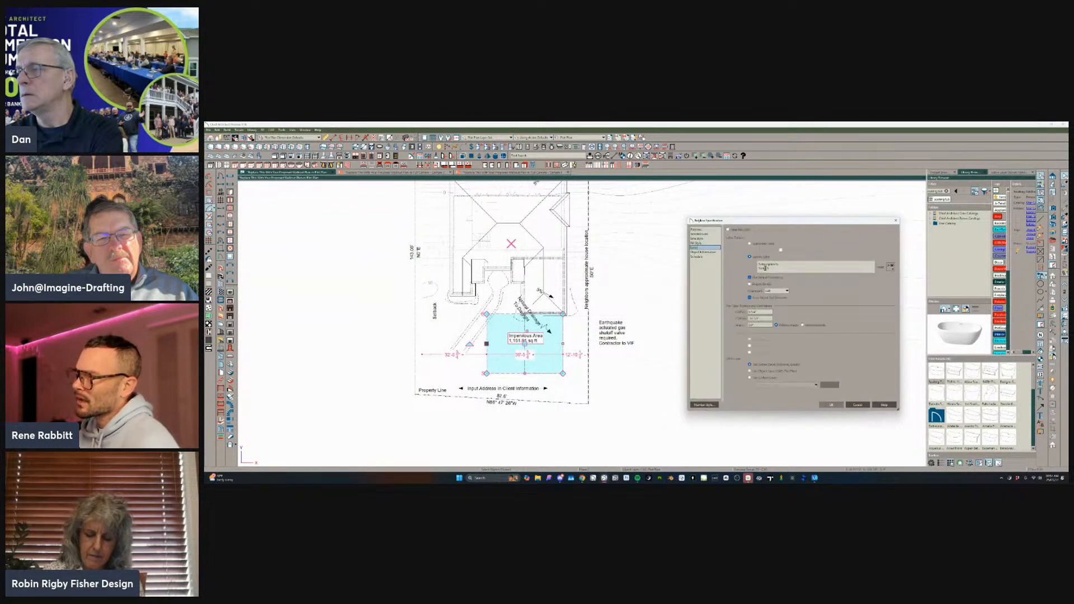
drag(786, 269, 765, 264)
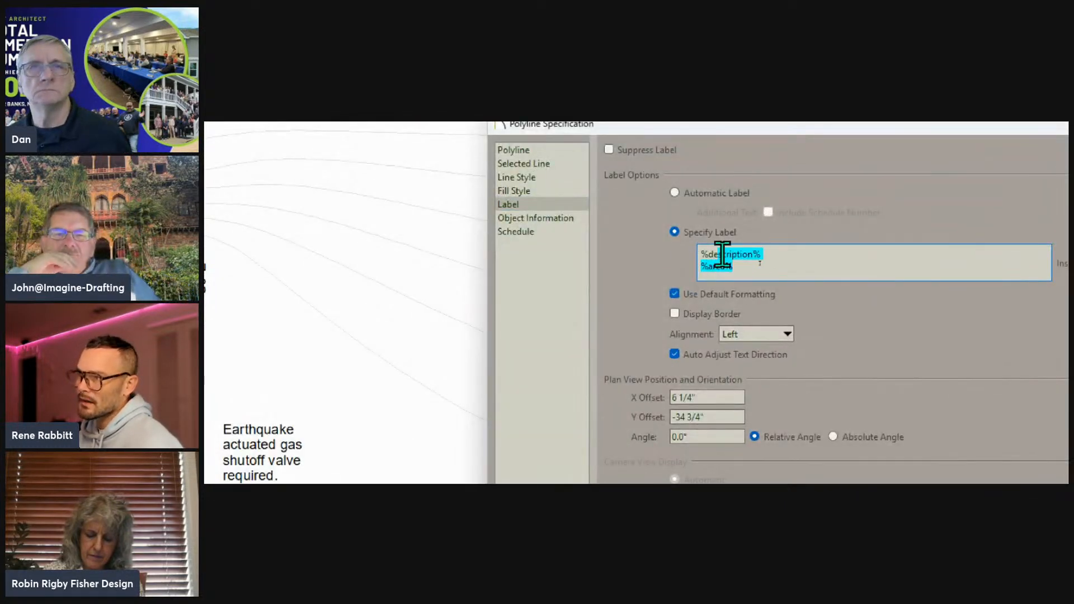
Examine the polyline's object information and custom macro input fields, revisit the label settings, and cancel the specification.
click(520, 218)
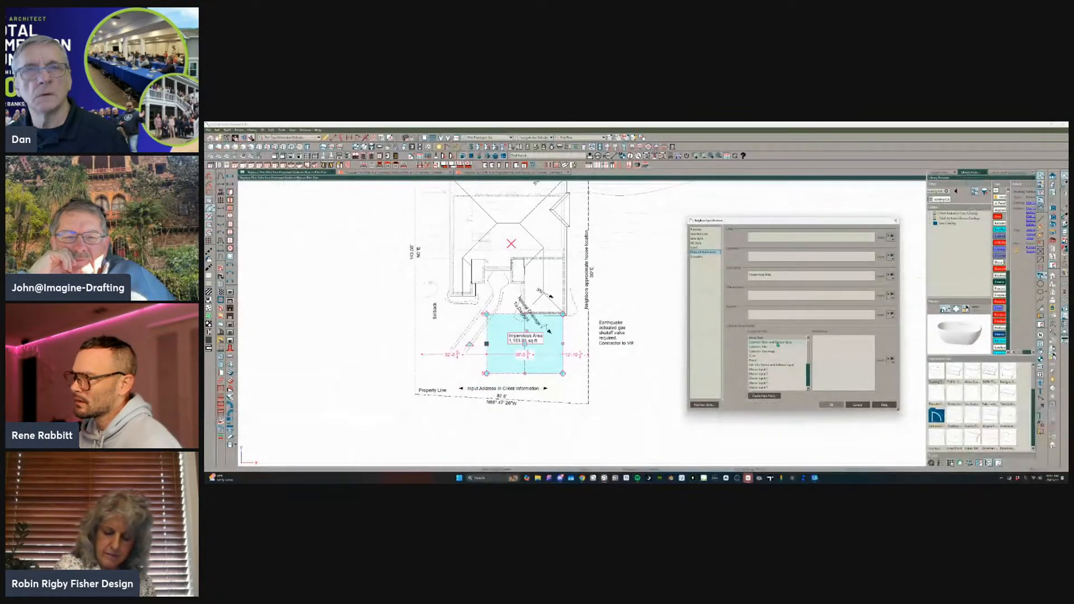
click(766, 383)
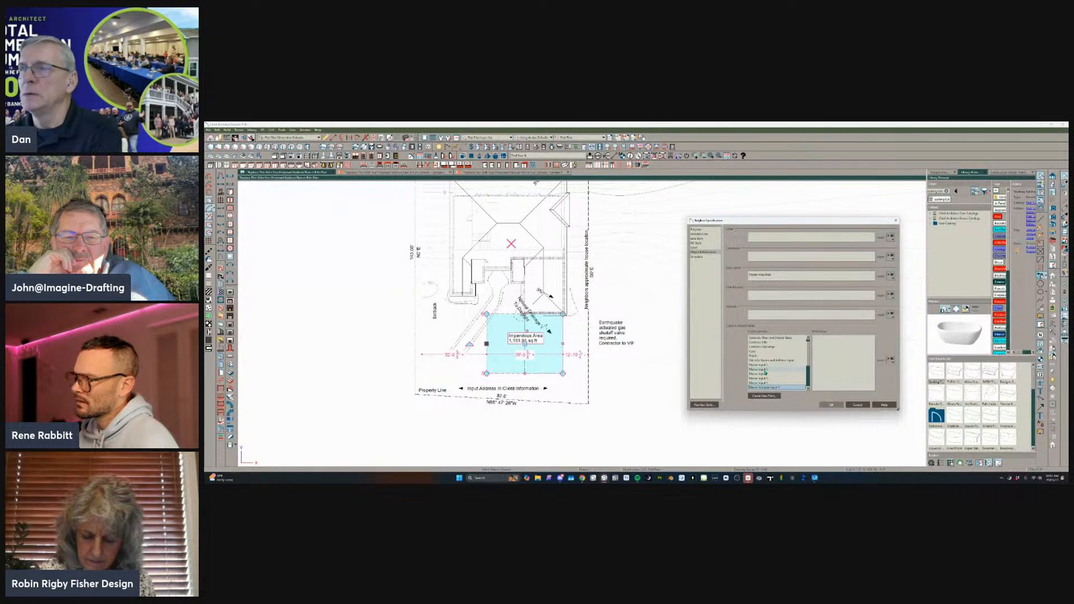
scroll(771, 369, down, 1)
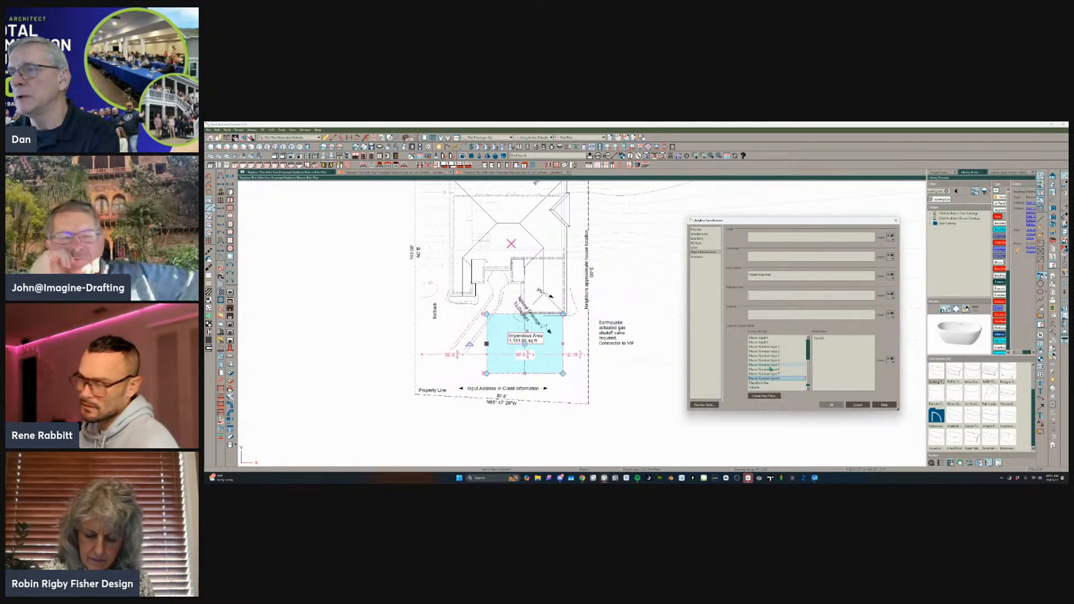
scroll(770, 369, up, 2)
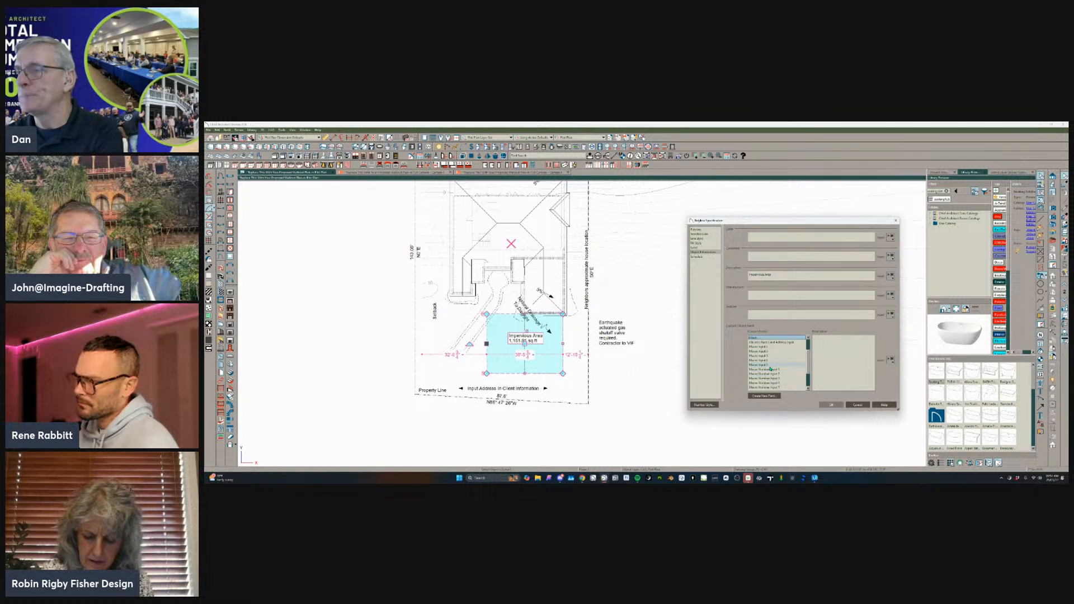
scroll(770, 369, down, 1)
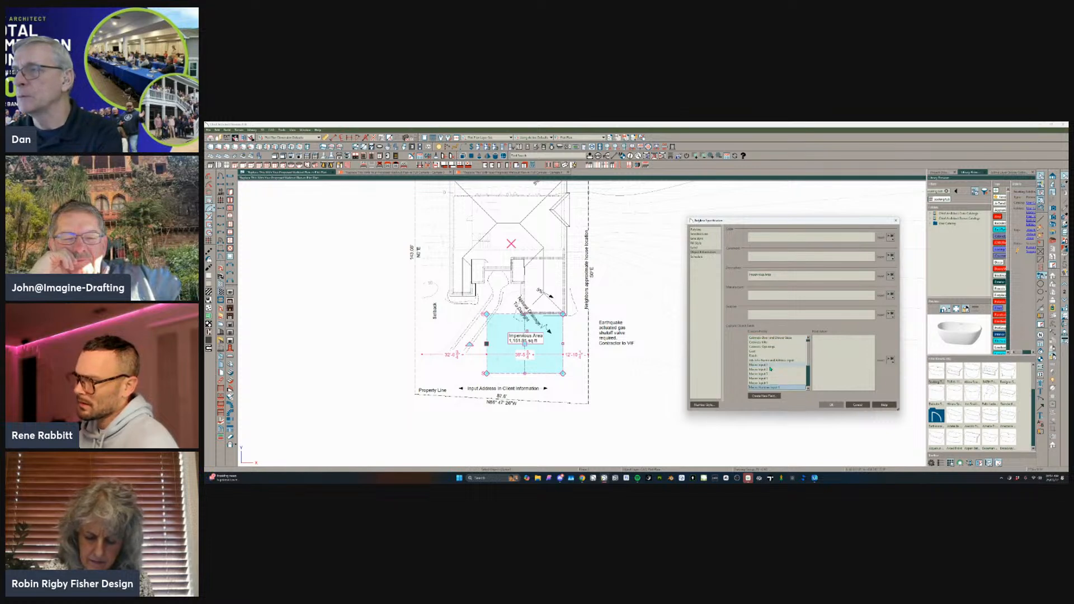
click(699, 249)
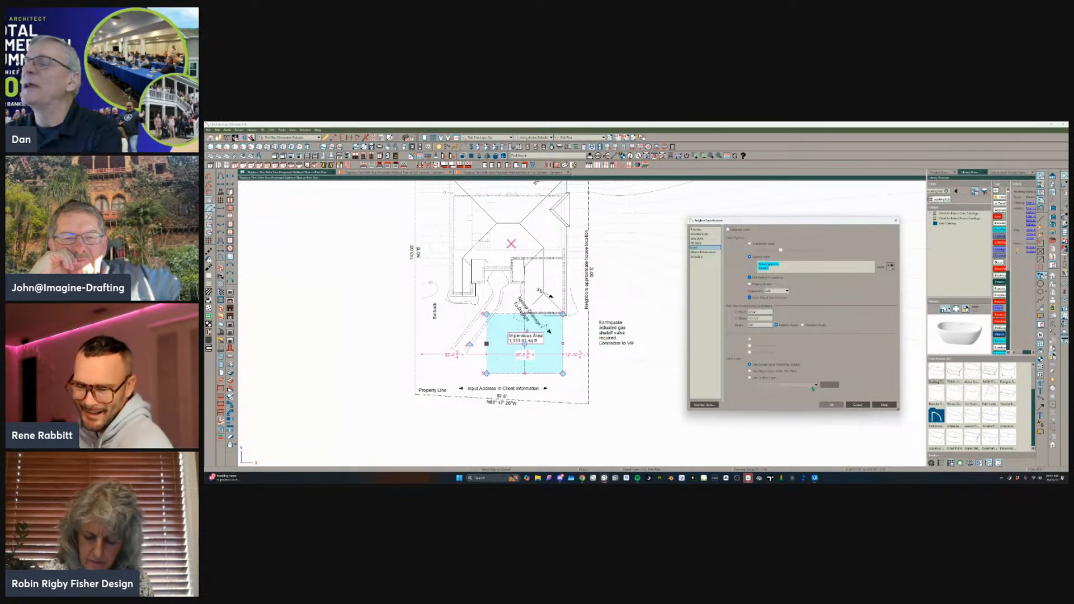
click(856, 406)
Switch from the Plot Plan to the Working Plan view and bring its Project Information link into view.
scroll(498, 255, up, 2)
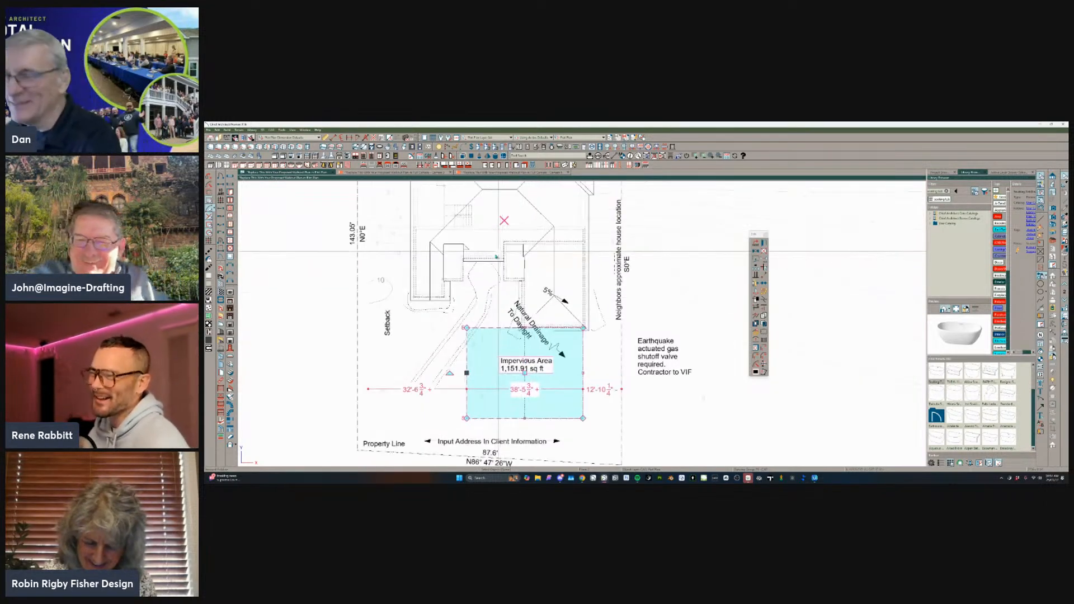
click(582, 137)
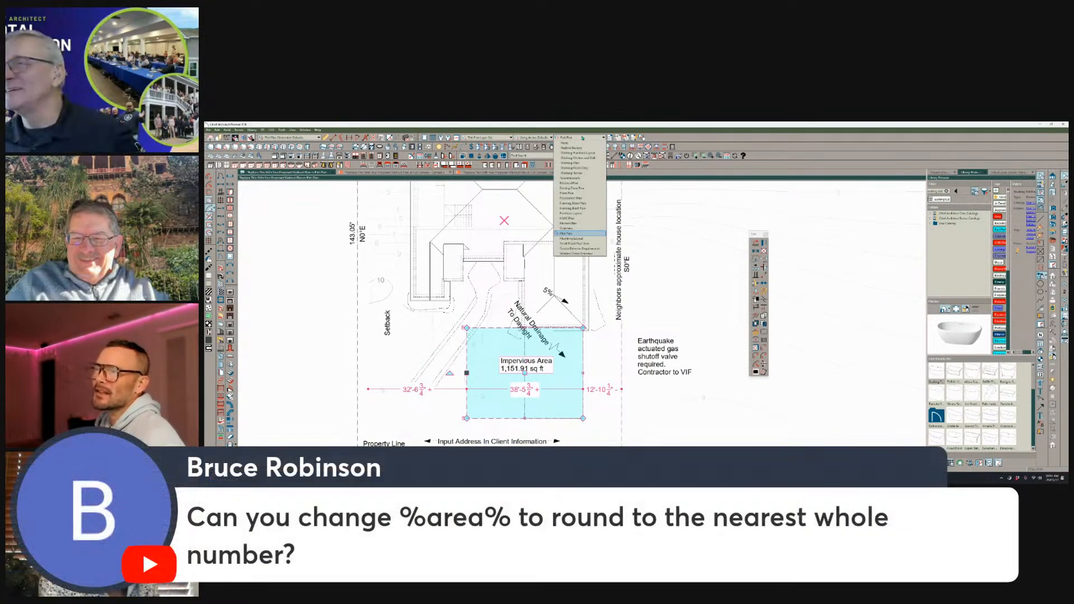
click(582, 138)
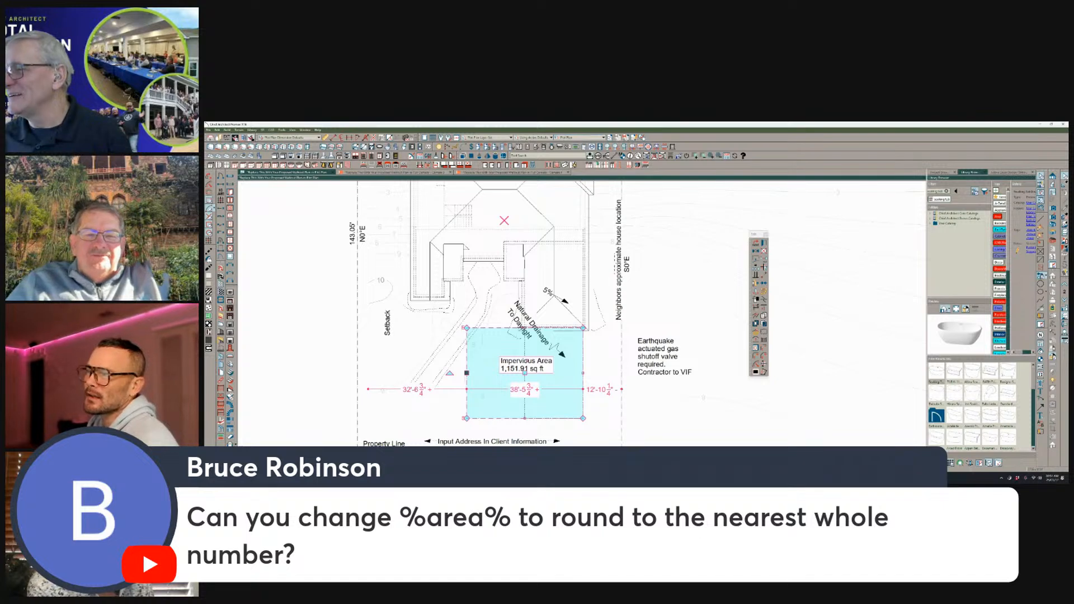
scroll(437, 314, down, 5)
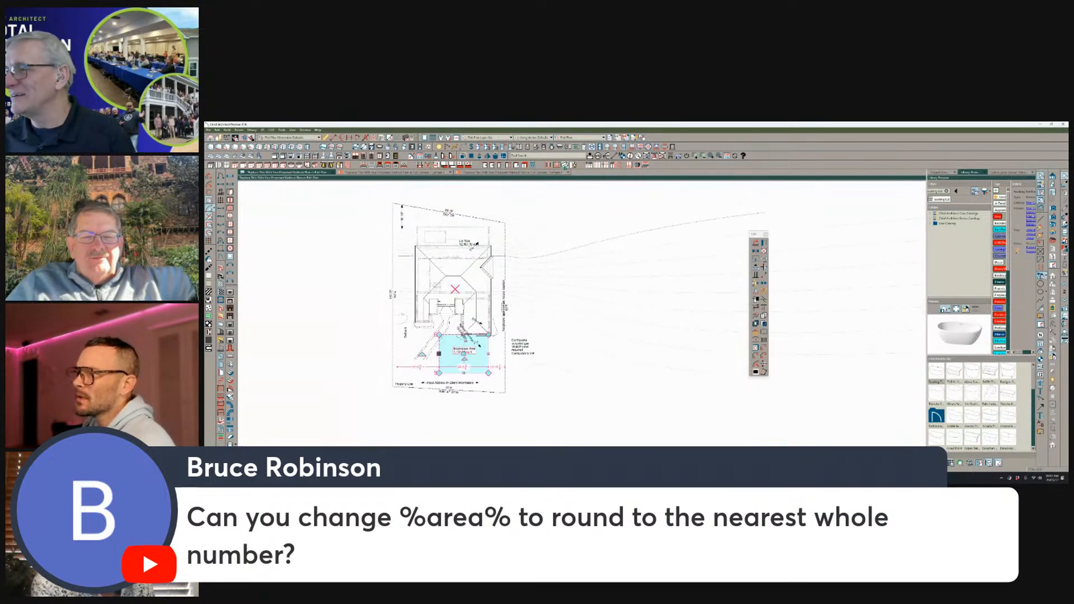
click(568, 140)
click(576, 162)
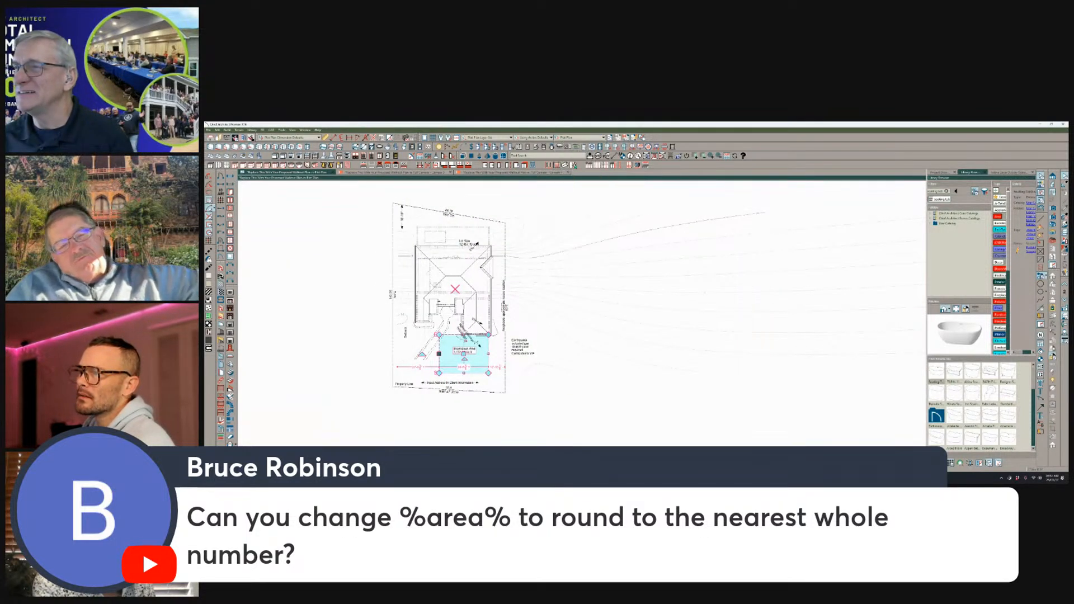
scroll(561, 273, up, 2)
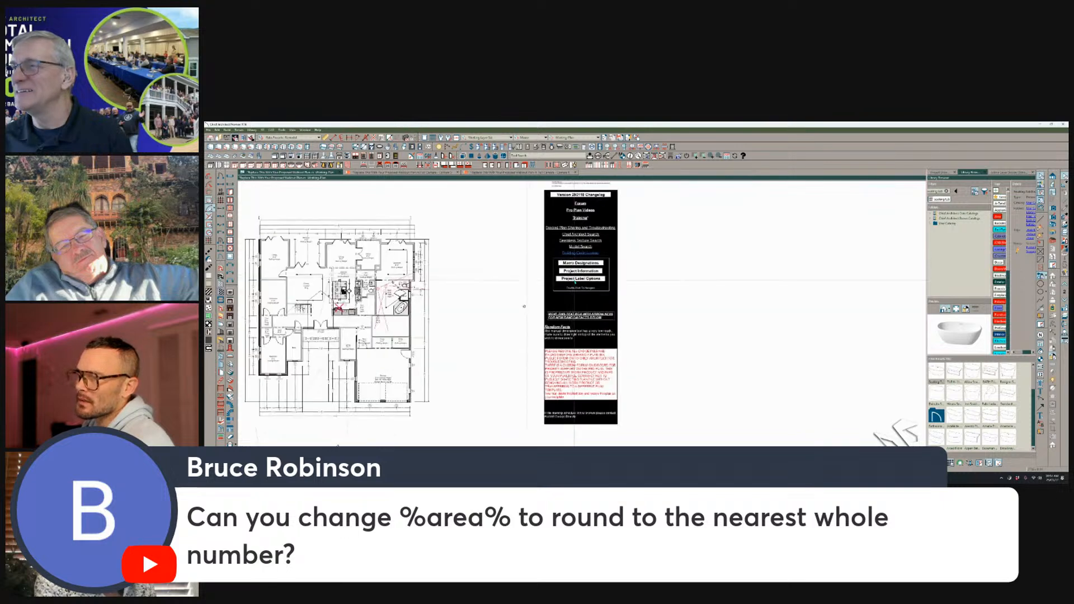
Open the Project Information detail from its link beside the plan and examine the Lot Analysis schedule.
double_click(579, 271)
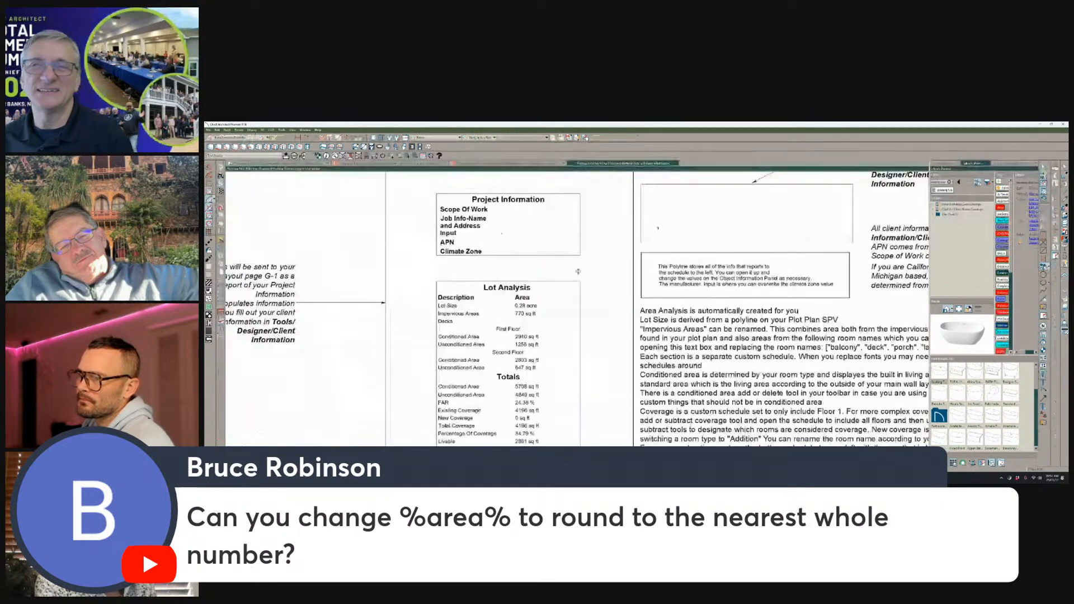
middle_drag(525, 342, 522, 300)
scroll(521, 299, down, 1)
scroll(752, 307, down, 1)
Select the Area Analysis instruction text box and read how lot size, impervious, conditioned and coverage areas are derived.
middle_drag(752, 307, 650, 313)
click(710, 308)
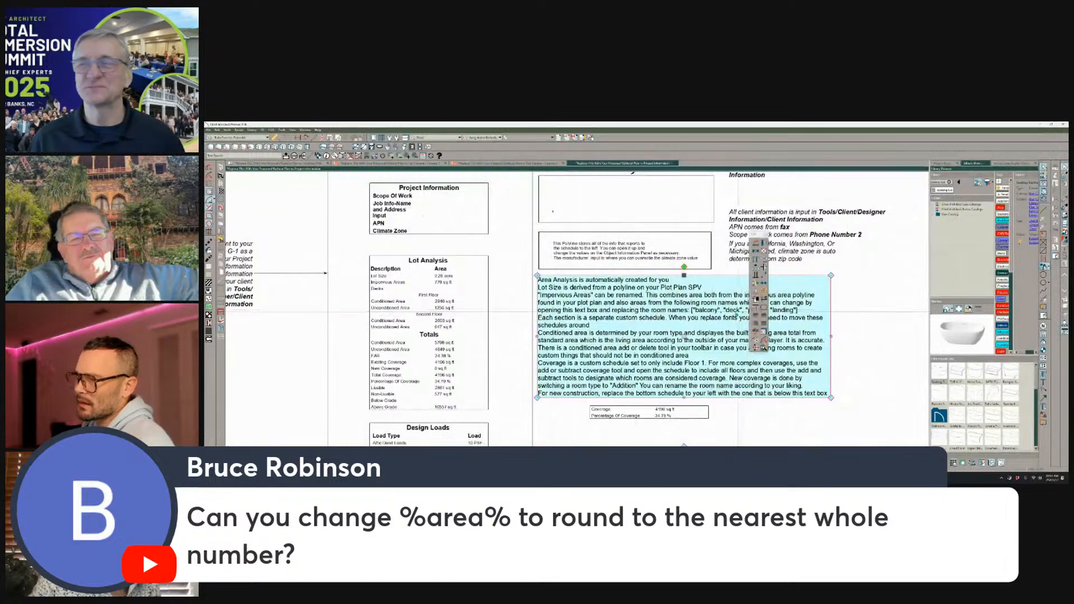
scroll(710, 308, up, 1)
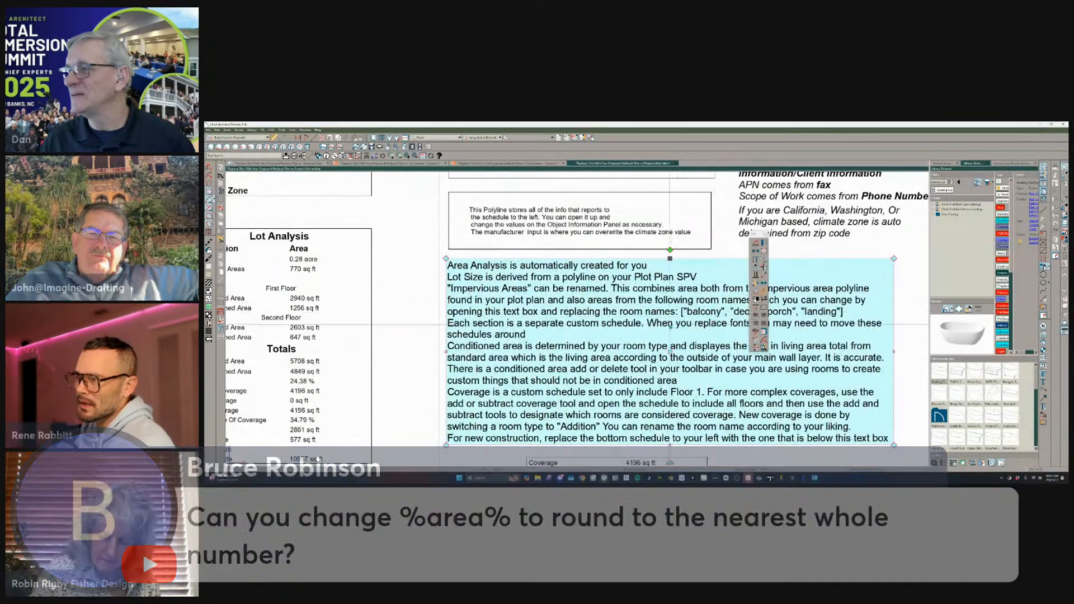
scroll(633, 321, down, 2)
scroll(587, 298, up, 2)
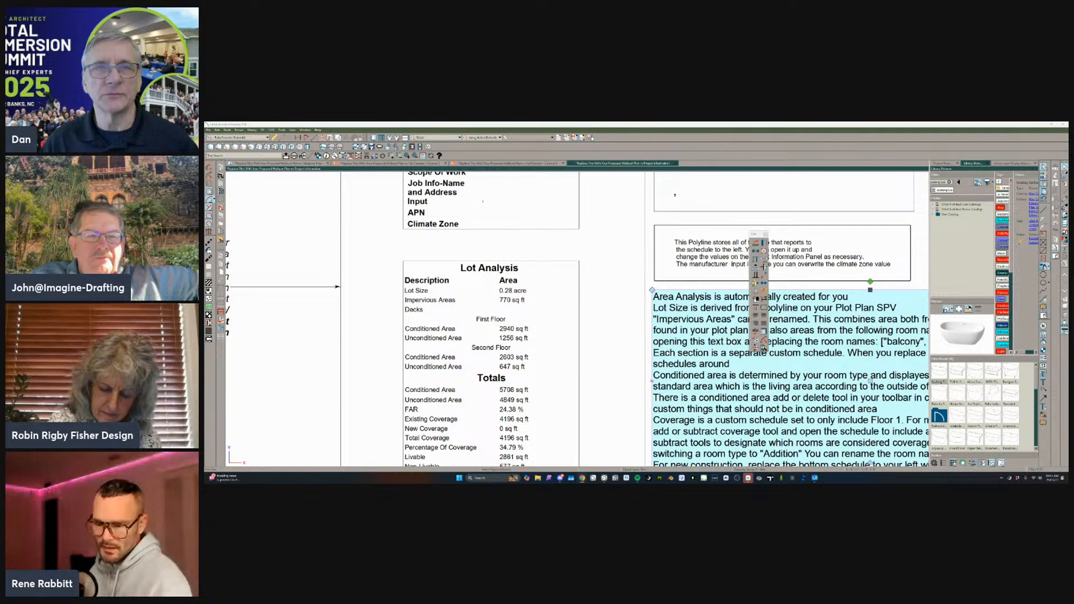
click(630, 325)
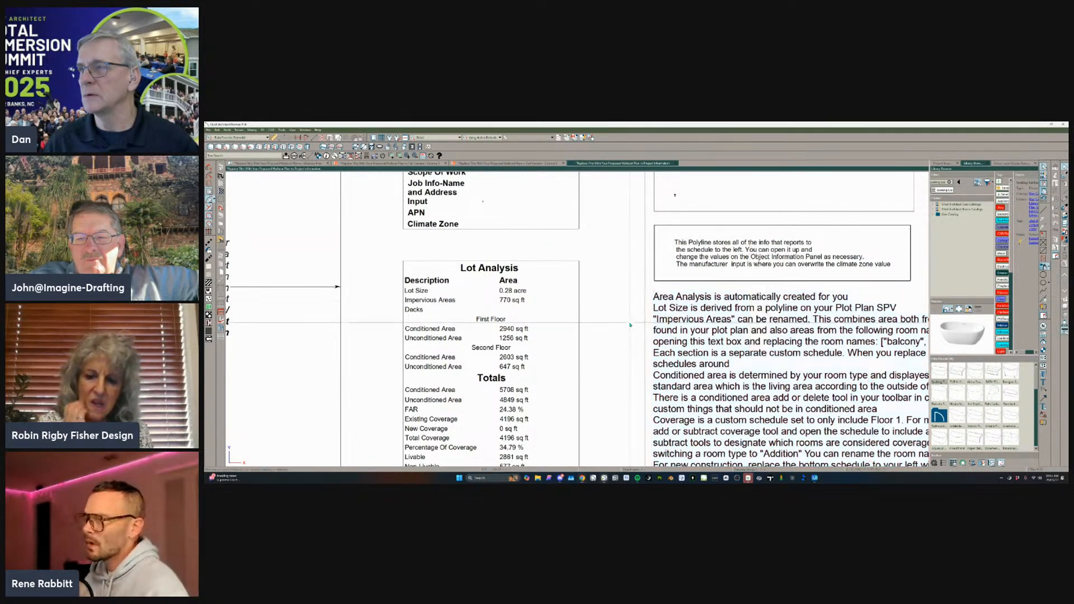
scroll(630, 324, down, 4)
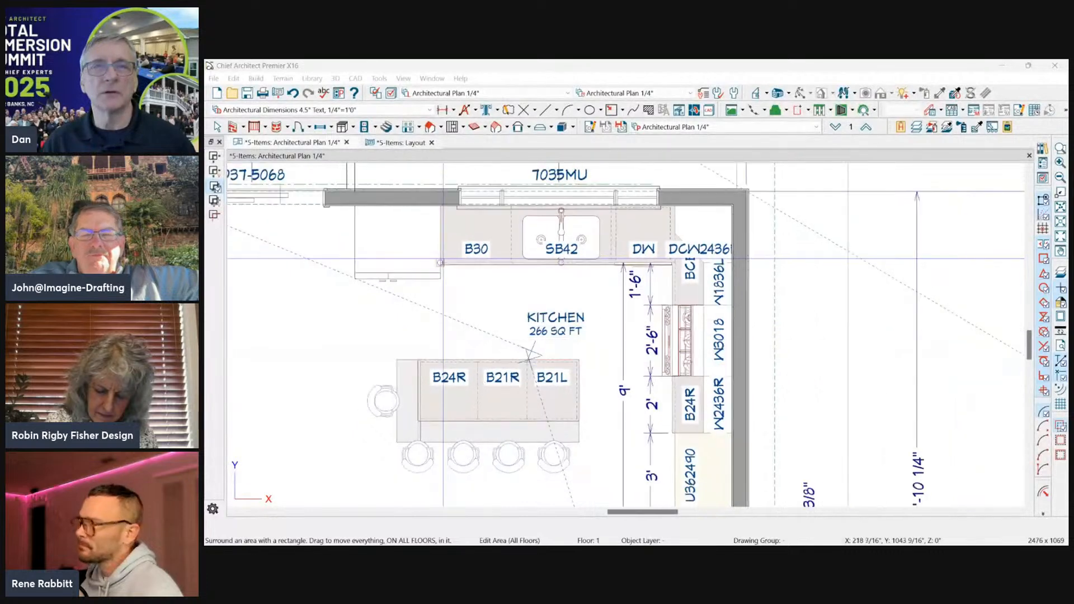
Switch to the 5-Items architectural plan and create a wall elevation looking toward the kitchen's sink wall.
scroll(695, 326, up, 1)
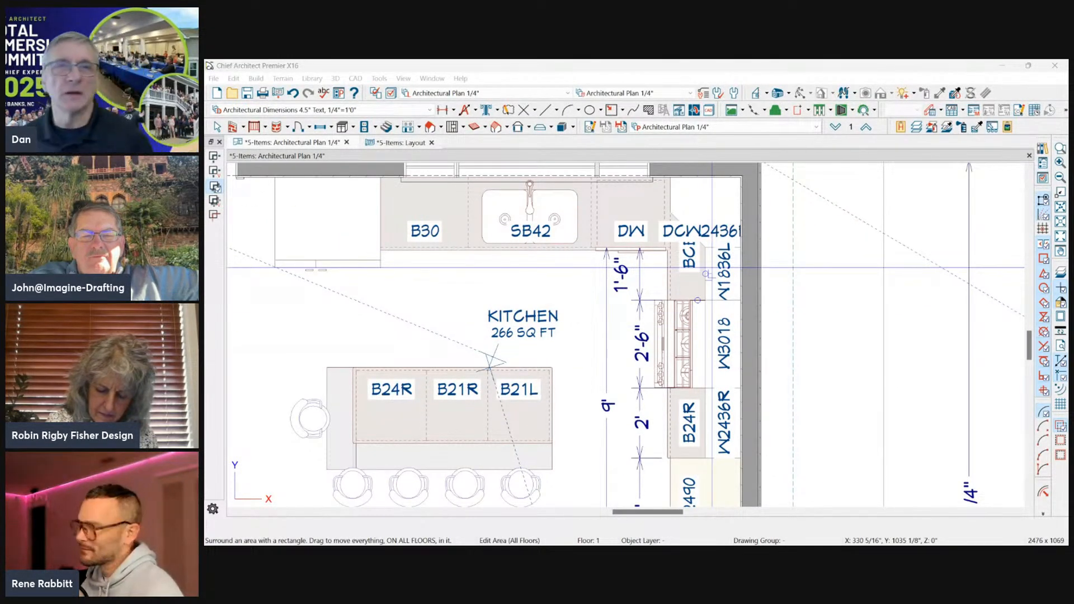
click(766, 93)
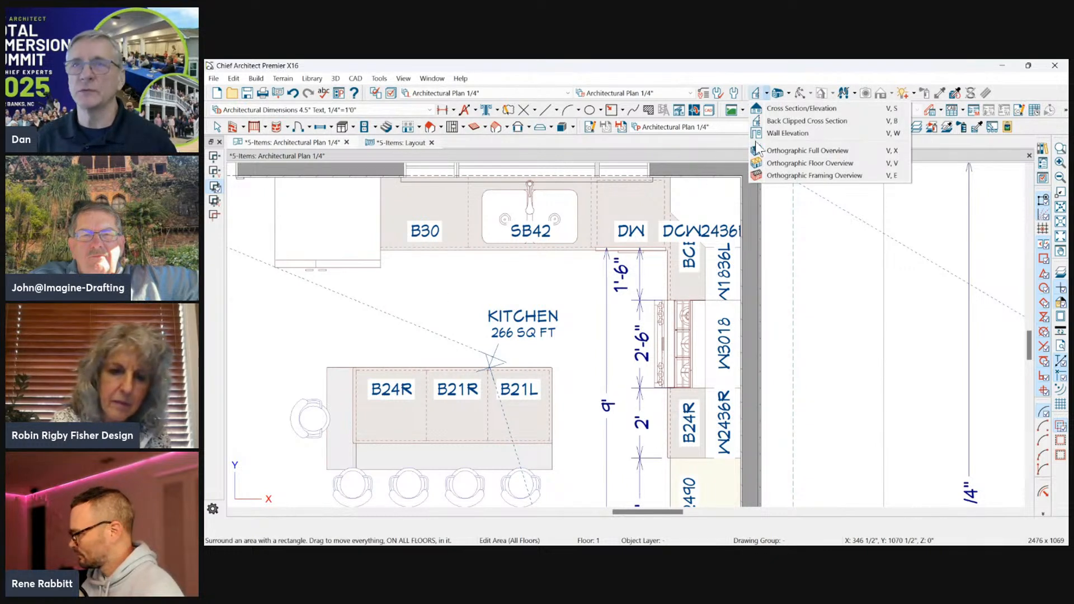
click(771, 133)
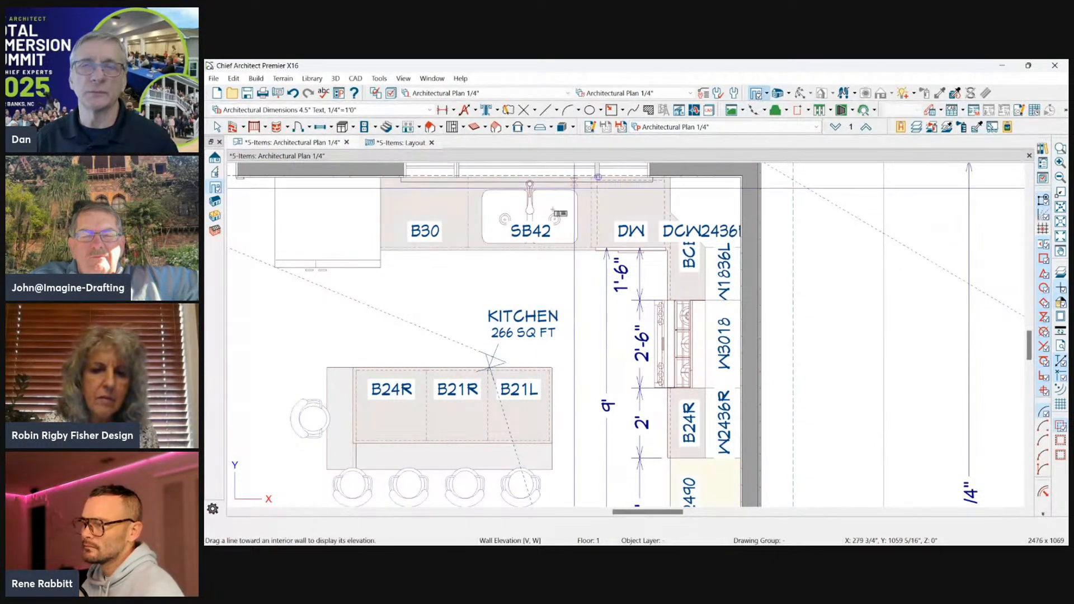
drag(476, 279, 470, 274)
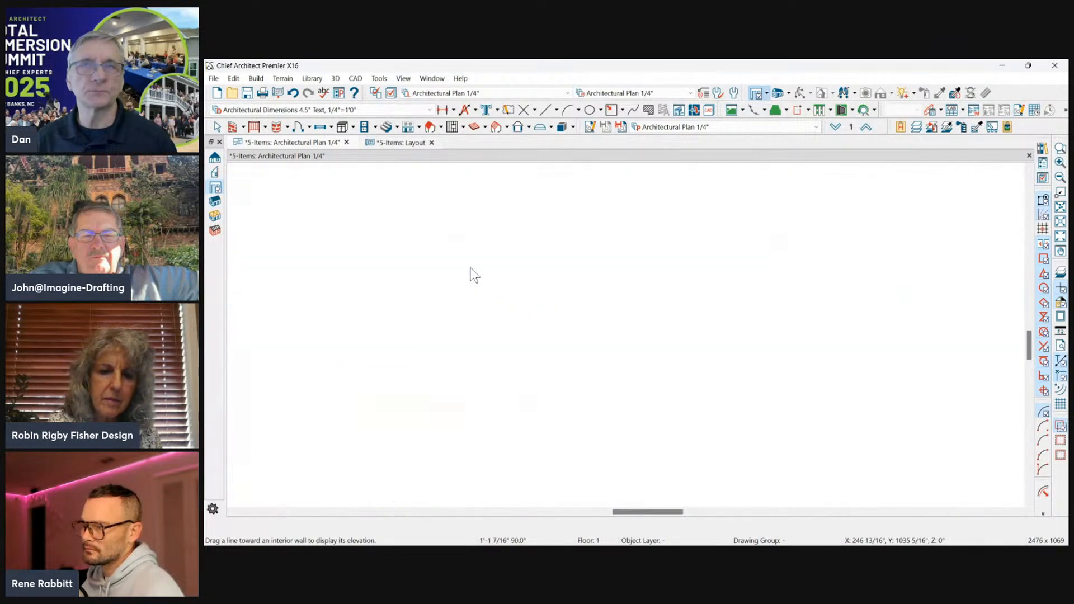
scroll(882, 307, up, 3)
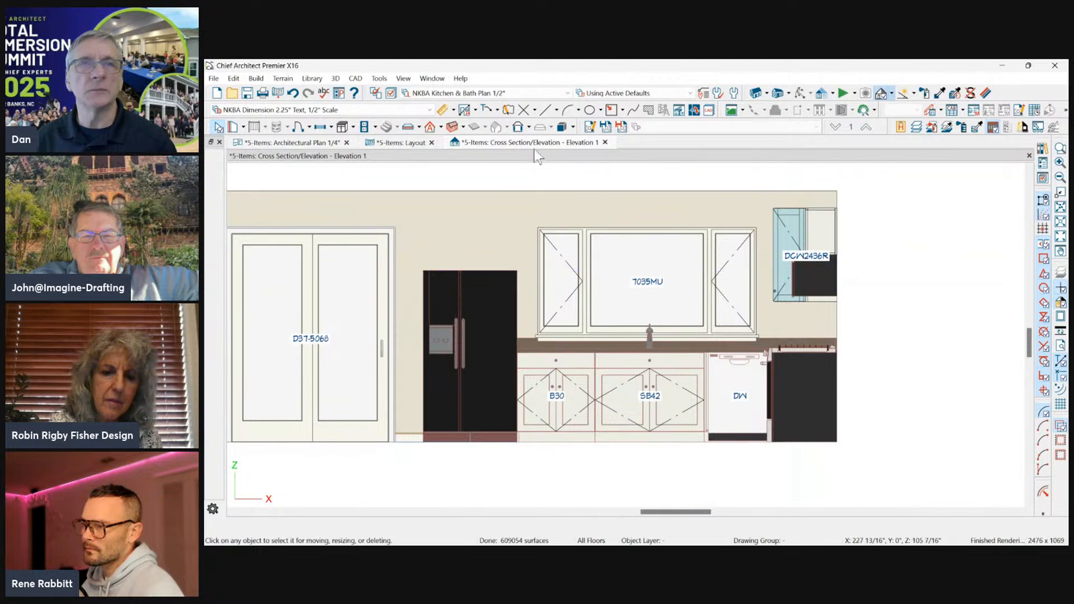
Name the new elevation camera "Kitchen Elev at Ref" and keep it as a saved view.
click(592, 126)
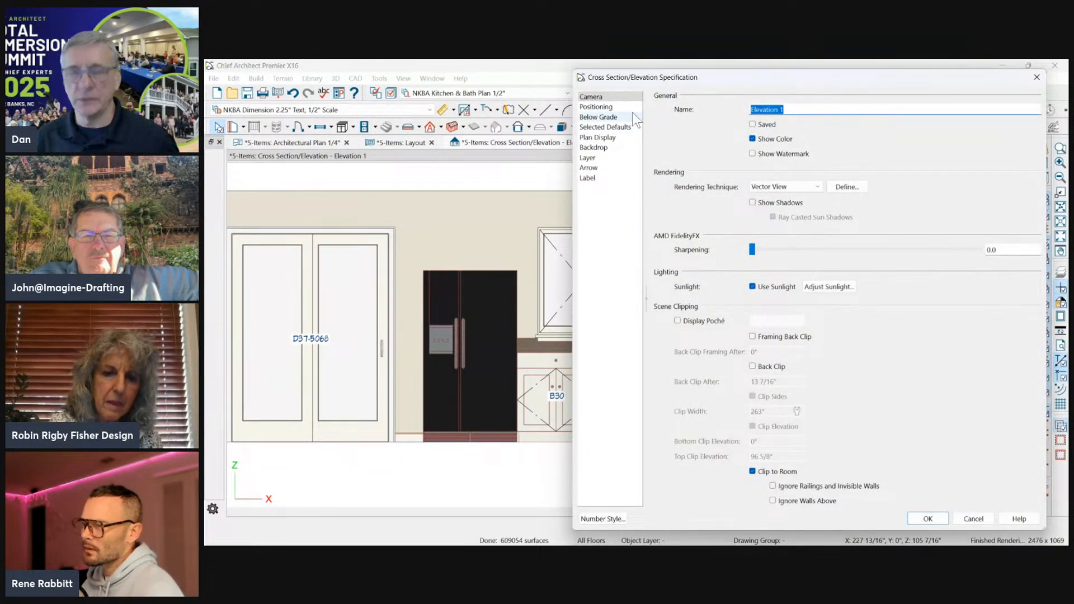
text(Kitchen )
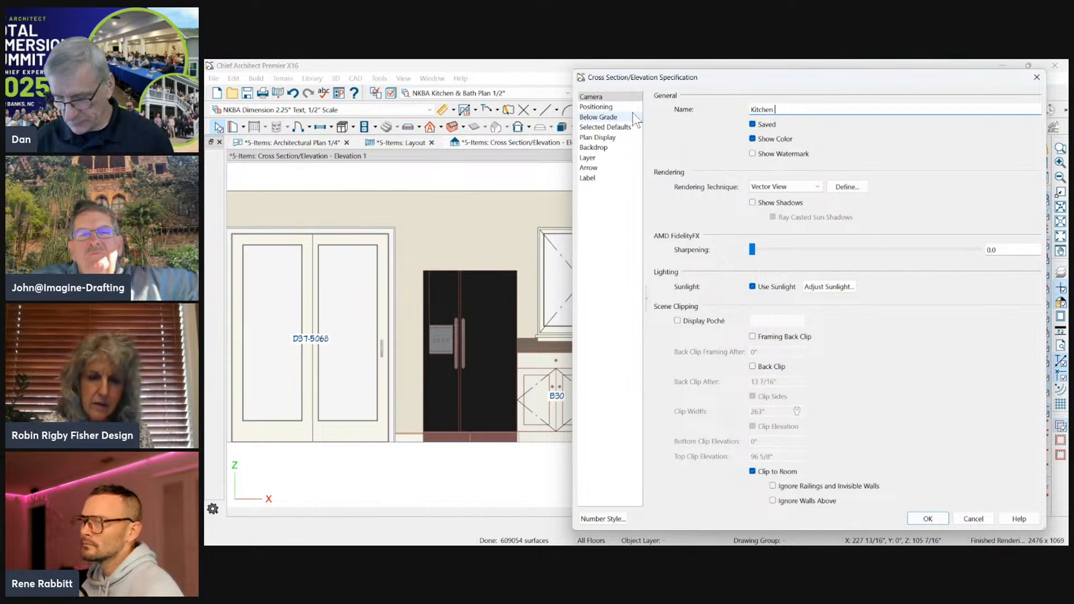
text(Elev at Ref)
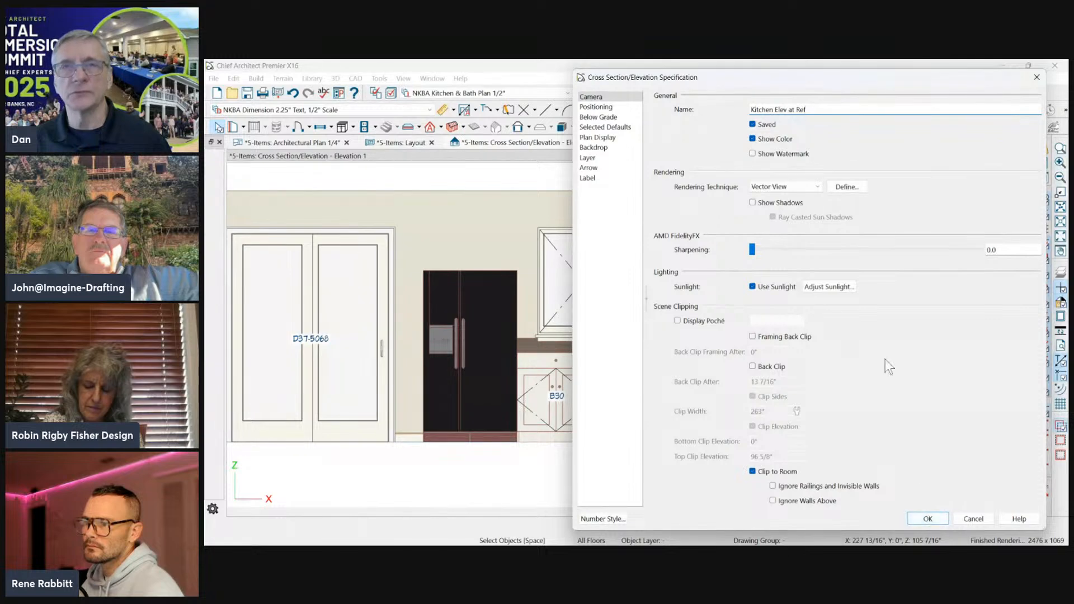
click(925, 519)
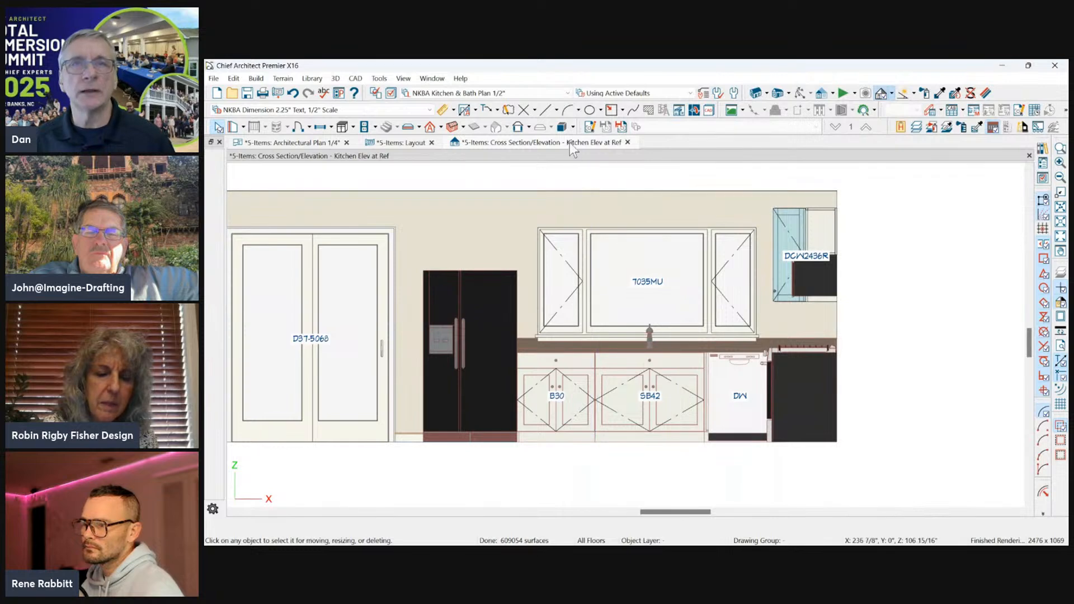
On layout page 2, move the Front 3D Overview box horizontally clear of the title block and lower its upper edge.
click(405, 142)
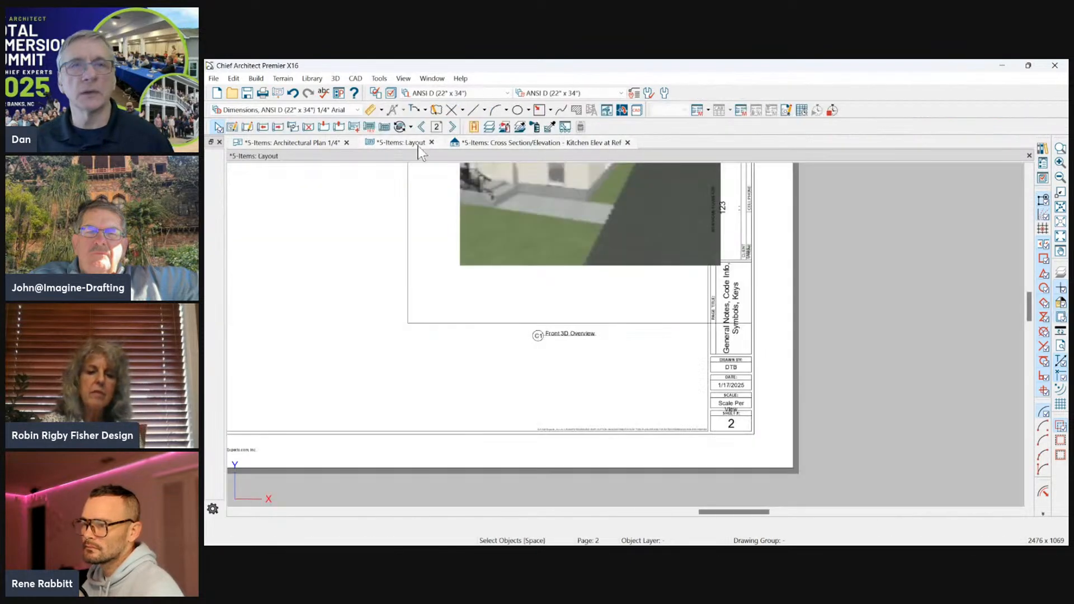
click(530, 336)
scroll(530, 335, down, 2)
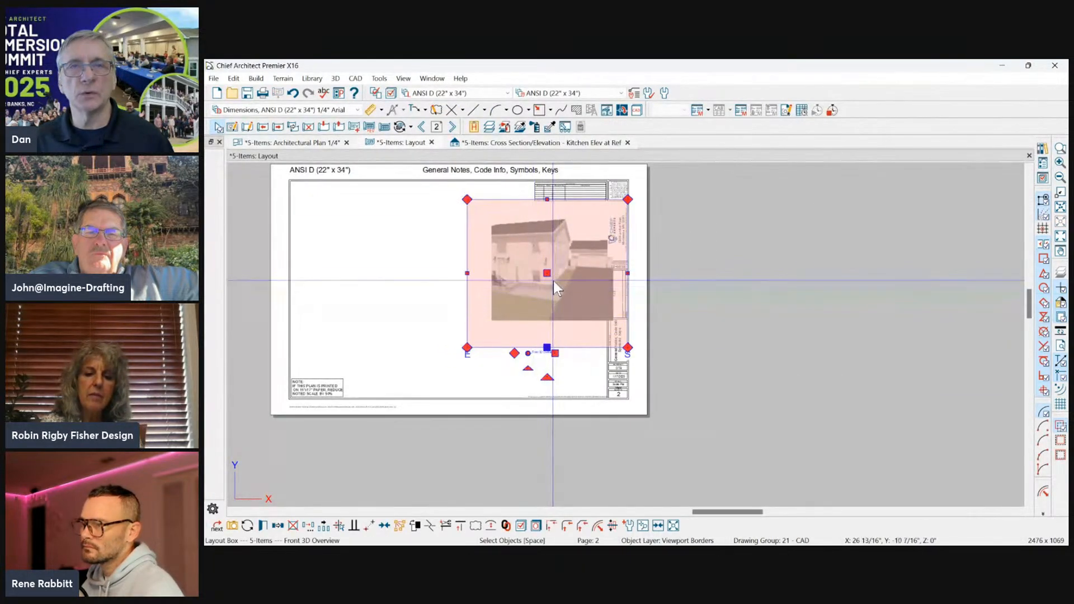
drag(550, 273, 493, 274)
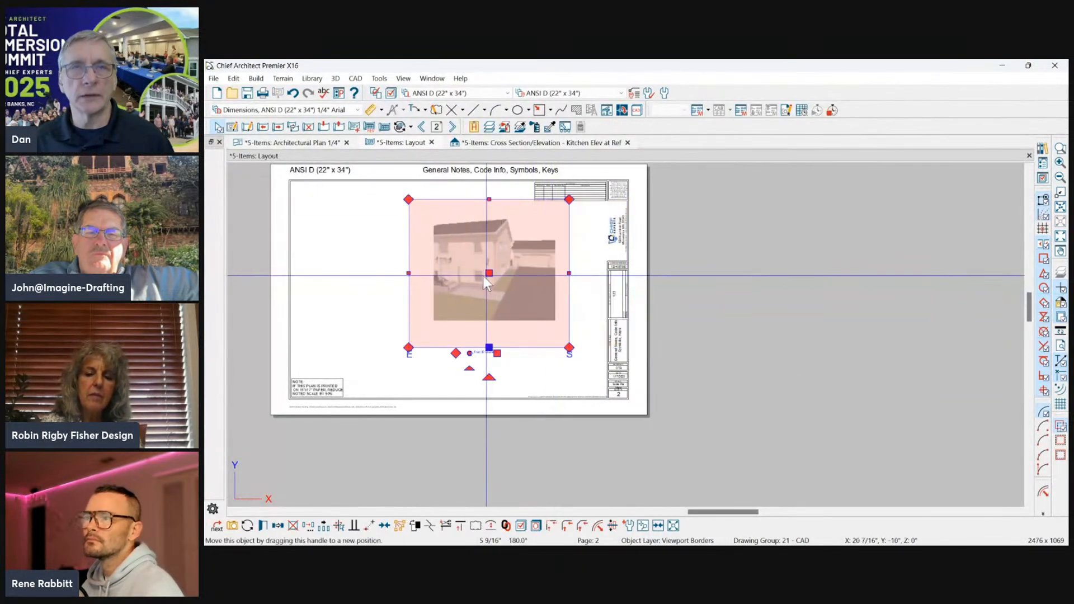
drag(492, 203, 482, 225)
click(503, 200)
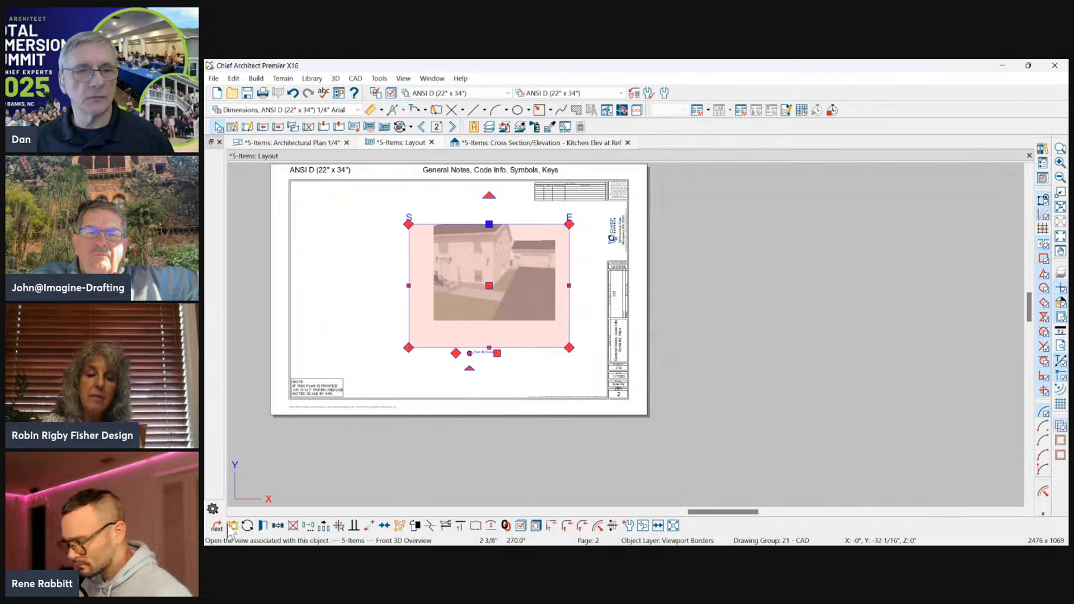
Relink the Front 3D Overview layout box to the Kitchen Elev at Ref cross section.
click(262, 527)
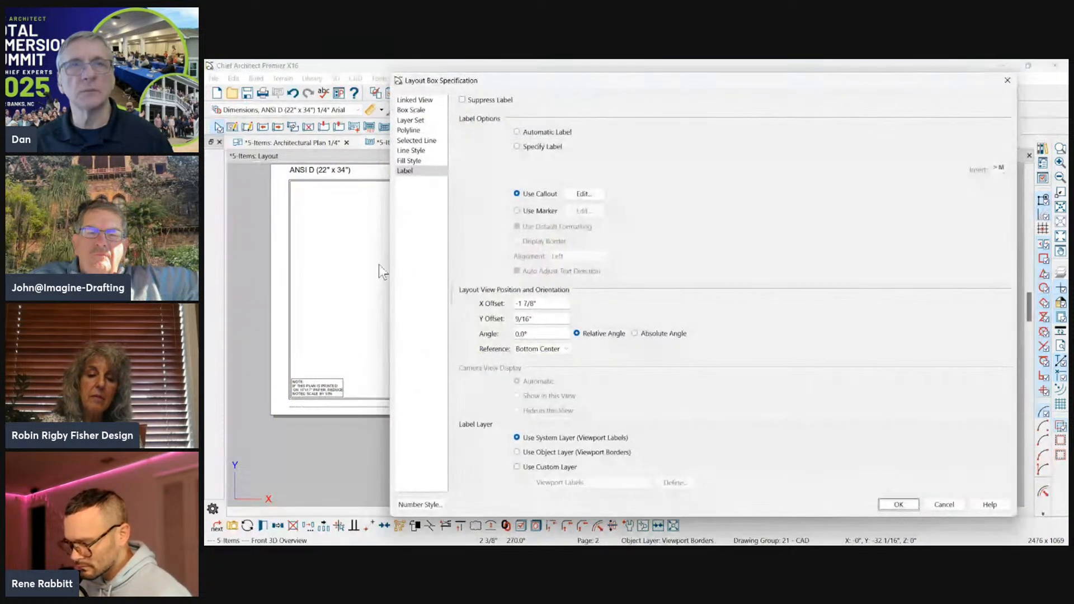
click(414, 100)
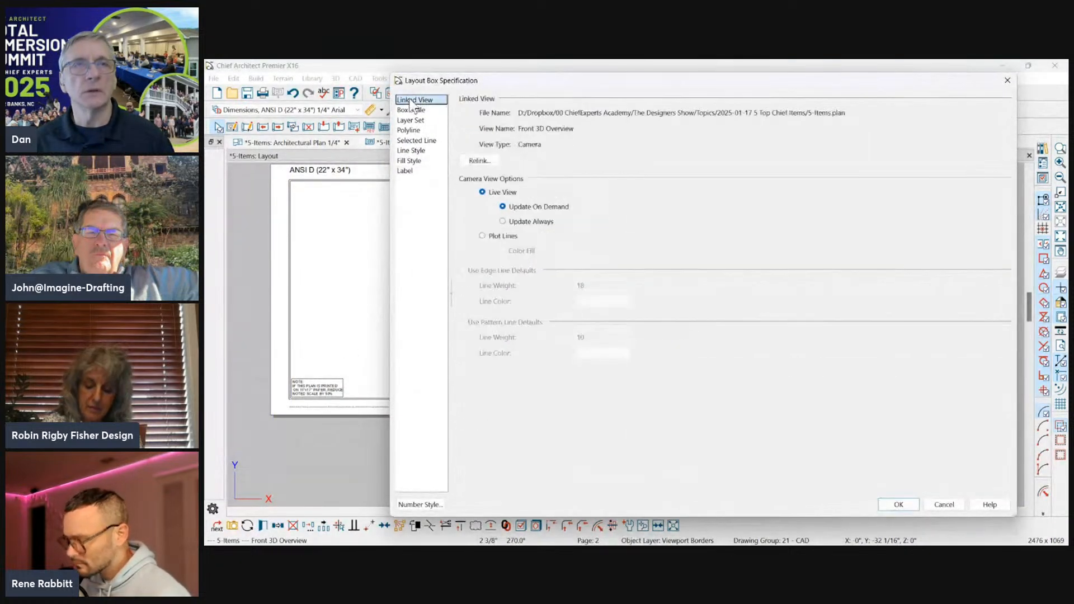
click(479, 161)
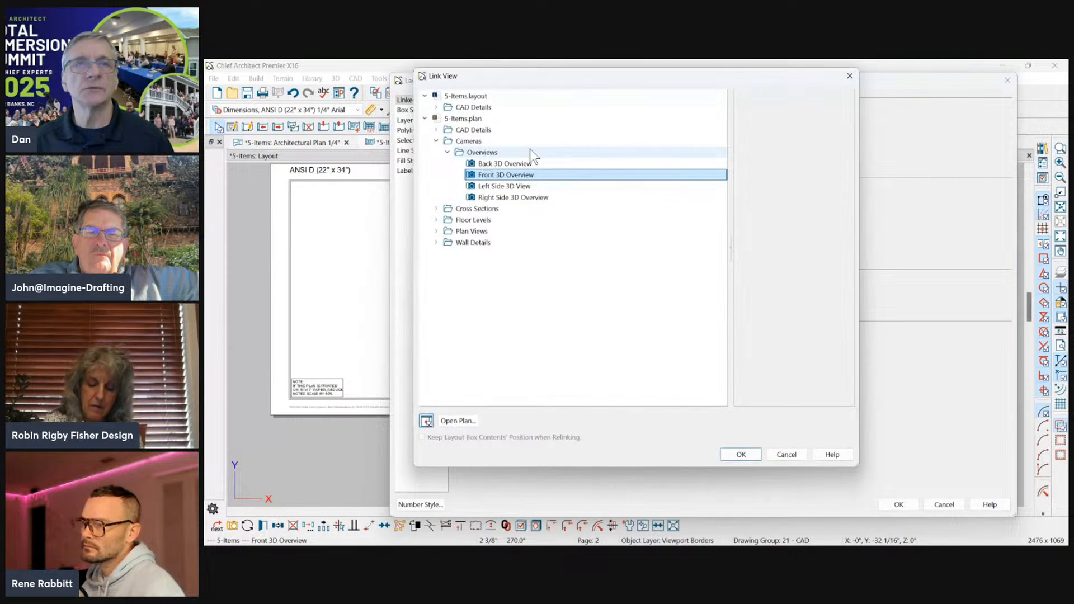
click(436, 209)
click(469, 266)
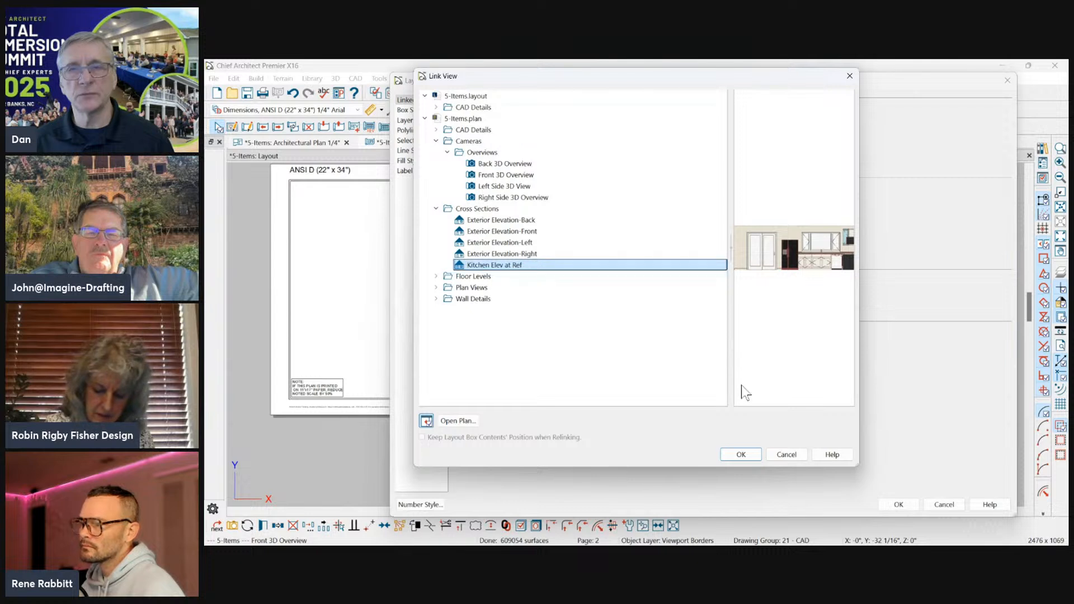
click(742, 454)
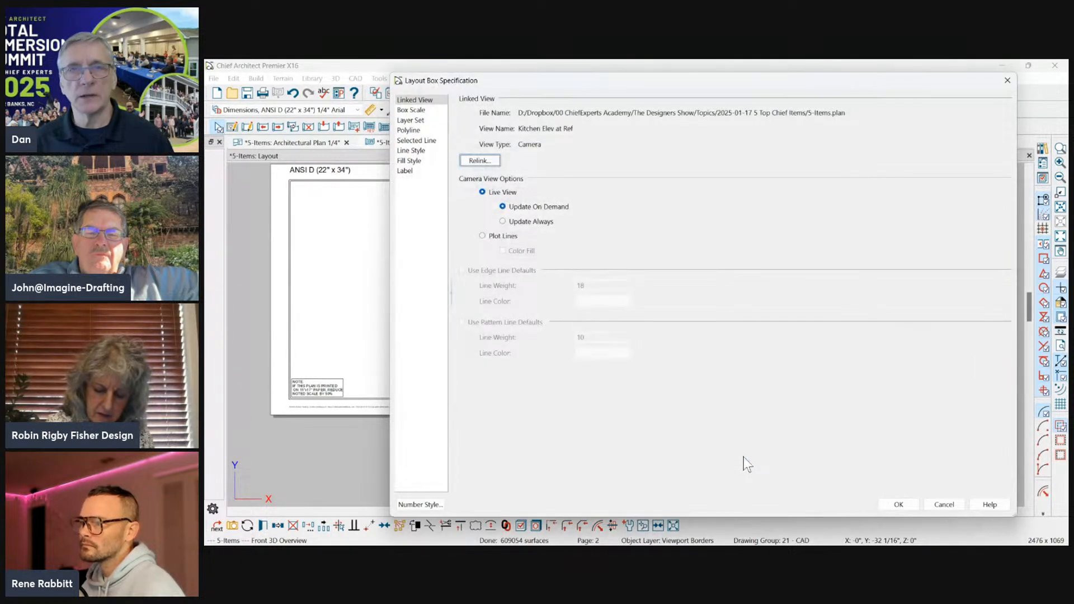
Open the layout box label's callout specification and examine its Callout and Attributes settings, including the text macros and preview.
click(405, 172)
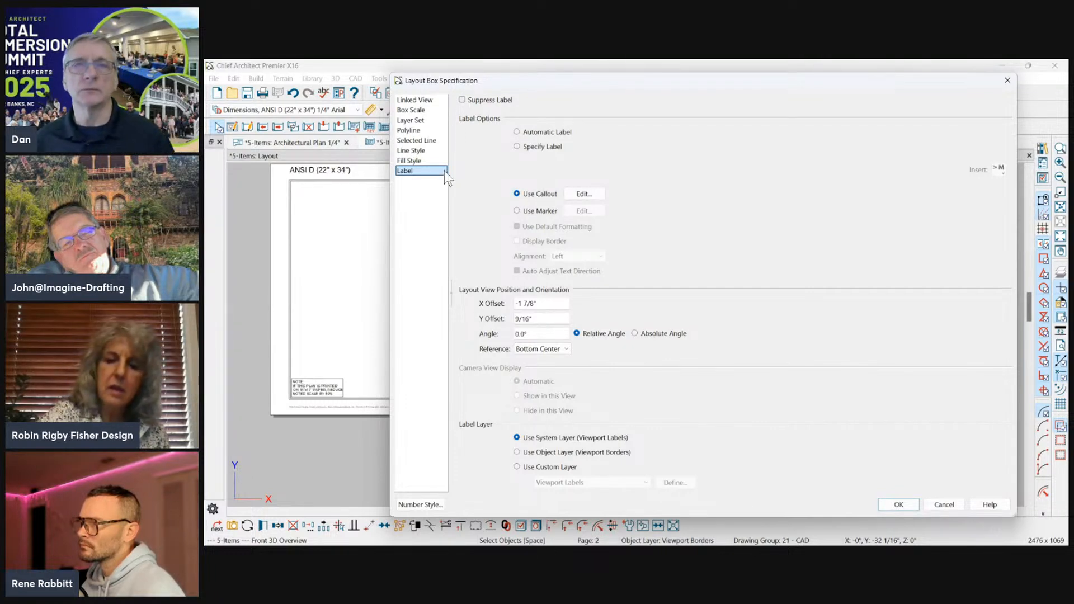
click(593, 194)
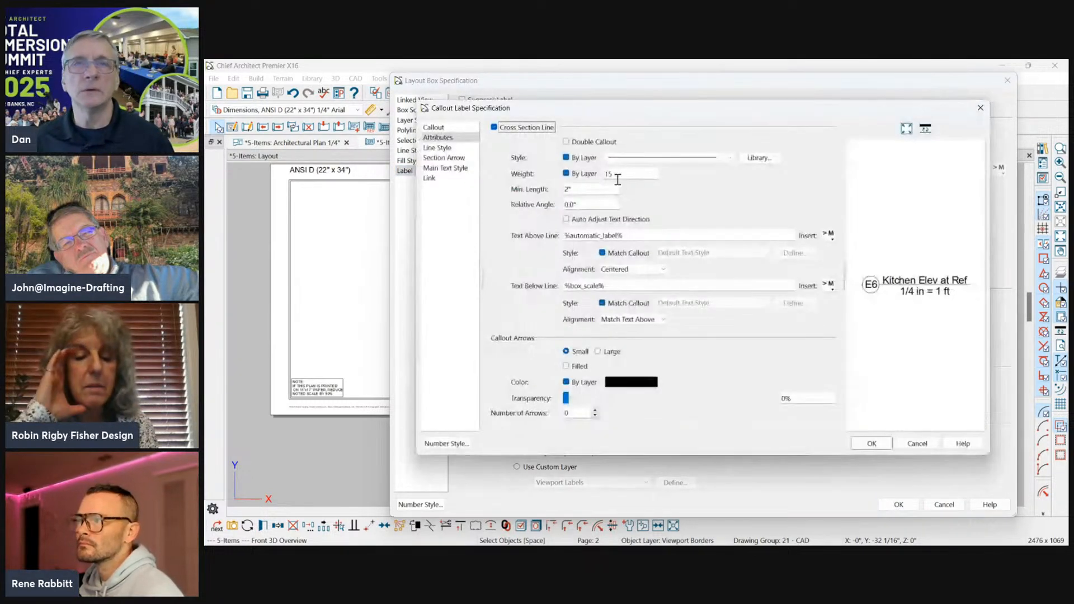
click(439, 129)
click(593, 161)
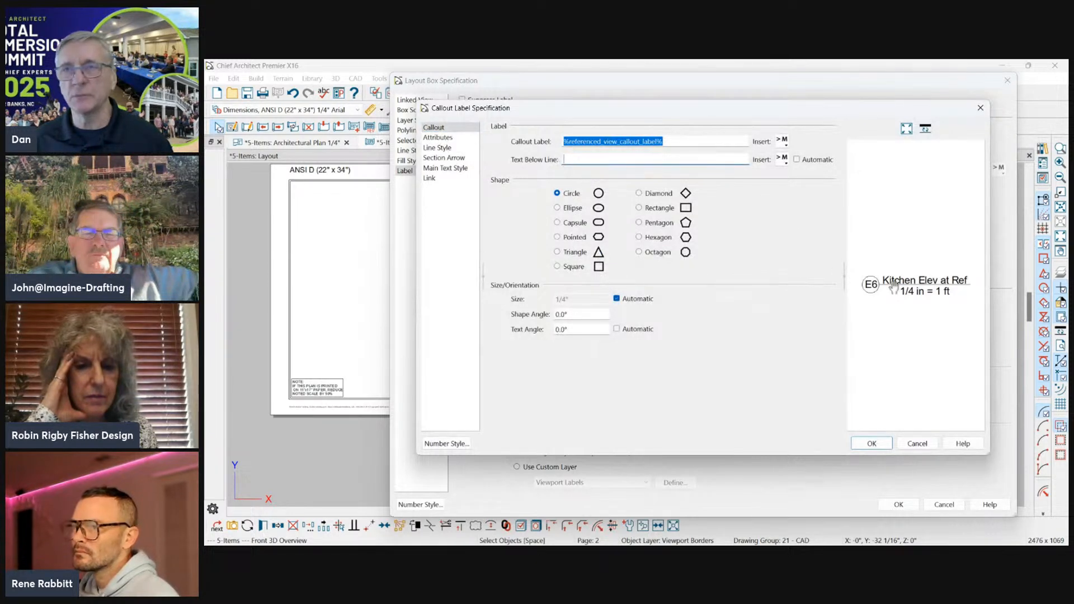
click(875, 317)
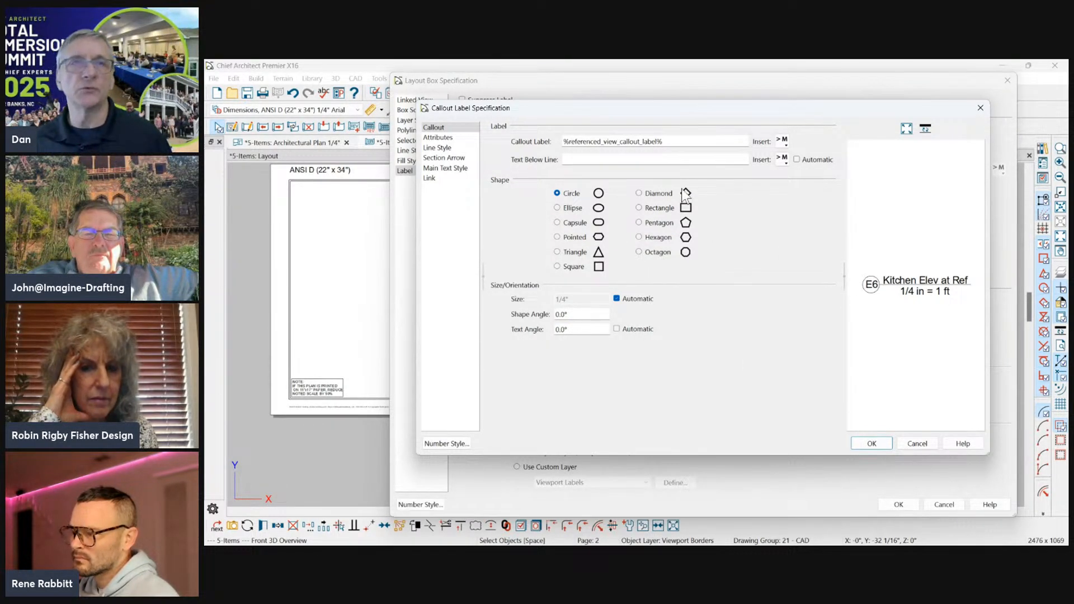
click(438, 138)
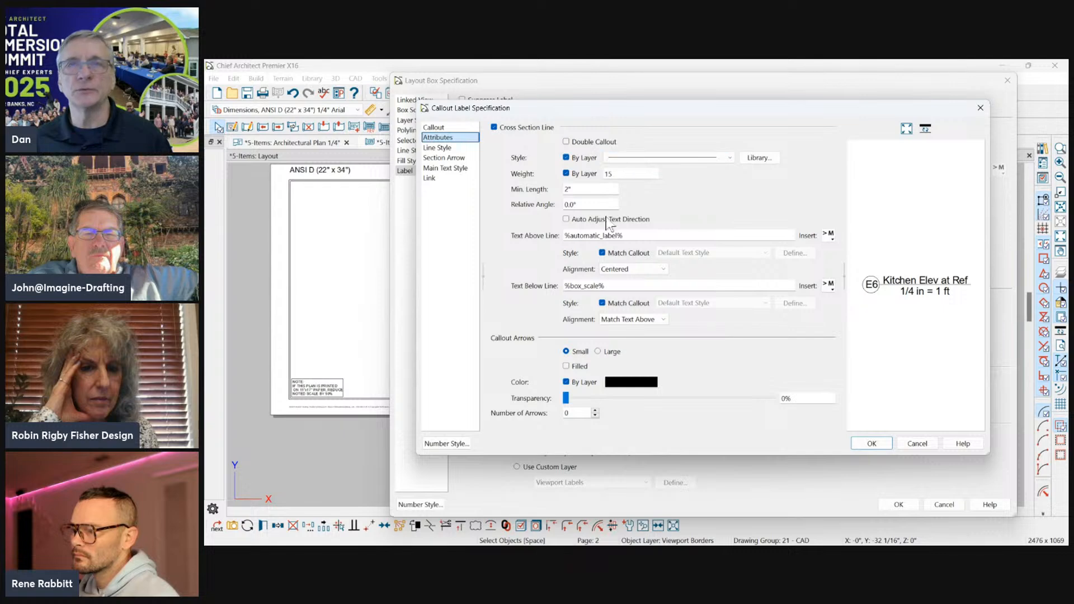
drag(710, 105, 563, 80)
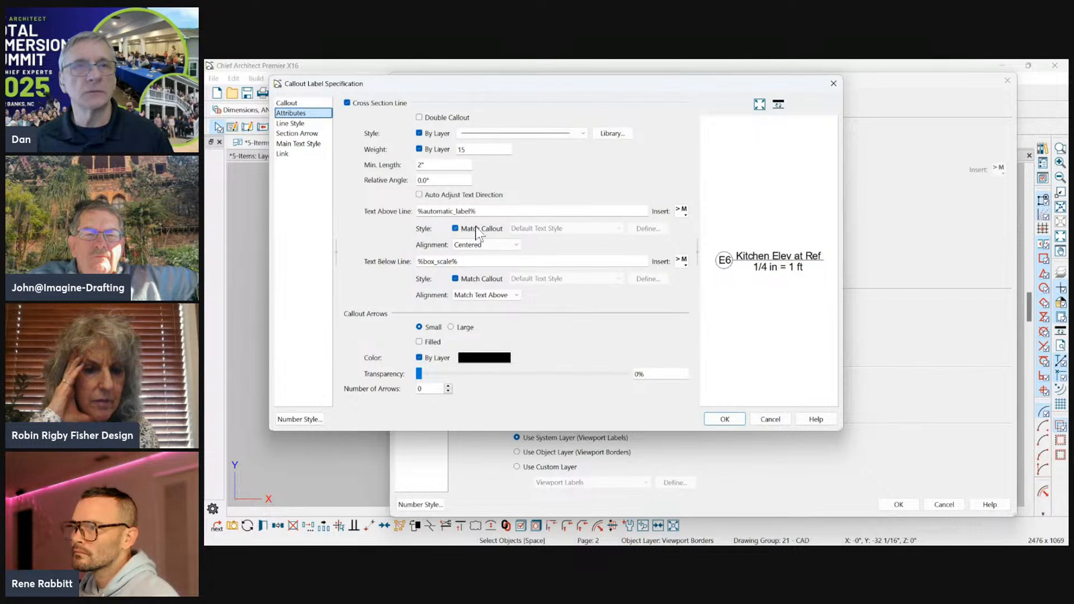
Set the callout's text above the line to 3/16" Titles Small (Arial) and the text below to 1/8" Text Large (Arial).
click(470, 278)
click(540, 278)
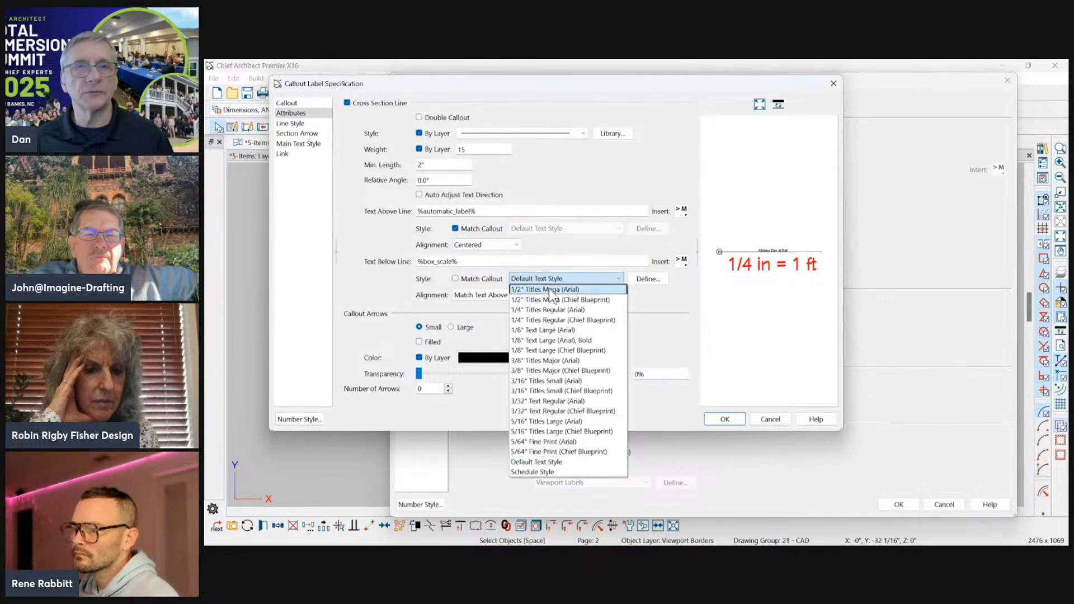
click(503, 229)
click(559, 228)
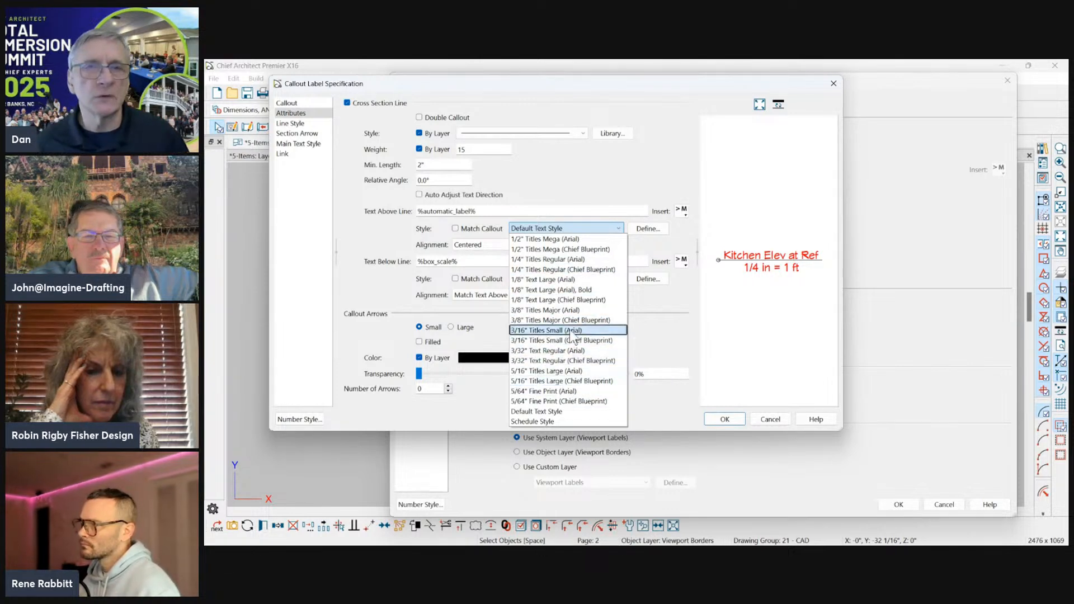
click(560, 330)
click(521, 280)
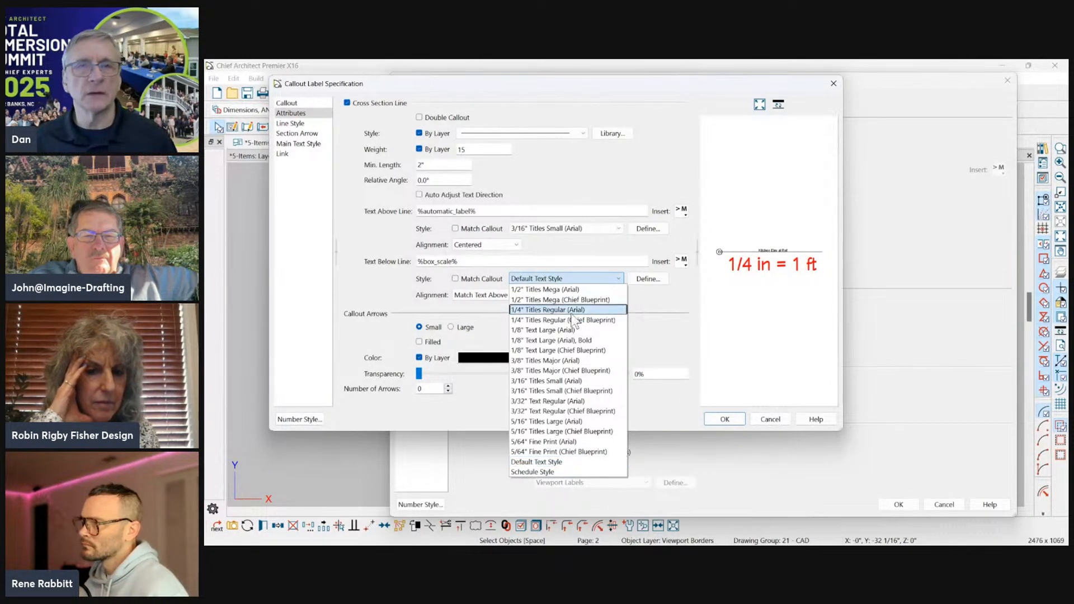
click(553, 329)
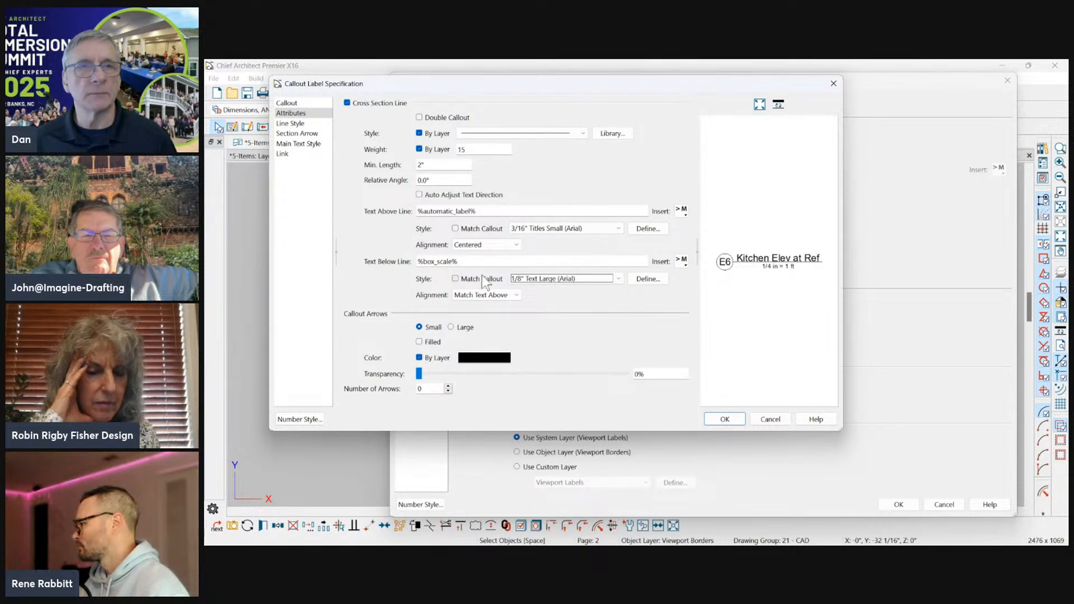
Align the callout text above and below the line Toward Callout and apply the label changes to the layout box.
click(483, 297)
click(475, 305)
click(478, 255)
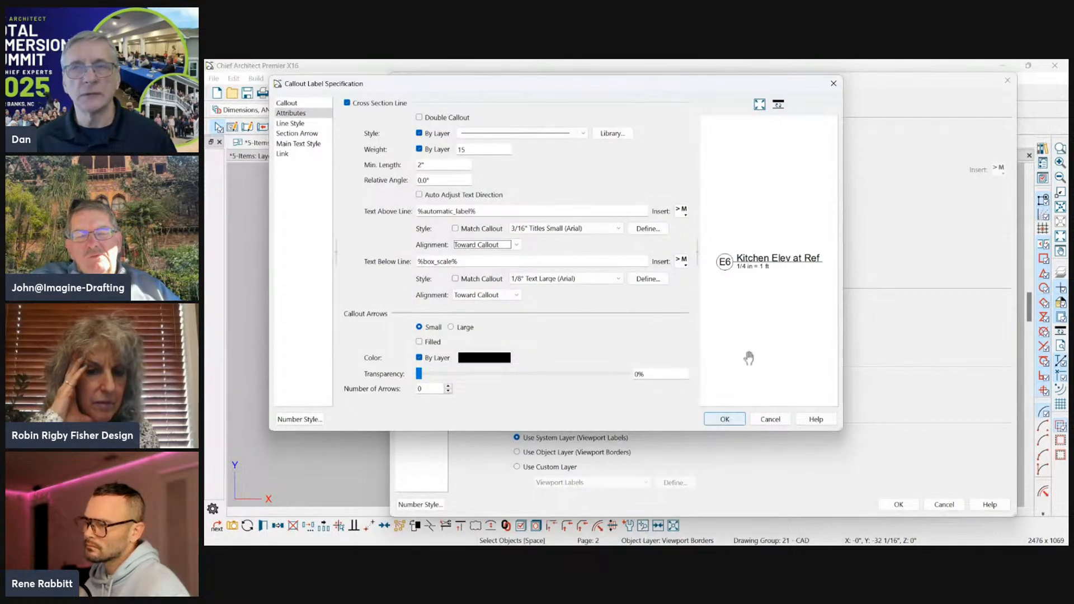
click(724, 421)
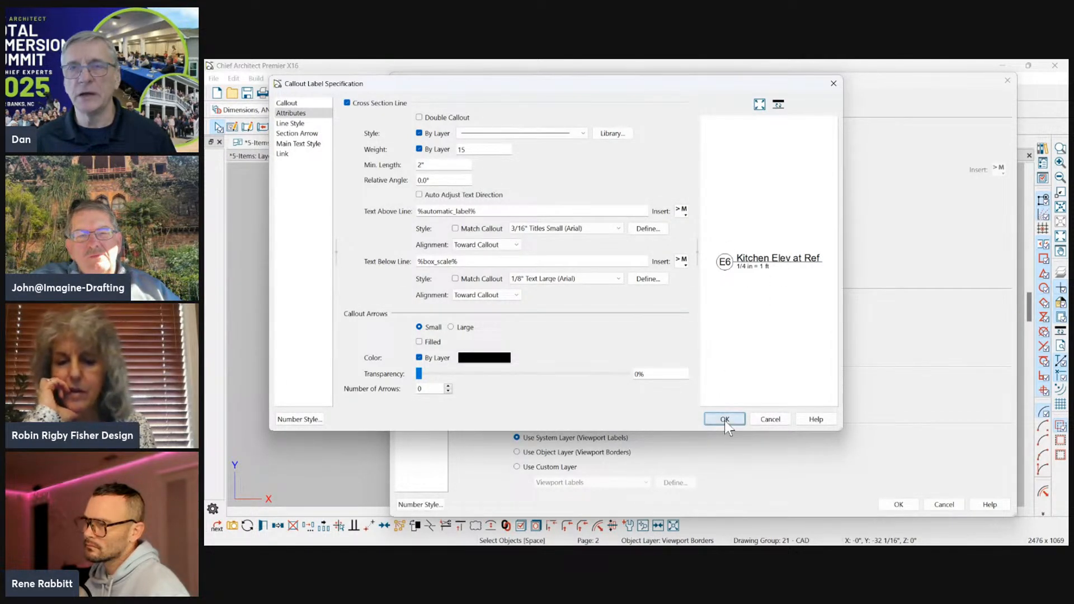
click(898, 504)
Set the Kitchen Elev at Ref layout box scale to 1/2 in = 1 ft.
scroll(511, 358, up, 3)
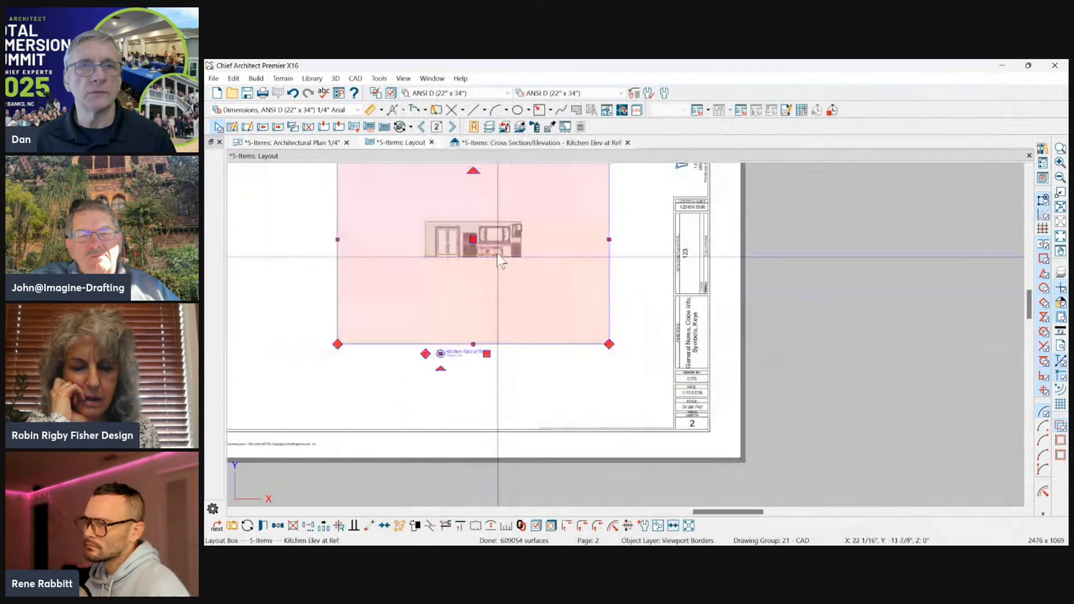
click(263, 526)
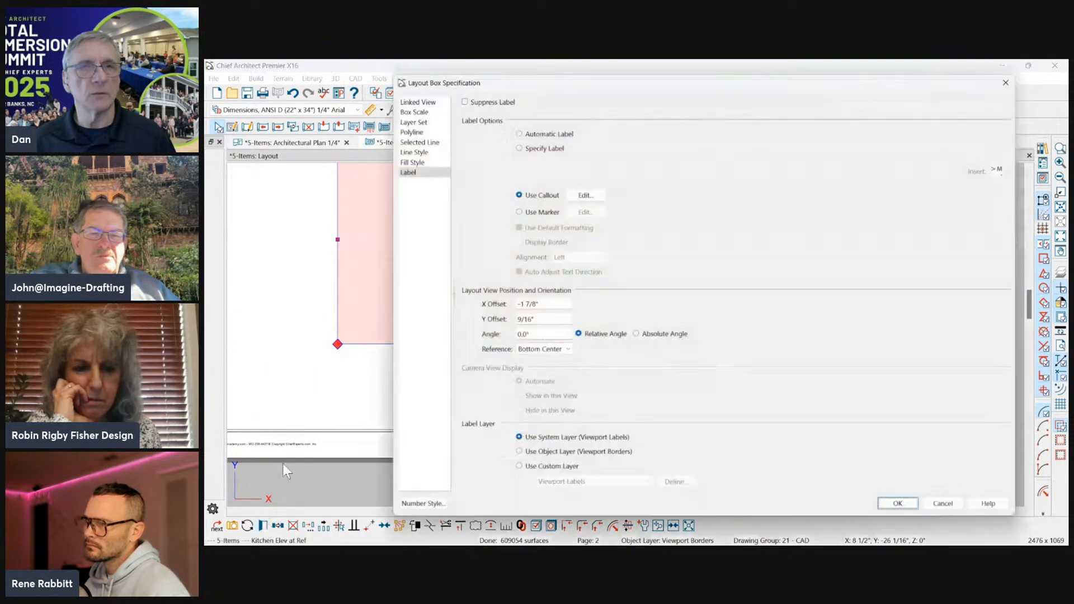
click(414, 110)
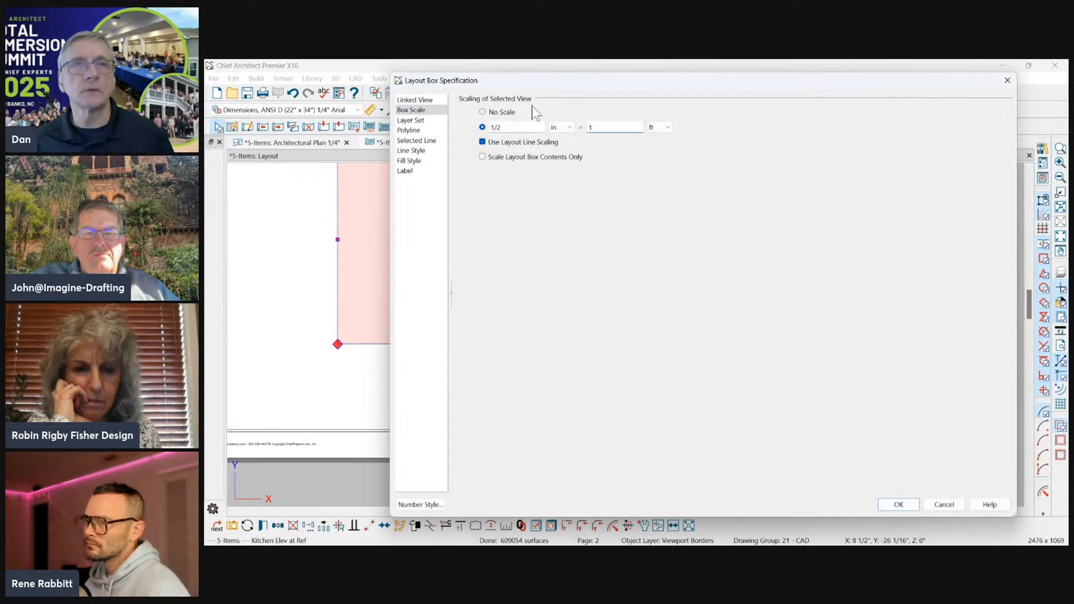
Set the layout box's camera view option to Plot Lines without Color Fill and apply the changes.
click(418, 103)
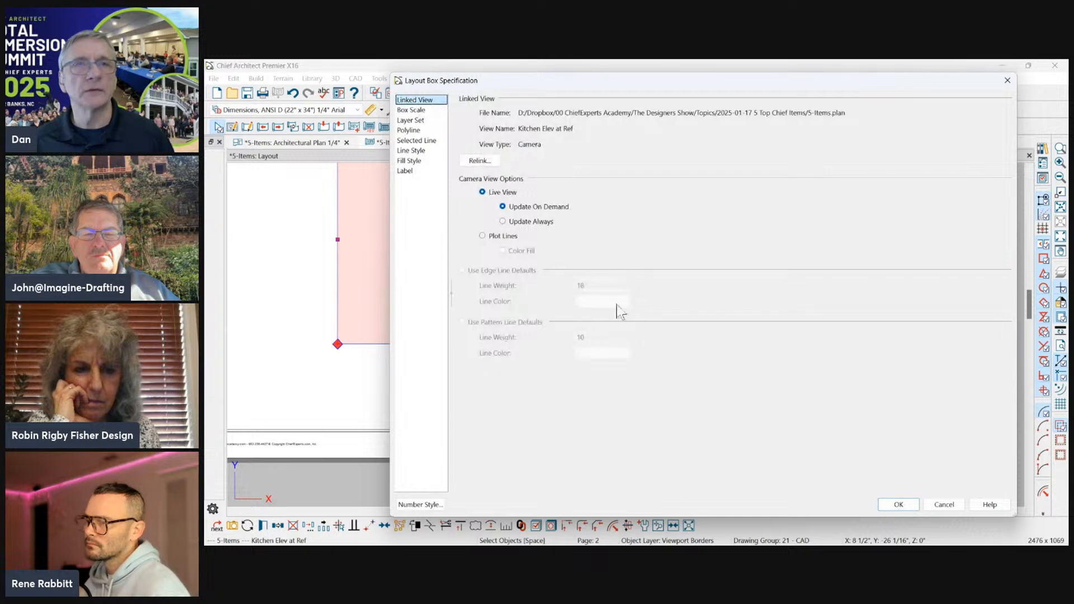
click(503, 236)
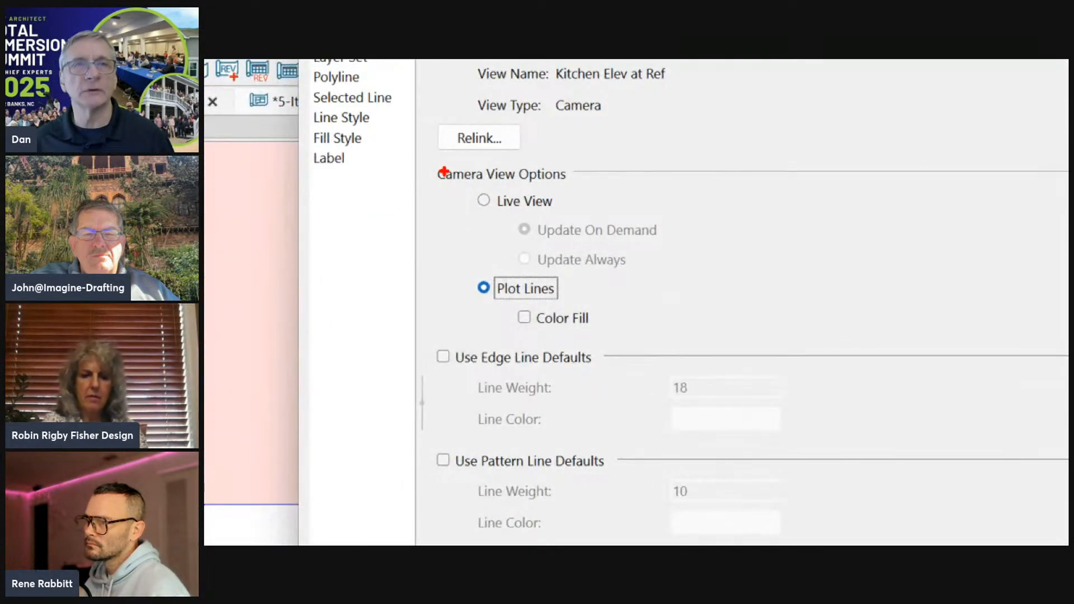
ctrl+drag(553, 238, 681, 275)
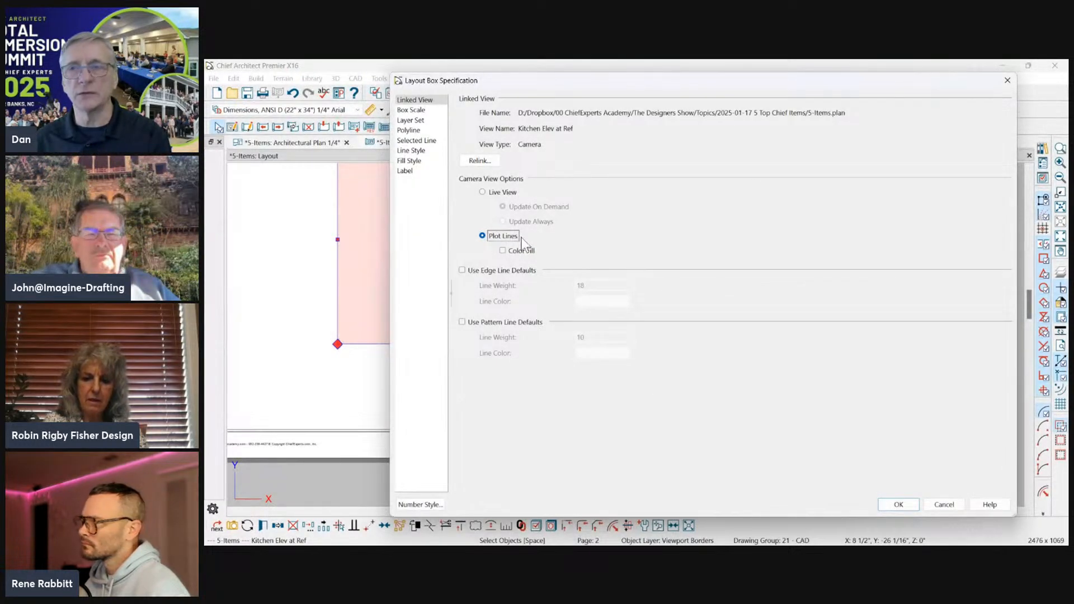
click(898, 504)
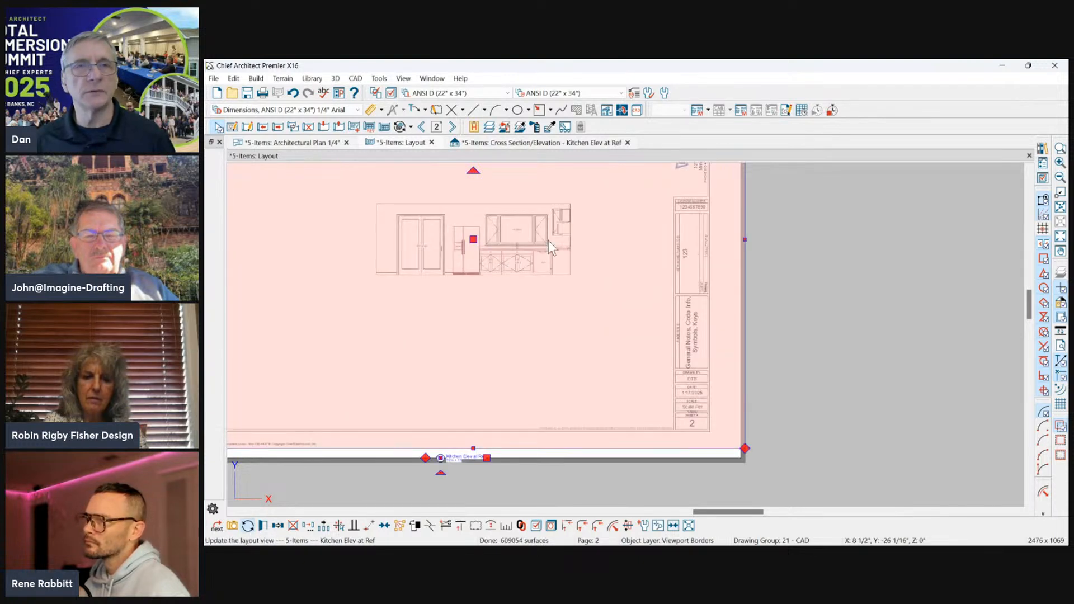
Crop the enlarged layout box down to the kitchen elevation by pulling its lower and upper corners inward.
scroll(610, 265, down, 3)
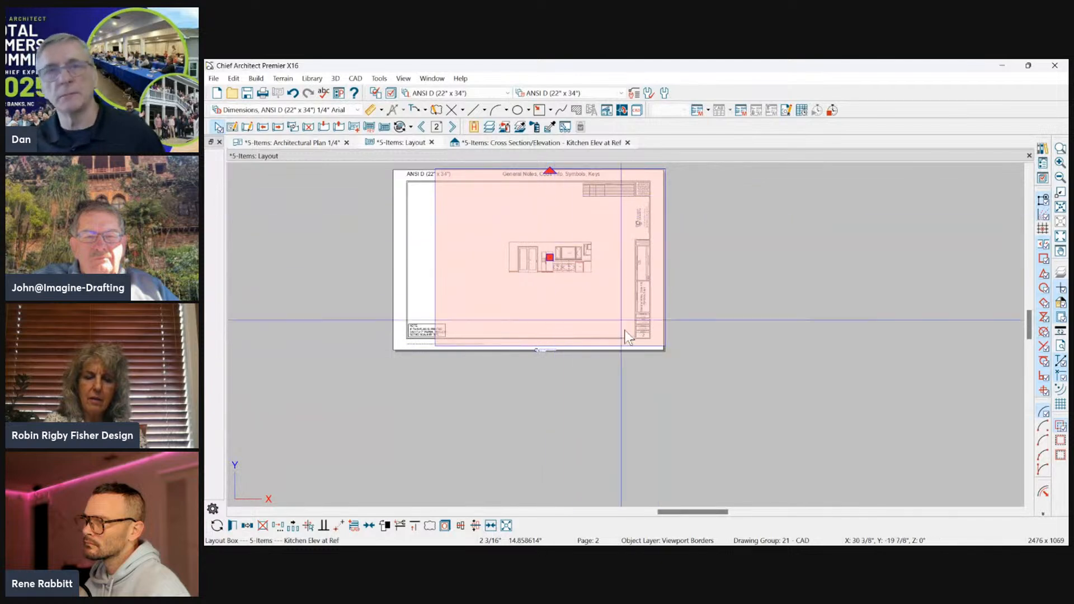
click(549, 349)
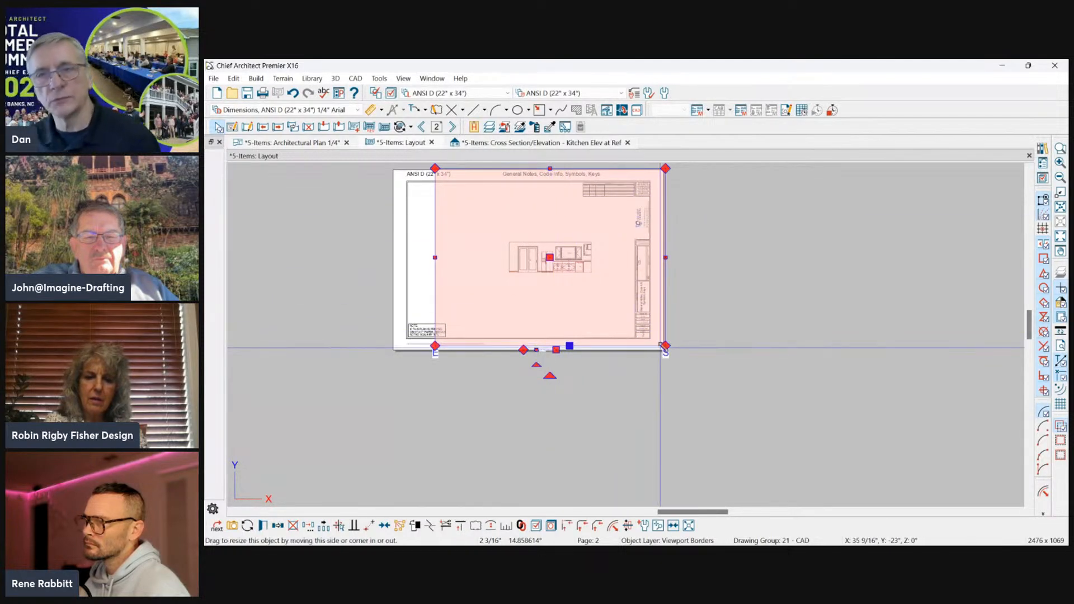
drag(664, 346, 600, 260)
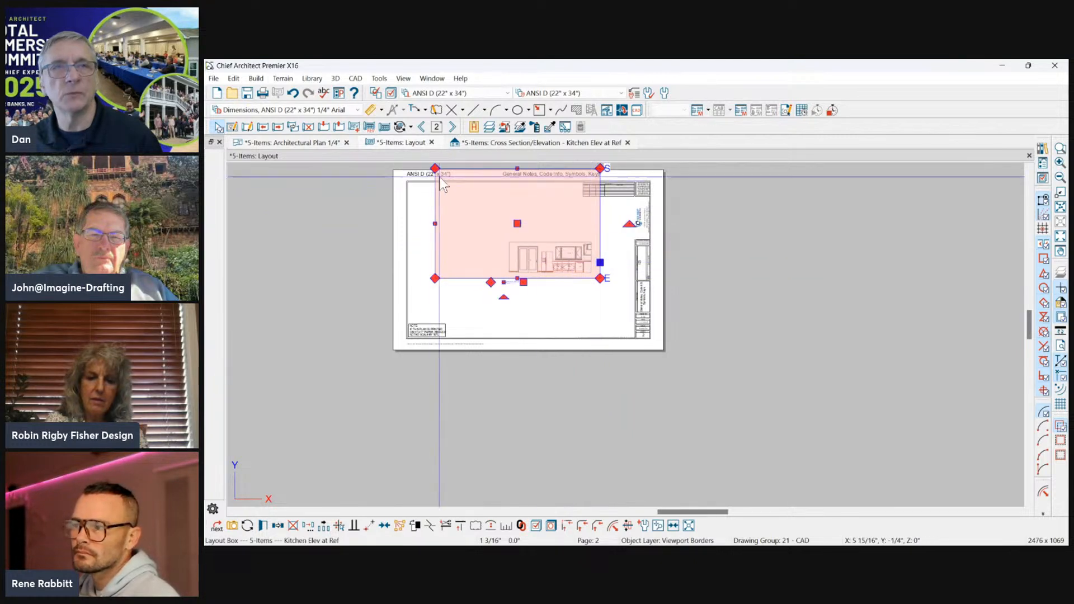
drag(435, 168, 498, 245)
scroll(498, 248, up, 3)
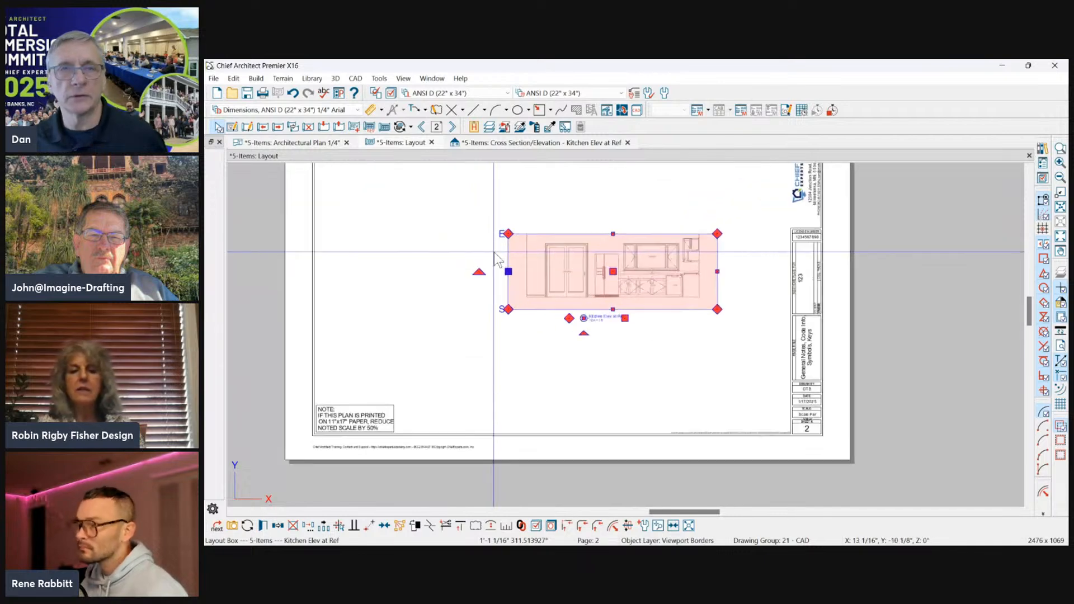
Fine-tune the layout box edges to leave a narrow margin around the kitchen elevation, and deselect the box.
drag(549, 232, 581, 224)
scroll(511, 222, down, 2)
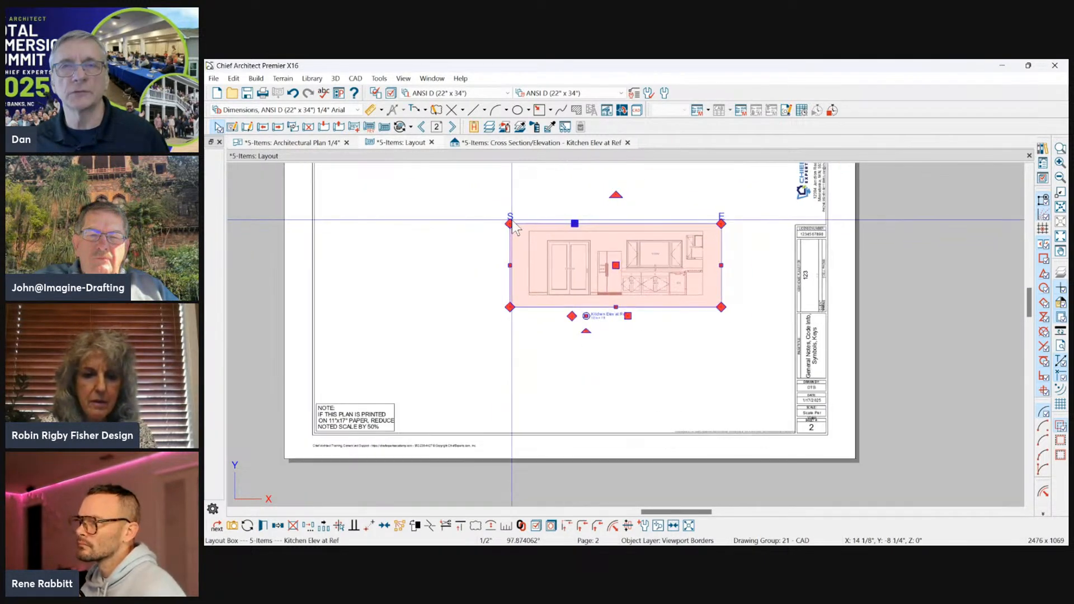
scroll(658, 225, up, 1)
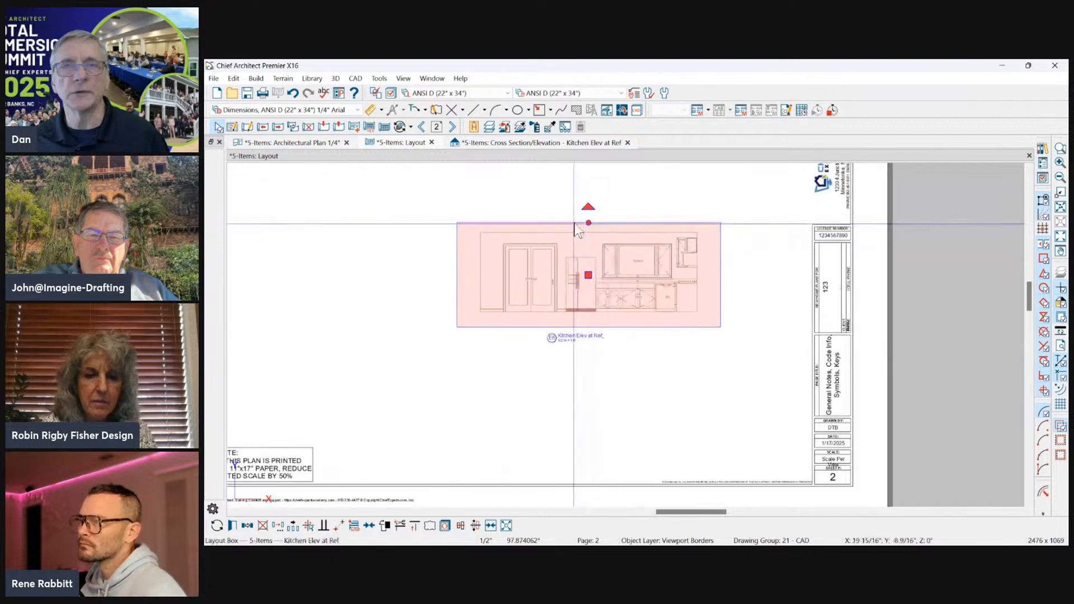
drag(587, 223, 614, 228)
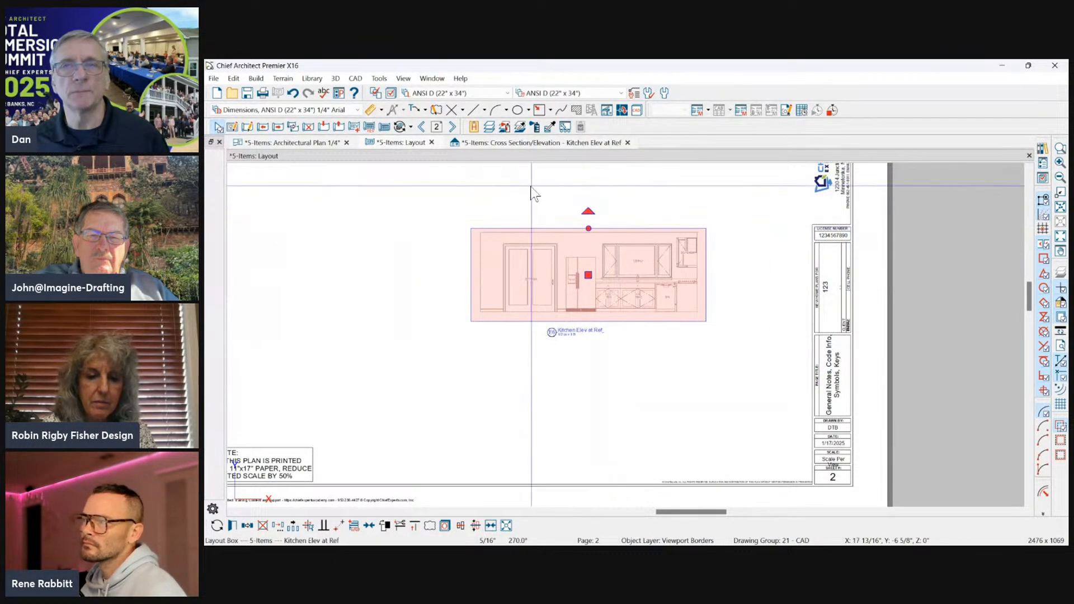
click(532, 187)
scroll(451, 238, down, 1)
scroll(281, 240, down, 1)
scroll(550, 254, up, 2)
scroll(531, 286, up, 1)
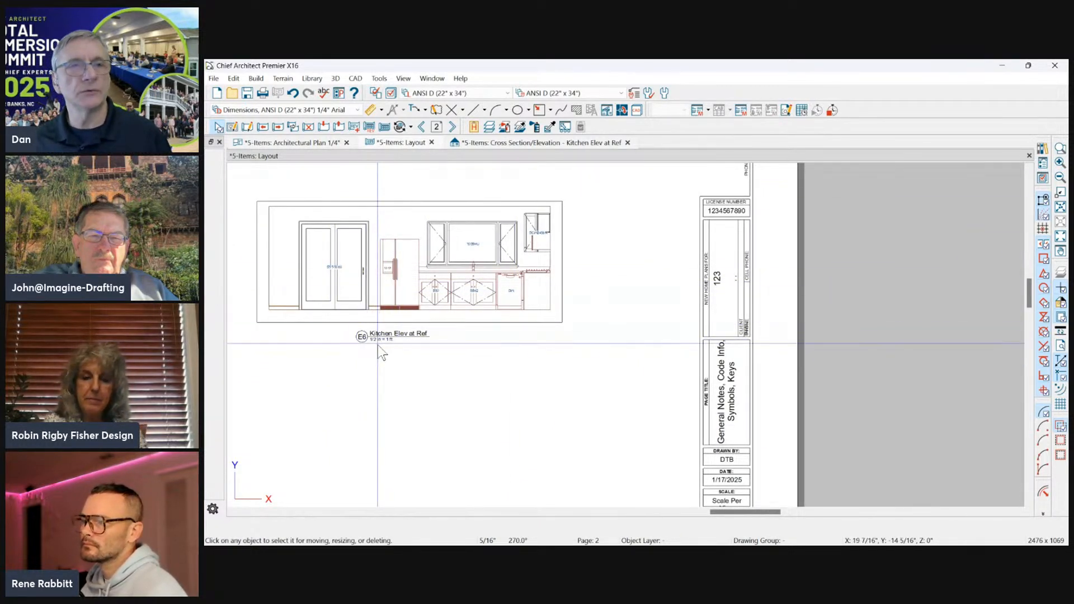
Return to the Architectural Plan 1/4" view and select the Kitchen Elev at Ref camera callout in the kitchen.
click(297, 142)
scroll(494, 286, up, 2)
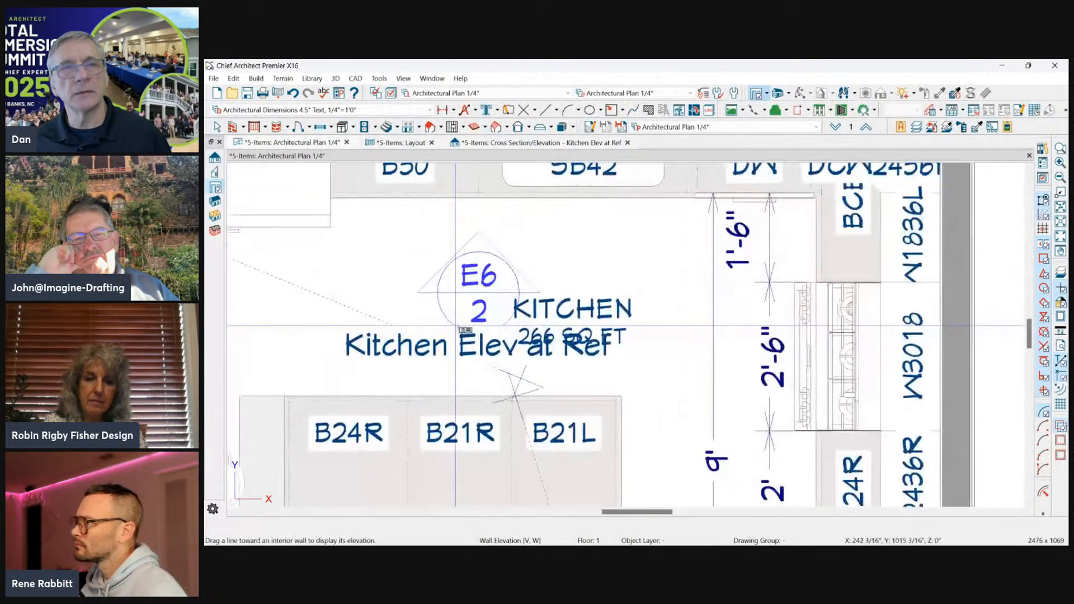
key(space)
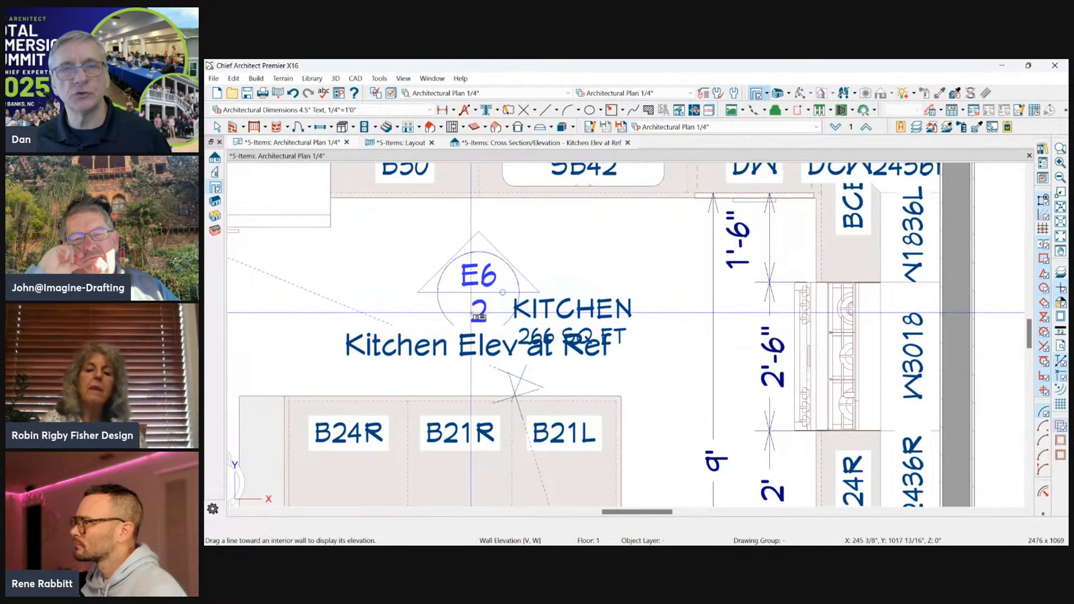
click(474, 291)
scroll(398, 231, down, 1)
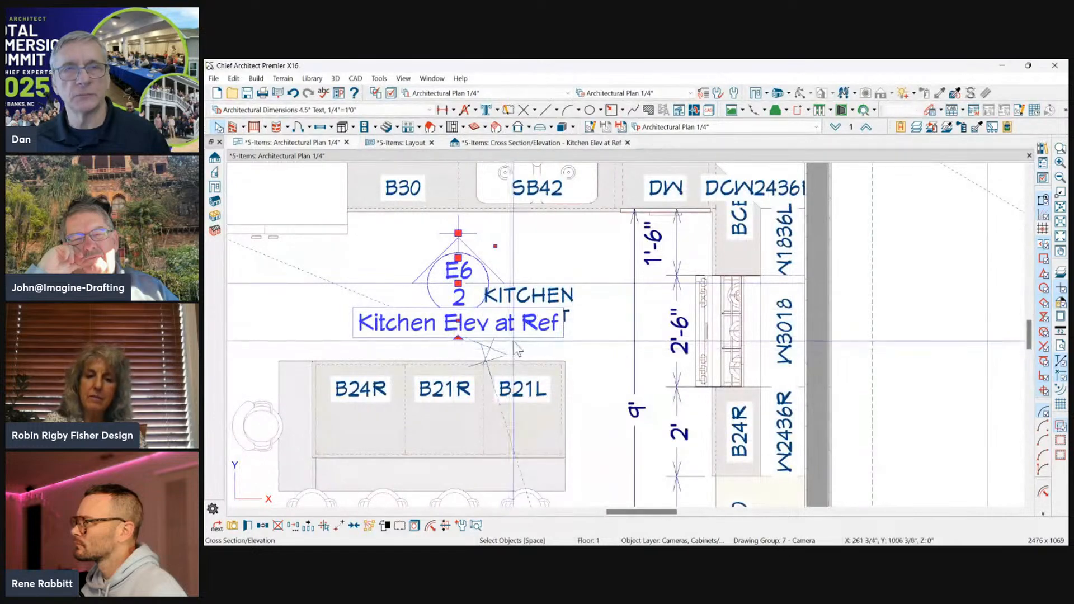
Switch to the NKBA - Kitchen & Bath Plan 1/2" plan view and close the Kitchen Elev at Ref cross section.
click(727, 127)
scroll(715, 273, down, 2)
scroll(715, 273, down, 1)
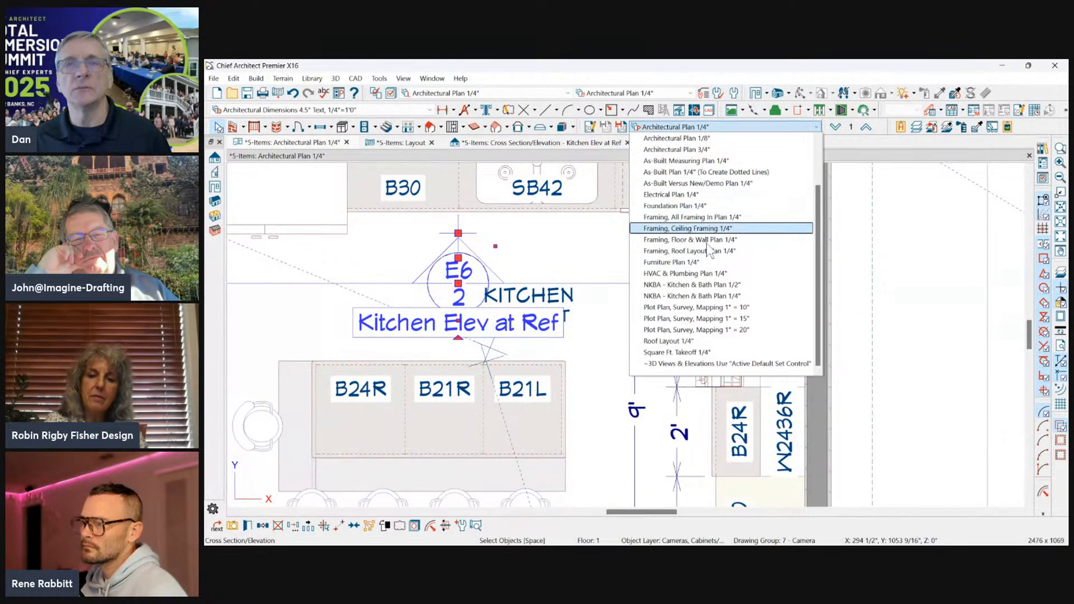
click(699, 285)
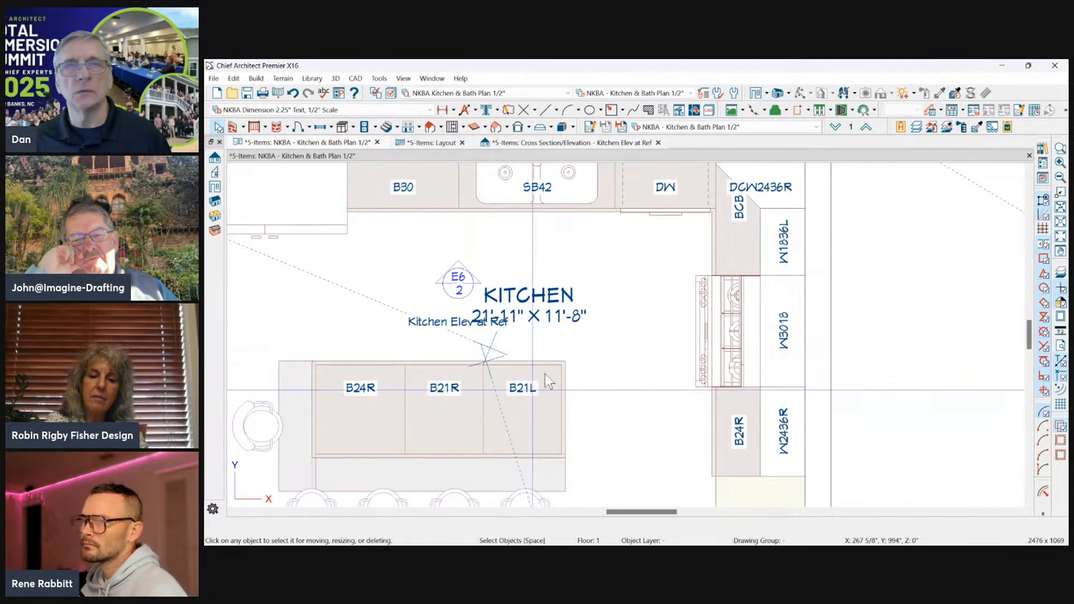
click(615, 143)
click(658, 143)
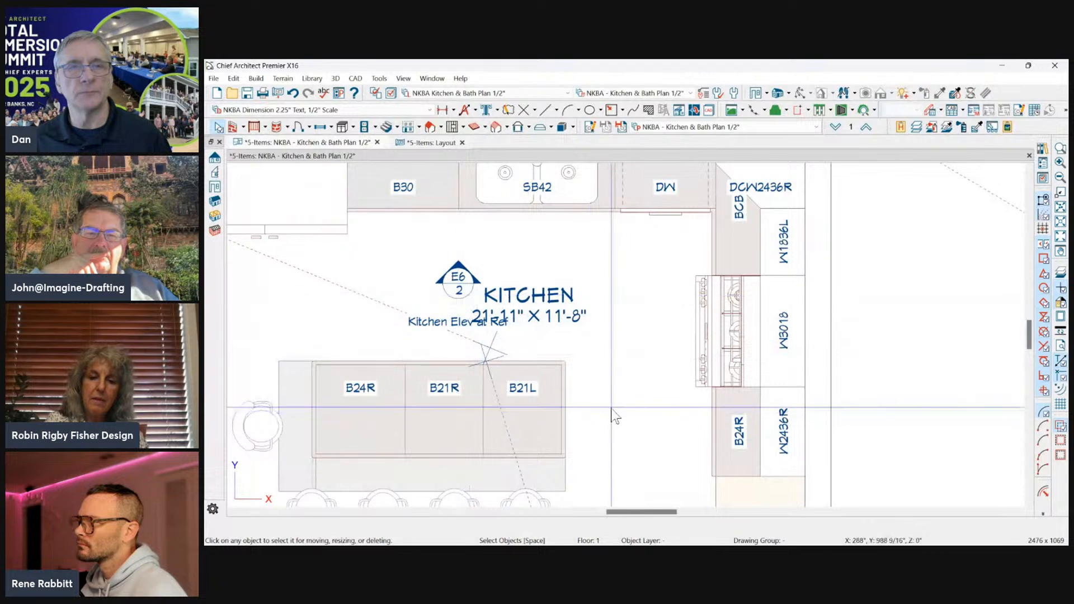
Compare the kitchen camera callout in the plan with the elevation label on the layout page.
scroll(612, 420, down, 1)
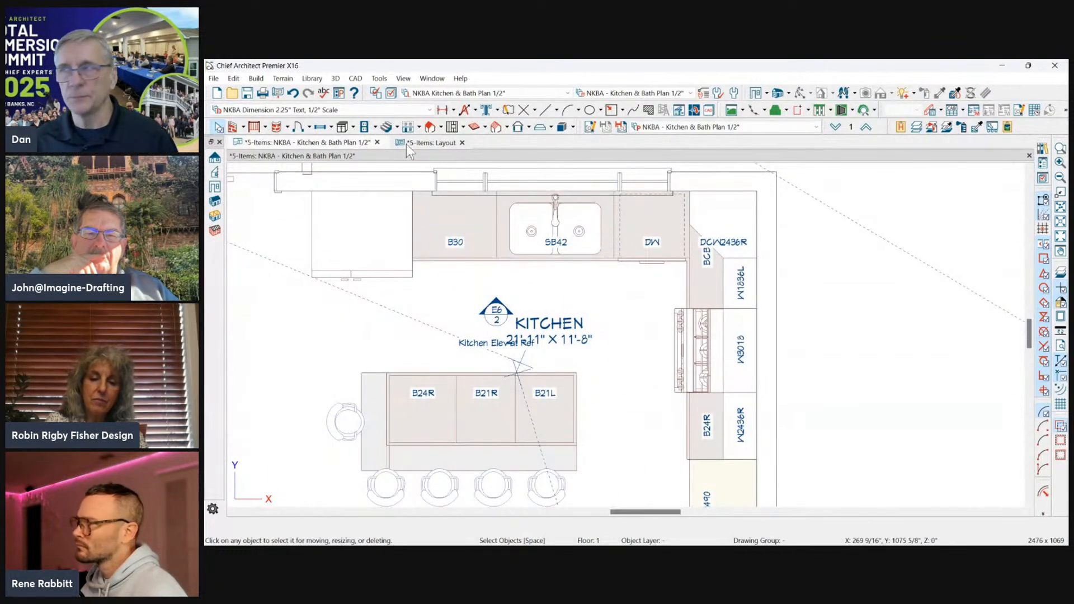
click(493, 309)
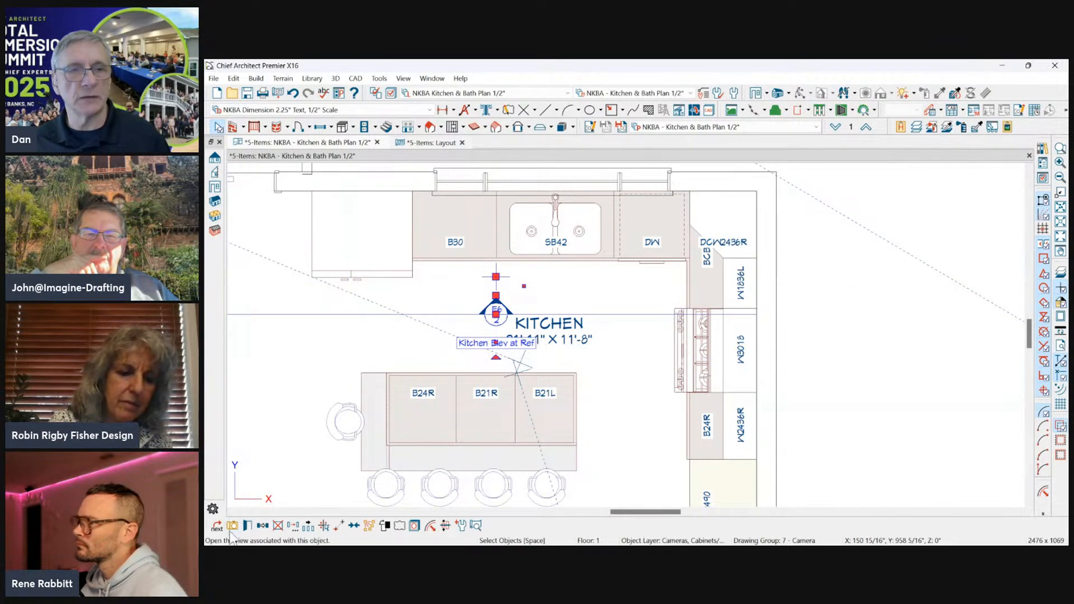
click(418, 295)
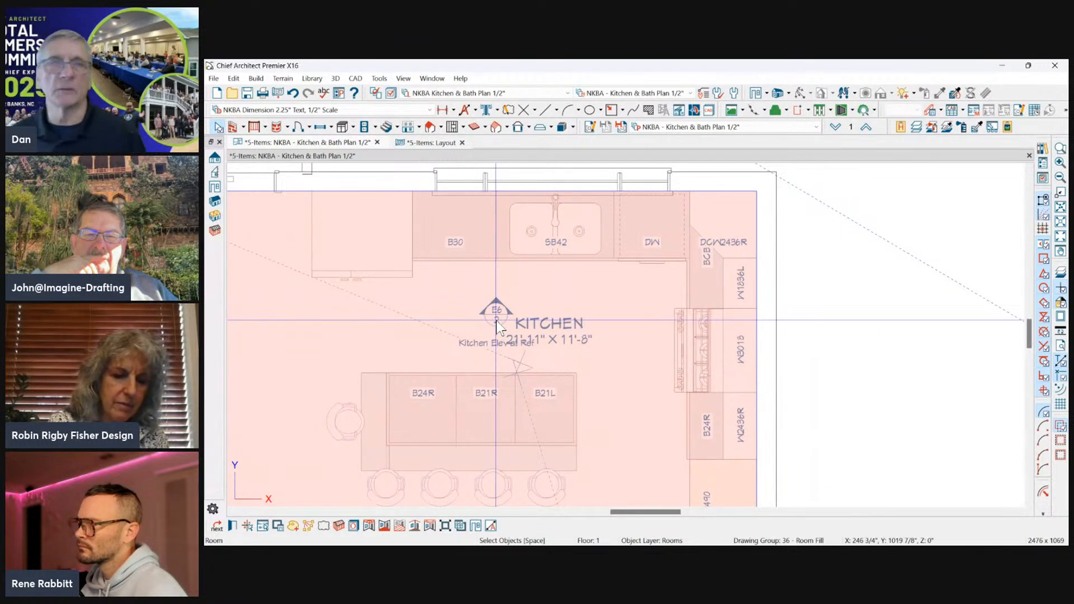
click(434, 144)
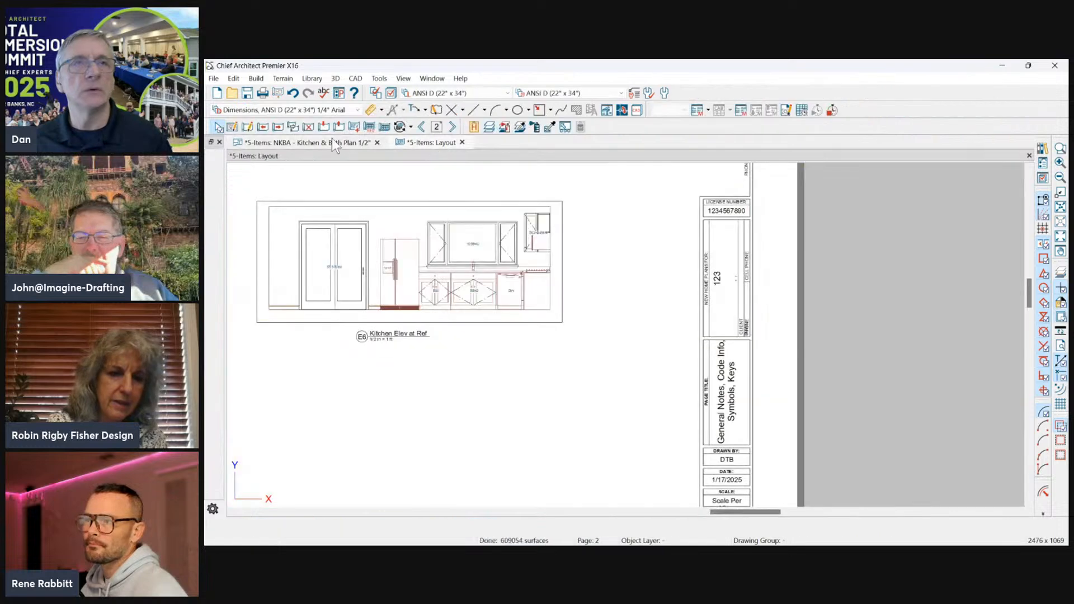
scroll(594, 330, up, 2)
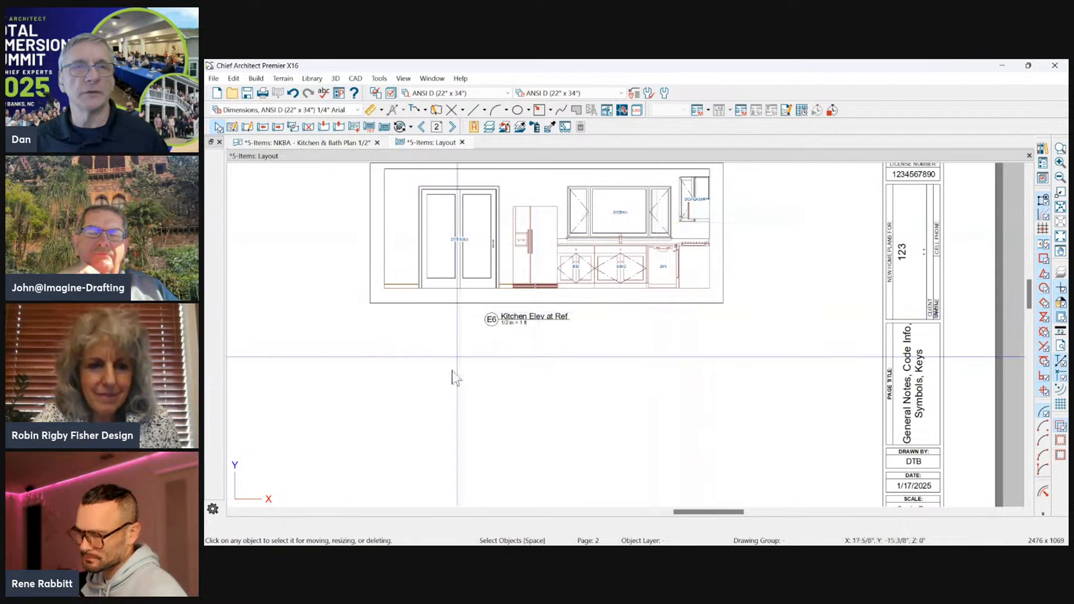
click(309, 142)
scroll(883, 215, down, 3)
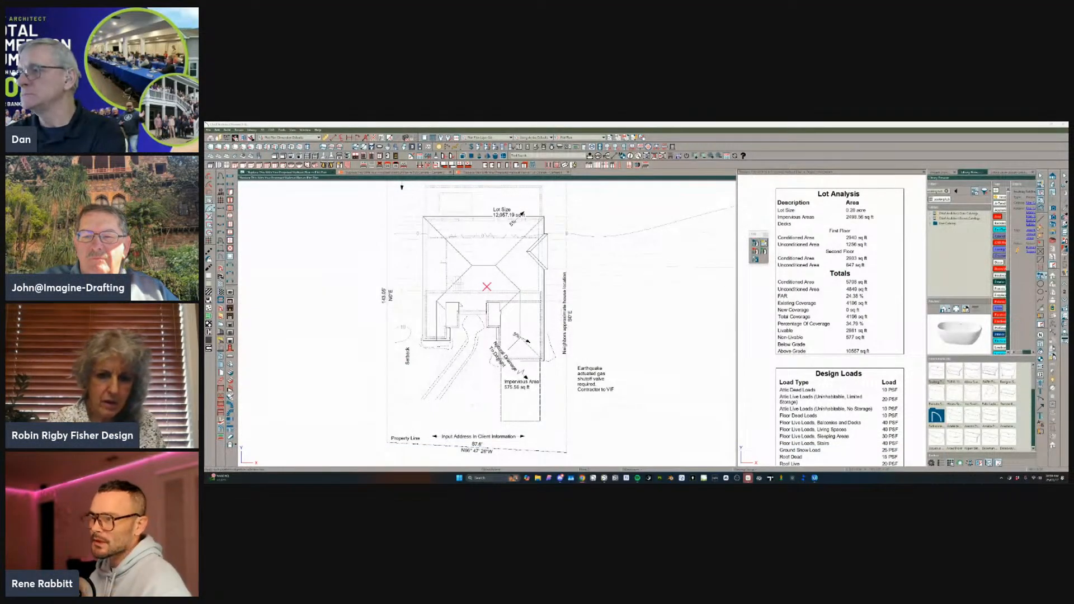
scroll(512, 406, up, 4)
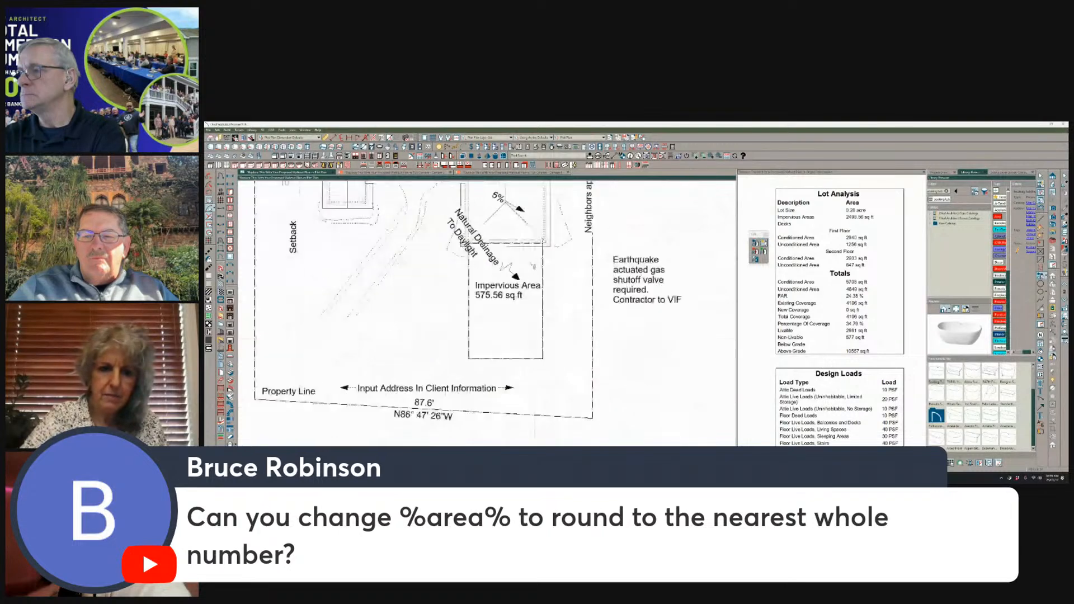
scroll(528, 426, up, 4)
click(522, 321)
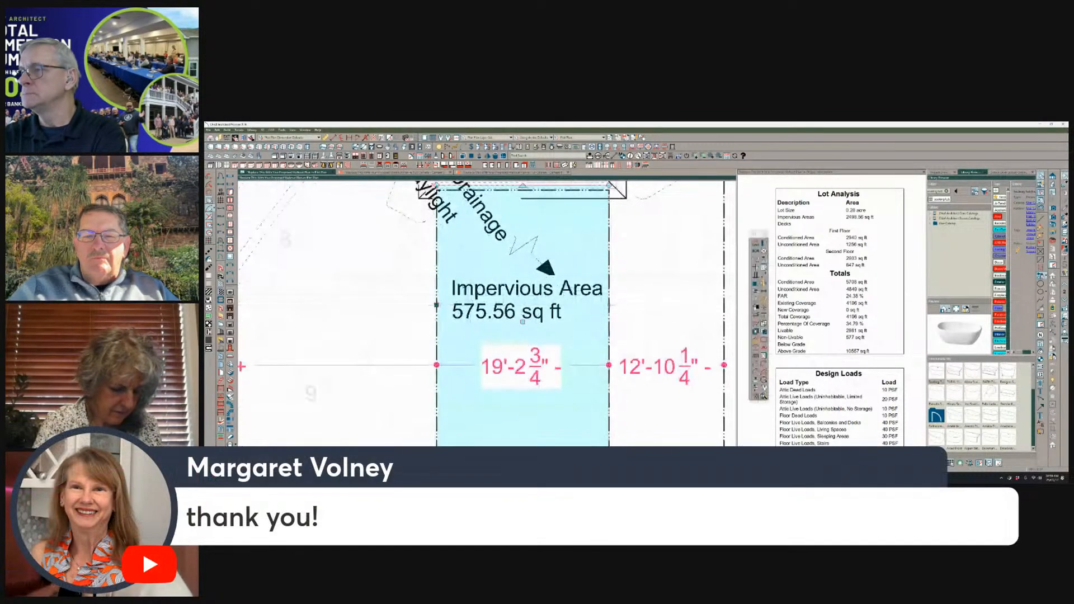
double_click(513, 300)
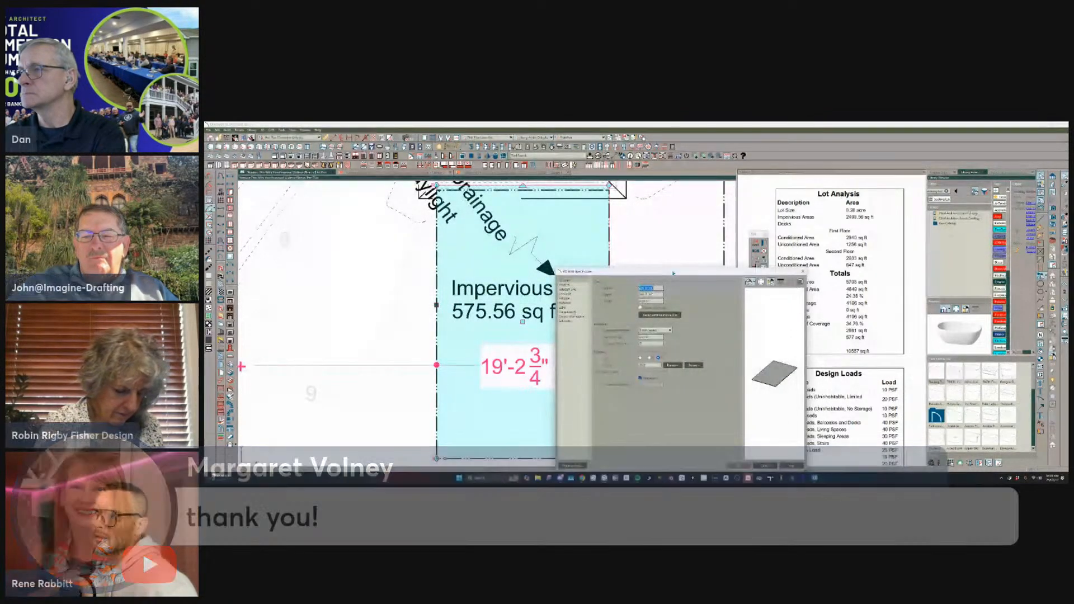
drag(674, 272, 575, 208)
click(465, 242)
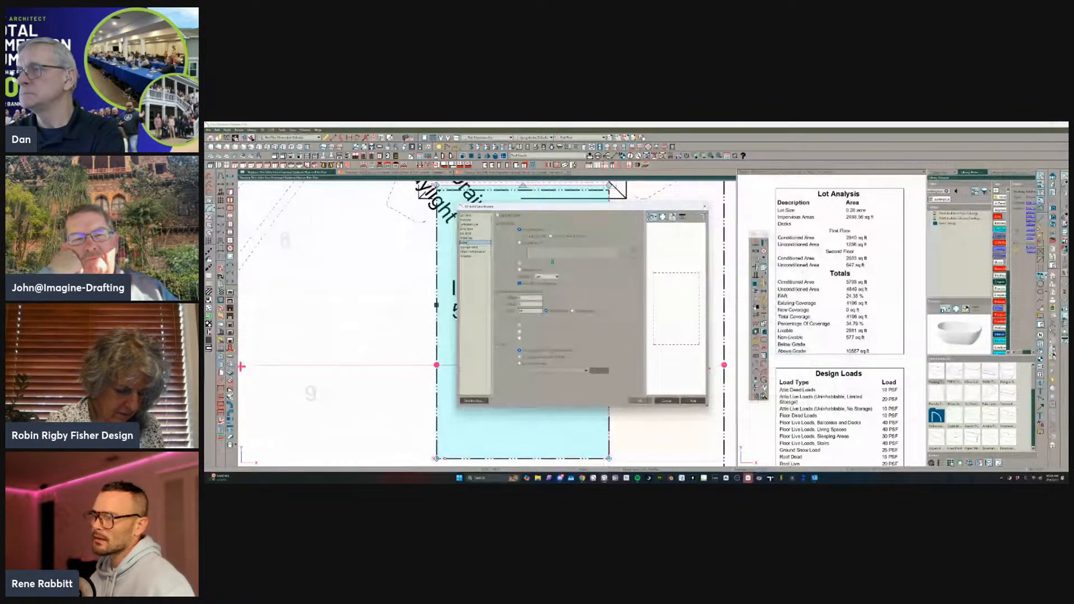
click(666, 400)
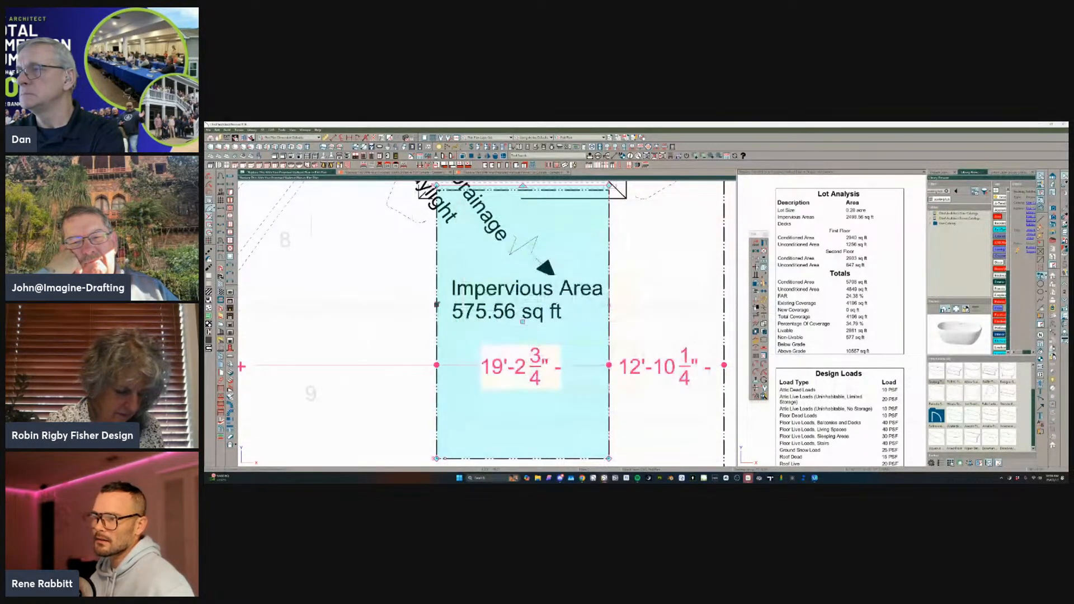
Open the Impervious Area polyline's label settings and change the area macro in its specified label to %area.round(1)%.
double_click(437, 302)
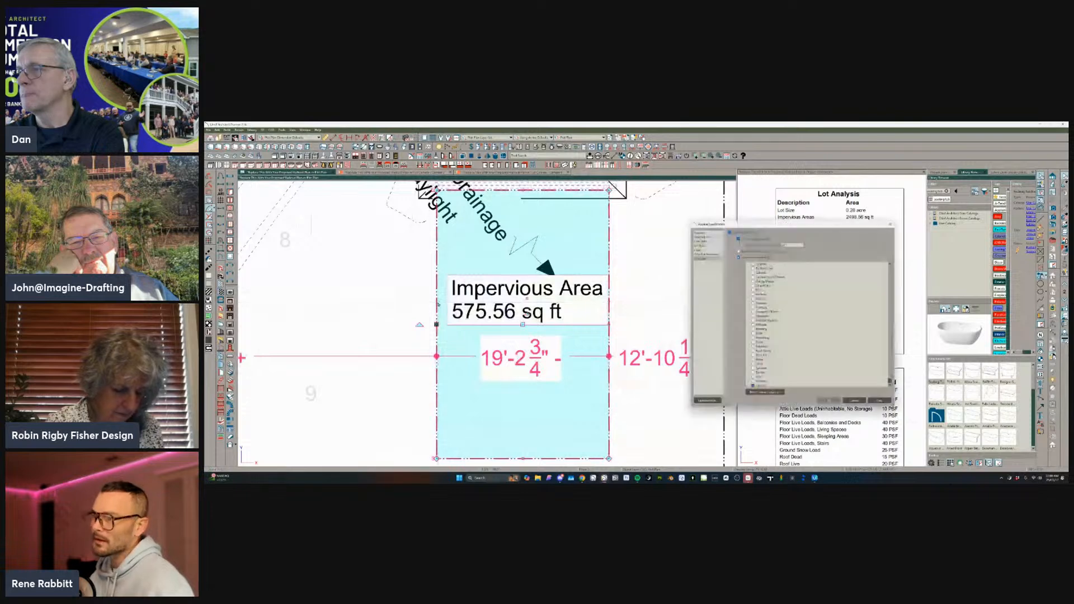
click(697, 248)
drag(754, 221, 529, 208)
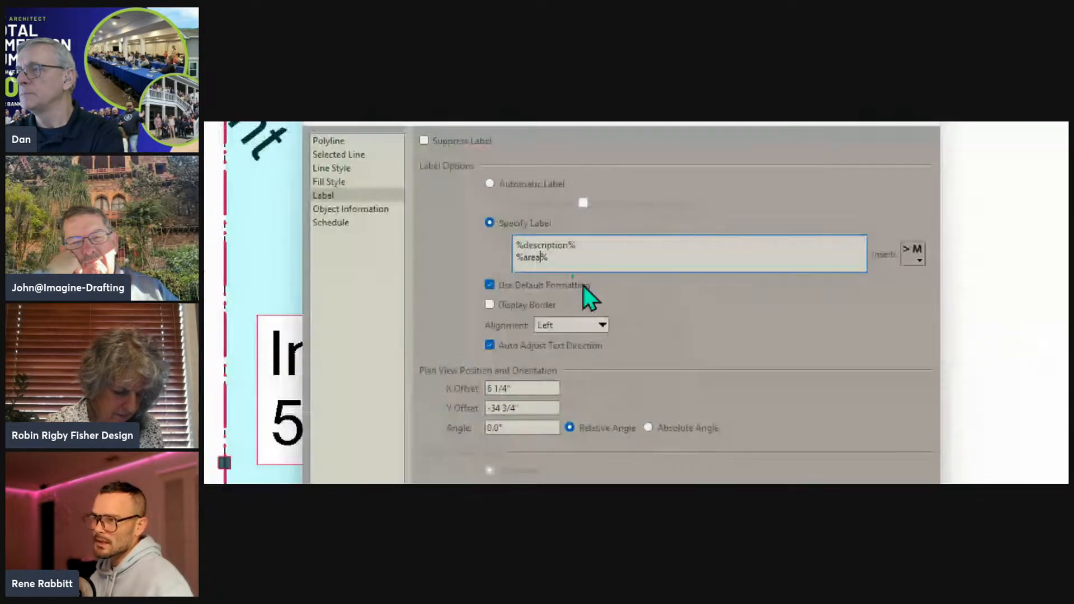
text(.round)
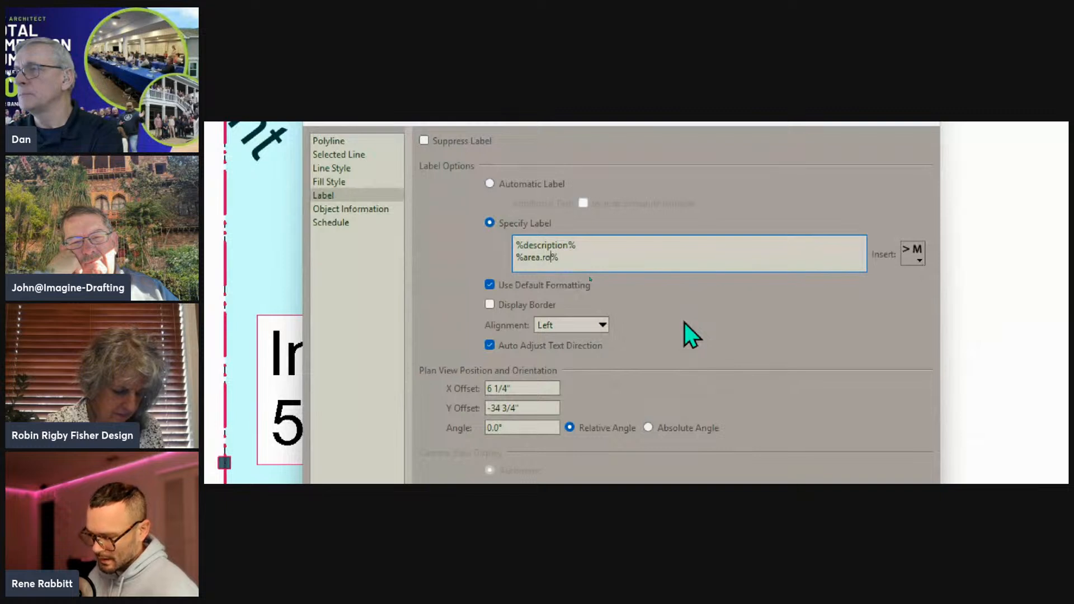
text((1))
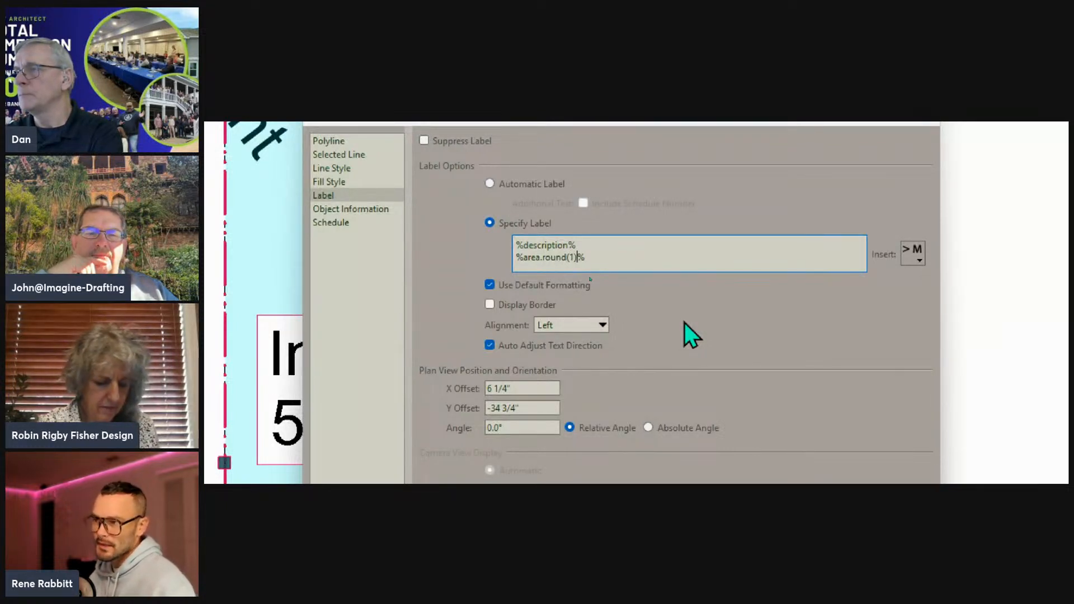
Replace the rounding in the label's area macro with ceil, and extend it to %area.ceil.round%.
key(BackSpace)
key(BackSpace)
key(BackSpace)
key(BackSpace)
key(BackSpace)
key(BackSpace)
key(BackSpace)
key(BackSpace)
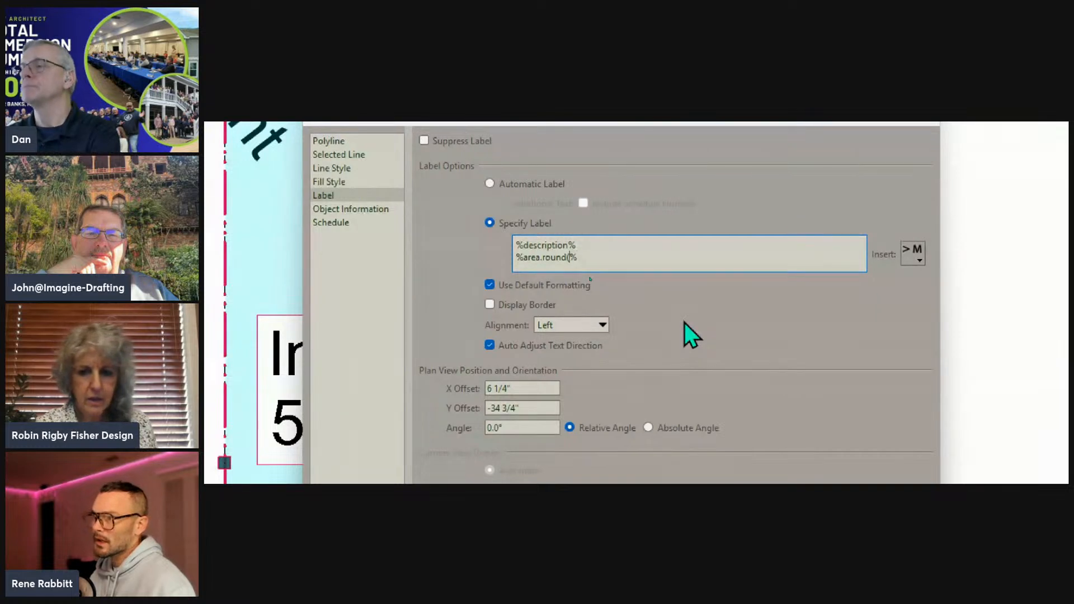
text(ceil)
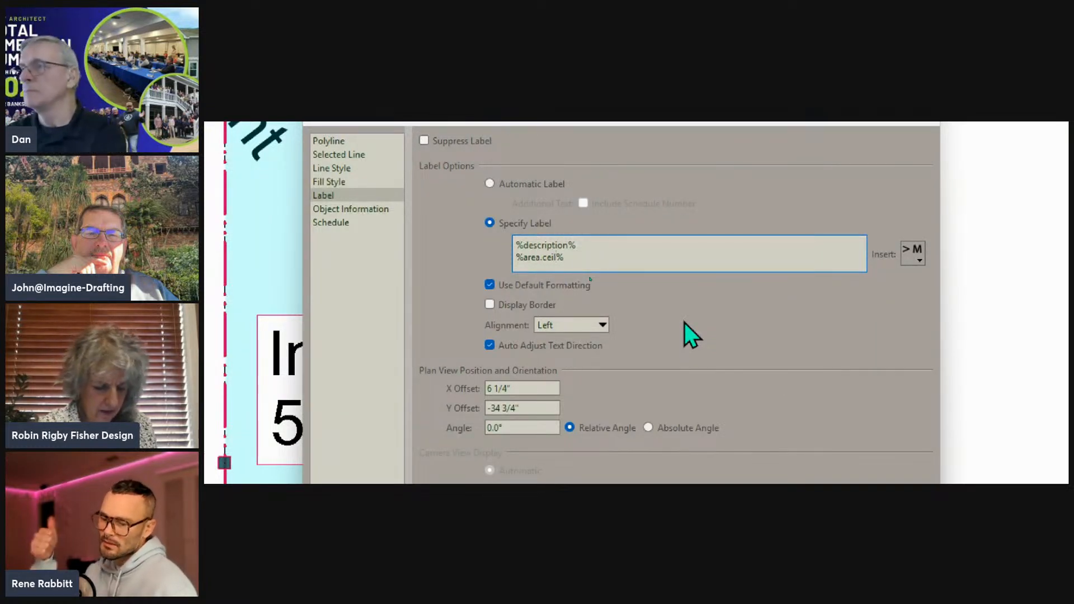
text(.ro)
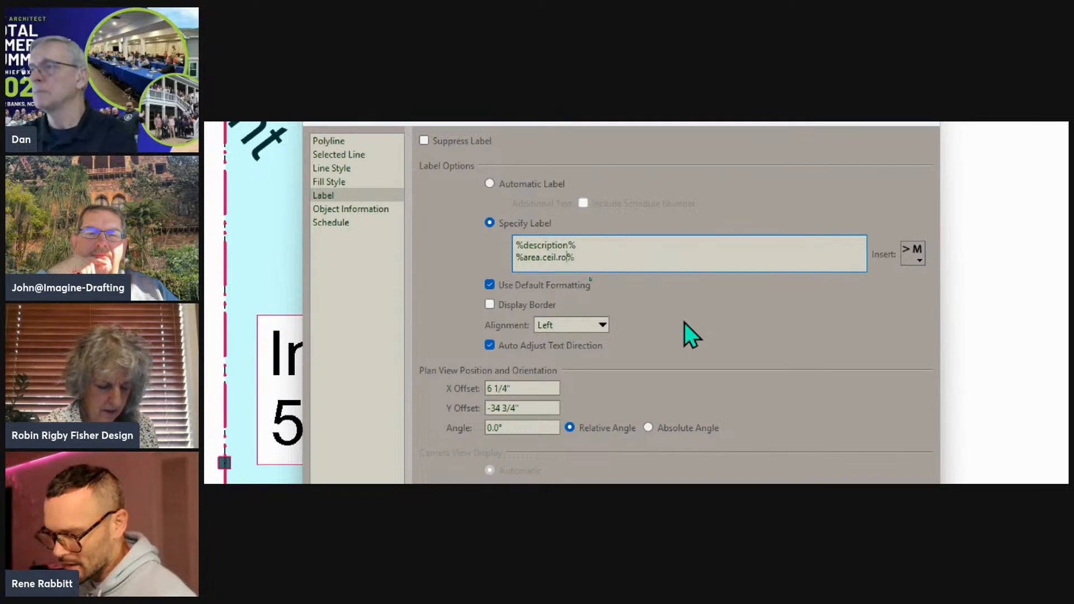
text(und)
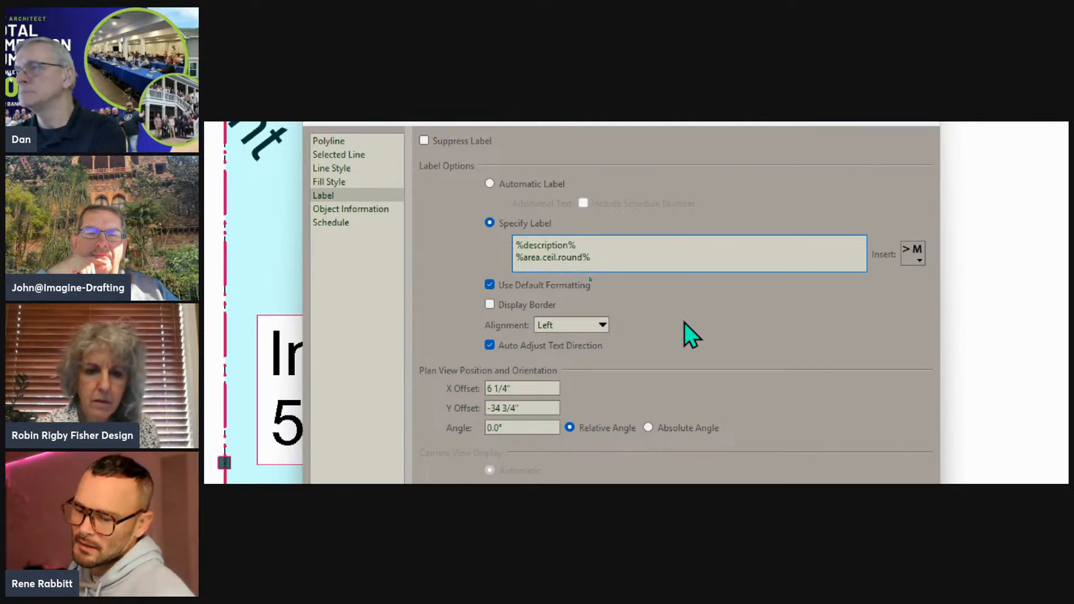
Swap ceil for floor in the label's area macro, making it %area.floor.round%.
key(BackSpace)
key(BackSpace)
key(BackSpace)
key(BackSpace)
key(BackSpace)
key(BackSpace)
key(BackSpace)
key(BackSpace)
key(BackSpace)
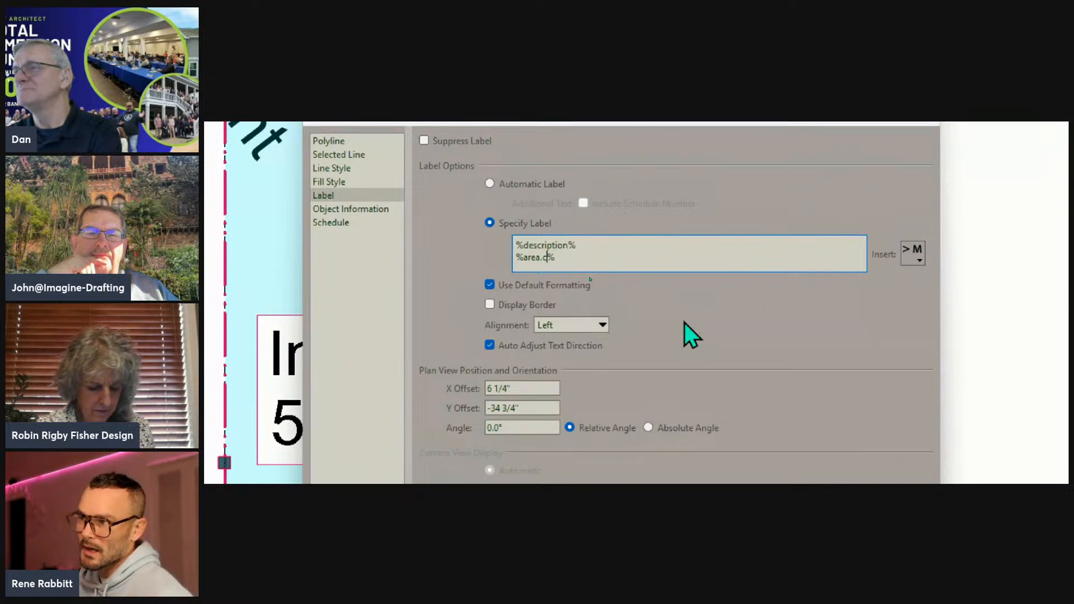
key(BackSpace)
text(floor)
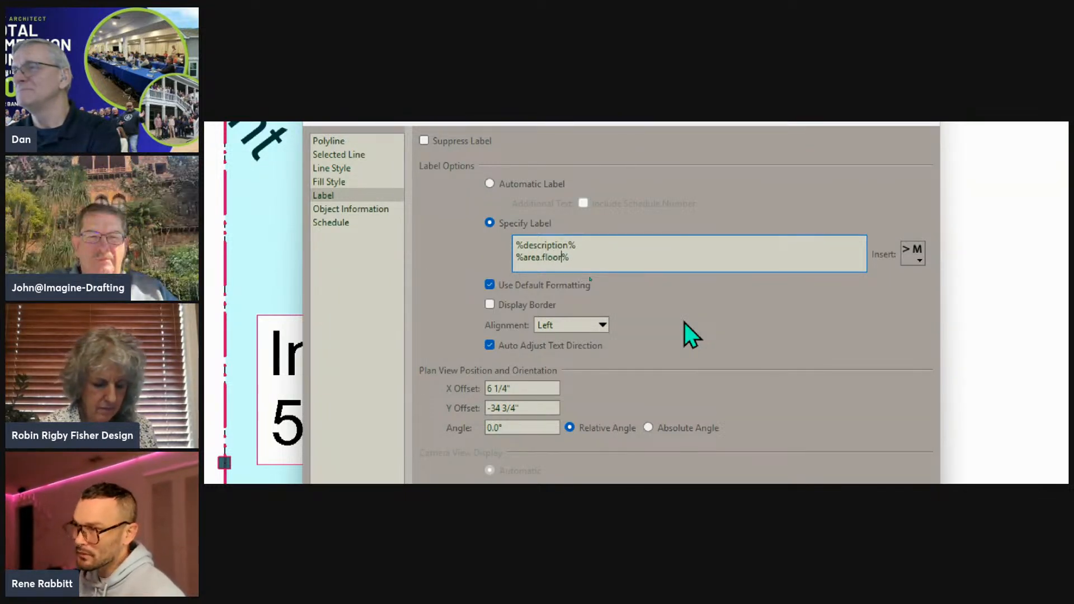
text(.round)
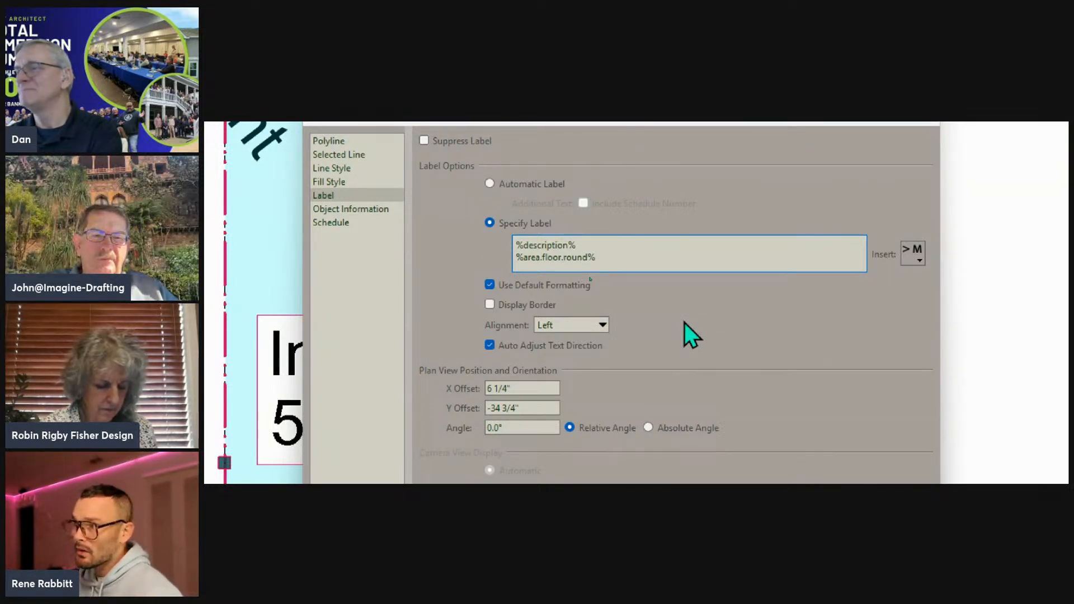
Change the label's area macro to %area.to_i% and apply it to the Impervious Area polyline.
key(BackSpace)
key(BackSpace)
key(BackSpace)
key(BackSpace)
key(BackSpace)
key(BackSpace)
key(BackSpace)
key(BackSpace)
key(BackSpace)
key(BackSpace)
key(BackSpace)
text(to_i%)
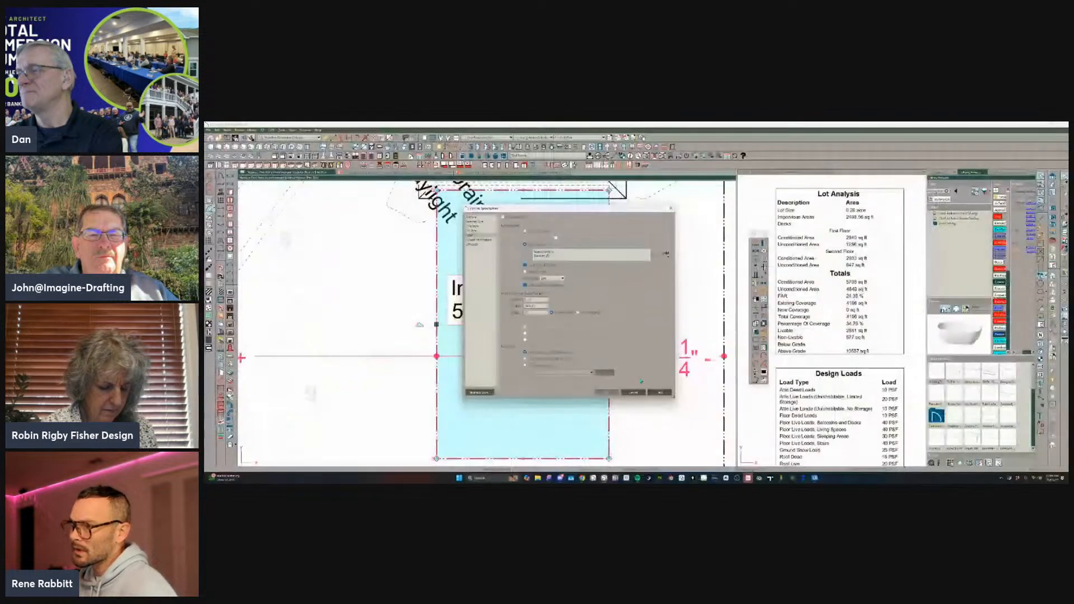
click(616, 454)
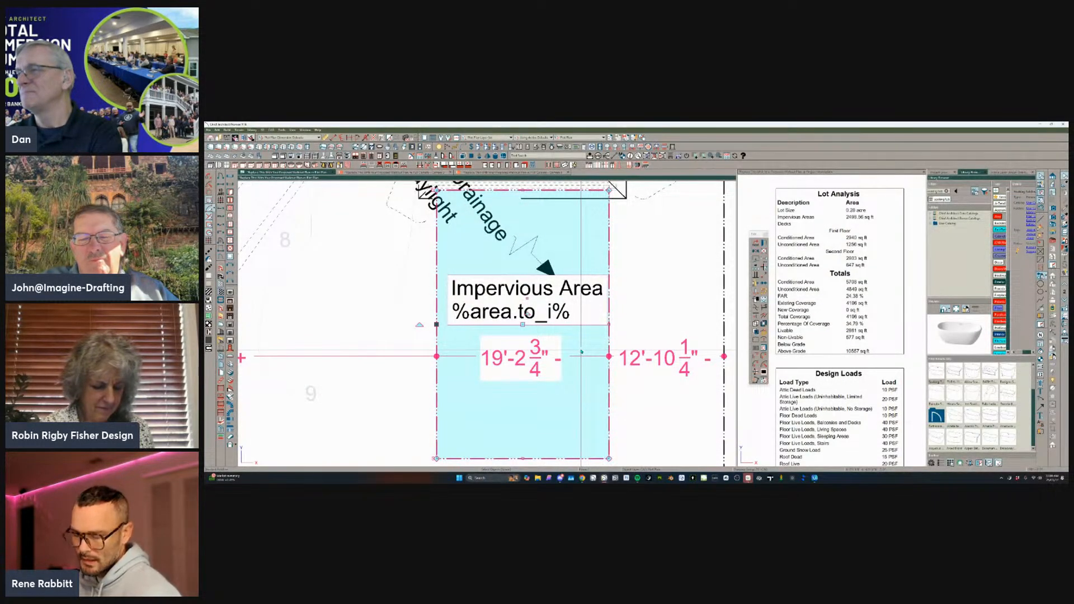
Rework the Impervious Area label's area macro until it shows a rounded whole number followed by sq ft.
double_click(581, 351)
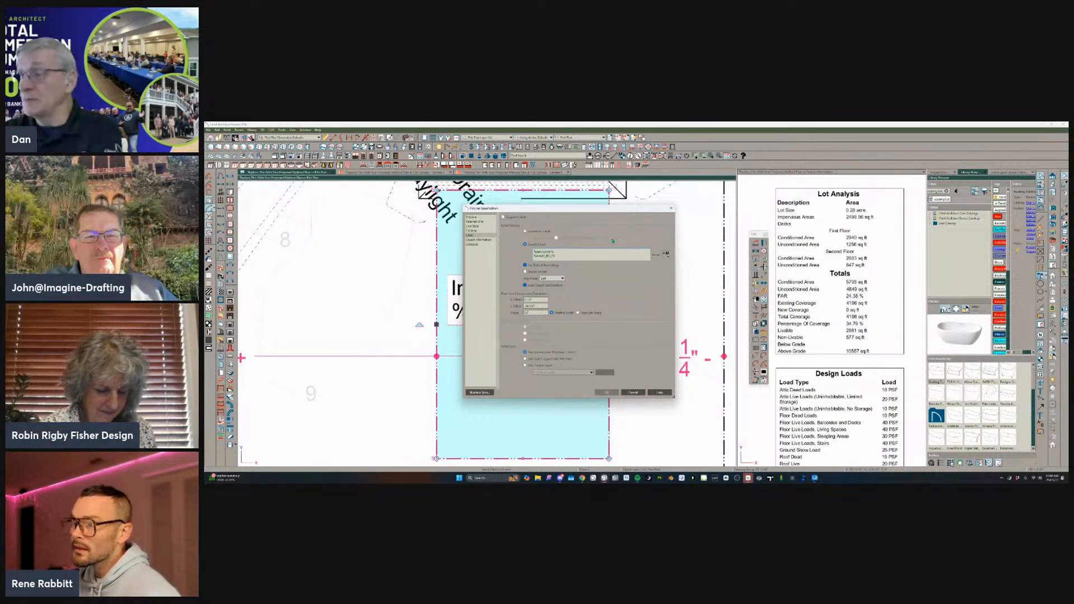
key(Return)
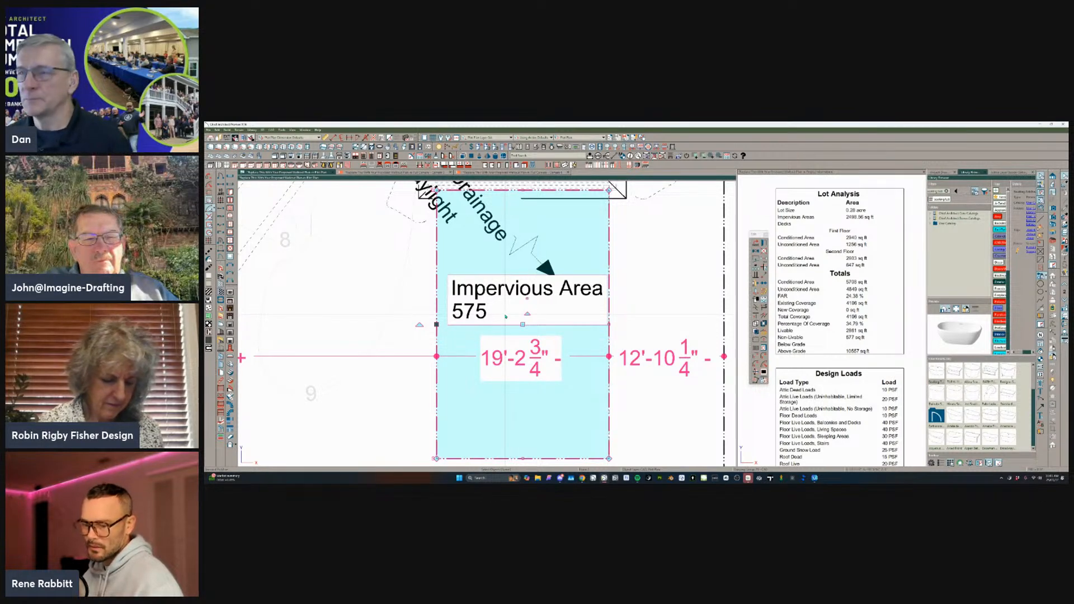
double_click(505, 316)
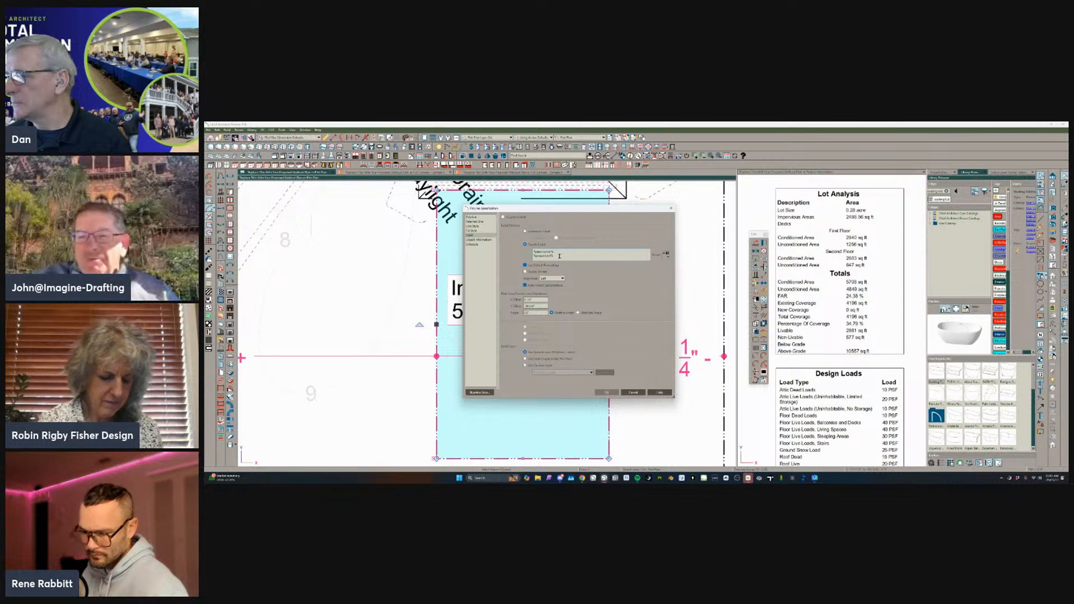
key(Return)
Widen the Impervious Area polyline to about 32'-8 1/4" by moving its left edge outward, compare the Lot Analysis schedule, and deselect the polyline.
click(630, 310)
scroll(627, 311, down, 1)
scroll(627, 311, down, 1)
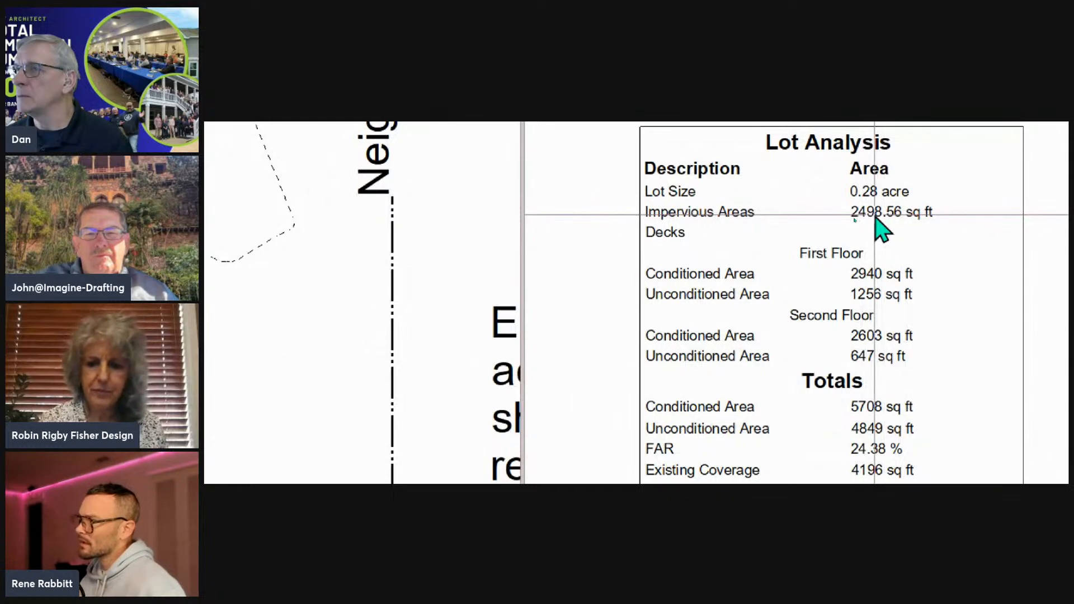
click(505, 330)
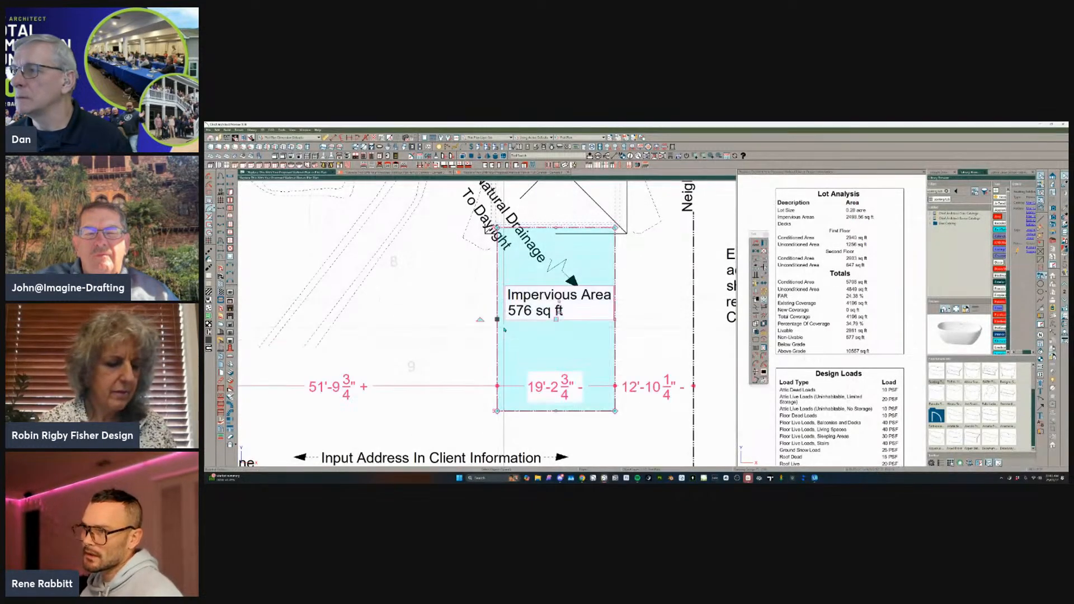
drag(500, 330, 402, 367)
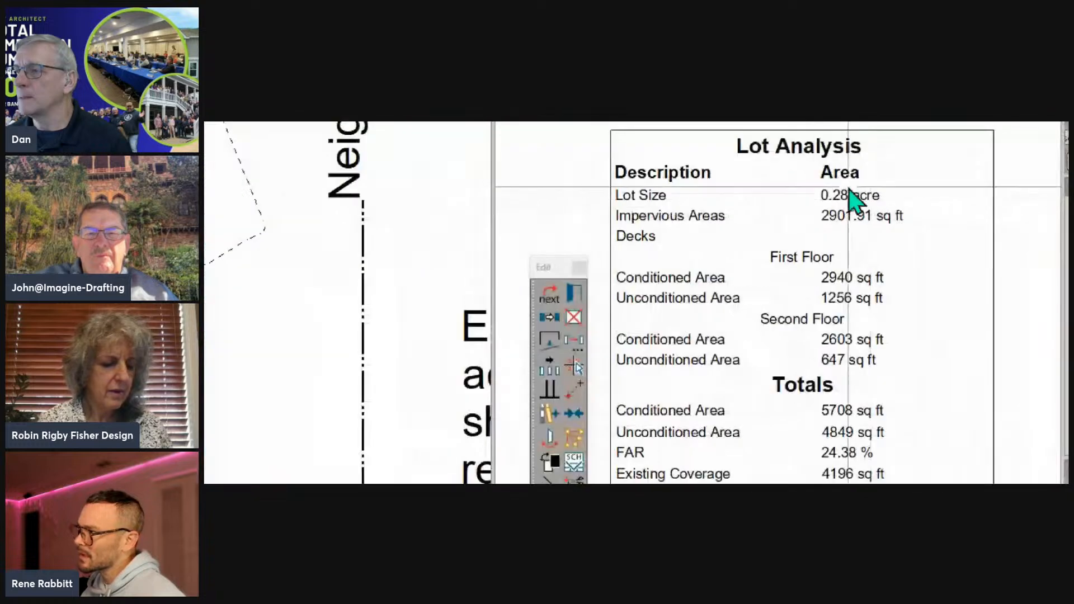
scroll(609, 286, down, 2)
middle_drag(608, 287, 497, 393)
scroll(497, 394, up, 1)
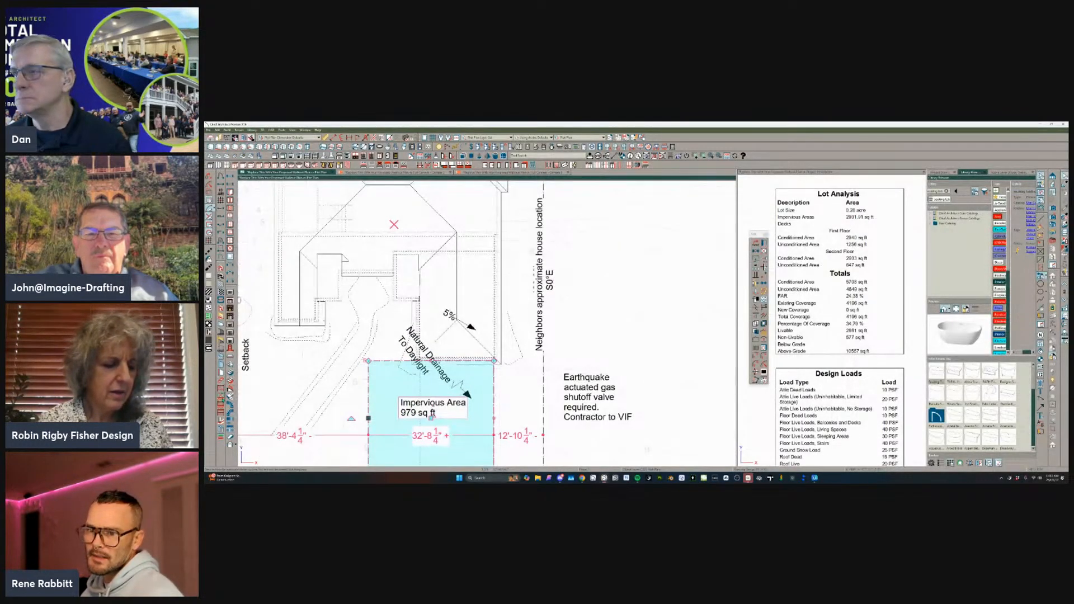
key(Escape)
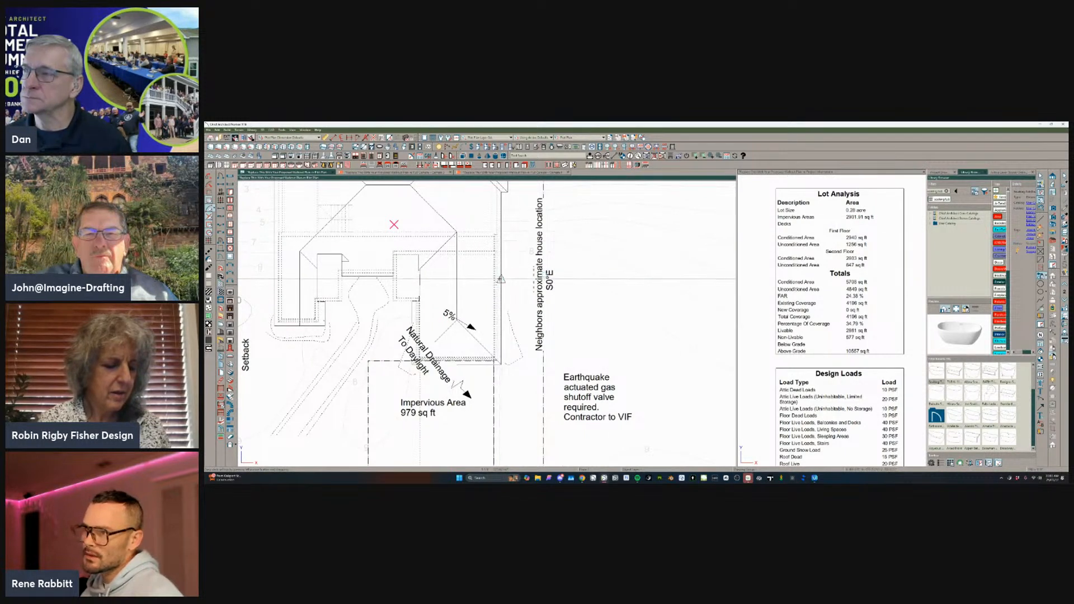
Draw the outline of a small area extending outward from the right side of the house, accepting the prompt.
drag(497, 279, 561, 279)
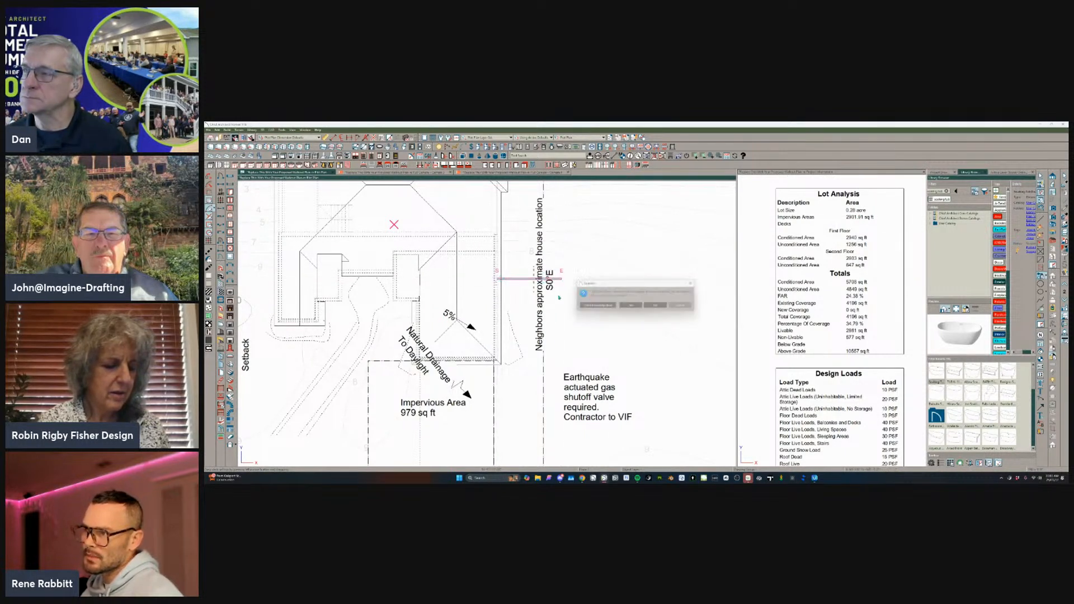
click(637, 308)
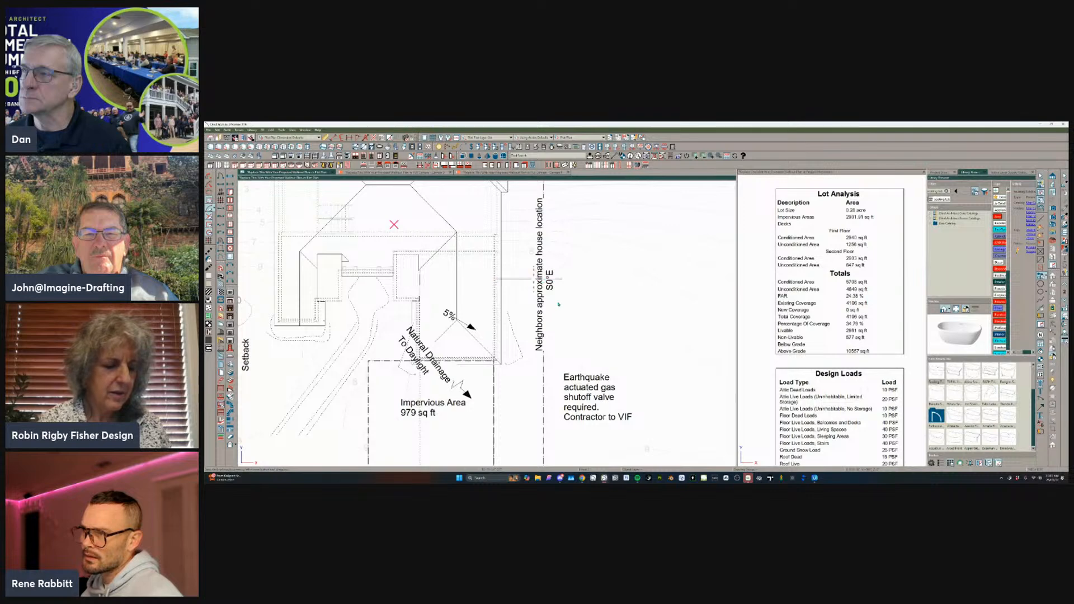
mouse_move(561, 279)
mouse_down()
mouse_move(570, 266)
mouse_move(582, 277)
mouse_move(596, 309)
mouse_move(498, 342)
mouse_up()
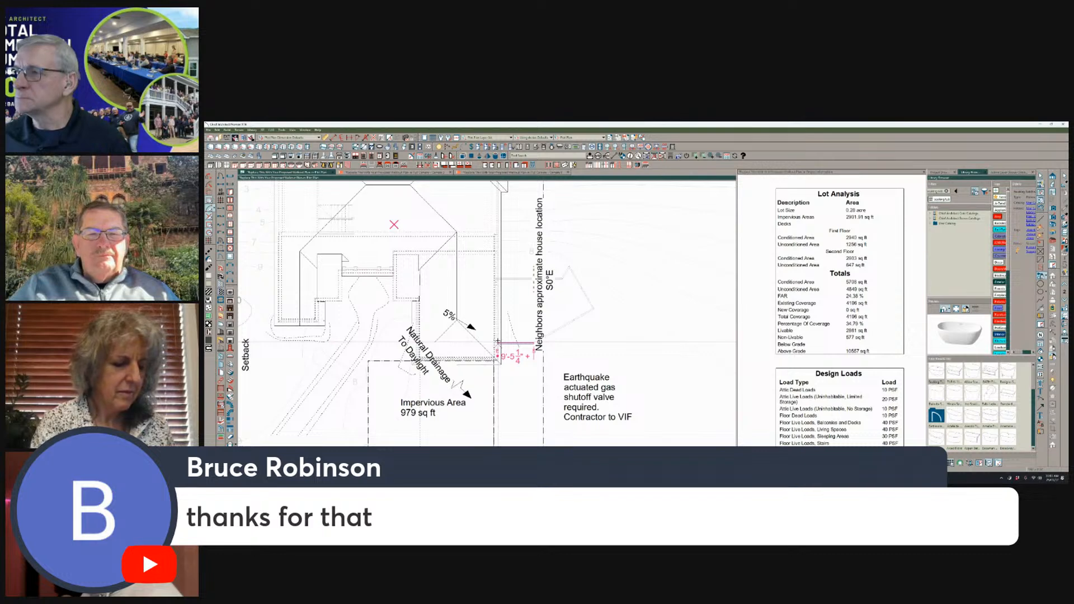